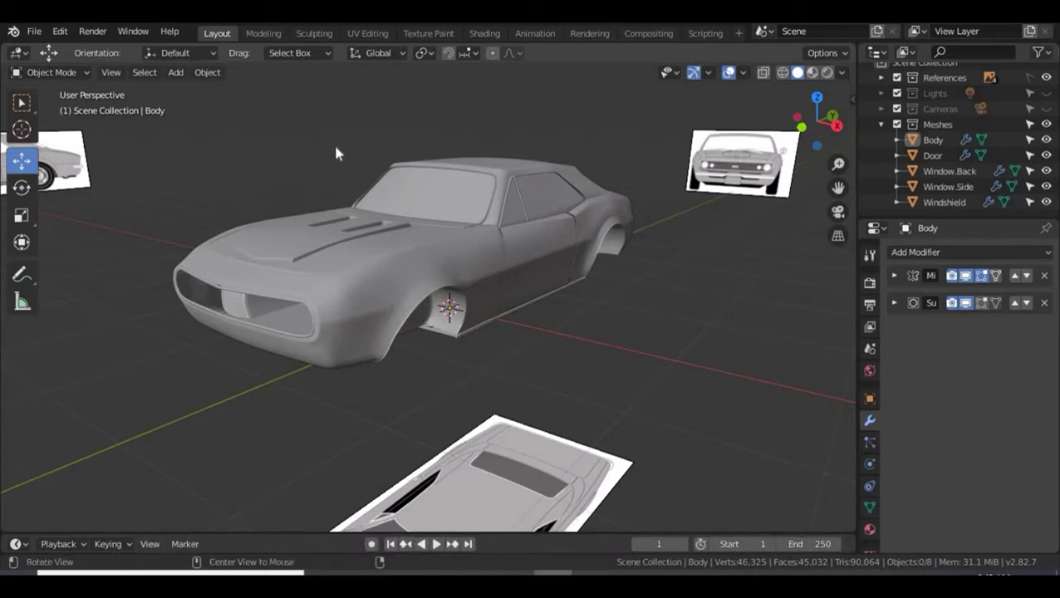
# Examine the car body from all sides, including the windshield, side windows, hood vents, grille opening and taillight recesses.
pyautogui.moveTo(336, 153)
pyautogui.mouseDown(button='middle')
pyautogui.moveTo(343, 170)
pyautogui.moveTo(372, 176)
pyautogui.moveTo(413, 156)
pyautogui.moveTo(504, 145)
pyautogui.moveTo(511, 170)
pyautogui.moveTo(370, 187)
pyautogui.moveTo(344, 175)
pyautogui.moveTo(329, 147)
pyautogui.mouseUp(button='middle')
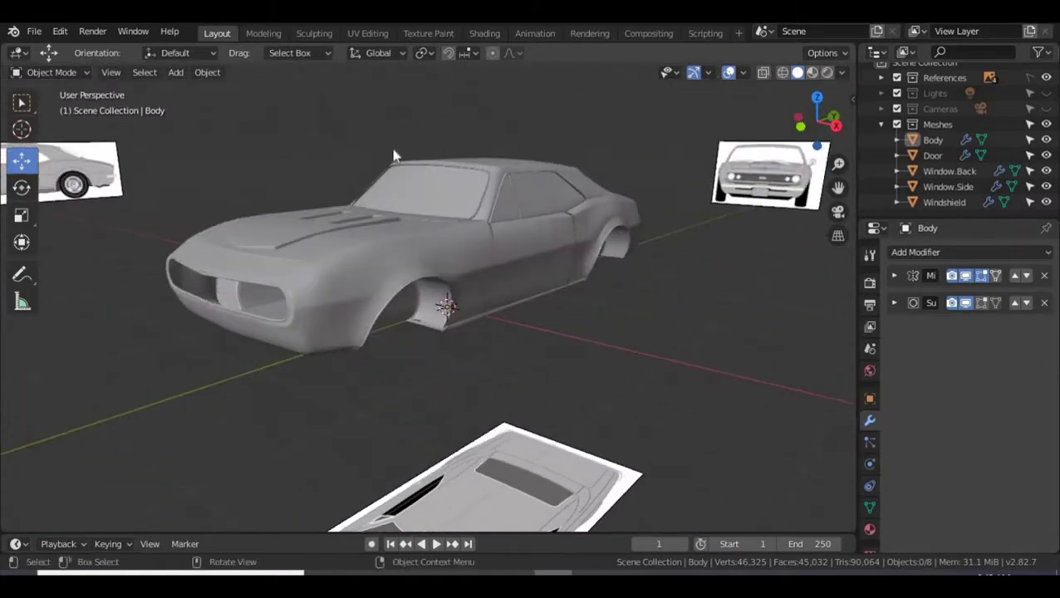
pyautogui.scroll(2, 421, 156)
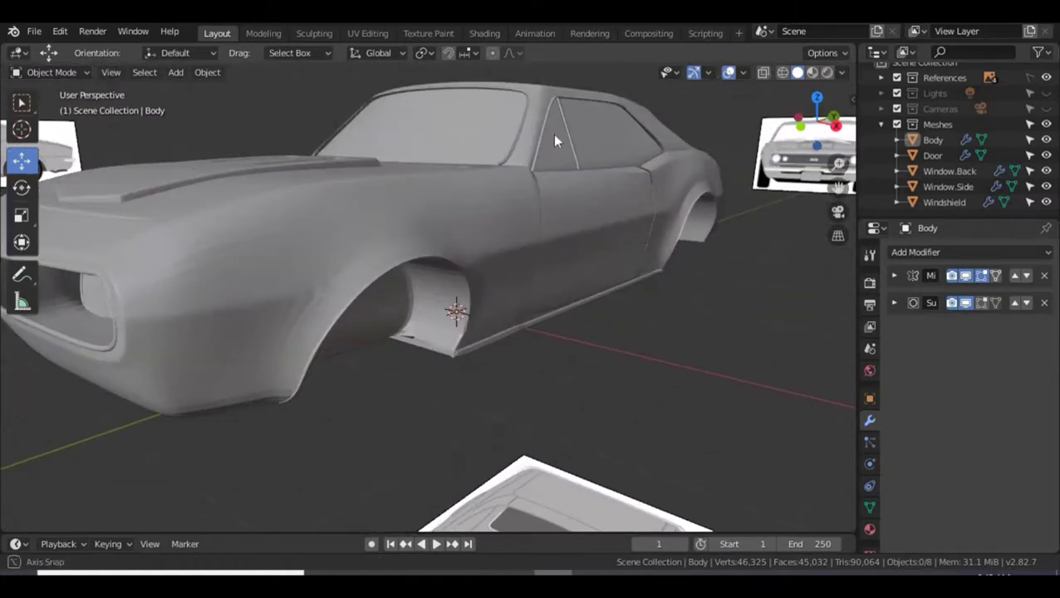
pyautogui.moveTo(555, 140); pyautogui.dragTo(489, 139, button='middle')
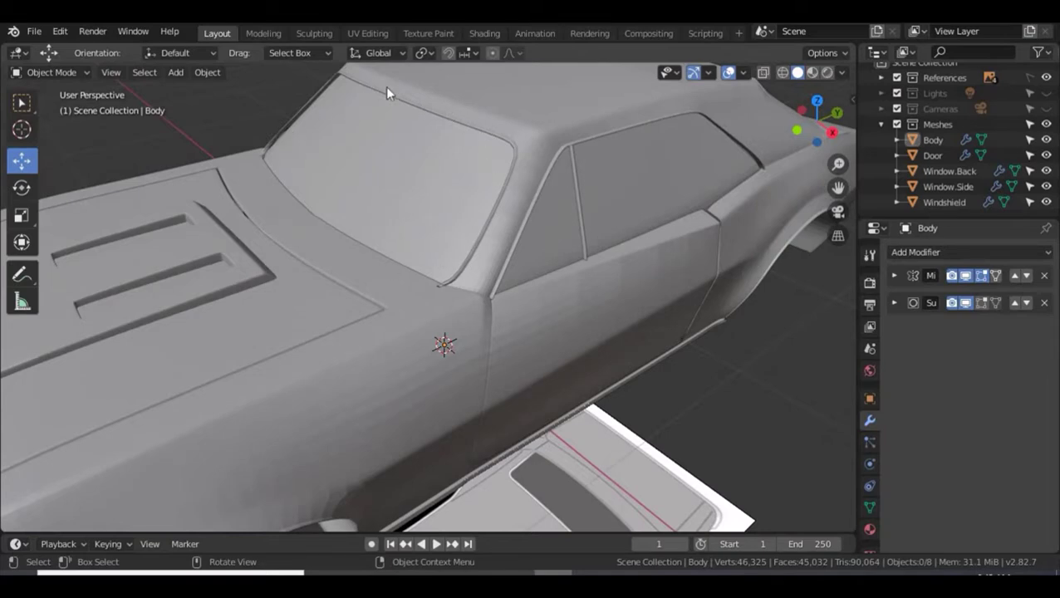
pyautogui.moveTo(548, 134); pyautogui.dragTo(436, 101, button='middle')
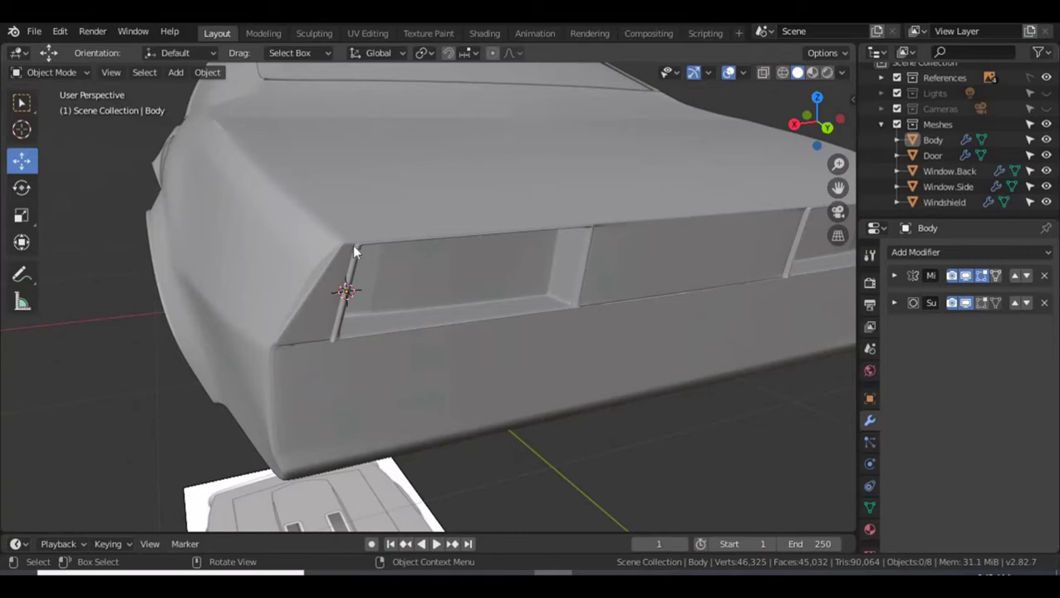
pyautogui.moveTo(114, 287); pyautogui.dragTo(274, 315, button='middle')
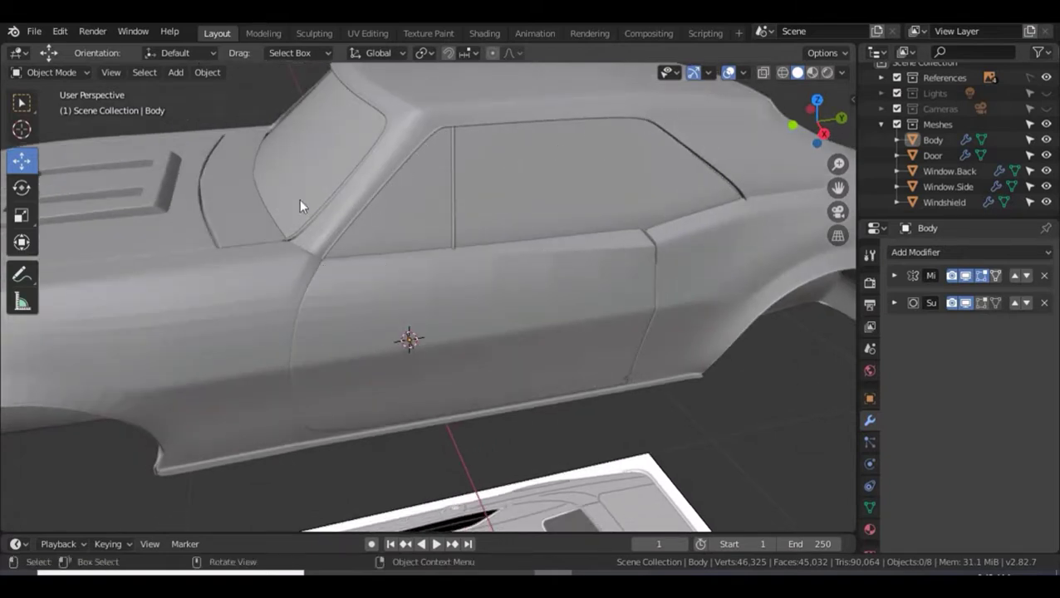
pyautogui.moveTo(443, 173); pyautogui.dragTo(333, 127, button='middle')
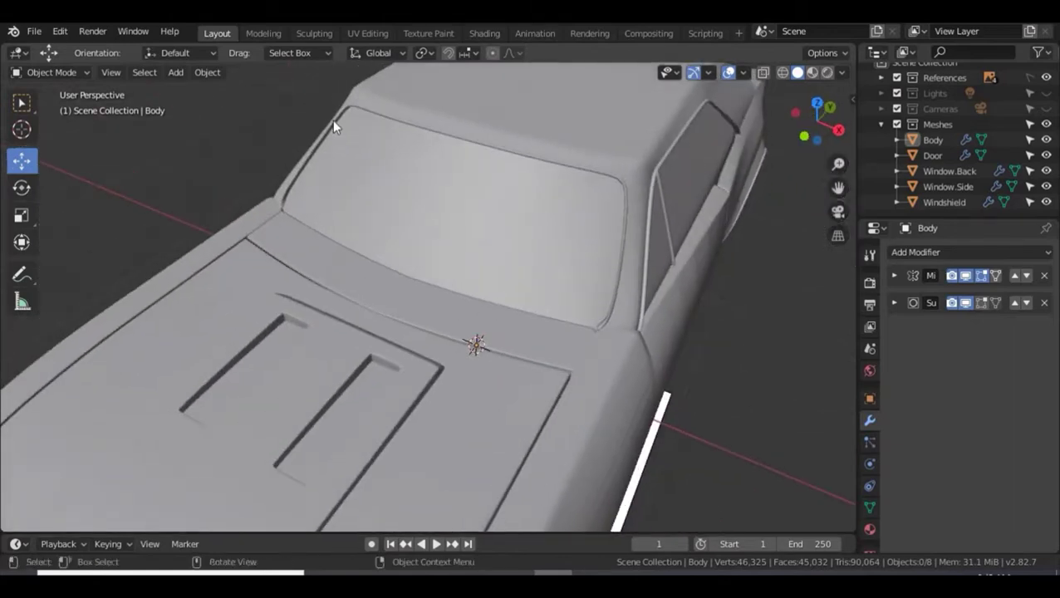
pyautogui.moveTo(389, 286); pyautogui.dragTo(315, 239, button='middle')
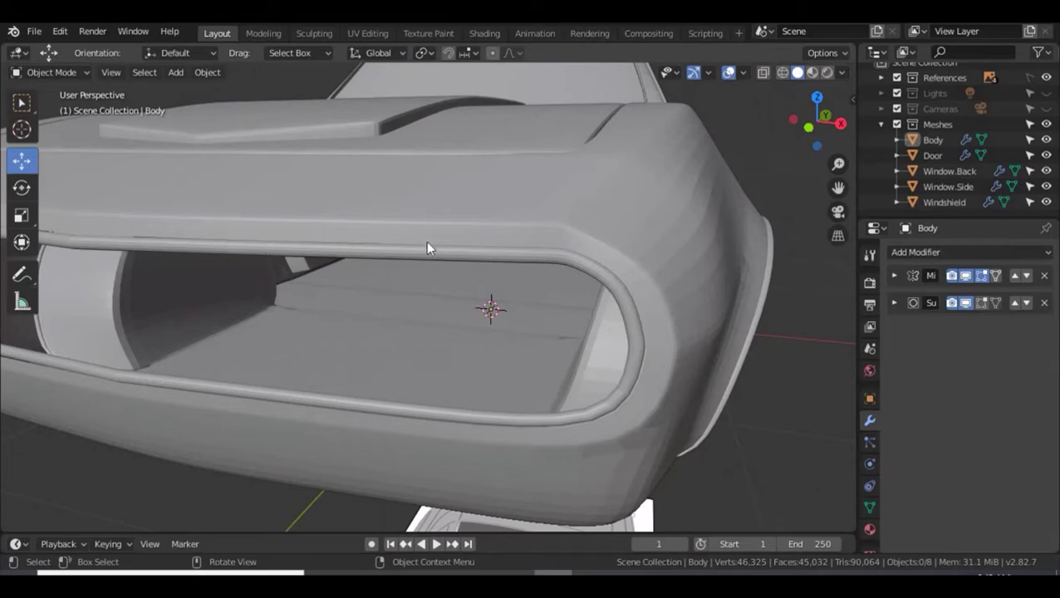
pyautogui.scroll(-5, 425, 241)
pyautogui.moveTo(475, 241); pyautogui.dragTo(449, 258, button='middle')
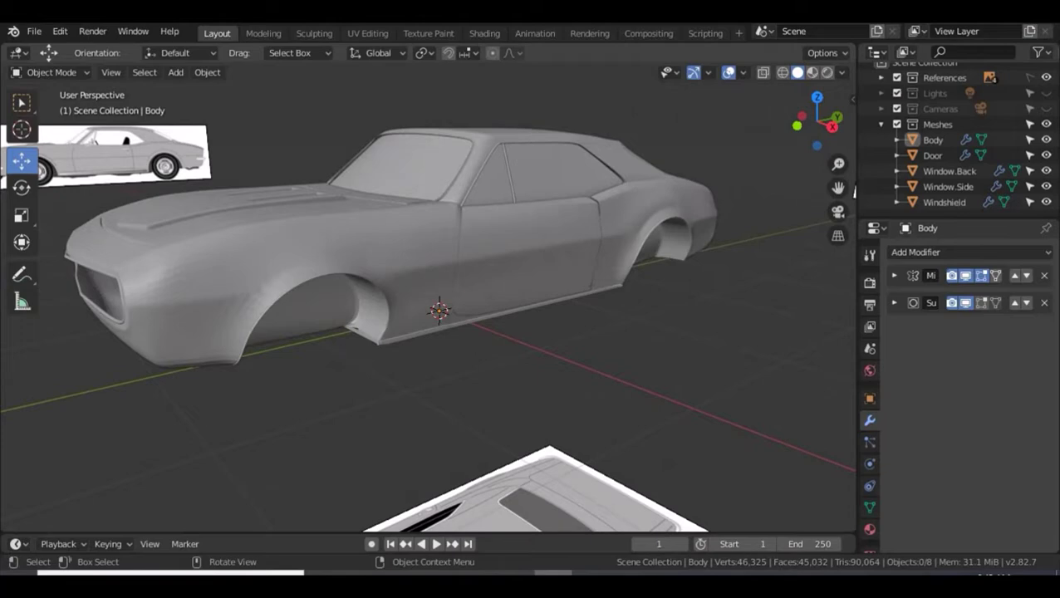
pyautogui.moveTo(259, 259); pyautogui.dragTo(292, 267, button='middle')
pyautogui.moveTo(592, 223); pyautogui.dragTo(246, 281, button='middle')
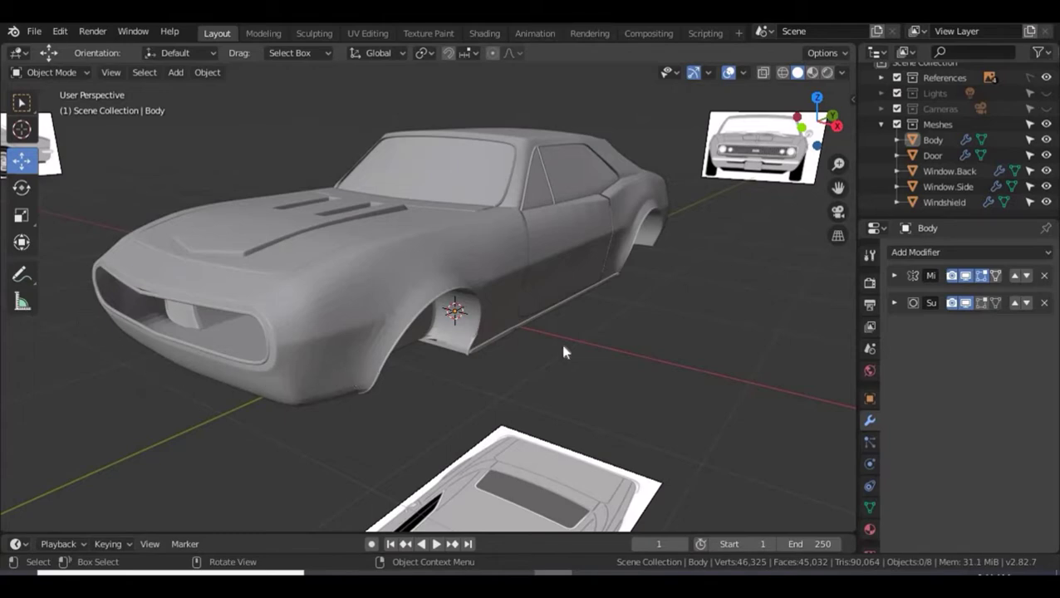
pyautogui.moveTo(650, 339); pyautogui.dragTo(570, 345, button='middle')
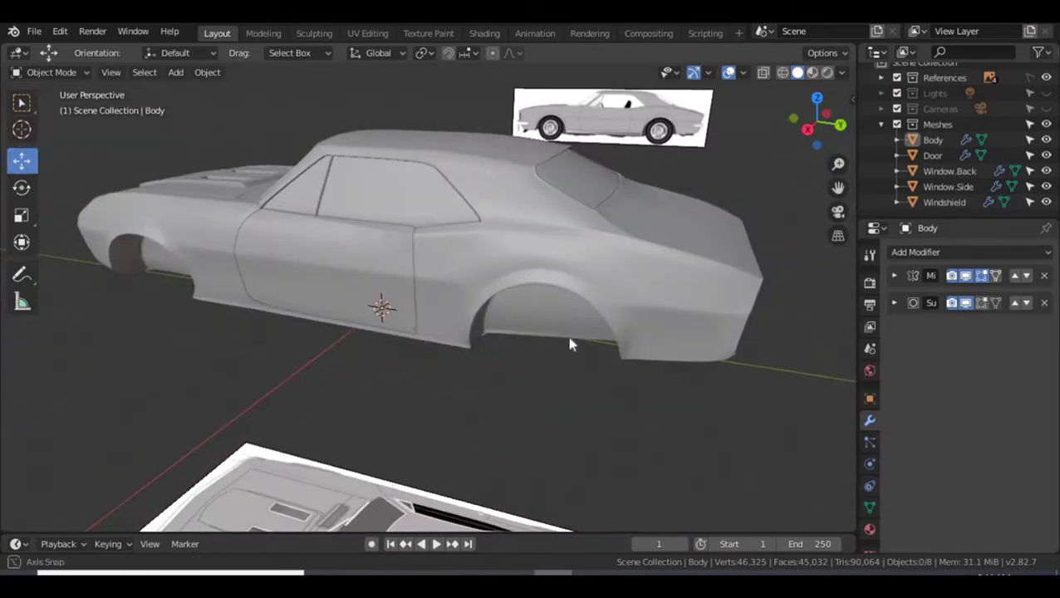
pyautogui.moveTo(488, 351); pyautogui.dragTo(386, 336, button='middle')
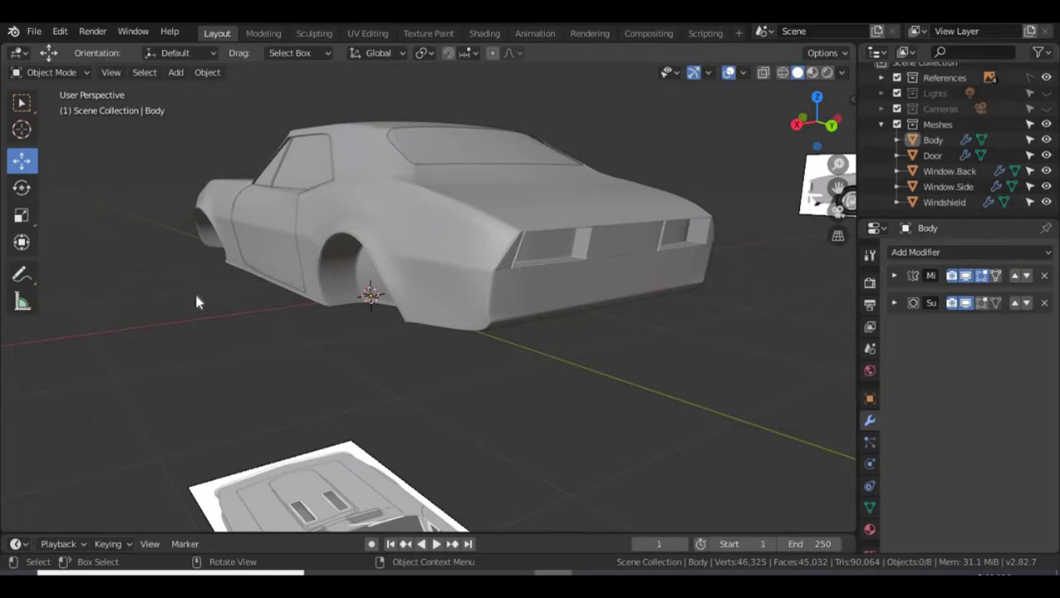
pyautogui.moveTo(198, 307); pyautogui.dragTo(501, 314, button='middle')
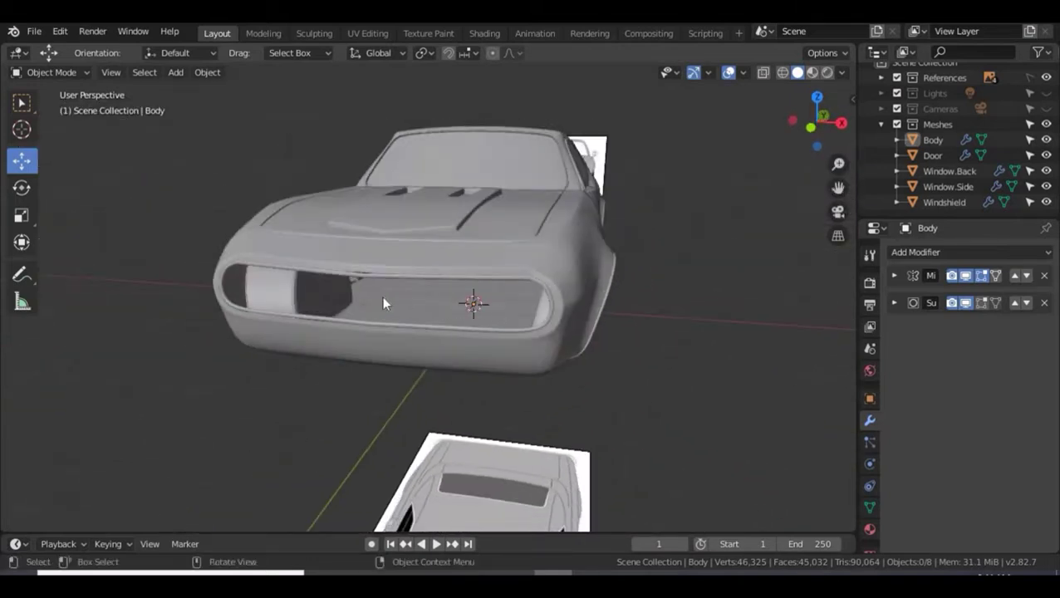
pyautogui.keyDown('alt'); pyautogui.moveTo(596, 295); pyautogui.dragTo(539, 262); pyautogui.keyUp('alt')
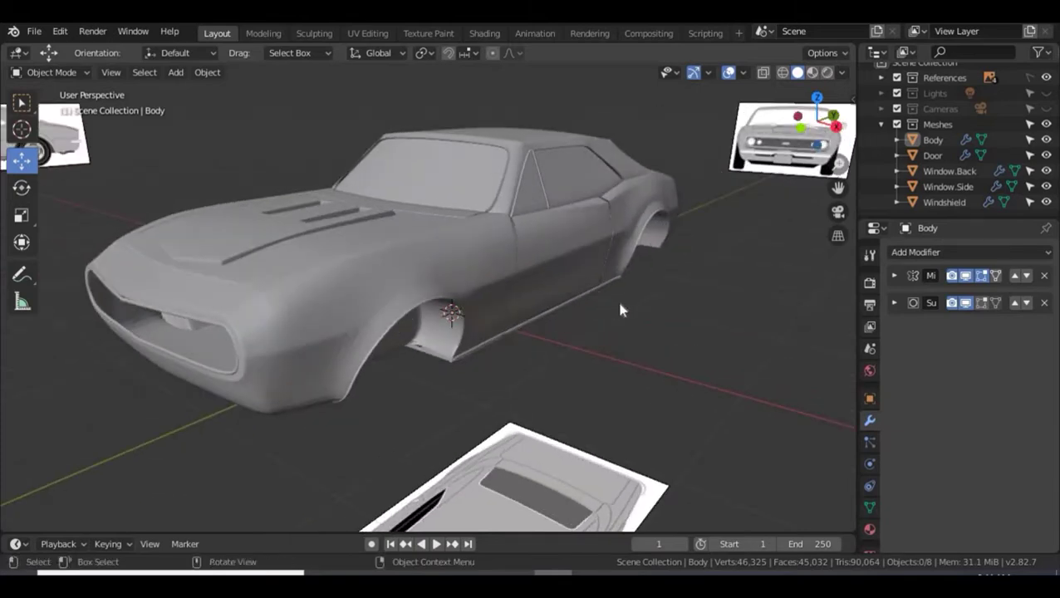
pyautogui.moveTo(621, 310)
pyautogui.mouseDown(button='middle')
pyautogui.moveTo(461, 324)
pyautogui.moveTo(454, 279)
pyautogui.moveTo(601, 293)
pyautogui.moveTo(618, 307)
pyautogui.mouseUp(button='middle')
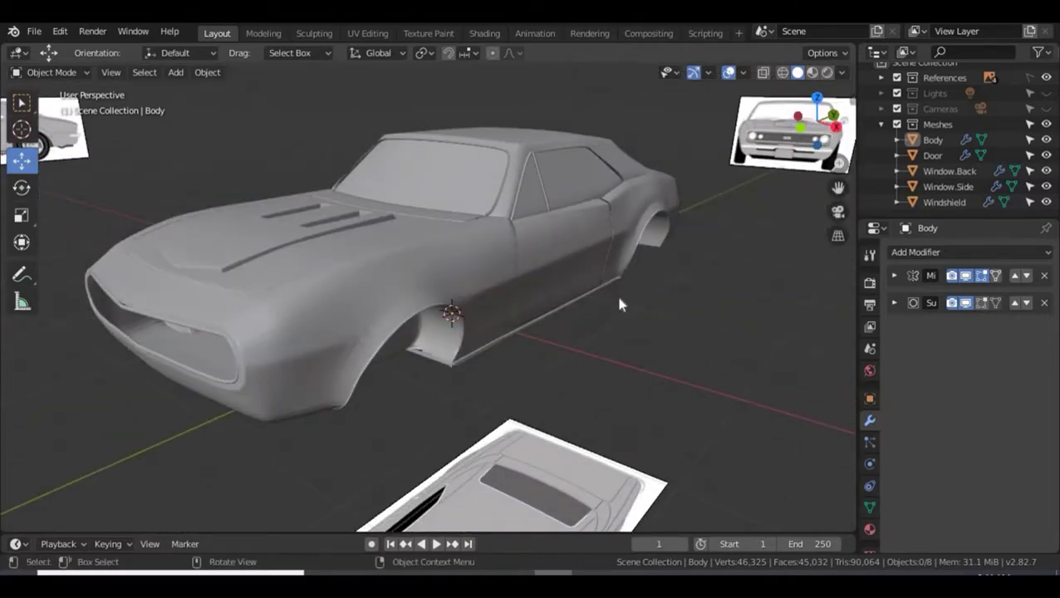
# Show the side reference in right orthographic view and hide the Body, Door, Window.Back, Window.Side and Windshield meshes.
pyautogui.press('KP_3')
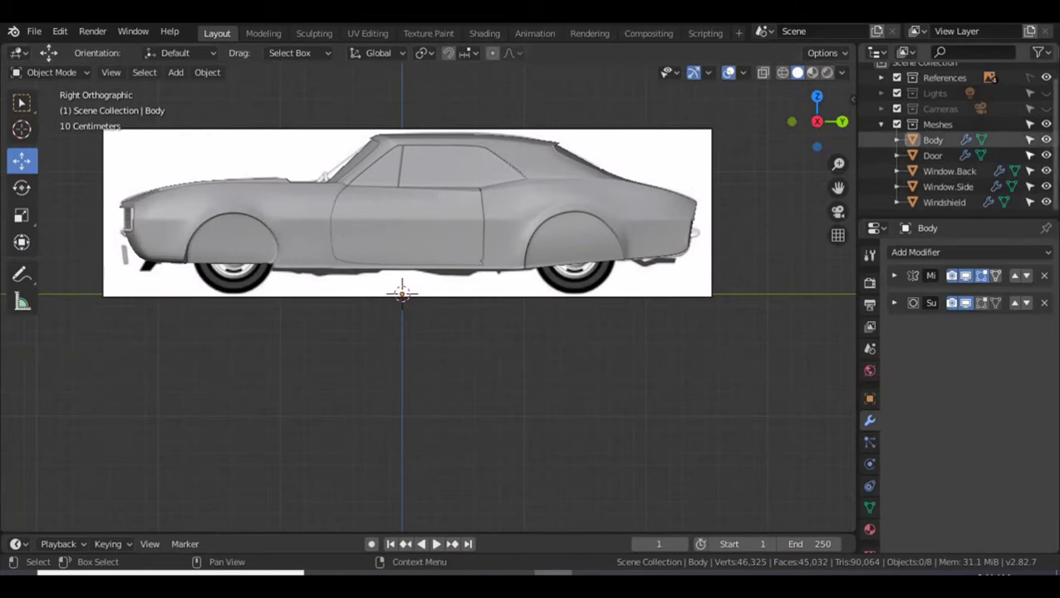
pyautogui.click(1046, 139)
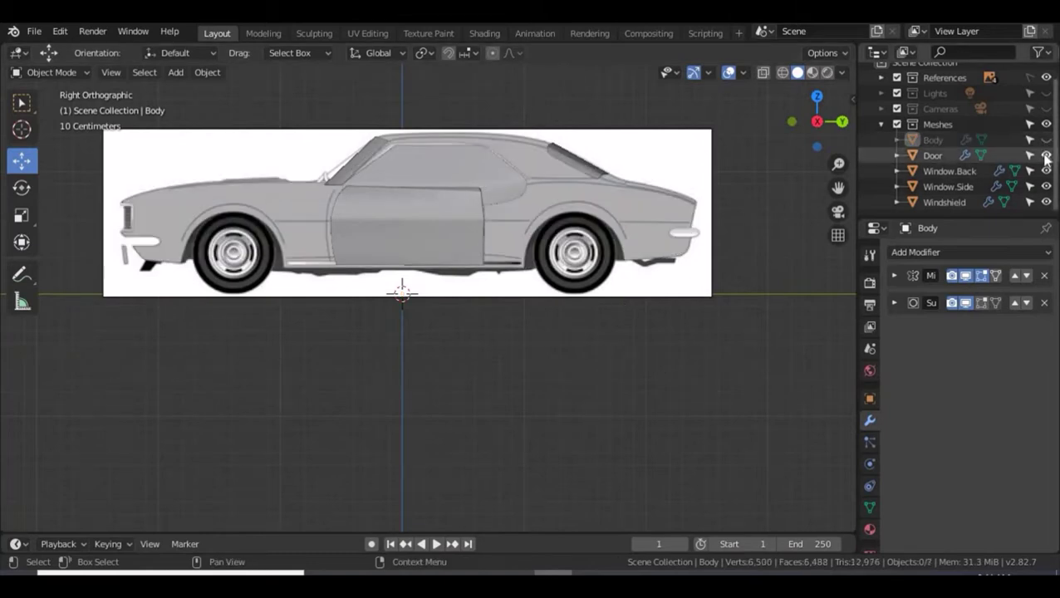
pyautogui.click(1046, 156)
pyautogui.click(1046, 171)
pyautogui.click(1046, 187)
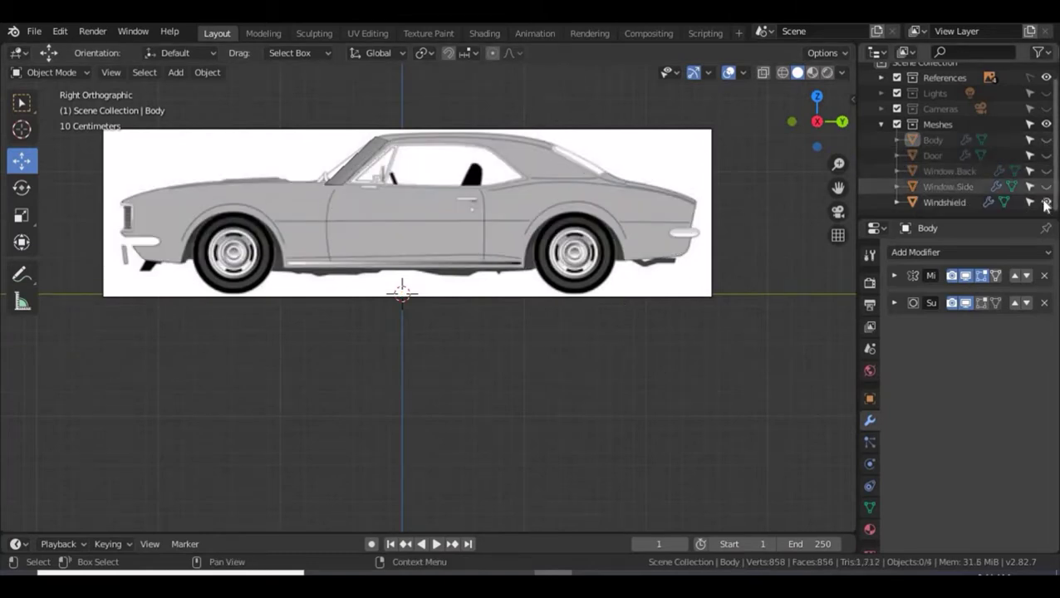
pyautogui.click(1046, 202)
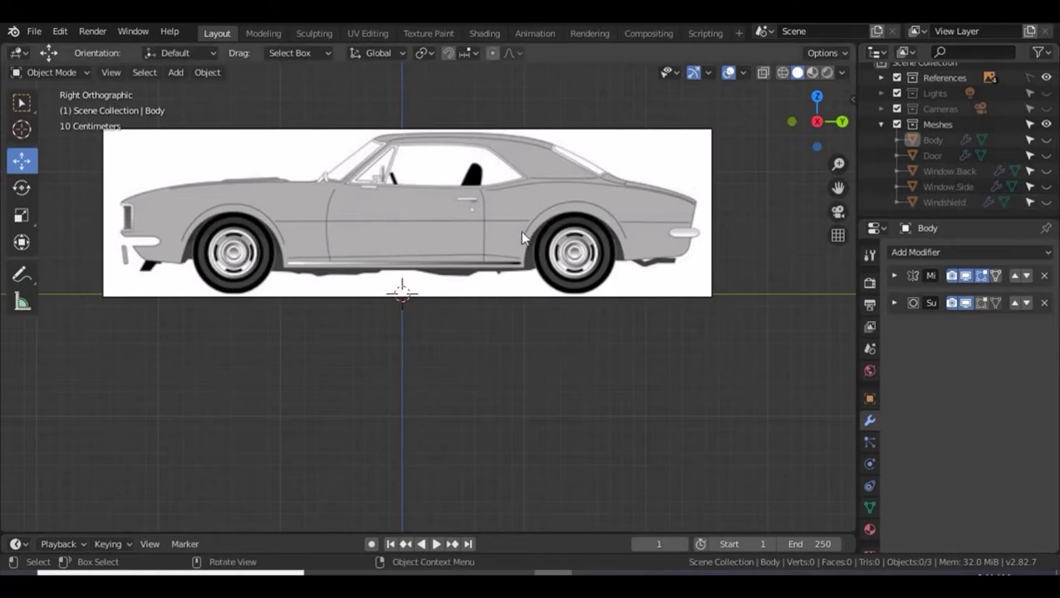
# Add a cube mesh for the front bumper while viewing the front end of the side reference.
pyautogui.keyDown('shift'); pyautogui.moveTo(521, 231); pyautogui.dragTo(537, 322, button='middle'); pyautogui.keyUp('shift')
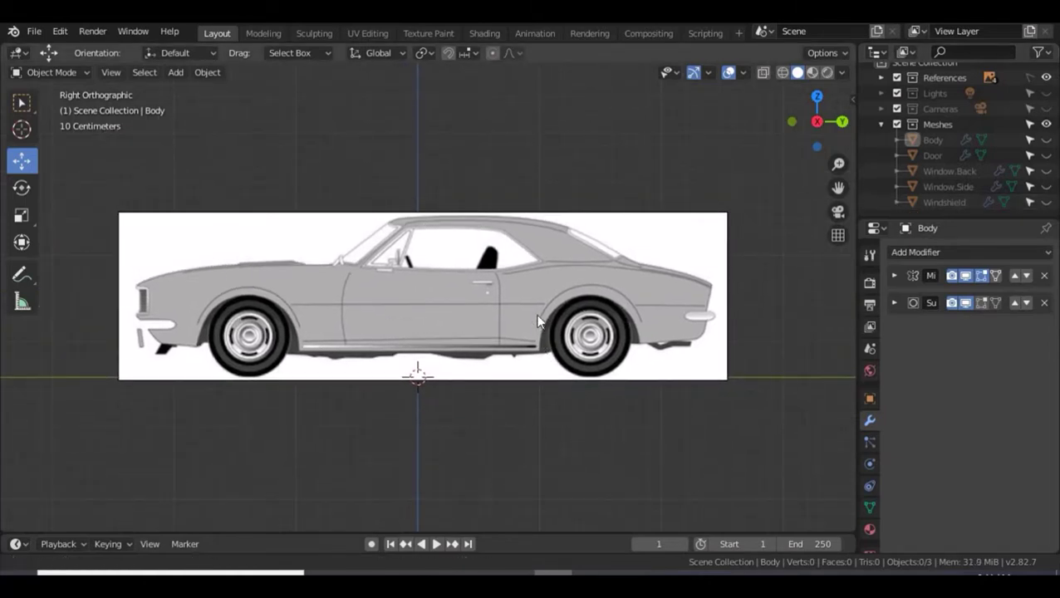
pyautogui.scroll(2, 498, 274)
pyautogui.keyDown('shift'); pyautogui.moveTo(228, 315); pyautogui.dragTo(409, 315, button='middle'); pyautogui.keyUp('shift')
pyautogui.scroll(1, 407, 308)
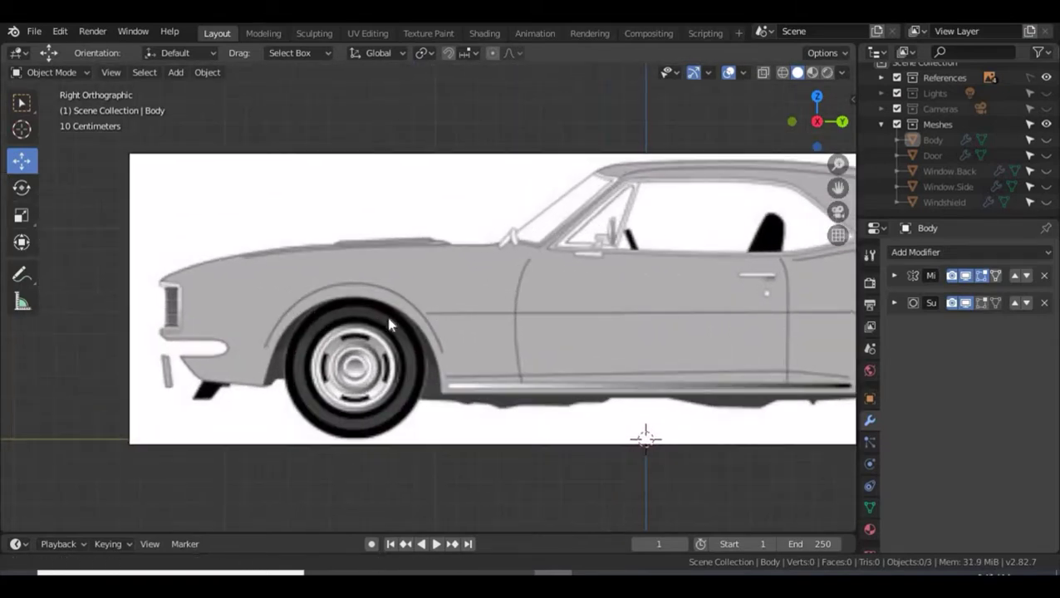
pyautogui.keyDown('shift'); pyautogui.moveTo(285, 310); pyautogui.dragTo(371, 291, button='middle'); pyautogui.keyUp('shift')
pyautogui.scroll(1, 386, 313)
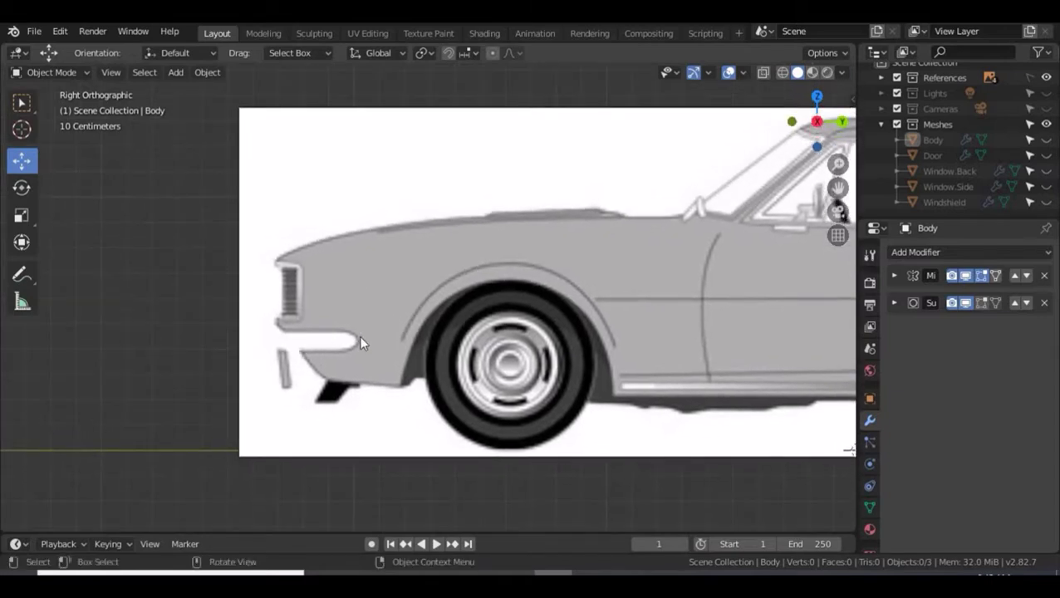
pyautogui.hotkey('shift', 'a')
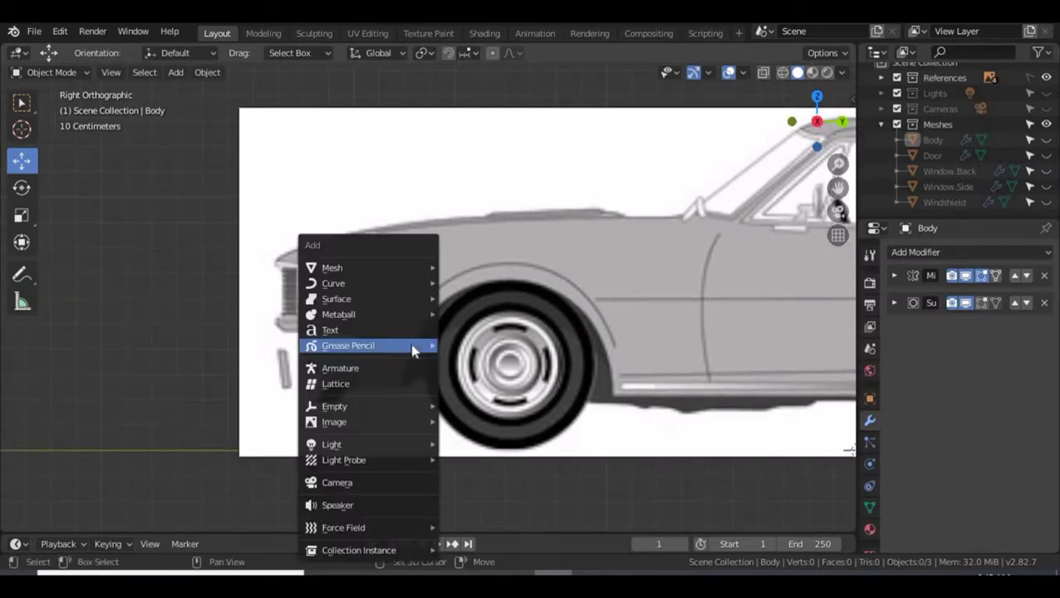
pyautogui.moveTo(416, 277)
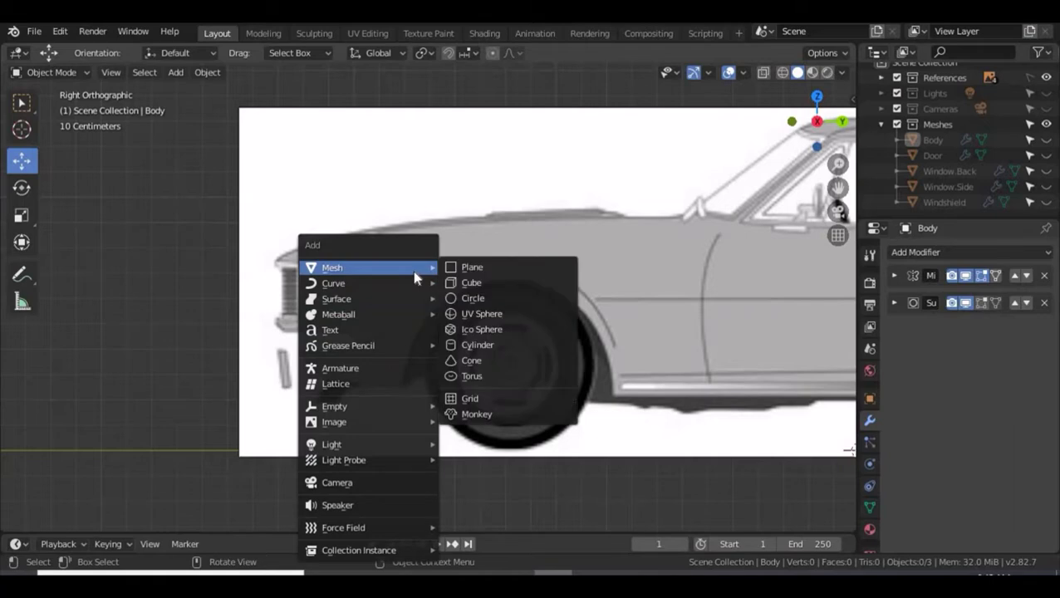
pyautogui.click(493, 284)
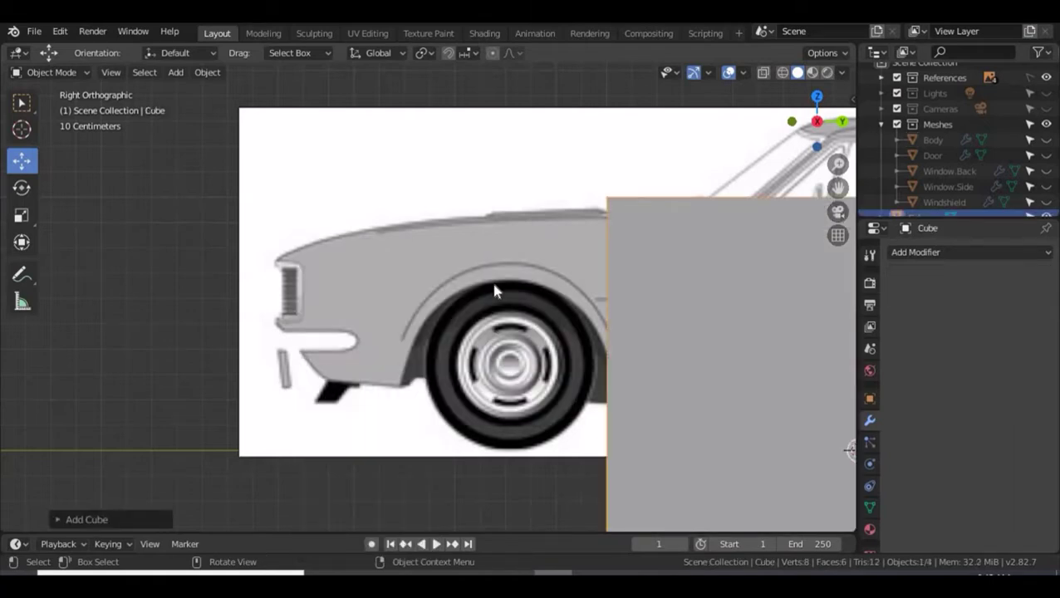
# Move the cube along Y to the car's front, flatten it vertically and raise it to the front bumper's height.
pyautogui.scroll(-2, 493, 290)
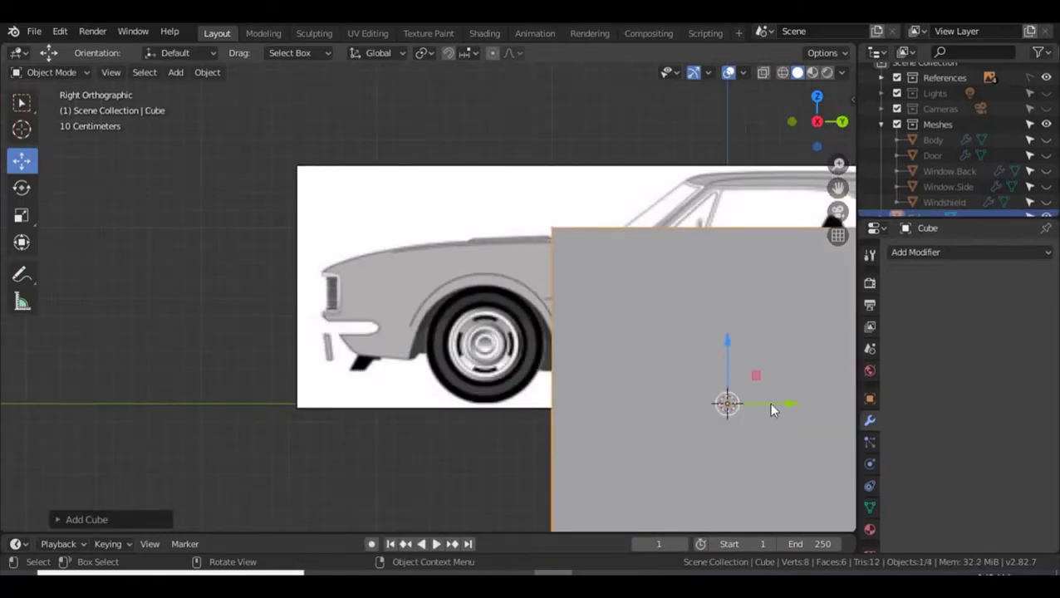
pyautogui.moveTo(770, 405); pyautogui.dragTo(382, 408)
pyautogui.click(21, 215)
pyautogui.moveTo(360, 348); pyautogui.dragTo(361, 284)
pyautogui.click(21, 160)
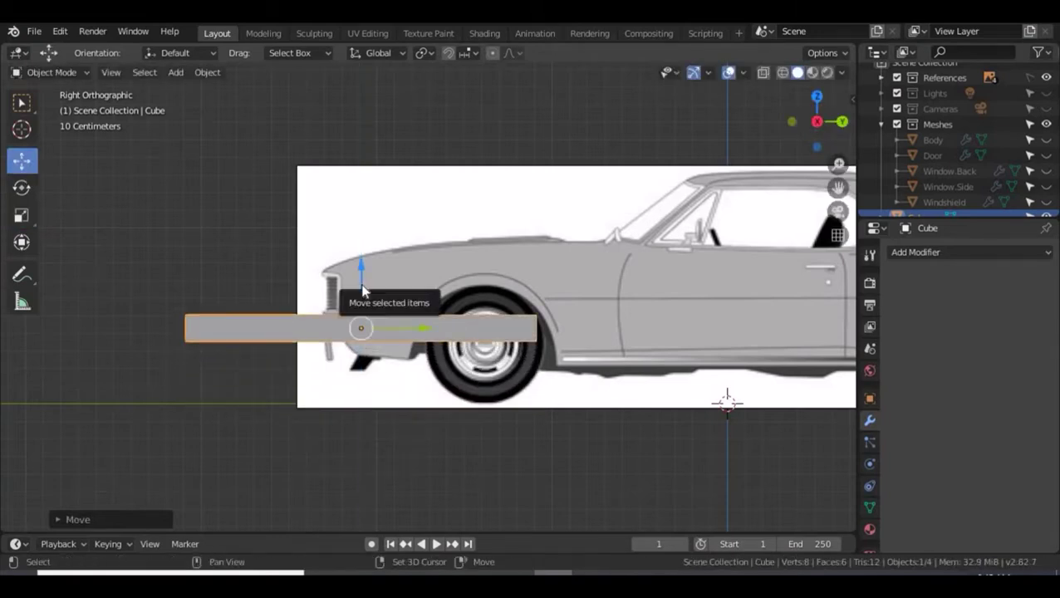
# Switch to wireframe display, shorten the cube along Y and align it with the front bumper in the side reference.
pyautogui.hotkey('shift', 'z')
pyautogui.scroll(3, 379, 284)
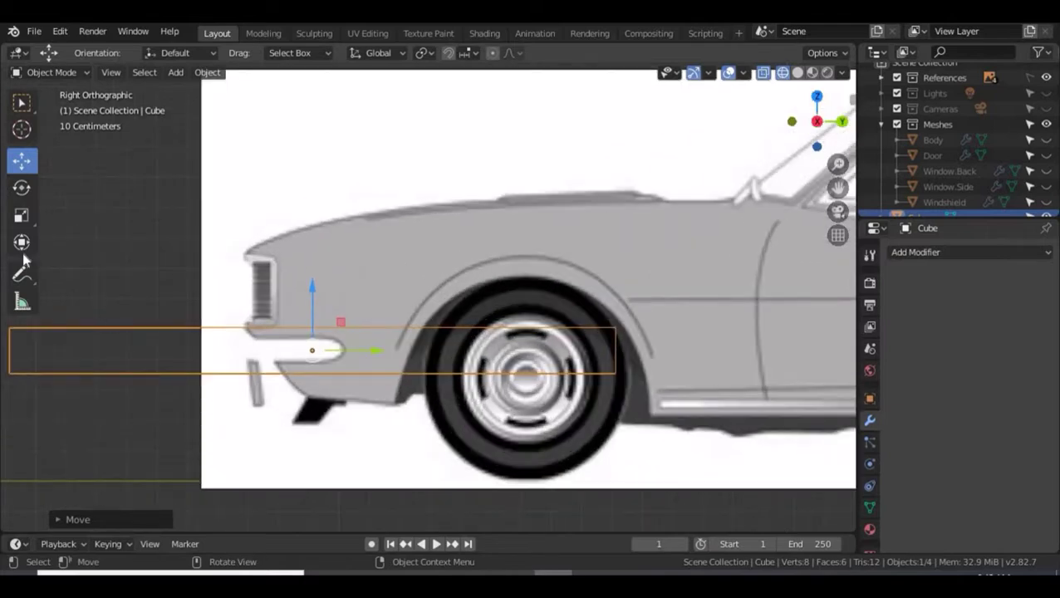
pyautogui.click(22, 215)
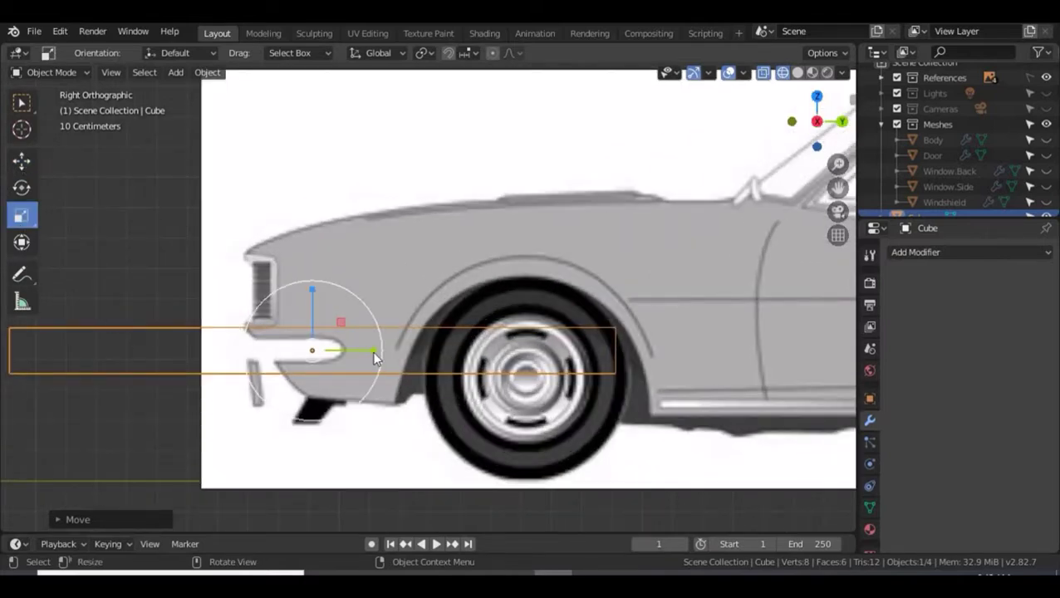
pyautogui.moveTo(379, 355); pyautogui.dragTo(334, 349)
pyautogui.click(21, 161)
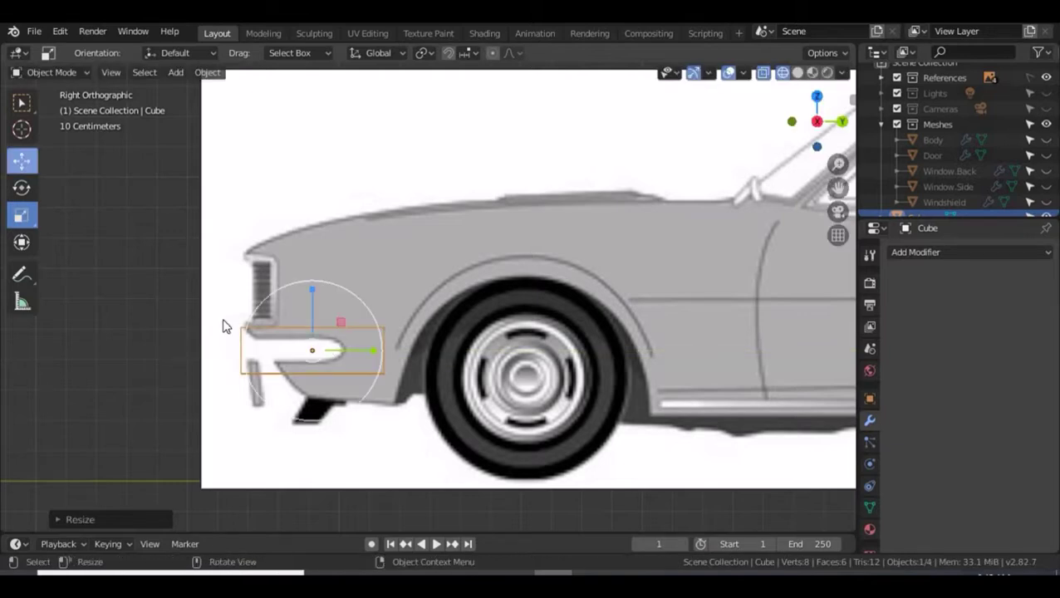
pyautogui.moveTo(355, 352); pyautogui.dragTo(324, 350)
# Scale the cube down along X in front orthographic view to about half the bumper's width.
pyautogui.hotkey('shift', 'space')
pyautogui.press('s')
pyautogui.press('KP_1')
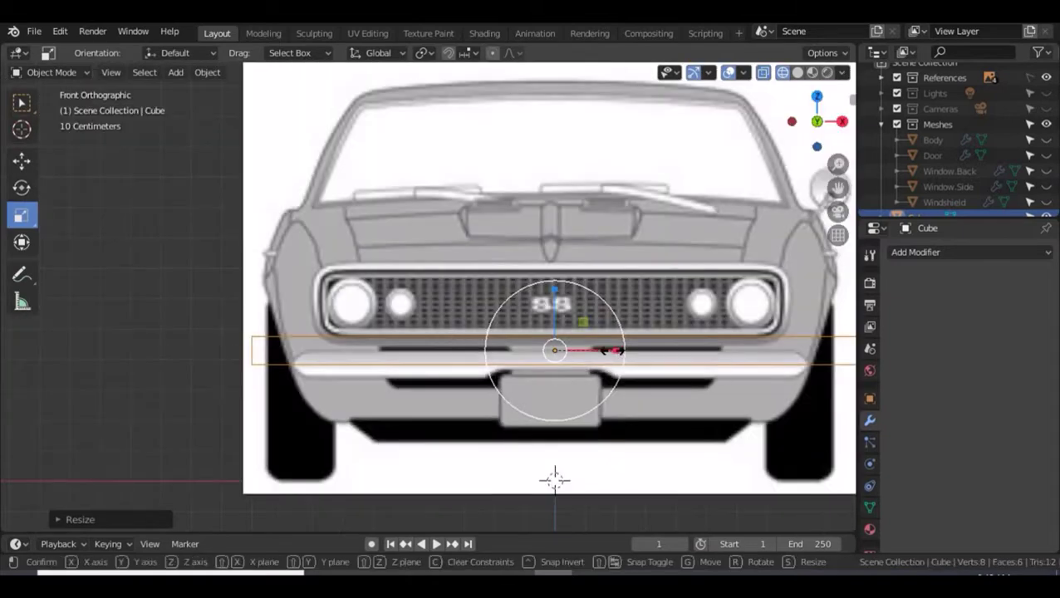
pyautogui.press('s')
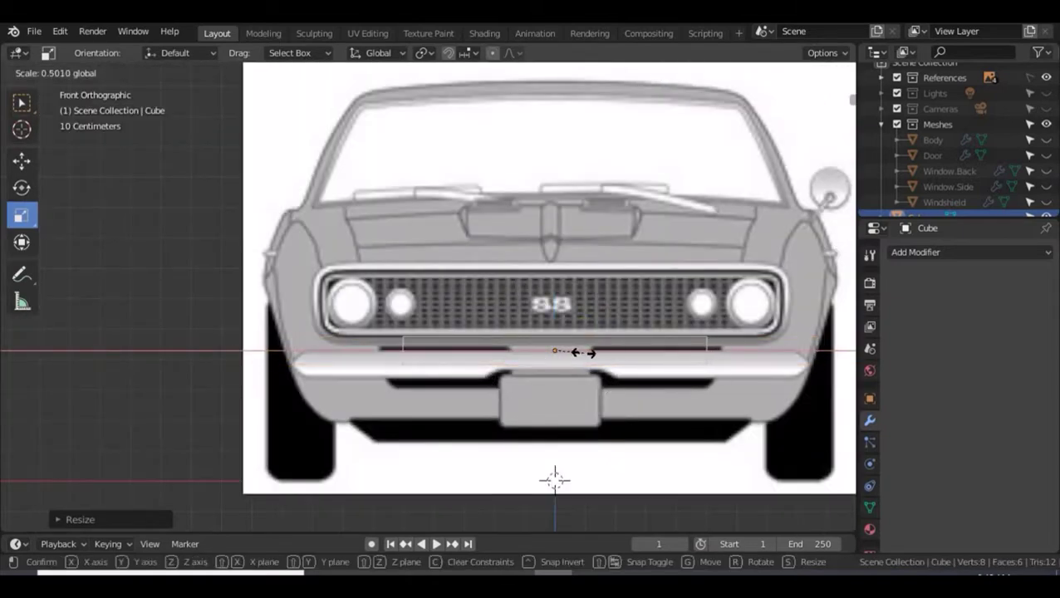
pyautogui.click(580, 354)
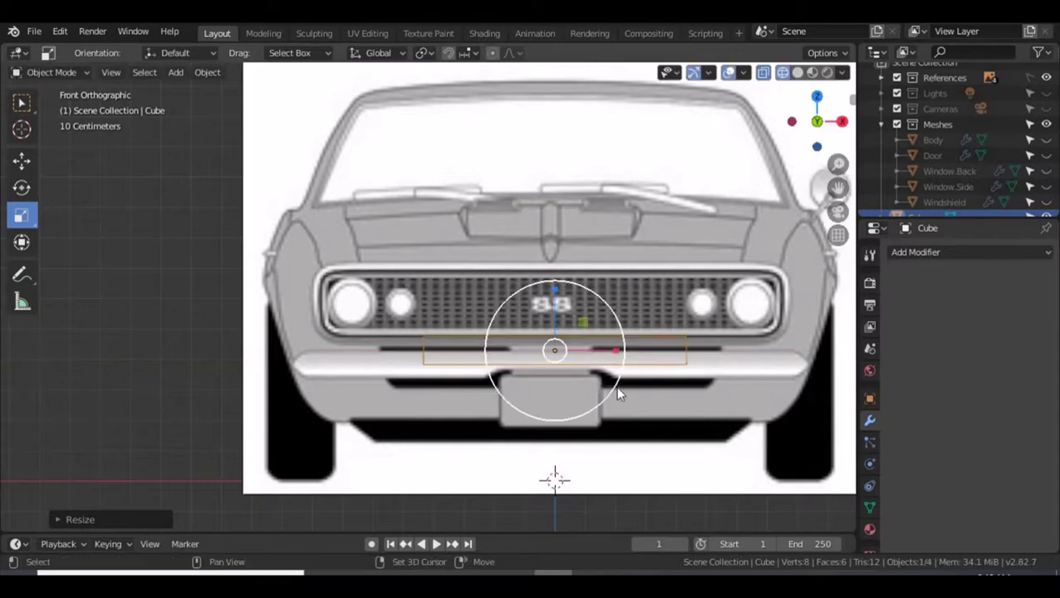
# Move the cube along X so it covers the +X half of the bumper, with its inner edge at the centre line.
pyautogui.keyDown('shift'); pyautogui.moveTo(488, 388); pyautogui.dragTo(443, 389, button='middle'); pyautogui.keyUp('shift')
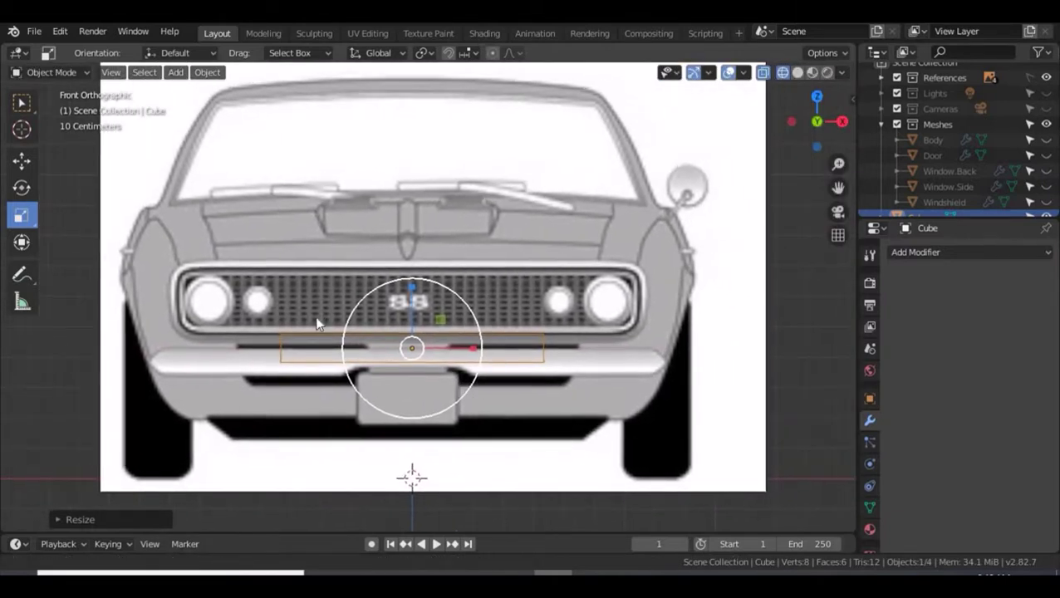
pyautogui.click(22, 164)
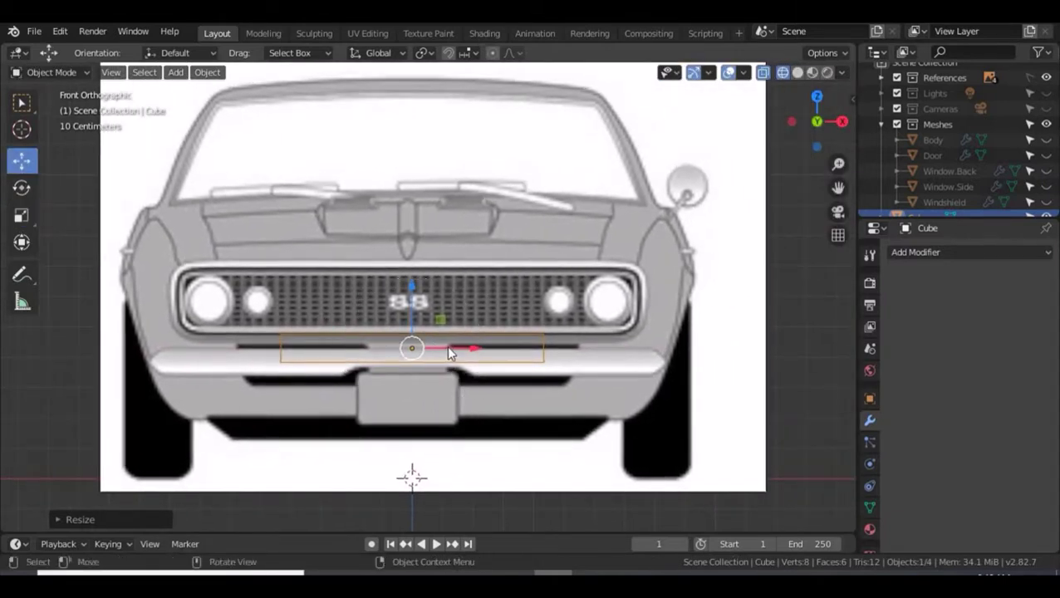
pyautogui.moveTo(449, 347); pyautogui.dragTo(611, 376)
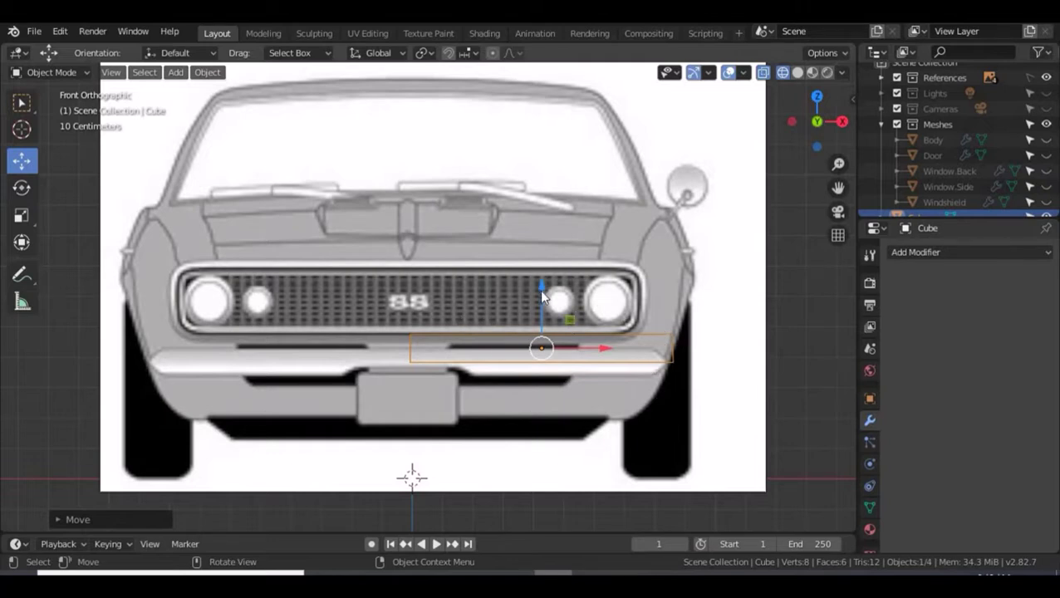
# Lower the cube slightly along Z to match the front bumper's height in the front reference, checking the side and top references.
pyautogui.moveTo(541, 295); pyautogui.dragTo(543, 302)
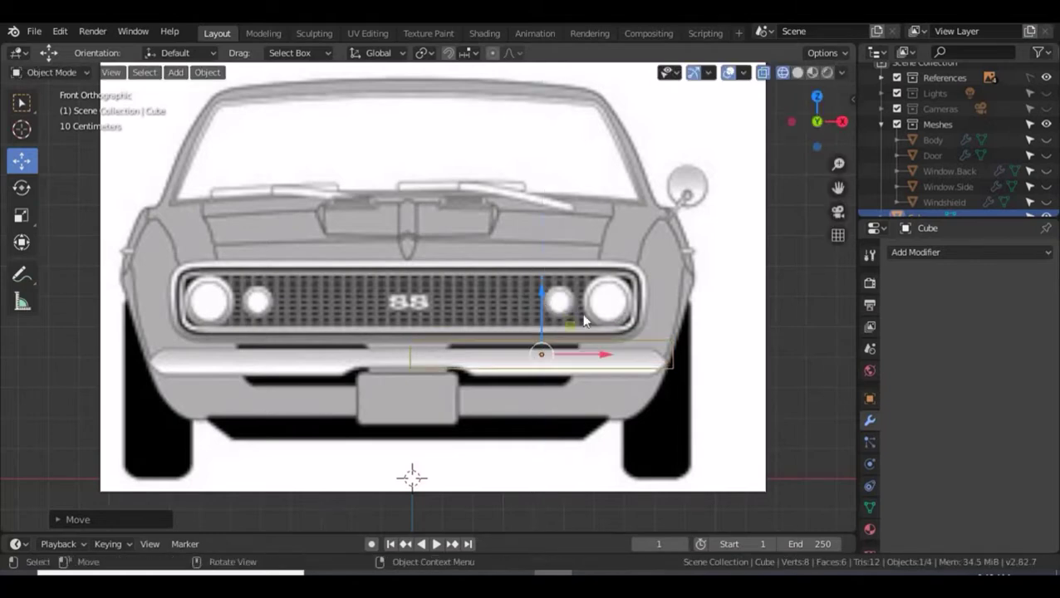
pyautogui.press('KP_3')
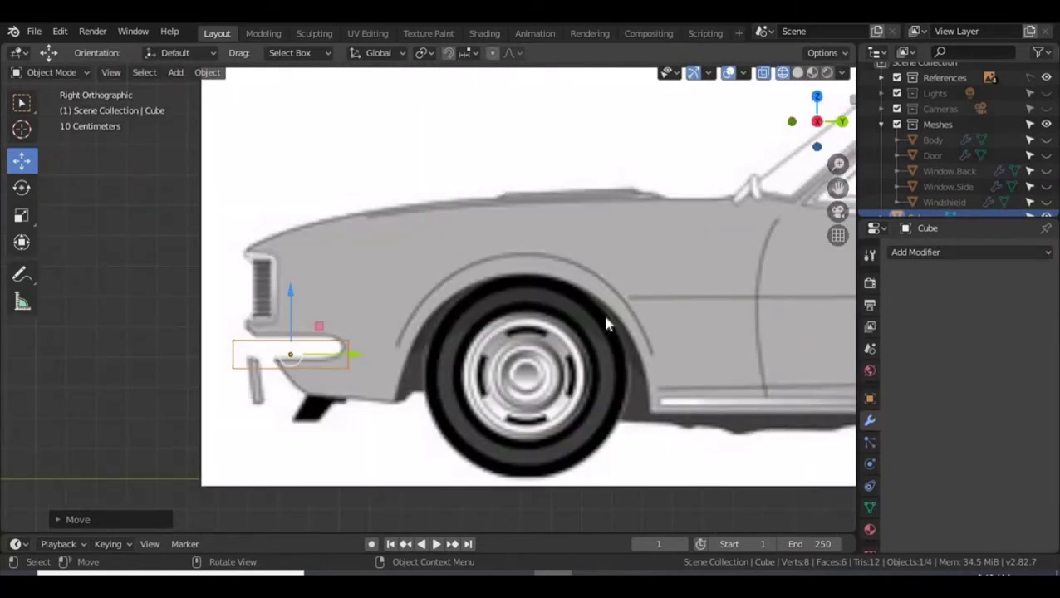
pyautogui.press('KP_1')
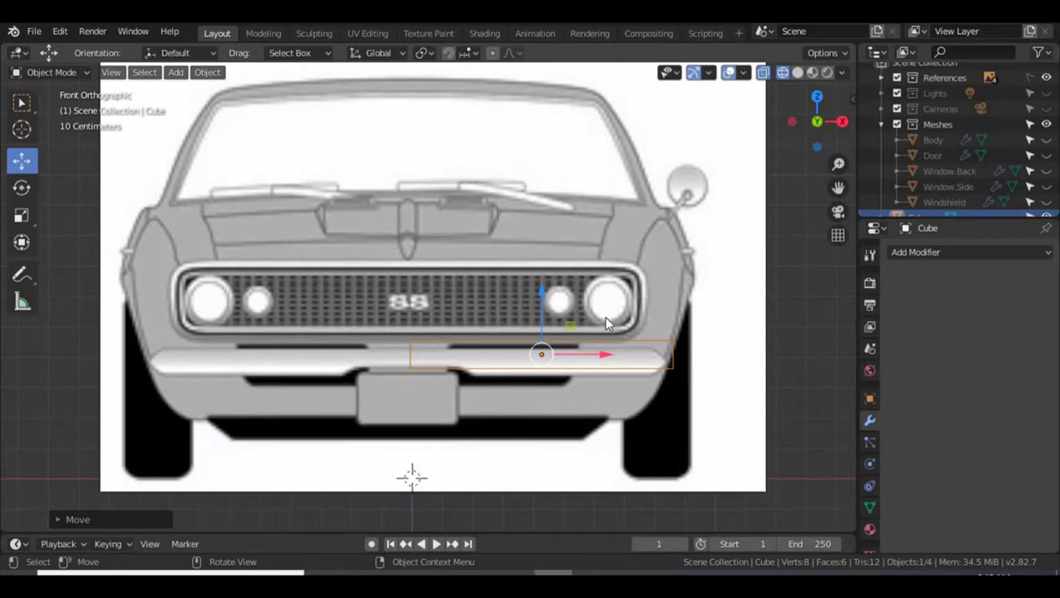
pyautogui.press('KP_7')
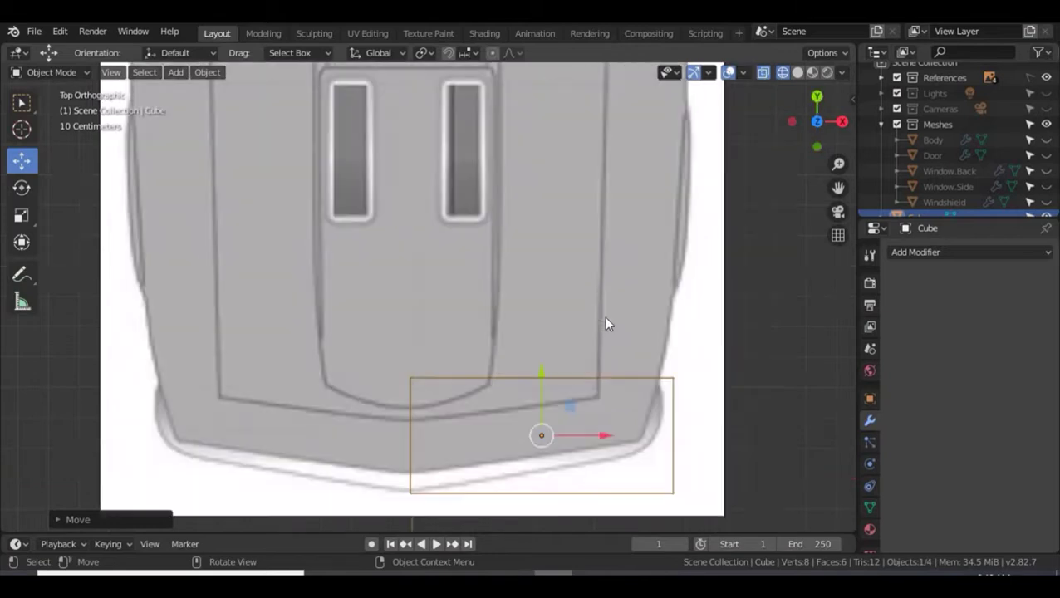
# In top view, move the cube's rear vertices at the centre line forward along Y to the bumper's rear edge.
pyautogui.click(32, 219)
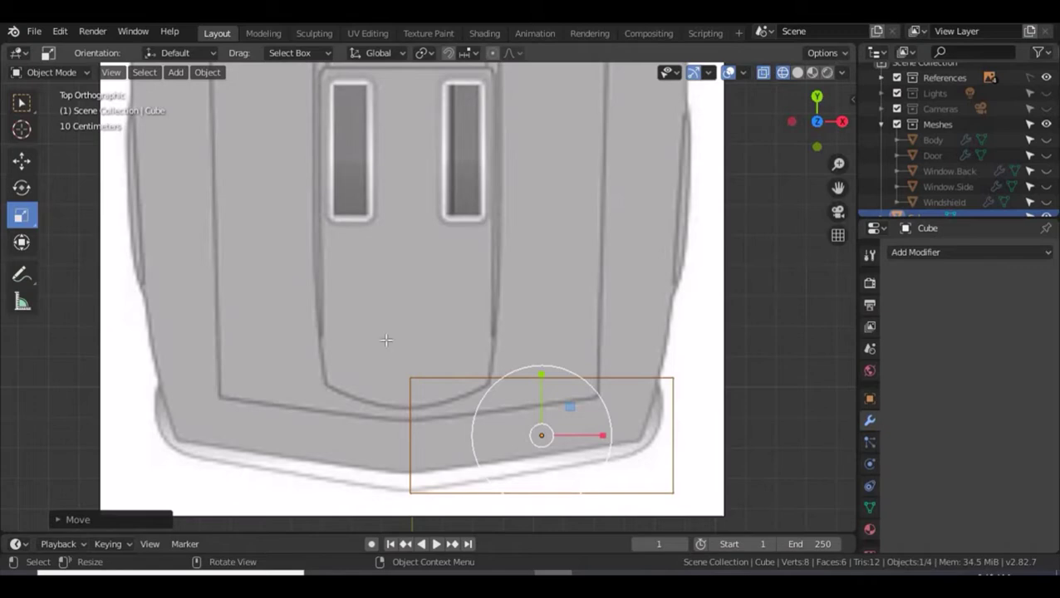
pyautogui.press('Tab')
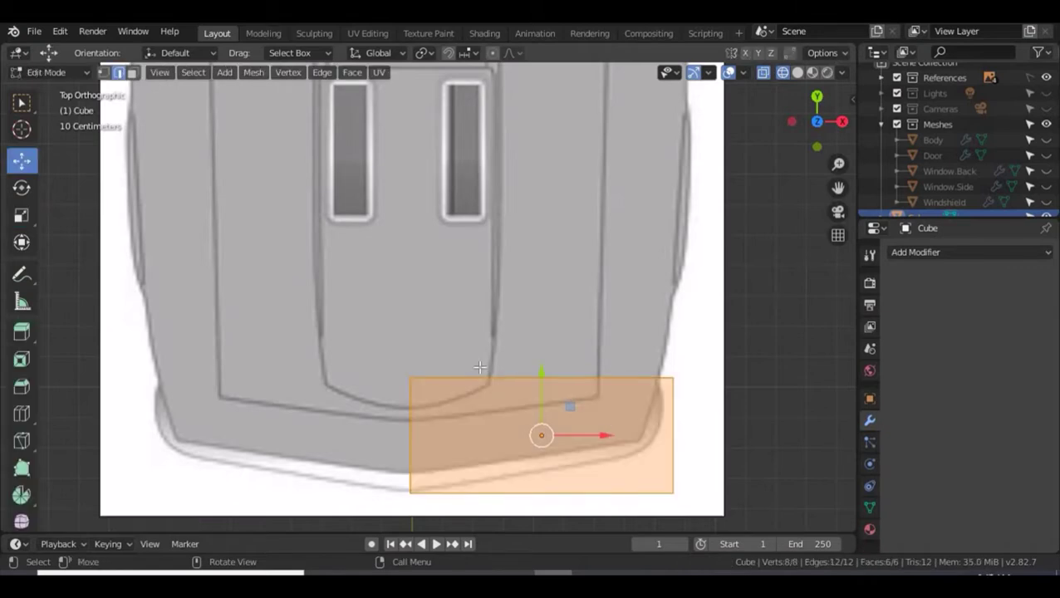
pyautogui.press('1')
pyautogui.moveTo(388, 363); pyautogui.dragTo(425, 404)
pyautogui.moveTo(410, 364); pyautogui.dragTo(426, 405)
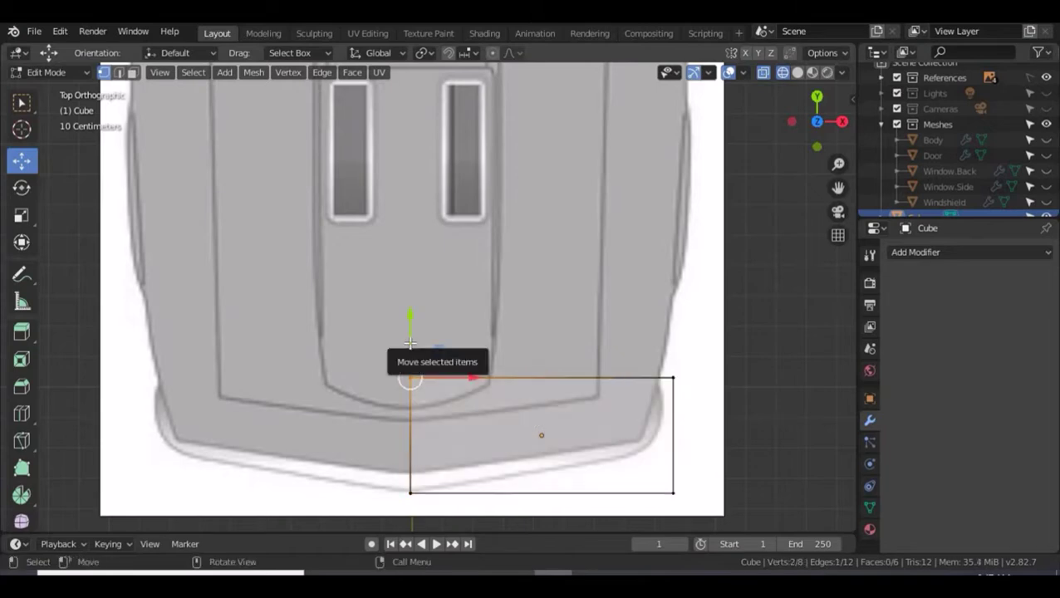
pyautogui.moveTo(409, 344); pyautogui.dragTo(422, 430)
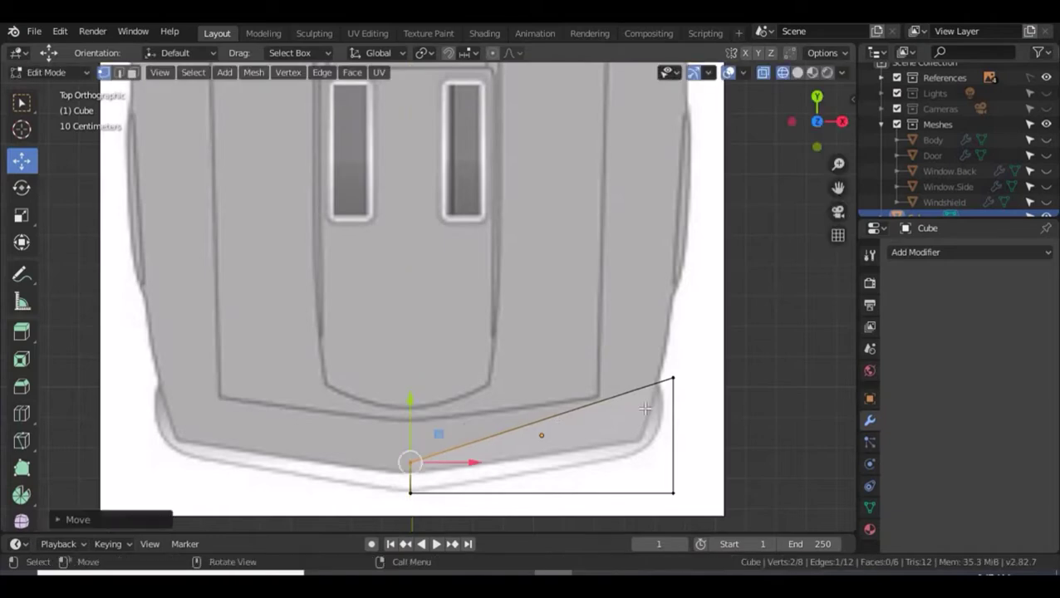
# Move the rear vertices at the outer end about 0.16 m forward along Y to follow the bumper's slant.
pyautogui.click(673, 378)
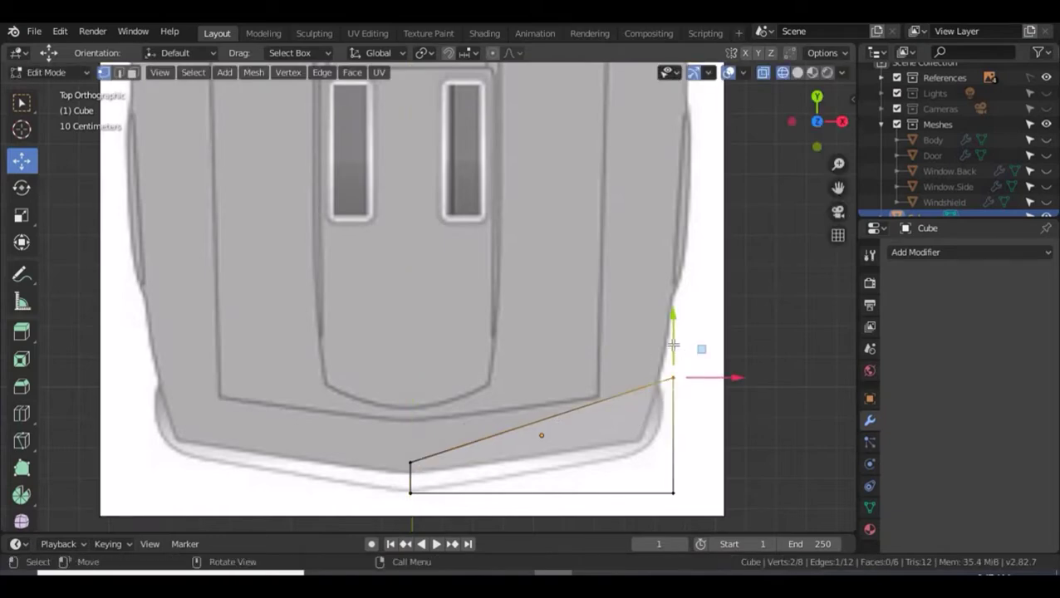
pyautogui.press('g')
pyautogui.press('y')
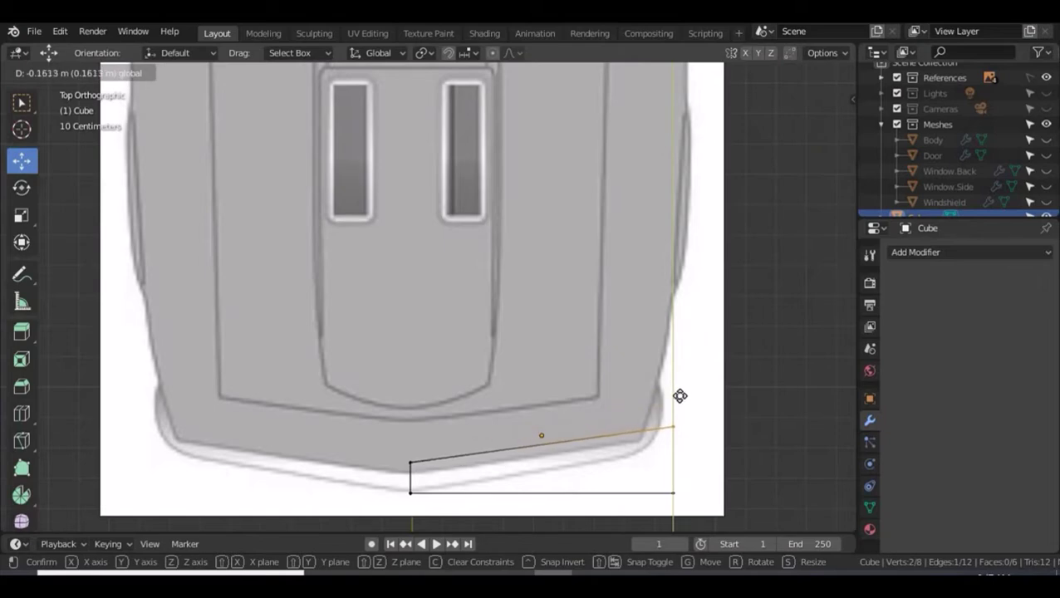
pyautogui.click(680, 396)
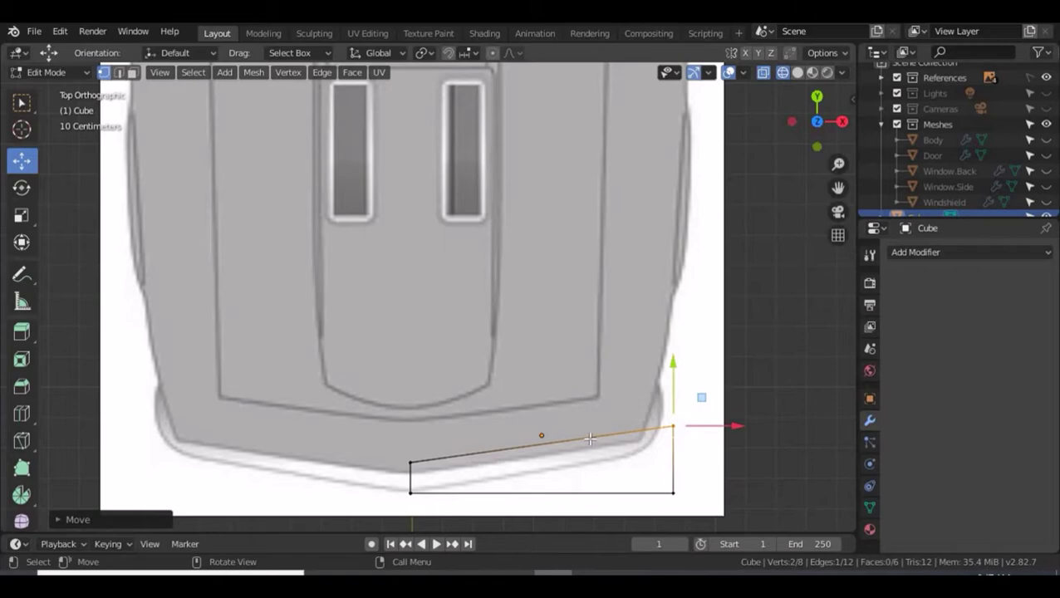
# Move the front vertices at the outer end backward along Y so the front edge follows the bumper's slant in the top reference.
pyautogui.press('KP_1')
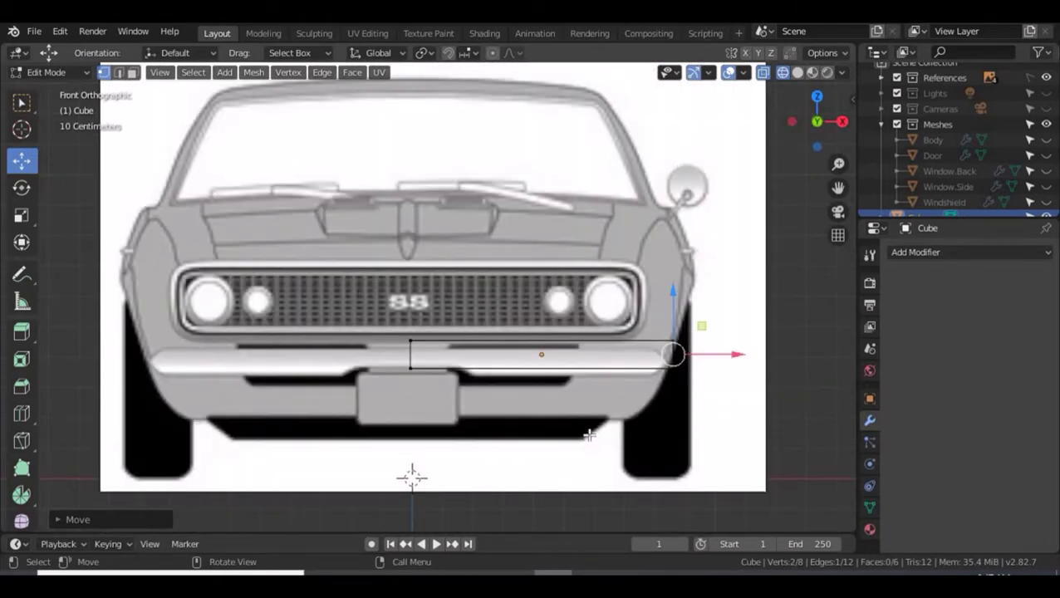
pyautogui.press('KP_3')
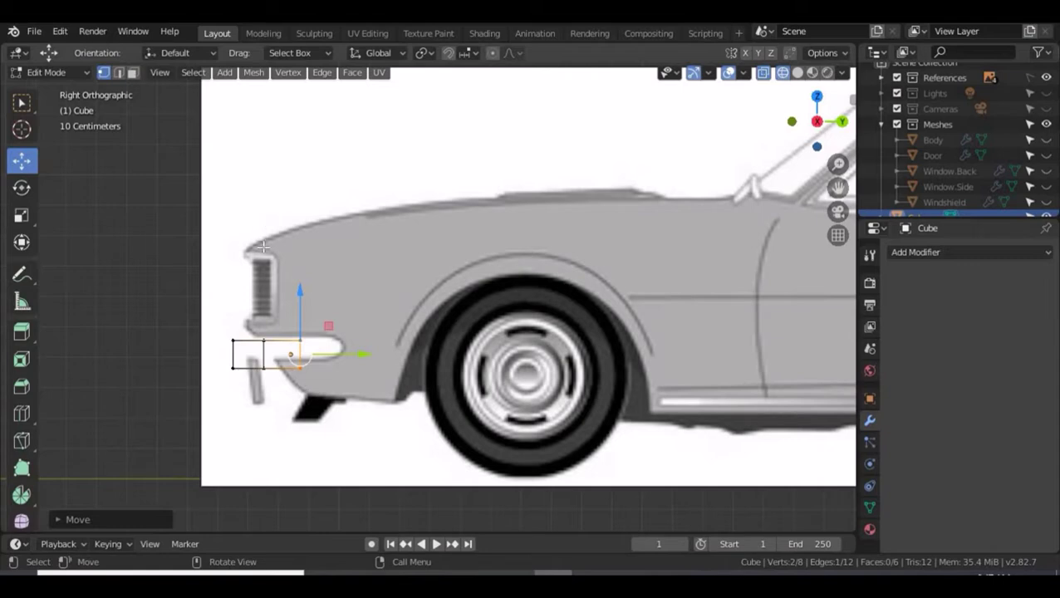
pyautogui.press('KP_7')
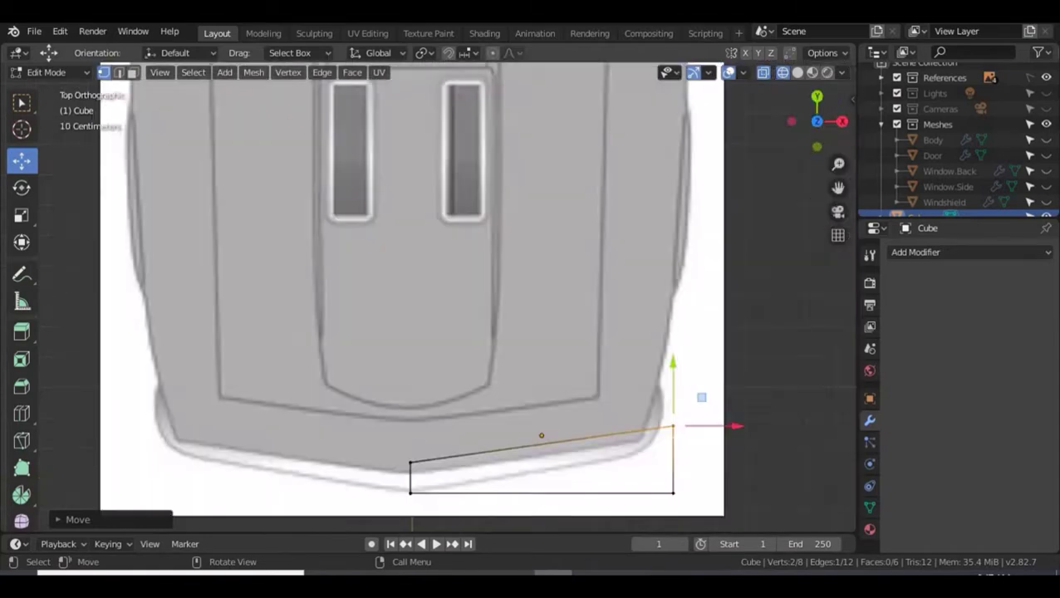
pyautogui.click(658, 475)
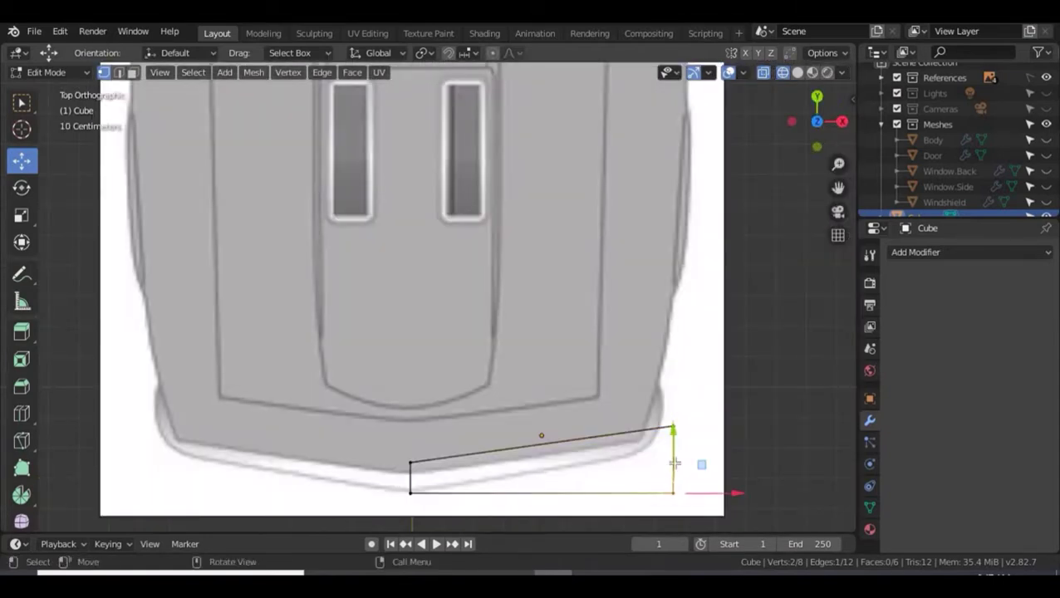
pyautogui.moveTo(674, 449); pyautogui.dragTo(674, 416)
# Fine-tune the rear vertices at the centre line and outer end along Y to even out the bumper's thickness.
pyautogui.click(410, 462)
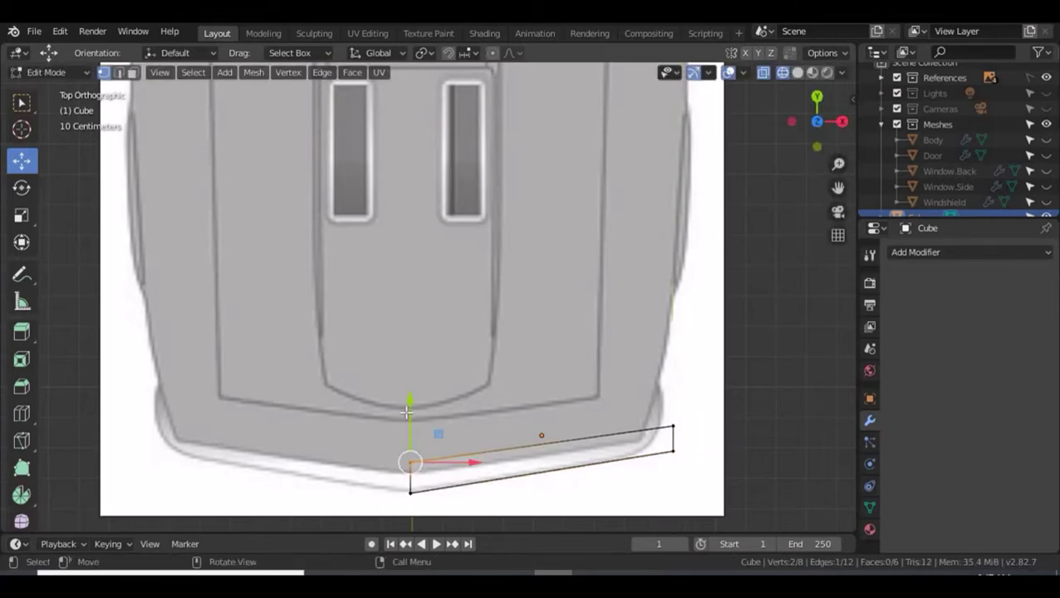
pyautogui.moveTo(408, 418); pyautogui.dragTo(409, 423)
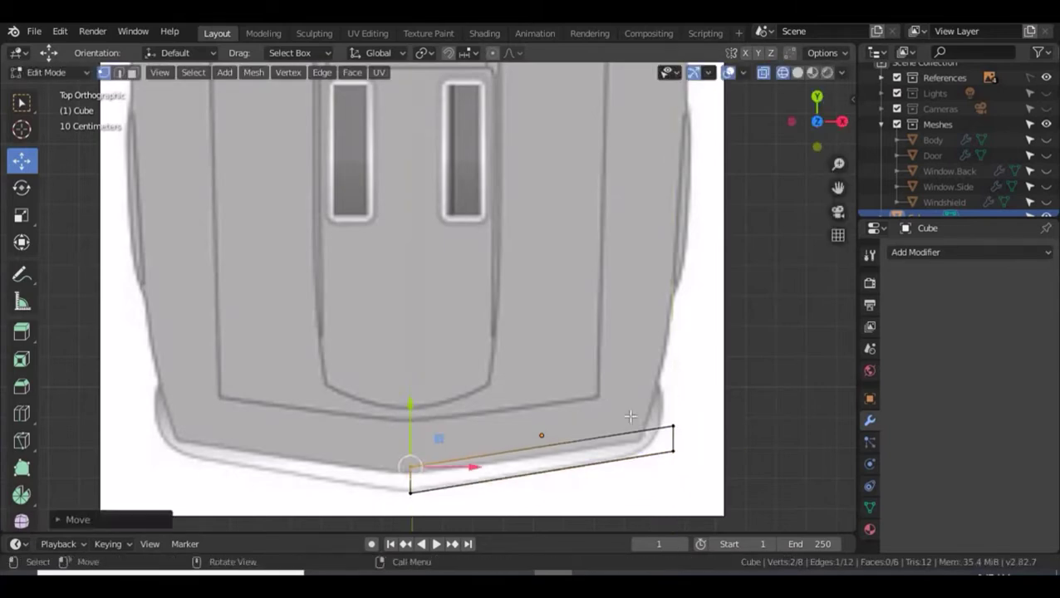
pyautogui.click(673, 427)
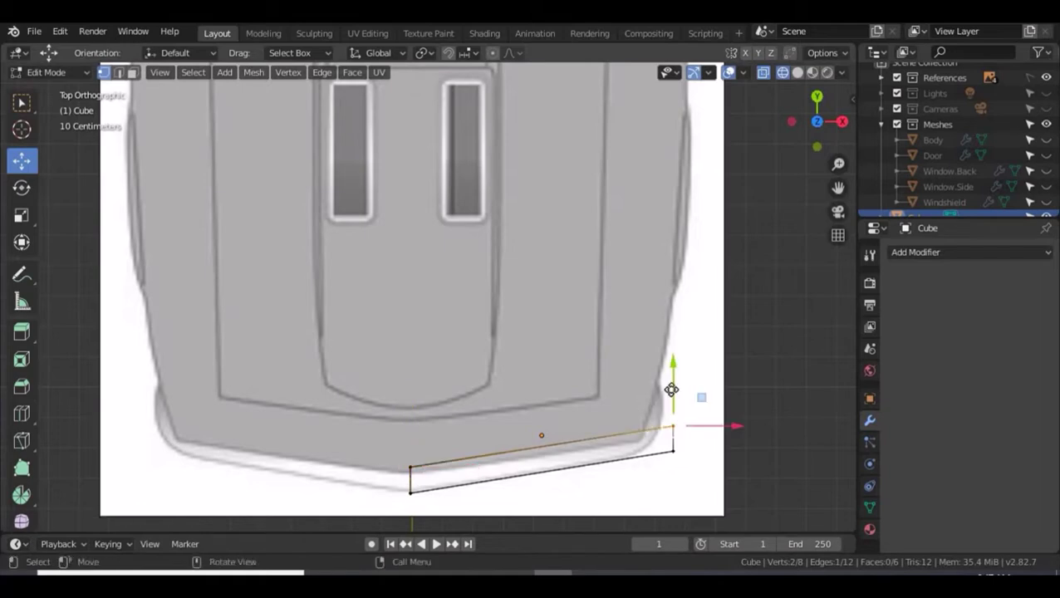
pyautogui.moveTo(672, 391); pyautogui.dragTo(671, 390)
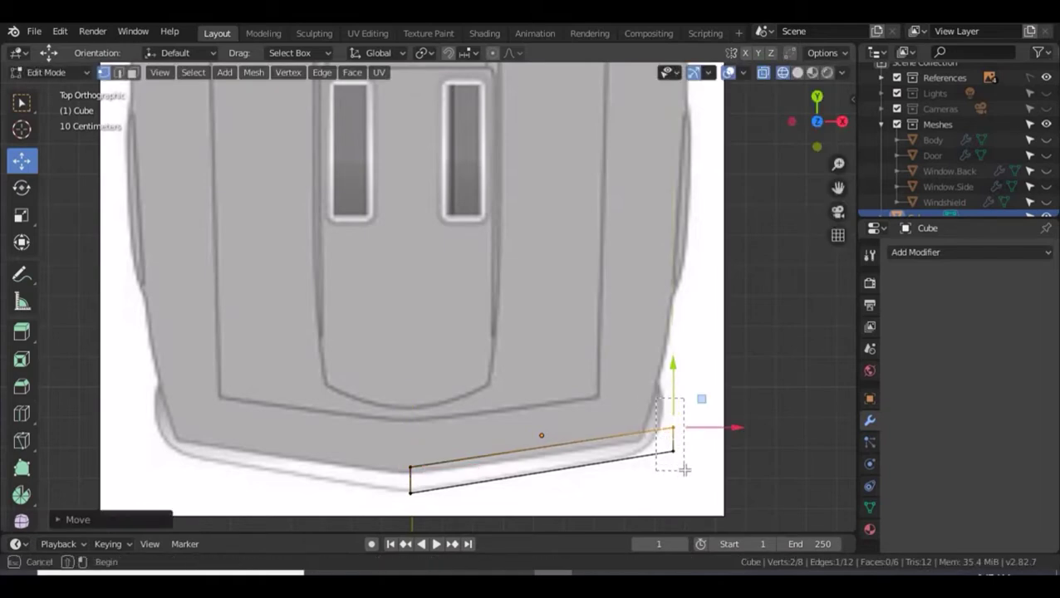
# Shift the outer end's vertices inward along X to where the bumper starts to curve, with the rear ones further in.
pyautogui.moveTo(711, 441); pyautogui.dragTo(668, 437)
pyautogui.moveTo(607, 397); pyautogui.dragTo(667, 430)
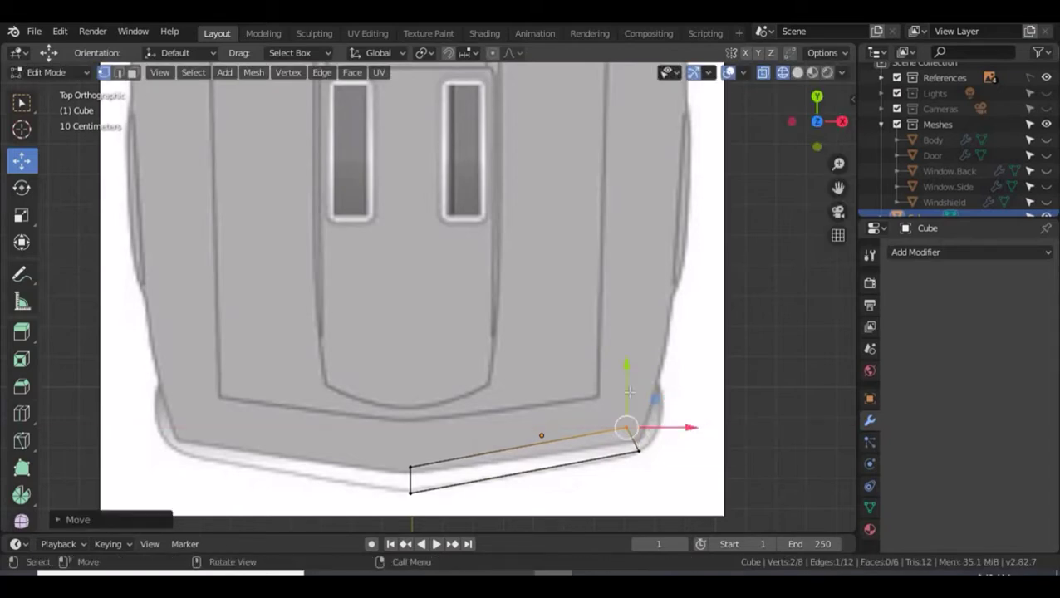
pyautogui.press('KP_1')
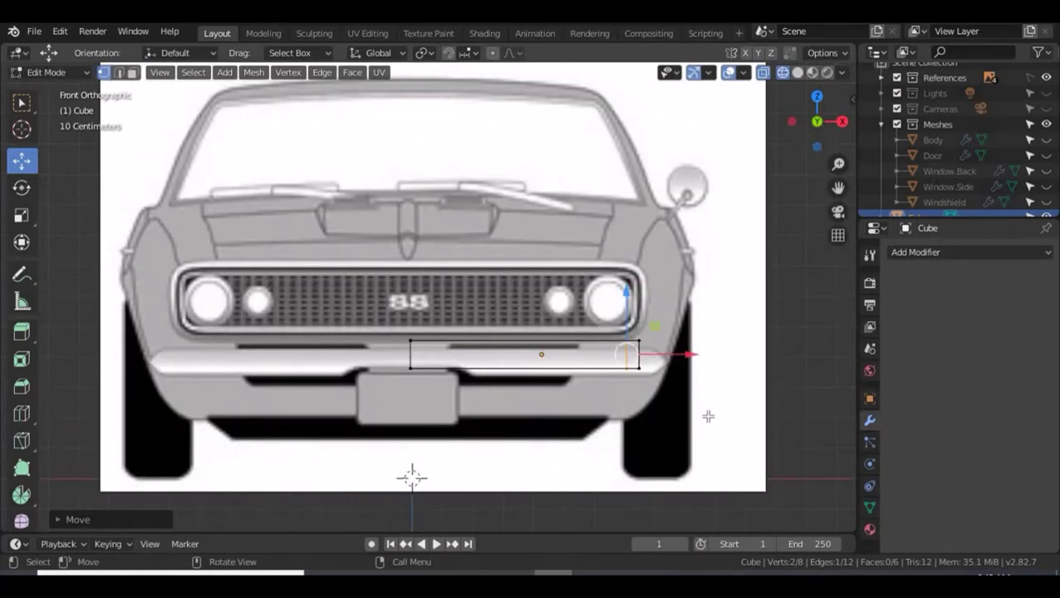
pyautogui.press('KP_3')
# Extrude the bumper's outer end face by about 0.058 m to begin the corner.
pyautogui.moveTo(415, 391); pyautogui.dragTo(436, 370, button='middle')
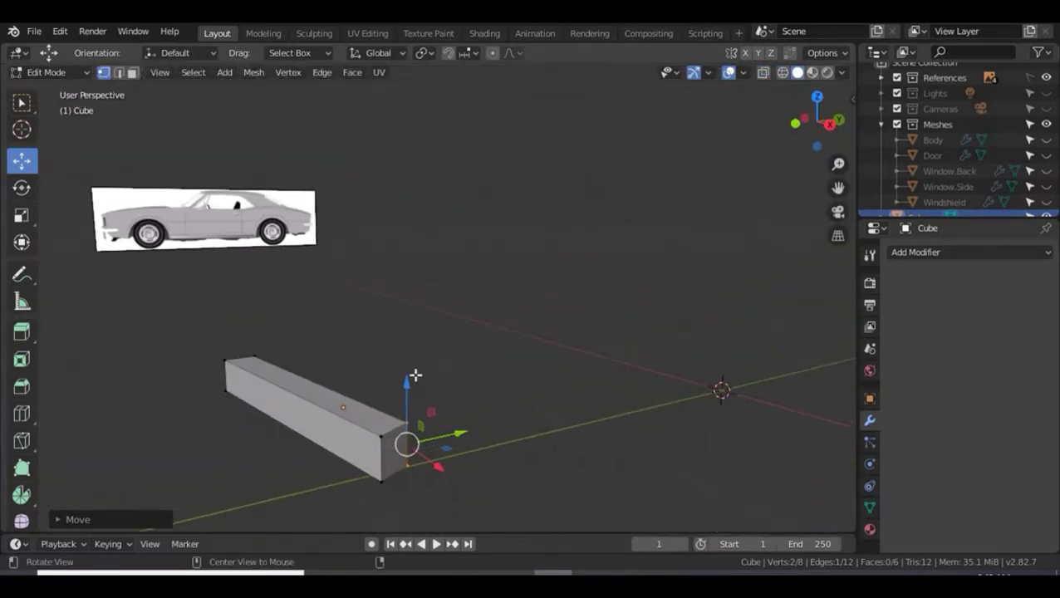
pyautogui.press('3')
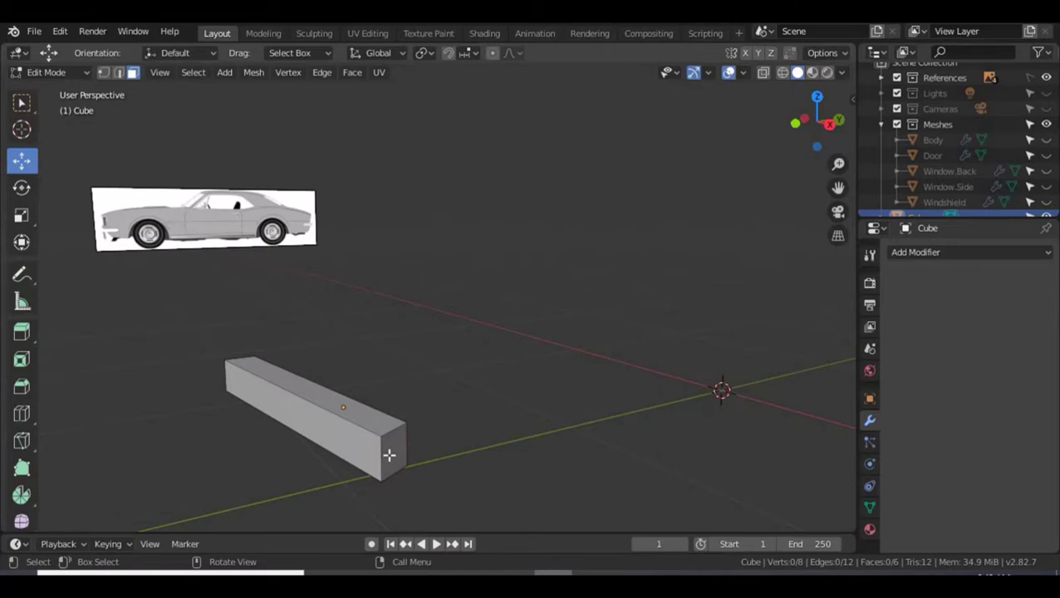
pyautogui.click(389, 454)
pyautogui.press('e')
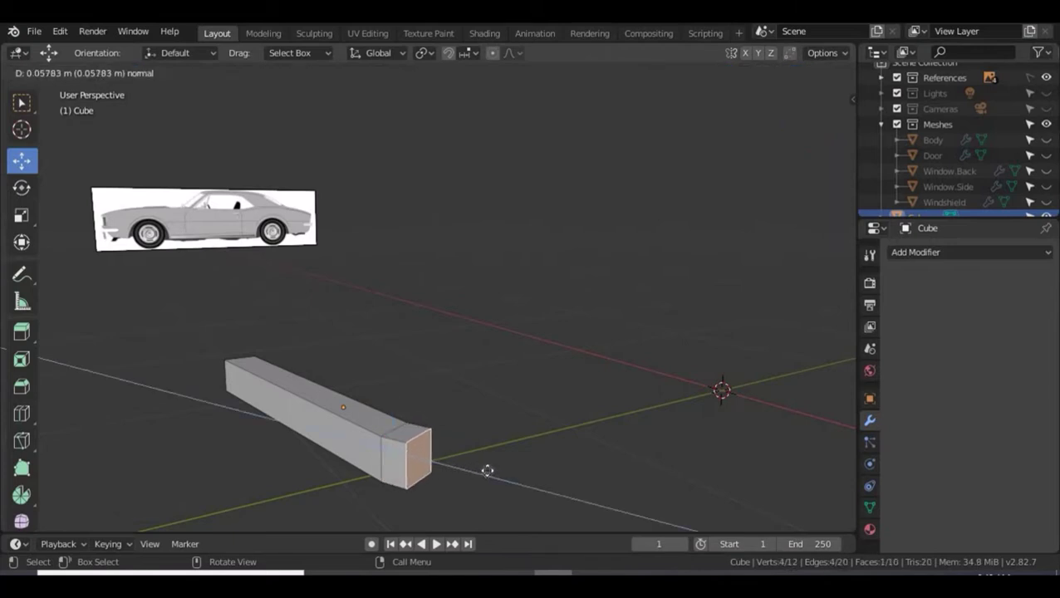
pyautogui.click(488, 472)
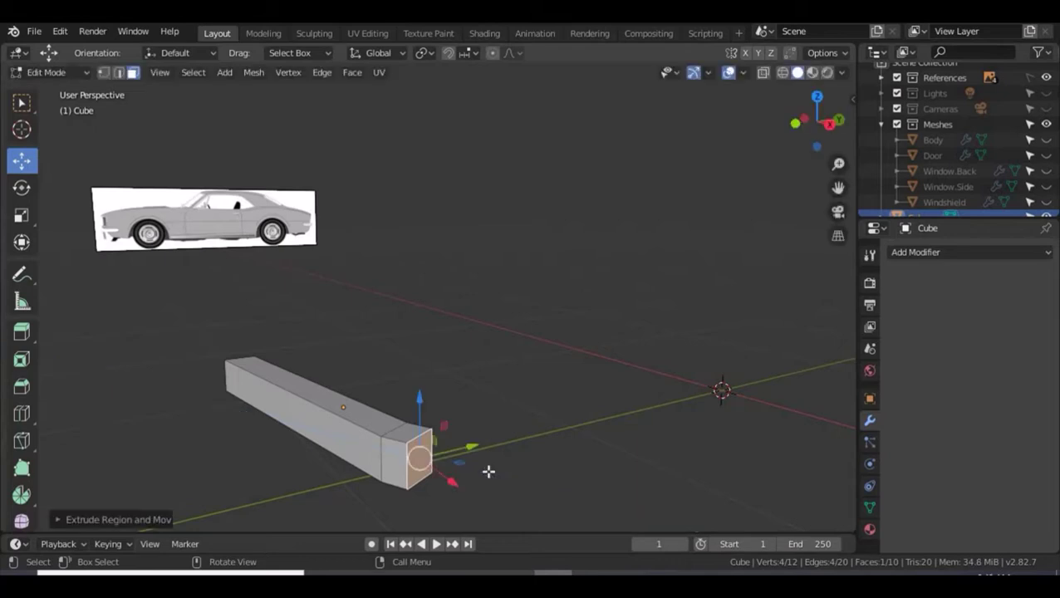
# Rotate the extruded end face about Z toward the car's rear and extrude it again by about 0.078 m.
pyautogui.click(21, 188)
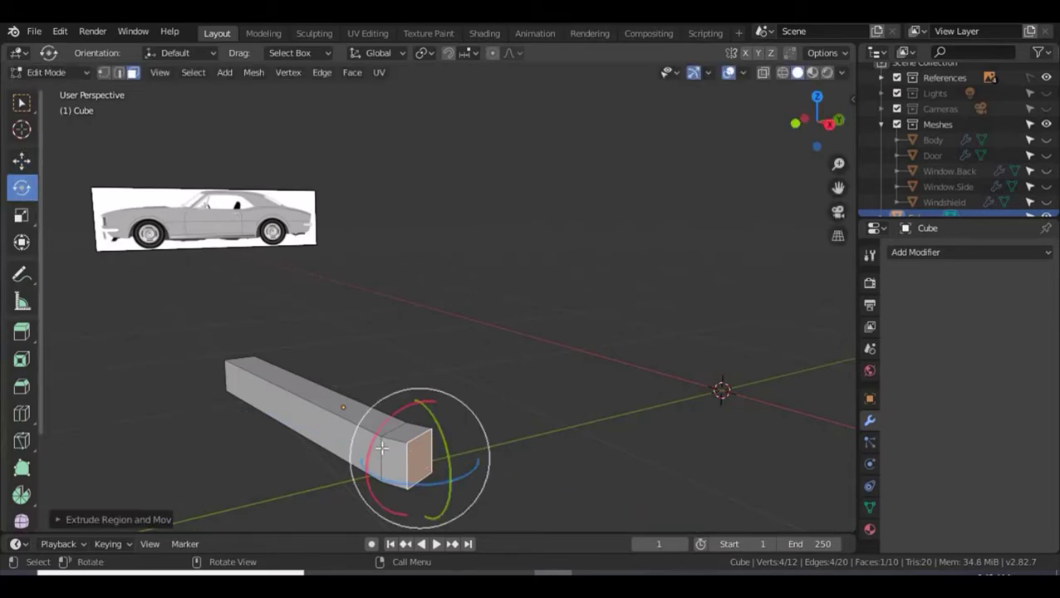
pyautogui.moveTo(420, 486); pyautogui.dragTo(426, 483)
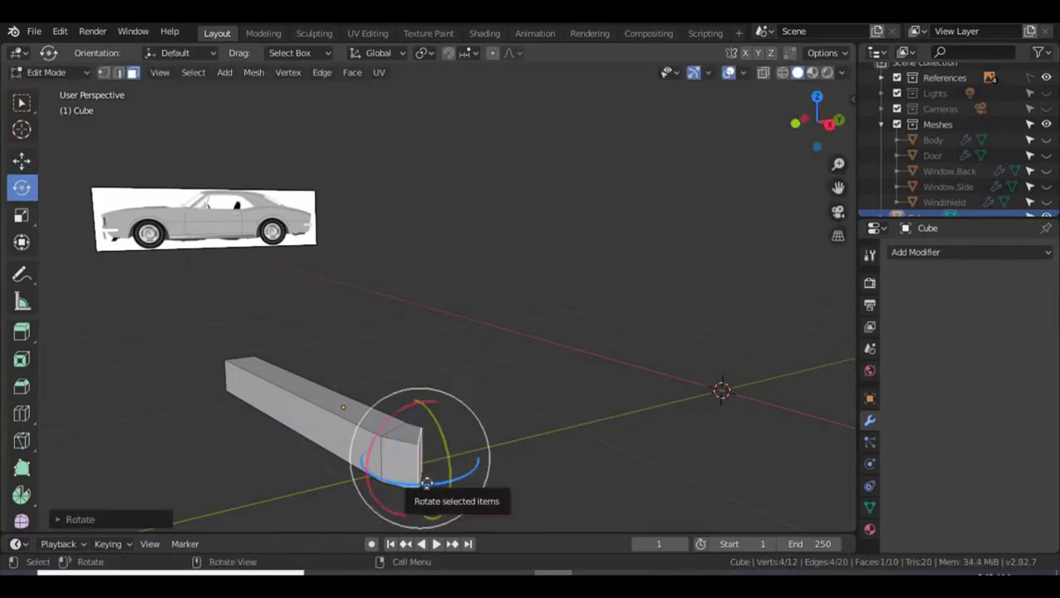
pyautogui.press('e')
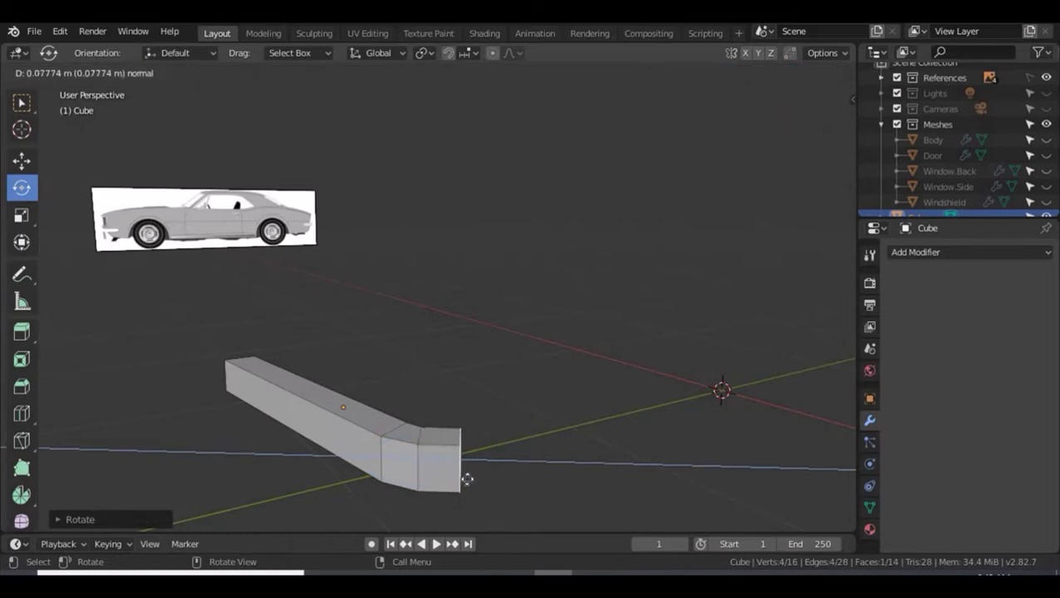
pyautogui.click(467, 479)
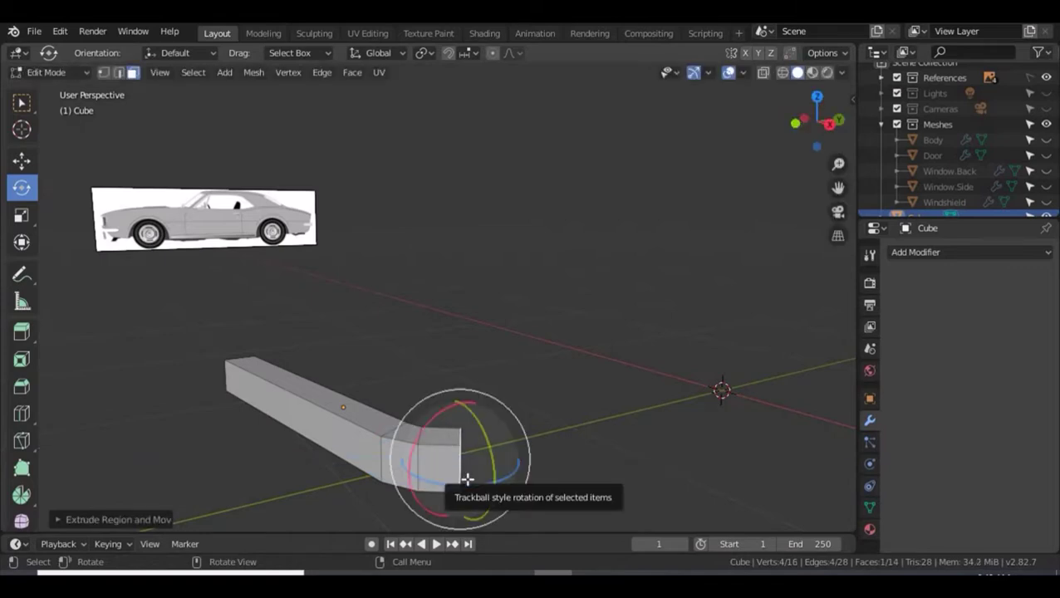
# In top view, extrude a third corner segment from the end face and rotate its end about Z to follow the bumper's curve.
pyautogui.press('KP_1')
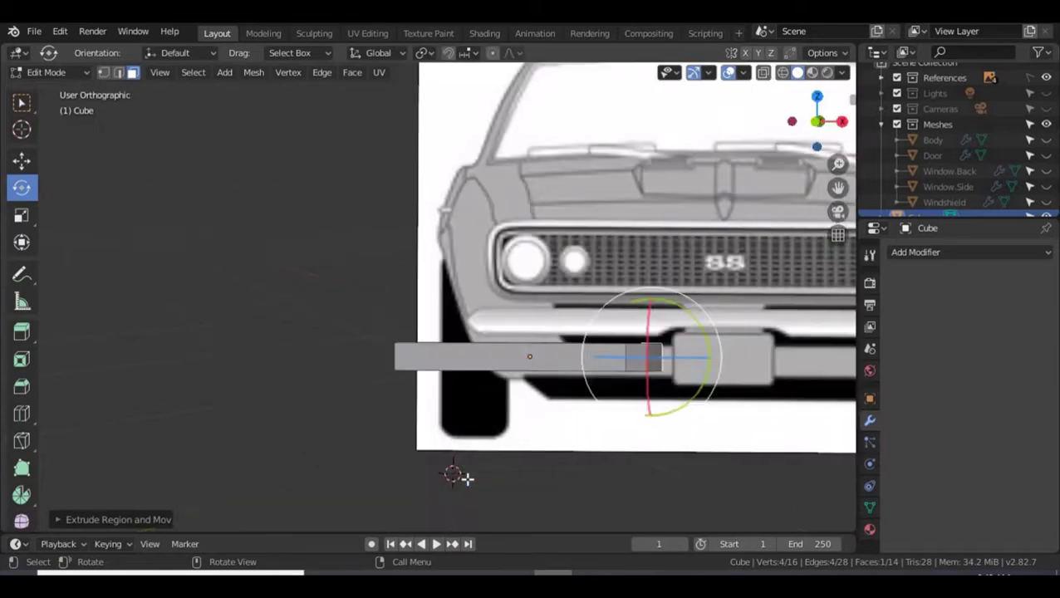
pyautogui.press('KP_7')
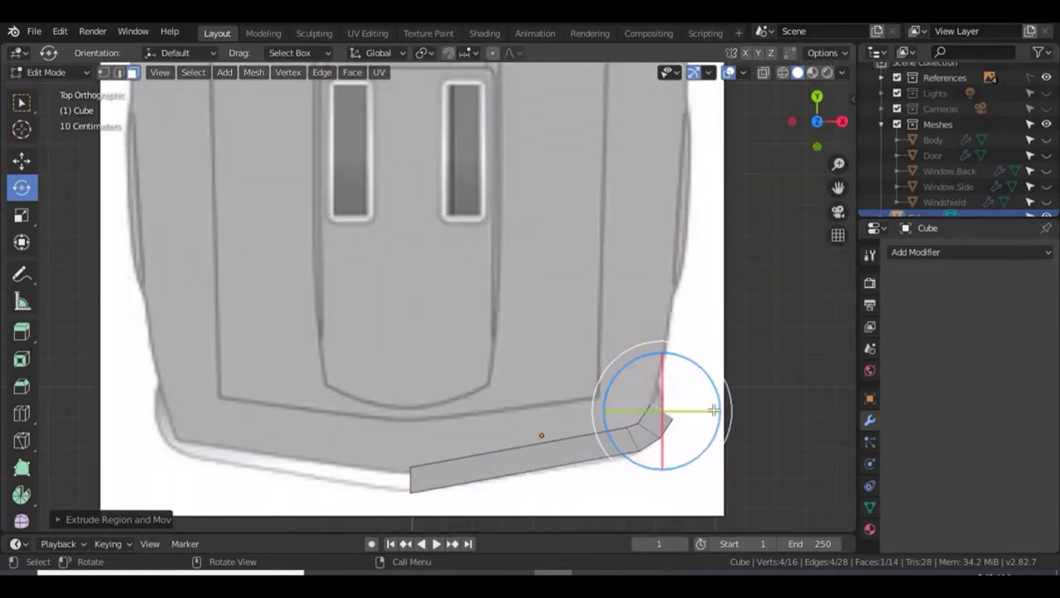
pyautogui.moveTo(665, 344); pyautogui.dragTo(696, 378)
pyautogui.press('e')
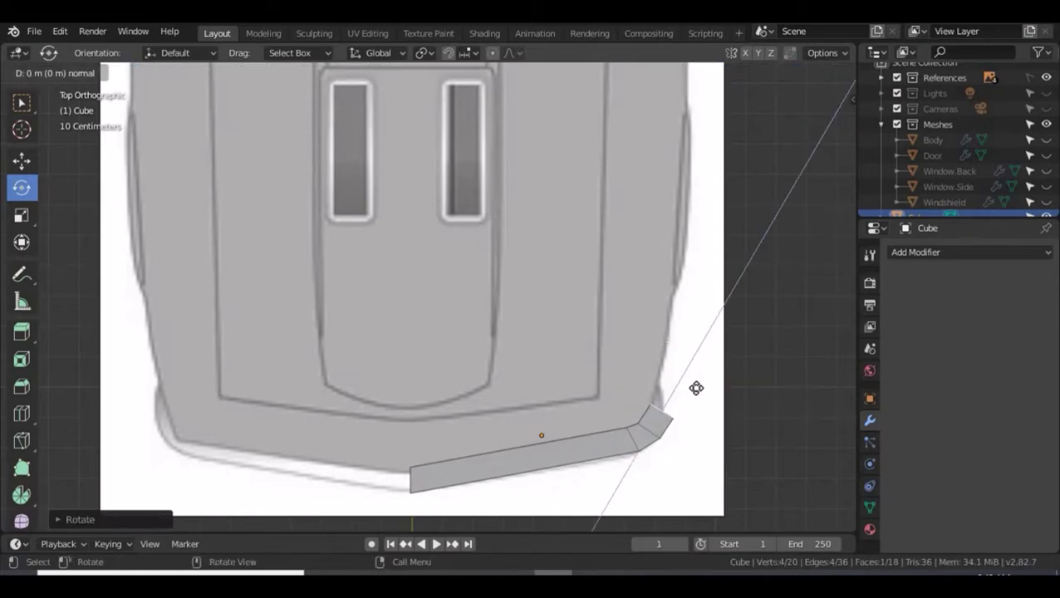
pyautogui.click(693, 365)
pyautogui.moveTo(696, 340); pyautogui.dragTo(683, 314)
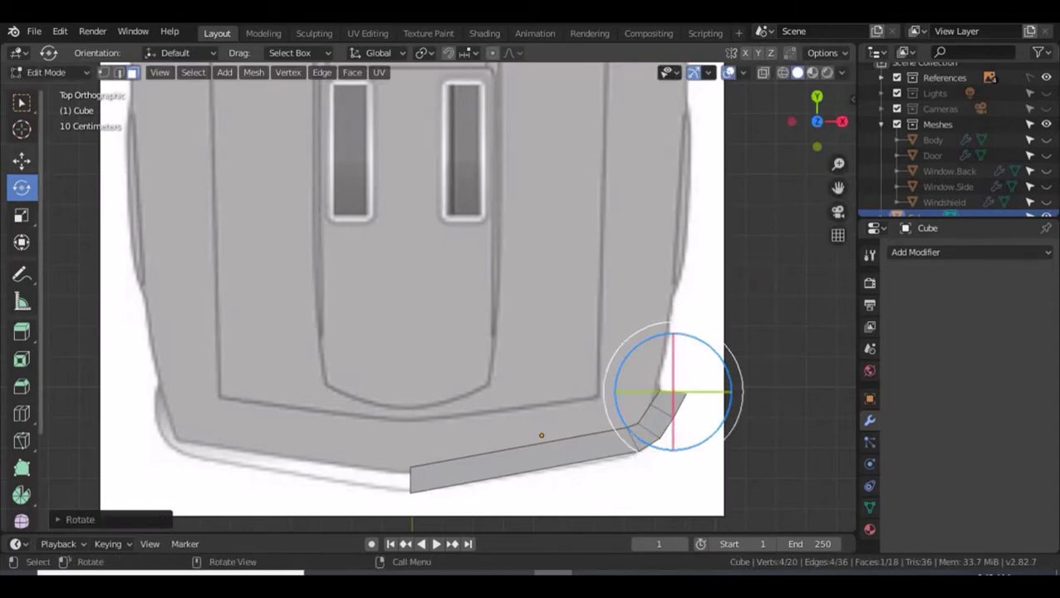
# Move the corner's end face inward along X, and shift the corner's outer vertices inward to the top reference outline.
pyautogui.click(22, 162)
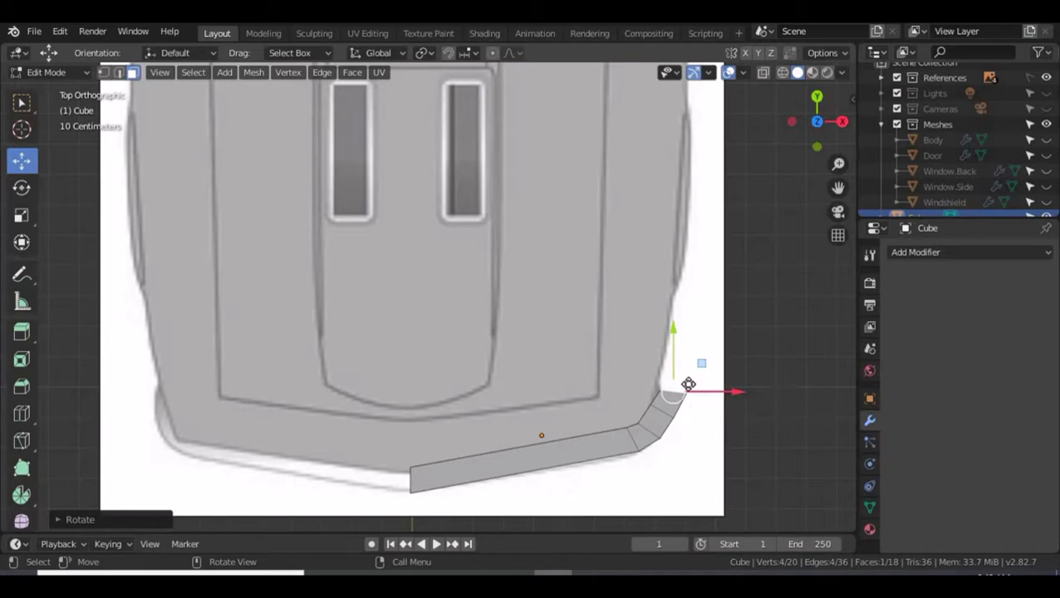
pyautogui.moveTo(689, 383)
pyautogui.mouseDown()
pyautogui.moveTo(705, 385)
pyautogui.moveTo(700, 374)
pyautogui.mouseUp()
pyautogui.moveTo(712, 481); pyautogui.dragTo(666, 372)
pyautogui.hotkey('alt', 'z')
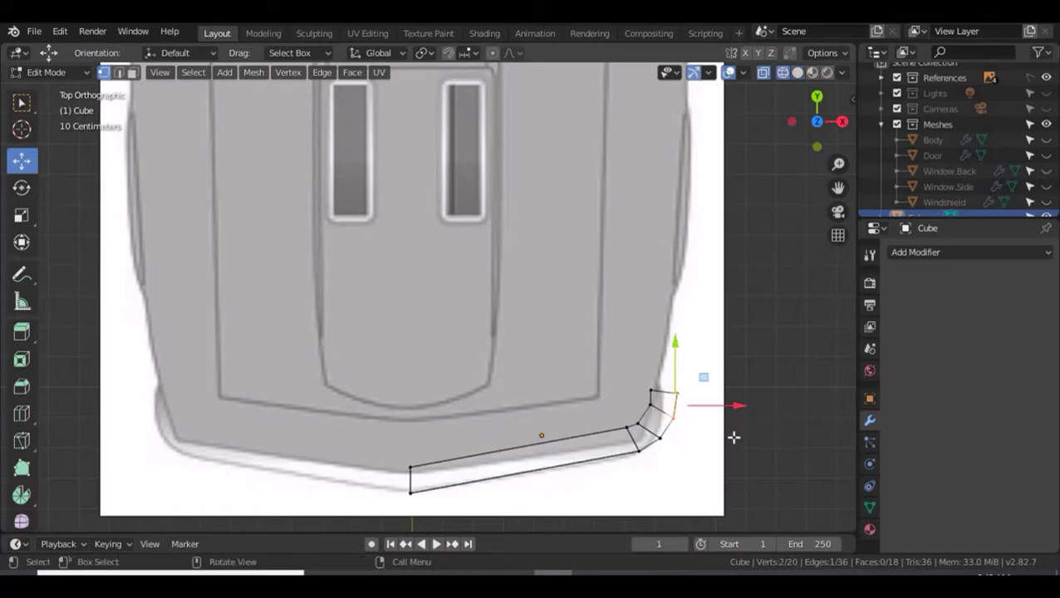
pyautogui.moveTo(728, 462); pyautogui.dragTo(657, 363)
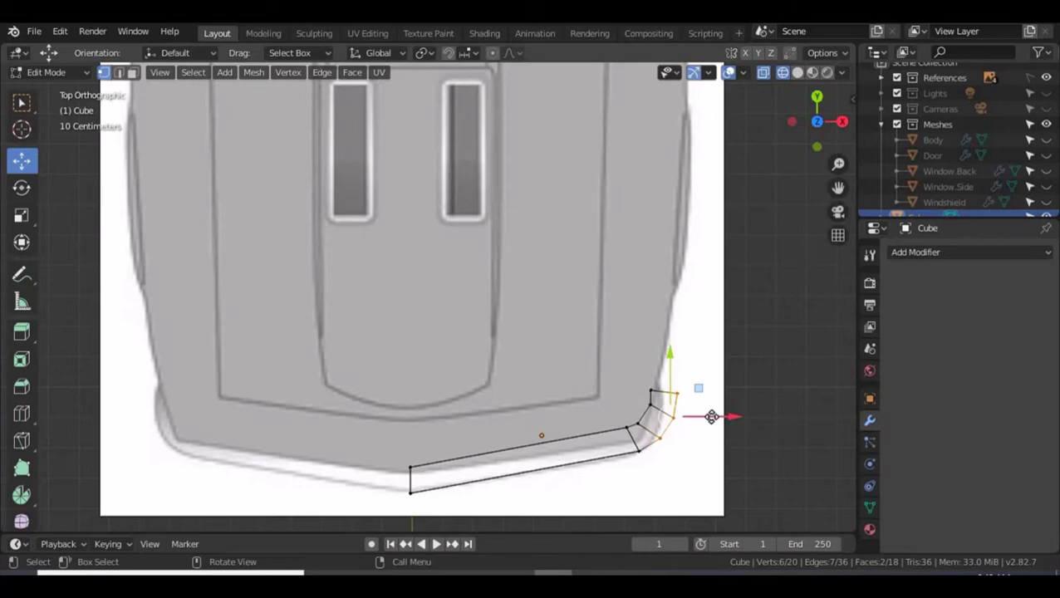
pyautogui.moveTo(712, 417); pyautogui.dragTo(703, 416)
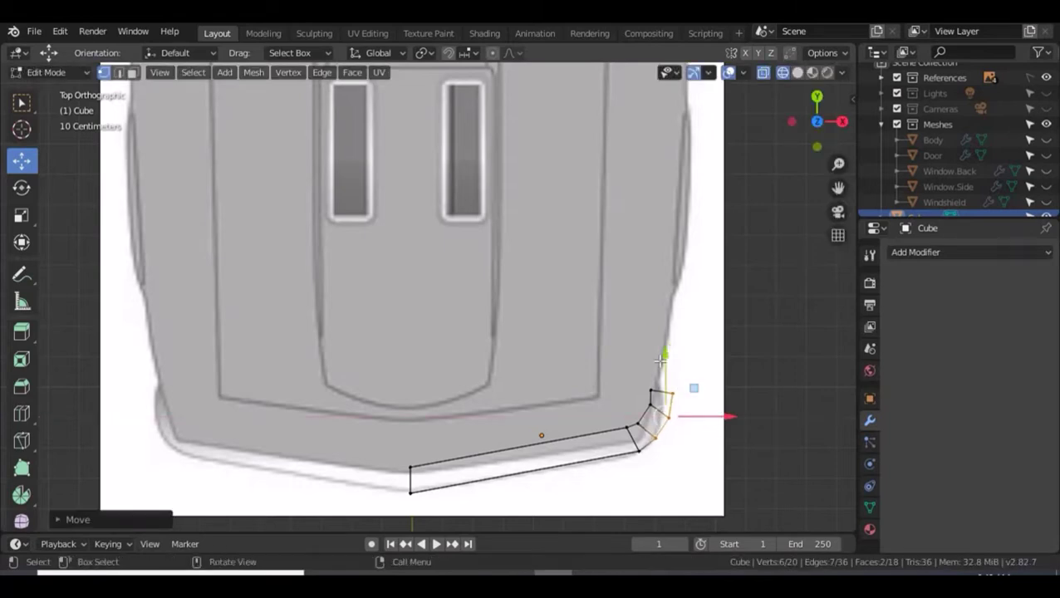
# Fine-tune the remaining corner vertices in top view so the segments follow the bumper's curve evenly.
pyautogui.moveTo(706, 454); pyautogui.dragTo(690, 393)
pyautogui.moveTo(582, 350); pyautogui.dragTo(648, 406)
pyautogui.moveTo(658, 481); pyautogui.dragTo(628, 447)
pyautogui.moveTo(639, 400); pyautogui.dragTo(639, 403)
pyautogui.click(764, 435)
pyautogui.hotkey('shift', 'z')
# Delete the face closing the bumper's inner end at the car's centre line.
pyautogui.moveTo(744, 416)
pyautogui.mouseDown(button='middle')
pyautogui.moveTo(637, 264)
pyautogui.moveTo(606, 256)
pyautogui.moveTo(603, 275)
pyautogui.moveTo(722, 274)
pyautogui.moveTo(703, 282)
pyautogui.mouseUp(button='middle')
pyautogui.press('2')
pyautogui.moveTo(679, 381); pyautogui.dragTo(522, 363, button='middle')
pyautogui.press('3')
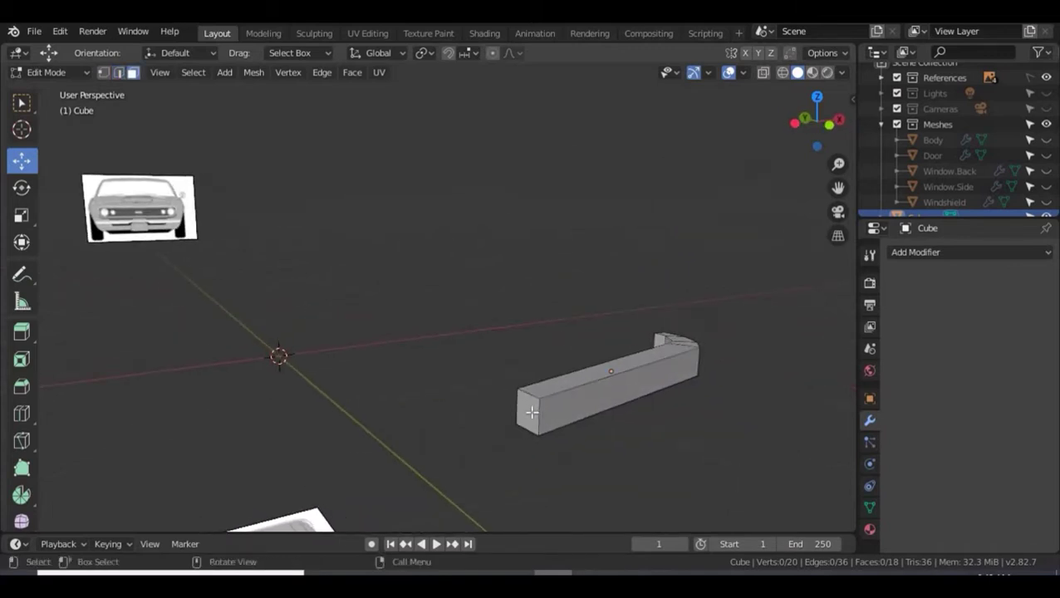
pyautogui.click(532, 412)
pyautogui.press('x')
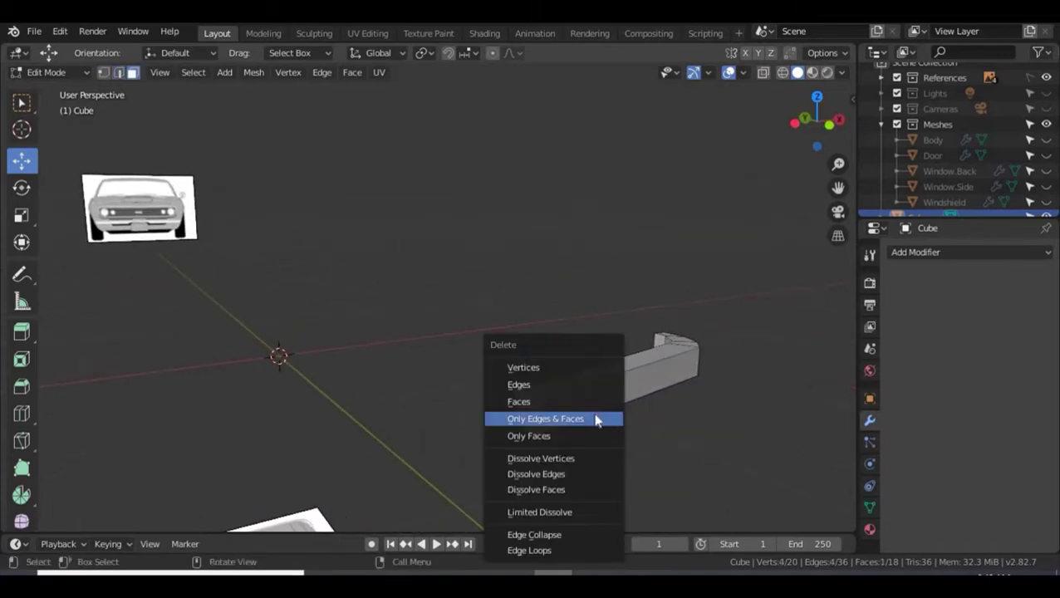
pyautogui.click(573, 403)
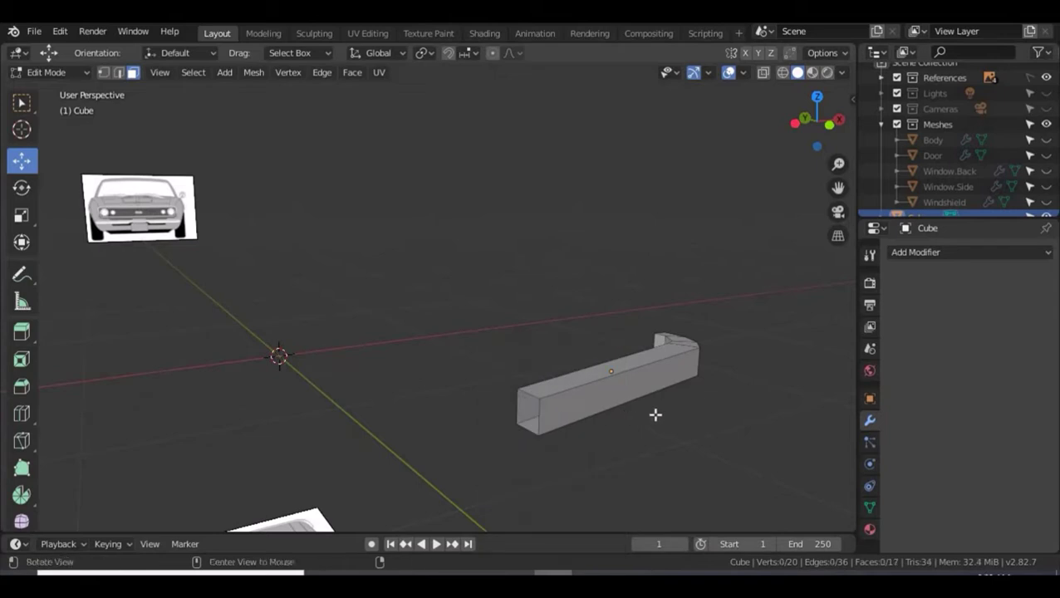
# Move the inner vertical edge of the corner's end face slightly along Y toward the front of the car.
pyautogui.moveTo(655, 414); pyautogui.dragTo(327, 459, button='middle')
pyautogui.press('2')
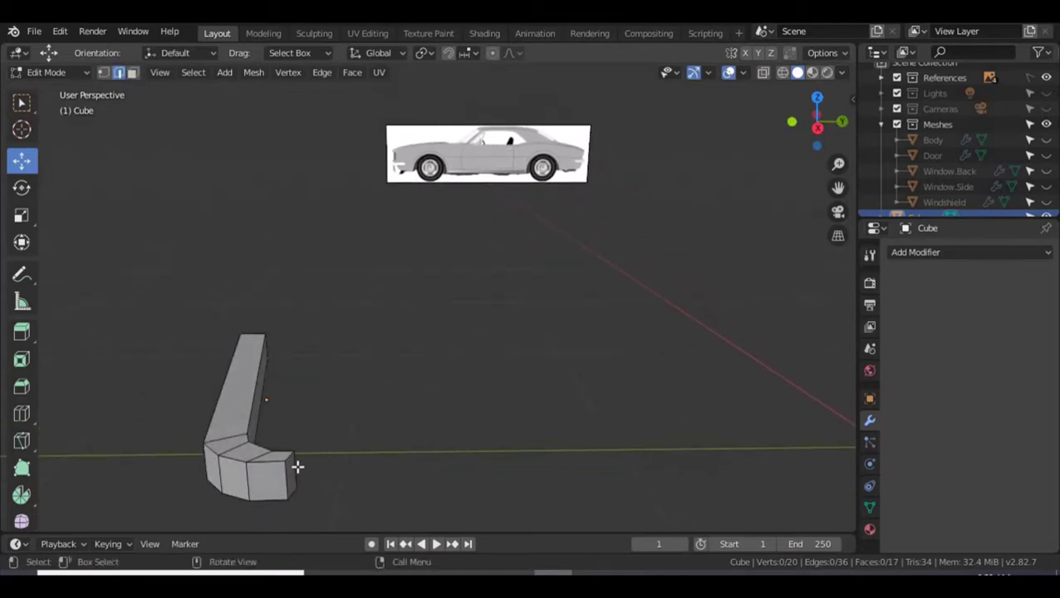
pyautogui.click(297, 466)
pyautogui.moveTo(332, 468); pyautogui.dragTo(324, 468)
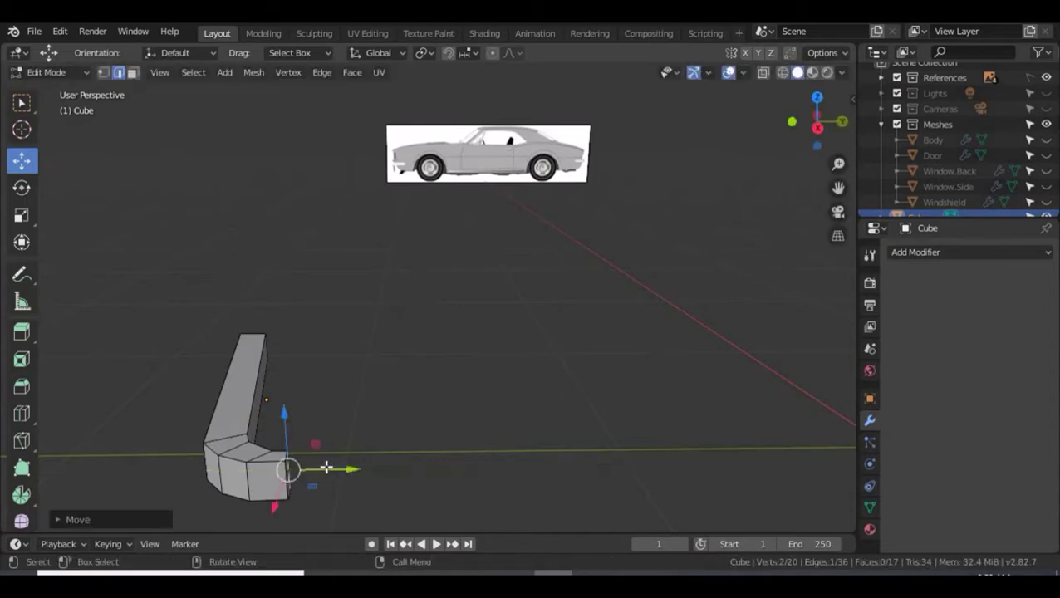
# Select the upper and lower front edge loops of the bumper and scale them together along Z to taper the front.
pyautogui.moveTo(337, 430); pyautogui.dragTo(391, 416, button='middle')
pyautogui.keyDown('alt'); pyautogui.click(368, 416); pyautogui.keyUp('alt')
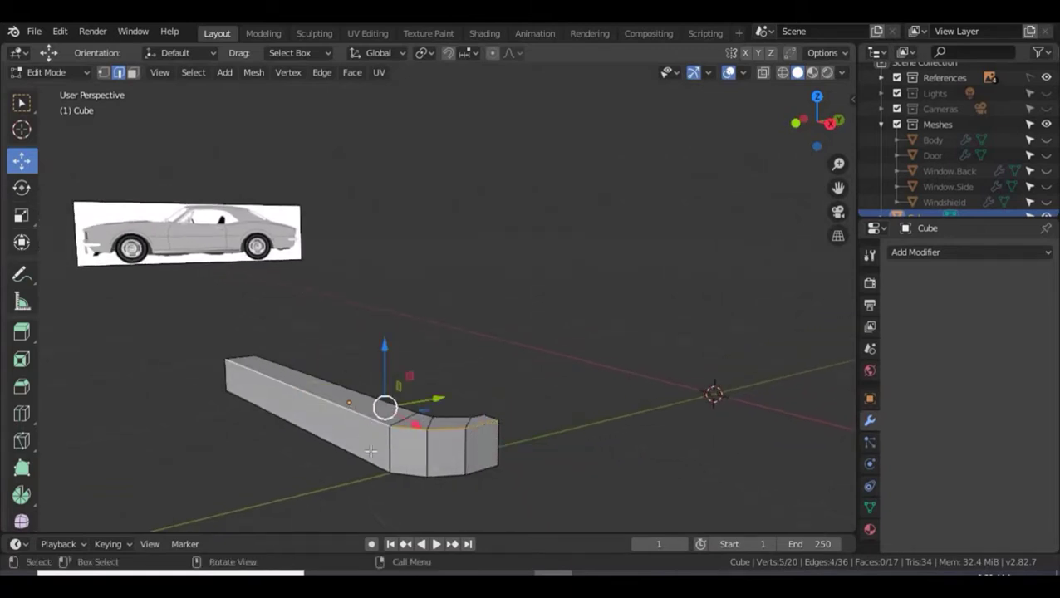
pyautogui.keyDown('alt'); pyautogui.keyDown('shift'); pyautogui.click(365, 460); pyautogui.keyUp('shift'); pyautogui.keyUp('alt')
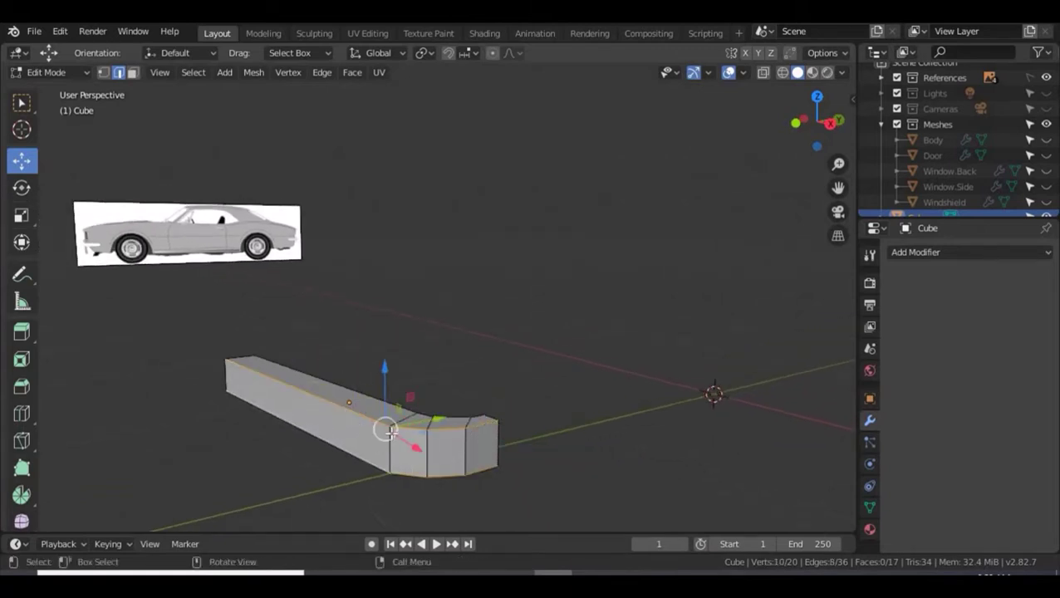
pyautogui.click(24, 217)
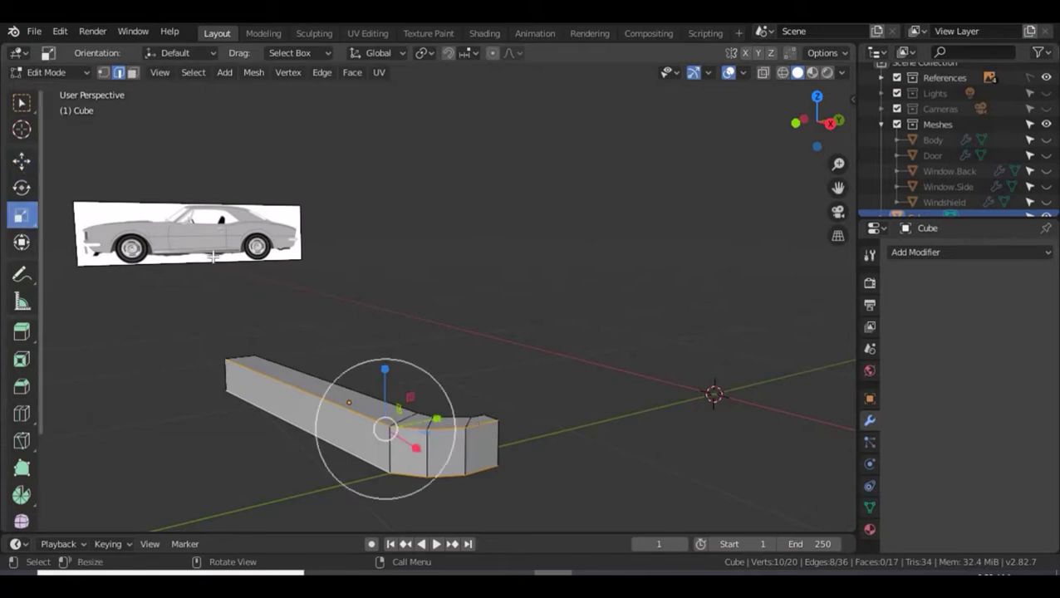
pyautogui.moveTo(384, 368); pyautogui.dragTo(386, 420)
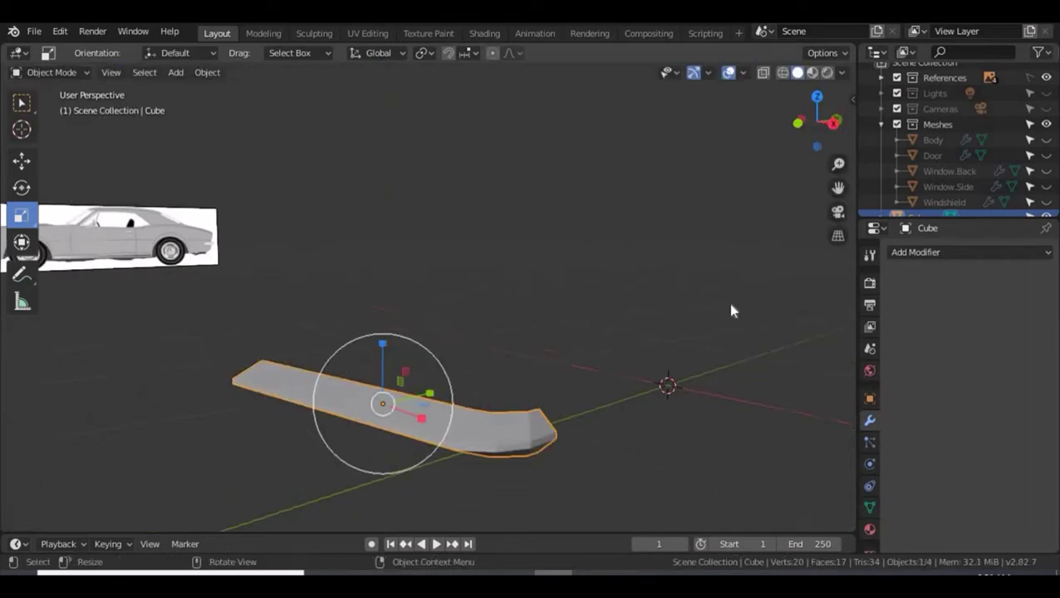
# Apply all transforms to the bumper and add a Mirror modifier on X with Clipping enabled.
pyautogui.hotkey('ctrl', 'a')
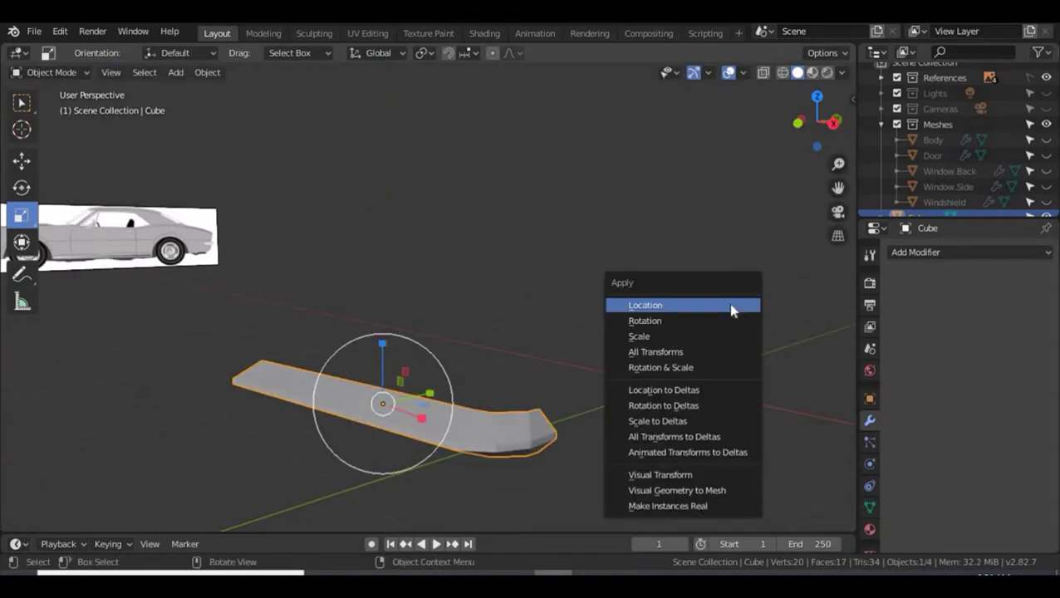
pyautogui.click(662, 353)
pyautogui.click(918, 252)
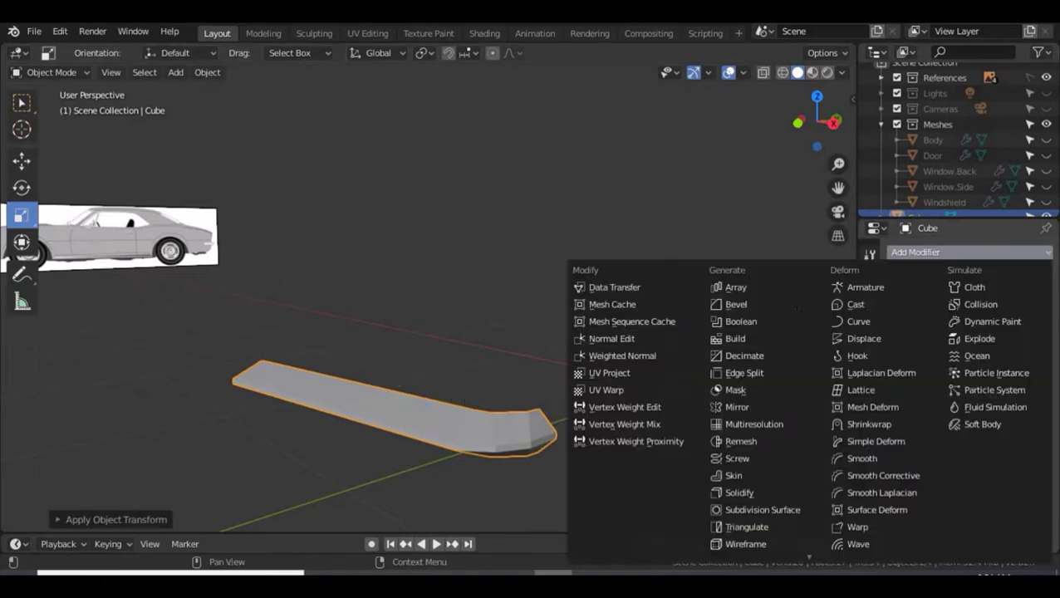
pyautogui.click(757, 406)
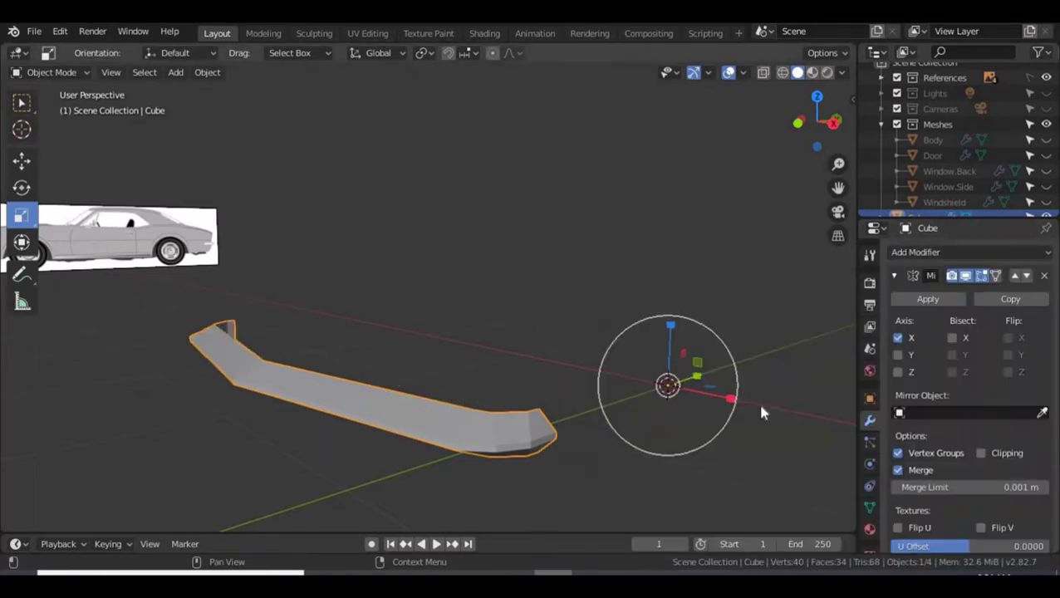
pyautogui.click(982, 453)
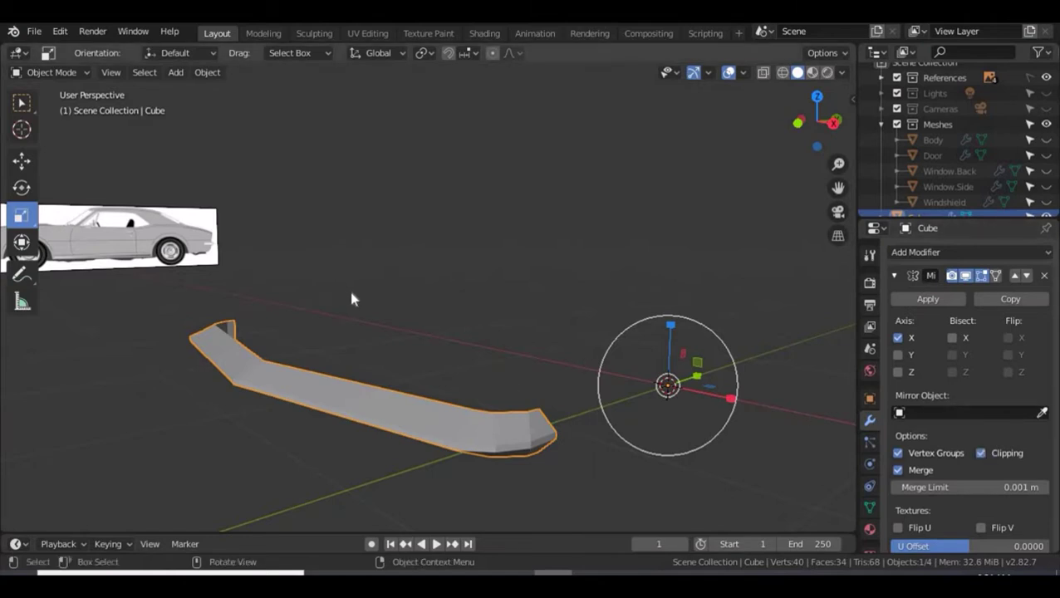
# Delete the four rear faces along the bumper's straight section and corner segments, keeping the outer end face.
pyautogui.press('alt')
pyautogui.keyDown('alt'); pyautogui.moveTo(366, 310); pyautogui.dragTo(542, 266); pyautogui.keyUp('alt')
pyautogui.moveTo(556, 245); pyautogui.dragTo(211, 306, button='middle')
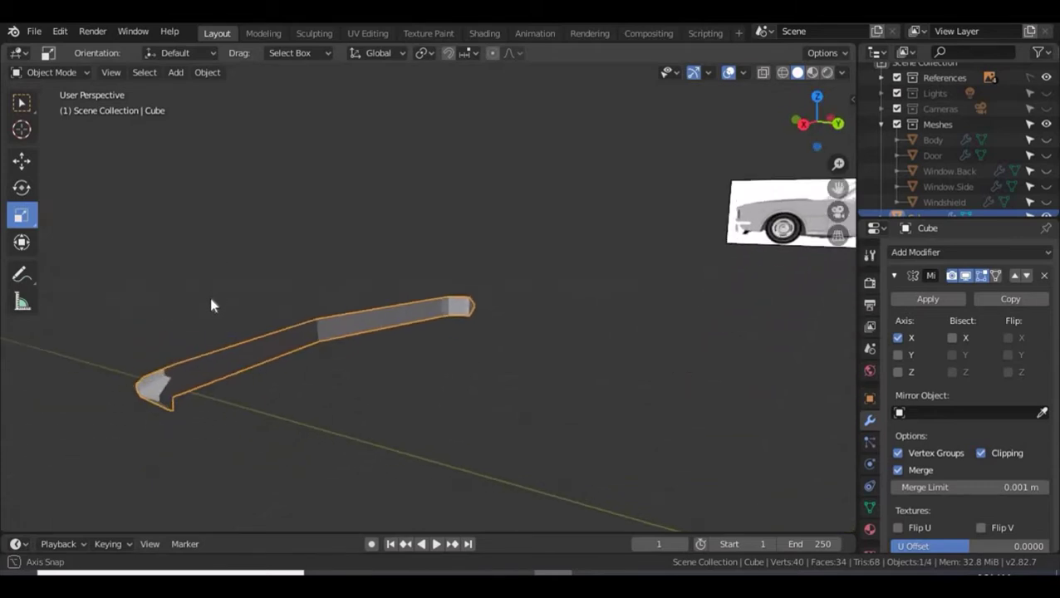
pyautogui.press('Tab')
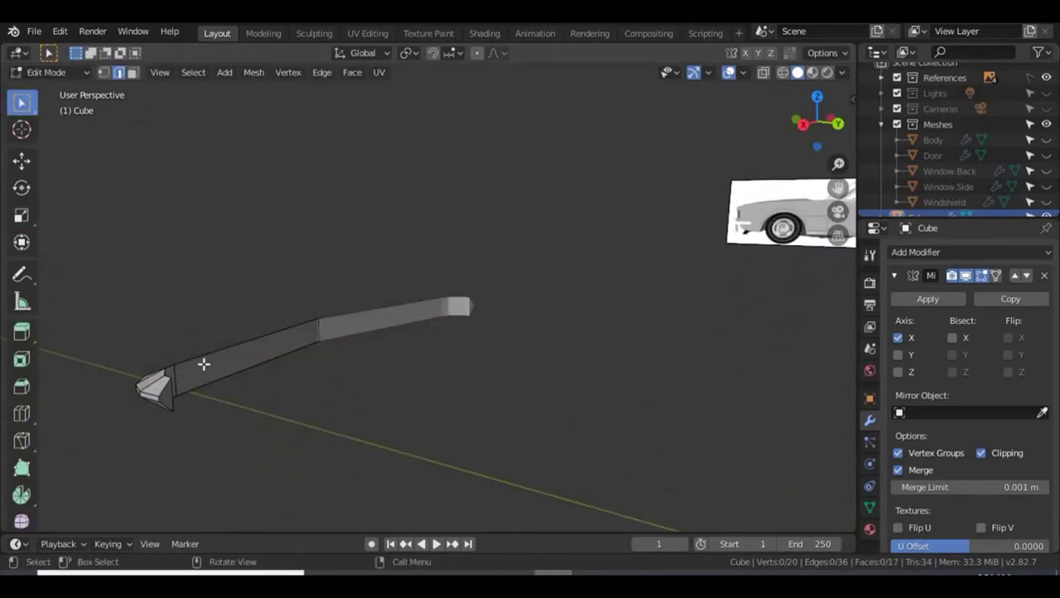
pyautogui.click(284, 346)
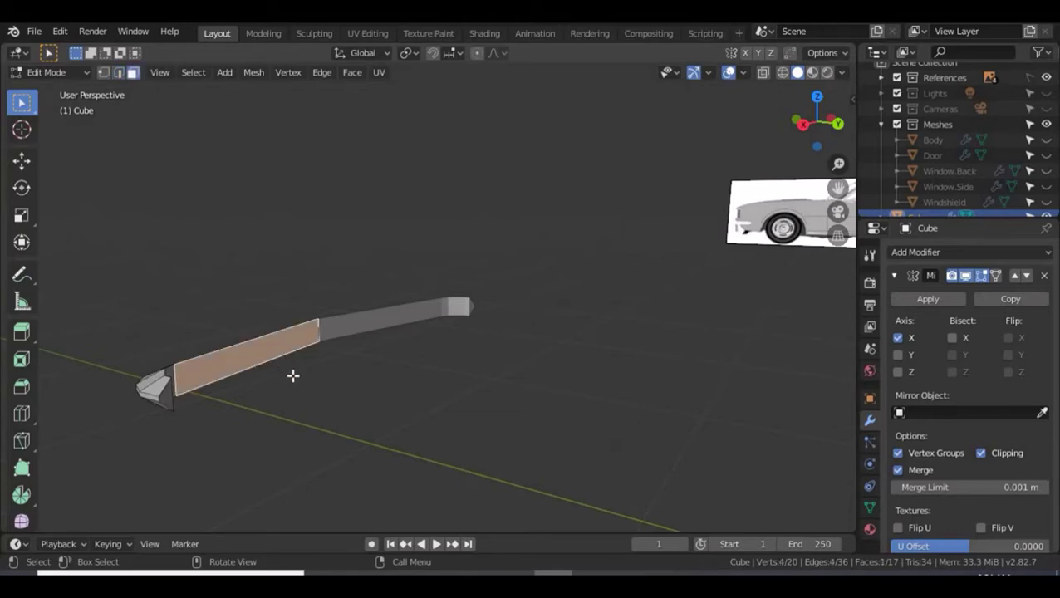
pyautogui.moveTo(323, 376); pyautogui.dragTo(234, 371, button='middle')
pyautogui.scroll(2, 218, 344)
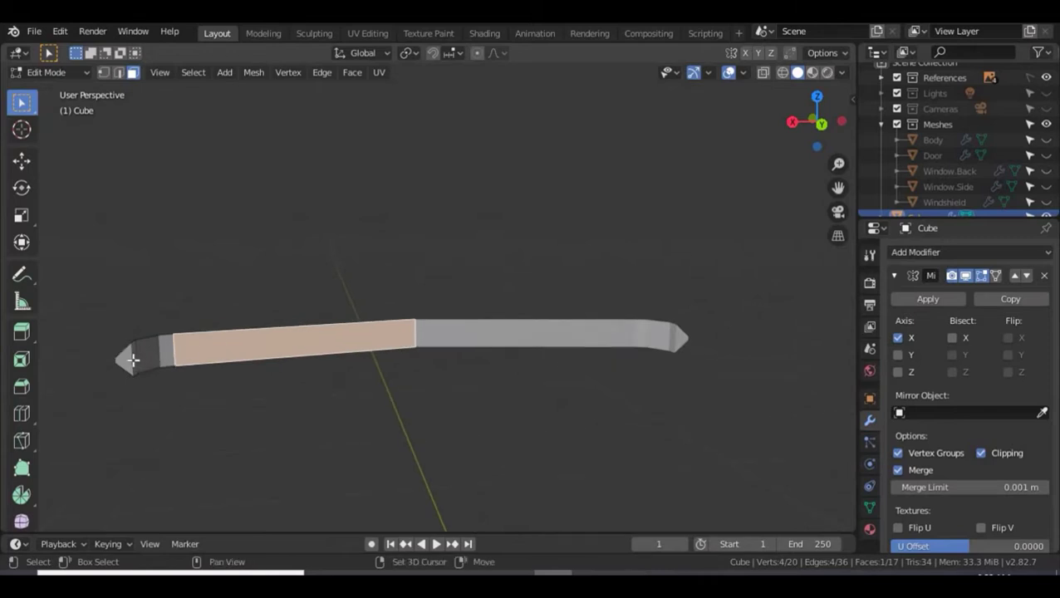
pyautogui.keyDown('shift'); pyautogui.click(133, 360); pyautogui.keyUp('shift')
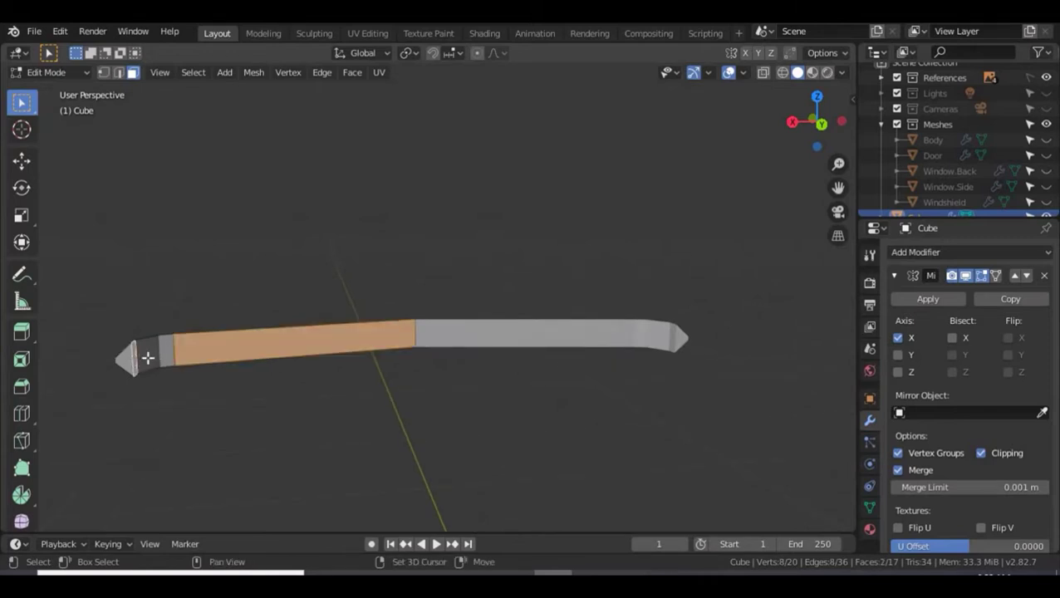
pyautogui.press('x')
pyautogui.click(204, 402)
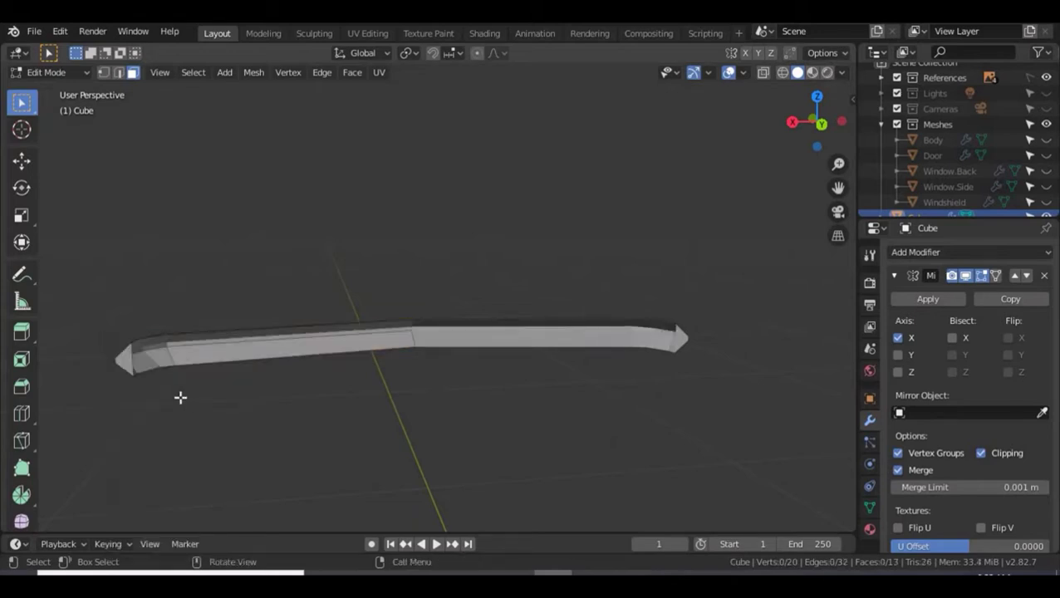
# Add a Subdivision Surface modifier after the Mirror and set its viewport subdivisions to 2.
pyautogui.moveTo(143, 393); pyautogui.dragTo(350, 396, button='middle')
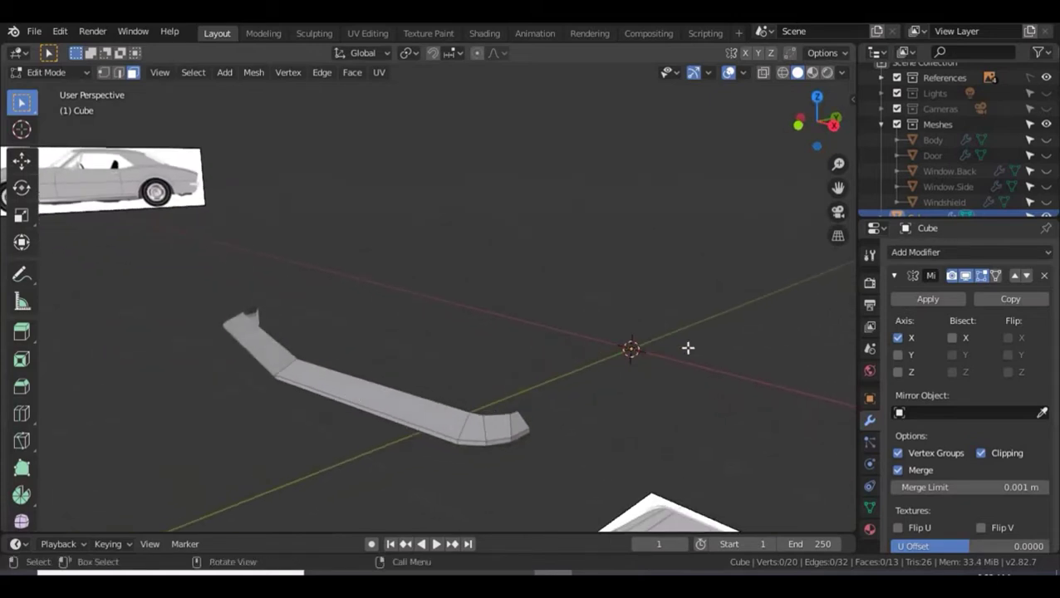
pyautogui.click(918, 252)
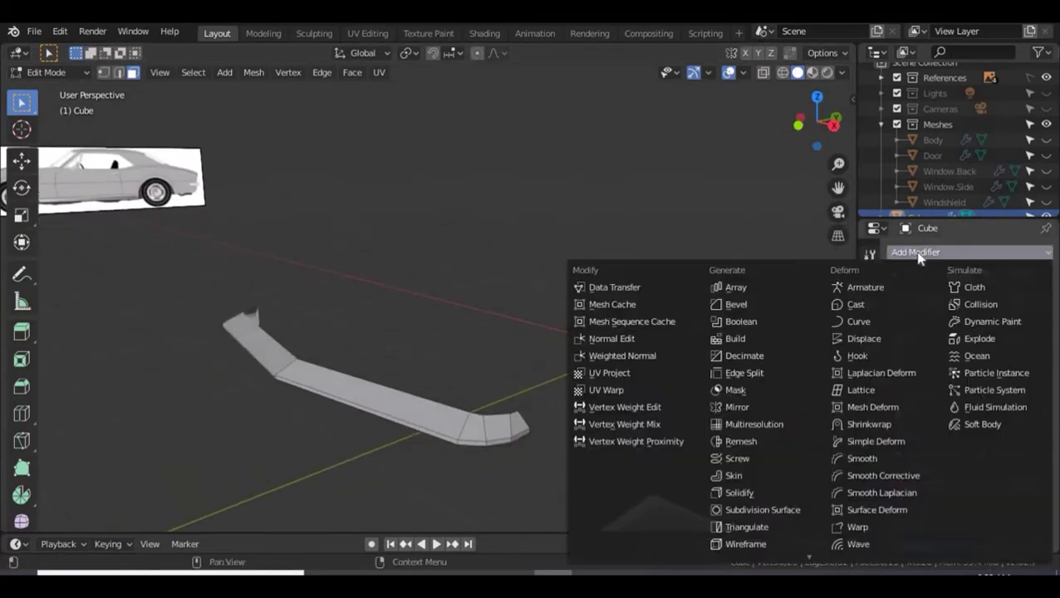
pyautogui.click(745, 511)
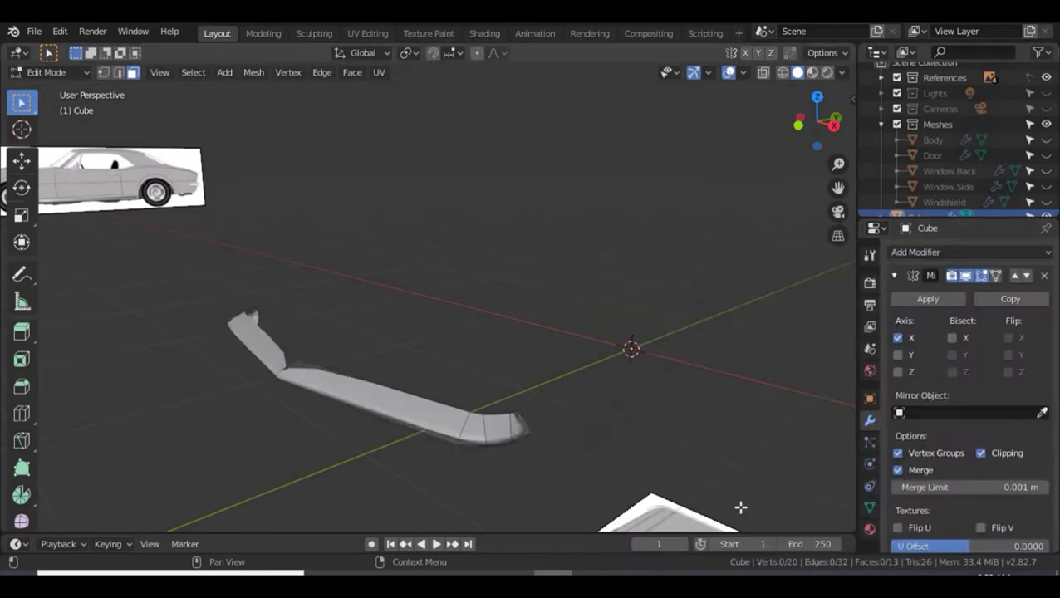
pyautogui.moveTo(553, 465); pyautogui.dragTo(586, 453, button='middle')
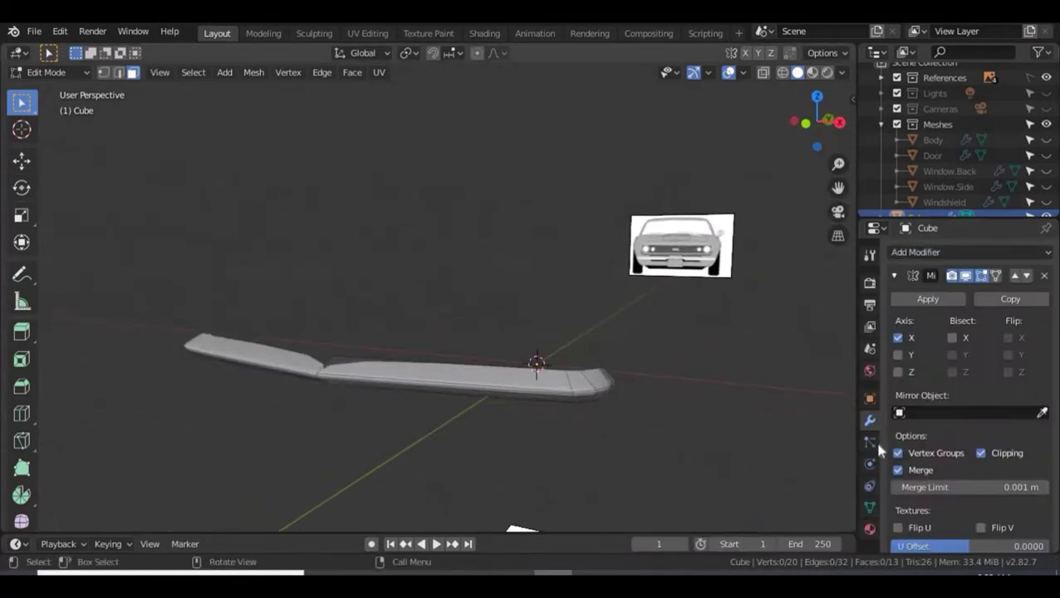
pyautogui.click(894, 275)
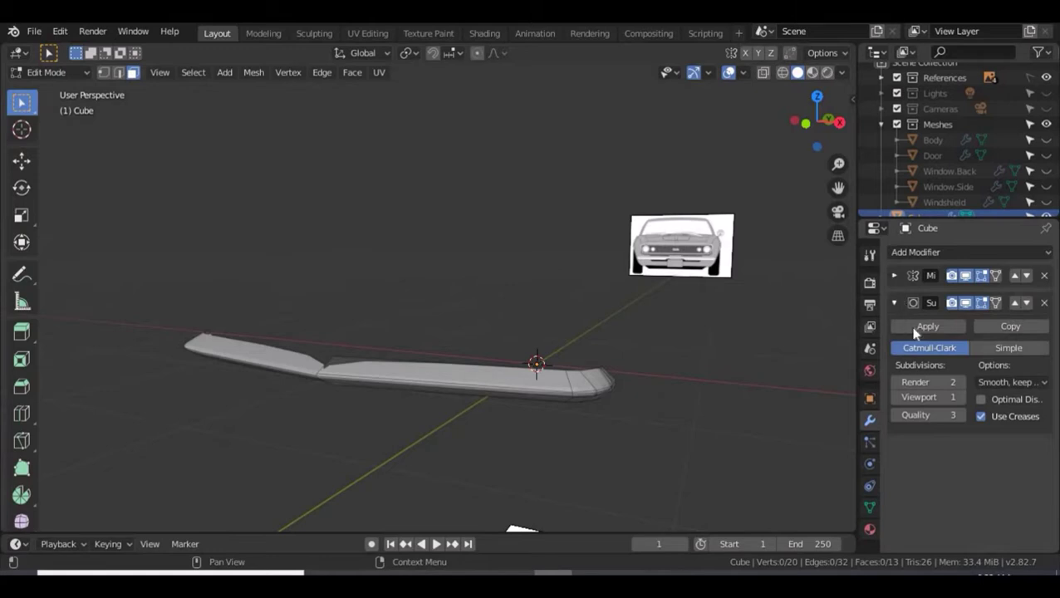
pyautogui.click(961, 398)
pyautogui.moveTo(703, 411)
pyautogui.mouseDown(button='middle')
pyautogui.moveTo(597, 430)
pyautogui.moveTo(702, 426)
pyautogui.mouseUp(button='middle')
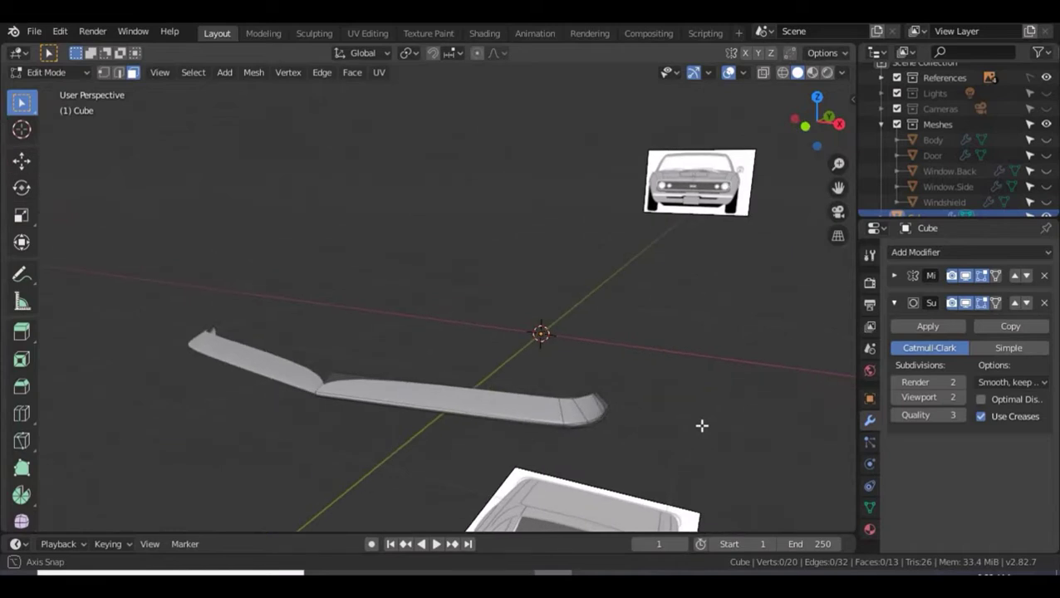
# Add a loop cut across the straight section, slide it up to the centre seam, and return to Object Mode.
pyautogui.hotkey('ctrl', 'r')
pyautogui.click(434, 402)
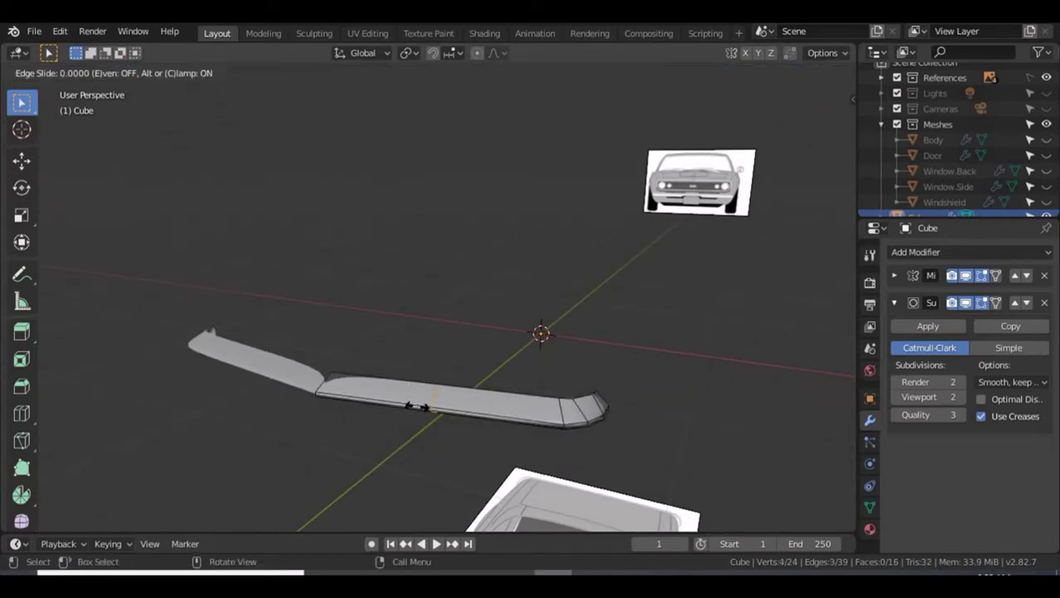
pyautogui.click(295, 382)
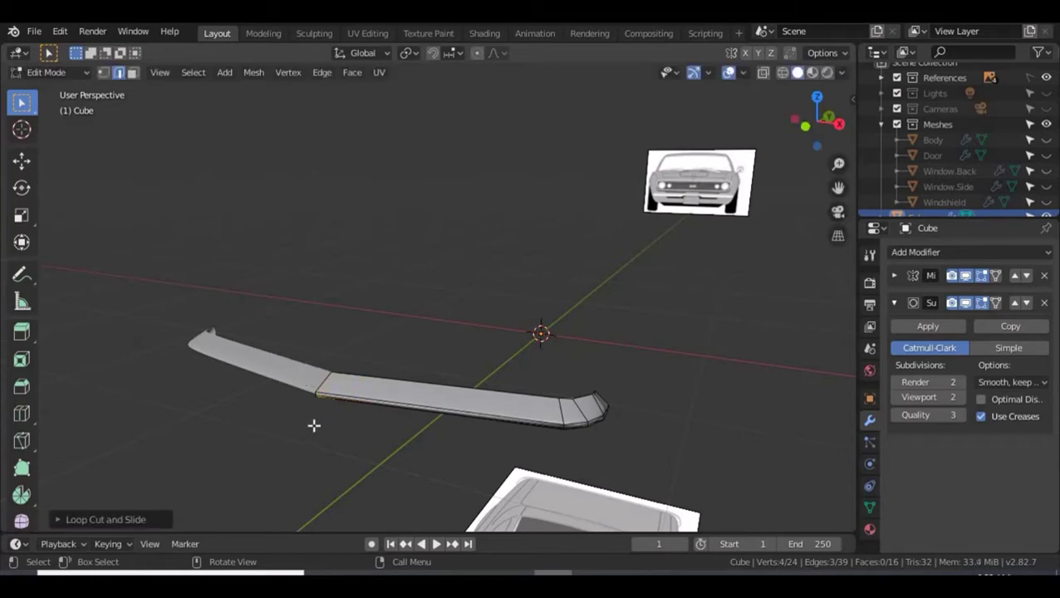
pyautogui.moveTo(266, 430); pyautogui.dragTo(299, 429, button='middle')
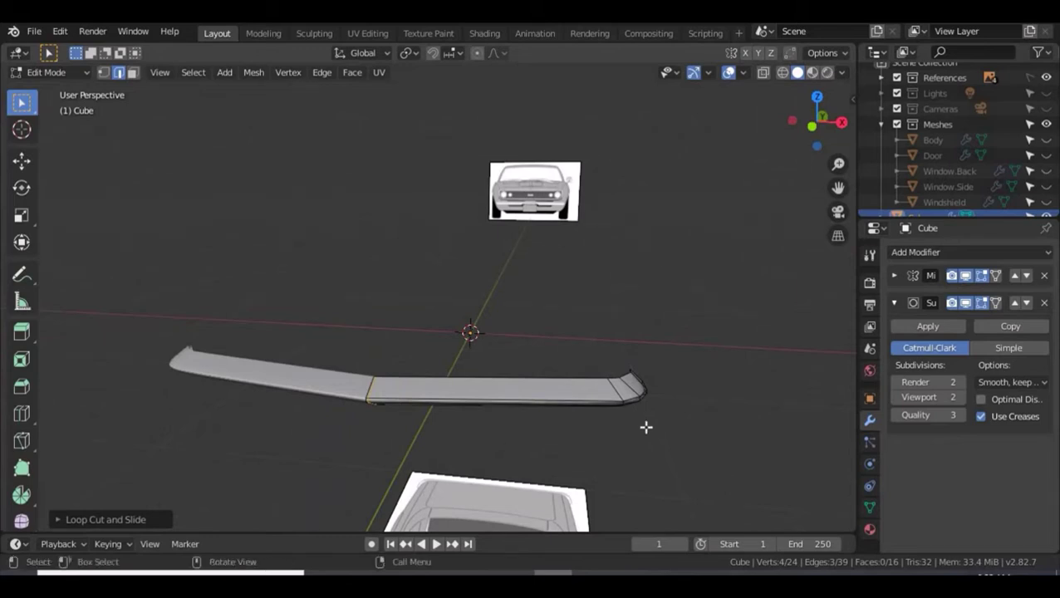
pyautogui.press('Tab')
pyautogui.click(685, 413)
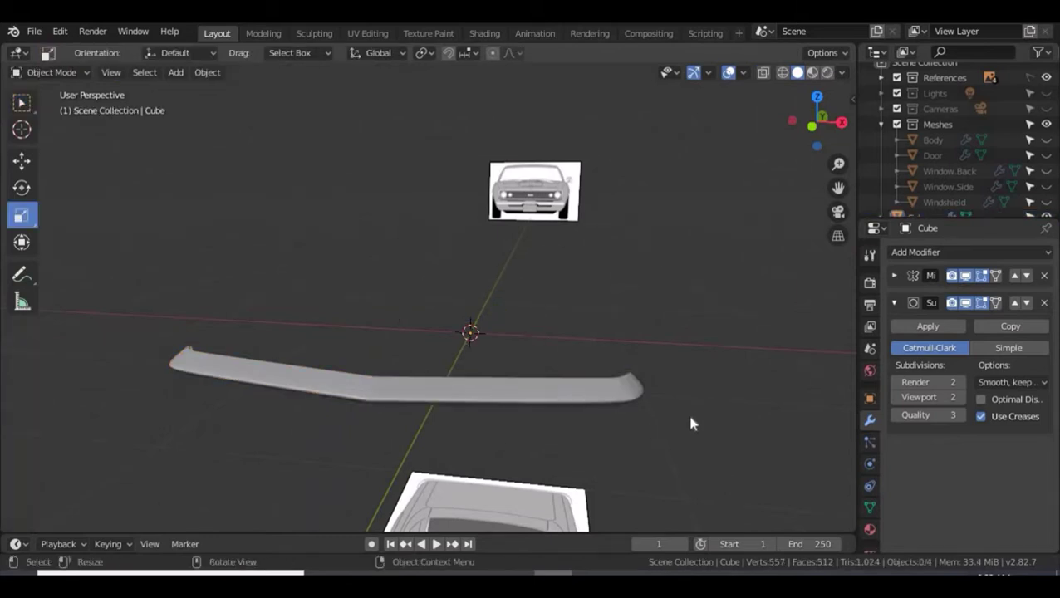
pyautogui.moveTo(686, 410); pyautogui.dragTo(641, 425, button='middle')
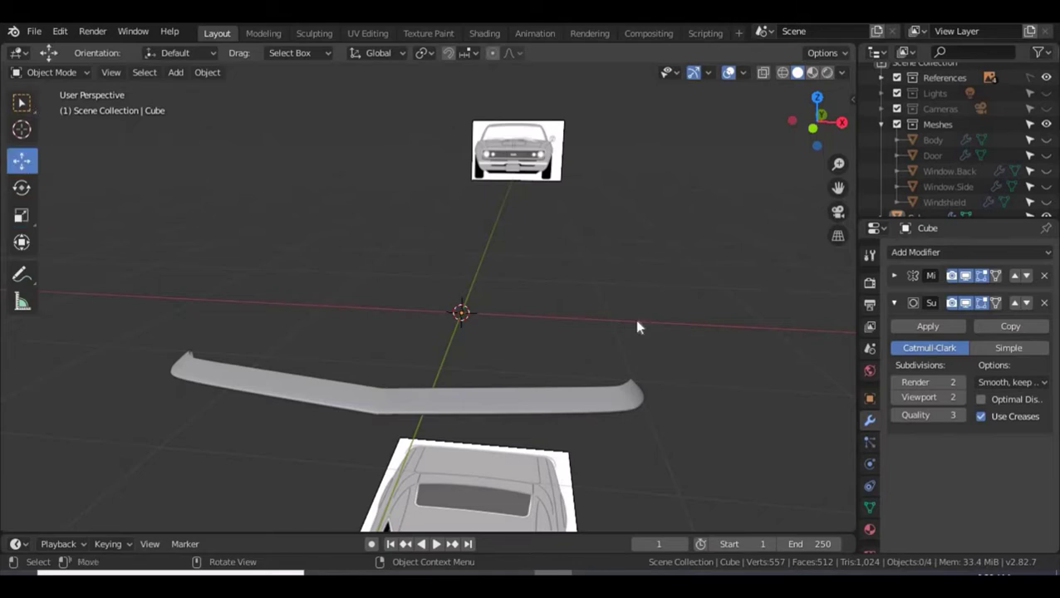
pyautogui.moveTo(638, 328); pyautogui.dragTo(642, 357, button='middle')
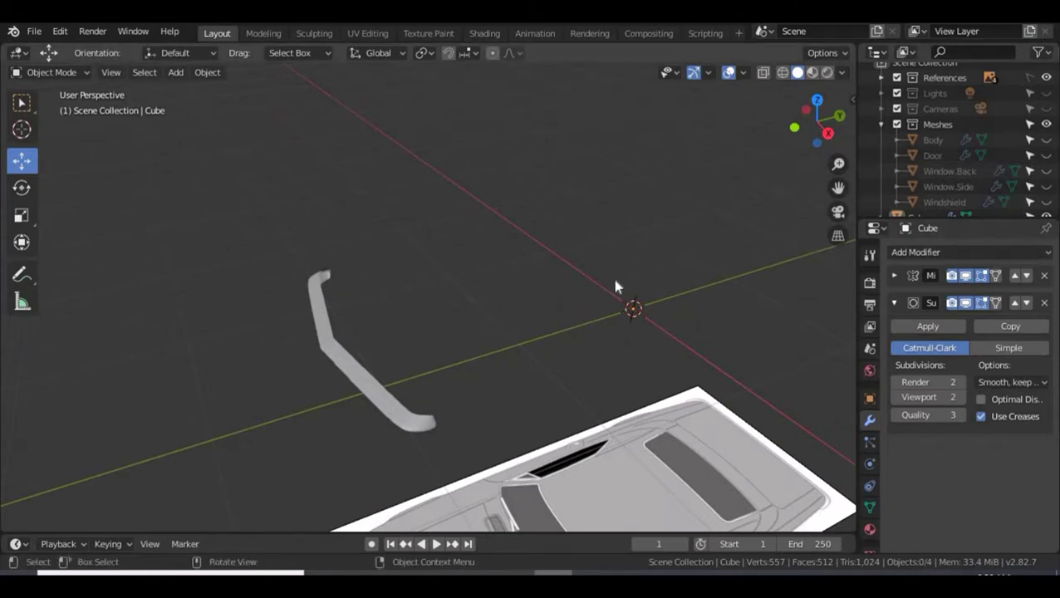
# Add a cube for the rear bumper and move it onto the rear bumper in the side reference.
pyautogui.moveTo(521, 335); pyautogui.dragTo(567, 329, button='middle')
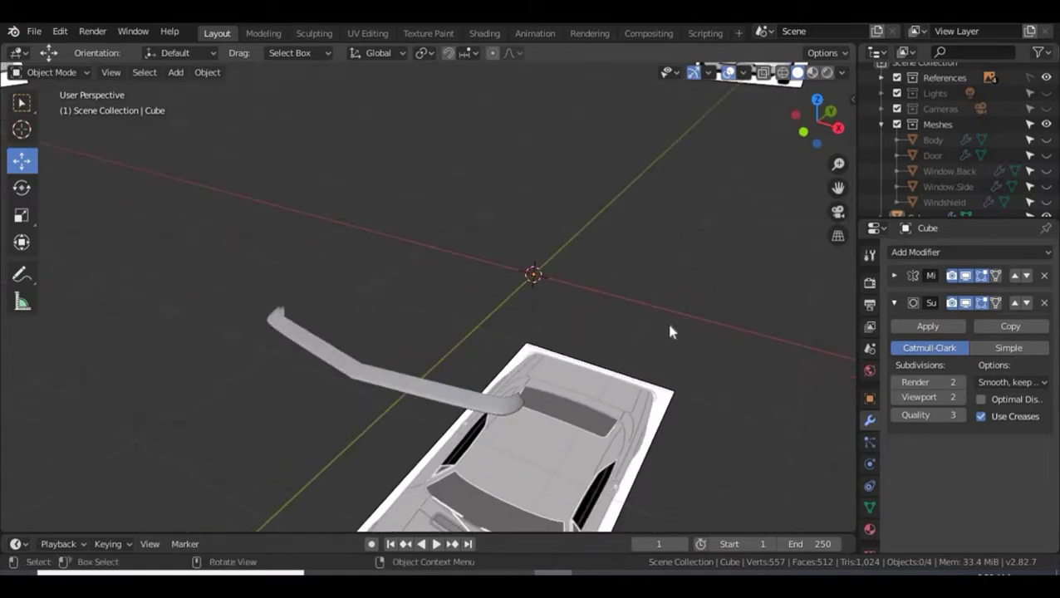
pyautogui.press('KP_3')
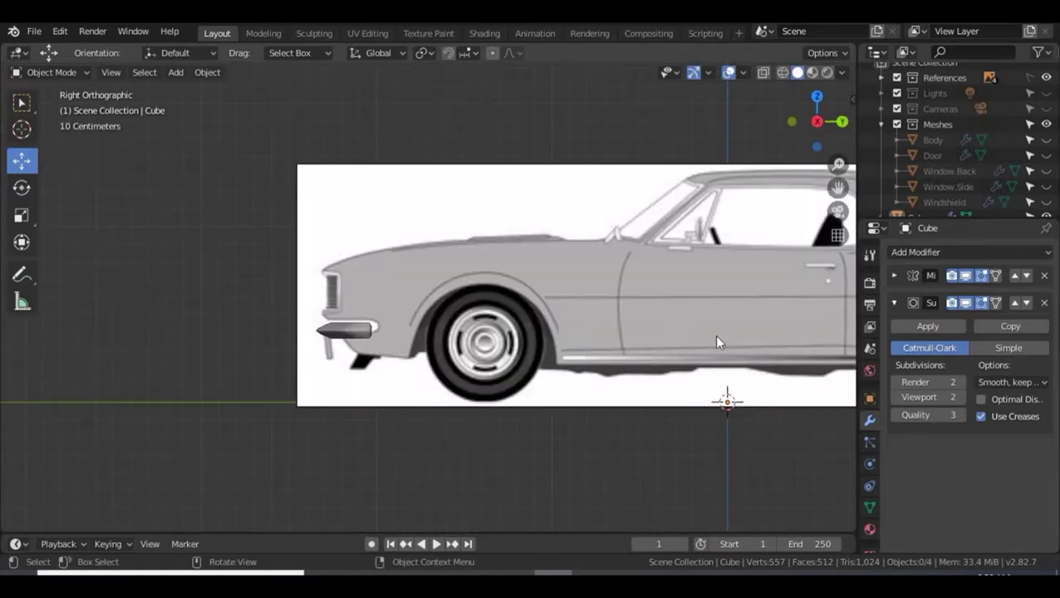
pyautogui.keyDown('shift'); pyautogui.moveTo(717, 341); pyautogui.dragTo(478, 351, button='middle'); pyautogui.keyUp('shift')
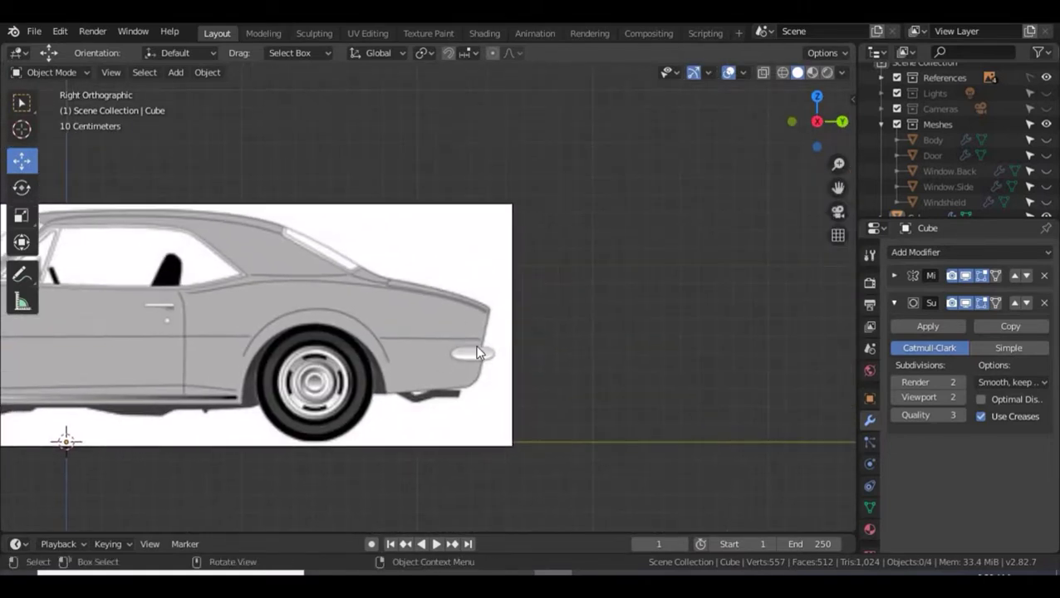
pyautogui.hotkey('shift', 'a')
pyautogui.click(532, 270)
pyautogui.press('g')
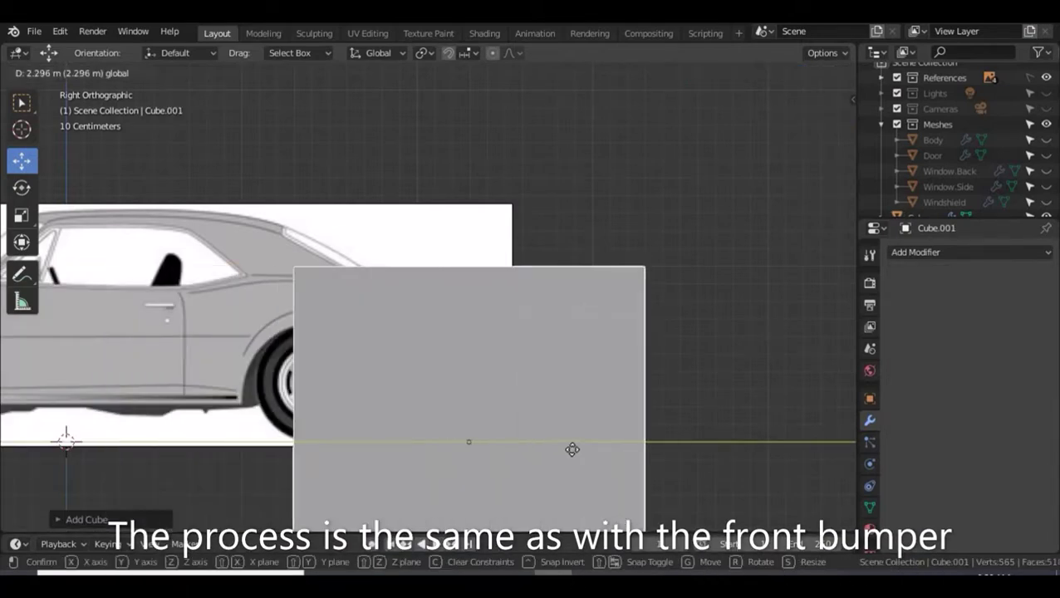
pyautogui.moveTo(515, 334)
pyautogui.mouseDown()
pyautogui.moveTo(504, 326)
pyautogui.moveTo(506, 360)
pyautogui.mouseUp()
# Scale the cube's height and length down to fit the rear bumper's side profile and align it with the reference.
pyautogui.press('s')
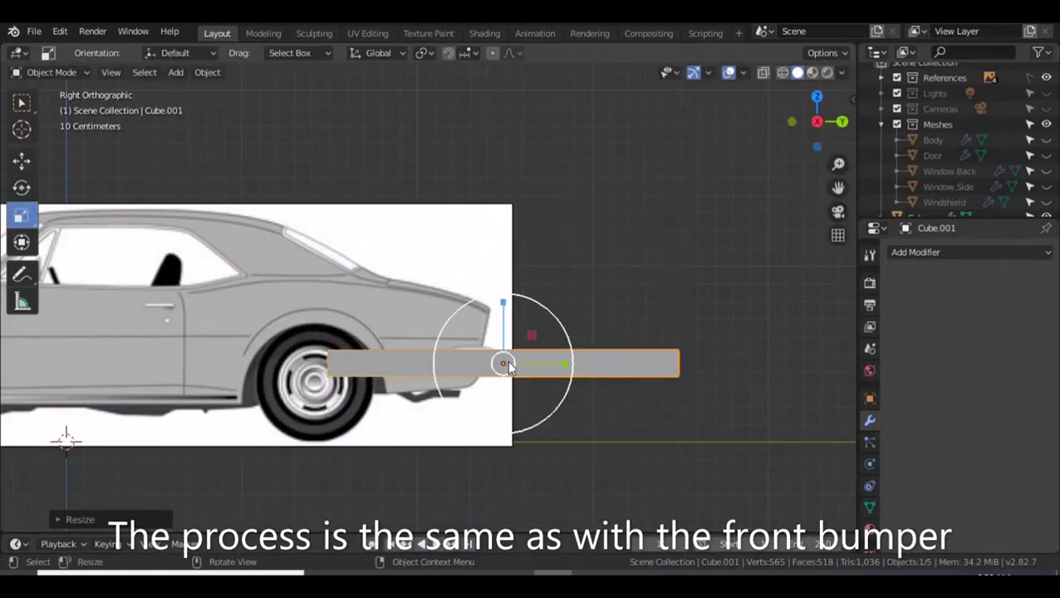
pyautogui.hotkey('shift', 'z')
pyautogui.moveTo(503, 321); pyautogui.dragTo(505, 331)
pyautogui.moveTo(562, 366); pyautogui.dragTo(503, 362)
pyautogui.press('g')
pyautogui.moveTo(475, 326); pyautogui.dragTo(476, 318)
# In the top view, move the cube's forward vertices back to match the rear bumper's thickness.
pyautogui.press('KP_7')
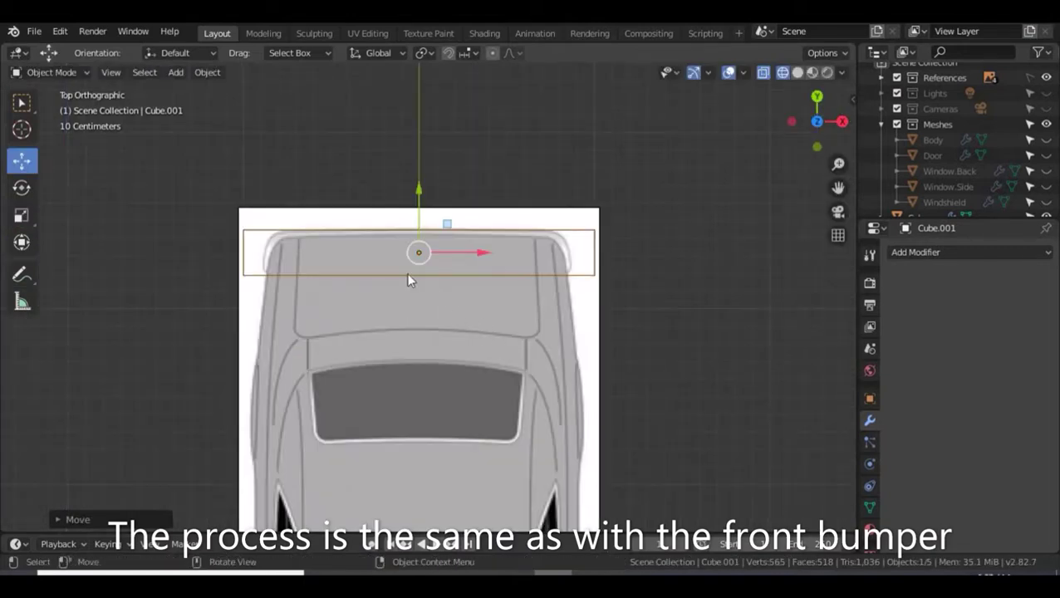
pyautogui.press('Tab')
pyautogui.moveTo(645, 299); pyautogui.dragTo(222, 259)
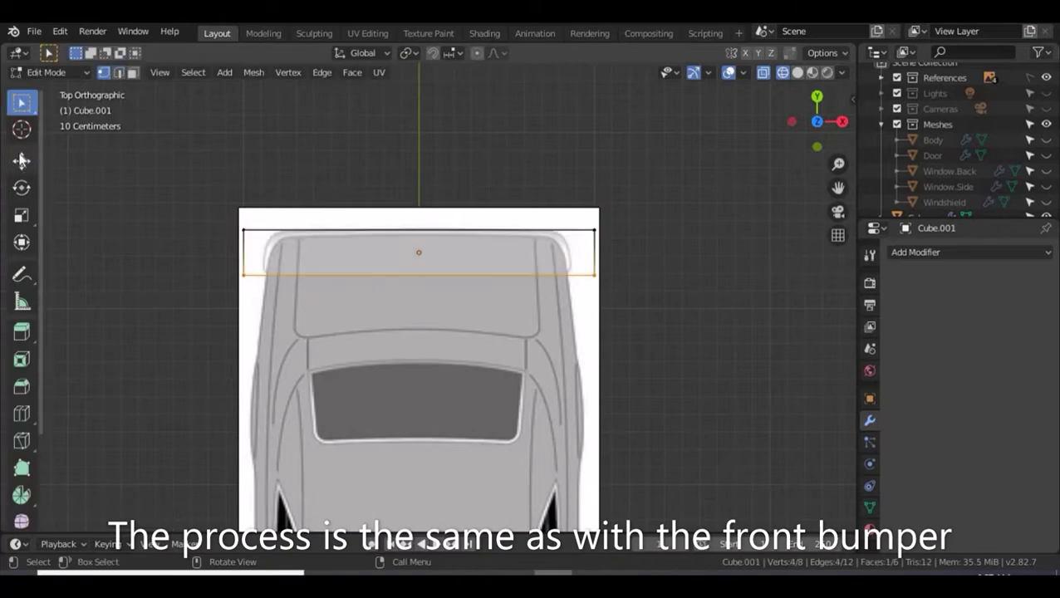
pyautogui.click(22, 161)
pyautogui.moveTo(419, 226); pyautogui.dragTo(418, 206)
# Move the cube's outer end in to where the bumper starts curving, and its opposite end to the car's centre line.
pyautogui.press('g')
pyautogui.press('x')
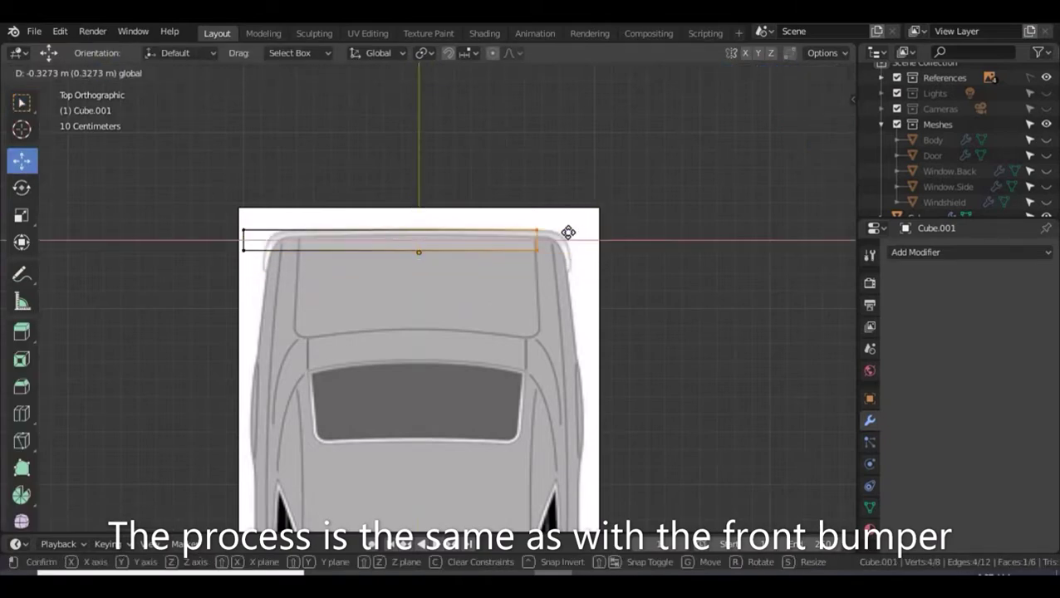
pyautogui.moveTo(579, 241); pyautogui.dragTo(579, 241)
pyautogui.moveTo(284, 304); pyautogui.dragTo(155, 193)
pyautogui.moveTo(300, 242); pyautogui.dragTo(474, 245)
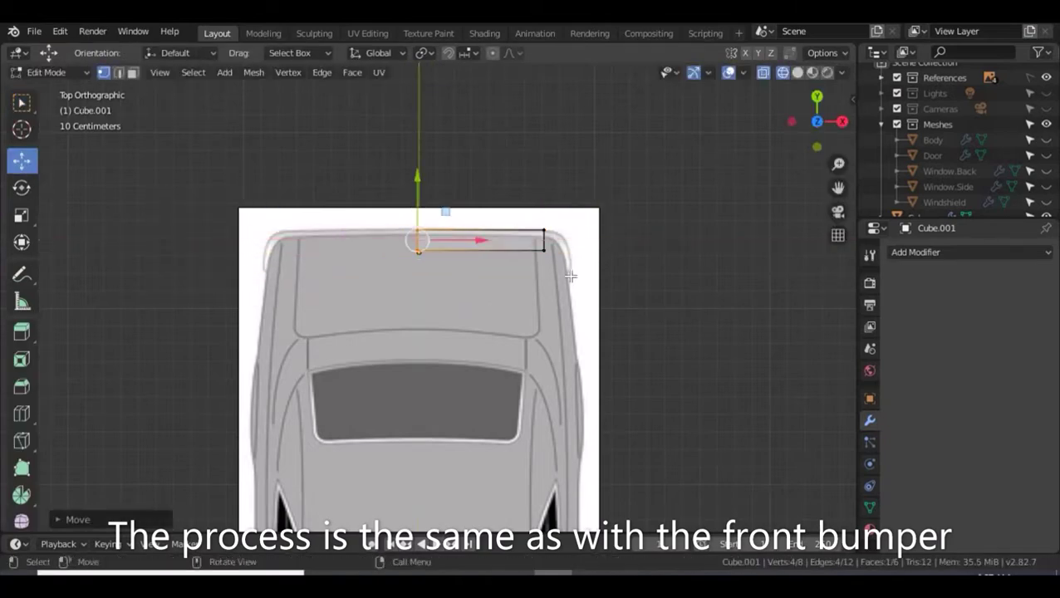
# Extrude the outer end face a short way and rotate it about Z to begin the corner bend.
pyautogui.moveTo(570, 277); pyautogui.dragTo(528, 242)
pyautogui.moveTo(563, 250); pyautogui.dragTo(563, 251)
pyautogui.moveTo(648, 315); pyautogui.dragTo(567, 400, button='middle')
pyautogui.click(575, 413)
pyautogui.click(24, 189)
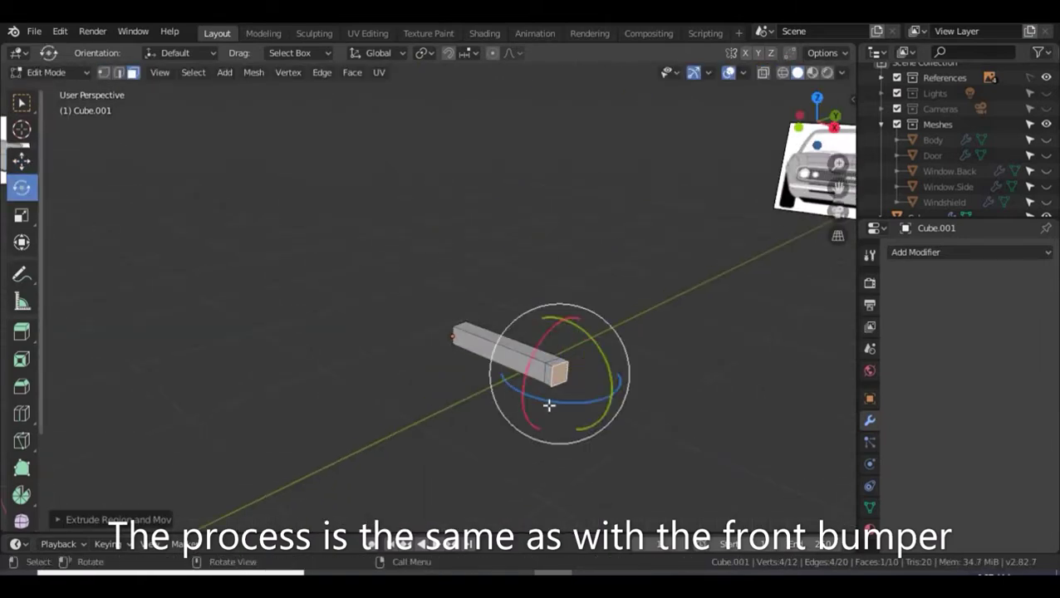
pyautogui.moveTo(549, 401); pyautogui.dragTo(538, 398)
# Reposition the angled end face, then extrude and rotate a second segment around the corner of the top reference.
pyautogui.click(22, 162)
pyautogui.moveTo(620, 353); pyautogui.dragTo(576, 384, button='middle')
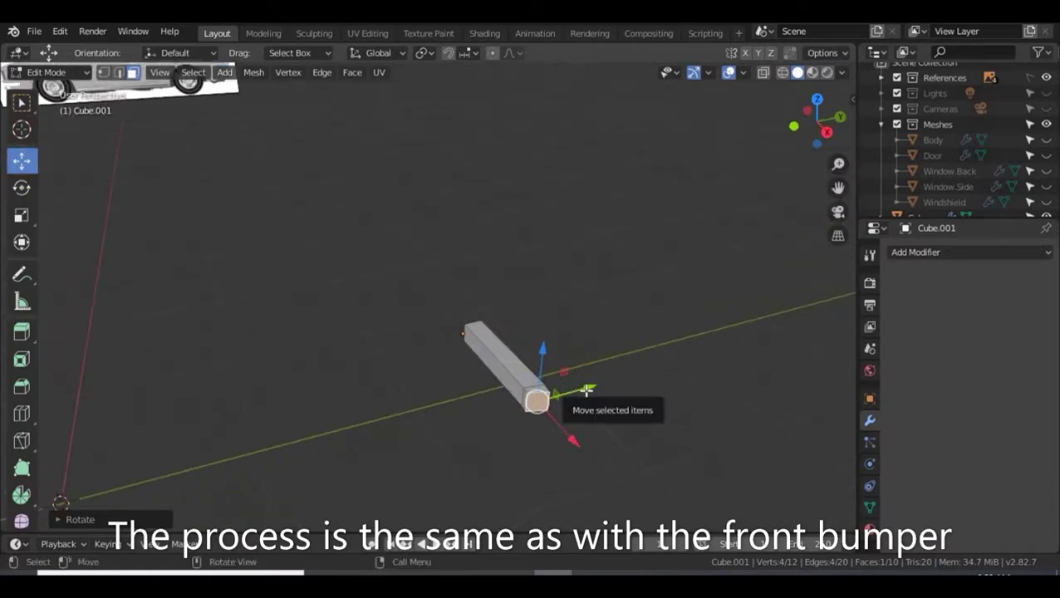
pyautogui.moveTo(583, 392); pyautogui.dragTo(579, 403)
pyautogui.press('e')
pyautogui.click(586, 430)
pyautogui.click(23, 190)
pyautogui.press('KP_7')
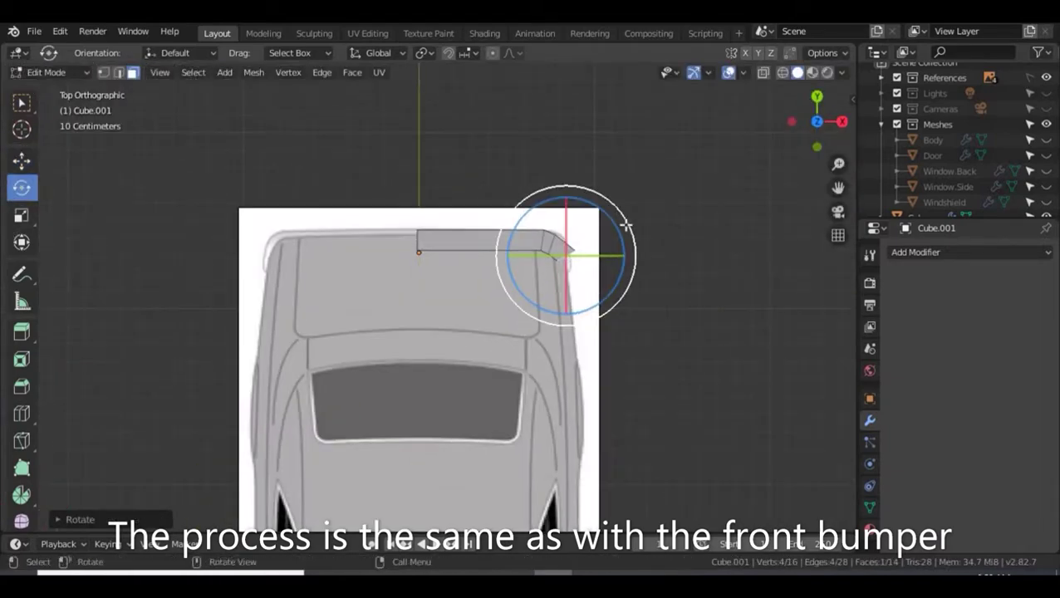
# Adjust the second segment, then extrude a third one and rotate its end face to point toward the car's front.
pyautogui.click(22, 162)
pyautogui.moveTo(617, 256); pyautogui.dragTo(617, 268)
pyautogui.press('e')
pyautogui.click(619, 281)
pyautogui.hotkey('shift', 'space')
pyautogui.press('r')
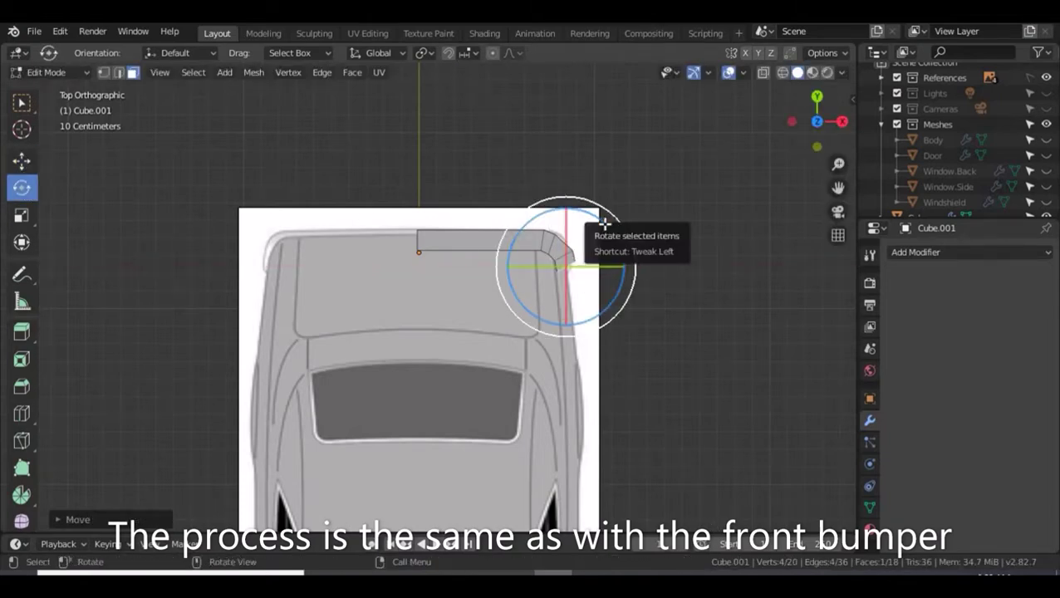
pyautogui.moveTo(592, 220); pyautogui.dragTo(617, 250)
# Select a vertical edge on the bumper's outer corner and move it slightly to refine the bend.
pyautogui.moveTo(619, 216); pyautogui.dragTo(375, 422, button='middle')
pyautogui.press('2')
pyautogui.click(500, 418)
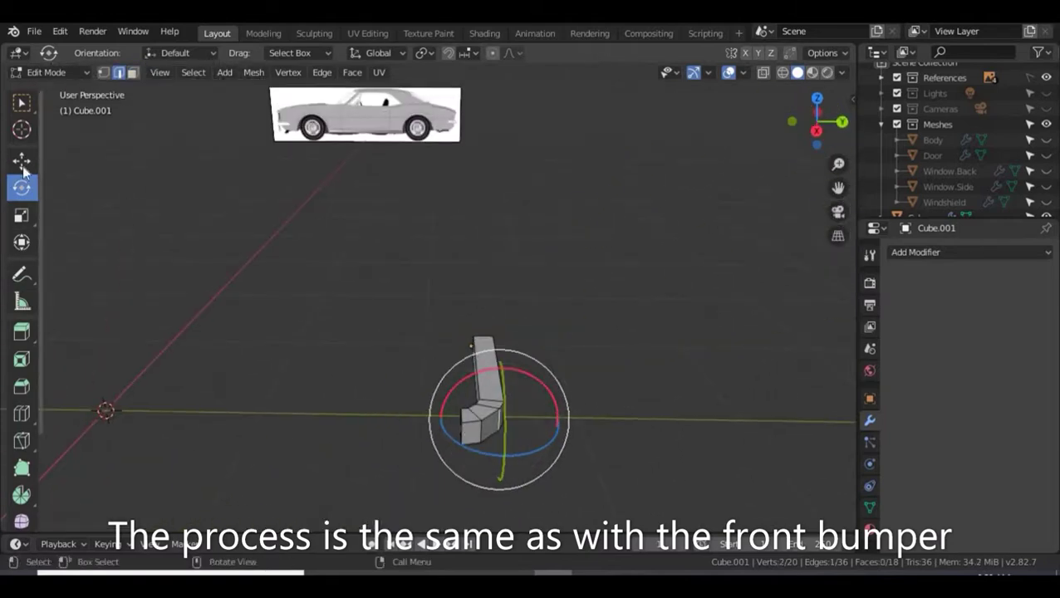
pyautogui.click(23, 164)
pyautogui.moveTo(331, 349); pyautogui.dragTo(393, 395, button='middle')
pyautogui.moveTo(578, 442); pyautogui.dragTo(582, 448)
pyautogui.moveTo(580, 436); pyautogui.dragTo(343, 369, button='middle')
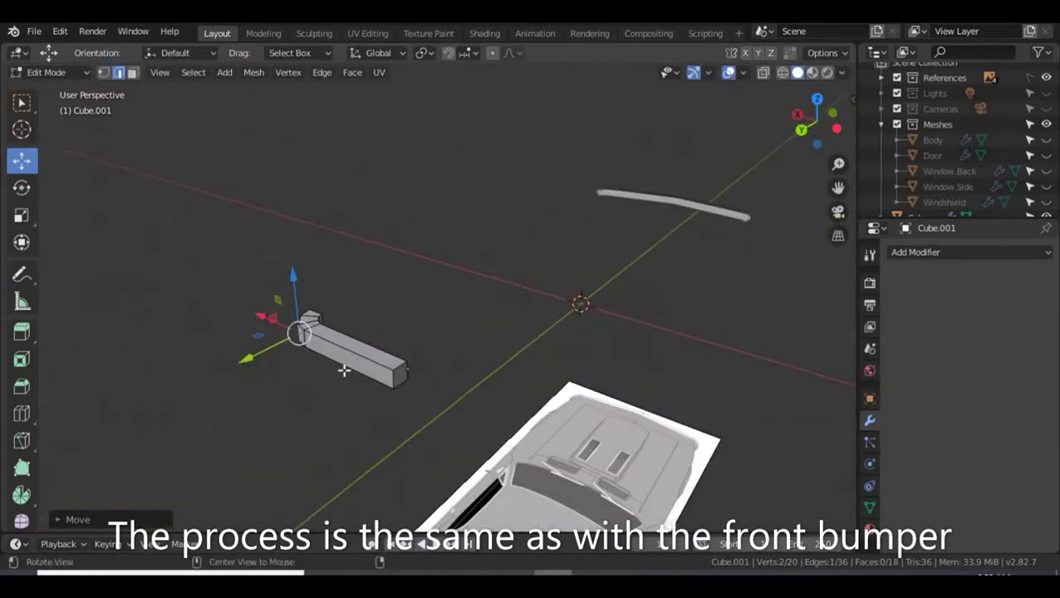
# Delete the end face at the bumper's centre line.
pyautogui.press('3')
pyautogui.click(401, 376)
pyautogui.press('x')
pyautogui.click(432, 403)
# Move the corner vertices in the top view so the bend follows the curved outline of the rear bumper.
pyautogui.moveTo(258, 416); pyautogui.dragTo(588, 397, button='middle')
pyautogui.press('KP_7')
pyautogui.moveTo(604, 392); pyautogui.dragTo(609, 391)
pyautogui.press('KP_7')
pyautogui.moveTo(593, 274); pyautogui.dragTo(600, 290)
pyautogui.moveTo(611, 260); pyautogui.dragTo(606, 259)
pyautogui.moveTo(550, 220); pyautogui.dragTo(586, 239)
pyautogui.moveTo(590, 236); pyautogui.dragTo(591, 236)
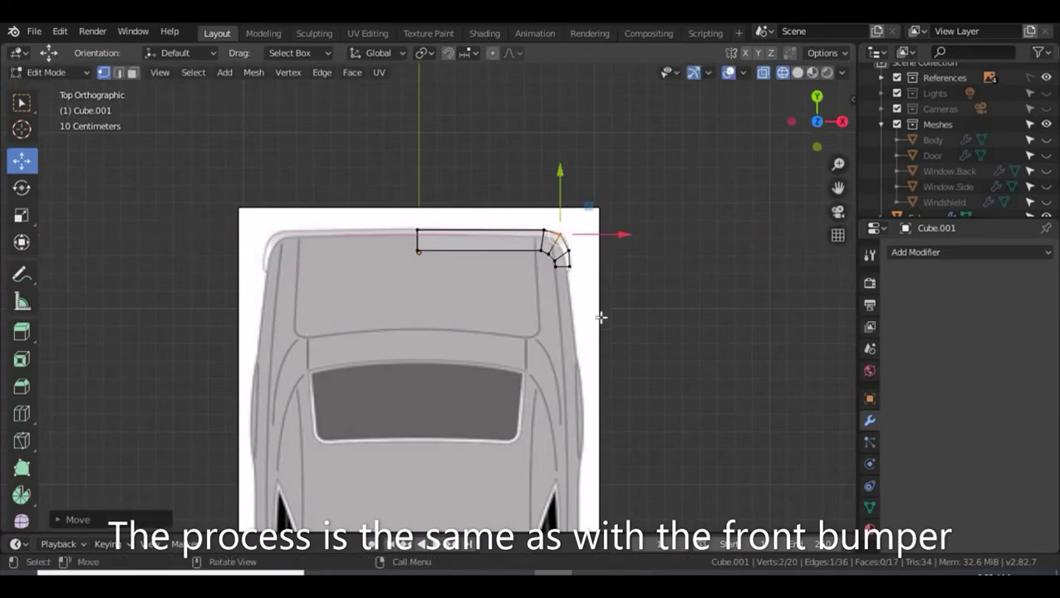
# Delete the inner faces along the bumper's car-facing side and return to Object Mode.
pyautogui.moveTo(600, 318); pyautogui.dragTo(528, 291, button='middle')
pyautogui.hotkey('shift', 'z')
pyautogui.press('2')
pyautogui.click(512, 453)
pyautogui.moveTo(512, 453)
pyautogui.mouseDown(button='middle')
pyautogui.moveTo(492, 334)
pyautogui.moveTo(207, 339)
pyautogui.moveTo(411, 410)
pyautogui.moveTo(467, 400)
pyautogui.mouseUp(button='middle')
pyautogui.press('3')
pyautogui.click(487, 352)
pyautogui.moveTo(487, 355); pyautogui.dragTo(926, 256, button='middle')
pyautogui.scroll(2, 544, 342)
pyautogui.press('x')
pyautogui.click(549, 379)
pyautogui.press('Tab')
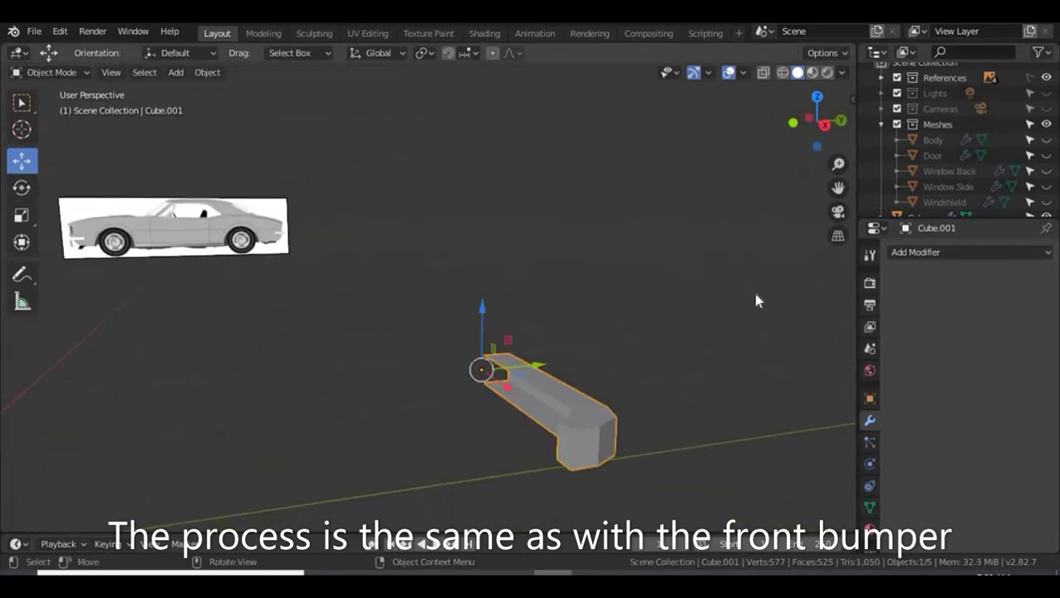
# Apply the rear bumper's transforms and add a Mirror modifier on X with Clipping enabled.
pyautogui.hotkey('ctrl', 'a')
pyautogui.click(753, 293)
pyautogui.click(915, 251)
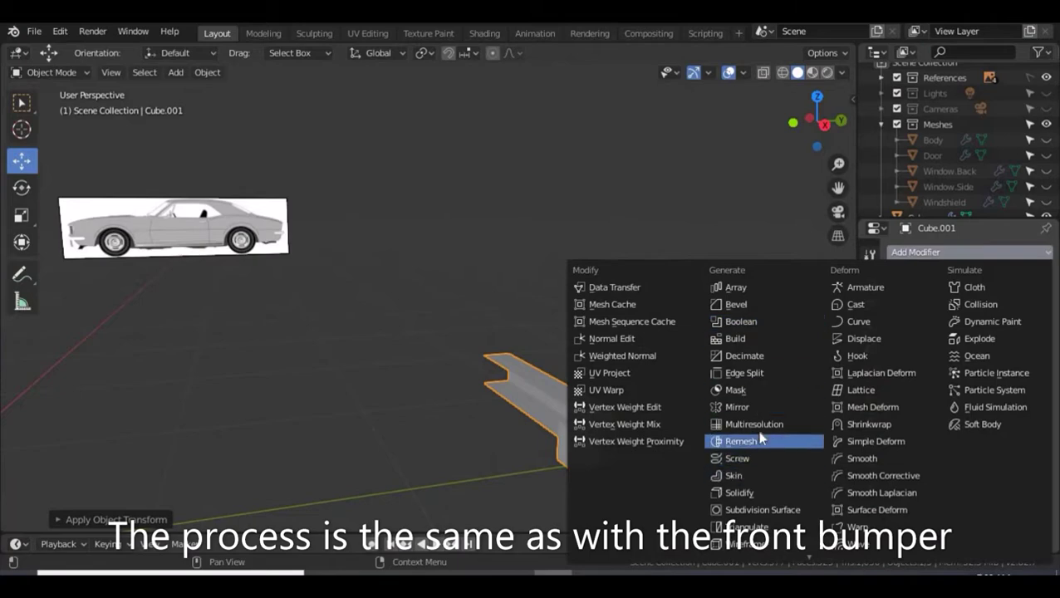
pyautogui.click(737, 407)
pyautogui.moveTo(737, 407); pyautogui.dragTo(811, 422, button='middle')
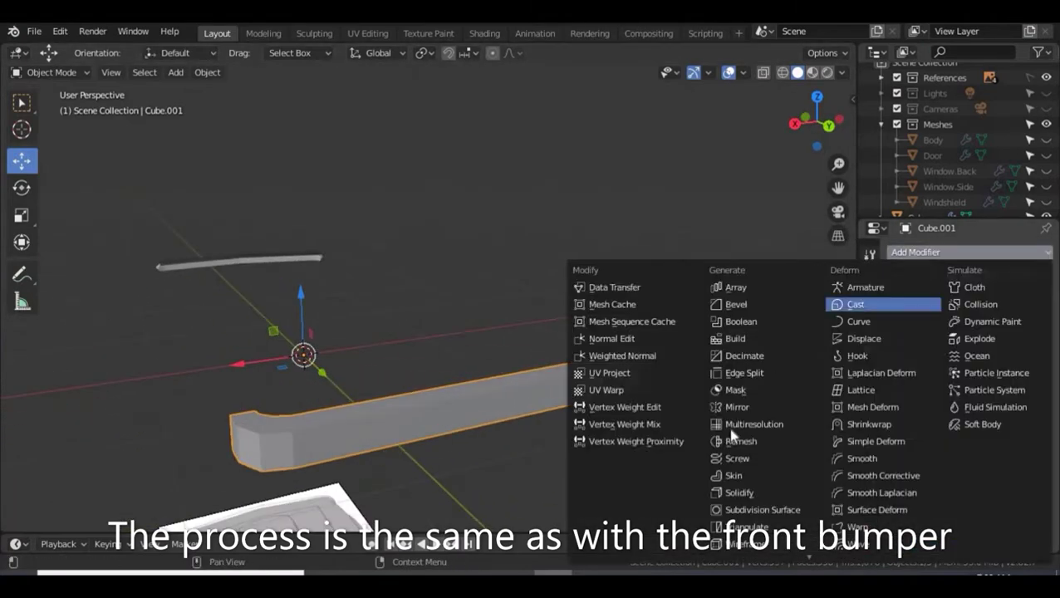
# Add a Subdivision Surface modifier with 2 viewport subdivisions and a loop cut slid to the bumper's centre seam.
pyautogui.click(762, 509)
pyautogui.moveTo(539, 457)
pyautogui.mouseDown(button='middle')
pyautogui.moveTo(532, 449)
pyautogui.moveTo(540, 459)
pyautogui.mouseUp(button='middle')
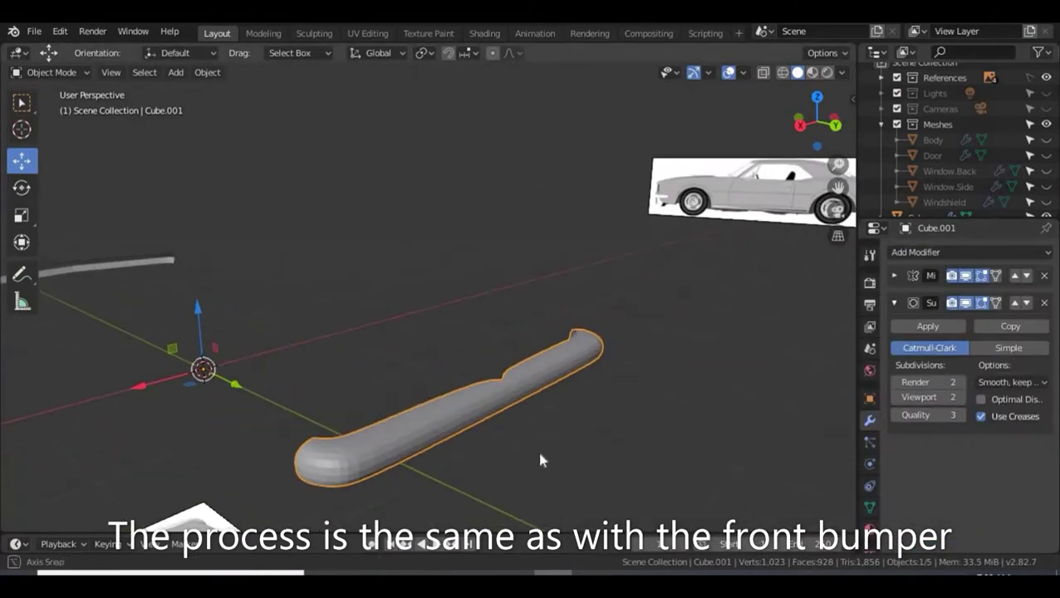
pyautogui.press('Tab')
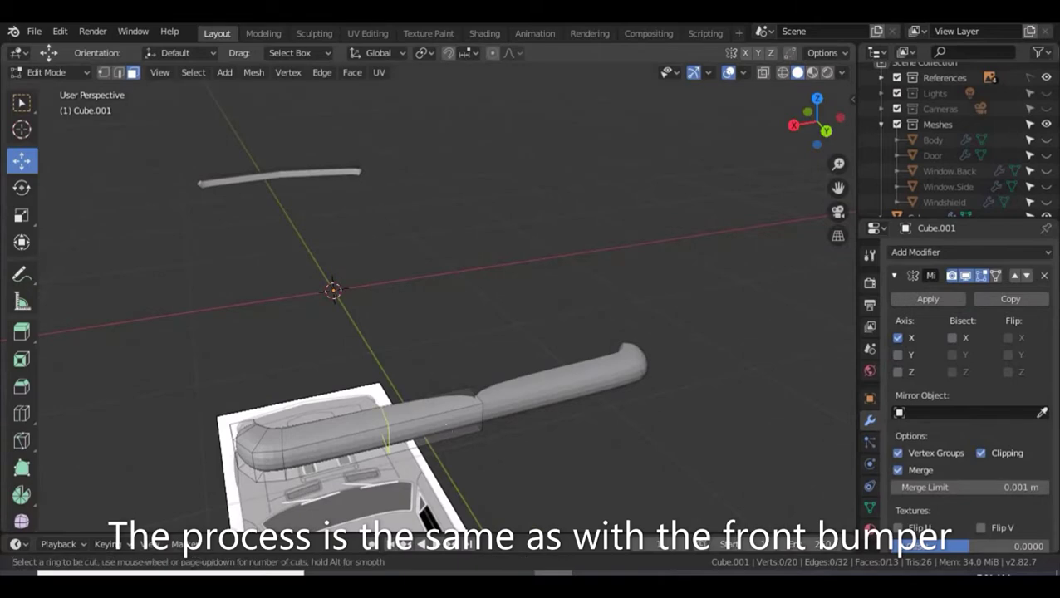
pyautogui.click(539, 416)
pyautogui.click(539, 416)
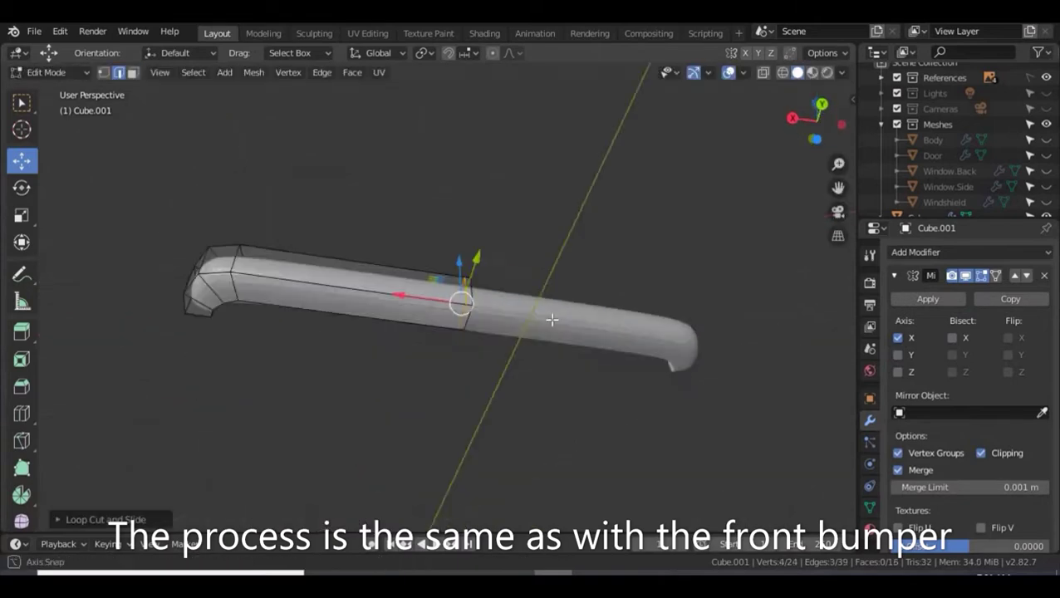
pyautogui.click(589, 251)
pyautogui.moveTo(551, 320)
pyautogui.mouseDown(button='middle')
pyautogui.moveTo(589, 251)
pyautogui.moveTo(556, 316)
pyautogui.mouseUp(button='middle')
pyautogui.press('Tab')
# Unhide the body, door and window meshes to check the bumpers on the car, and save the file.
pyautogui.moveTo(1046, 139); pyautogui.dragTo(1047, 172)
pyautogui.scroll(-1, 1045, 173)
pyautogui.moveTo(391, 407); pyautogui.dragTo(464, 353, button='middle')
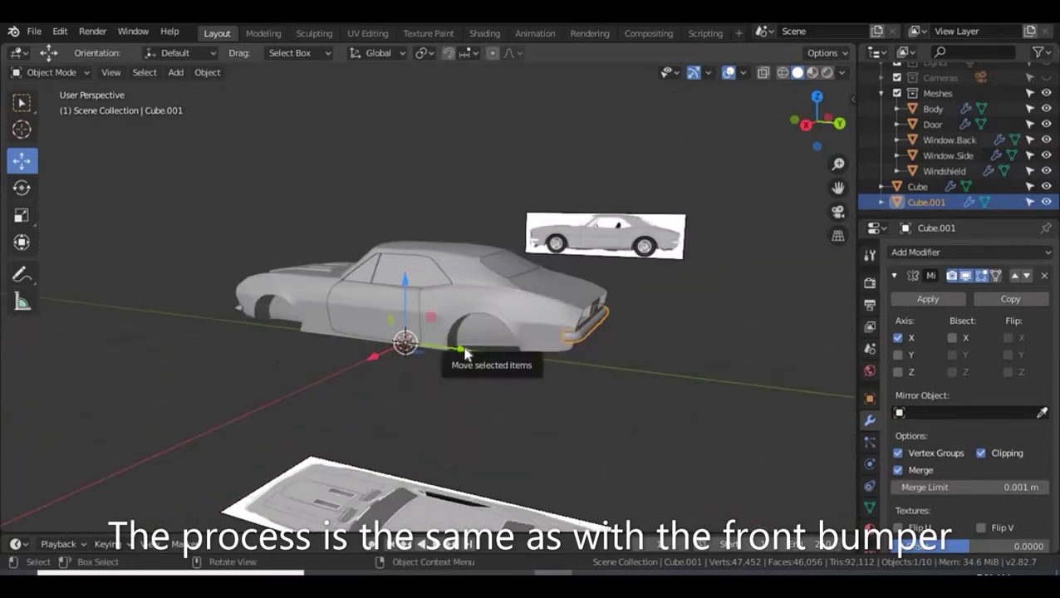
pyautogui.scroll(4, 382, 324)
pyautogui.moveTo(600, 395); pyautogui.dragTo(522, 343, button='middle')
pyautogui.click(503, 394)
pyautogui.hotkey('ctrl', 's')
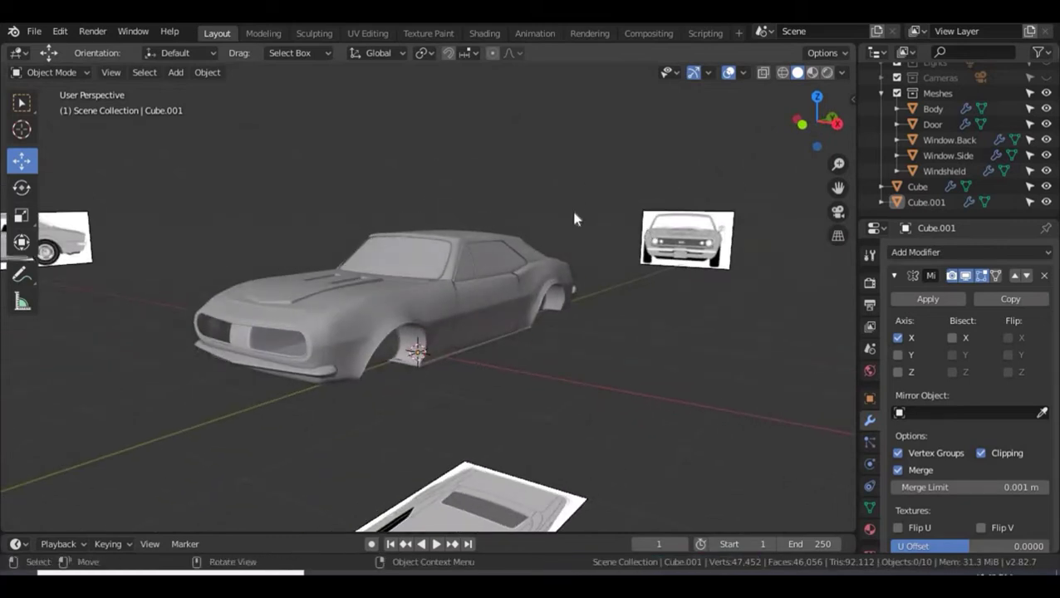
# Rename the front bumper object Bumper.Front and the rear bumper object Bumper.Back.
pyautogui.doubleClick(920, 187)
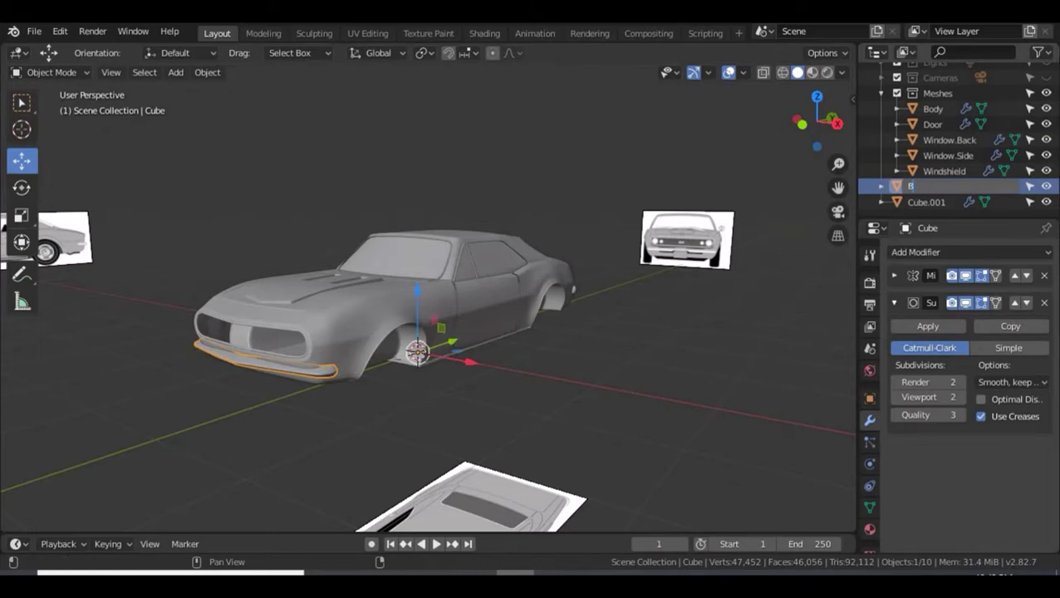
pyautogui.write('Bumper.Front')
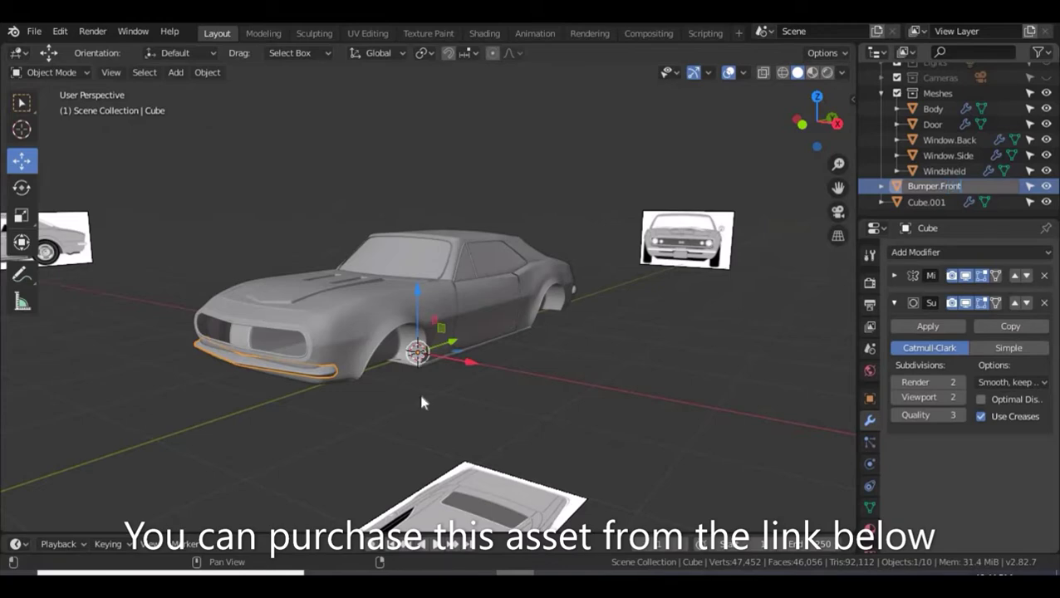
pyautogui.press('Return')
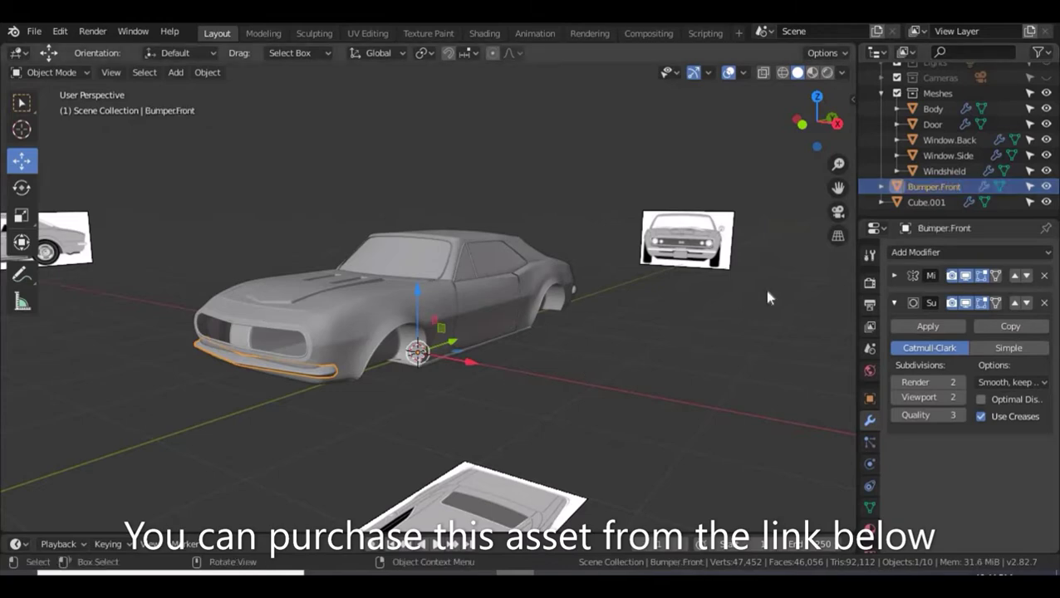
pyautogui.doubleClick(928, 202)
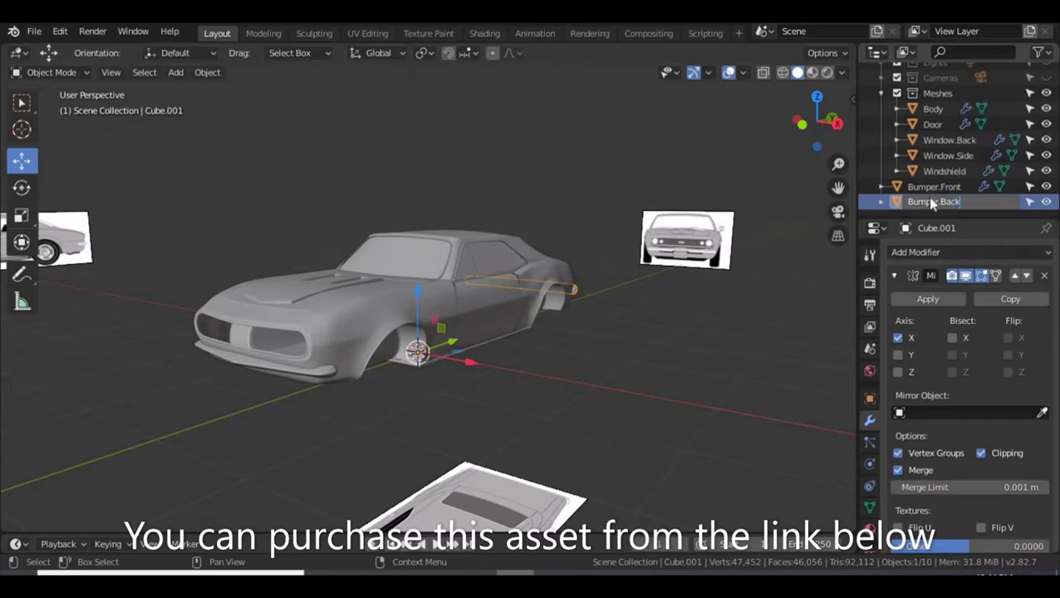
pyautogui.press('Return')
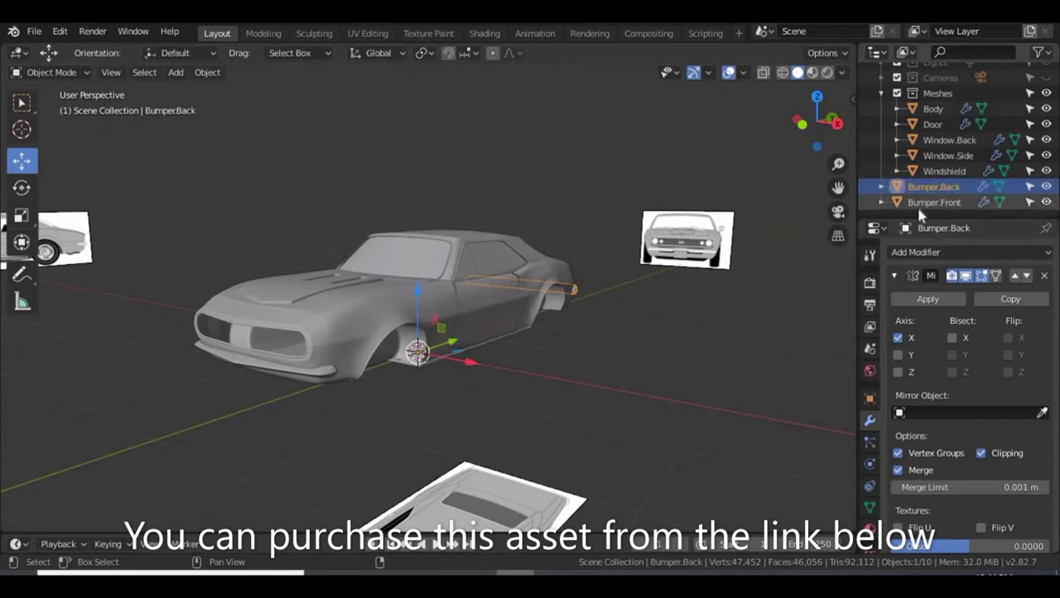
# Move both bumper objects into the Meshes collection and collapse it.
pyautogui.moveTo(920, 214); pyautogui.dragTo(929, 193)
pyautogui.moveTo(950, 114); pyautogui.dragTo(952, 102)
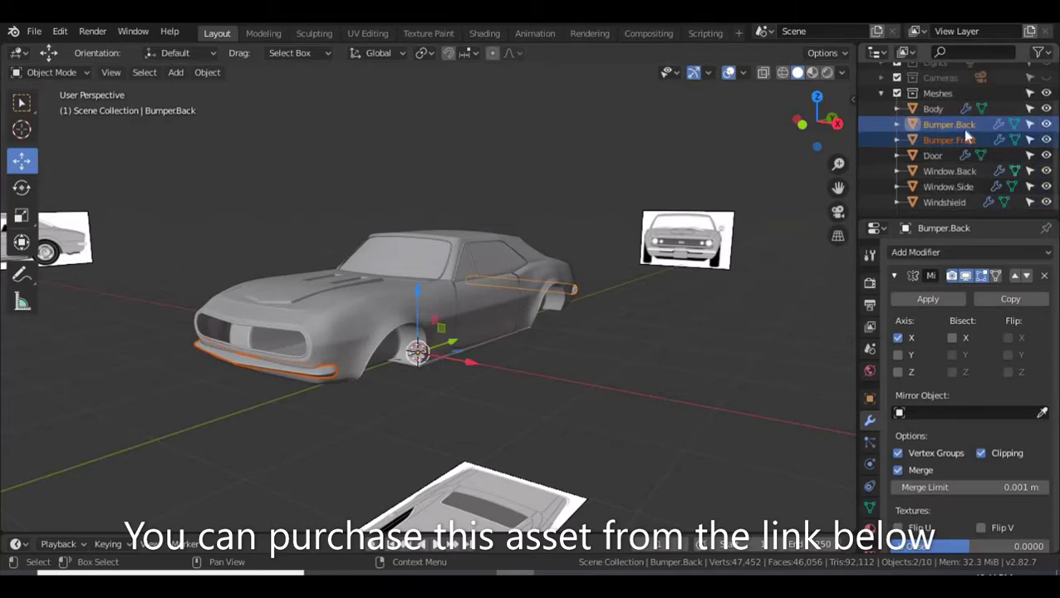
pyautogui.click(882, 94)
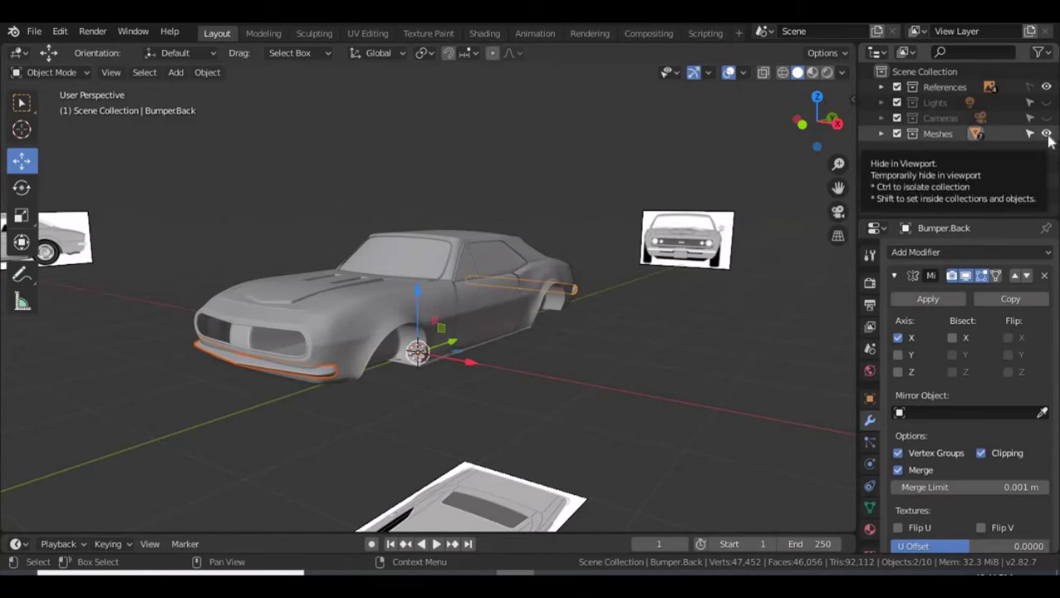
# Hide the Meshes collection and add a UV sphere in the right side view.
pyautogui.click(1046, 134)
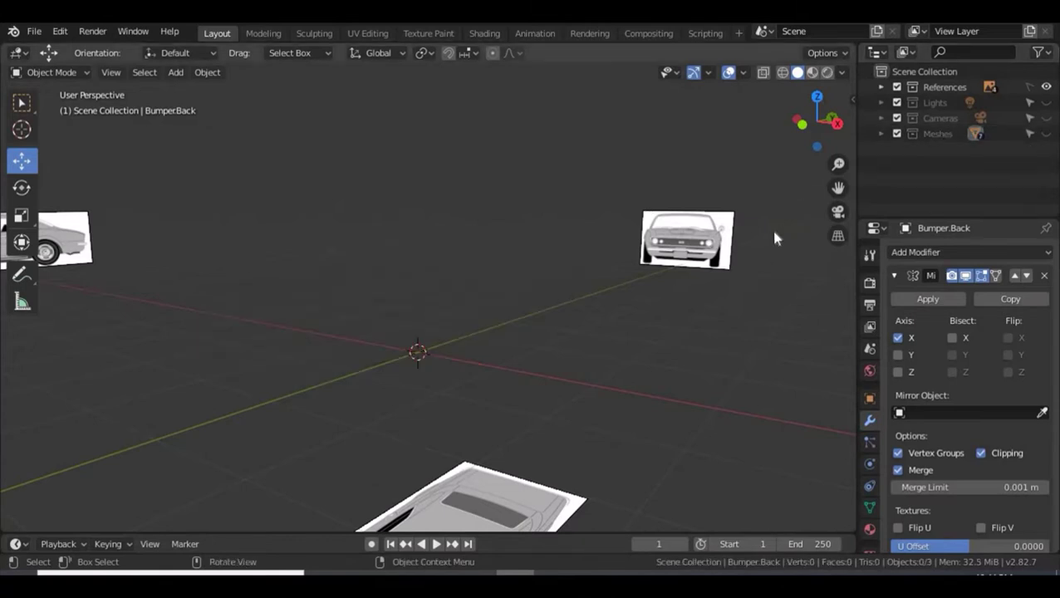
pyautogui.press('KP_3')
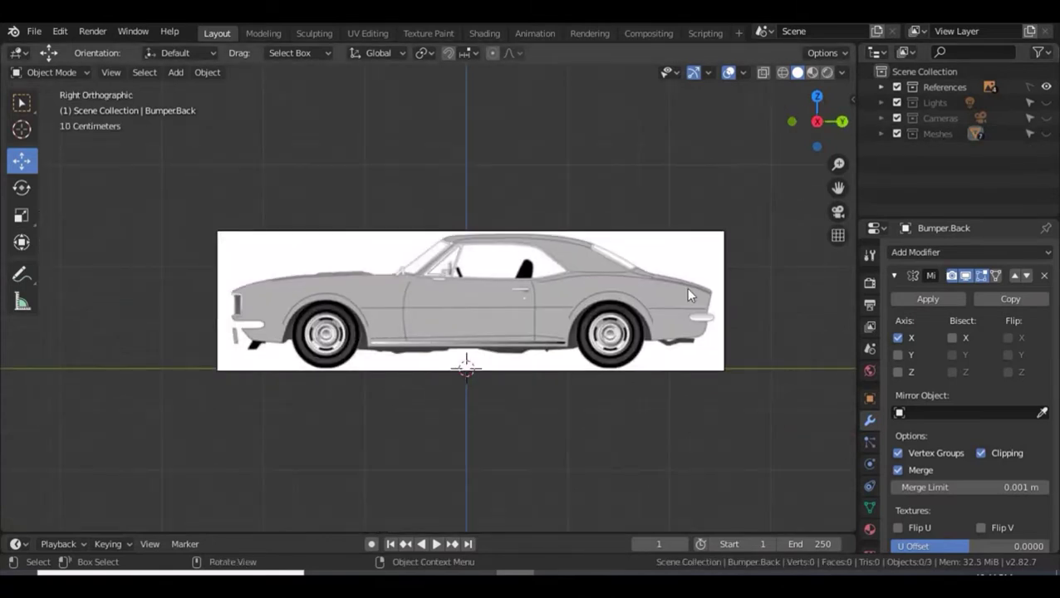
pyautogui.hotkey('shift', 'a')
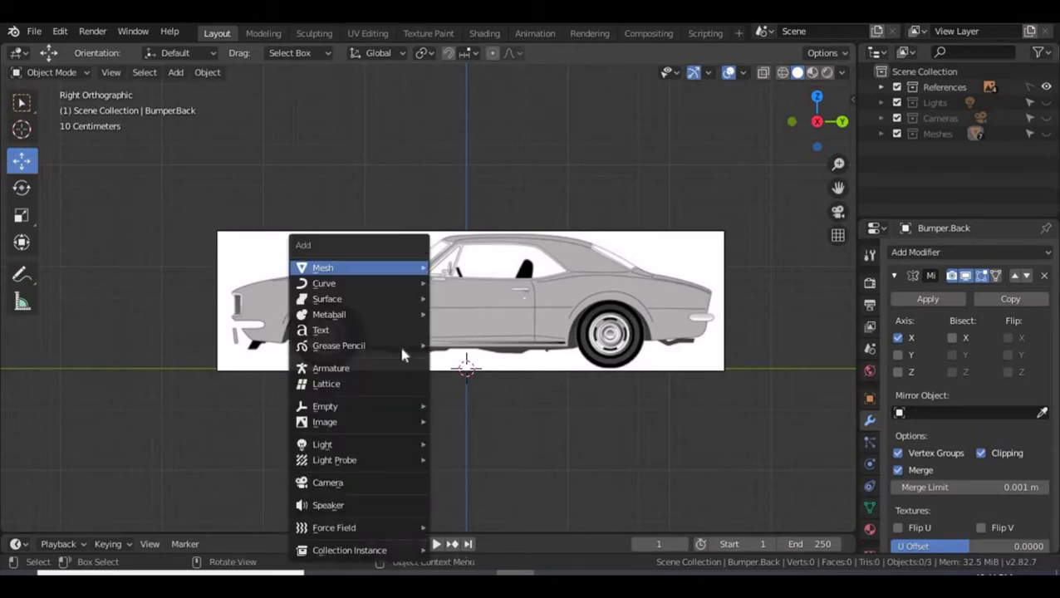
pyautogui.moveTo(382, 267)
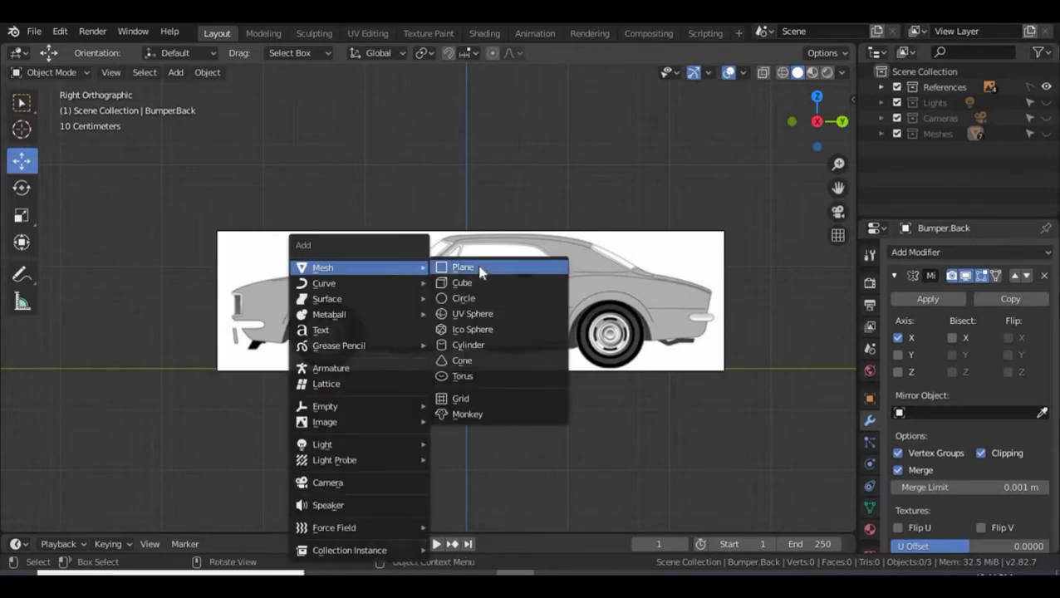
pyautogui.click(473, 316)
# Rotate the sphere 90 degrees about the X axis.
pyautogui.write('r')
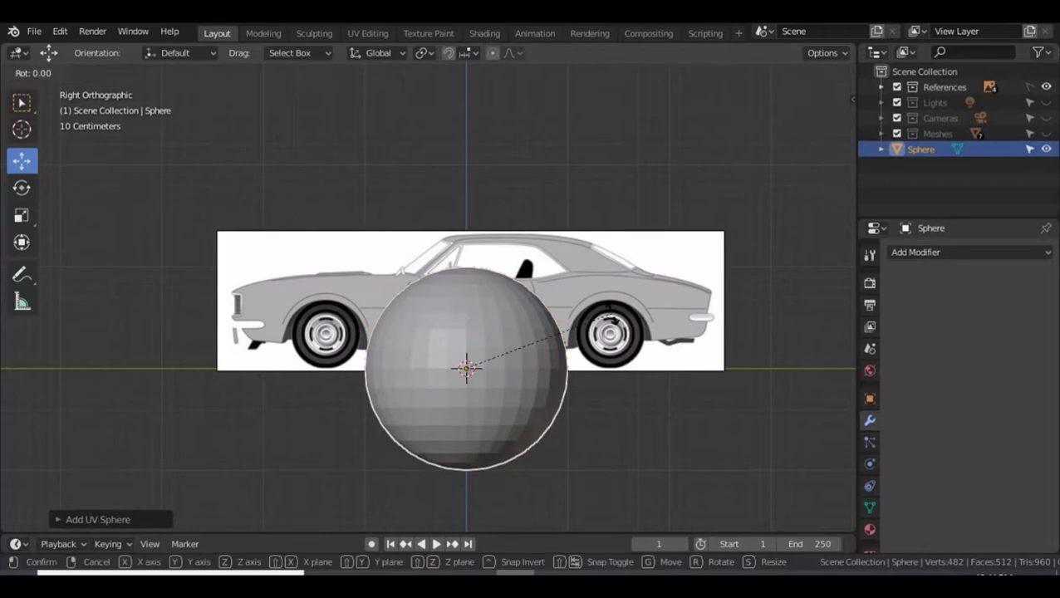
pyautogui.write('x9')
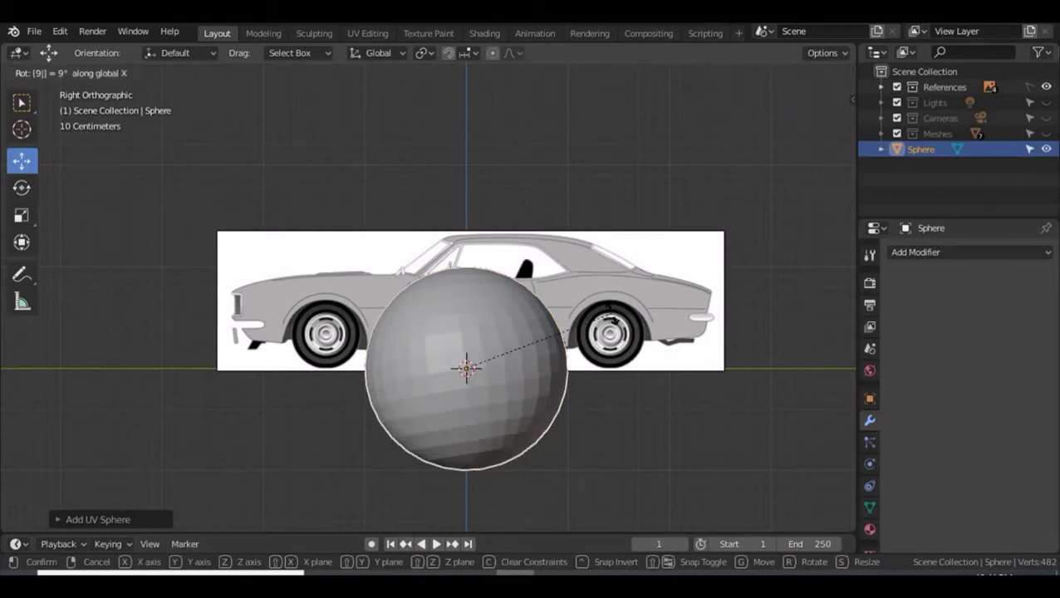
pyautogui.write('0')
pyautogui.press('Return')
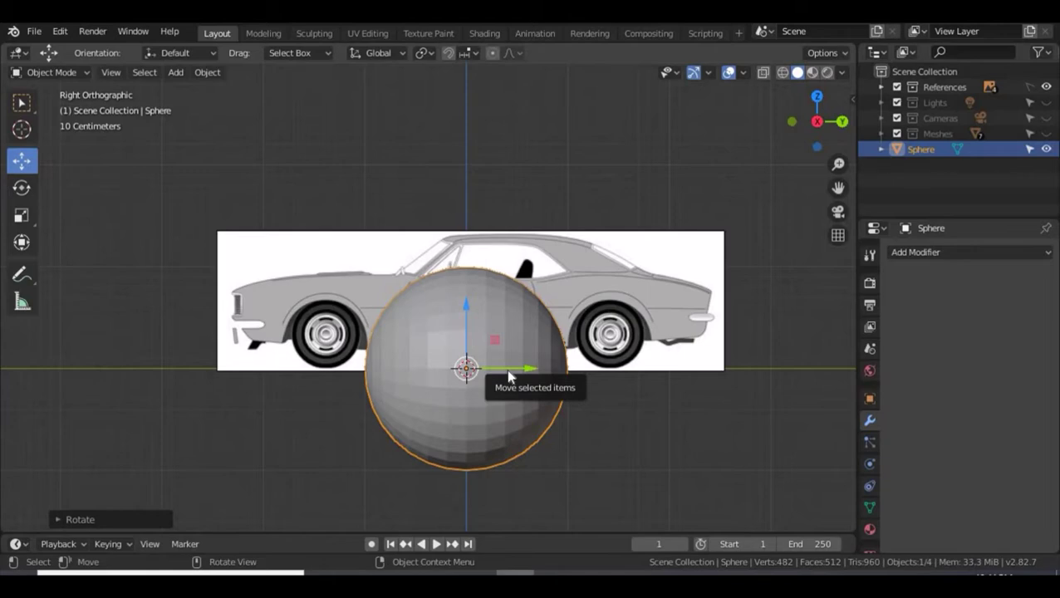
# Move the sphere to the grille at the car's nose in the side reference and scale it down in wireframe display.
pyautogui.moveTo(509, 376); pyautogui.dragTo(277, 358)
pyautogui.hotkey('shift', 'z')
pyautogui.moveTo(244, 314); pyautogui.dragTo(309, 325)
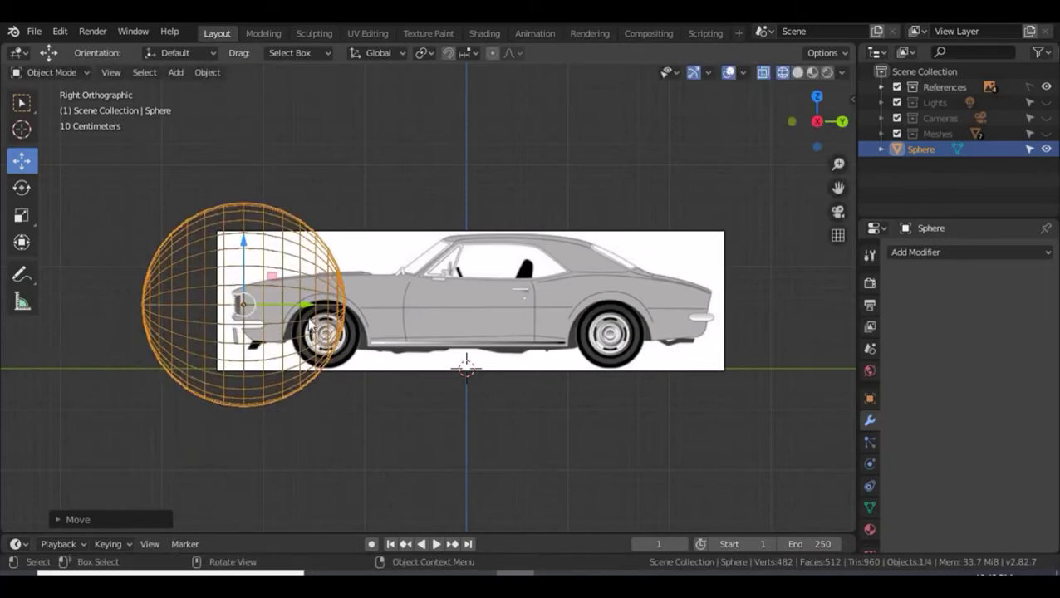
pyautogui.press('s')
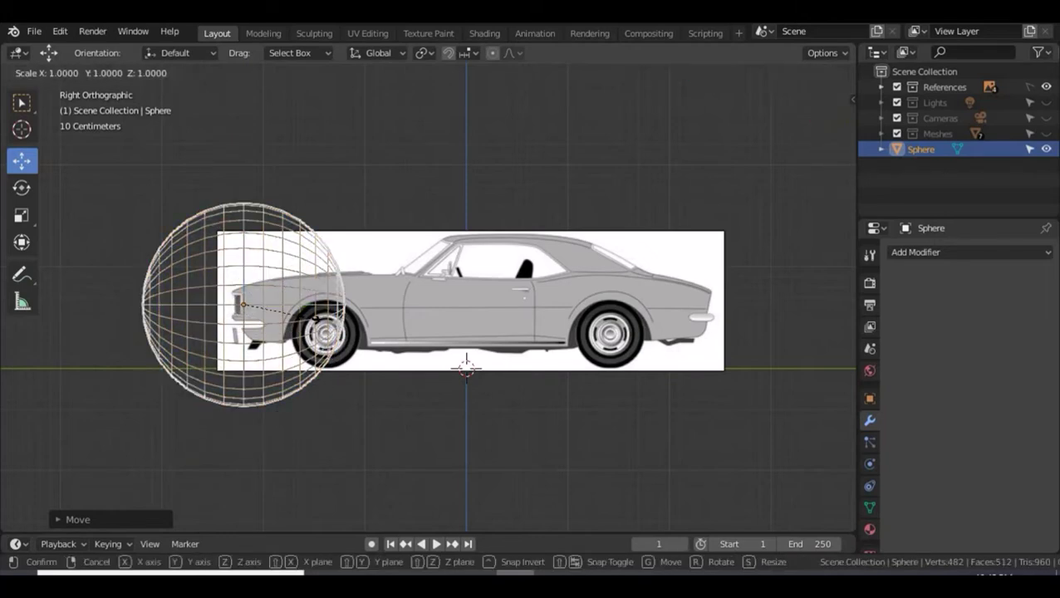
pyautogui.click(275, 302)
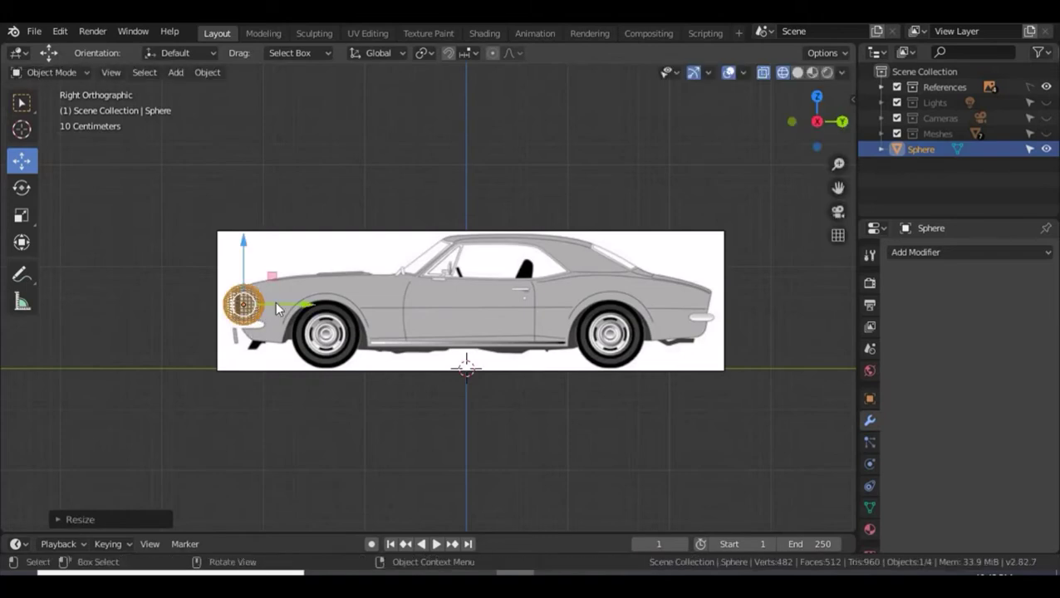
# Scale the sphere down further to roughly the height of the grille opening in the side reference.
pyautogui.scroll(5, 275, 302)
pyautogui.scroll(-4, 668, 335)
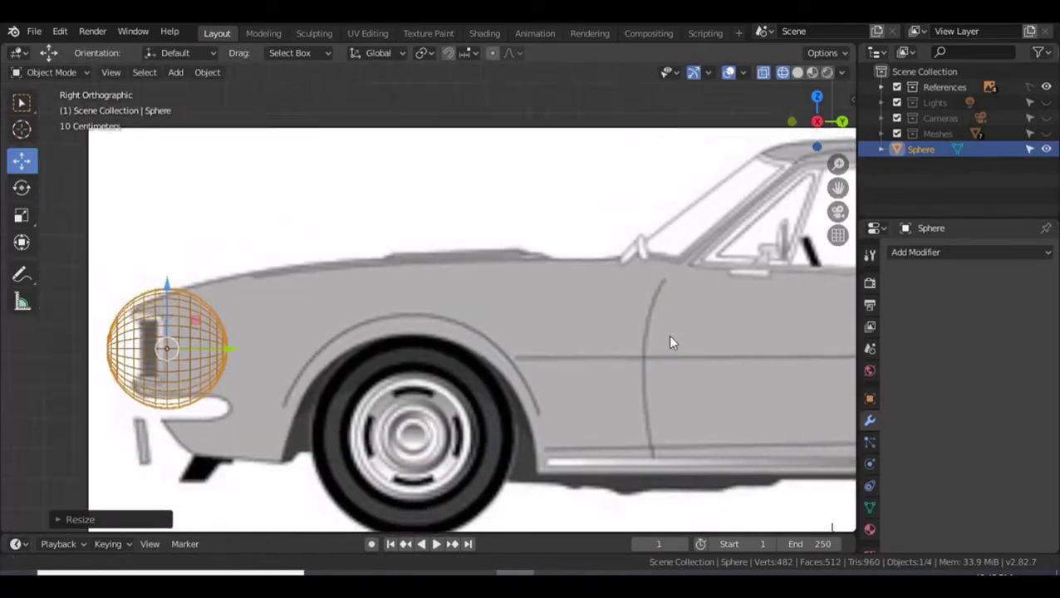
pyautogui.scroll(6, 406, 335)
pyautogui.scroll(1, 403, 335)
pyautogui.keyDown('shift'); pyautogui.moveTo(404, 335); pyautogui.dragTo(721, 281, button='middle'); pyautogui.keyUp('shift')
pyautogui.scroll(-2, 439, 301)
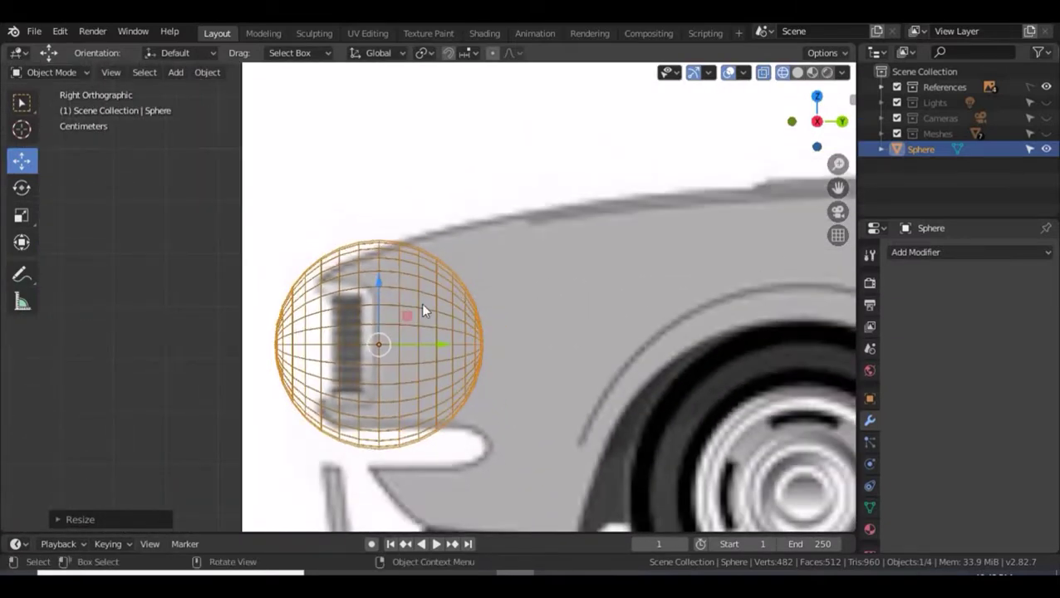
pyautogui.press('s')
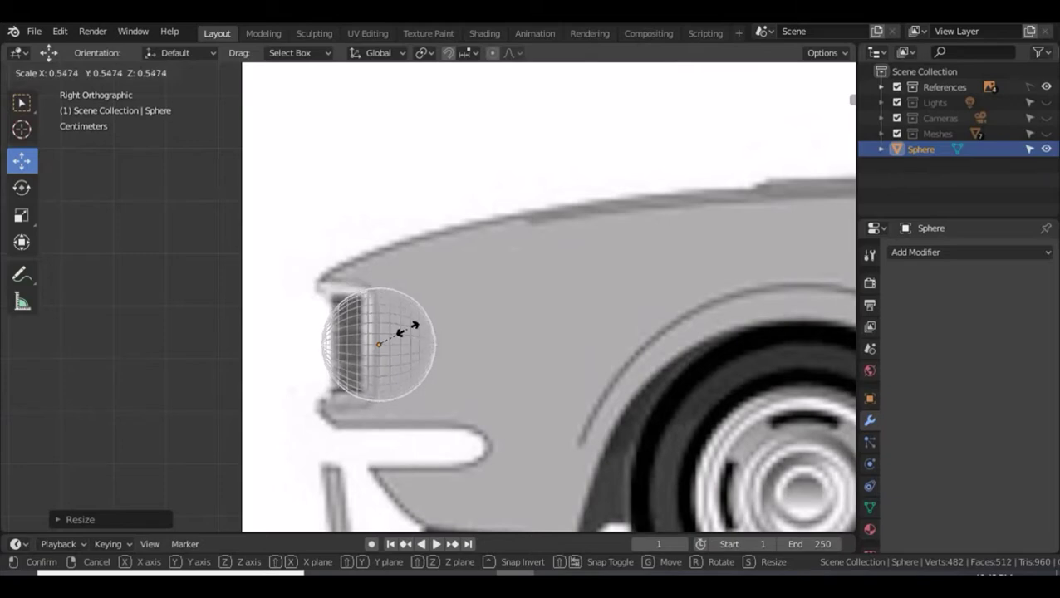
pyautogui.click(405, 329)
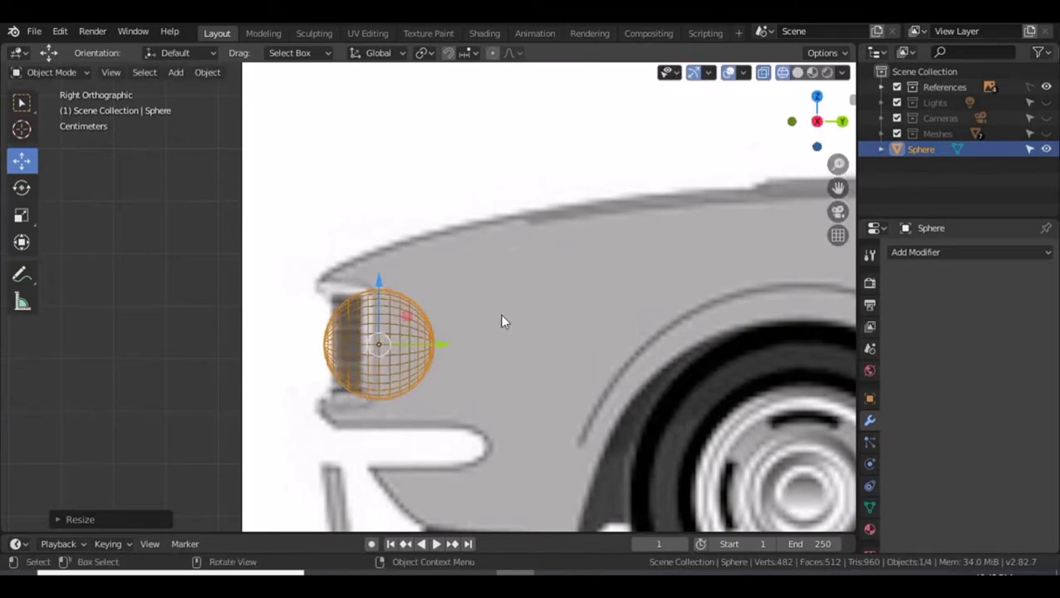
# Delete the faces of the sphere's front half, leaving a hemisphere open toward the car's nose.
pyautogui.press('Tab')
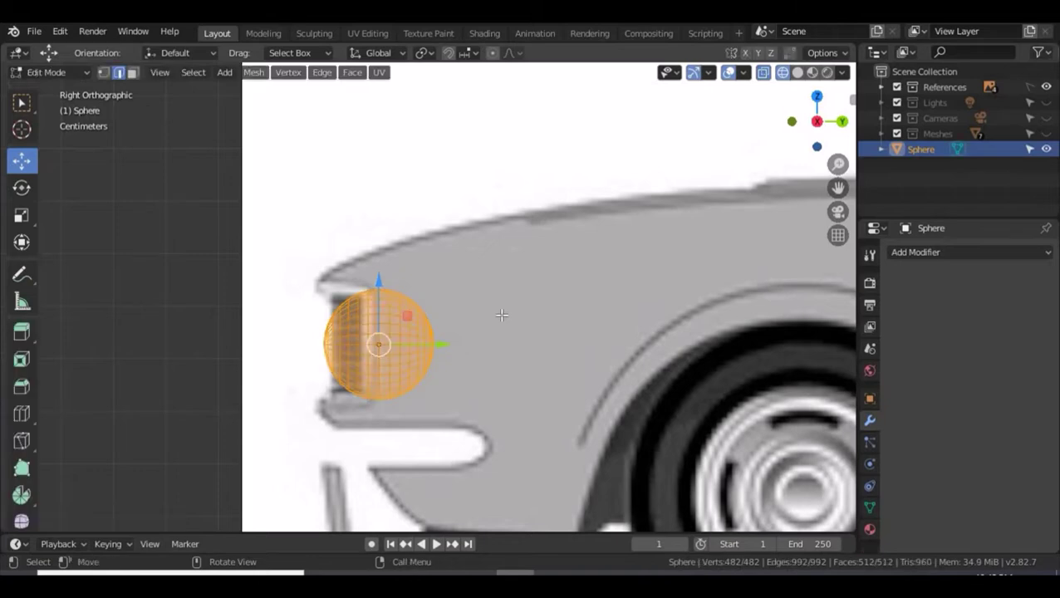
pyautogui.press('3')
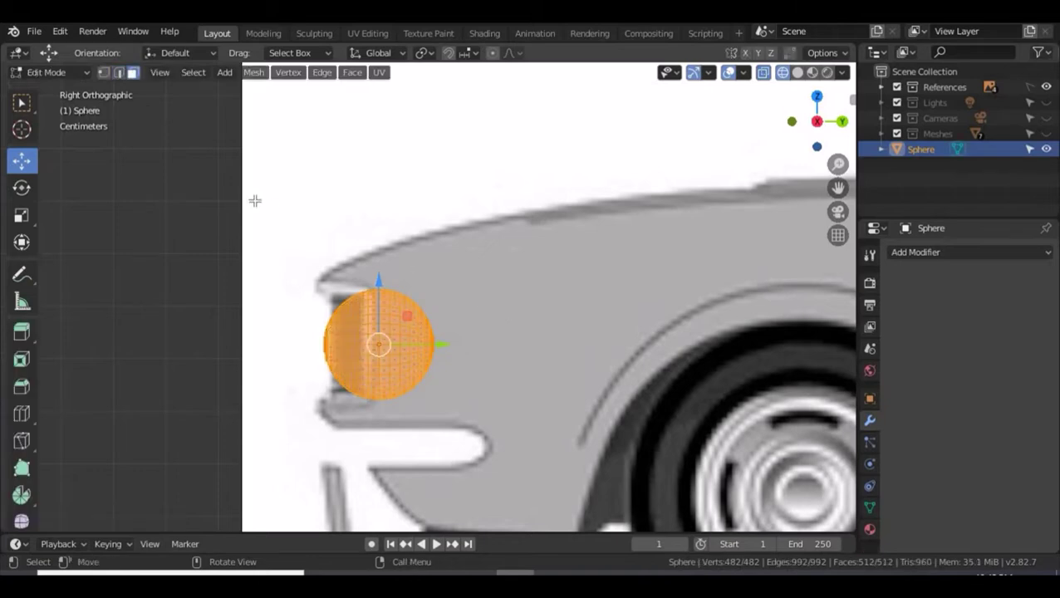
pyautogui.moveTo(255, 200); pyautogui.dragTo(375, 433)
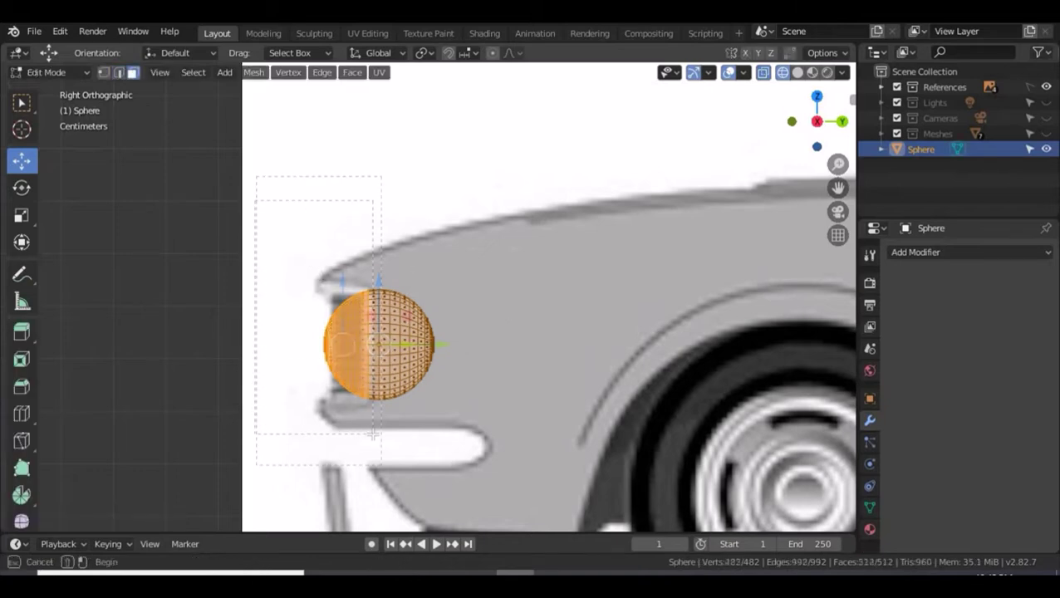
pyautogui.press('x')
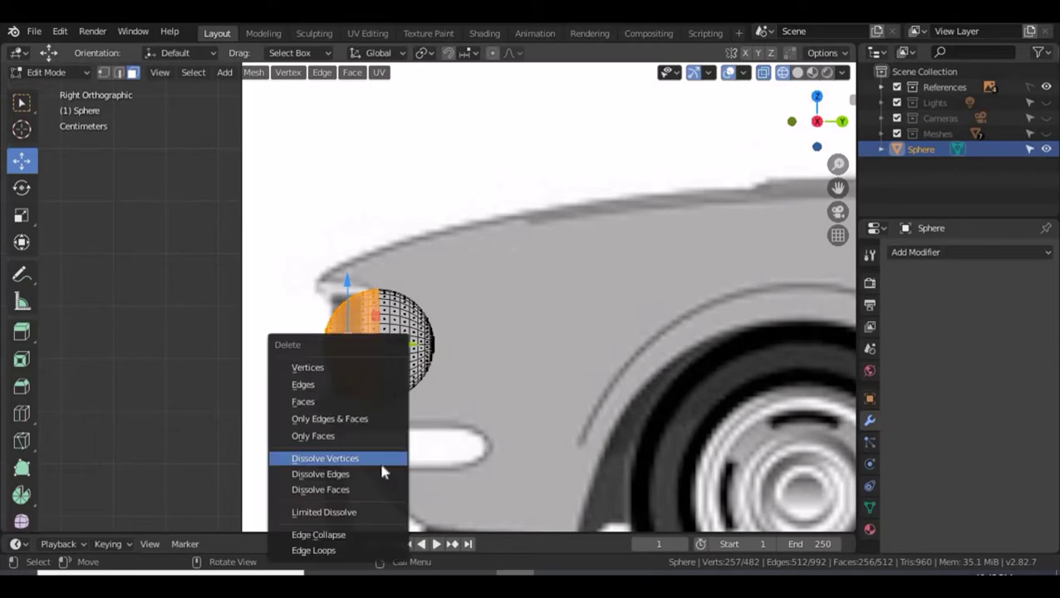
pyautogui.click(366, 404)
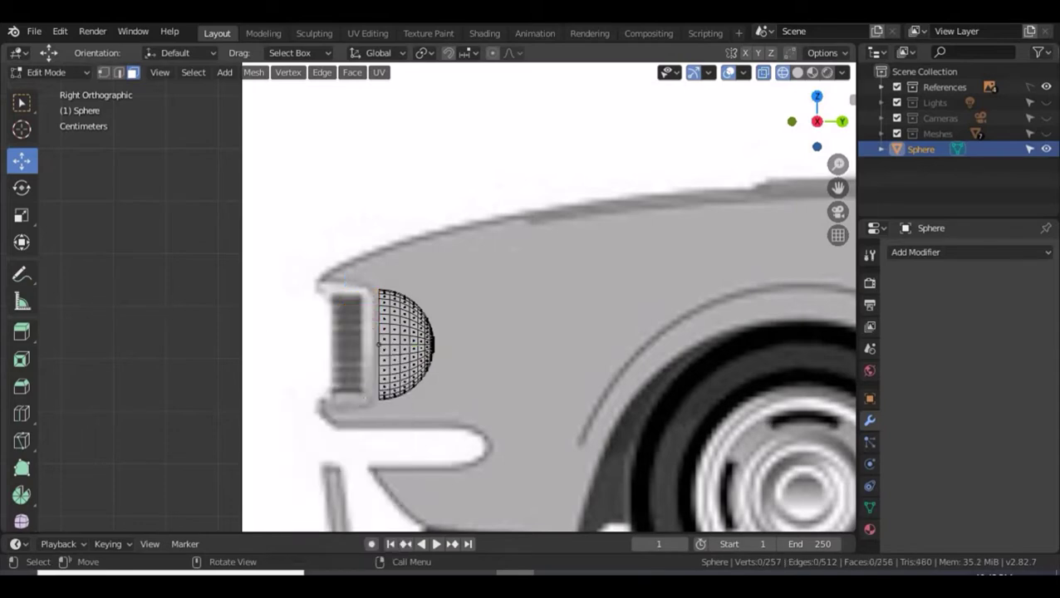
# Select the hemisphere's open rim vertices, and move the whole object sideways along X to the headlight in the front reference.
pyautogui.press('1')
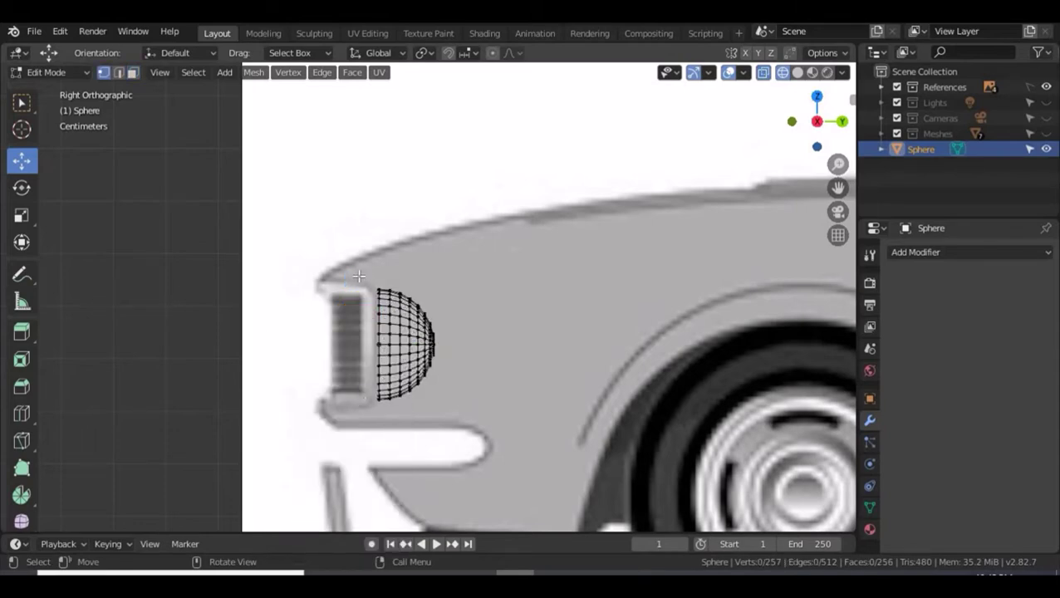
pyautogui.moveTo(355, 274); pyautogui.dragTo(379, 480)
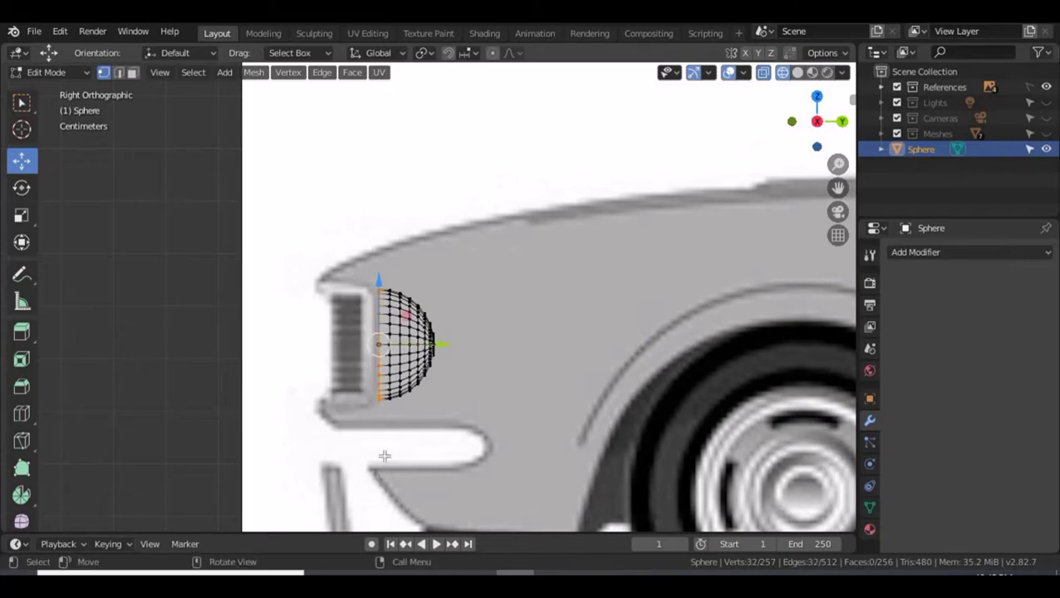
pyautogui.press('KP_1')
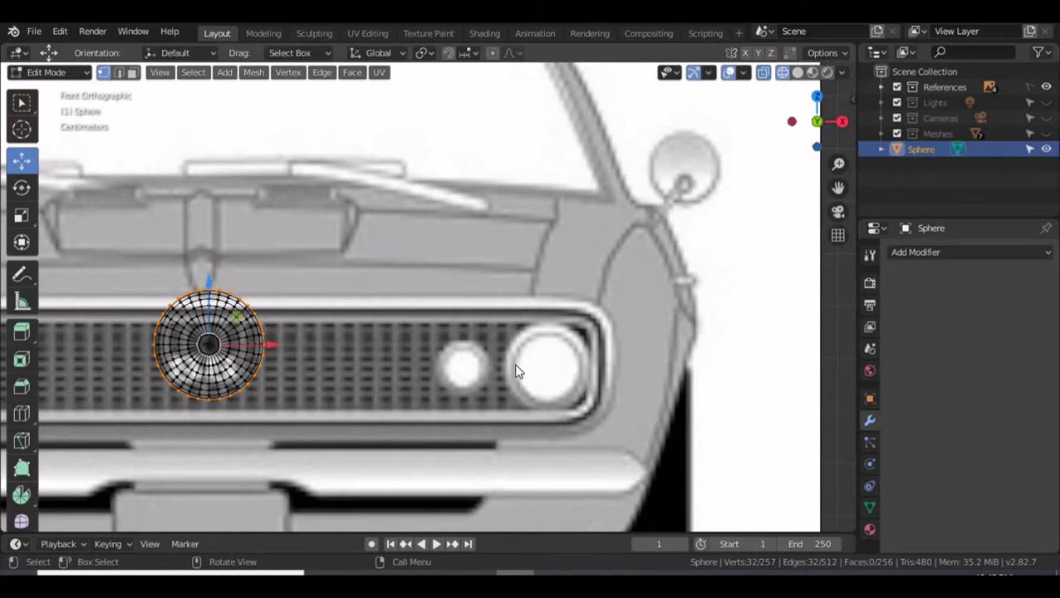
pyautogui.press('Tab')
pyautogui.moveTo(258, 342); pyautogui.dragTo(603, 368)
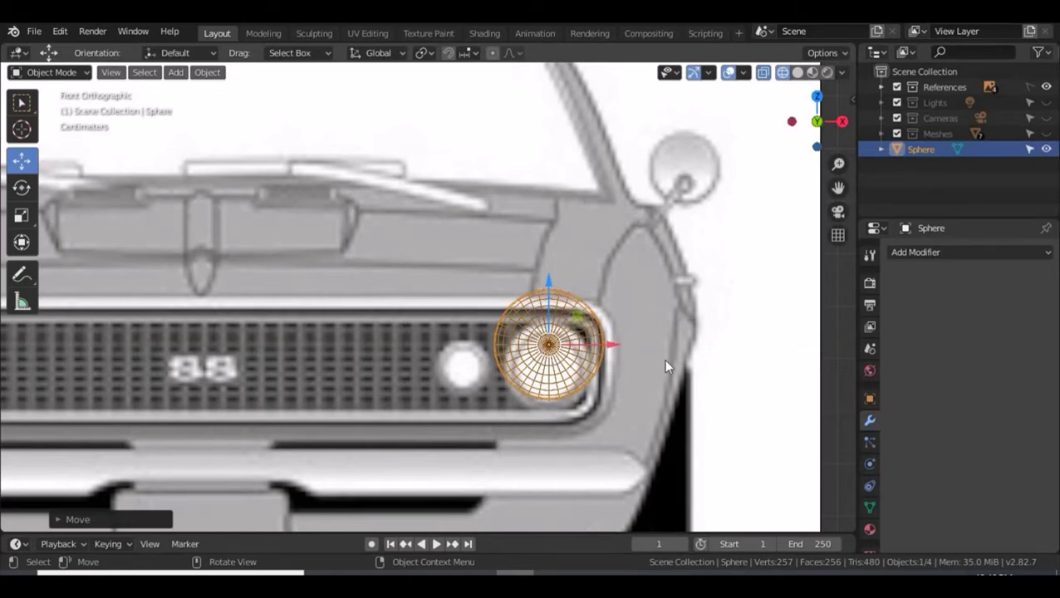
# Move the hemisphere slightly forward along Y so its open side sits just behind the grille in the side reference.
pyautogui.keyDown('shift'); pyautogui.moveTo(661, 355); pyautogui.dragTo(538, 289, button='middle'); pyautogui.keyUp('shift')
pyautogui.scroll(1, 533, 284)
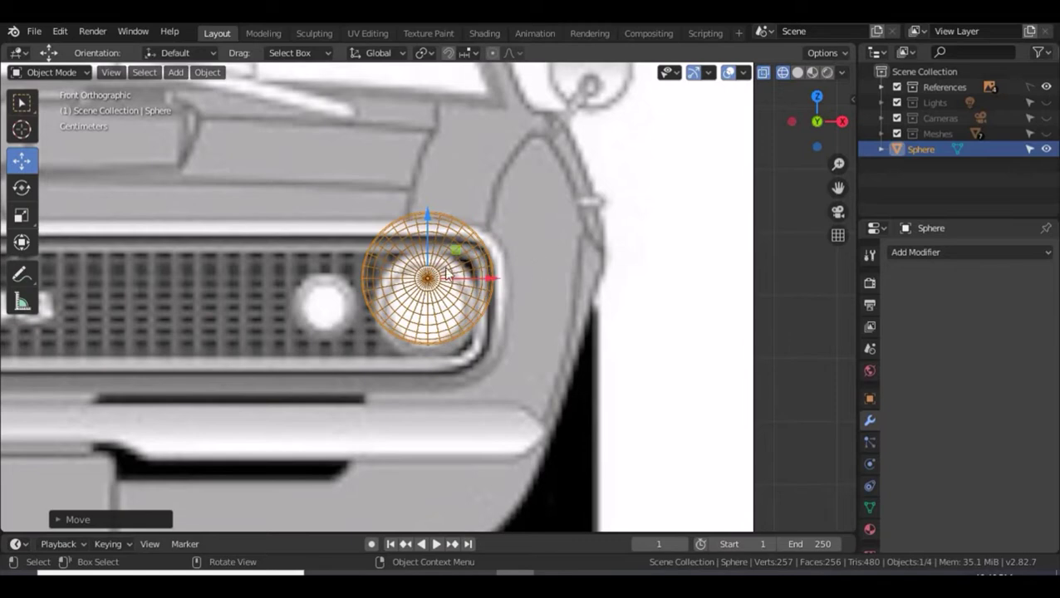
pyautogui.press('KP_3')
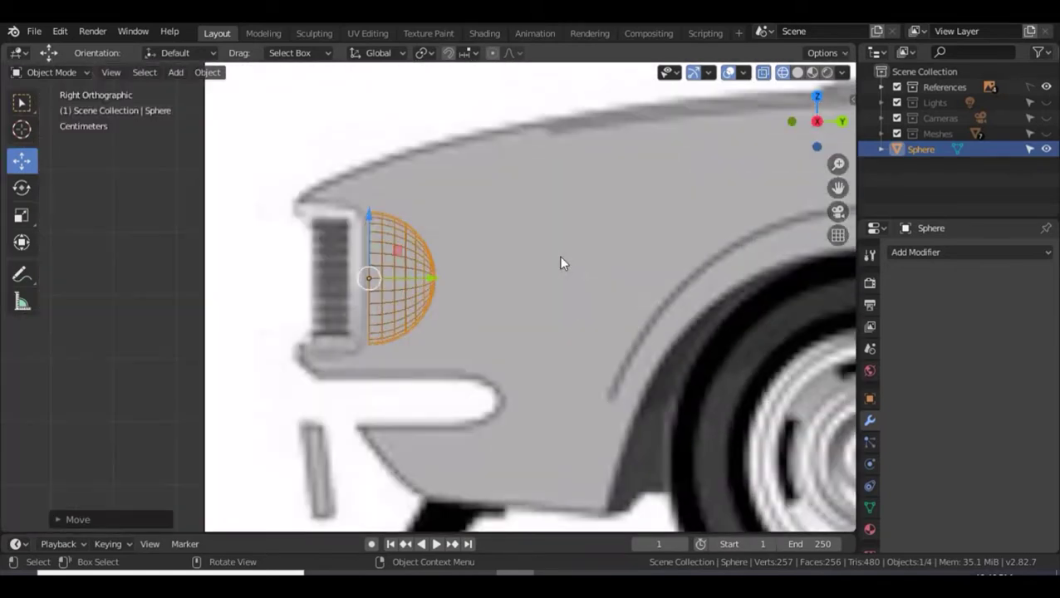
pyautogui.moveTo(405, 278)
pyautogui.mouseDown()
pyautogui.moveTo(390, 279)
pyautogui.moveTo(408, 280)
pyautogui.mouseUp()
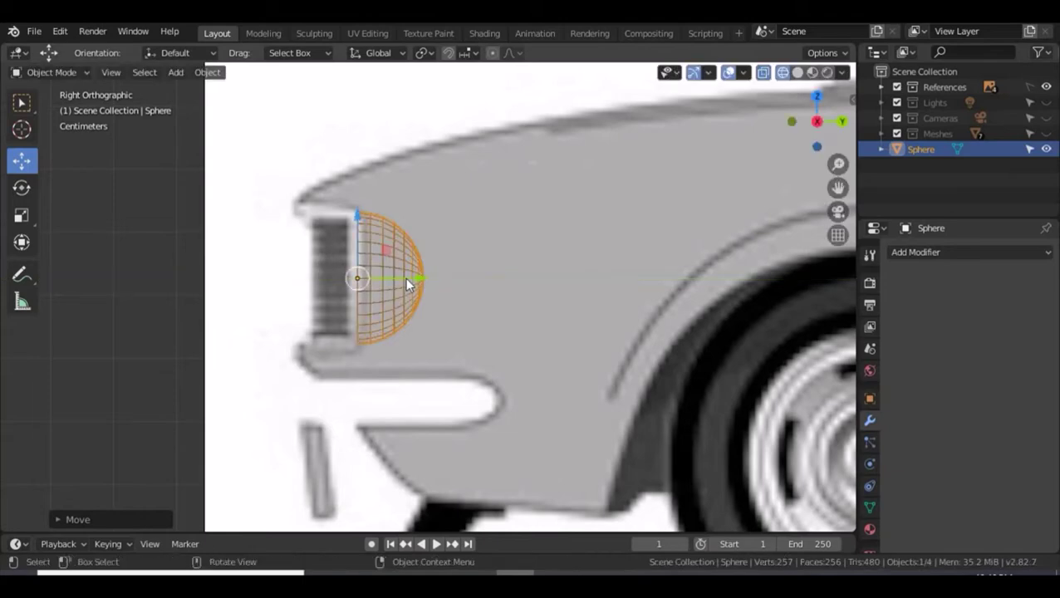
# Scale the hemisphere's open rim edge loop slightly in the front view, using solid display and edge selection.
pyautogui.press('KP_1')
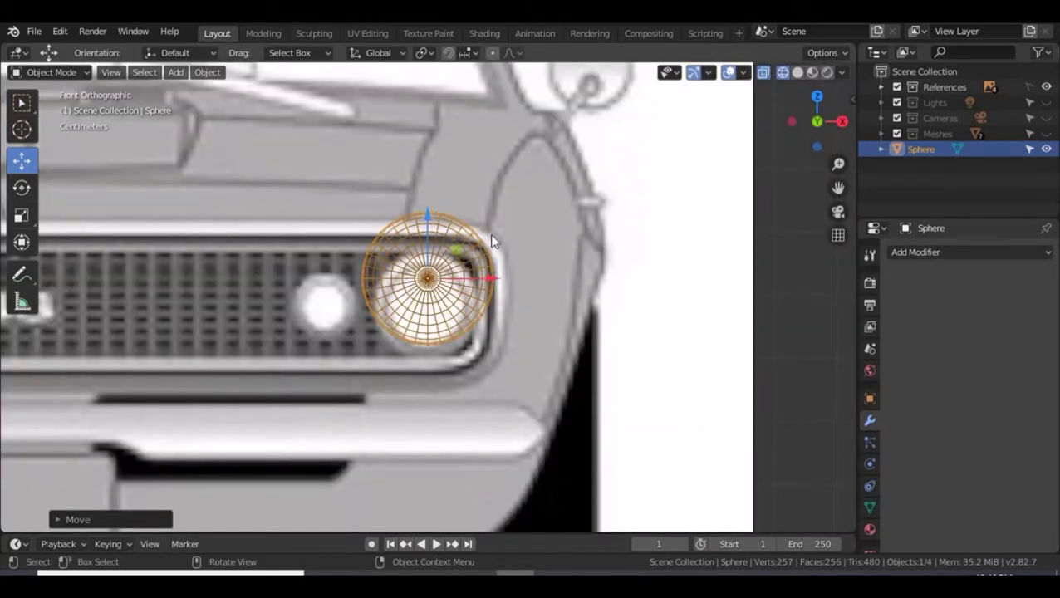
pyautogui.hotkey('shift', 'z')
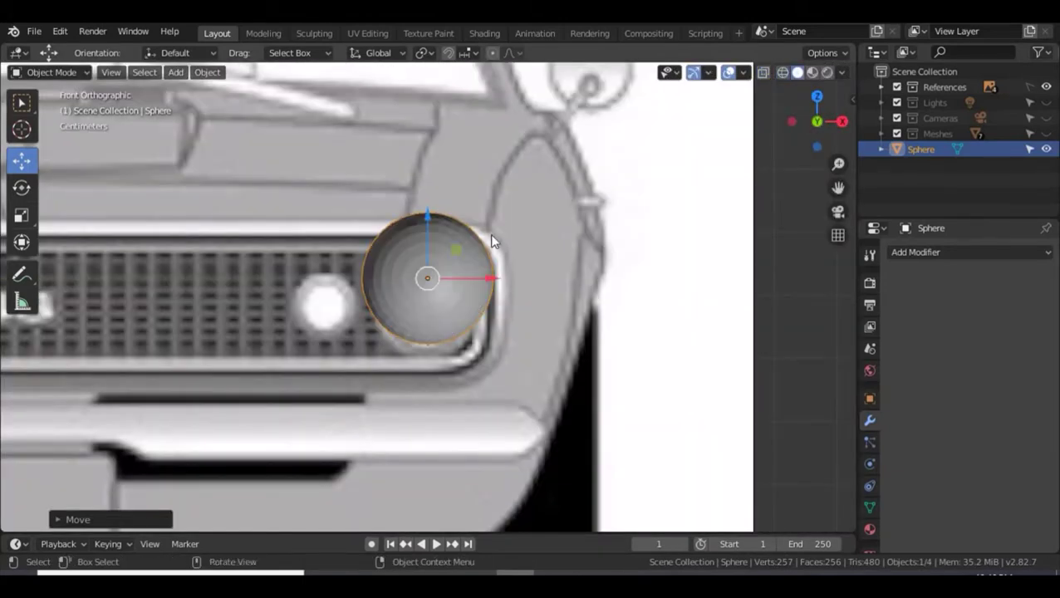
pyautogui.press('Tab')
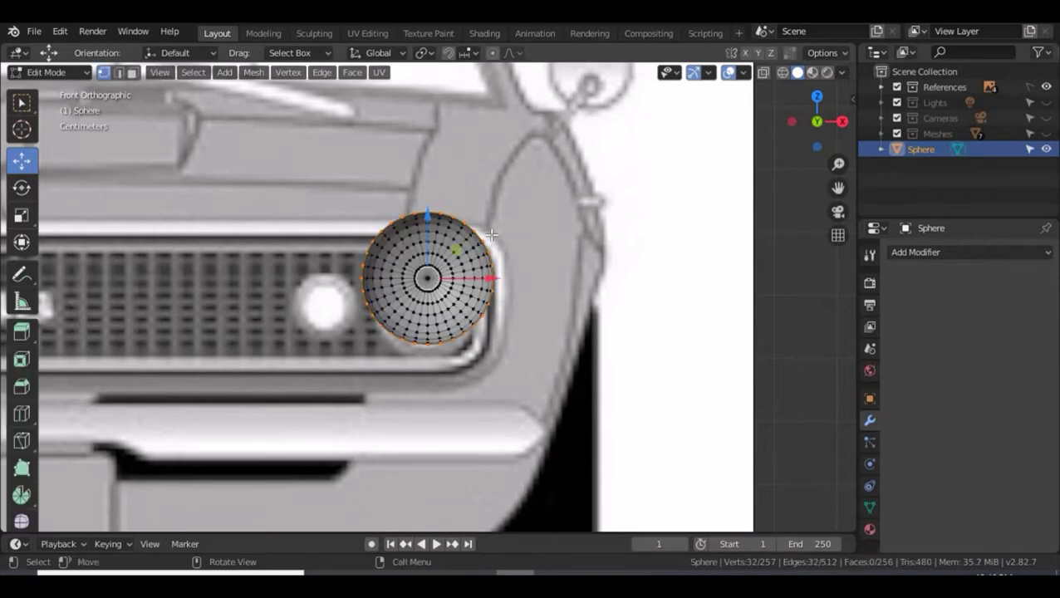
pyautogui.press('2')
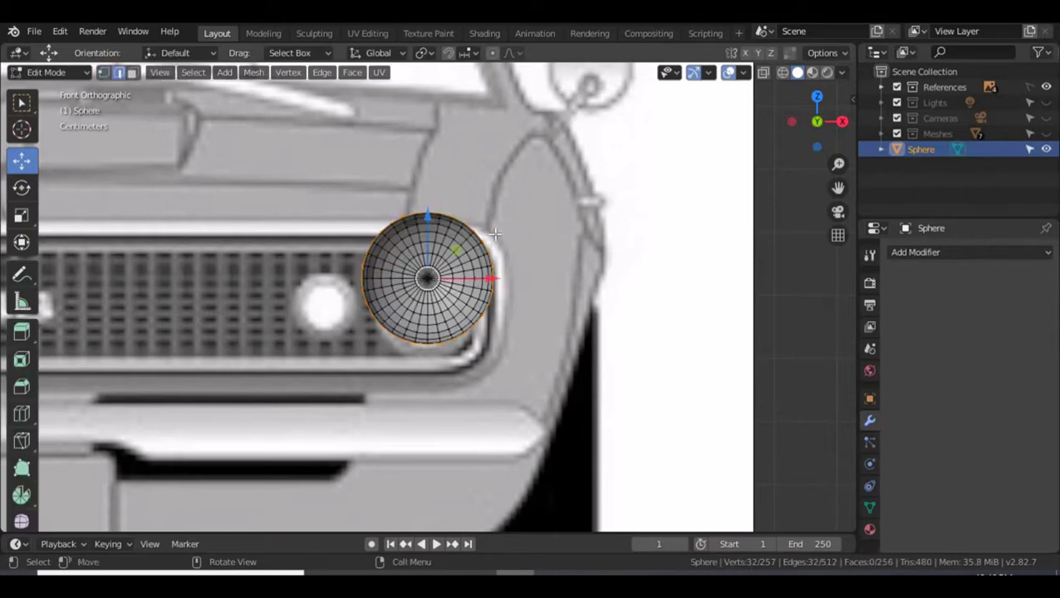
pyautogui.moveTo(492, 236); pyautogui.dragTo(395, 241, button='middle')
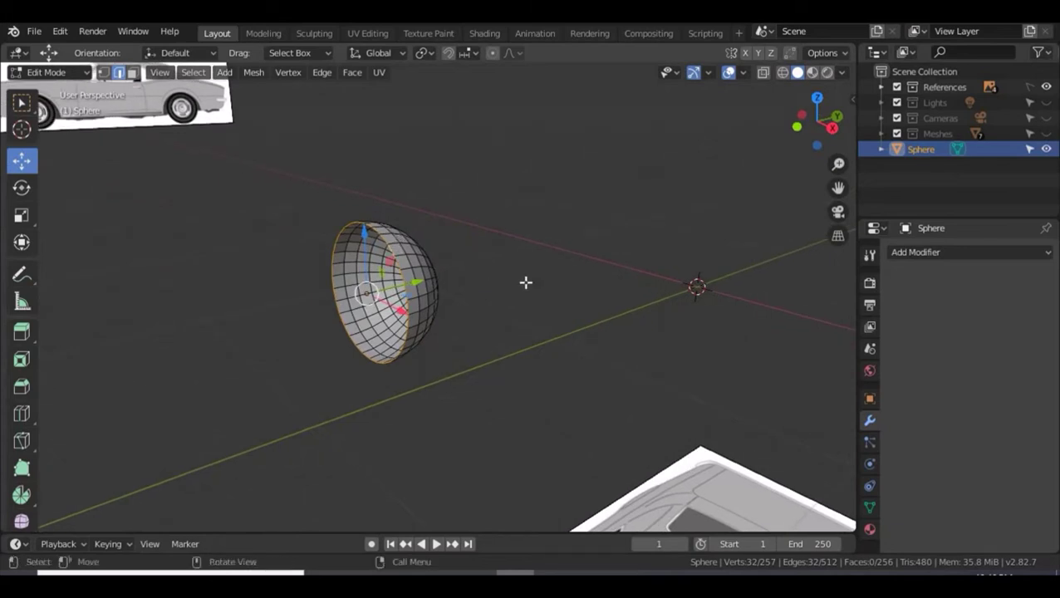
pyautogui.press('KP_3')
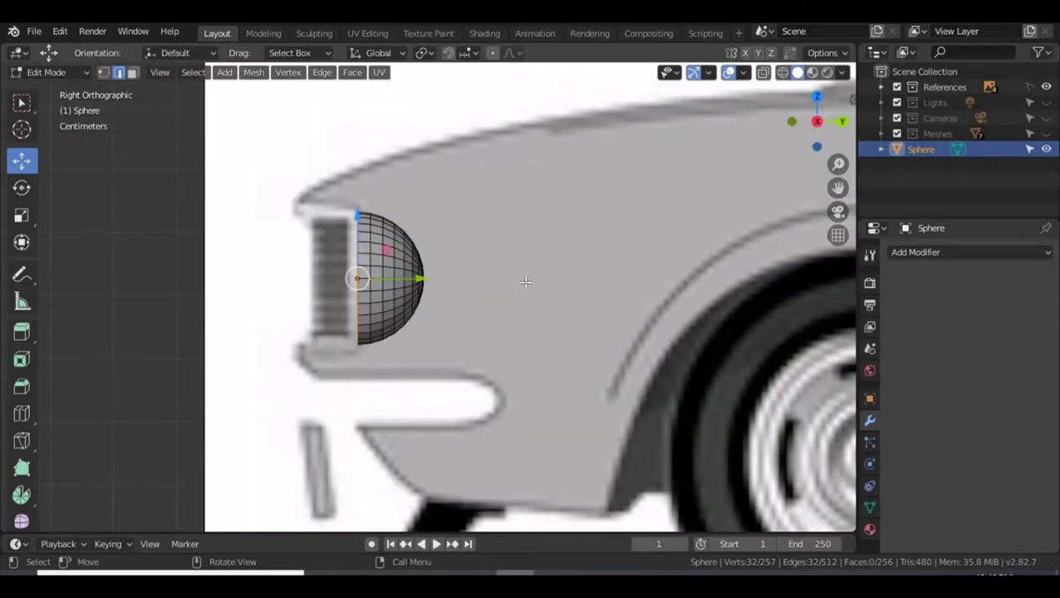
pyautogui.press('KP_1')
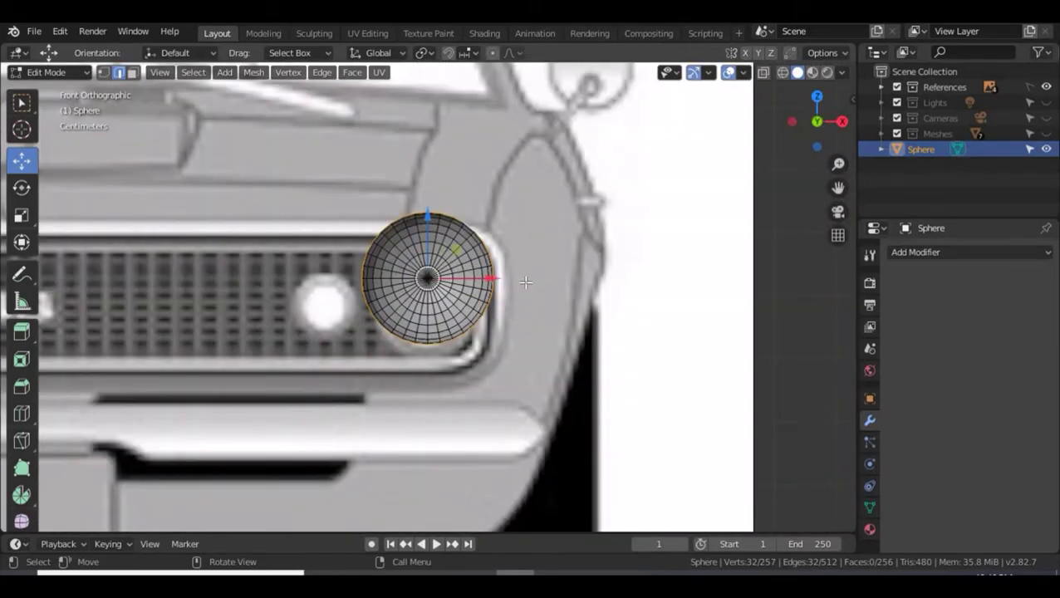
pyautogui.click(22, 215)
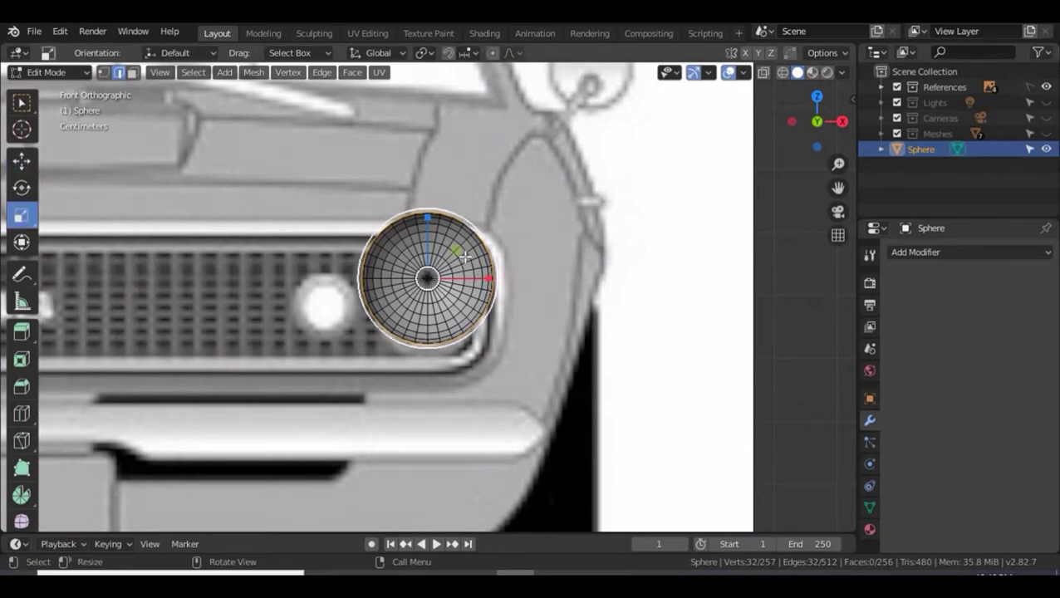
pyautogui.moveTo(466, 257); pyautogui.dragTo(457, 256)
pyautogui.press('KP_3')
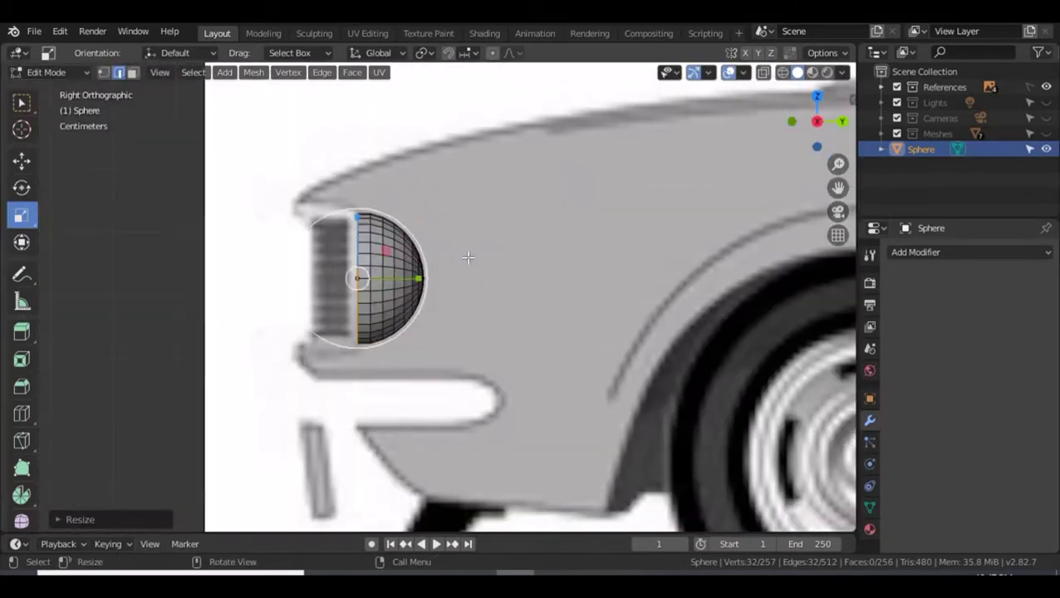
# Move the hemisphere's open rim edge loop forward along Y, extending a short straight collar over the rear of the grille.
pyautogui.click(22, 160)
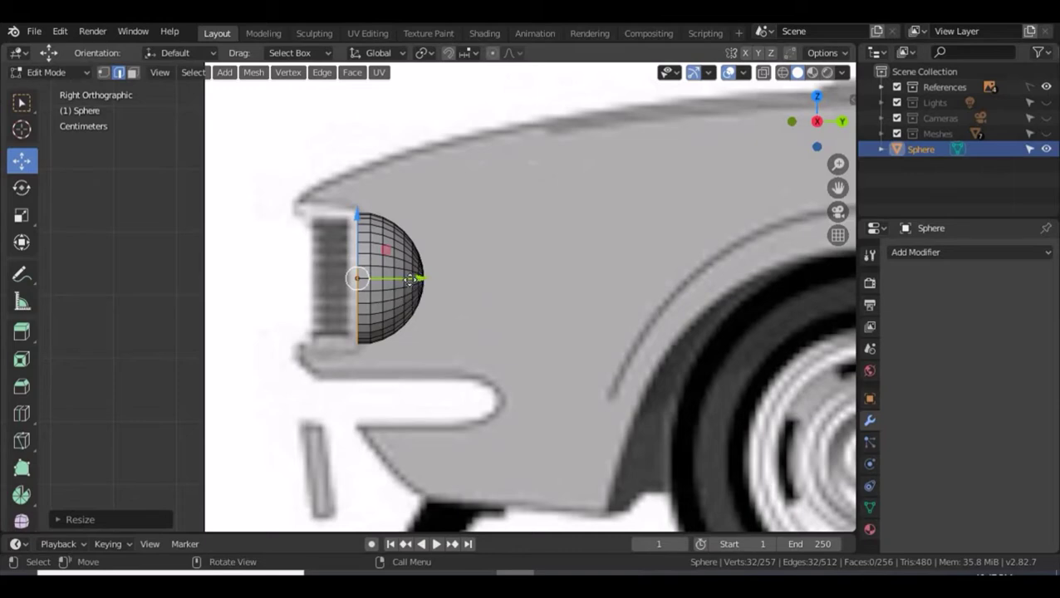
pyautogui.moveTo(410, 279); pyautogui.dragTo(391, 279)
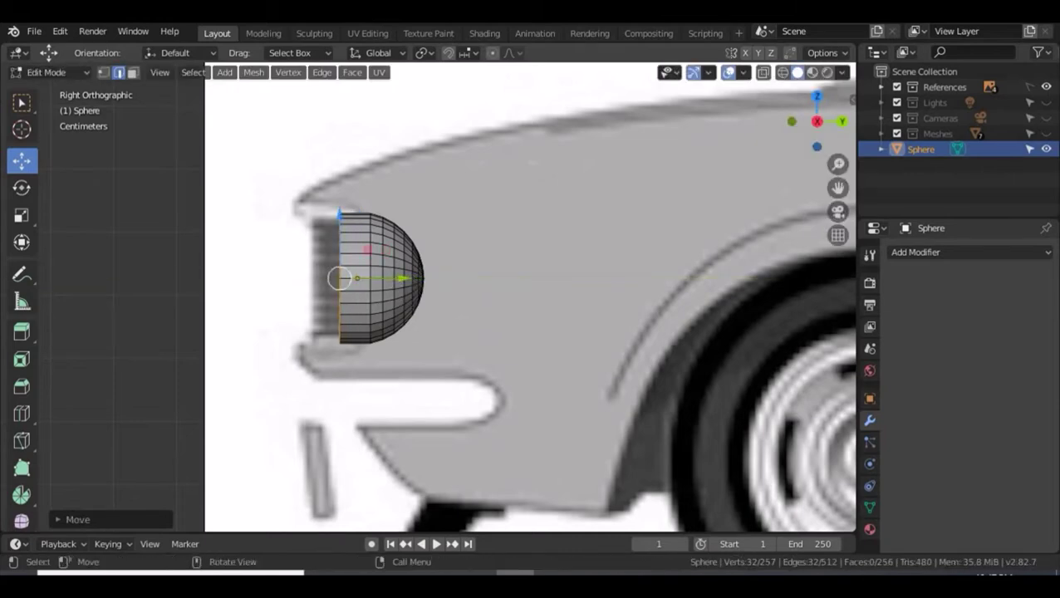
# Select all domed faces behind the straight front collar, duplicate them in place, and separate the copy into its own object.
pyautogui.press('3')
pyautogui.moveTo(476, 328); pyautogui.dragTo(380, 198)
pyautogui.hotkey('alt', 'z')
pyautogui.moveTo(453, 368); pyautogui.dragTo(364, 160)
pyautogui.moveTo(438, 269); pyautogui.dragTo(437, 269)
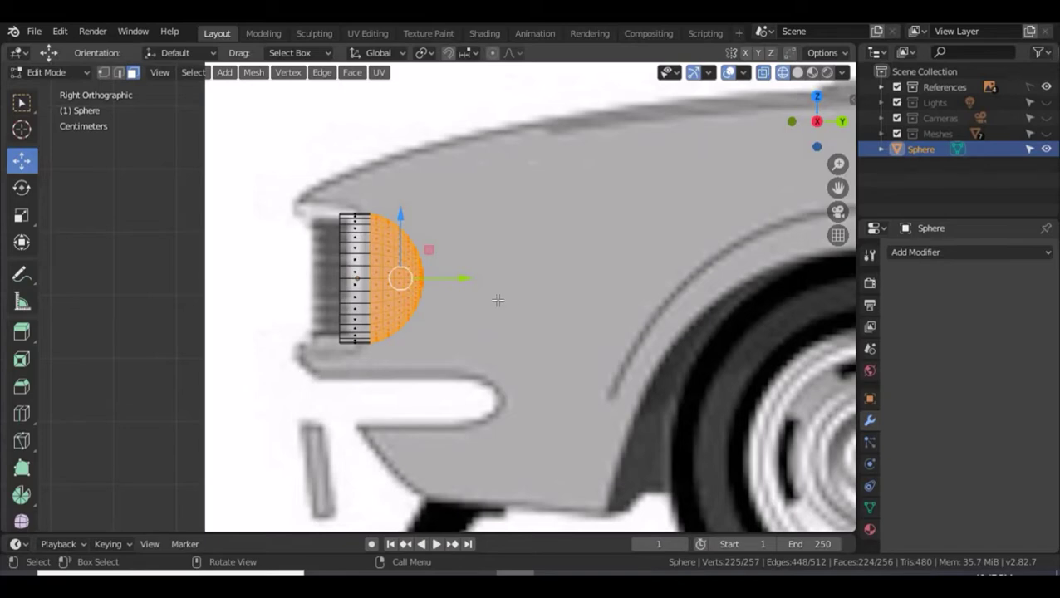
pyautogui.press('e')
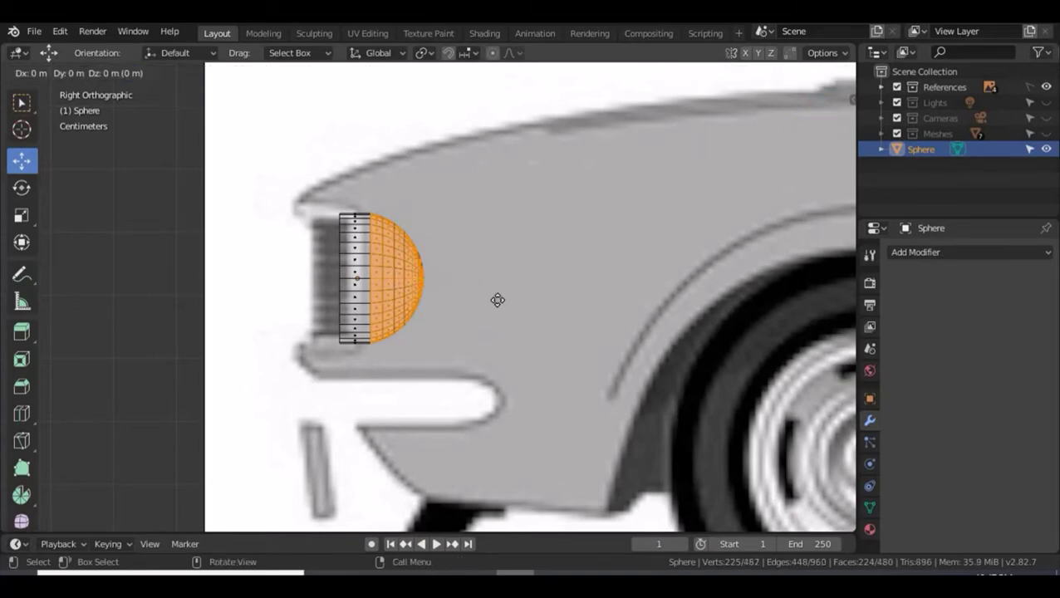
pyautogui.rightClick(497, 300)
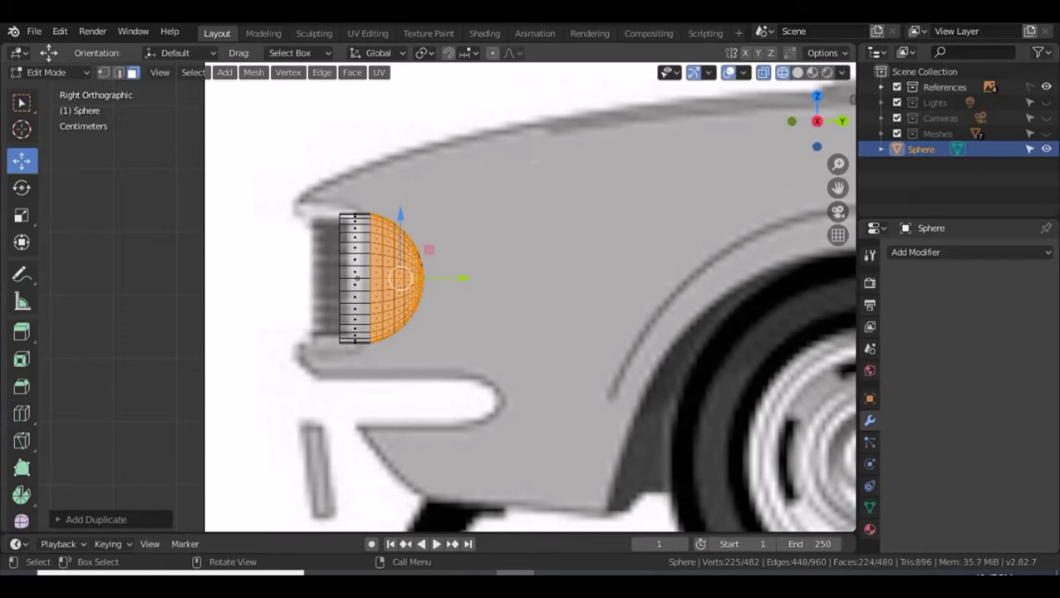
pyautogui.press('p')
pyautogui.click(498, 302)
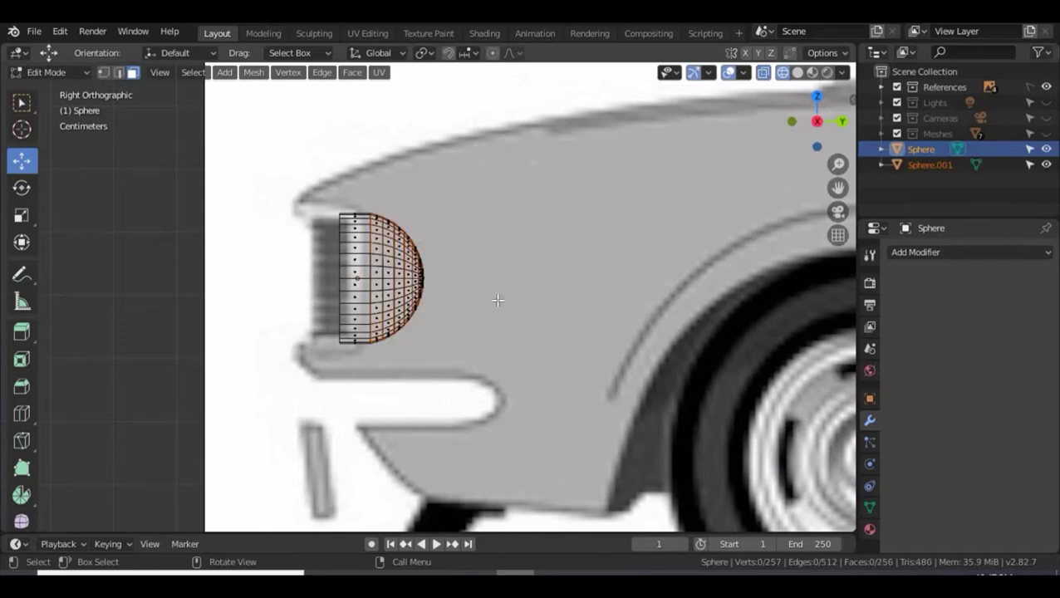
# In Object Mode with solid display, move the separated dome along Y to a clear spot ahead of the car's nose.
pyautogui.hotkey('shift', 'z')
pyautogui.press('Tab')
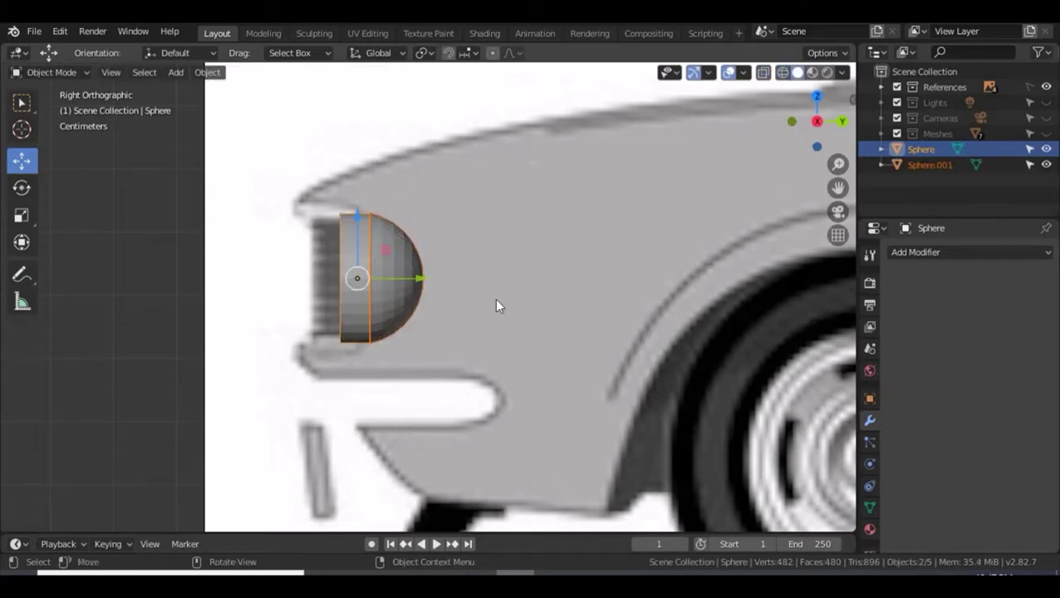
pyautogui.click(412, 262)
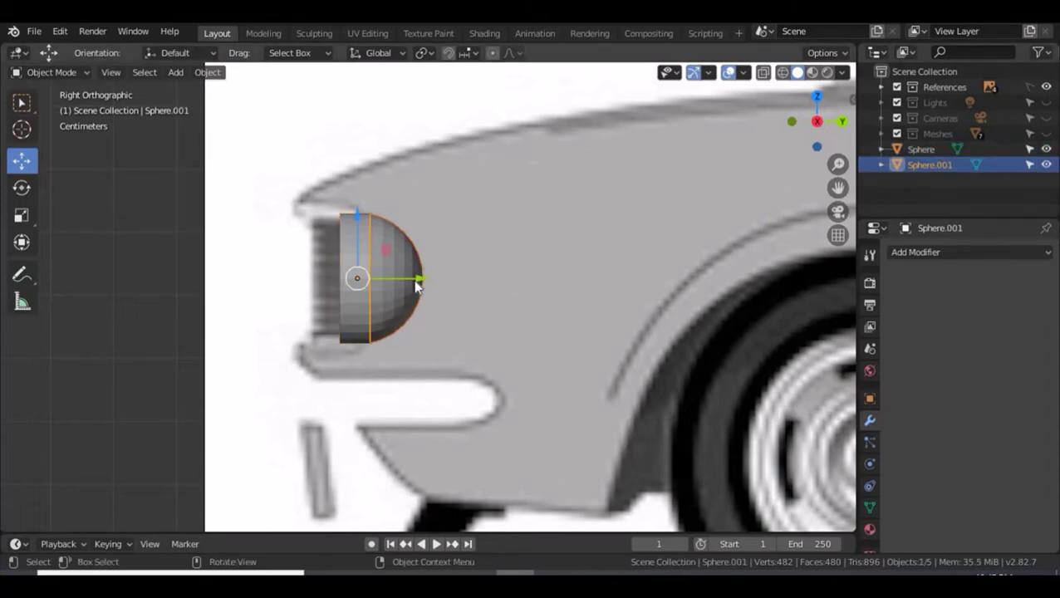
pyautogui.moveTo(417, 285); pyautogui.dragTo(292, 276)
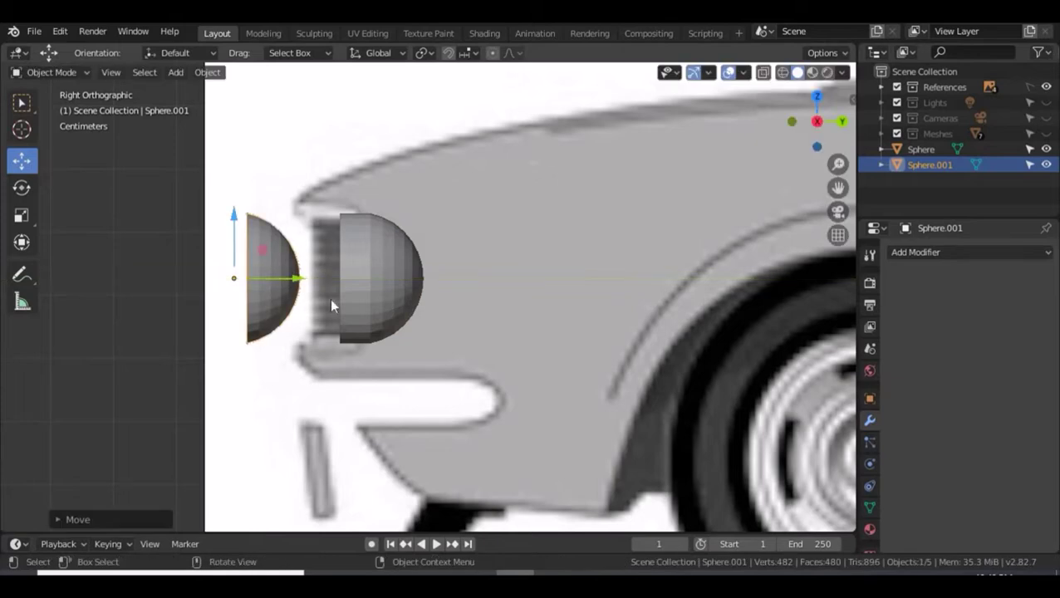
pyautogui.click(24, 218)
pyautogui.moveTo(292, 278); pyautogui.dragTo(260, 277)
pyautogui.hotkey('ctrl', 'z')
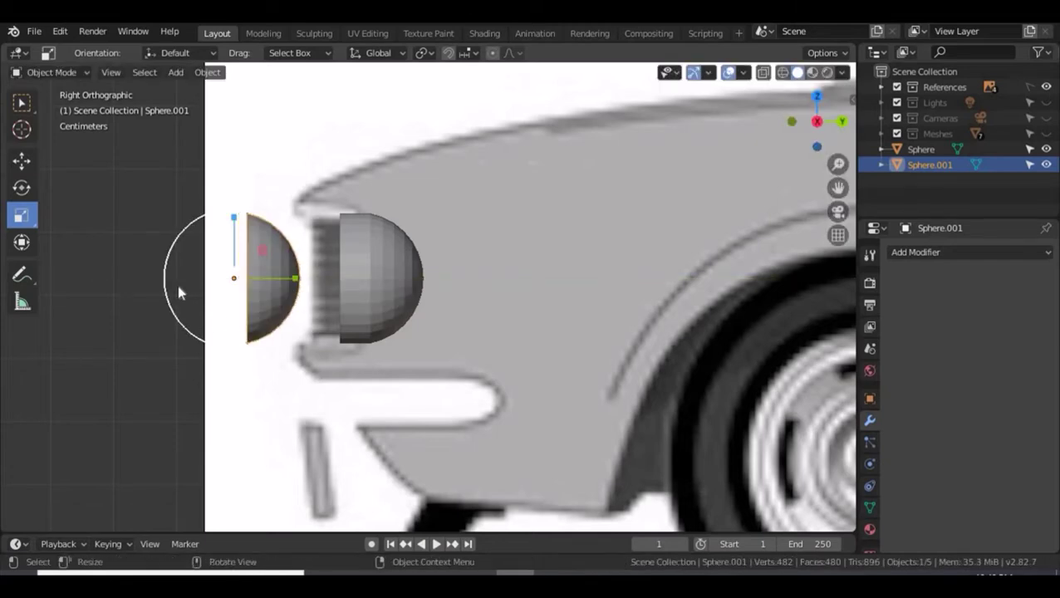
# Dissolve the first edge loop behind the open rim of the separated dome.
pyautogui.click(147, 218)
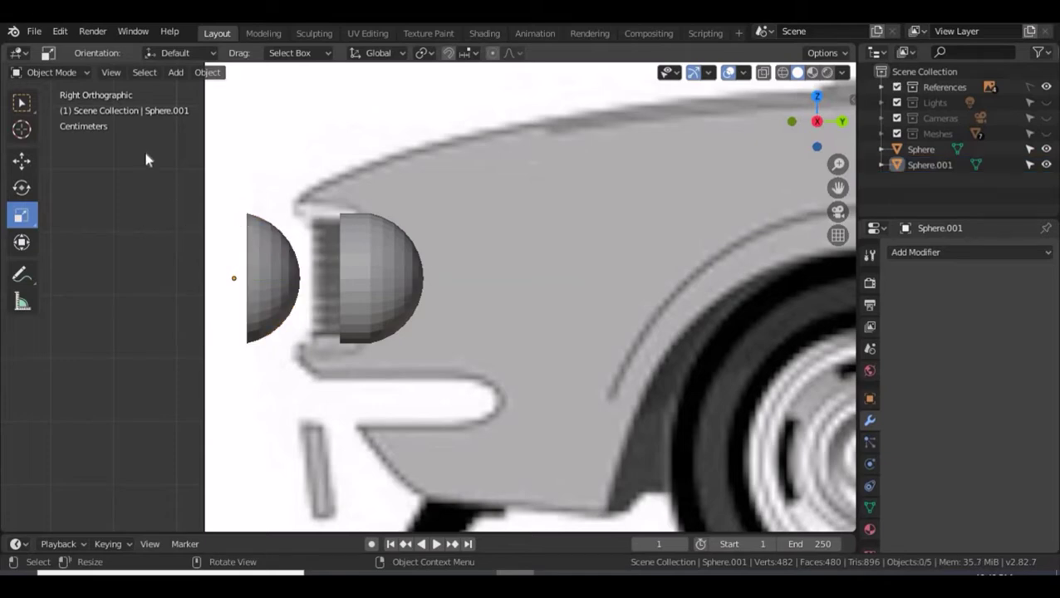
pyautogui.press('Tab')
pyautogui.moveTo(205, 158); pyautogui.dragTo(256, 387)
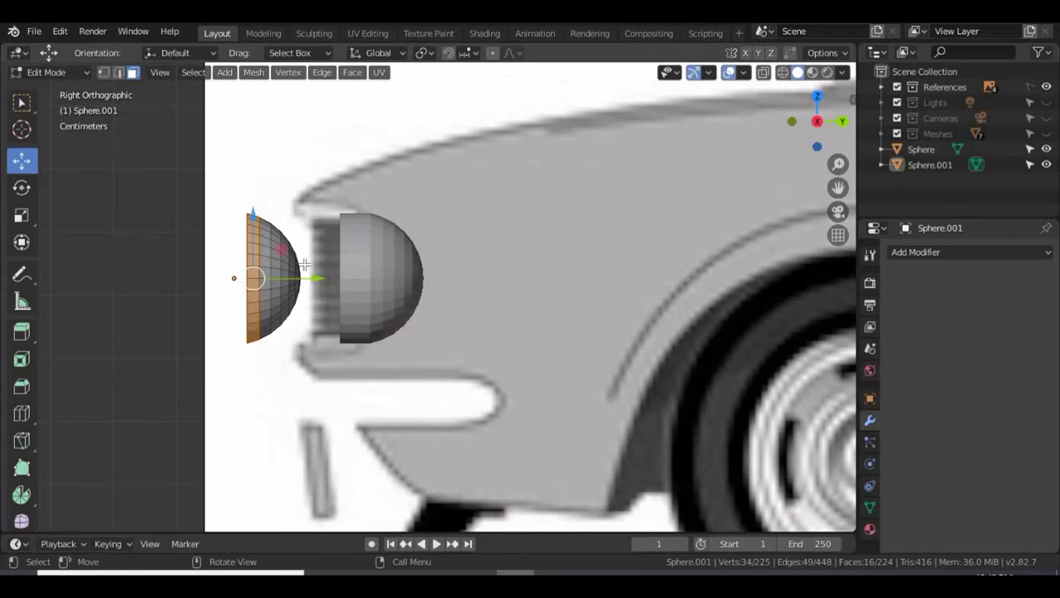
pyautogui.click(298, 169)
pyautogui.scroll(2, 293, 200)
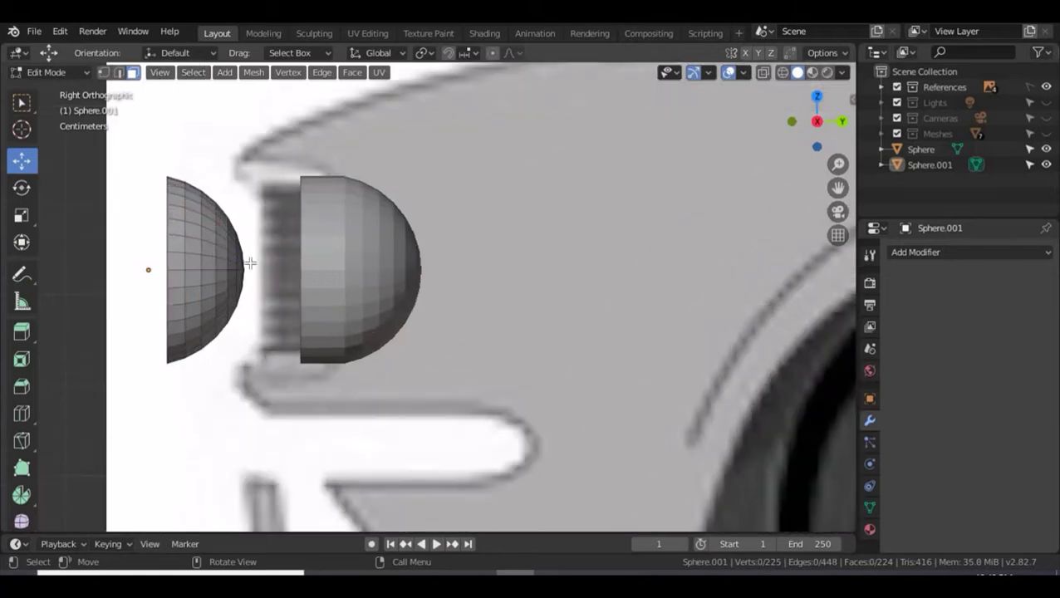
pyautogui.scroll(2, 320, 286)
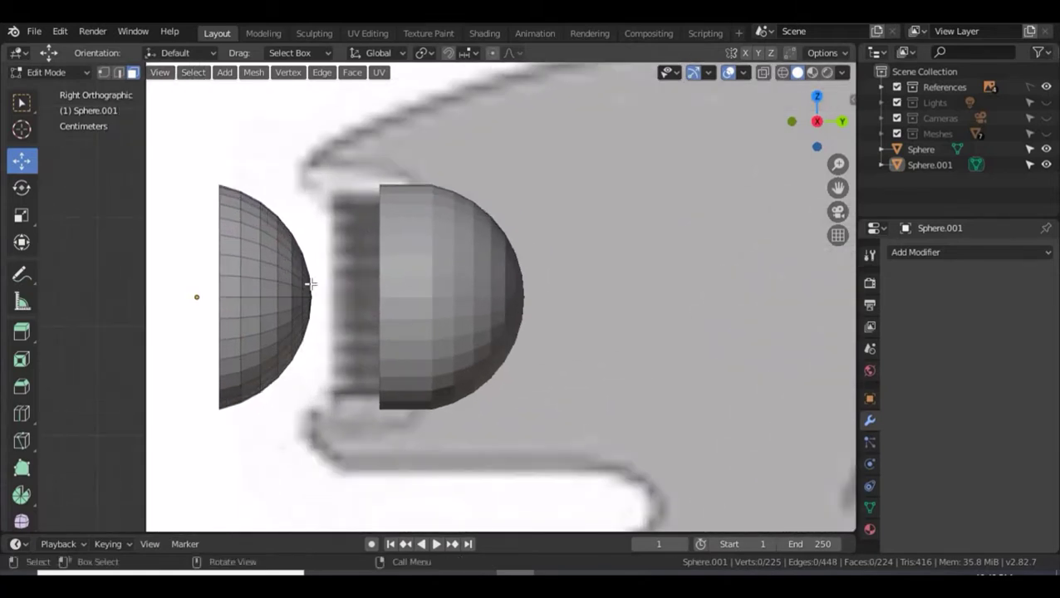
pyautogui.press('2')
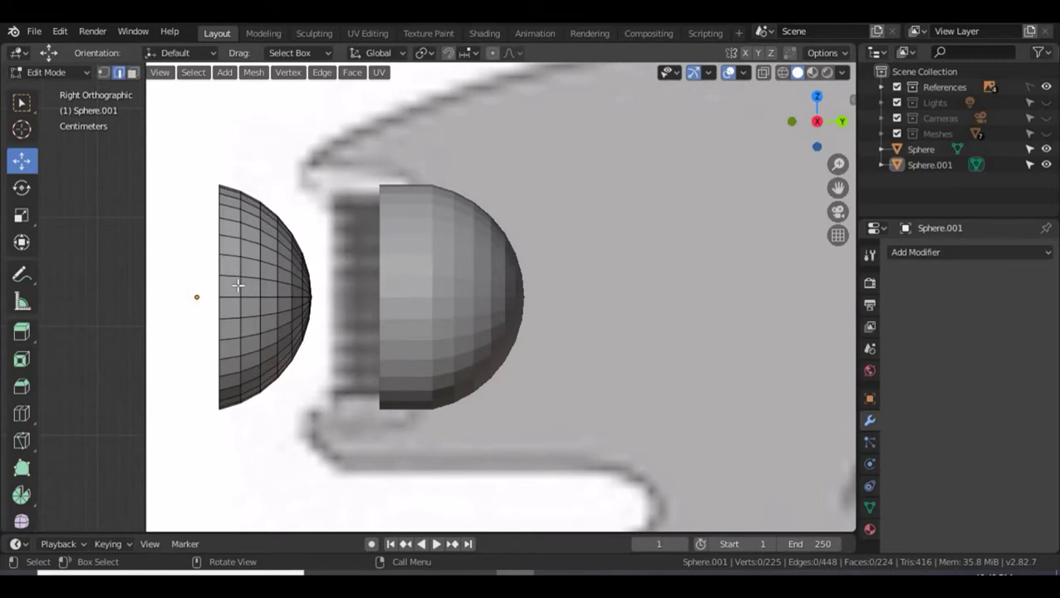
pyautogui.keyDown('alt'); pyautogui.click(239, 288); pyautogui.keyUp('alt')
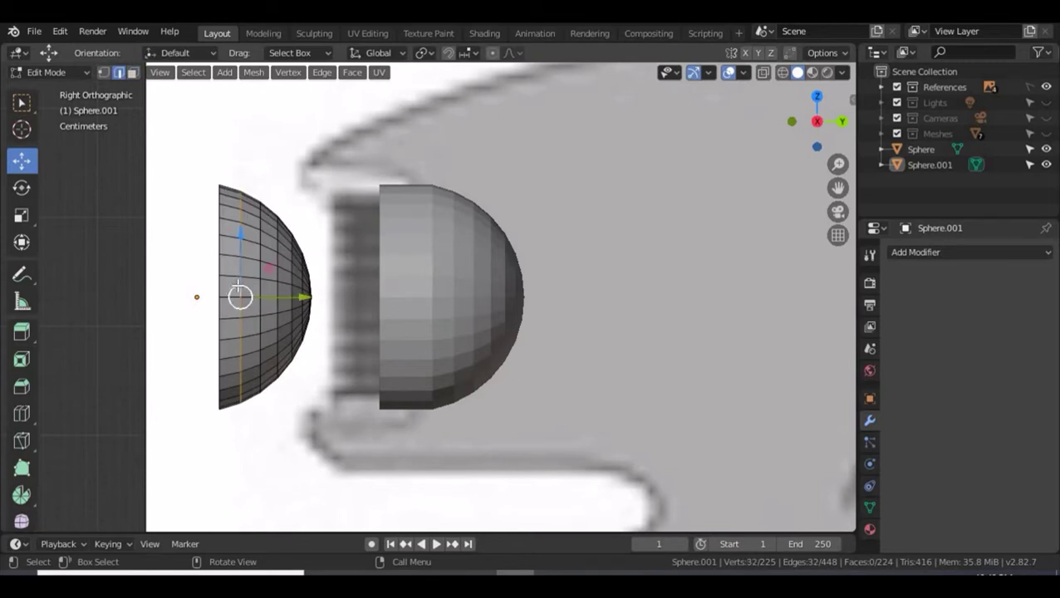
pyautogui.press('x')
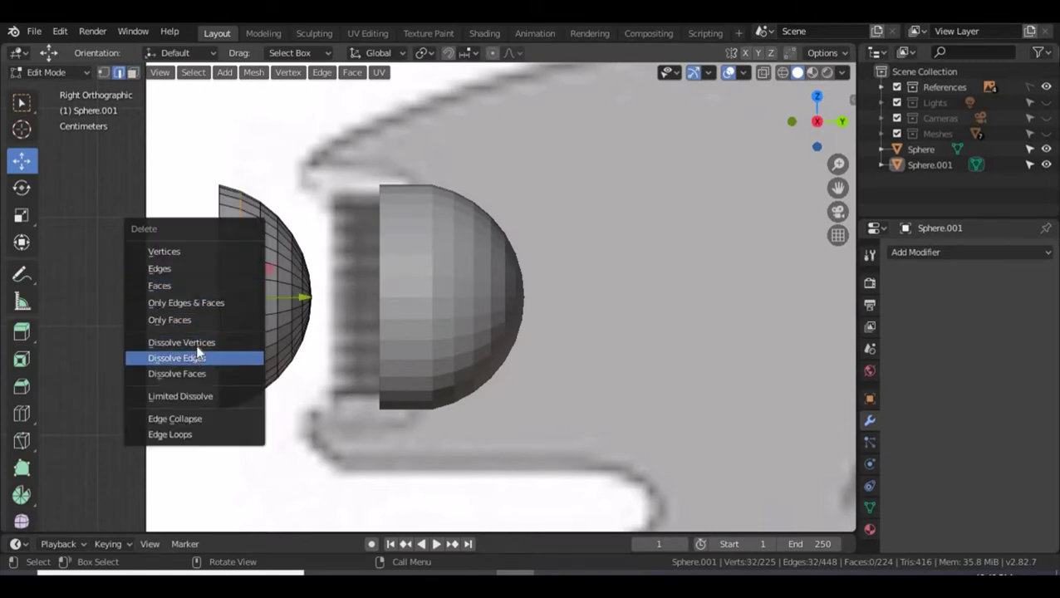
pyautogui.click(197, 356)
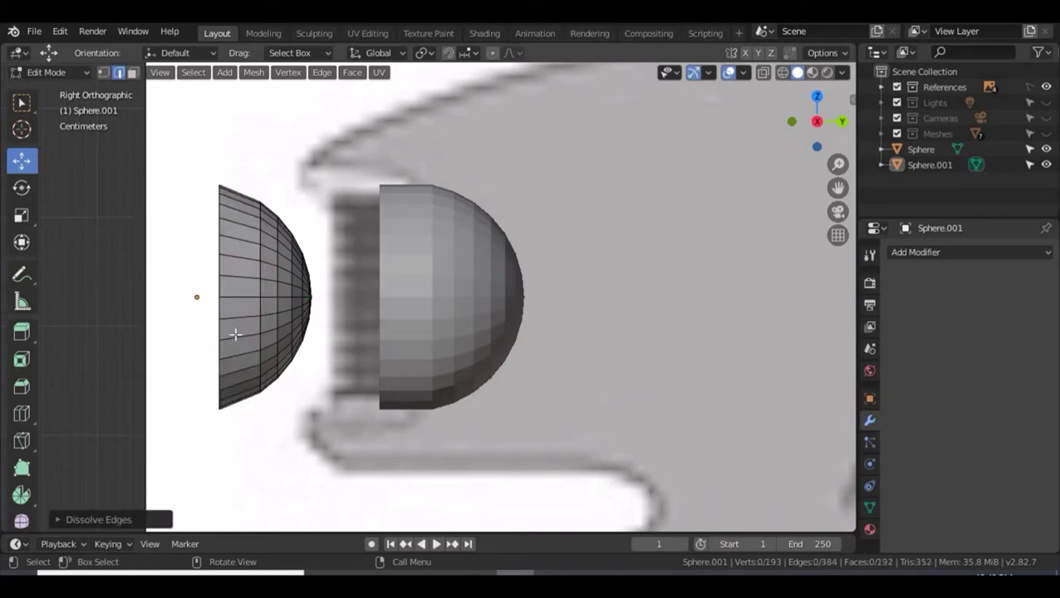
# Dissolve two more alternate edge loops toward the tip of the separated dome.
pyautogui.keyDown('alt'); pyautogui.click(278, 279); pyautogui.keyUp('alt')
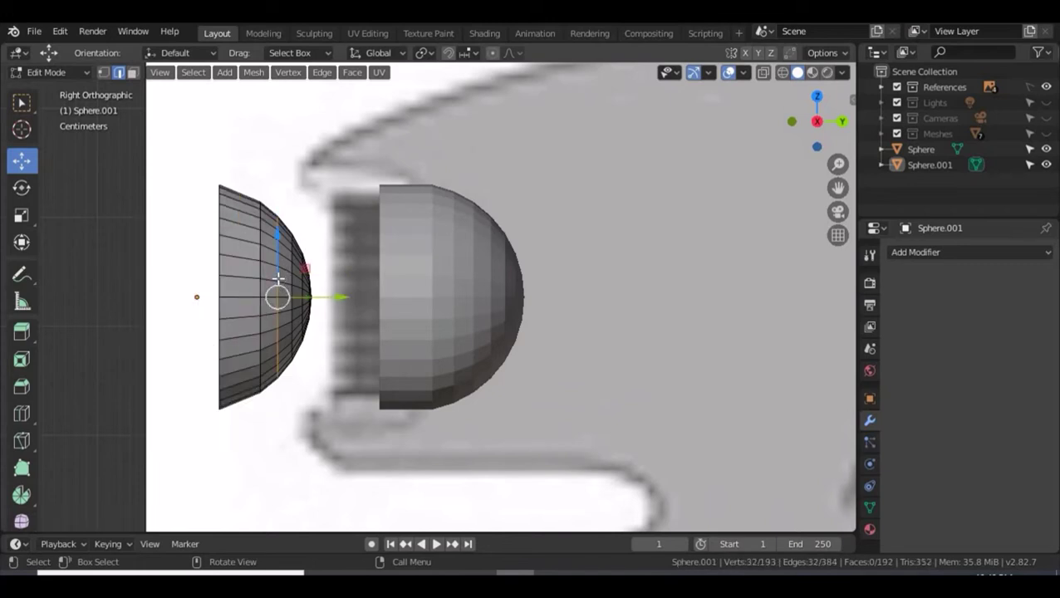
pyautogui.press('x')
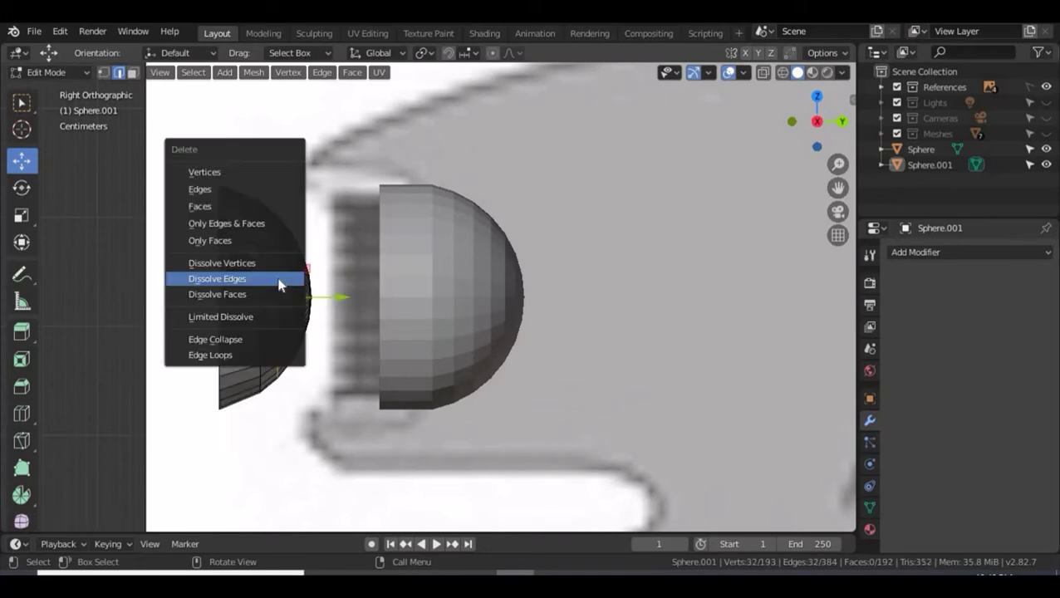
pyautogui.click(279, 284)
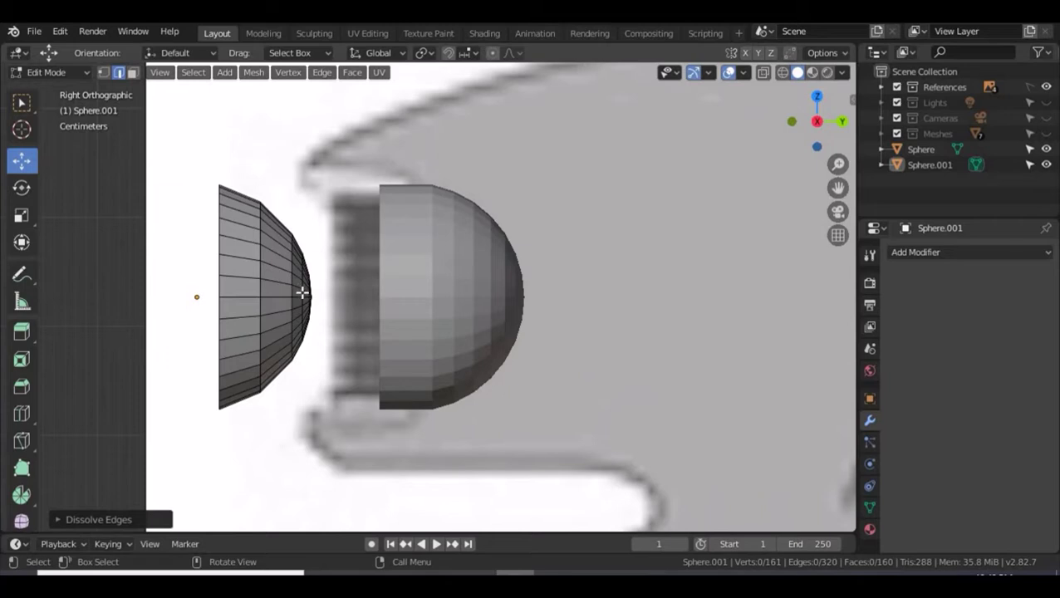
pyautogui.keyDown('alt'); pyautogui.click(303, 294); pyautogui.keyUp('alt')
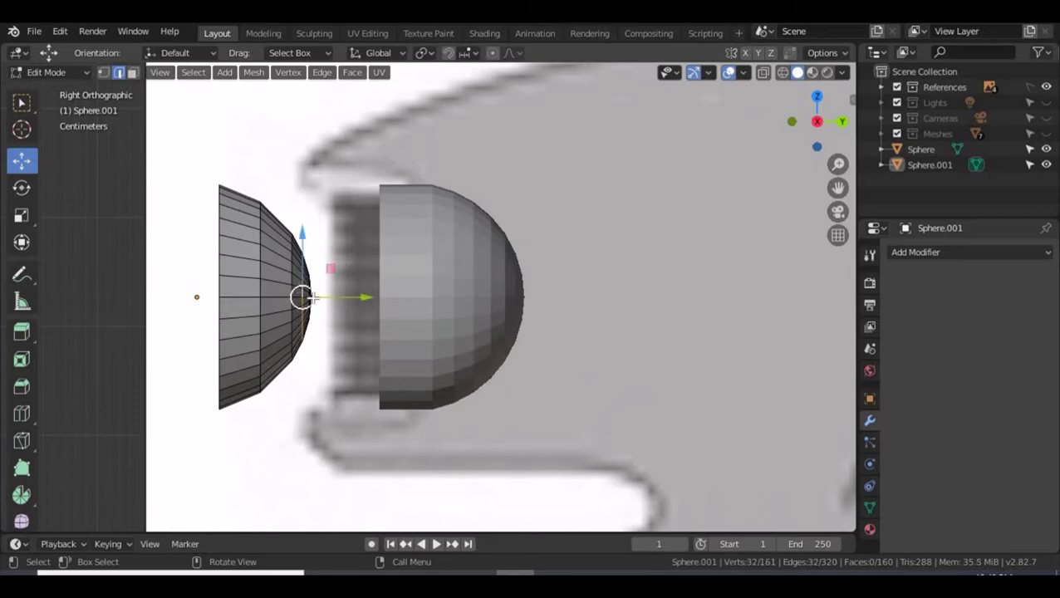
pyautogui.press('x')
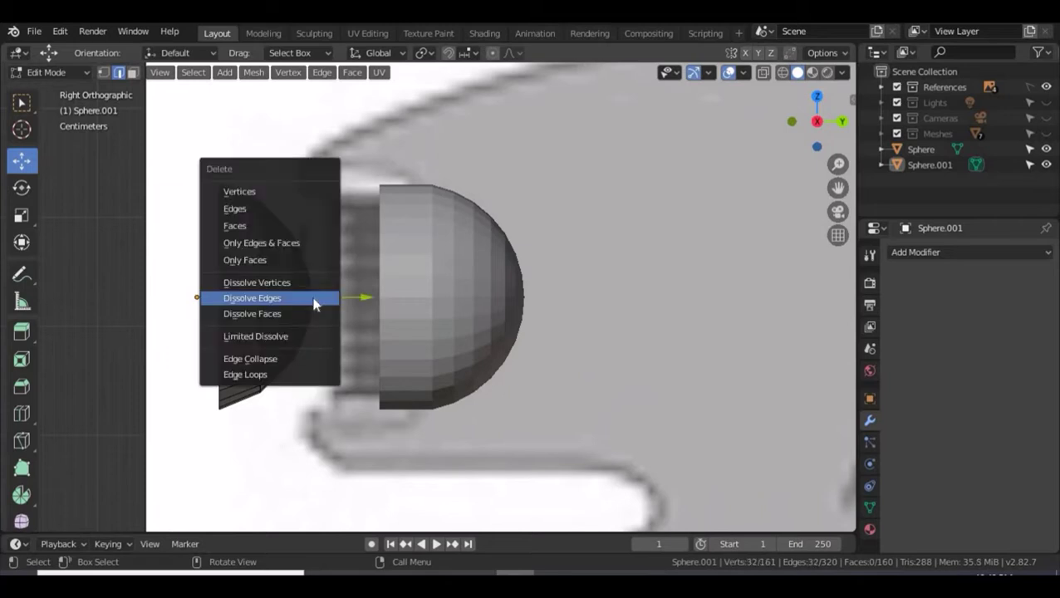
pyautogui.click(274, 301)
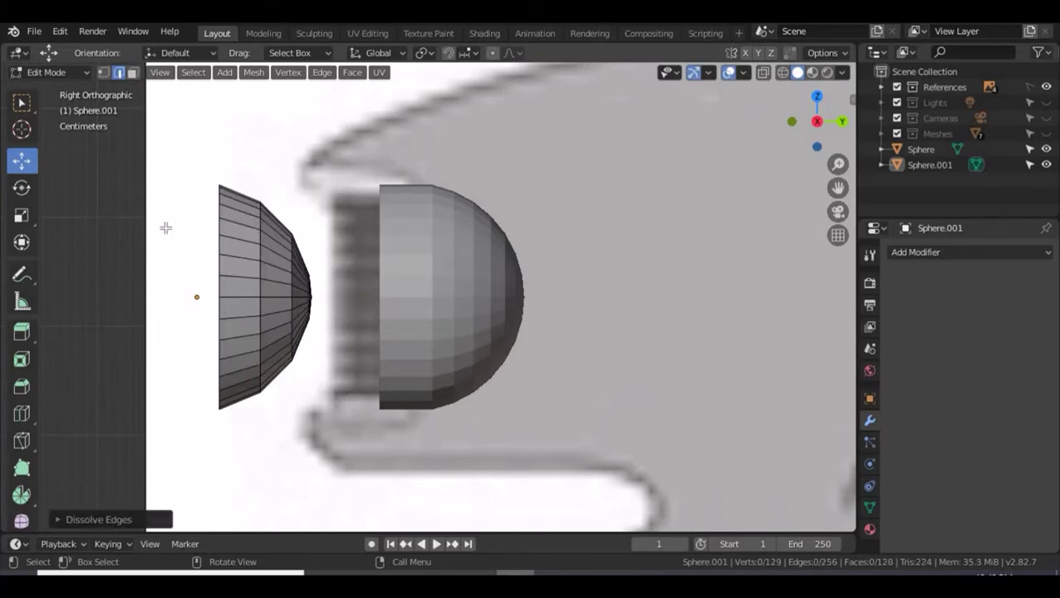
# Scale the separated dome down along Y in Object Mode to about half its depth, making a shallow lens.
pyautogui.click(22, 217)
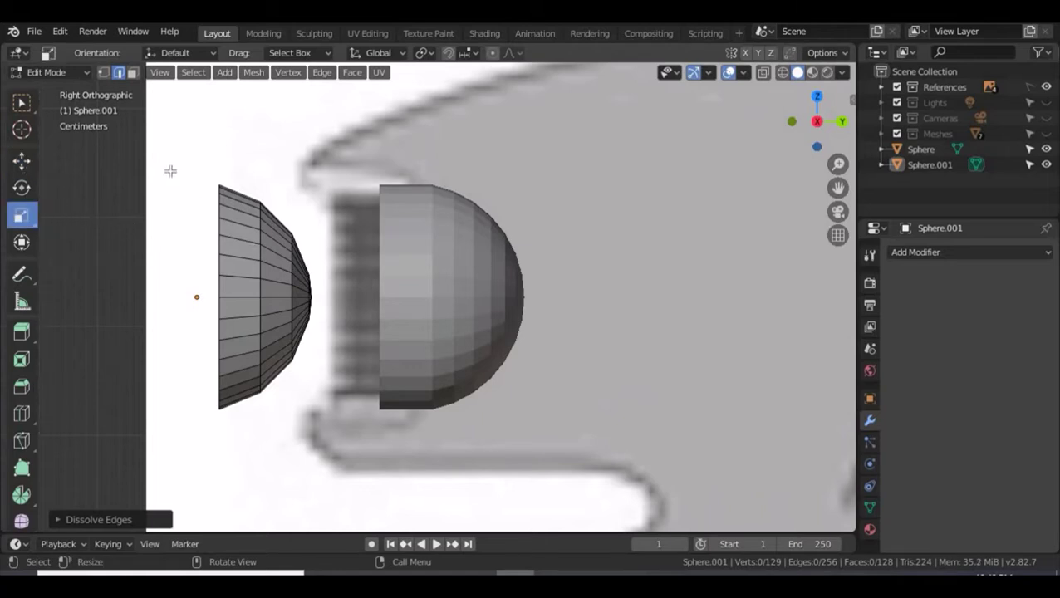
pyautogui.press('Tab')
pyautogui.click(238, 266)
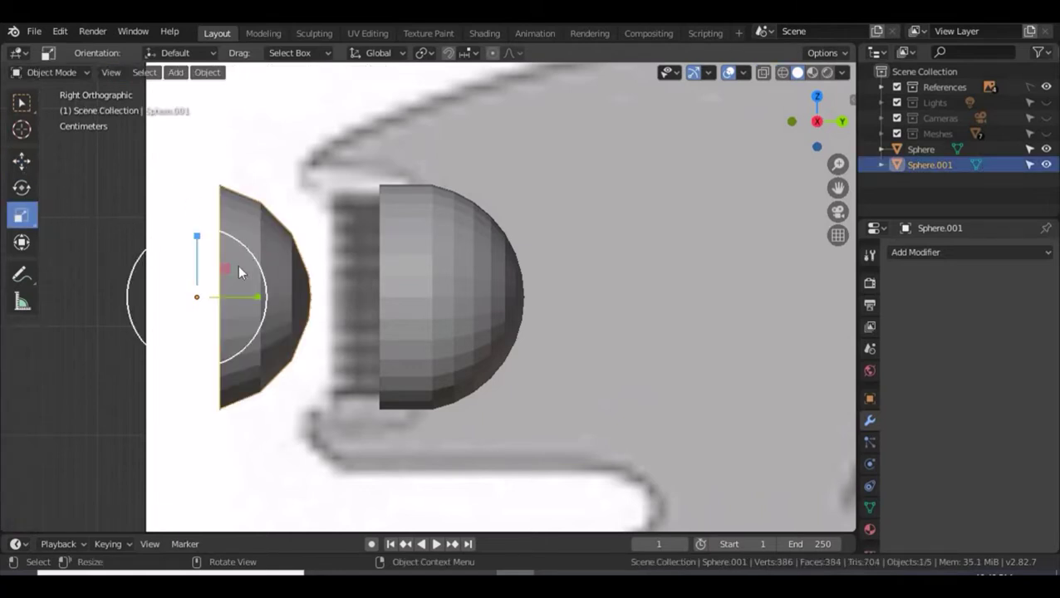
pyautogui.moveTo(258, 298); pyautogui.dragTo(237, 289)
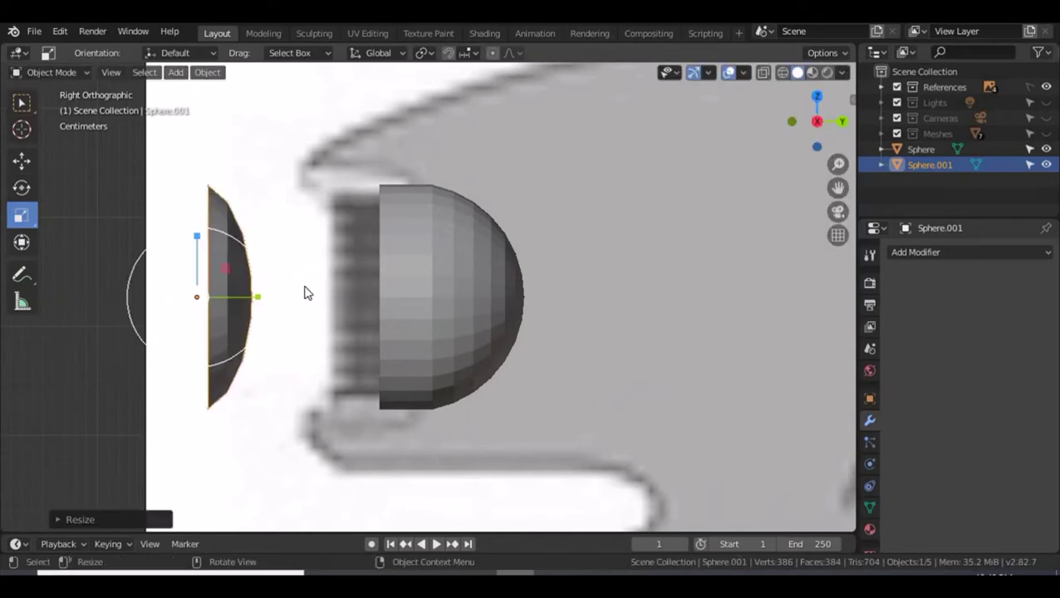
# Rotate the lens 180° about the X axis and move it back along Y into the housing, its rim where the collar meets the dome.
pyautogui.press('r')
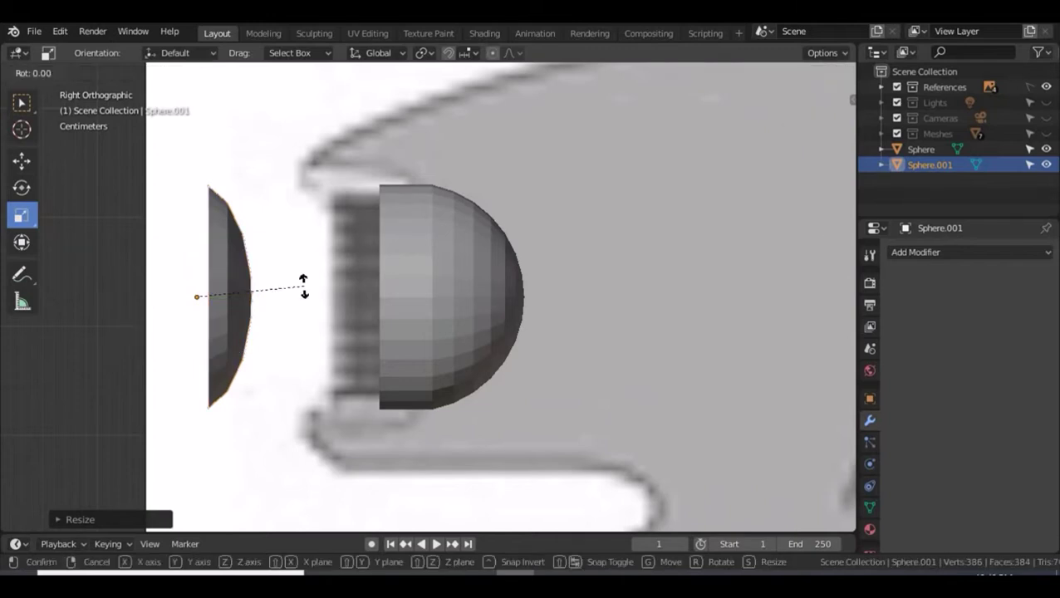
pyautogui.write('x')
pyautogui.write('180')
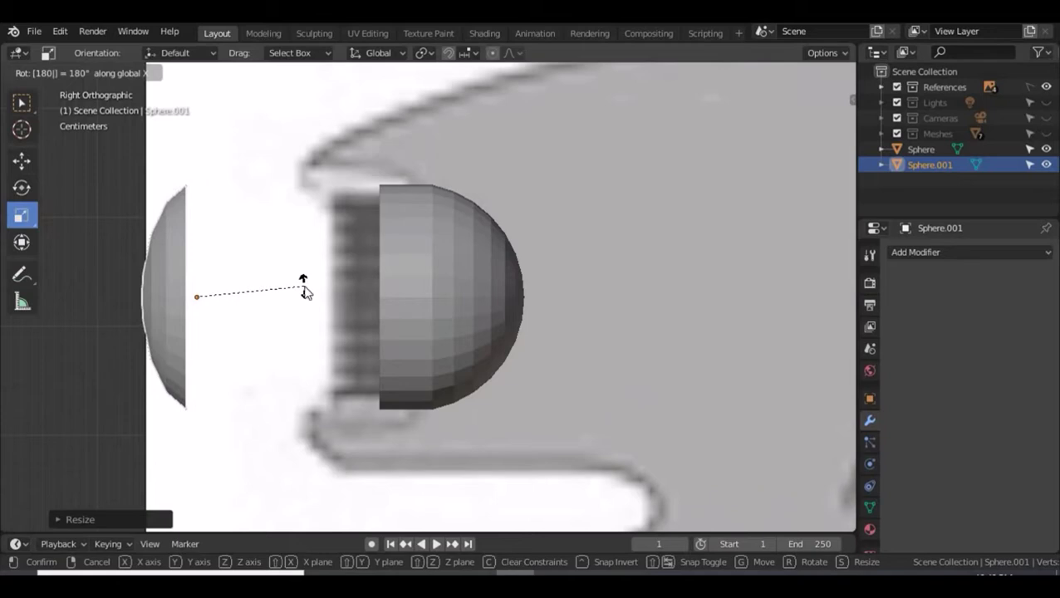
pyautogui.press('Return')
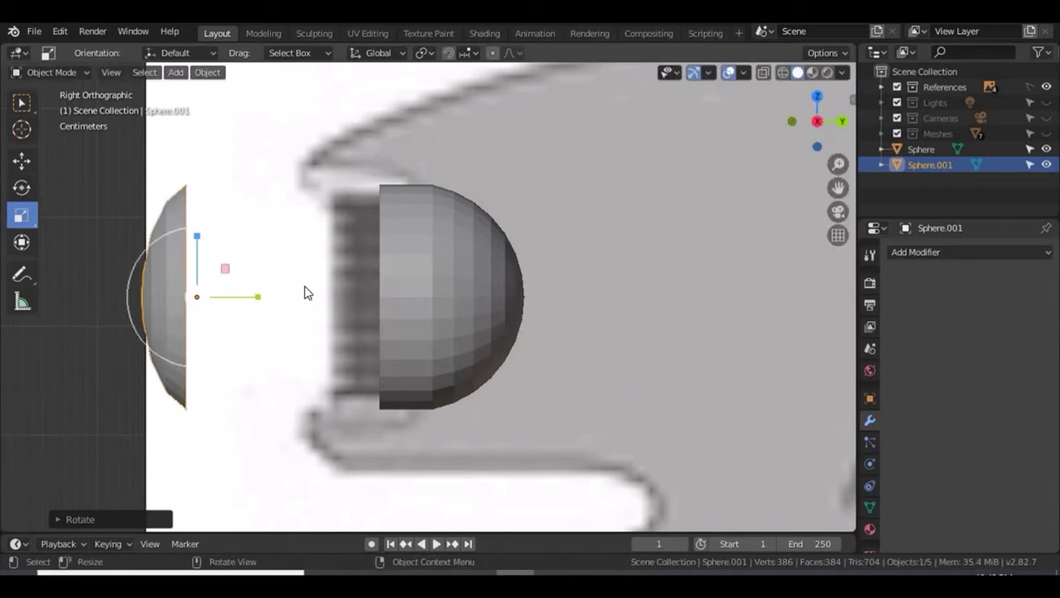
pyautogui.click(32, 159)
pyautogui.moveTo(253, 305); pyautogui.dragTo(493, 304)
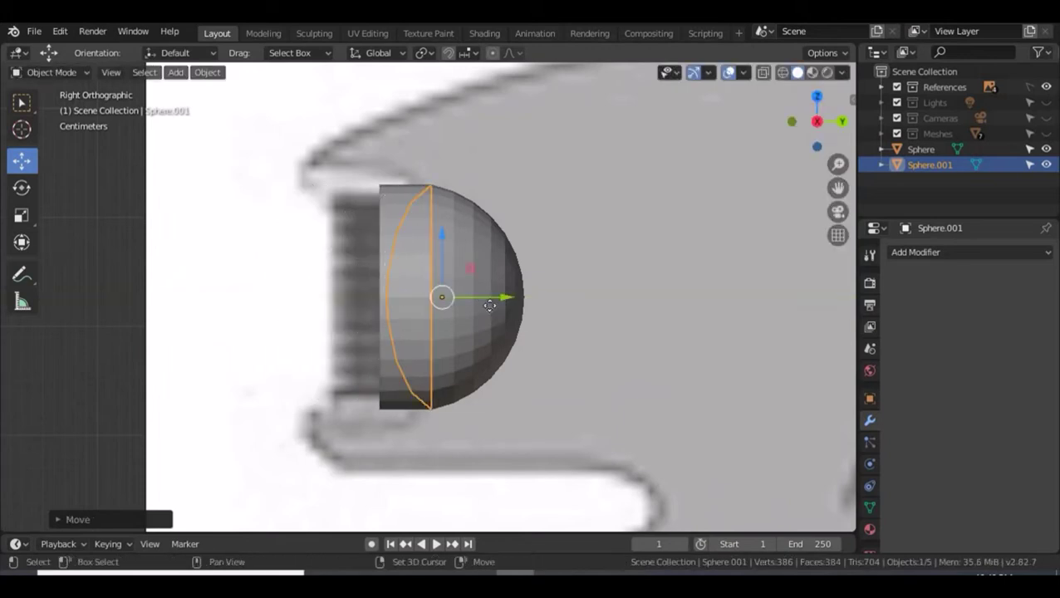
# Duplicate the lens and offset the copy about 0.011 m forward along Y, so it bulges slightly past the housing's rim.
pyautogui.hotkey('shift', 'd')
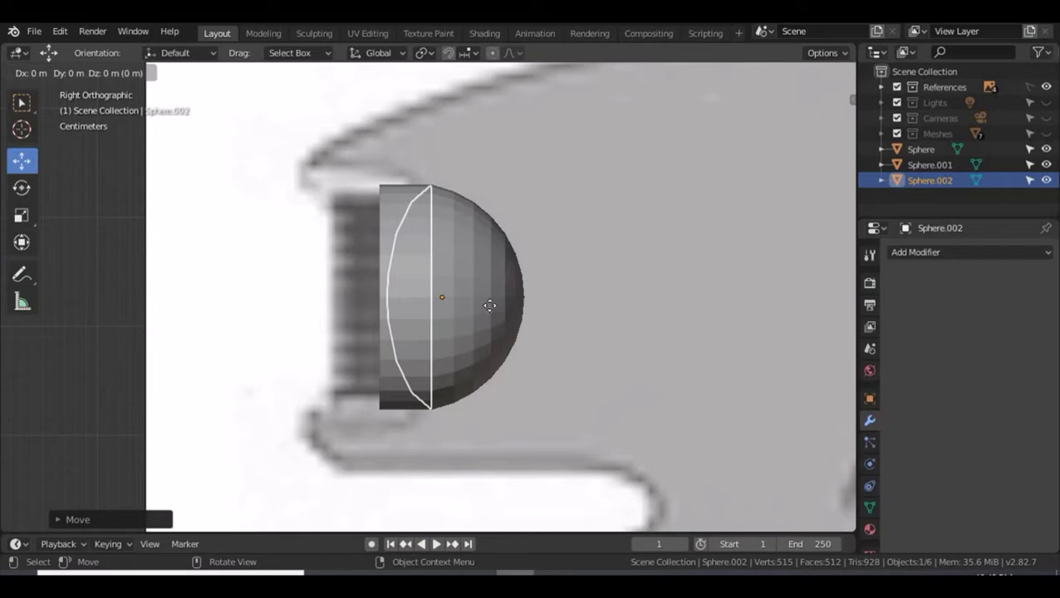
pyautogui.press('y')
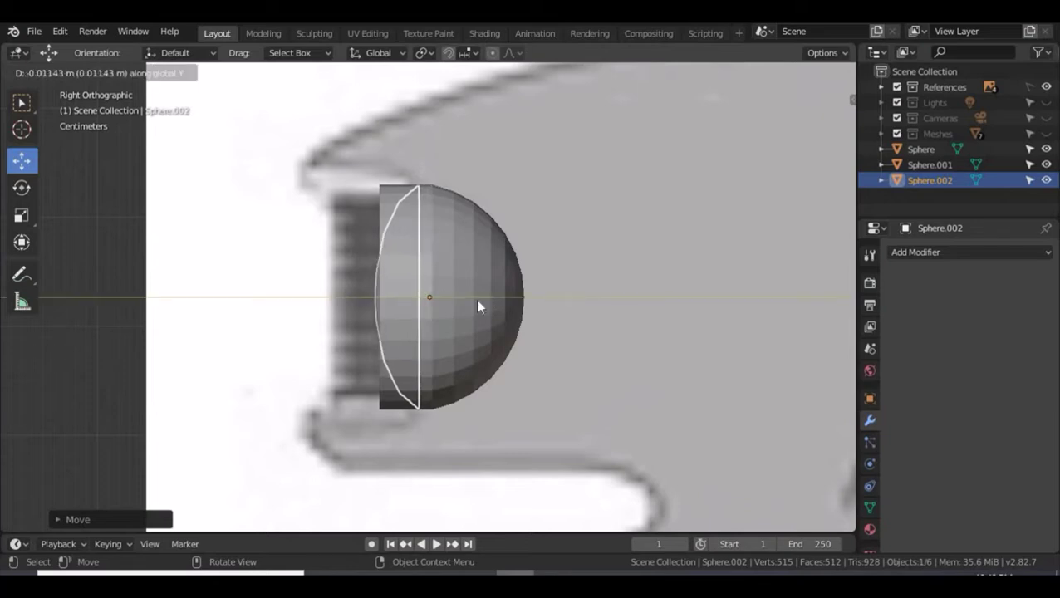
pyautogui.click(475, 299)
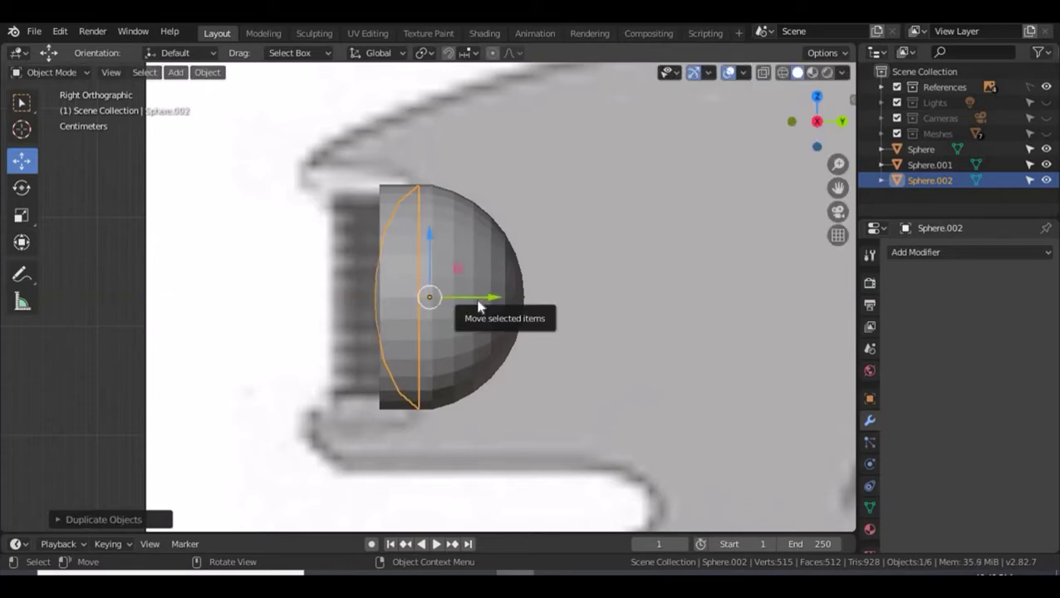
pyautogui.moveTo(326, 298); pyautogui.dragTo(341, 322, button='middle')
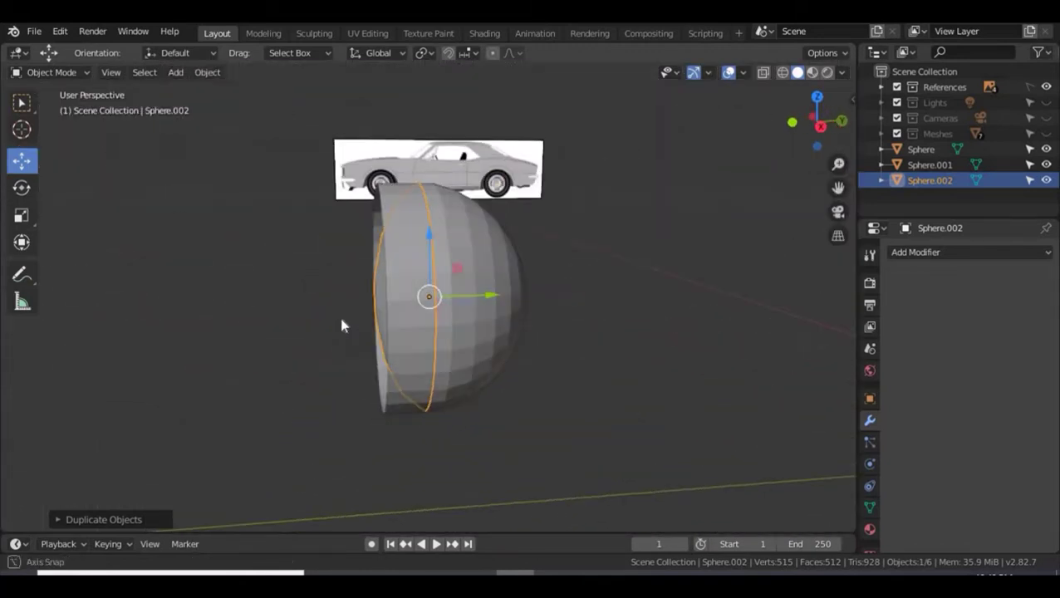
# Separate all of the front lens copy's geometry into its own object and return to Object Mode.
pyautogui.moveTo(426, 281); pyautogui.dragTo(417, 309, button='middle')
pyautogui.press('Tab')
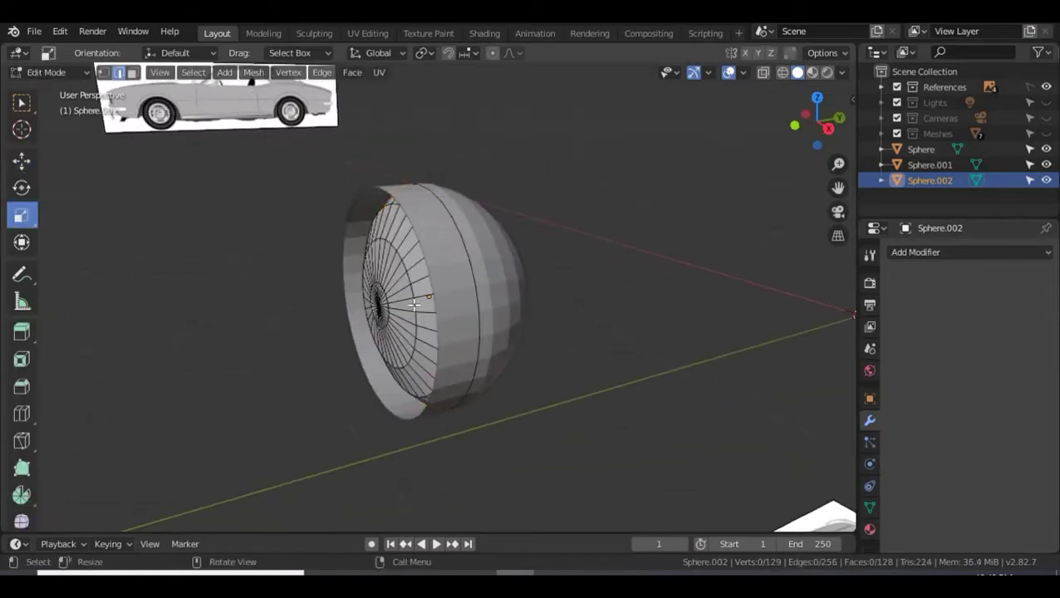
pyautogui.click(414, 305)
pyautogui.hotkey('ctrl', 'l')
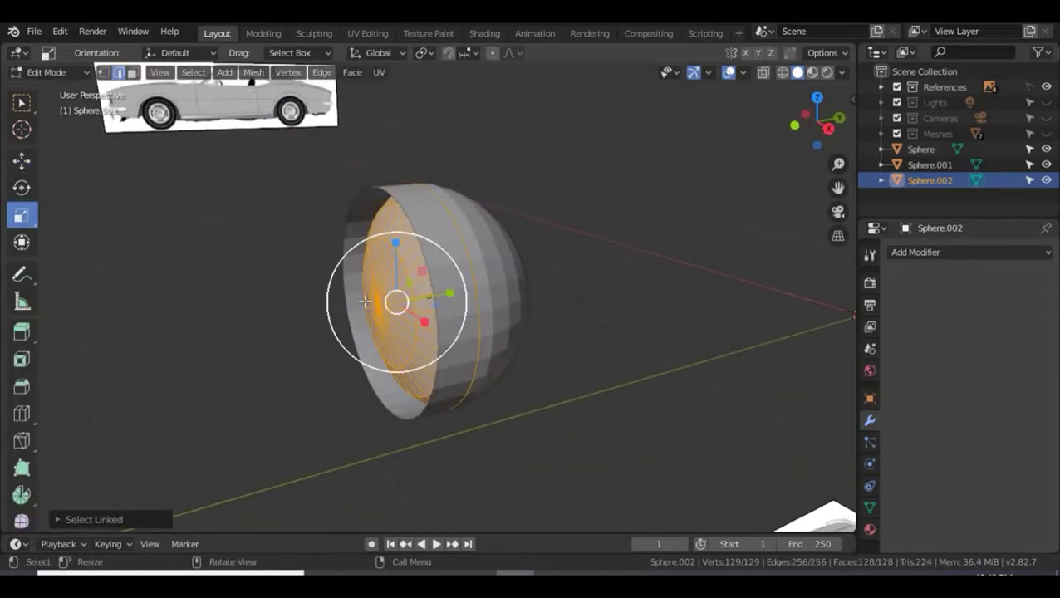
pyautogui.press('p')
pyautogui.click(564, 266)
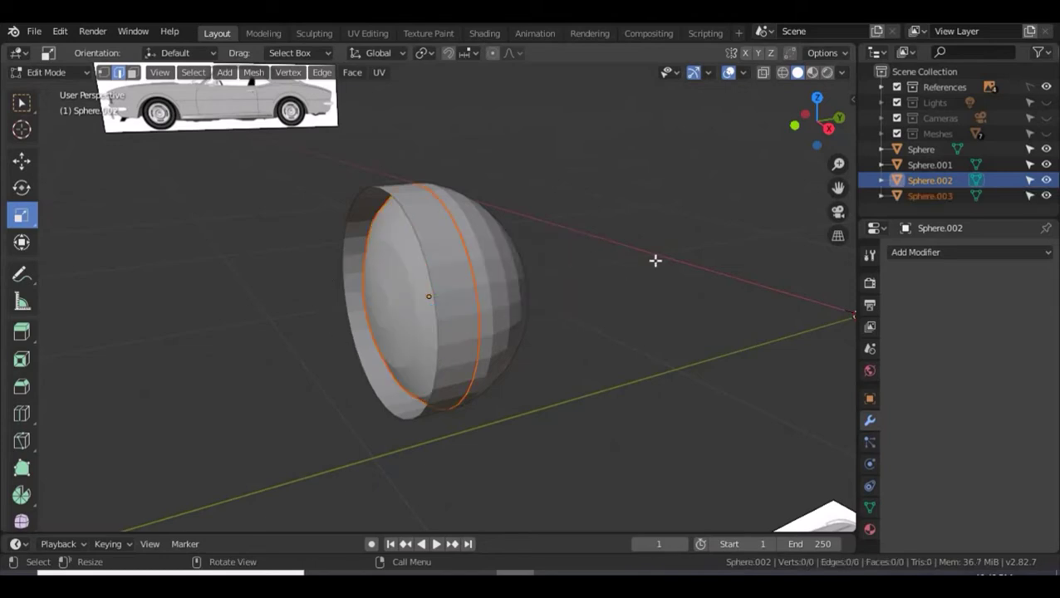
pyautogui.press('Tab')
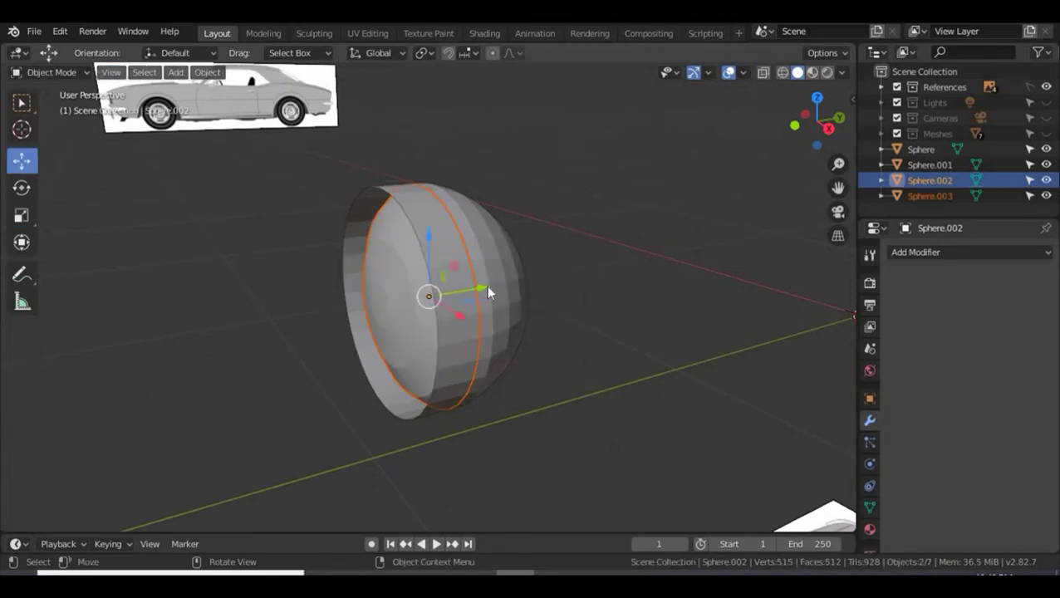
# Hide the housing and both lens objects, and delete the empty Sphere.002 object.
pyautogui.click(1046, 149)
pyautogui.click(478, 244)
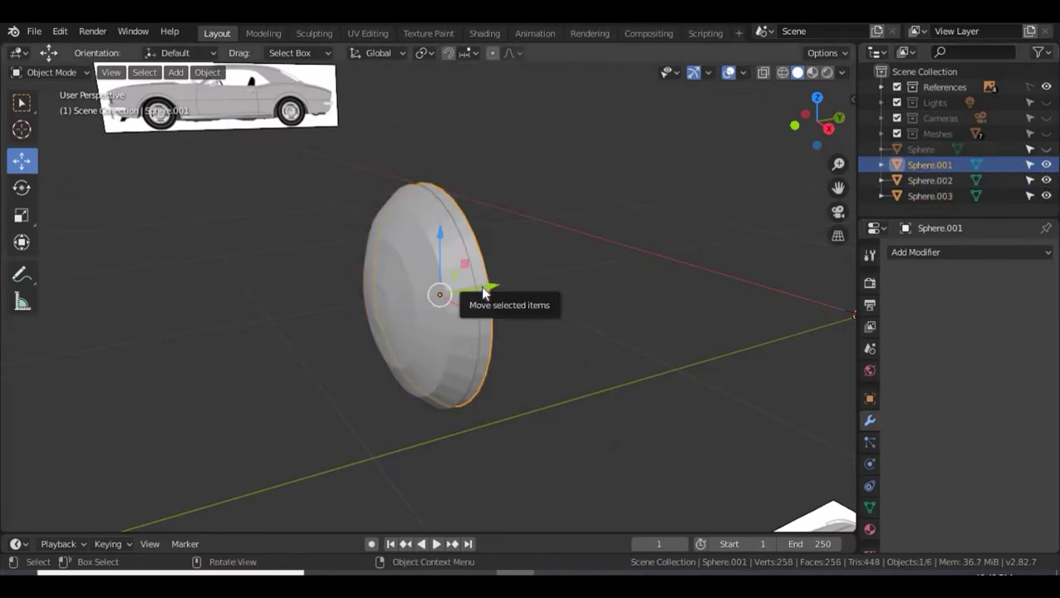
pyautogui.click(924, 199)
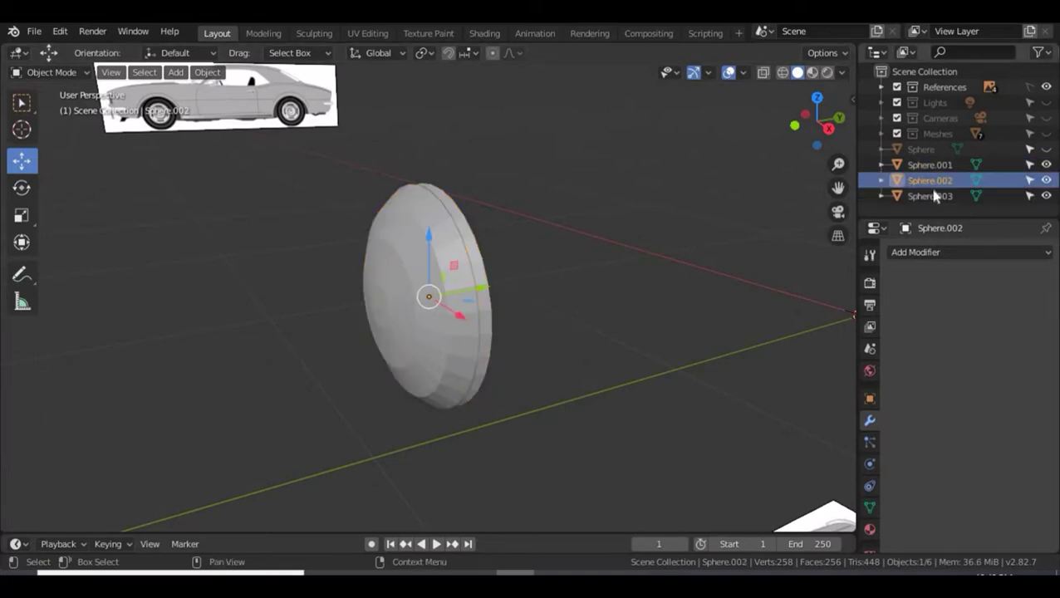
pyautogui.click(933, 182)
pyautogui.moveTo(683, 283)
pyautogui.mouseDown(button='middle')
pyautogui.moveTo(533, 284)
pyautogui.moveTo(511, 213)
pyautogui.moveTo(636, 249)
pyautogui.moveTo(673, 280)
pyautogui.mouseUp(button='middle')
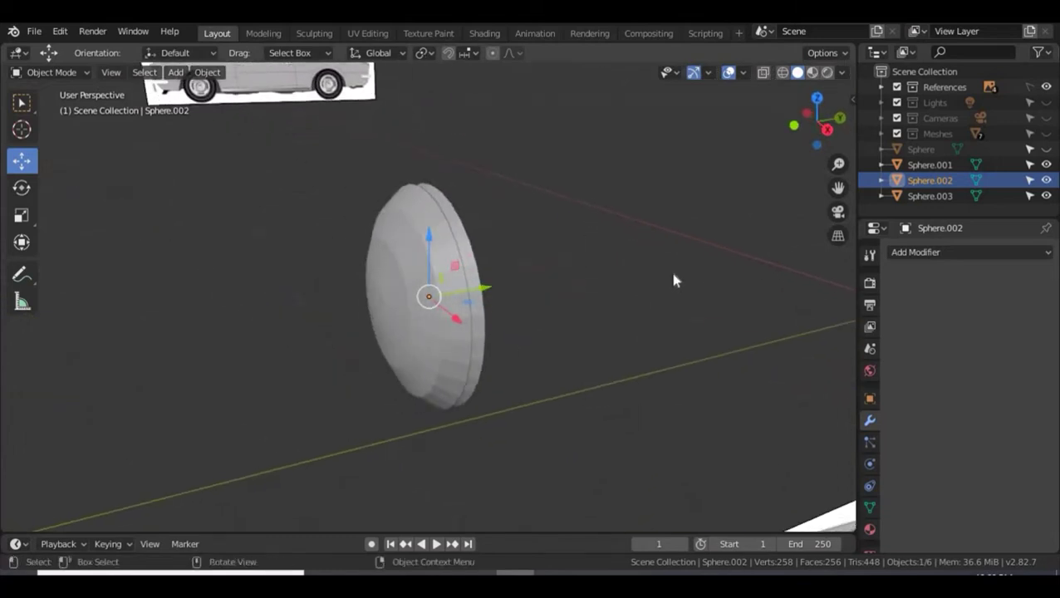
pyautogui.scroll(-3, 674, 281)
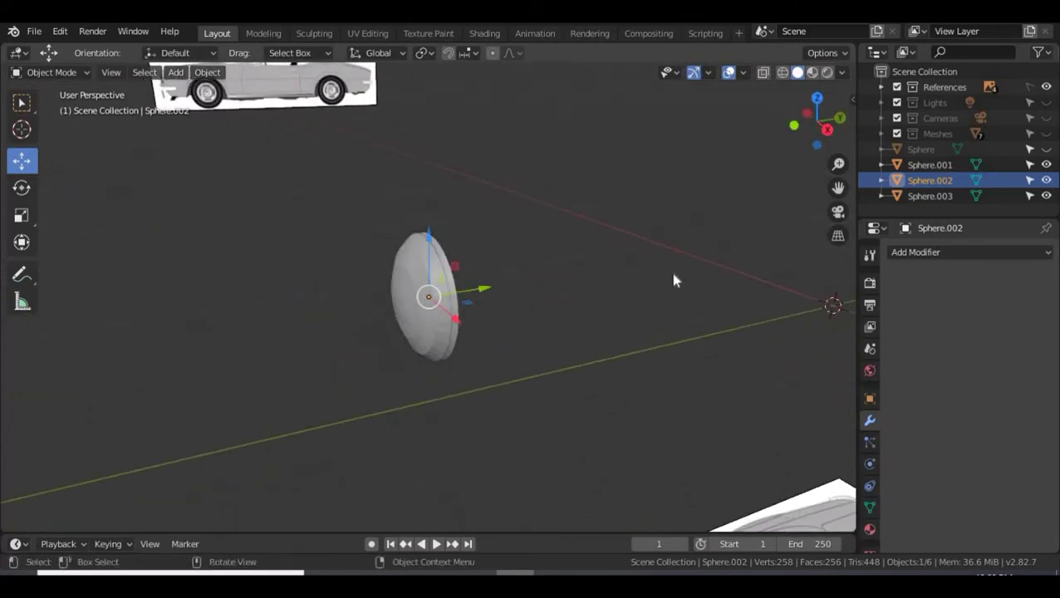
pyautogui.click(1046, 197)
pyautogui.click(1047, 165)
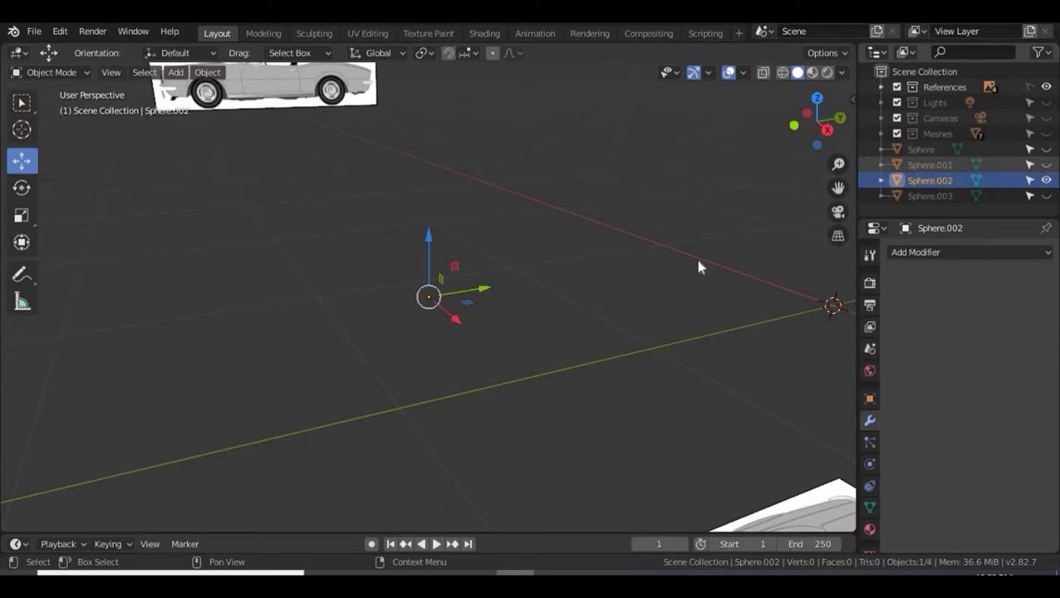
pyautogui.rightClick(923, 183)
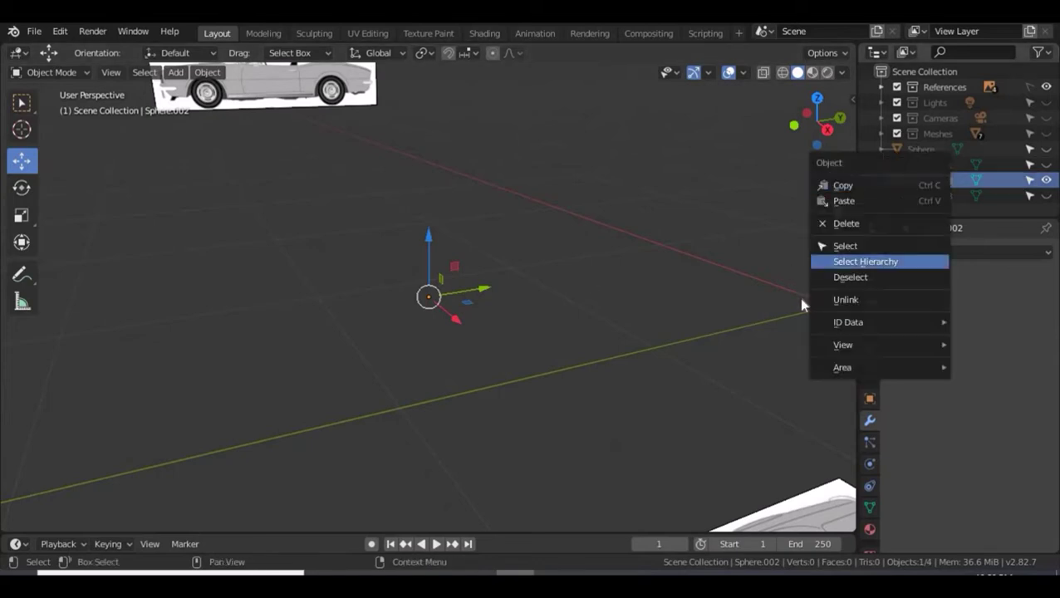
pyautogui.click(846, 224)
# Unhide the inner lens, Sphere.001, leaving the front lens and the housing hidden.
pyautogui.click(926, 180)
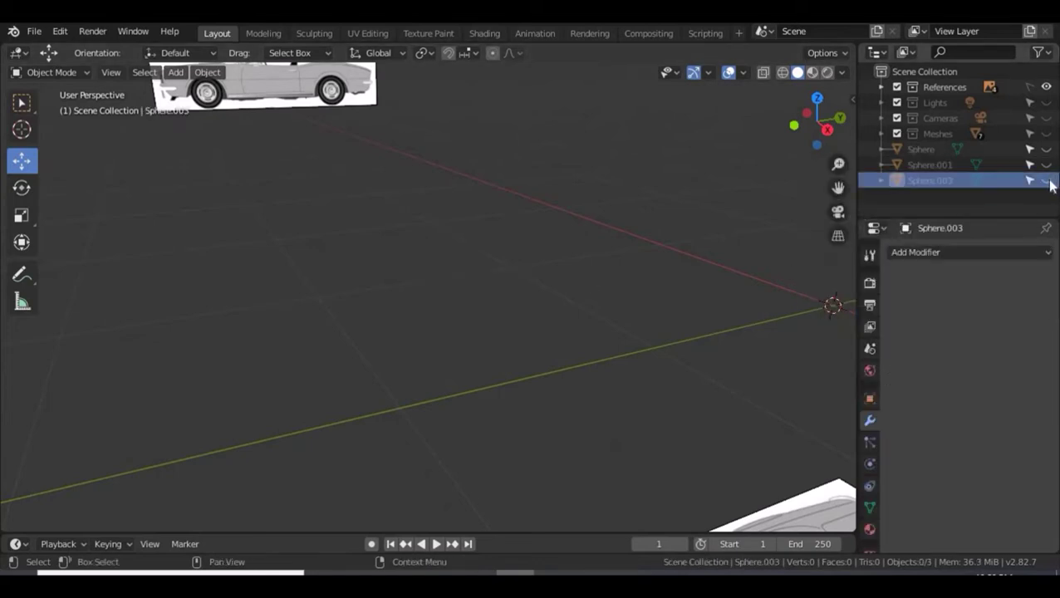
pyautogui.click(1046, 180)
pyautogui.click(1046, 164)
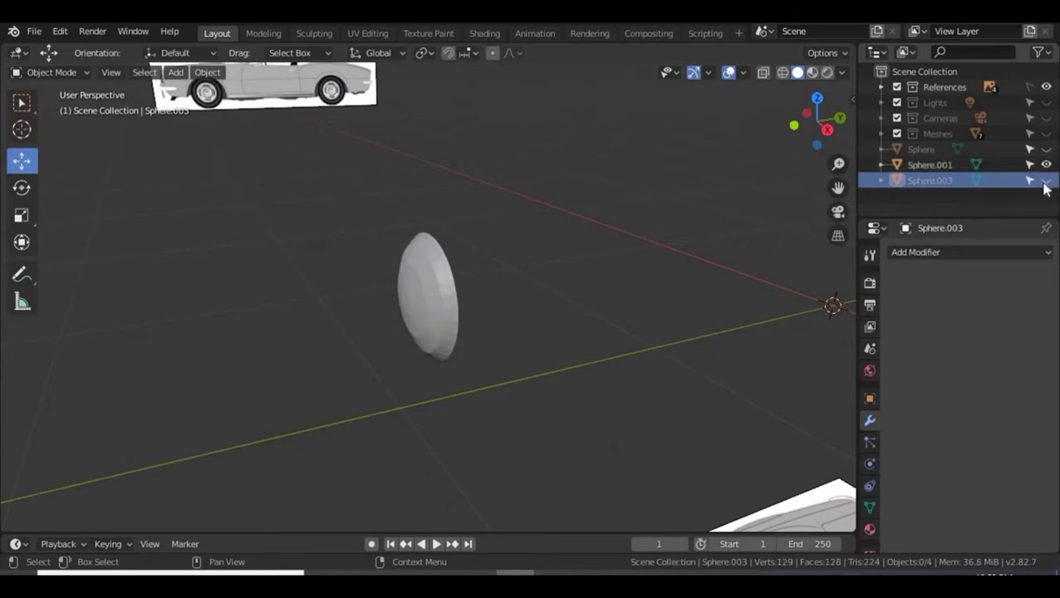
pyautogui.click(1046, 180)
pyautogui.moveTo(480, 290); pyautogui.dragTo(672, 282, button='middle')
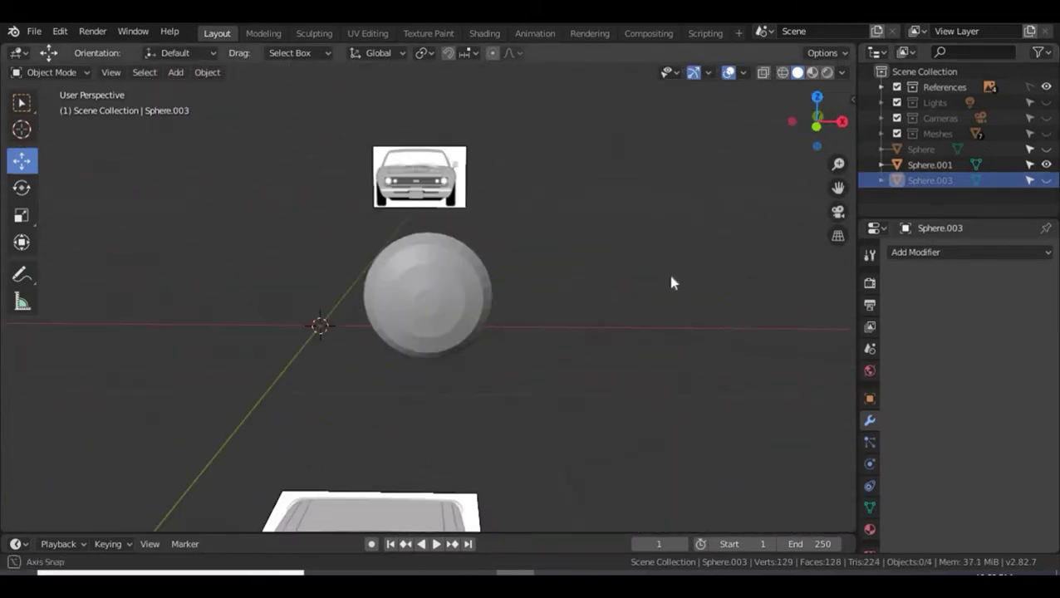
pyautogui.scroll(2, 582, 274)
pyautogui.moveTo(605, 273); pyautogui.dragTo(623, 291, button='middle')
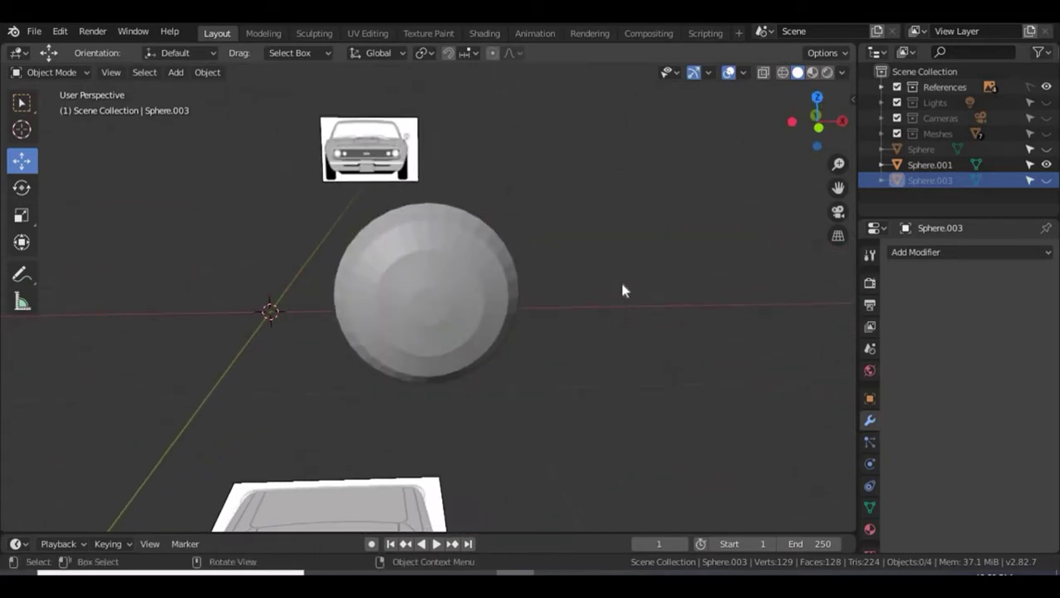
# Add a cube in the front view and scale it down along X into a narrow upright bar.
pyautogui.press('KP_3')
pyautogui.press('KP_1')
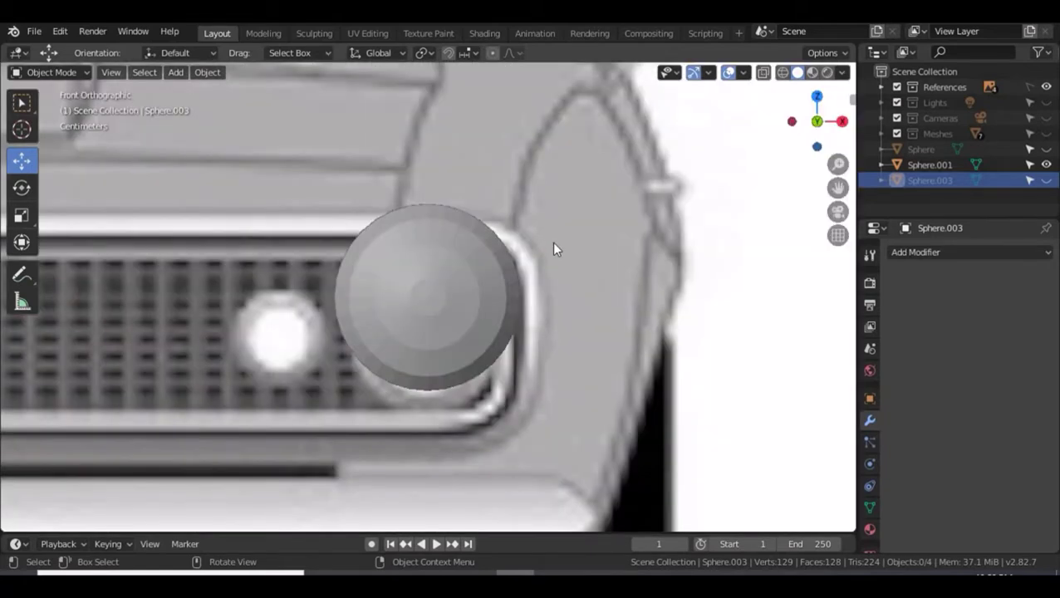
pyautogui.scroll(-7, 554, 249)
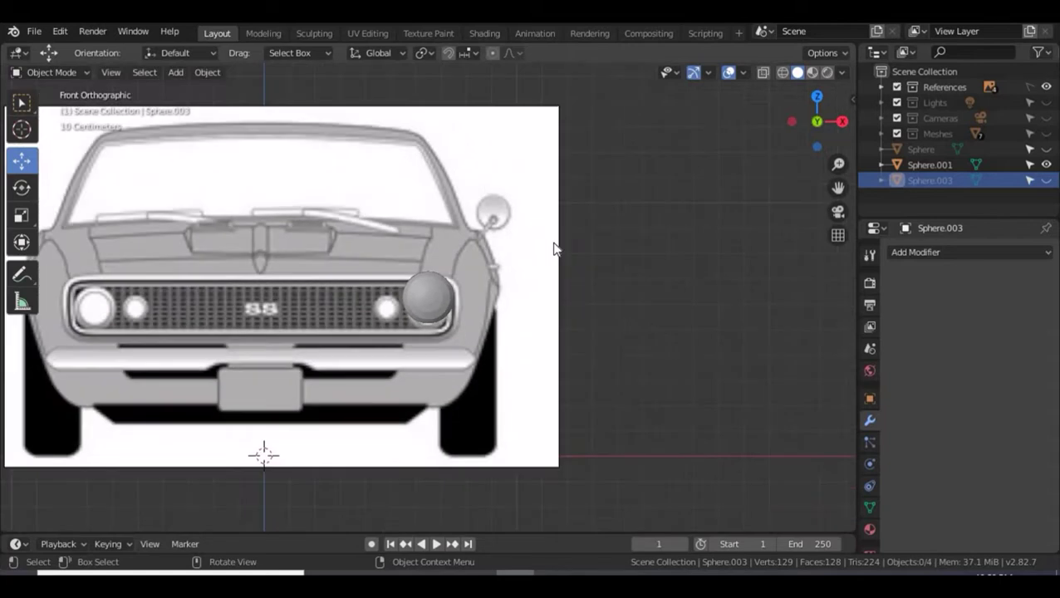
pyautogui.hotkey('shift', 'a')
pyautogui.moveTo(564, 242)
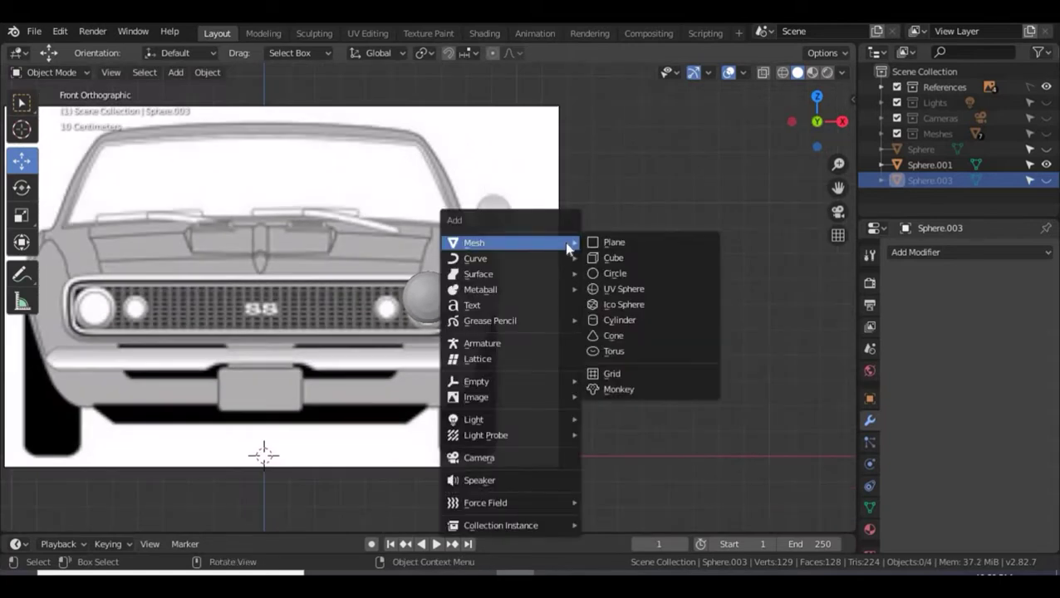
pyautogui.click(614, 258)
pyautogui.scroll(-2, 615, 256)
pyautogui.press('s')
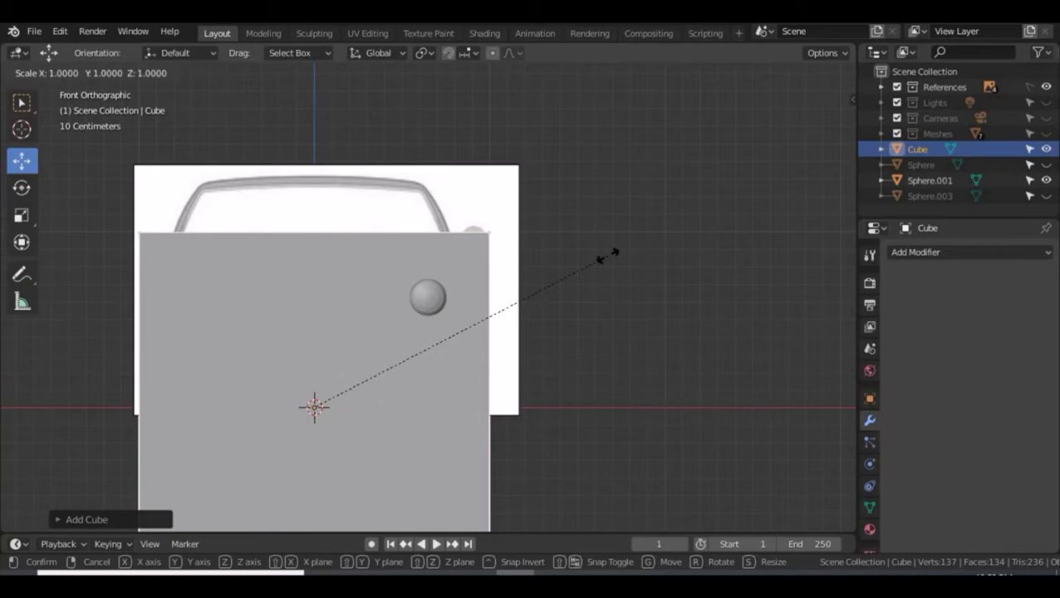
pyautogui.press('x')
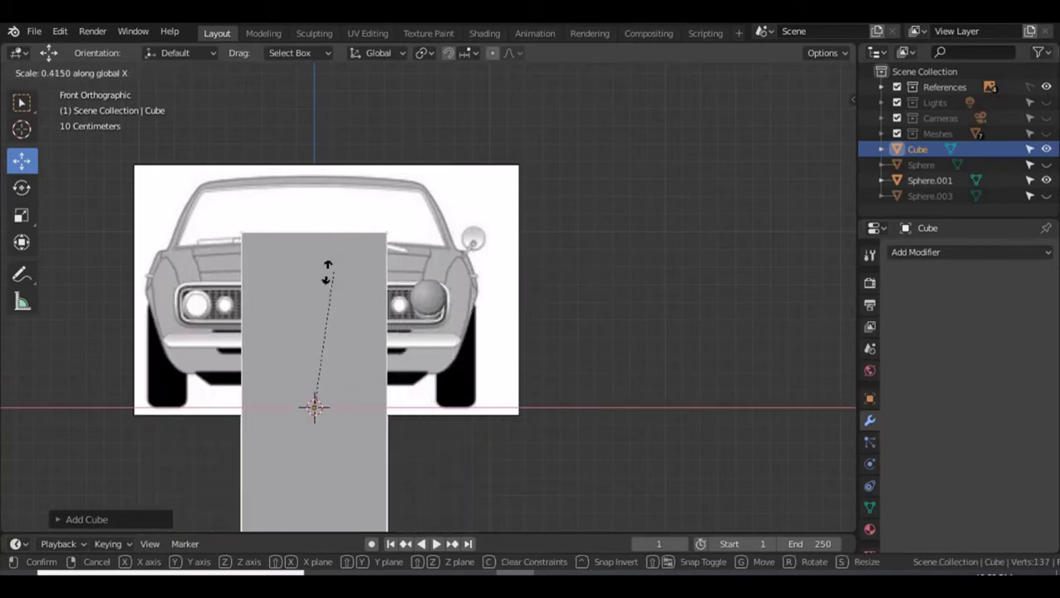
pyautogui.click(338, 402)
# Thin the bar further along X and move it about 0.74 m along X to the lens's outer edge.
pyautogui.scroll(5, 359, 390)
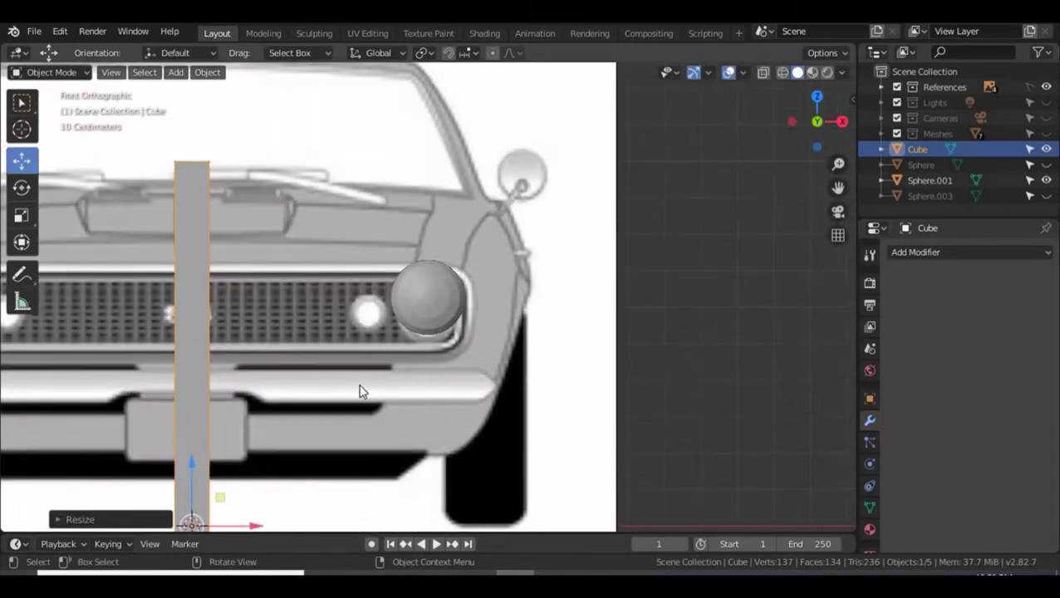
pyautogui.press('s')
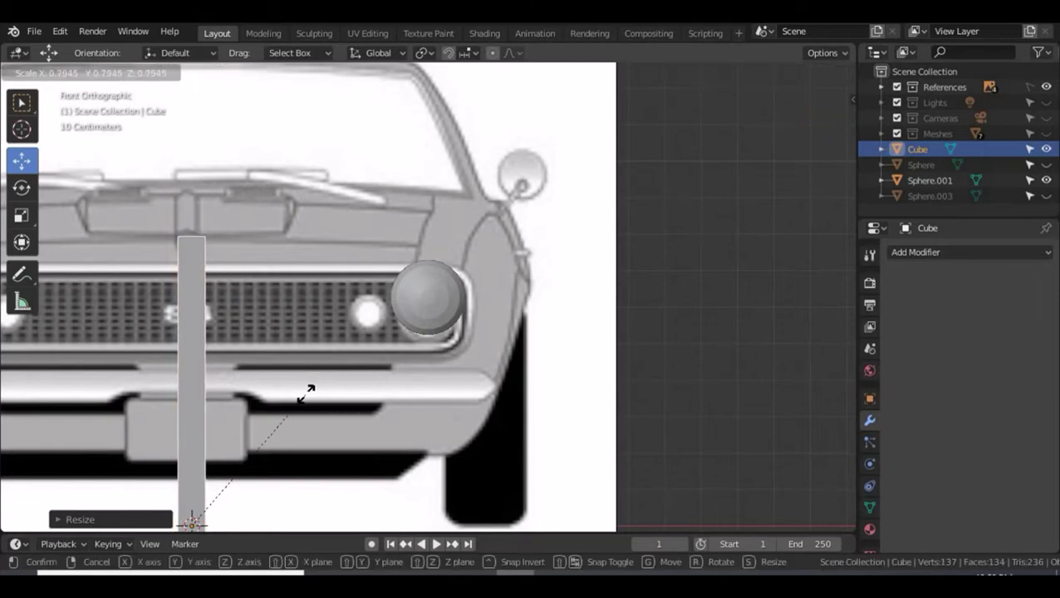
pyautogui.press('x')
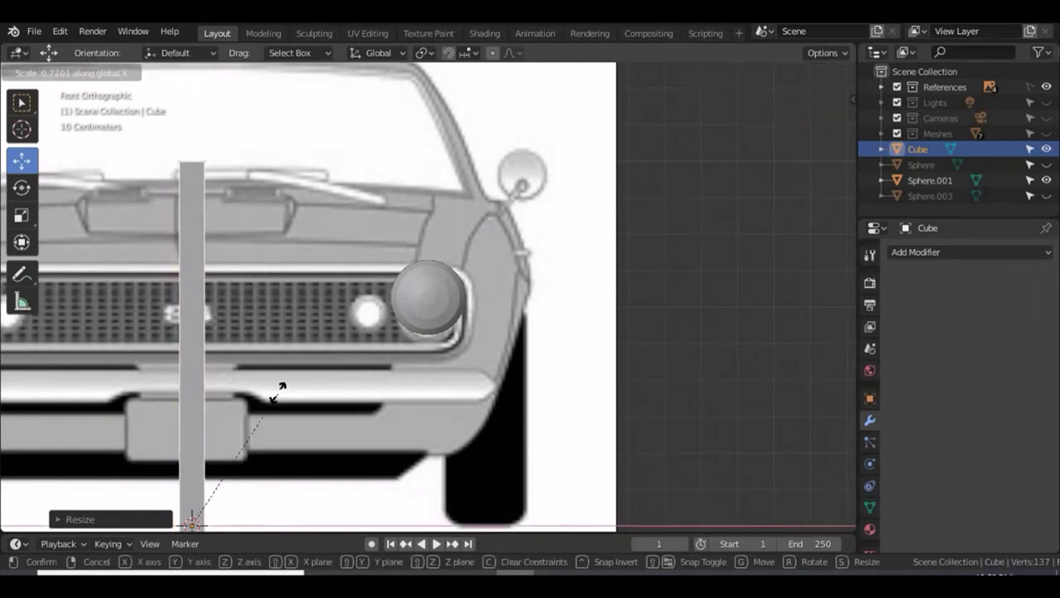
pyautogui.click(158, 511)
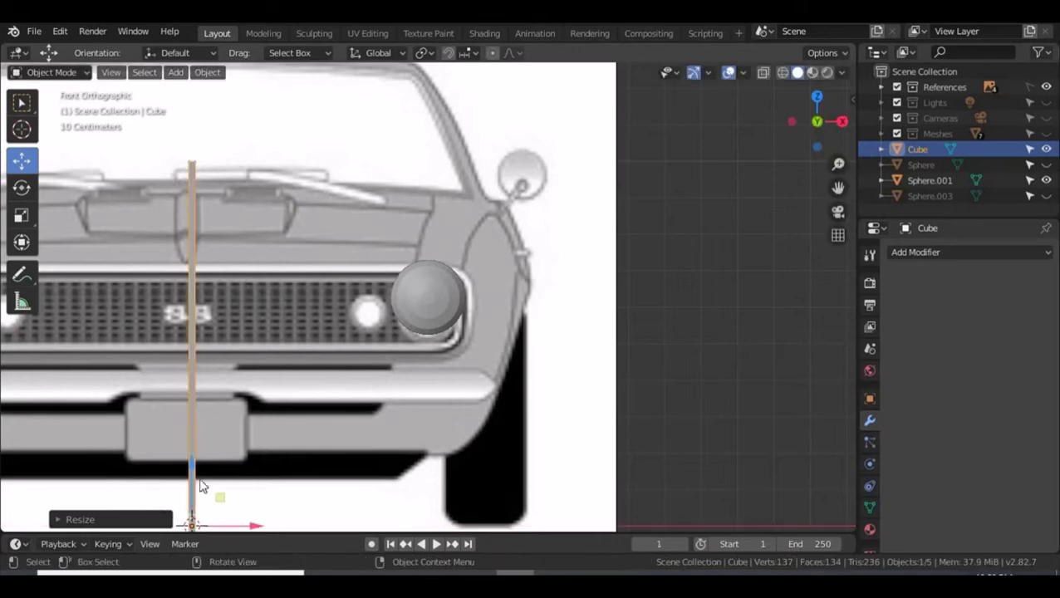
pyautogui.press('g')
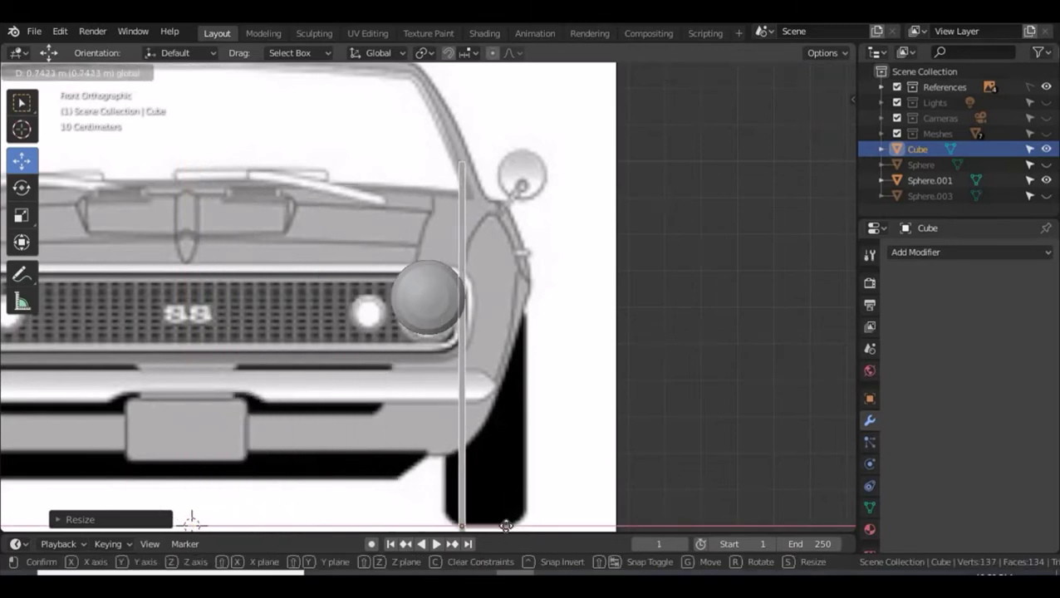
pyautogui.click(502, 492)
pyautogui.scroll(3, 502, 497)
pyautogui.scroll(-3, 500, 491)
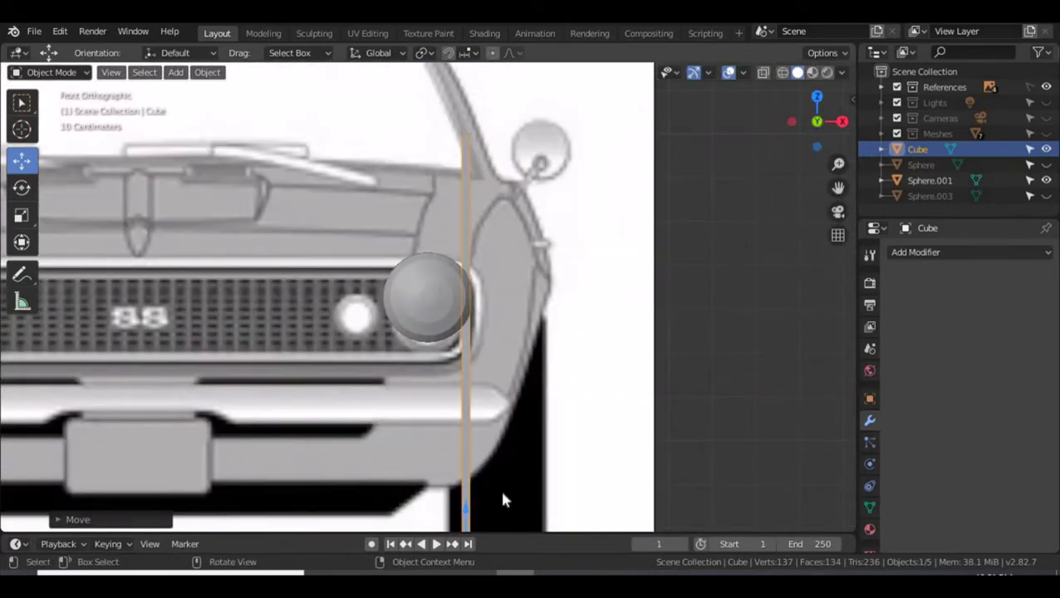
# Shorten the bar along Z to about half the lens's height and raise it along Z to the lens's centre.
pyautogui.press('s')
pyautogui.press('z')
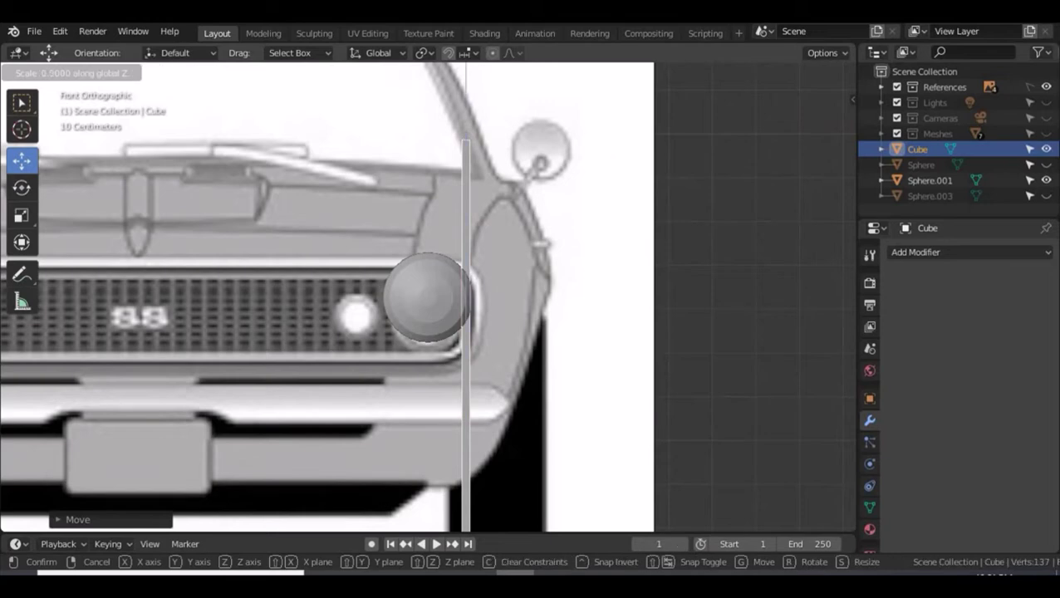
pyautogui.click(464, 114)
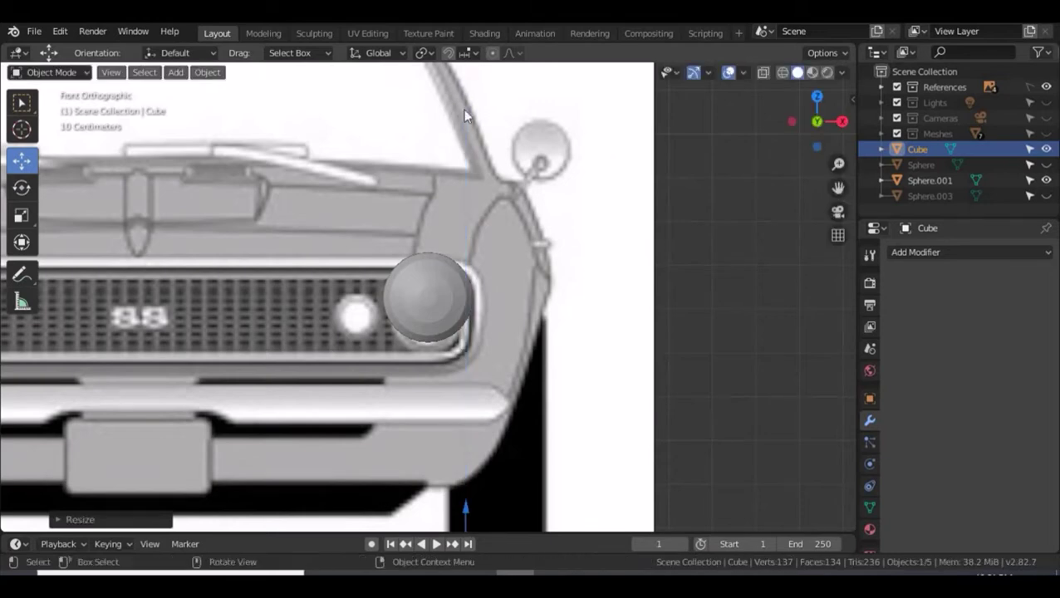
pyautogui.press('g')
pyautogui.press('z')
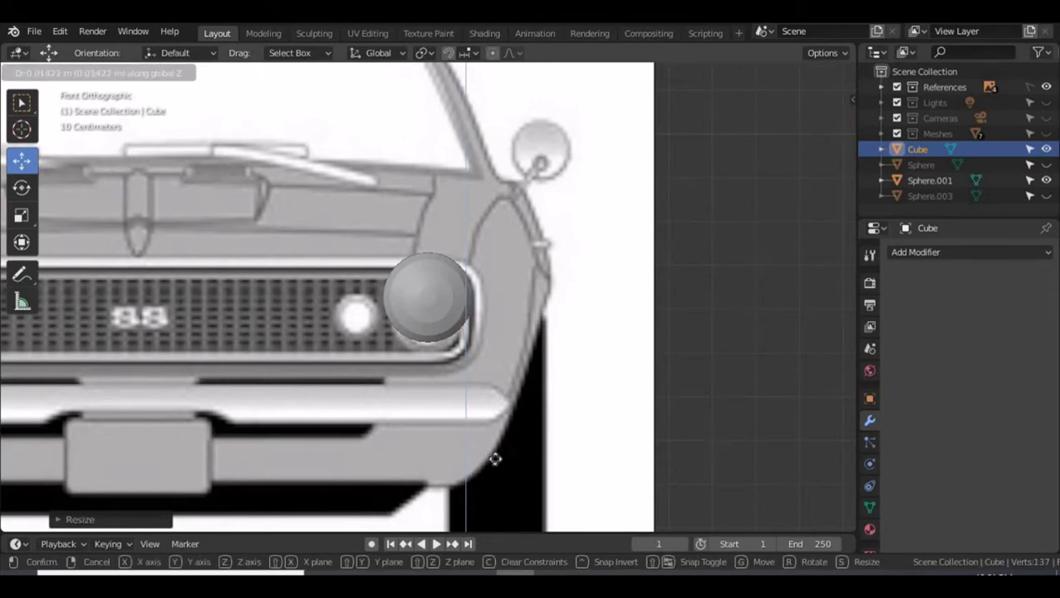
pyautogui.click(503, 311)
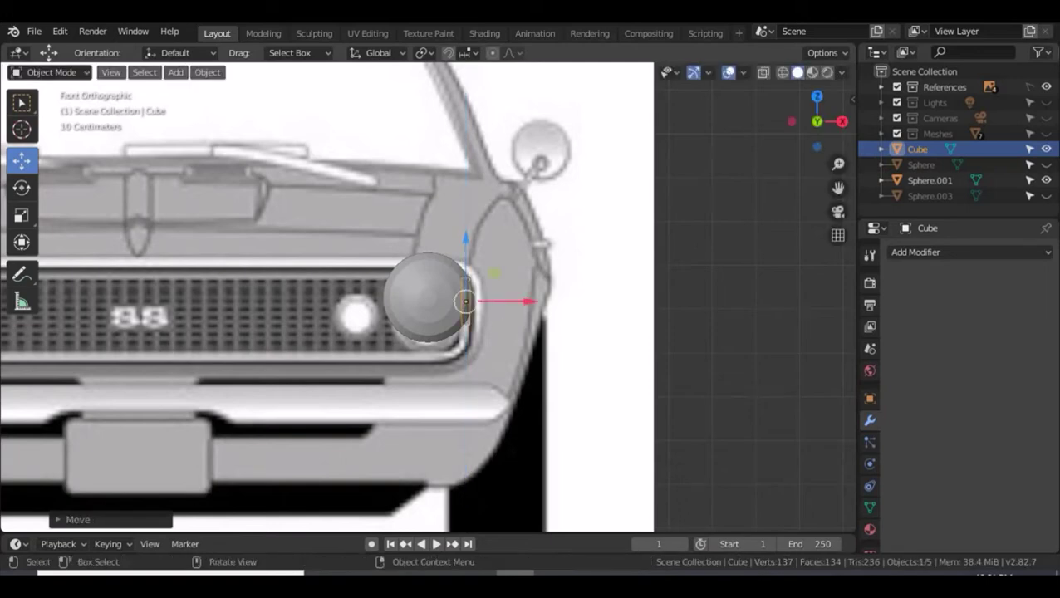
# Lengthen the bar along Z until it extends past the lens above and below, about 1.8 times the lens's height.
pyautogui.press('s')
pyautogui.press('z')
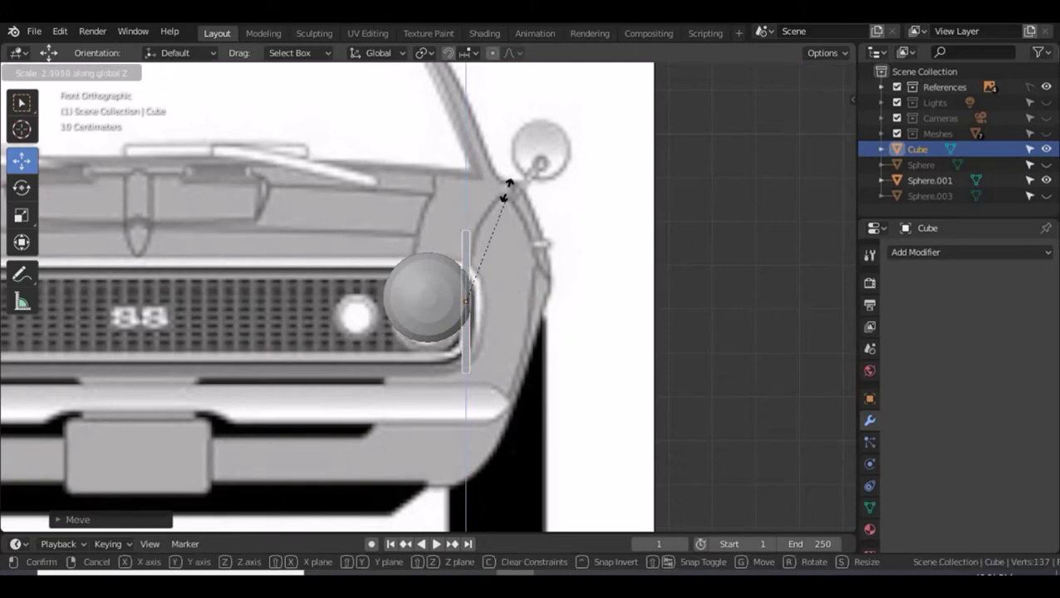
pyautogui.click(505, 183)
# Scale the bar along X to about a quarter of its width and shift it slightly outward along X near the lens's rim.
pyautogui.scroll(2, 507, 215)
pyautogui.scroll(2, 505, 210)
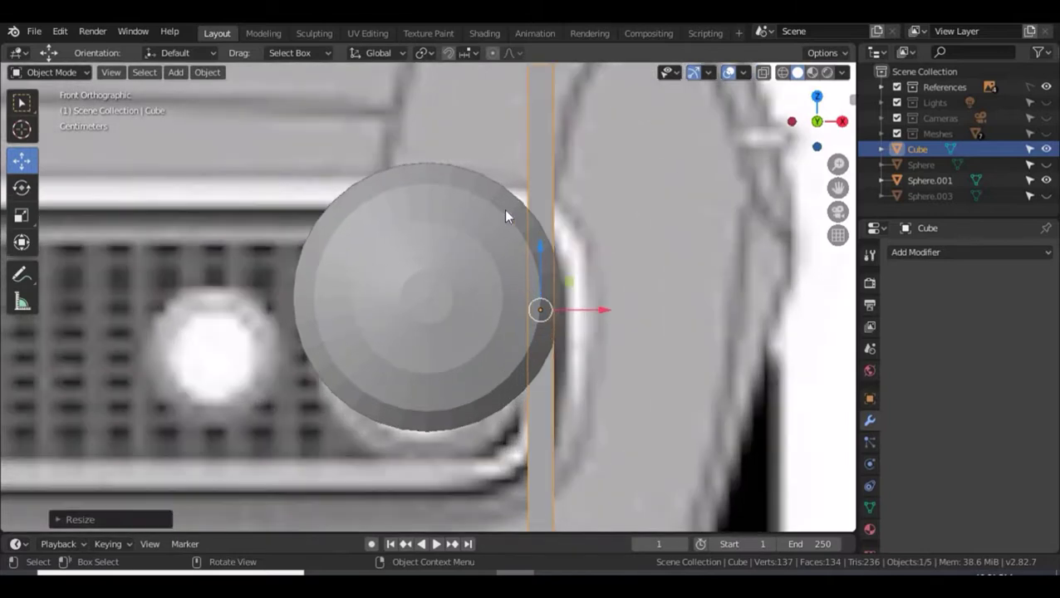
pyautogui.press('s')
pyautogui.press('x')
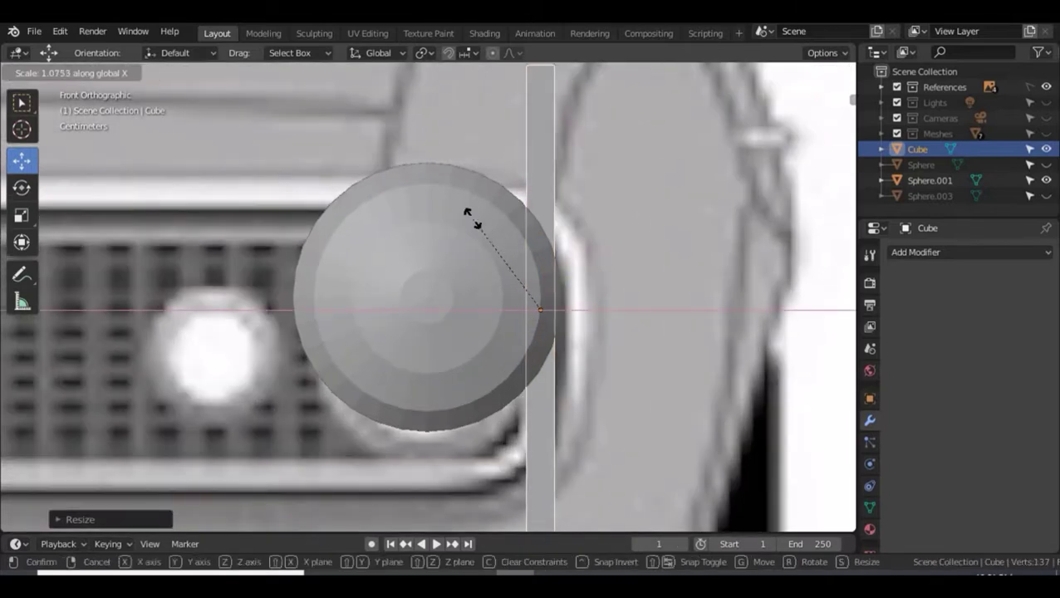
pyautogui.click(538, 286)
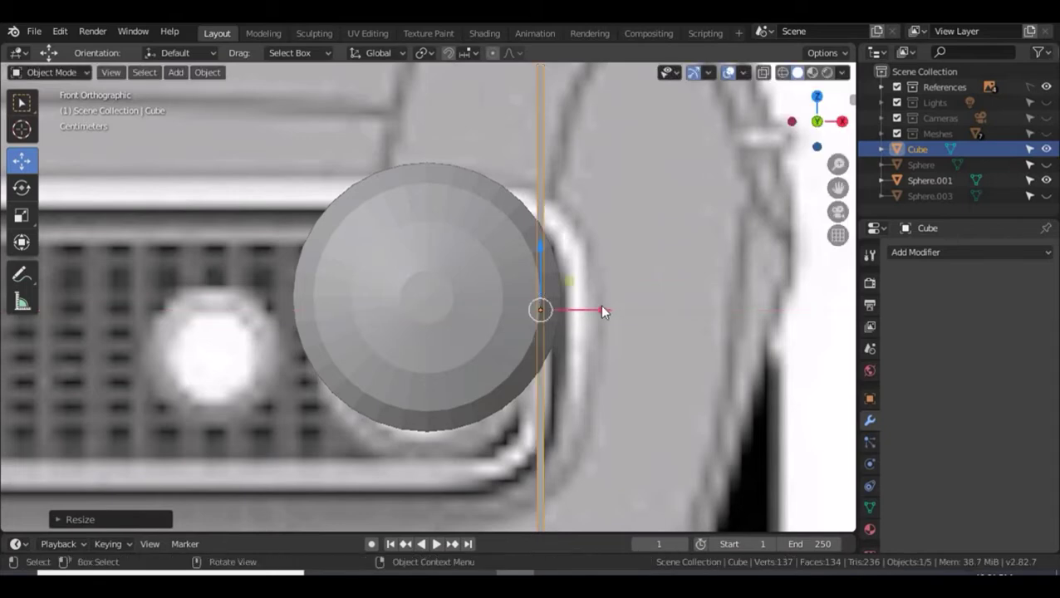
pyautogui.moveTo(588, 316)
pyautogui.mouseDown()
pyautogui.moveTo(596, 310)
pyautogui.moveTo(597, 319)
pyautogui.mouseUp()
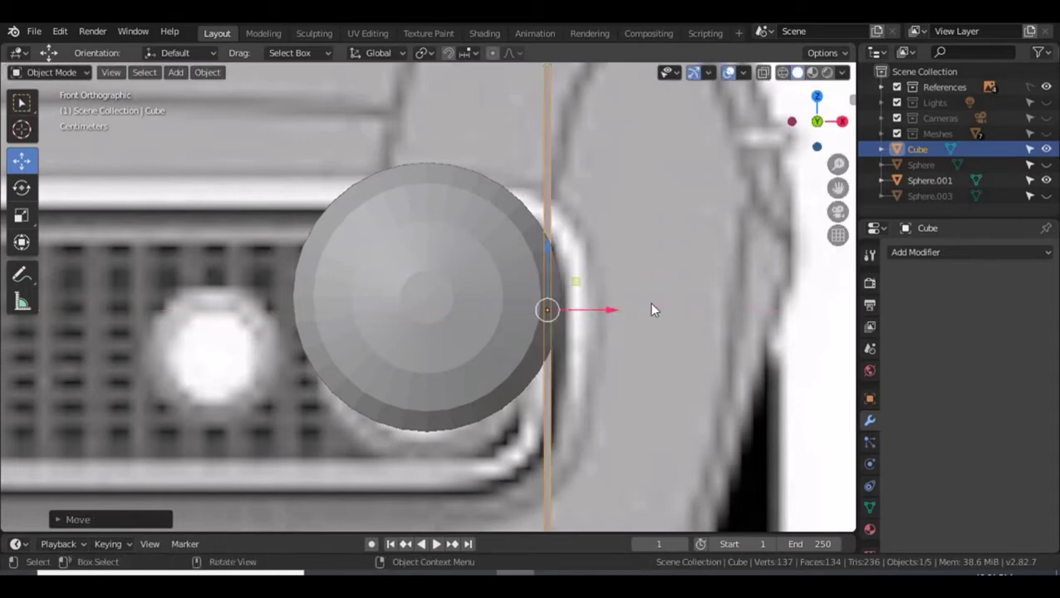
pyautogui.scroll(-2, 651, 310)
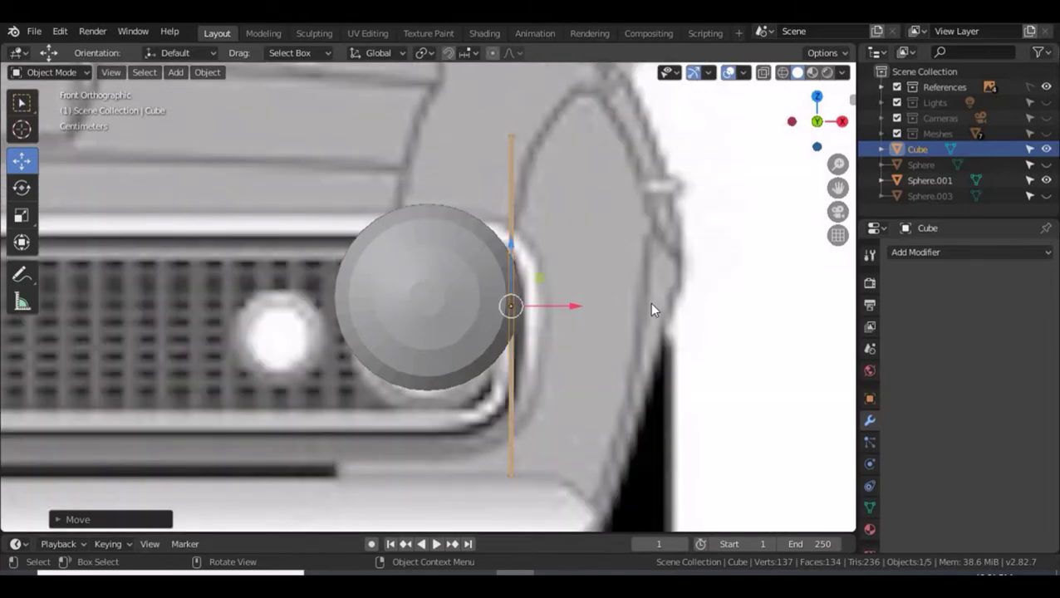
# Move the bar forward along Y from the car's middle to the headlight area at its front.
pyautogui.scroll(1, 652, 310)
pyautogui.press('shift')
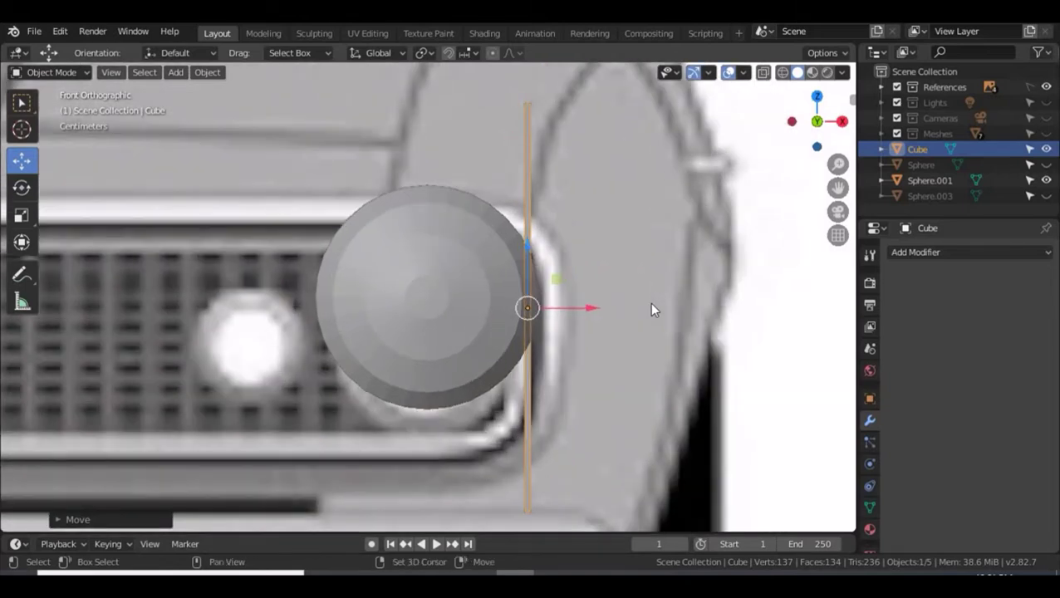
pyautogui.scroll(-4, 651, 310)
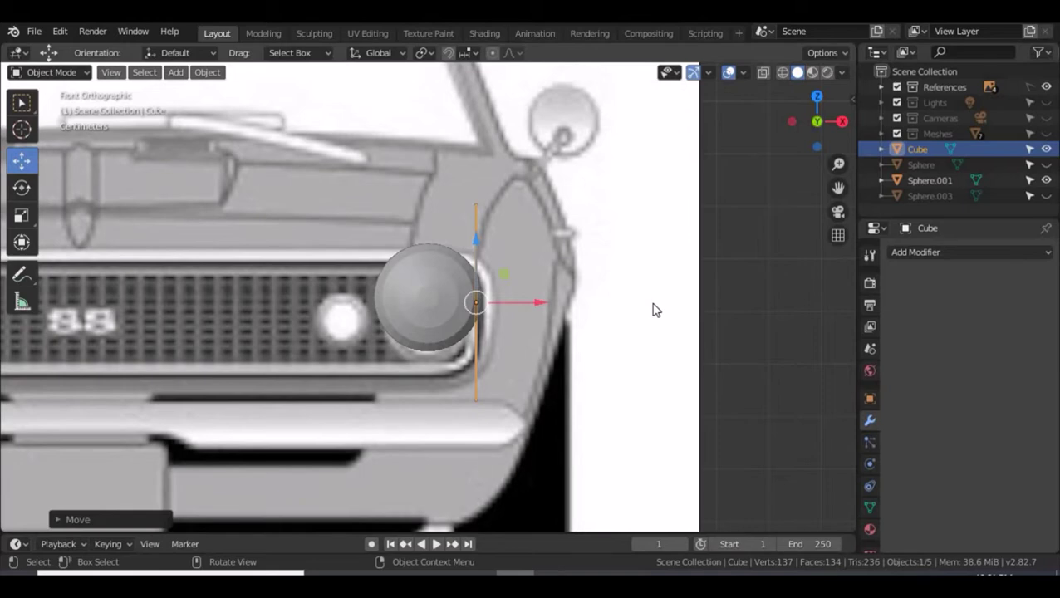
pyautogui.press('KP_3')
pyautogui.scroll(-3, 651, 301)
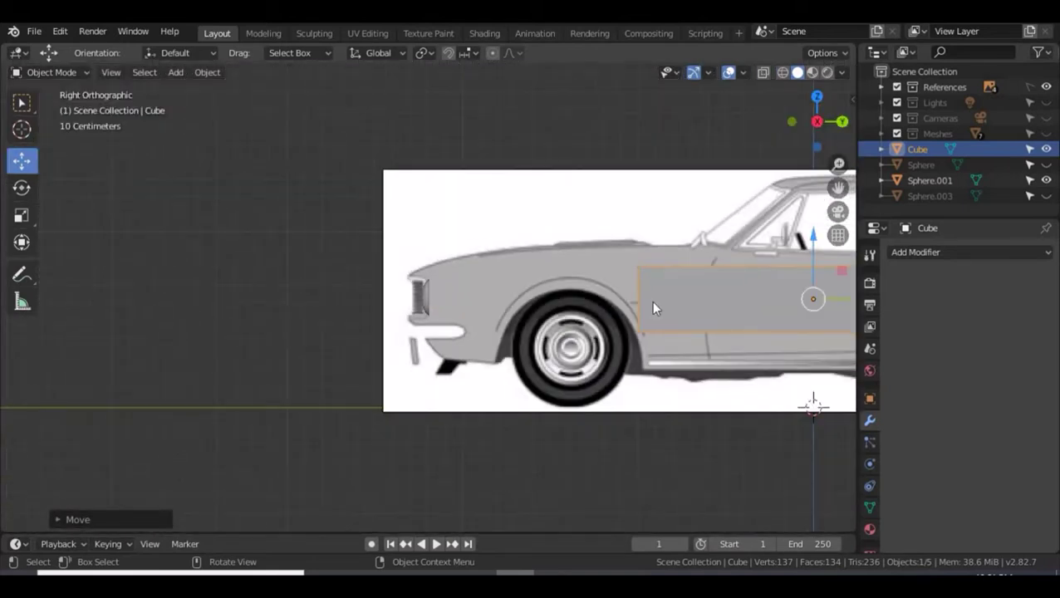
pyautogui.moveTo(778, 301); pyautogui.dragTo(468, 306)
pyautogui.press('s')
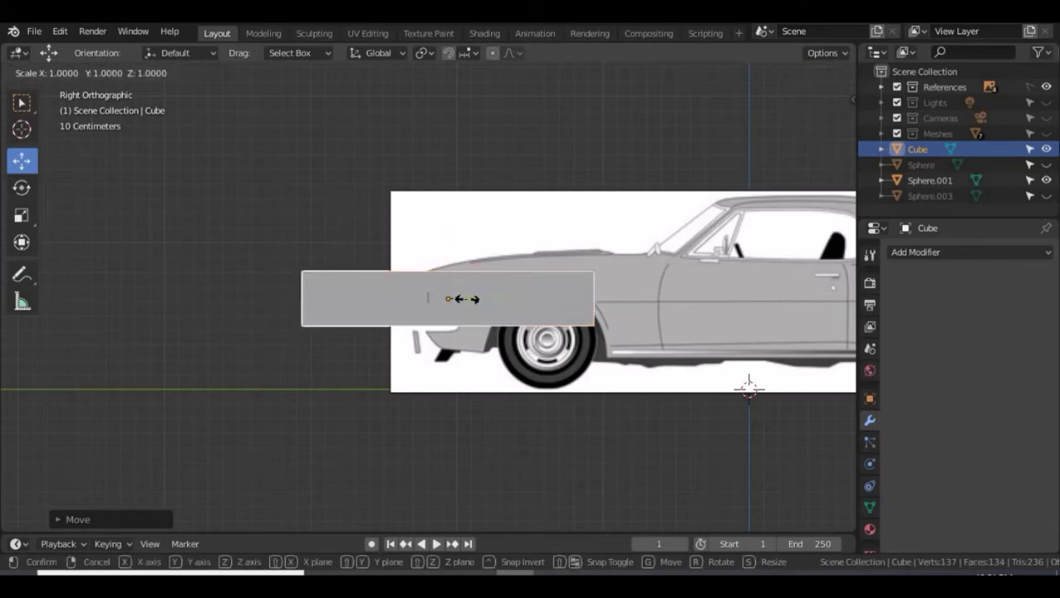
pyautogui.press('y')
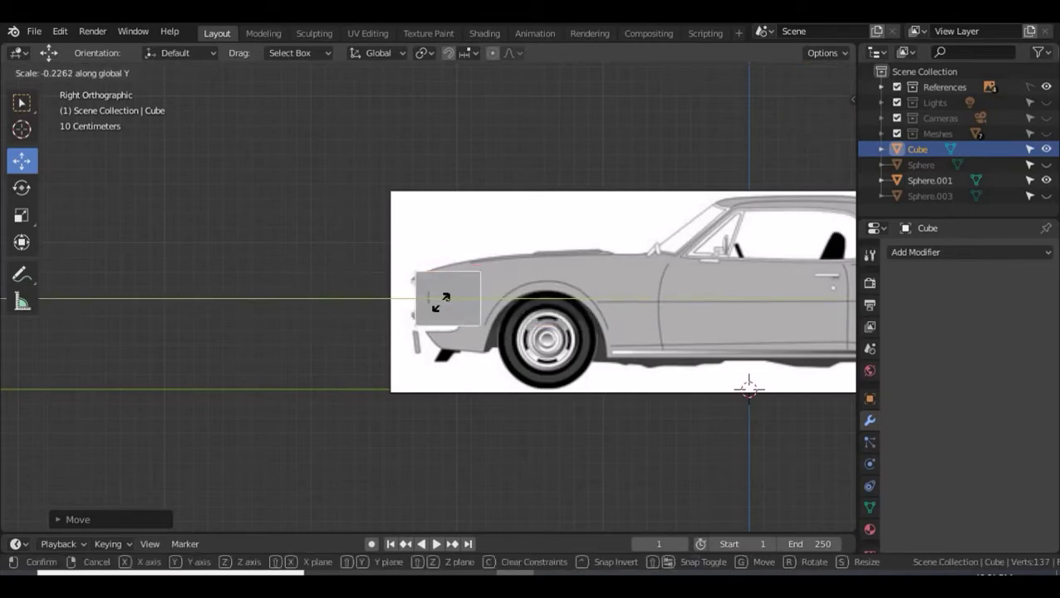
pyautogui.press('Escape')
# Shorten the bar along Y to about half its height and move it forward along Y until it is centred on the lens.
pyautogui.press('s')
pyautogui.press('y')
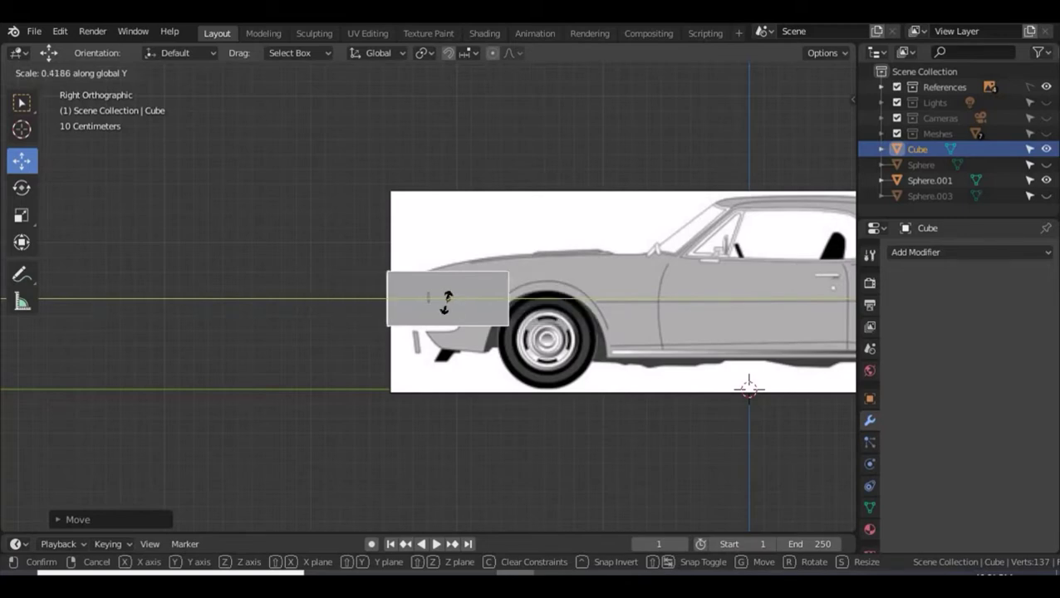
pyautogui.click(441, 302)
pyautogui.scroll(2, 442, 305)
pyautogui.scroll(7, 440, 300)
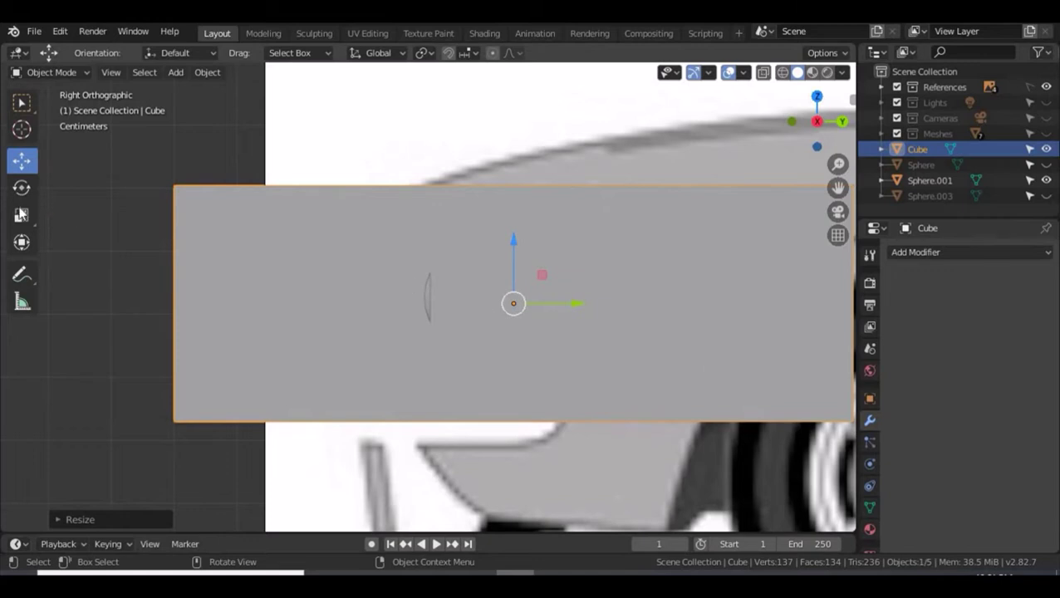
pyautogui.click(20, 213)
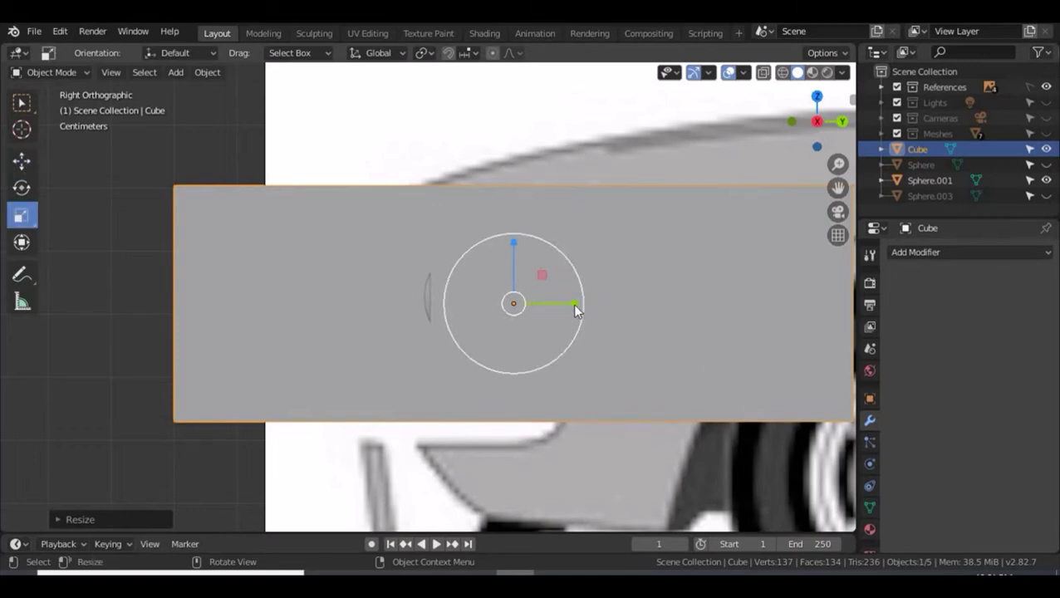
pyautogui.moveTo(574, 305); pyautogui.dragTo(531, 300)
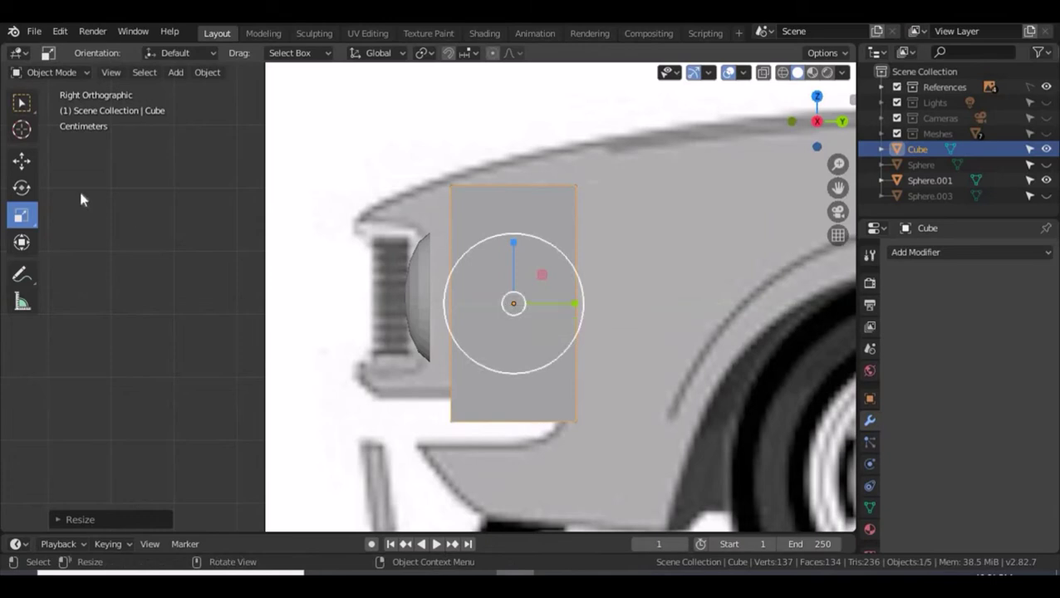
pyautogui.click(22, 160)
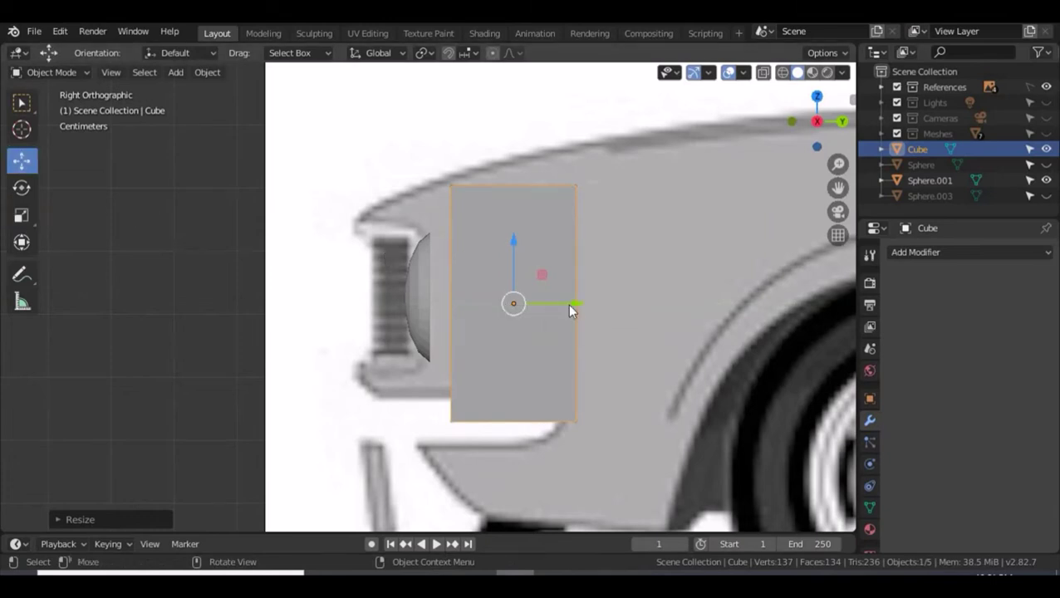
pyautogui.moveTo(567, 304); pyautogui.dragTo(475, 299)
# Duplicate the bar about 0.011 m inward along negative X and join both bars into one object.
pyautogui.press('KP_1')
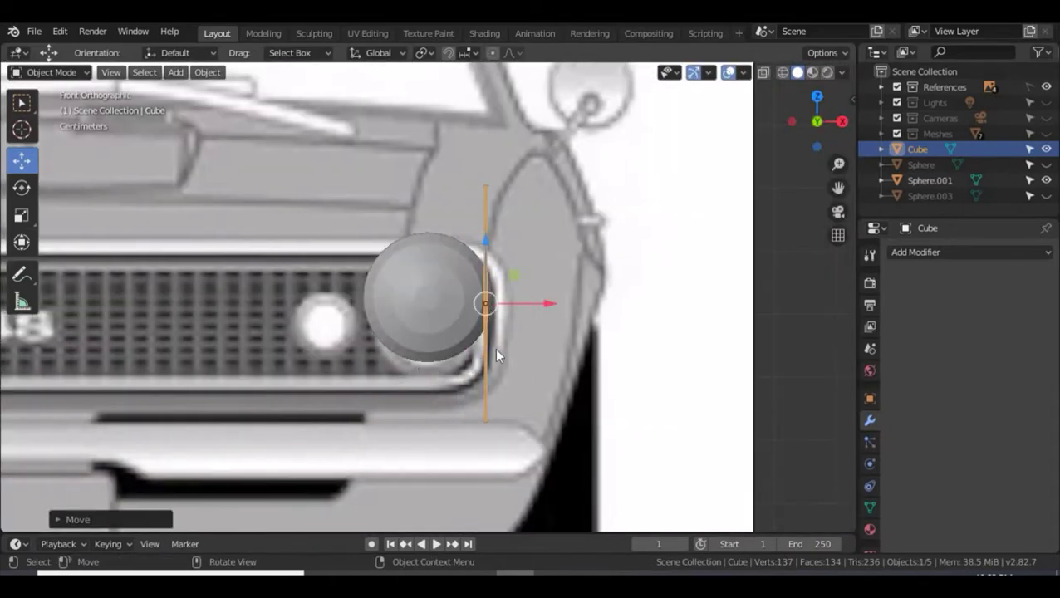
pyautogui.scroll(3, 532, 326)
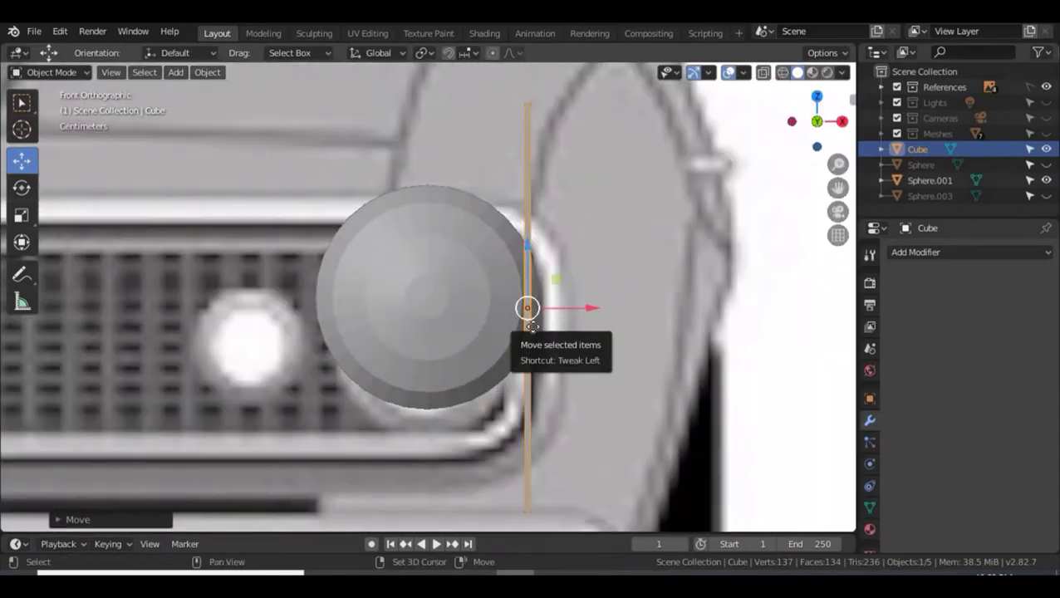
pyautogui.hotkey('shift', 'd')
pyautogui.press('x')
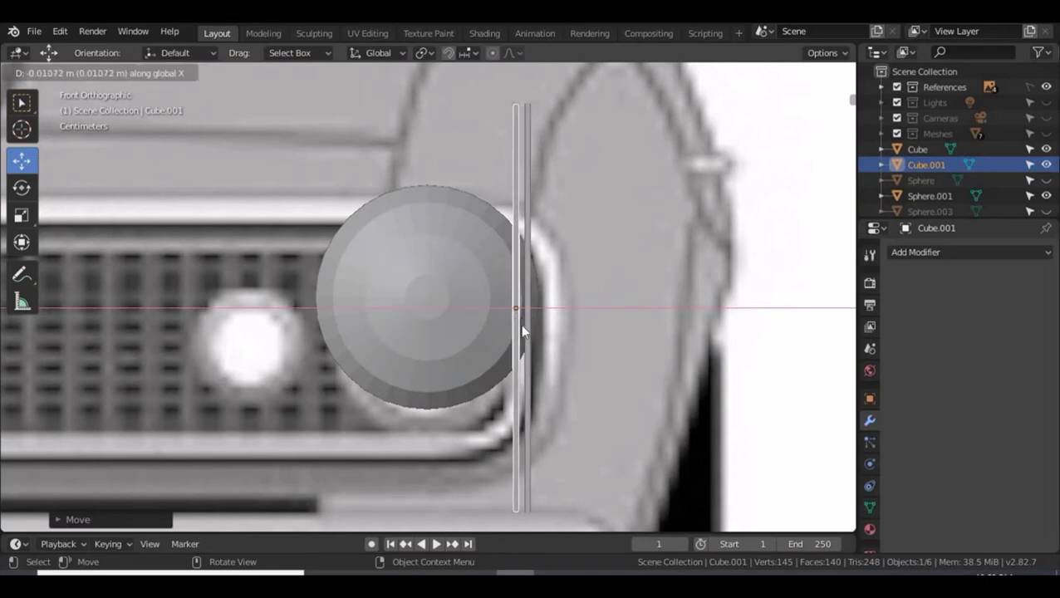
pyautogui.click(520, 324)
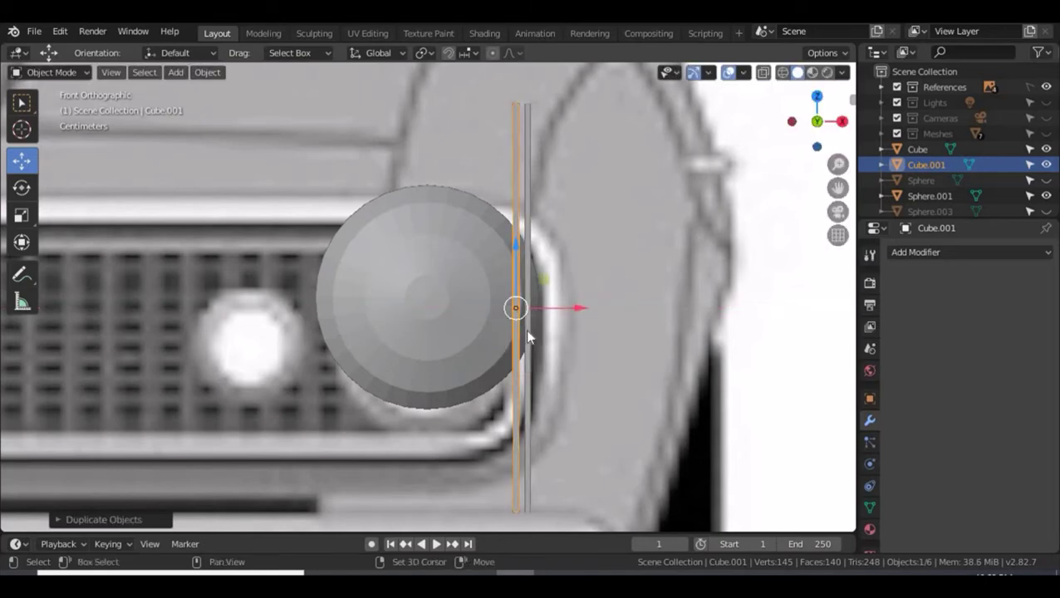
pyautogui.keyDown('shift'); pyautogui.click(527, 336); pyautogui.keyUp('shift')
pyautogui.click(525, 329)
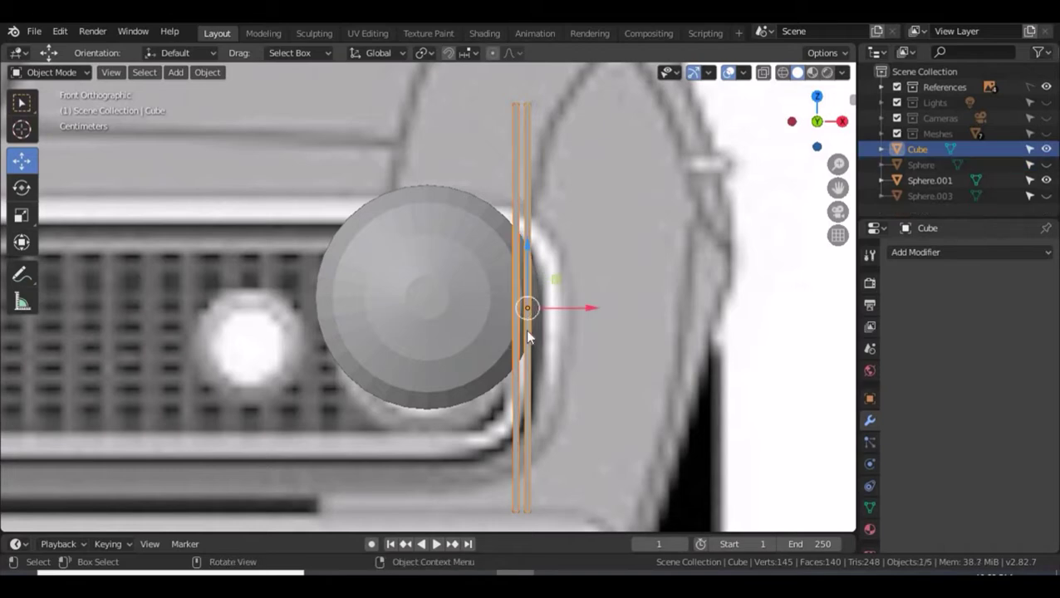
# Duplicate the joined pair of bars inward along X at the same spacing and join all four into one object.
pyautogui.press('g')
pyautogui.press('x')
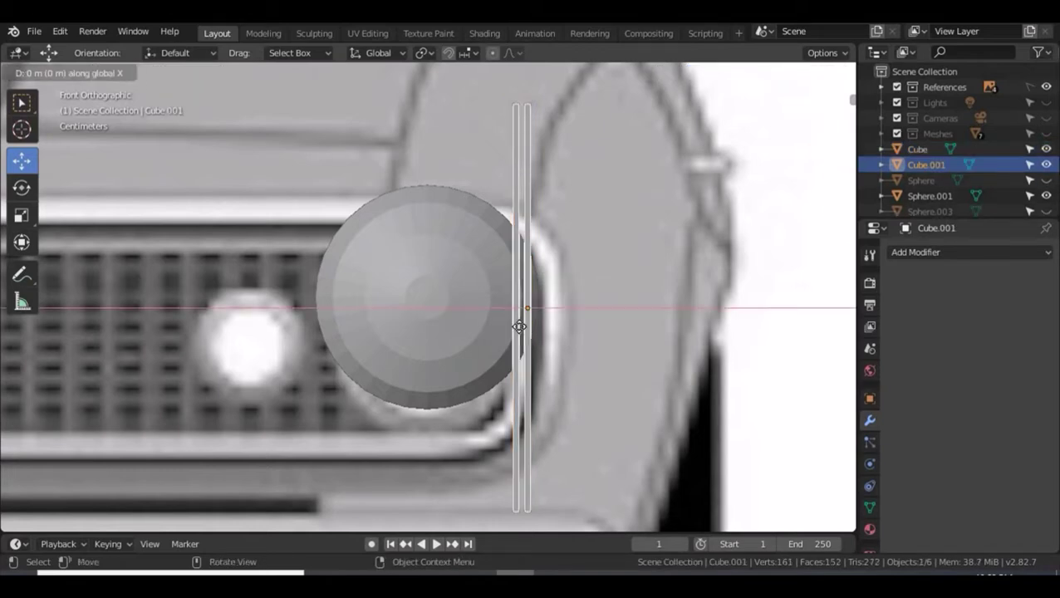
pyautogui.click(503, 322)
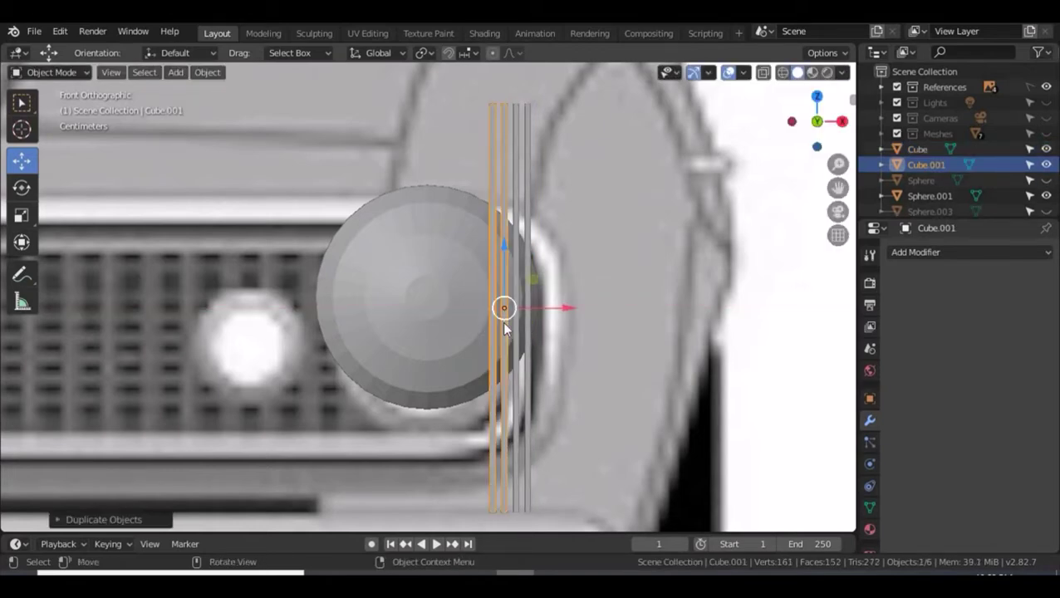
pyautogui.keyDown('shift'); pyautogui.click(516, 325); pyautogui.keyUp('shift')
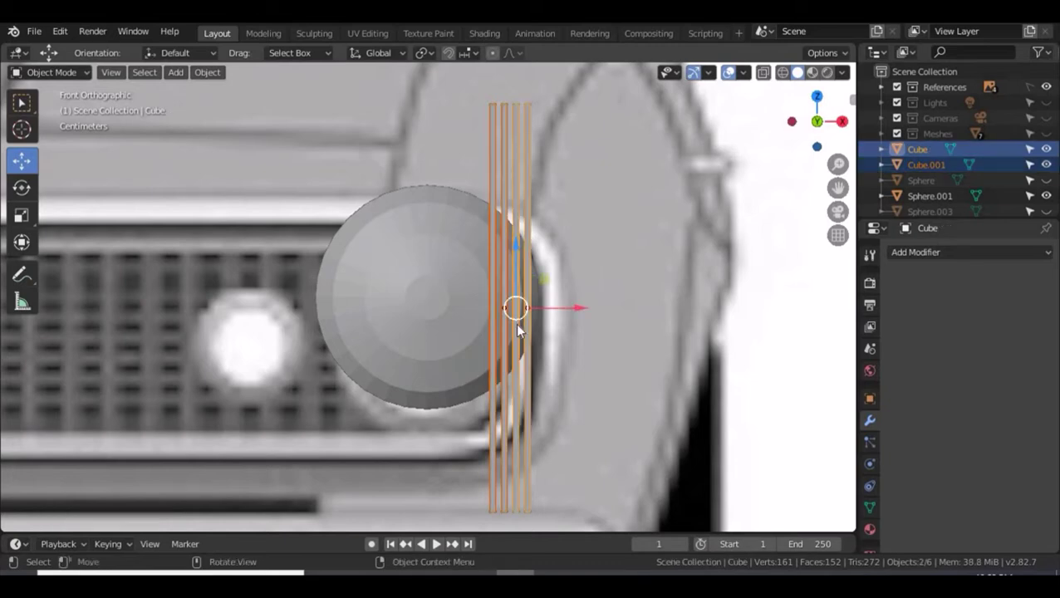
pyautogui.hotkey('ctrl', 'j')
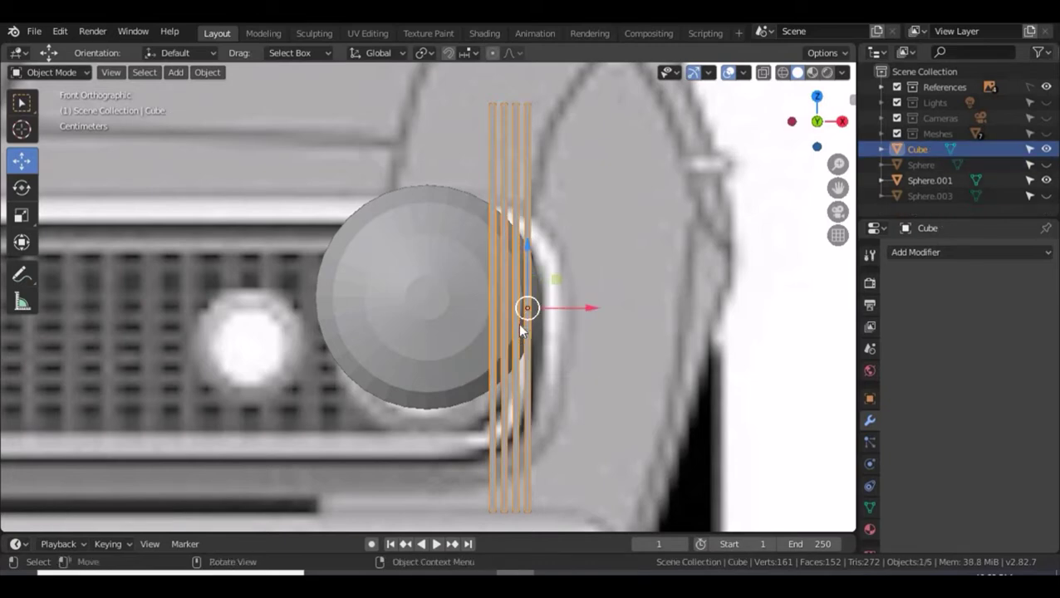
# Duplicate the four bars about 0.042 m along negative X and join all eight into one object.
pyautogui.hotkey('shift', 'd')
pyautogui.press('x')
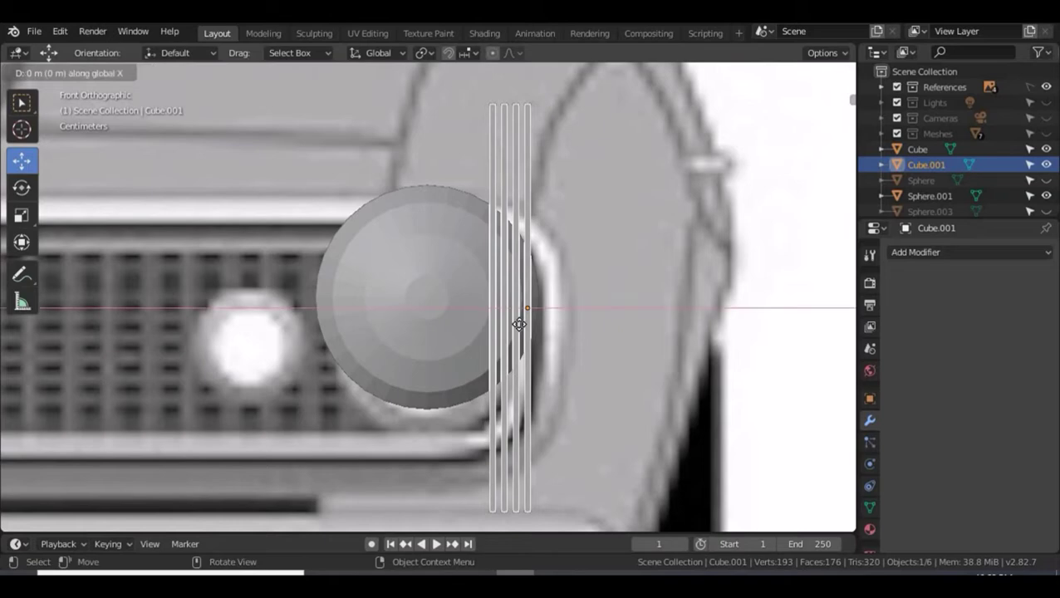
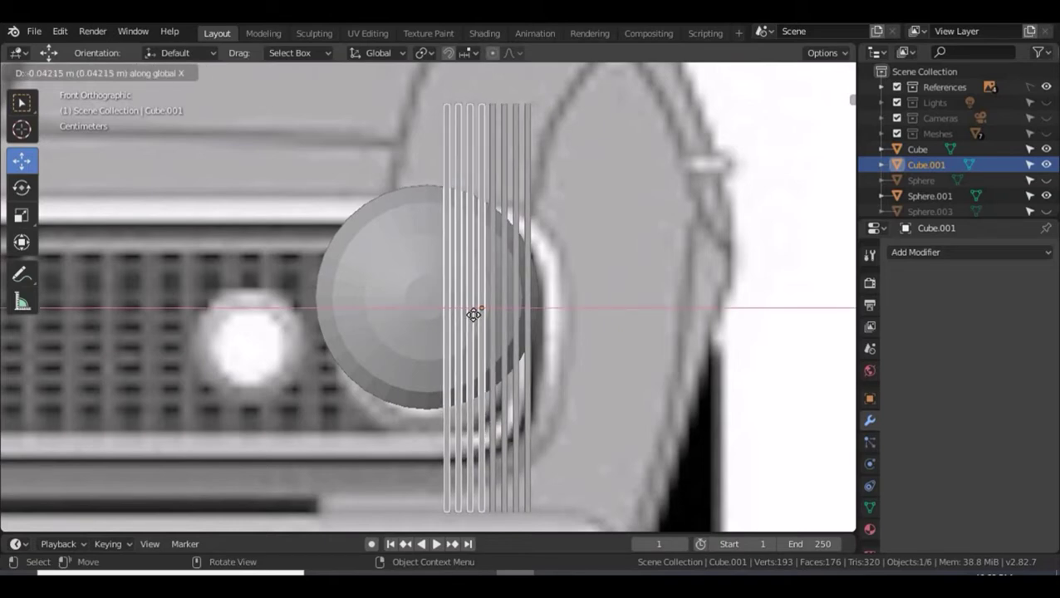
pyautogui.click(474, 316)
pyautogui.keyDown('shift'); pyautogui.click(492, 327); pyautogui.keyUp('shift')
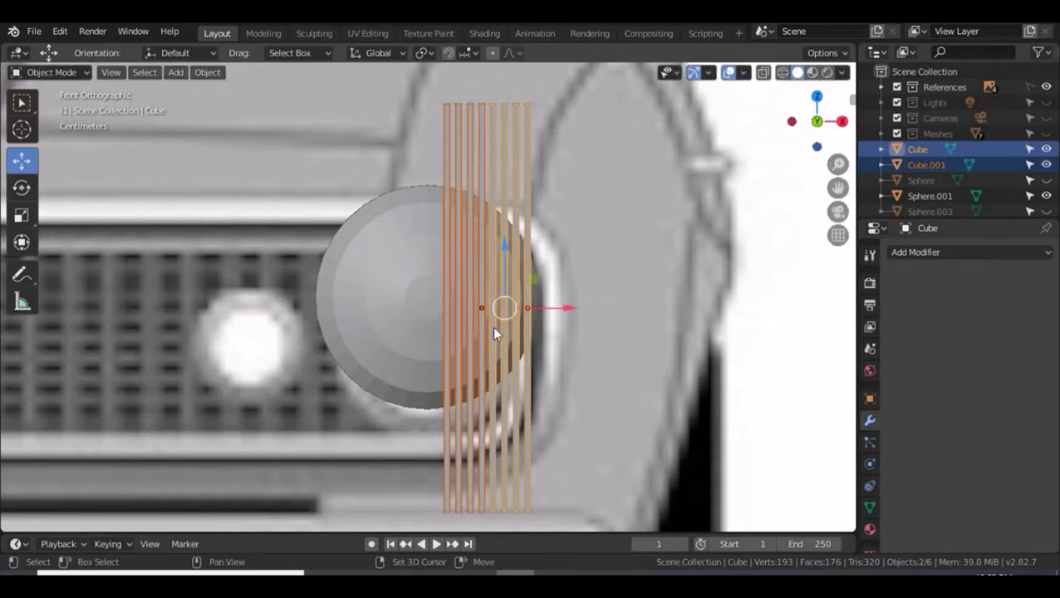
pyautogui.hotkey('ctrl', 'j')
# Duplicate the eight bars along negative X with matching spacing and join all sixteen into one object.
pyautogui.hotkey('shift', 'd')
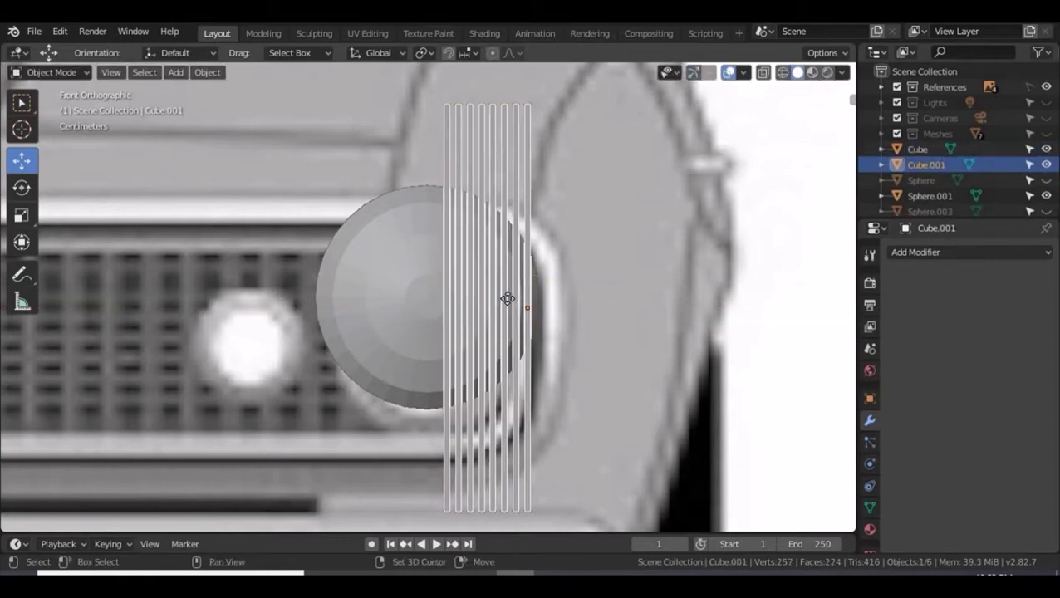
pyautogui.press('x')
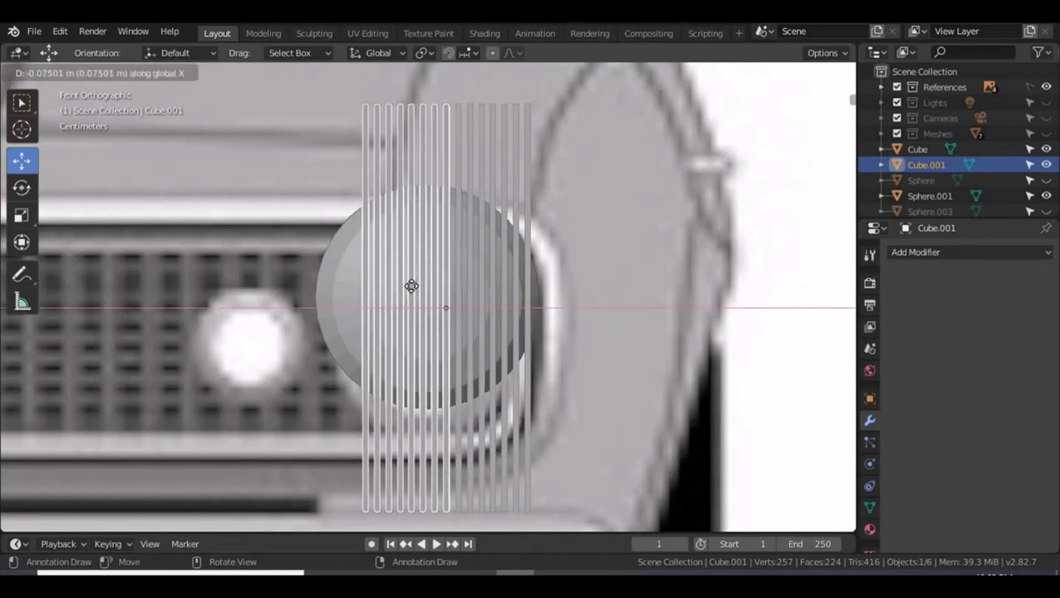
pyautogui.click(416, 292)
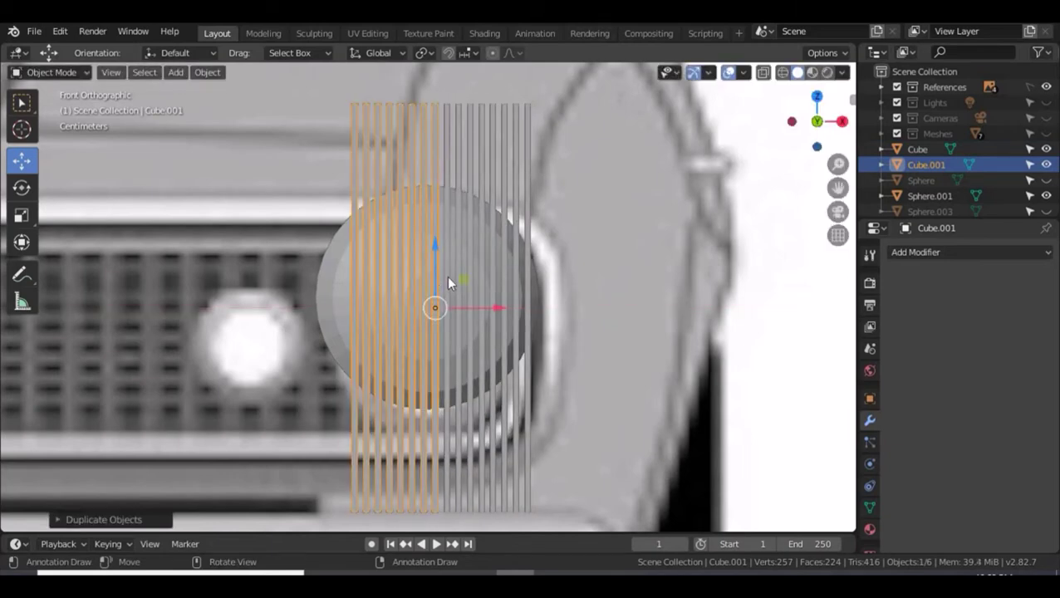
pyautogui.keyDown('shift'); pyautogui.click(446, 275); pyautogui.keyUp('shift')
pyautogui.hotkey('ctrl', 'j')
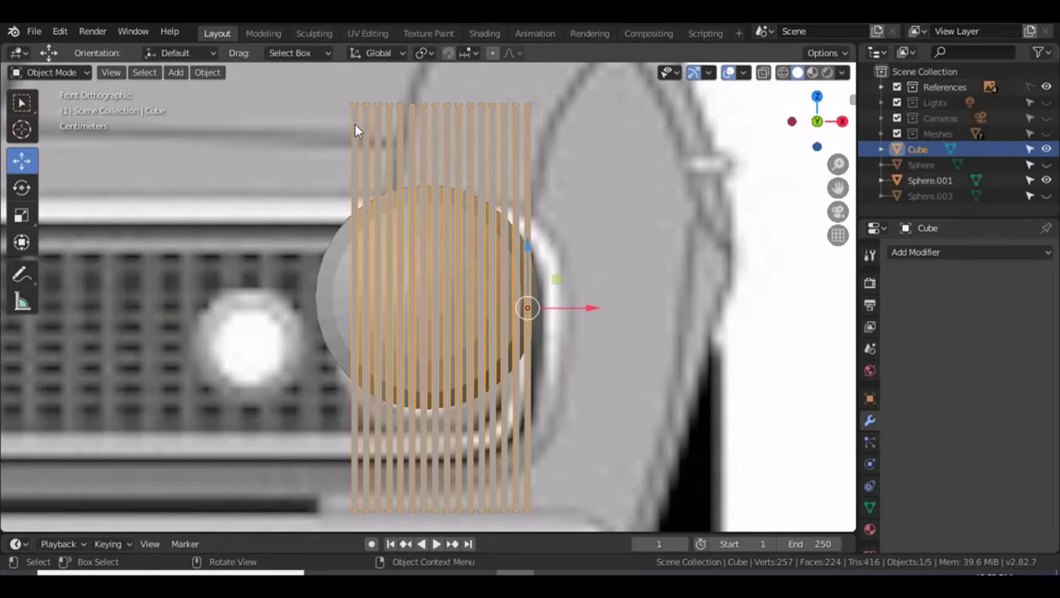
# Duplicate the three innermost bars within the mesh about 0.031 m along negative X so the row spans the lens's full width.
pyautogui.press('Tab')
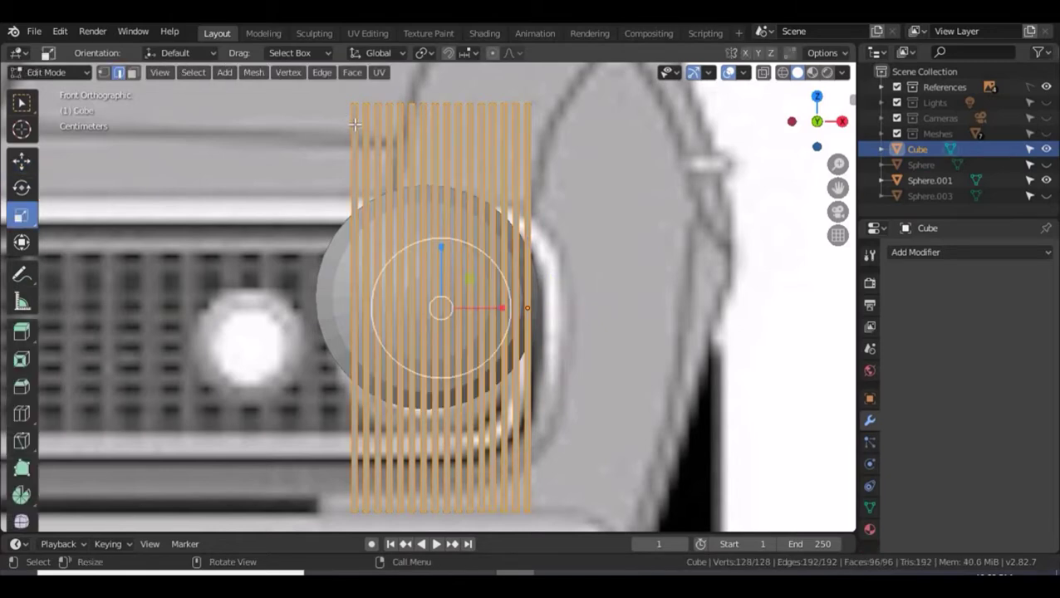
pyautogui.press('3')
pyautogui.hotkey('ctrl', 'l')
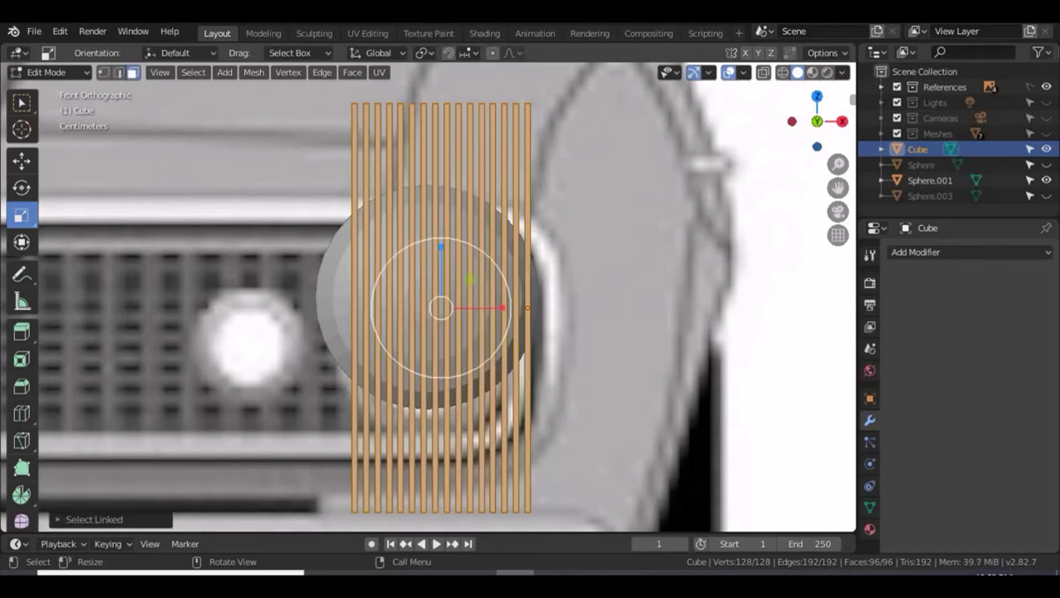
pyautogui.hotkey('alt', 'a')
pyautogui.click(355, 126)
pyautogui.hotkey('ctrl', 'l')
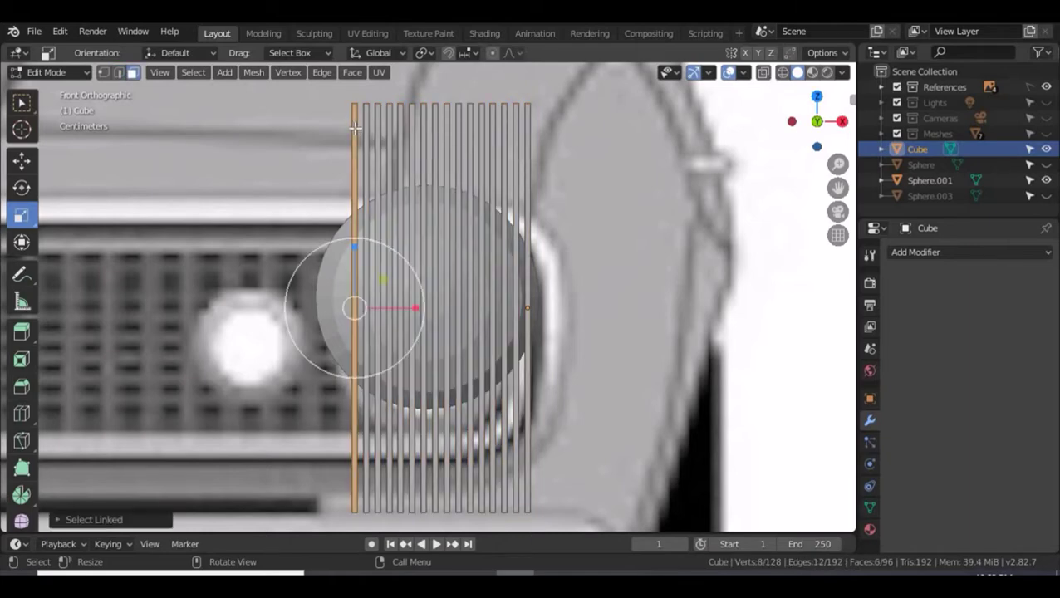
pyautogui.keyDown('shift'); pyautogui.click(365, 129); pyautogui.keyUp('shift')
pyautogui.hotkey('ctrl', 'l')
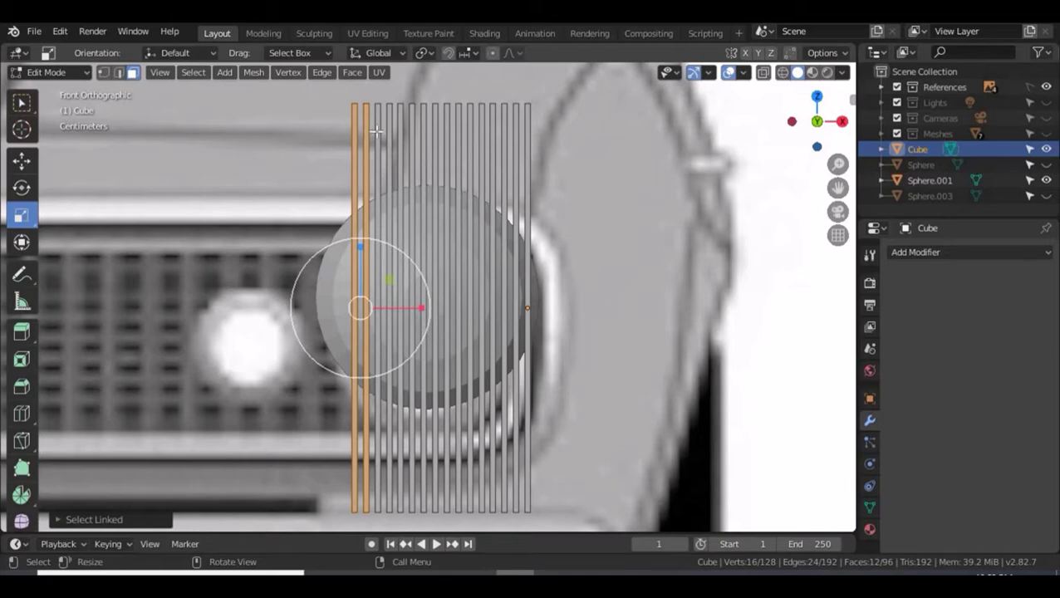
pyautogui.keyDown('shift'); pyautogui.click(376, 131); pyautogui.keyUp('shift')
pyautogui.hotkey('ctrl', 'l')
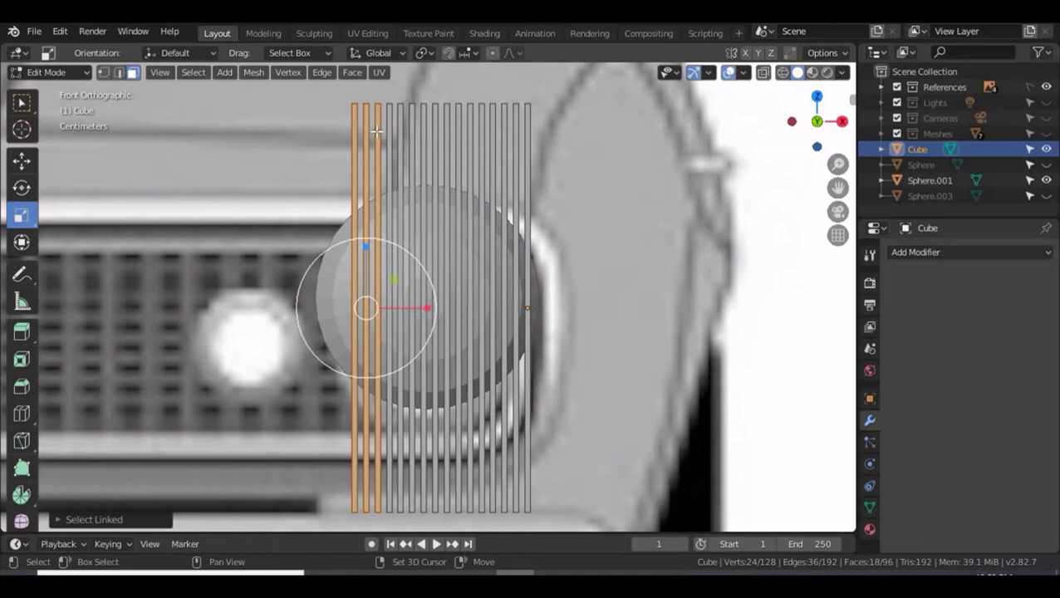
pyautogui.hotkey('shift', 'd')
pyautogui.press('x')
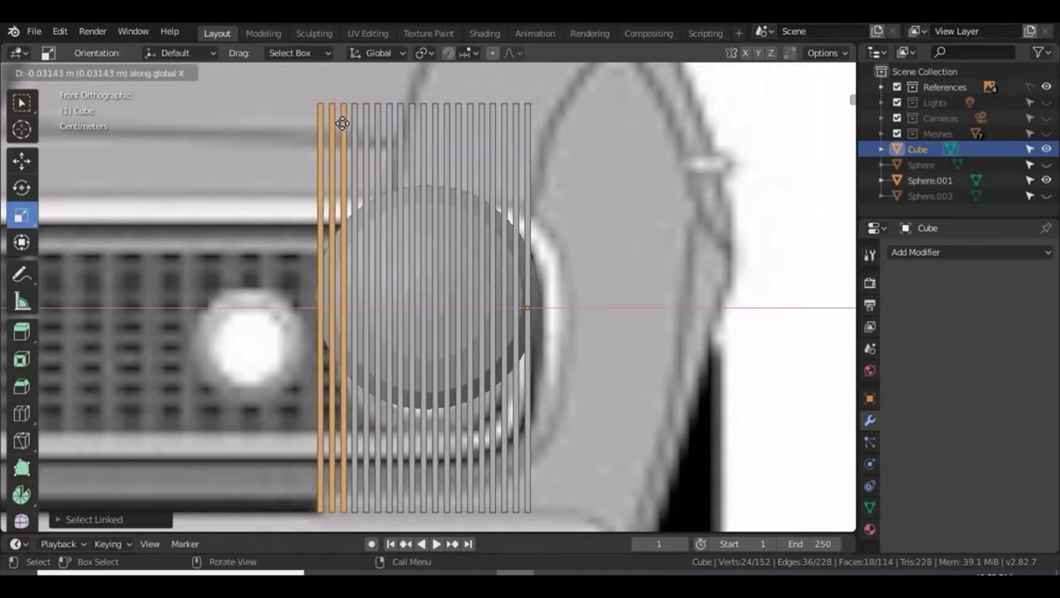
pyautogui.click(343, 123)
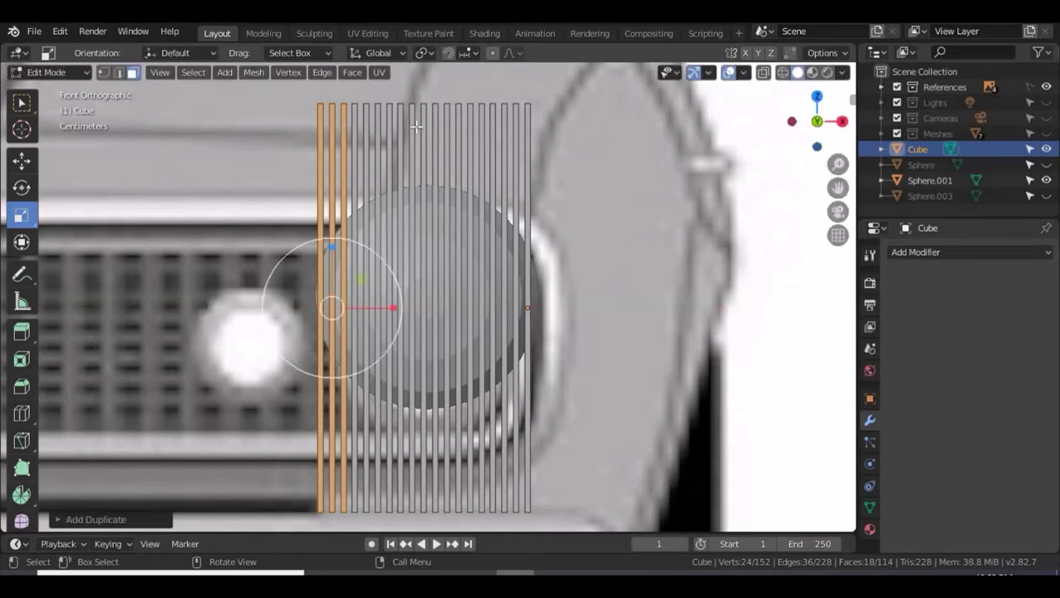
pyautogui.press('Tab')
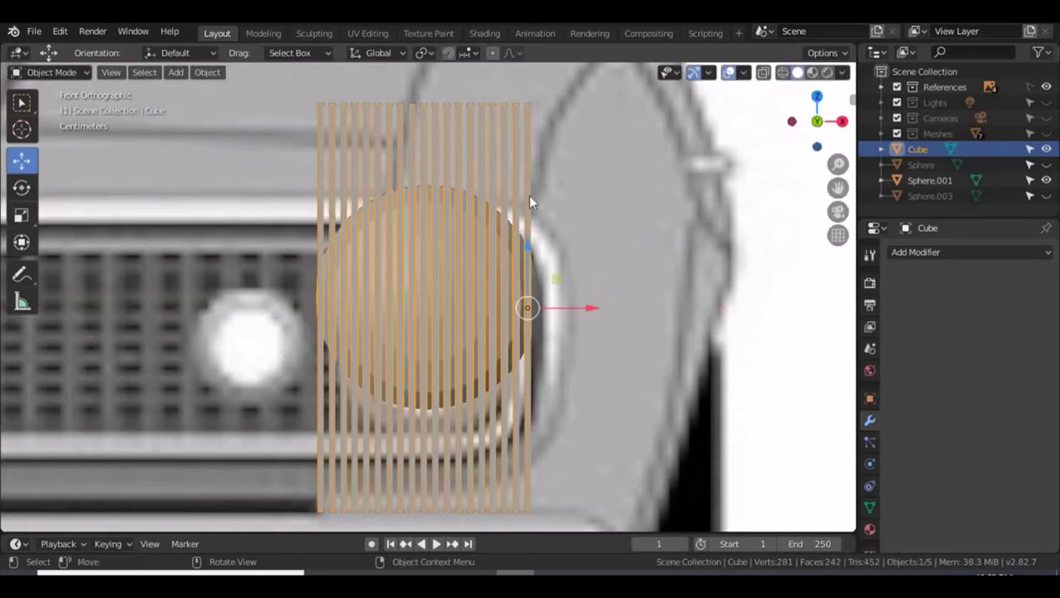
# Add a Boolean modifier set to Difference to the inner lens Sphere.001, with the bars object Cube as the cutter.
pyautogui.click(930, 166)
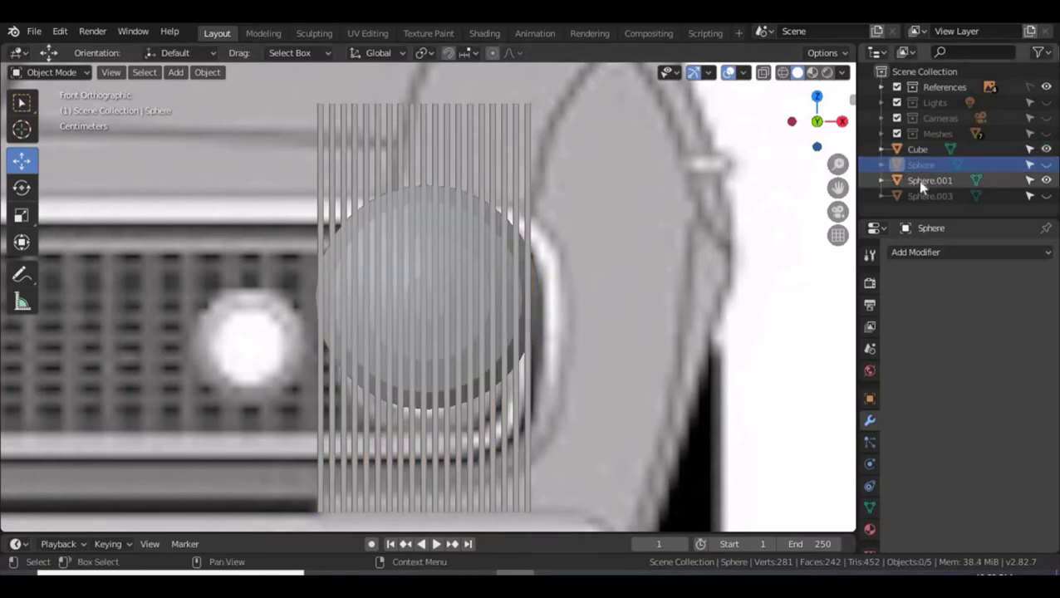
pyautogui.click(918, 181)
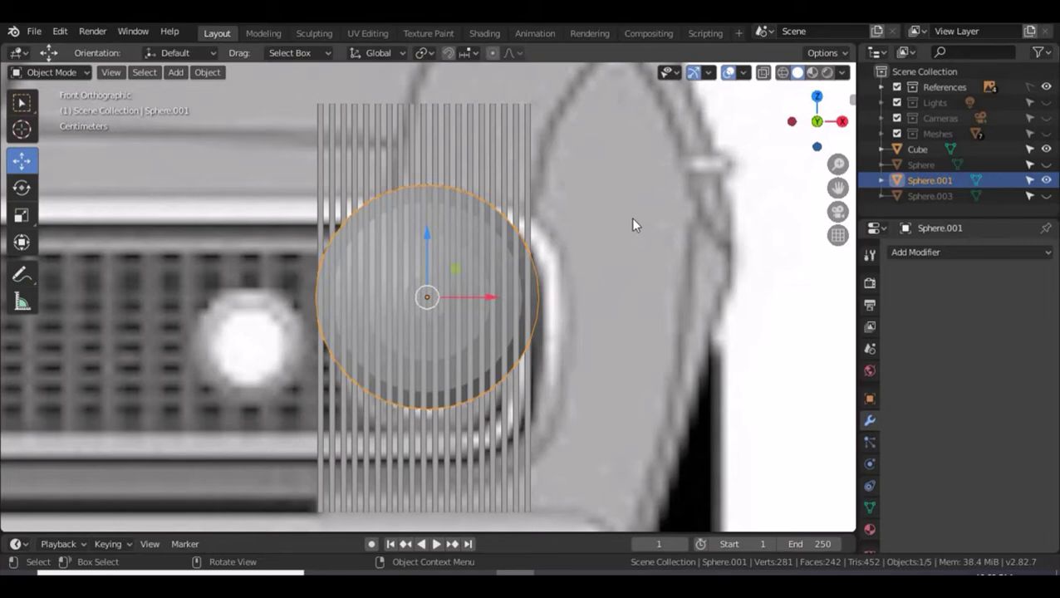
pyautogui.scroll(-5, 632, 224)
pyautogui.moveTo(633, 224); pyautogui.dragTo(585, 284, button='middle')
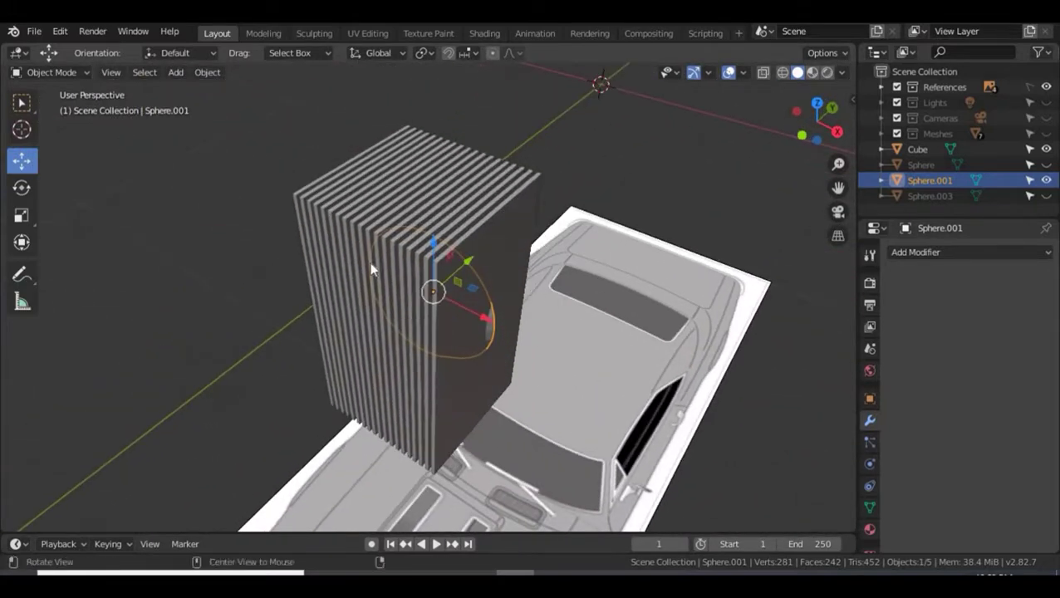
pyautogui.moveTo(369, 261); pyautogui.dragTo(370, 262, button='middle')
pyautogui.moveTo(580, 255); pyautogui.dragTo(606, 209, button='middle')
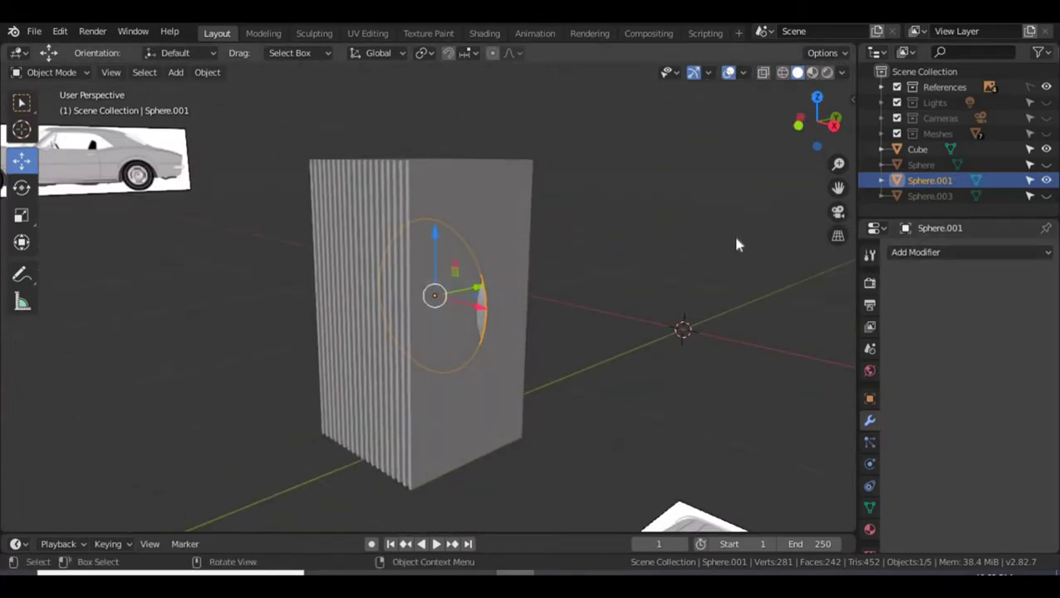
pyautogui.click(931, 252)
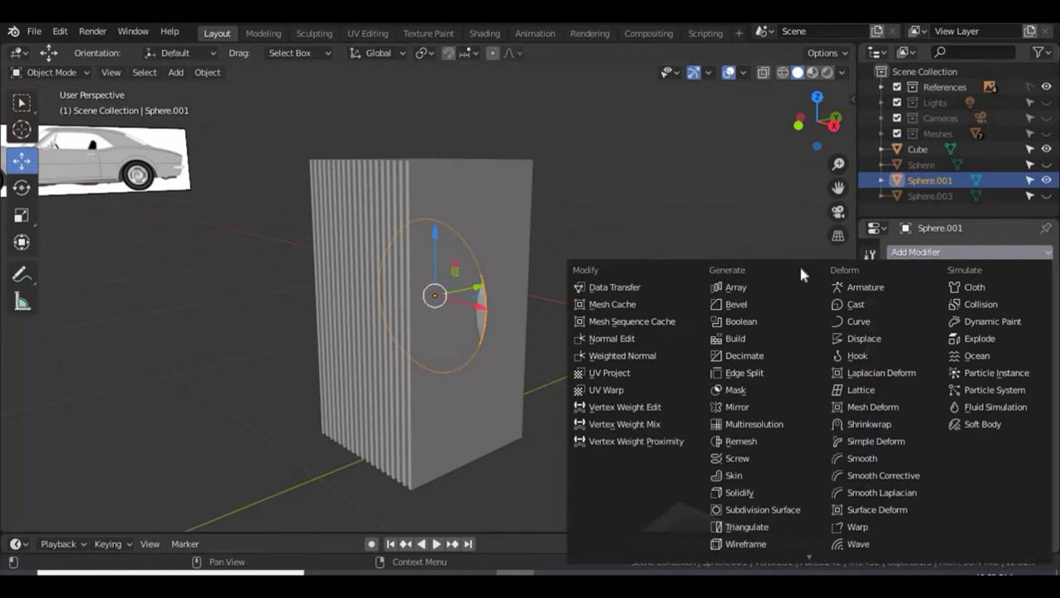
pyautogui.click(731, 322)
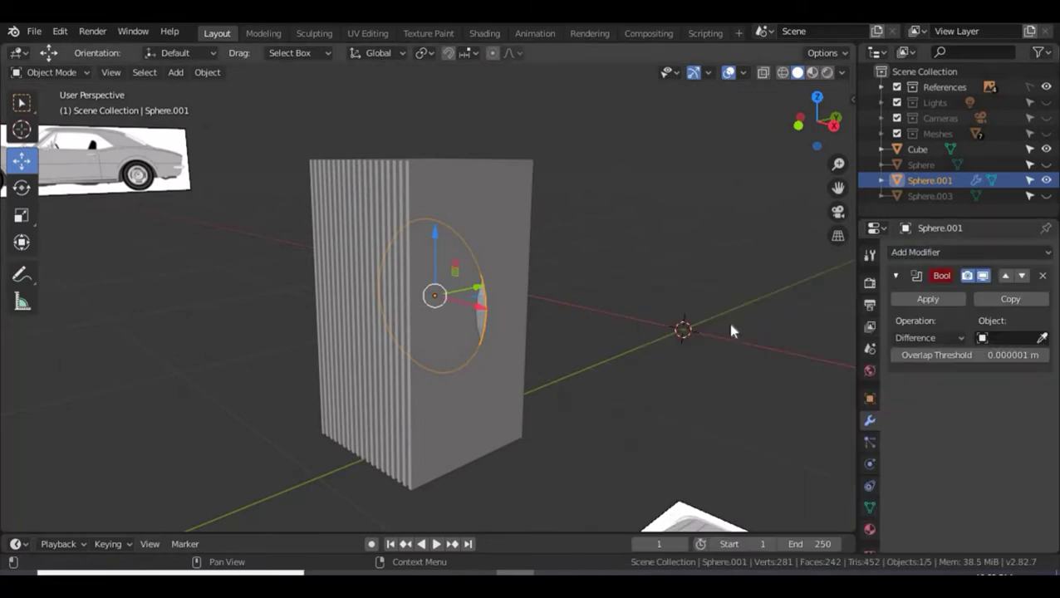
pyautogui.click(923, 338)
pyautogui.click(925, 339)
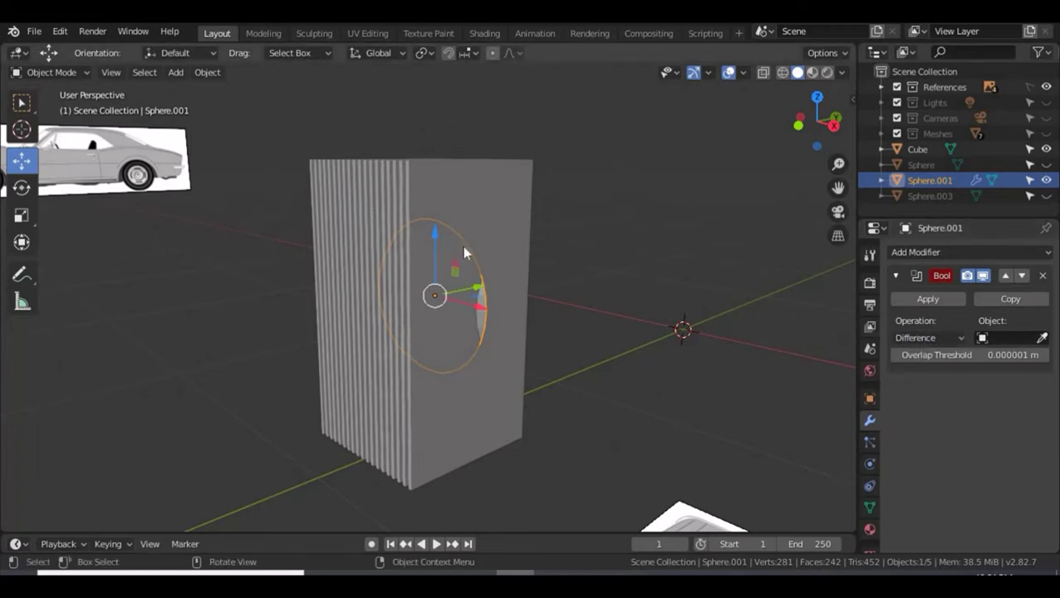
pyautogui.click(1043, 339)
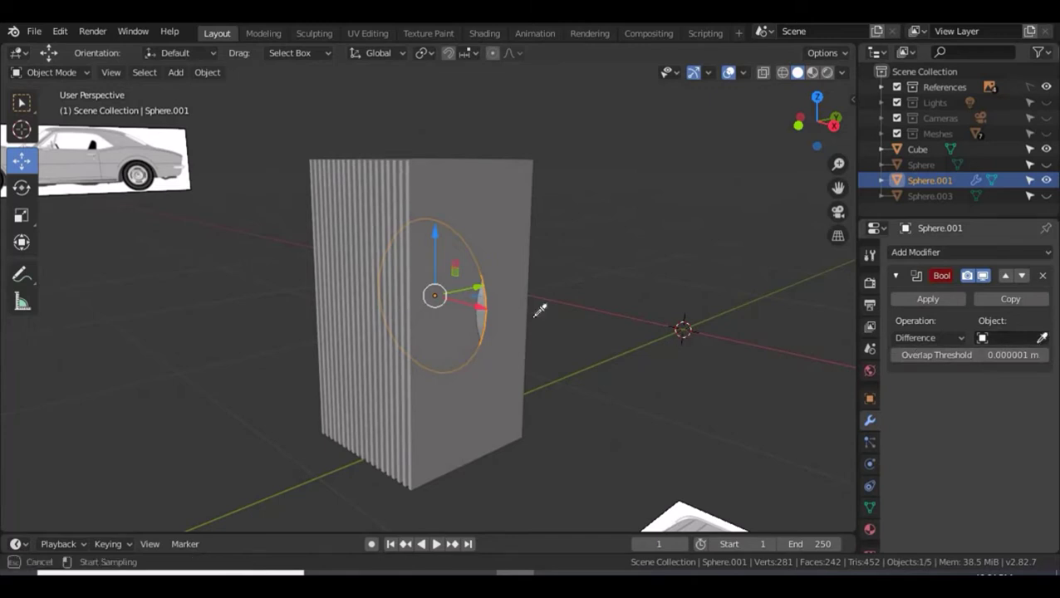
pyautogui.click(502, 181)
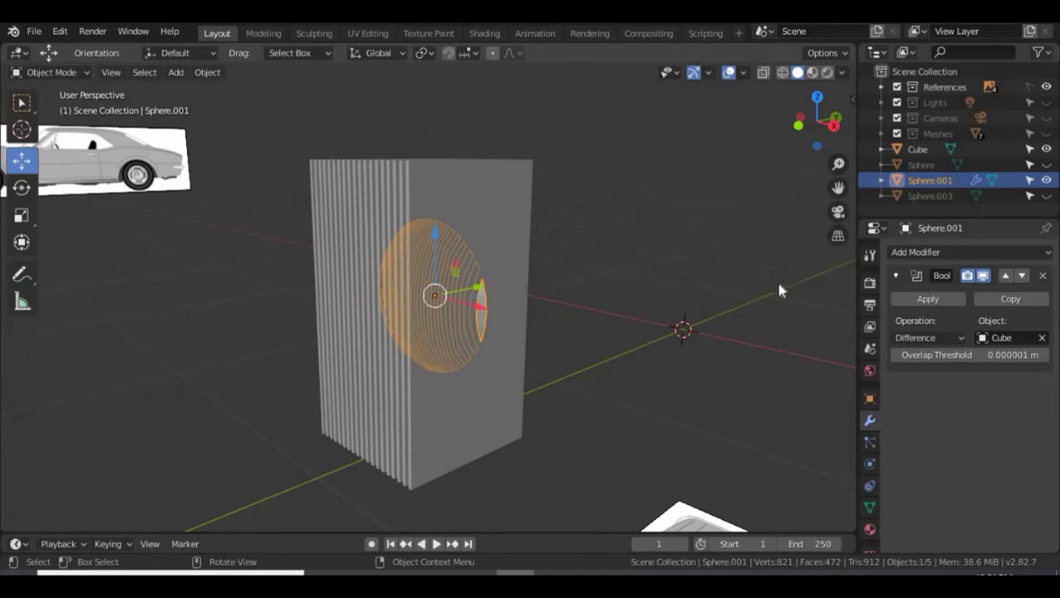
# Apply the inner lens's Boolean modifier and hide the bars object Cube.
pyautogui.click(928, 299)
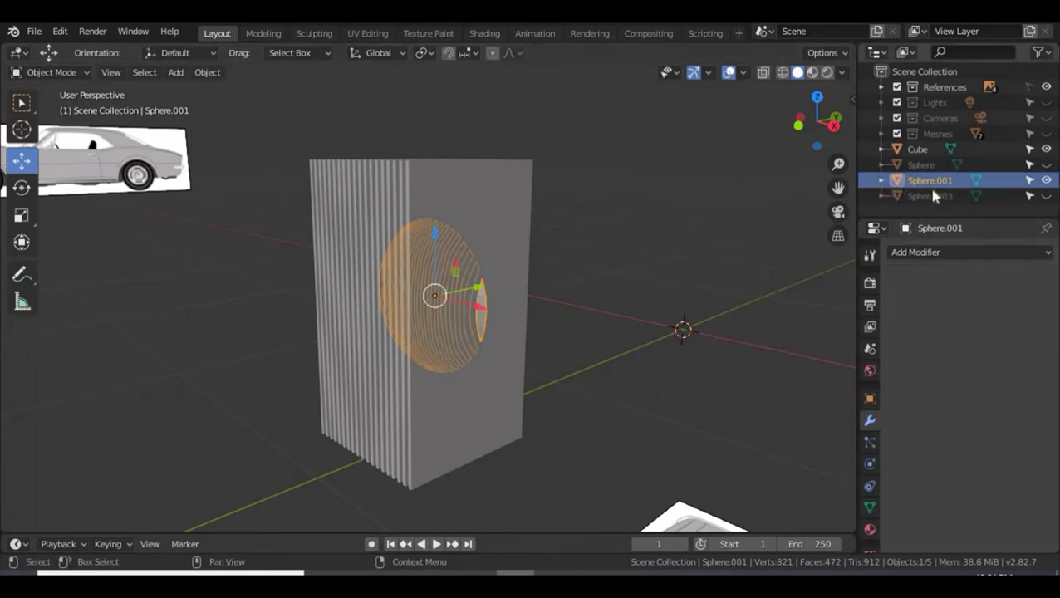
pyautogui.click(515, 188)
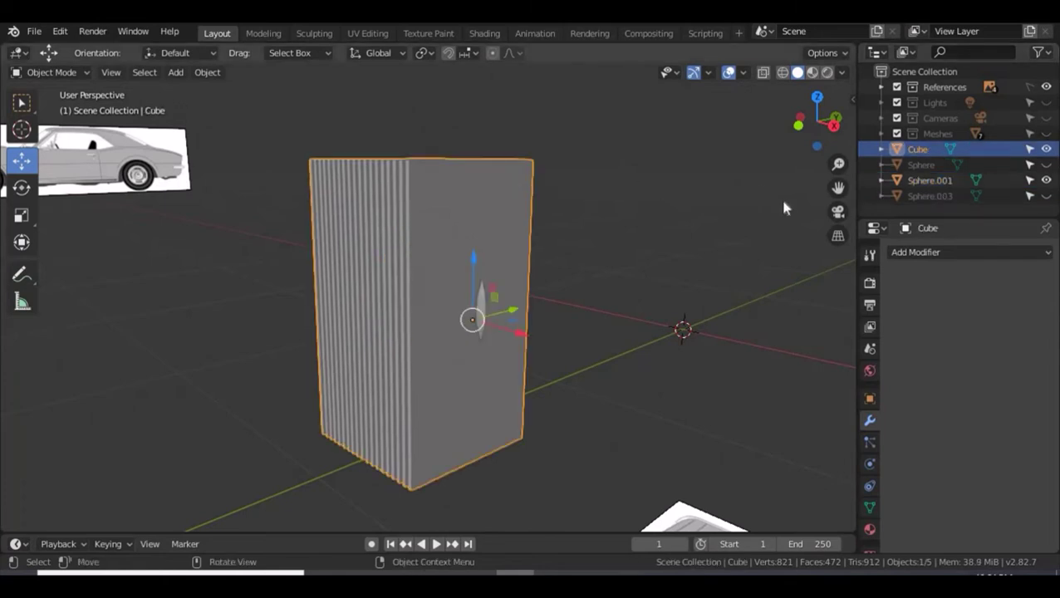
pyautogui.click(1046, 149)
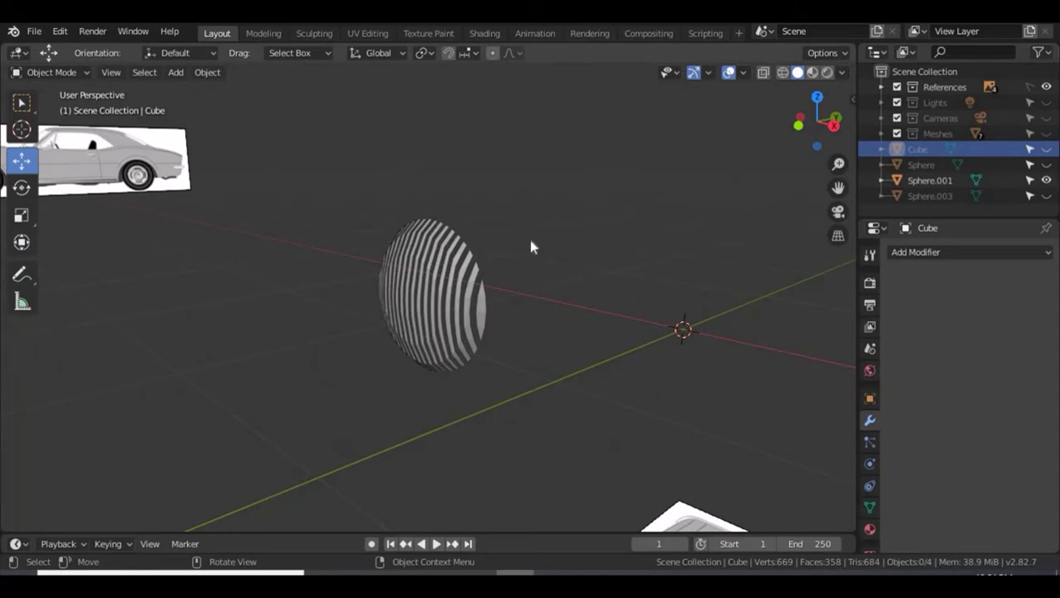
pyautogui.moveTo(529, 243); pyautogui.dragTo(639, 249, button='middle')
pyautogui.scroll(2, 542, 247)
pyautogui.click(945, 254)
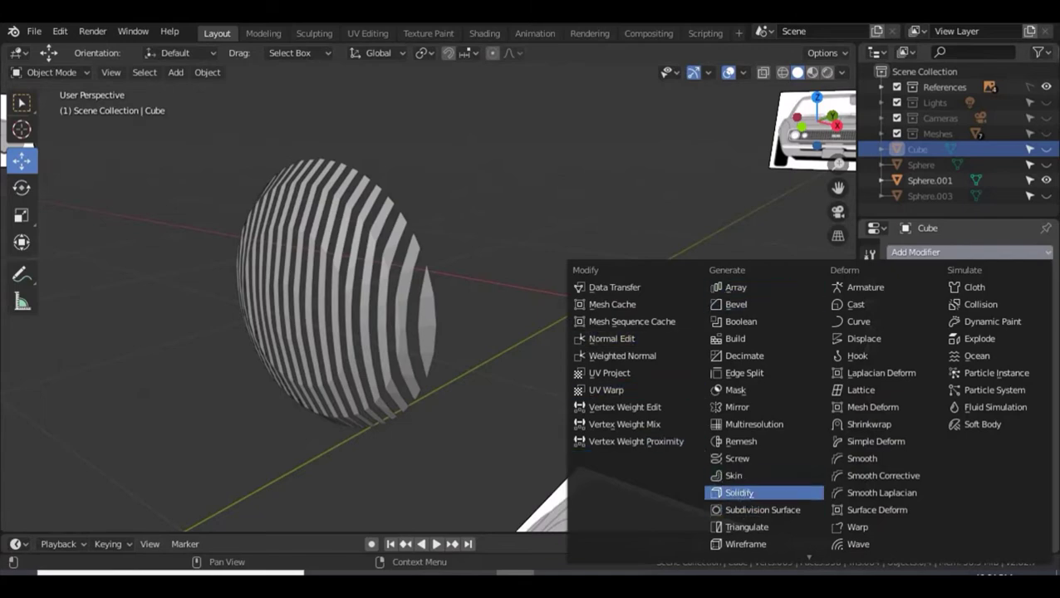
pyautogui.click(734, 492)
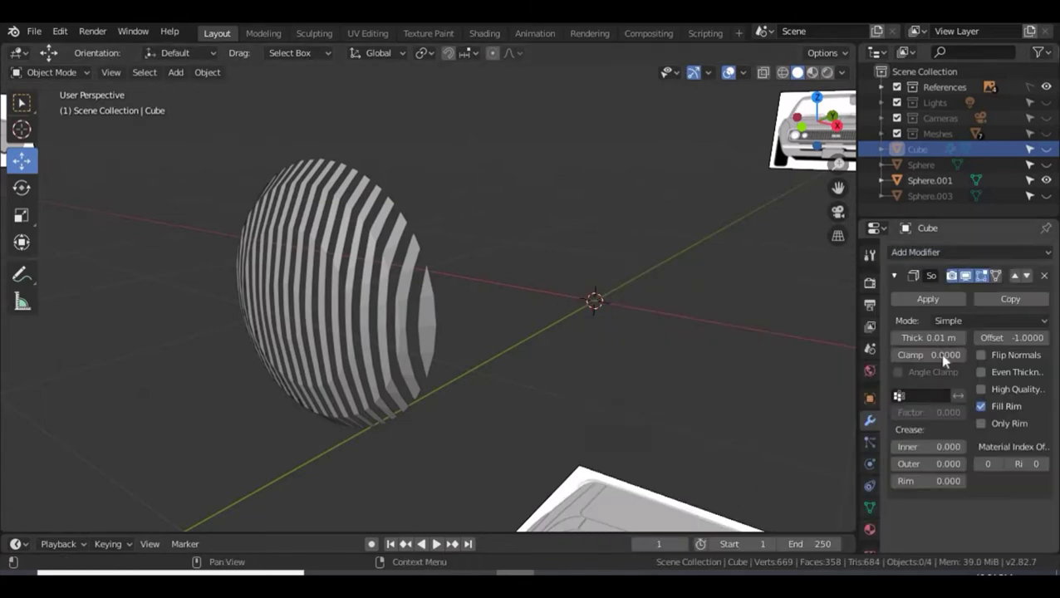
pyautogui.moveTo(682, 328); pyautogui.dragTo(876, 333, button='middle')
pyautogui.click(924, 338)
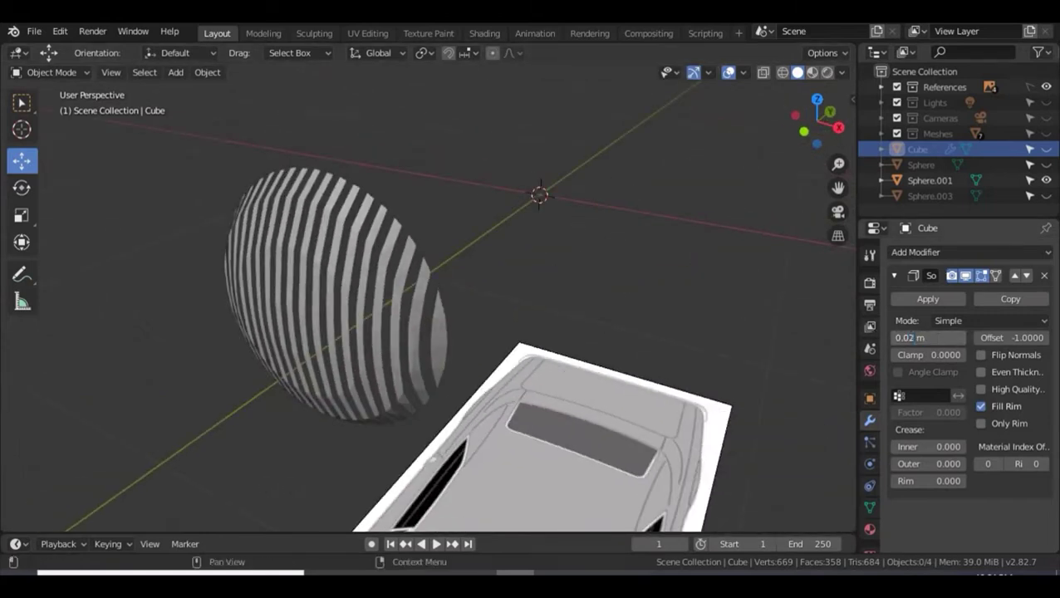
pyautogui.press('Return')
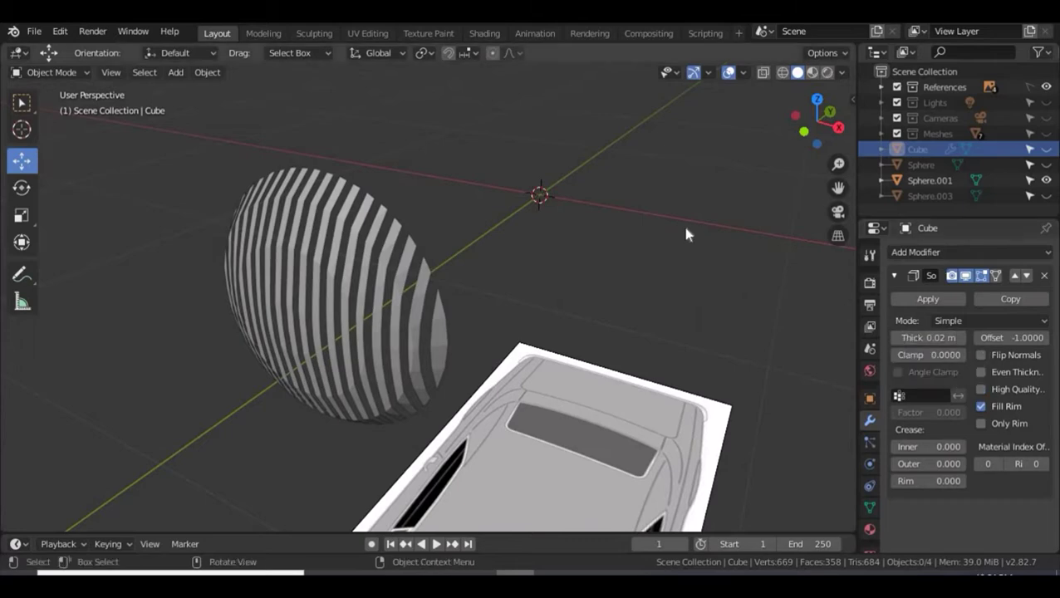
pyautogui.click(1044, 276)
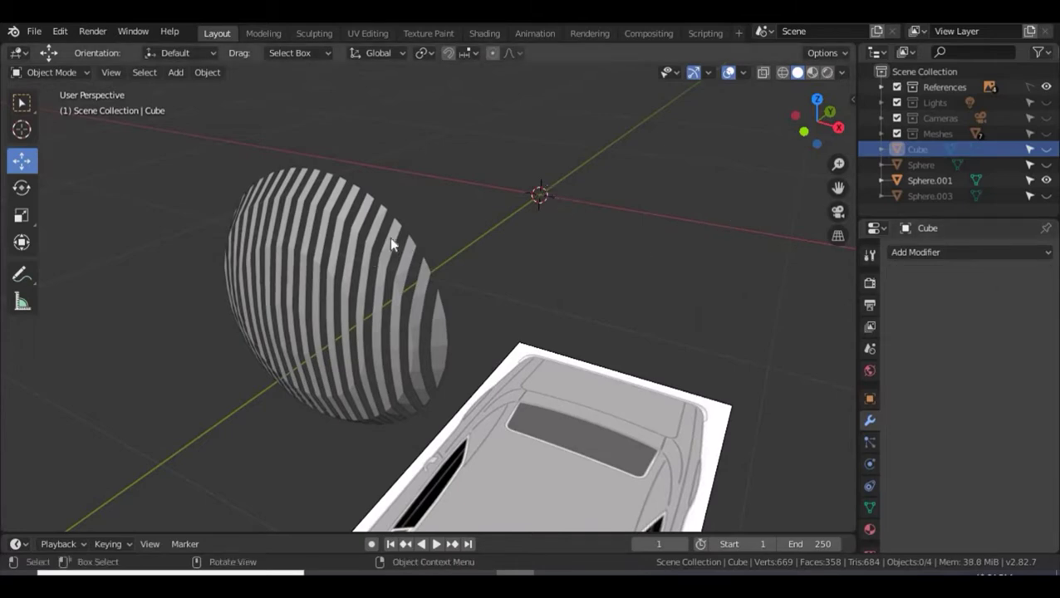
# Add a Solidify modifier with 0.02 m thickness to the striped inner lens Sphere.001.
pyautogui.click(389, 236)
pyautogui.click(937, 253)
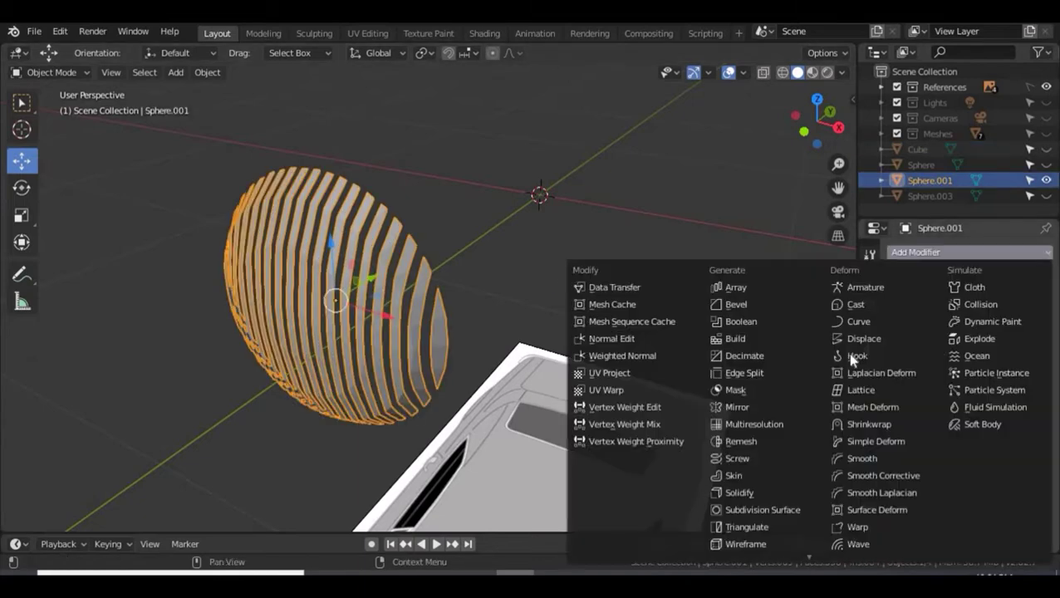
pyautogui.click(737, 495)
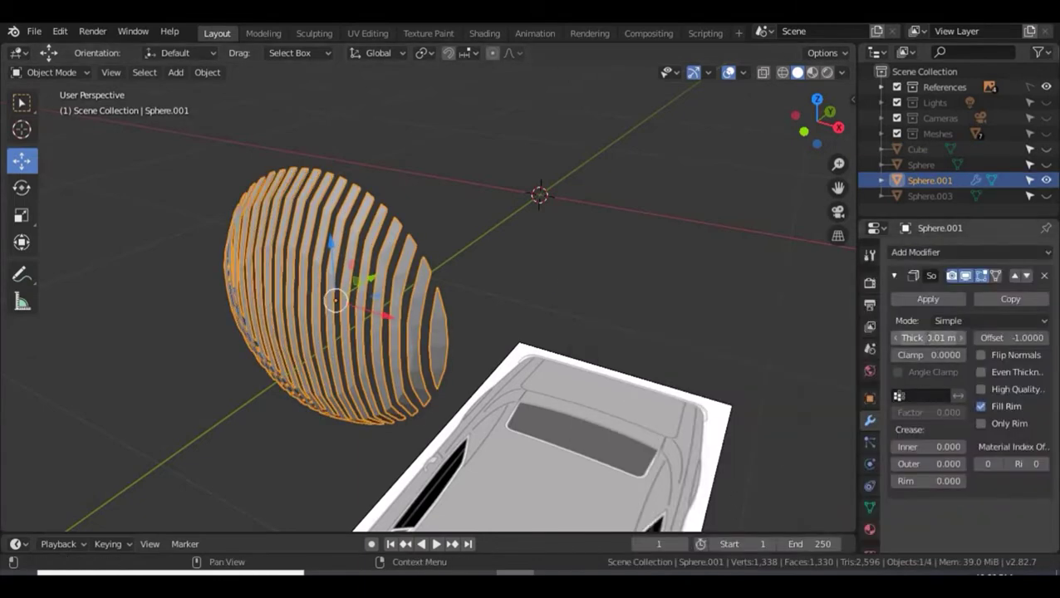
pyautogui.click(927, 338)
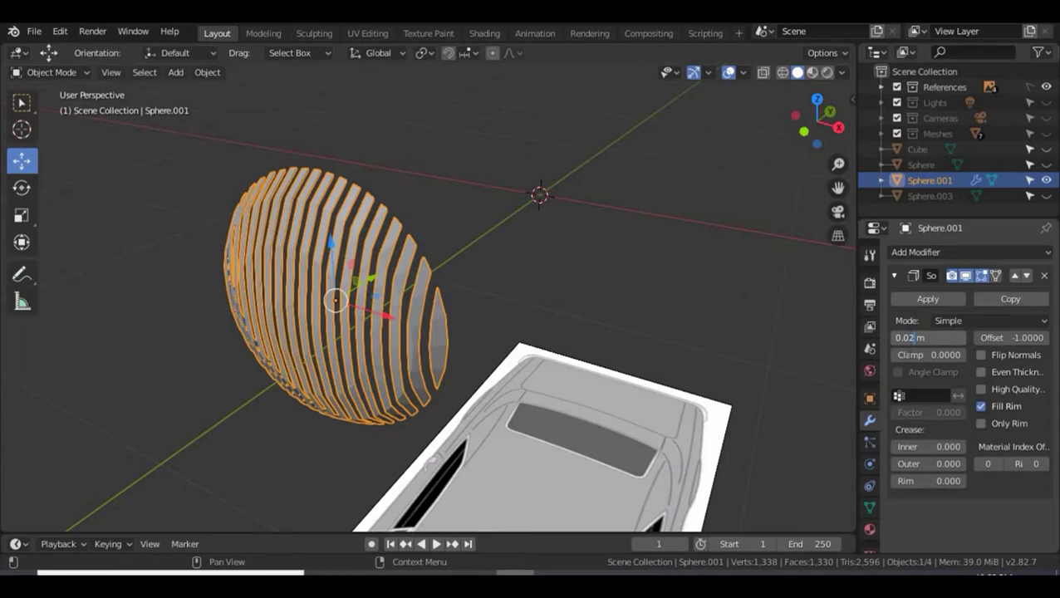
pyautogui.press('Return')
# Unhide the front lens Sphere.003 and keep the headlight housing Sphere hidden.
pyautogui.moveTo(567, 309); pyautogui.dragTo(578, 280, button='middle')
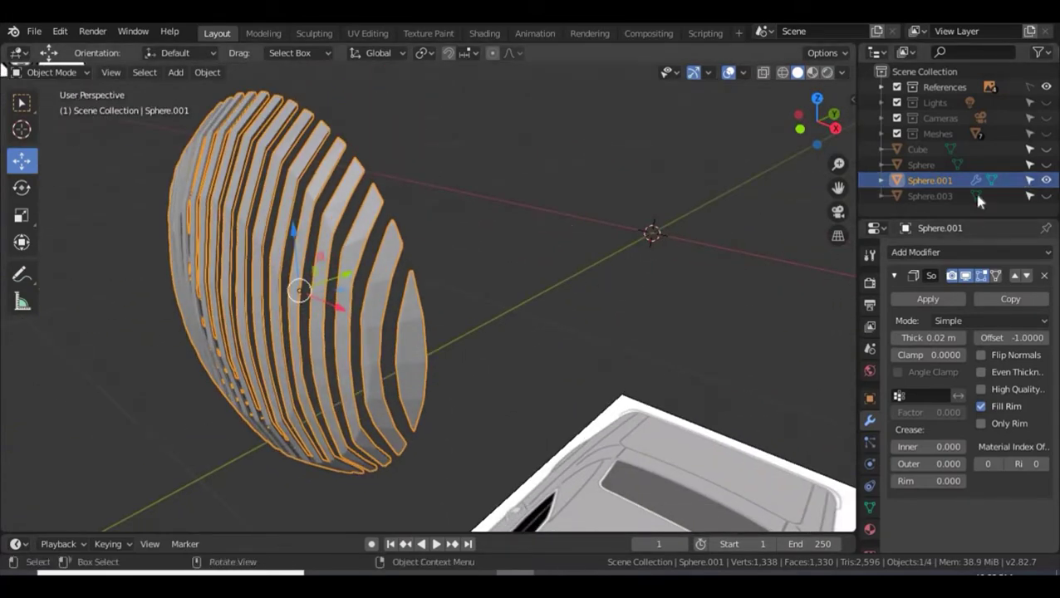
pyautogui.click(940, 165)
pyautogui.click(1046, 166)
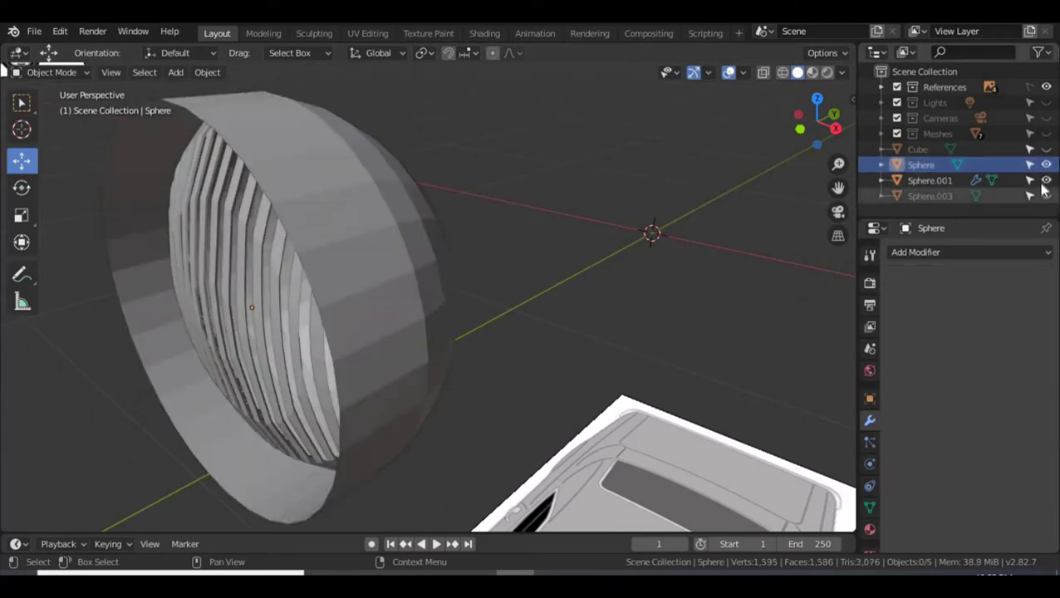
pyautogui.click(1046, 165)
pyautogui.click(1047, 196)
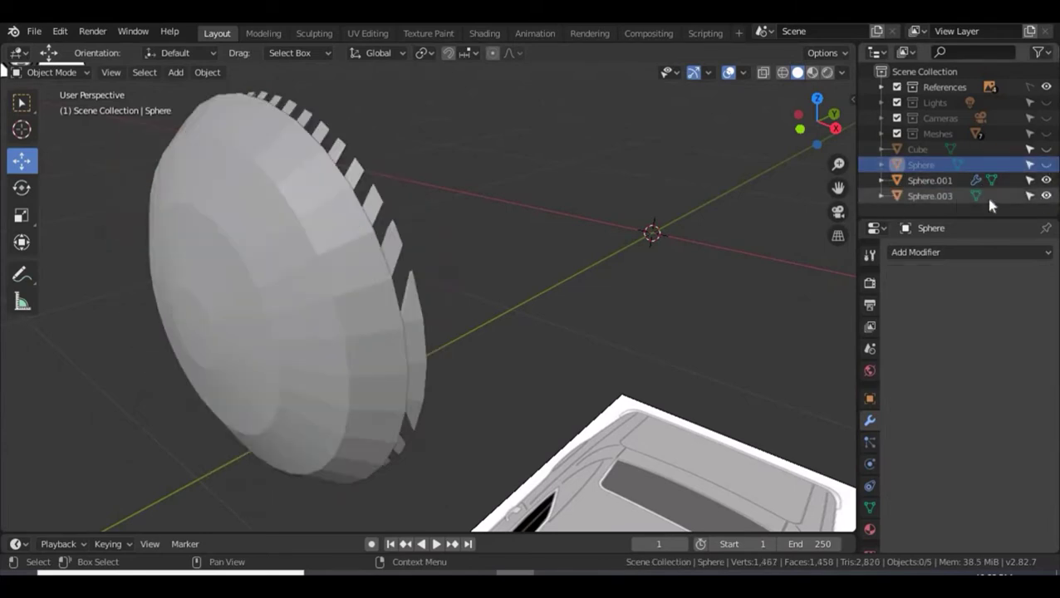
# Add a Solidify modifier with 0.02 m thickness to the front lens Sphere.003.
pyautogui.click(931, 196)
pyautogui.moveTo(580, 221); pyautogui.dragTo(821, 279, button='middle')
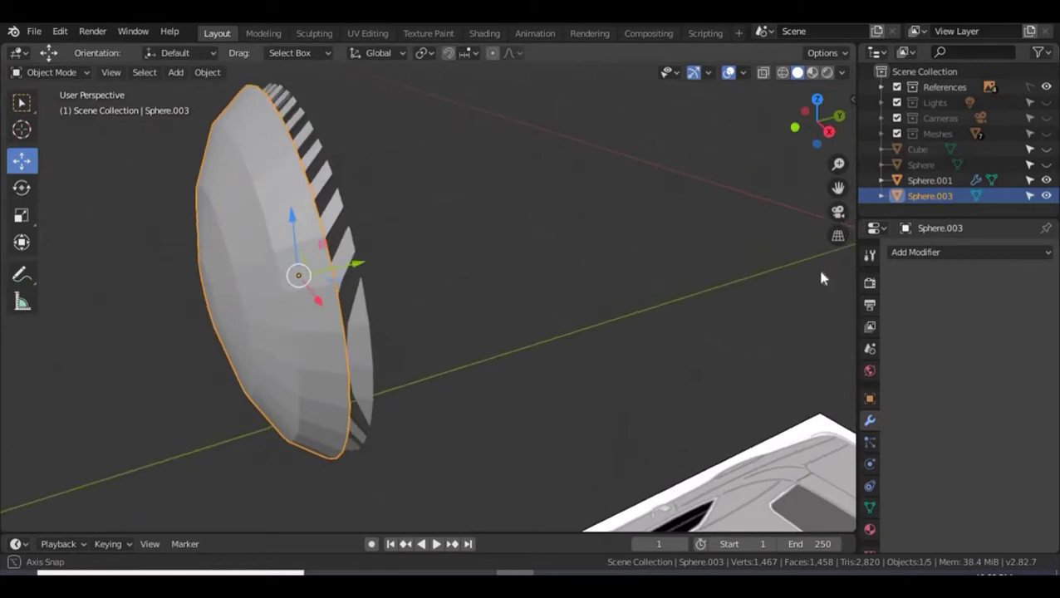
pyautogui.click(924, 253)
pyautogui.click(805, 490)
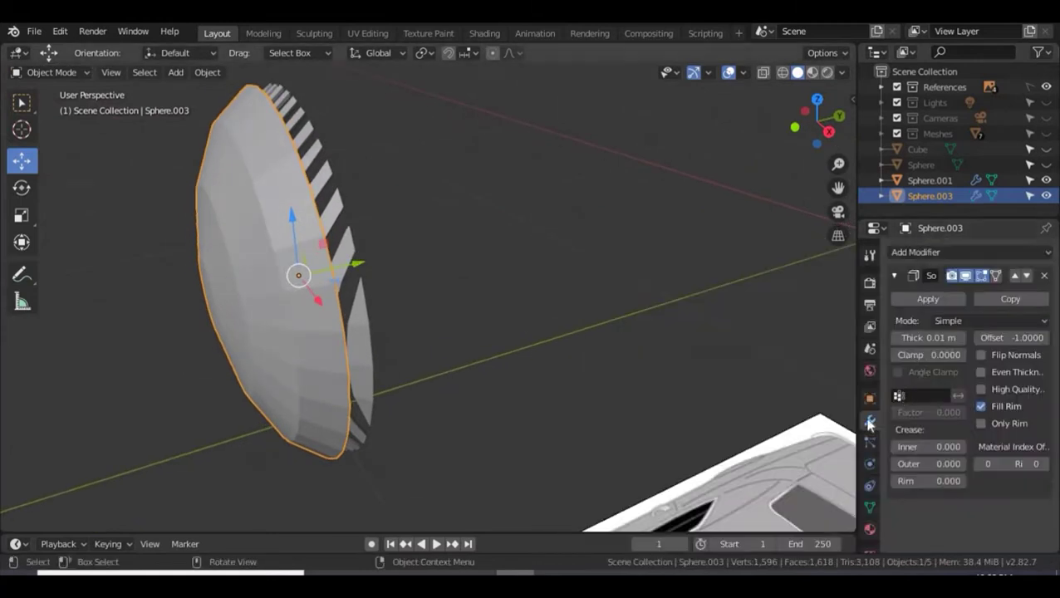
pyautogui.click(928, 338)
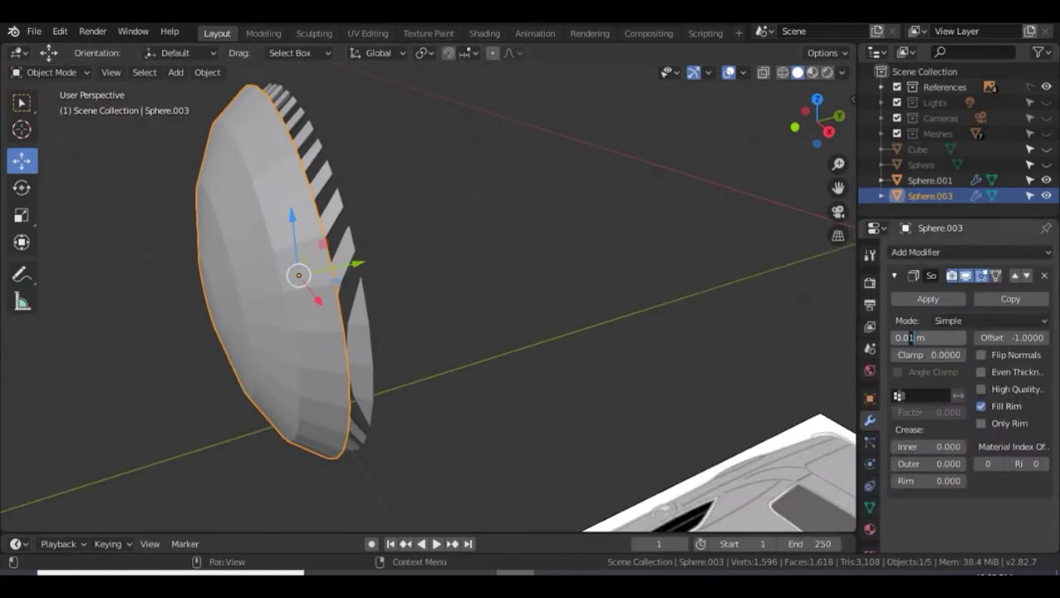
pyautogui.press('Return')
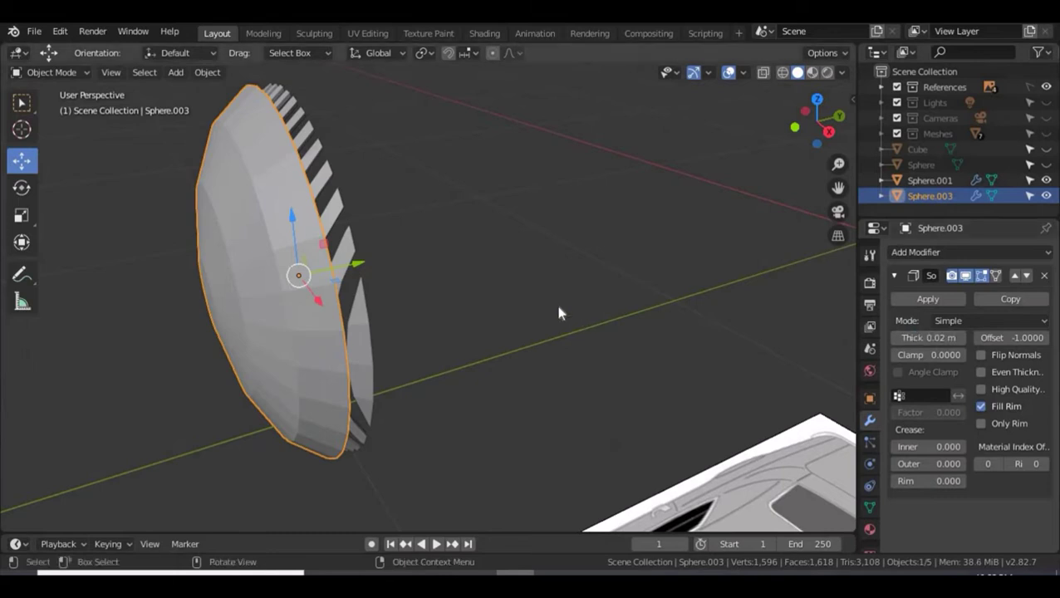
# Move the front lens slightly along positive Y to close the gap to the striped inner lens.
pyautogui.moveTo(573, 300); pyautogui.dragTo(544, 286, button='middle')
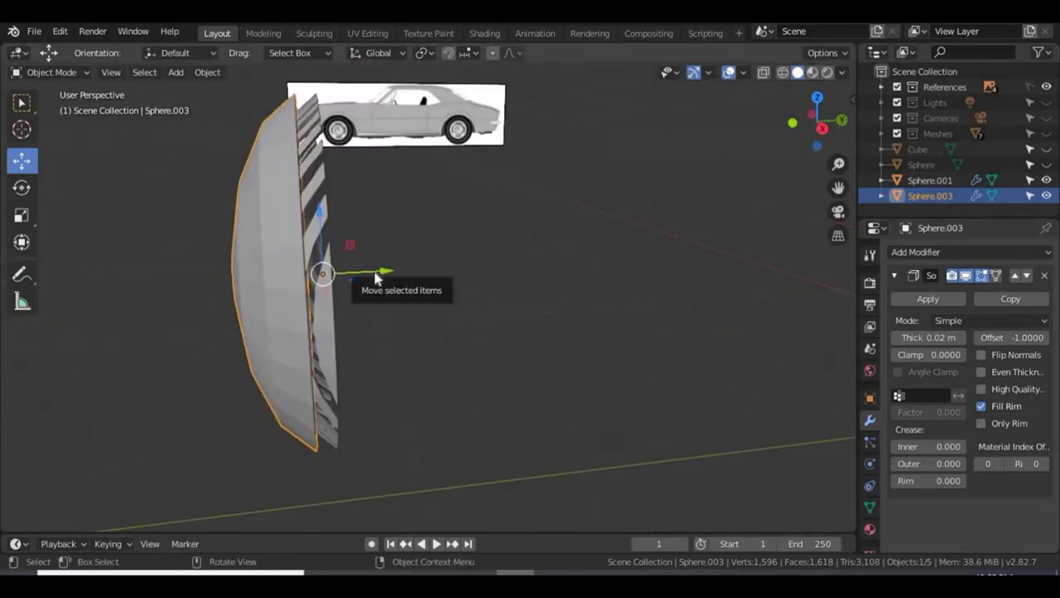
pyautogui.moveTo(376, 279); pyautogui.dragTo(392, 274)
pyautogui.moveTo(408, 333); pyautogui.dragTo(509, 320, button='middle')
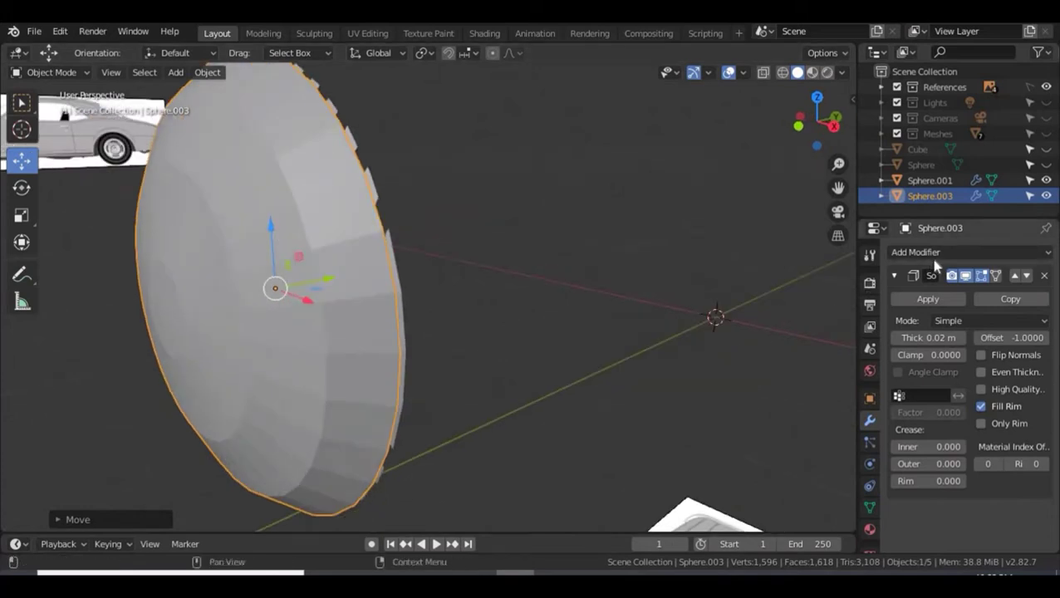
# Apply the Solidify modifiers on the front lens and the striped inner lens.
pyautogui.click(927, 300)
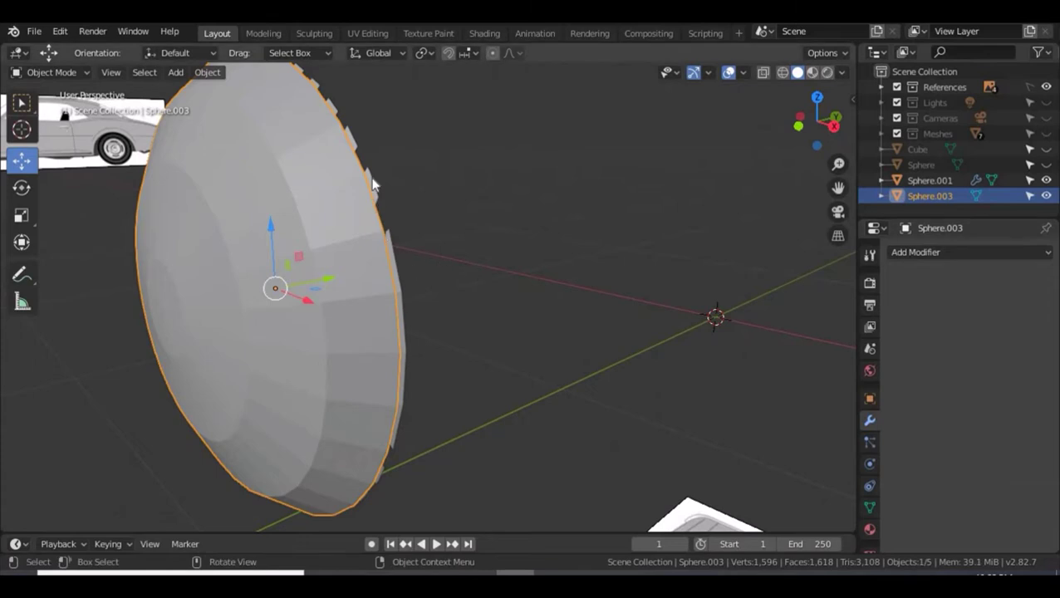
pyautogui.click(373, 185)
pyautogui.click(906, 302)
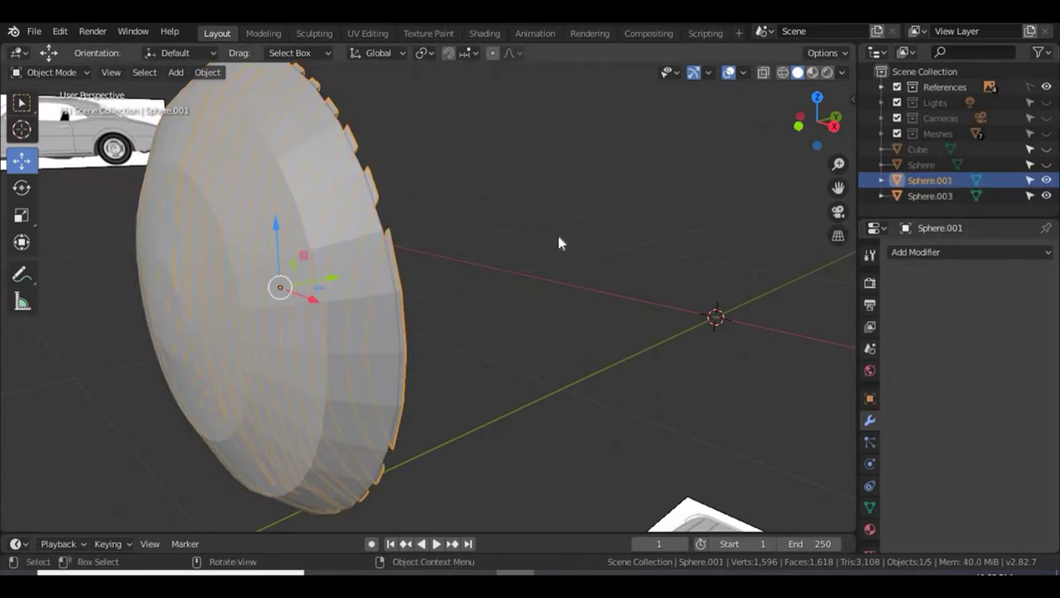
# Unhide the headlight housing Sphere and add a Solidify modifier with 0.04 m thickness to it.
pyautogui.moveTo(558, 239); pyautogui.dragTo(779, 240, button='middle')
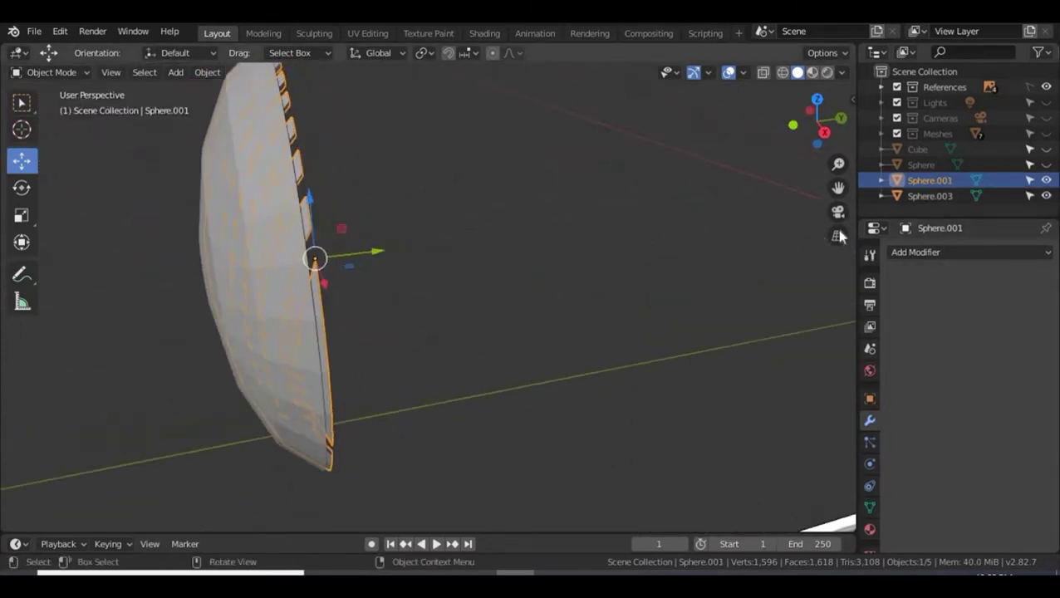
pyautogui.click(920, 165)
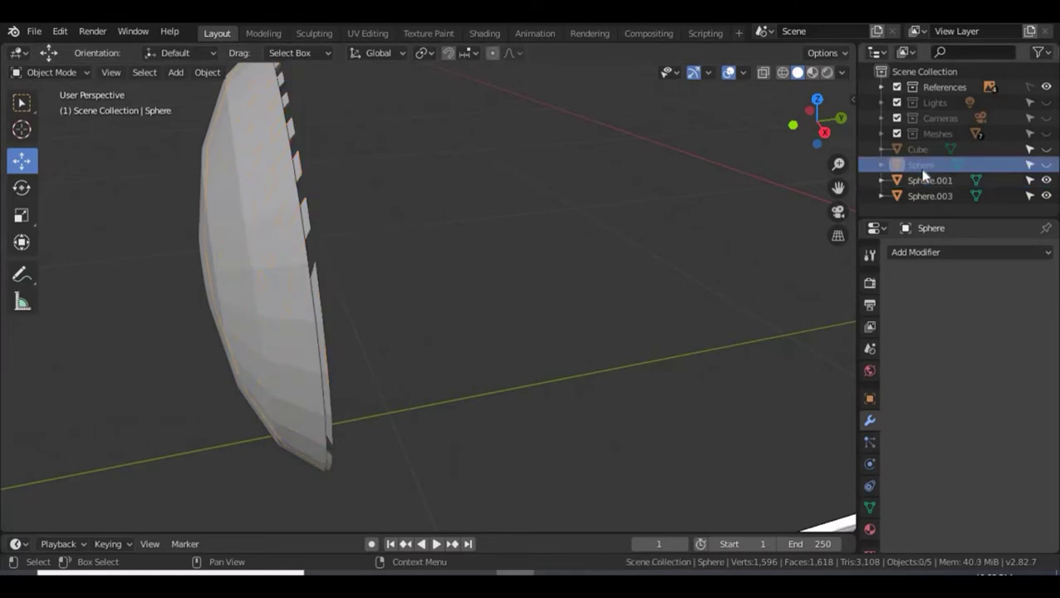
pyautogui.click(1047, 165)
pyautogui.scroll(-2, 534, 240)
pyautogui.moveTo(534, 240); pyautogui.dragTo(729, 256, button='middle')
pyautogui.click(921, 252)
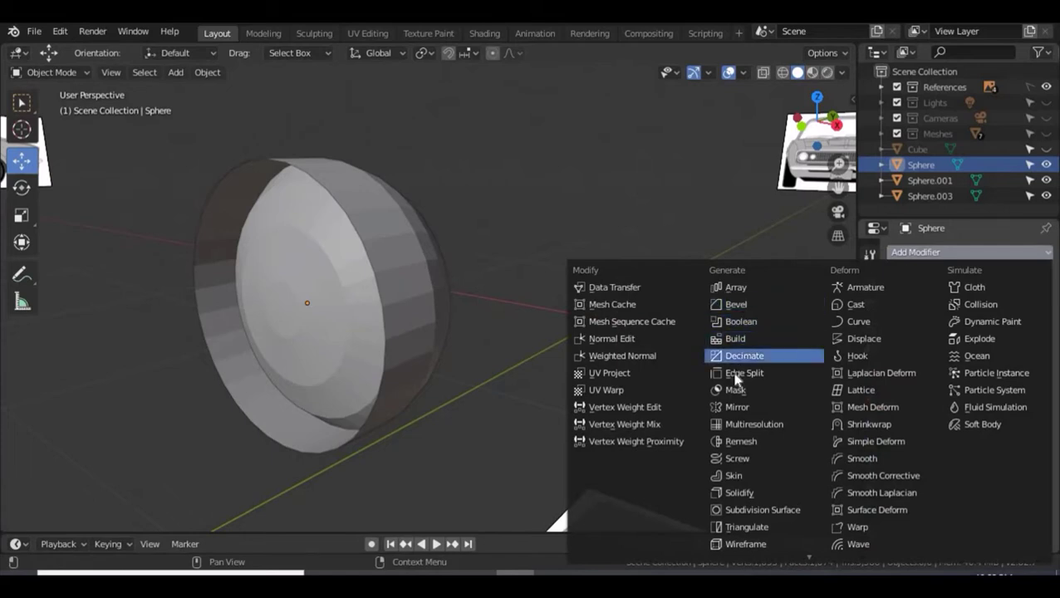
pyautogui.click(739, 493)
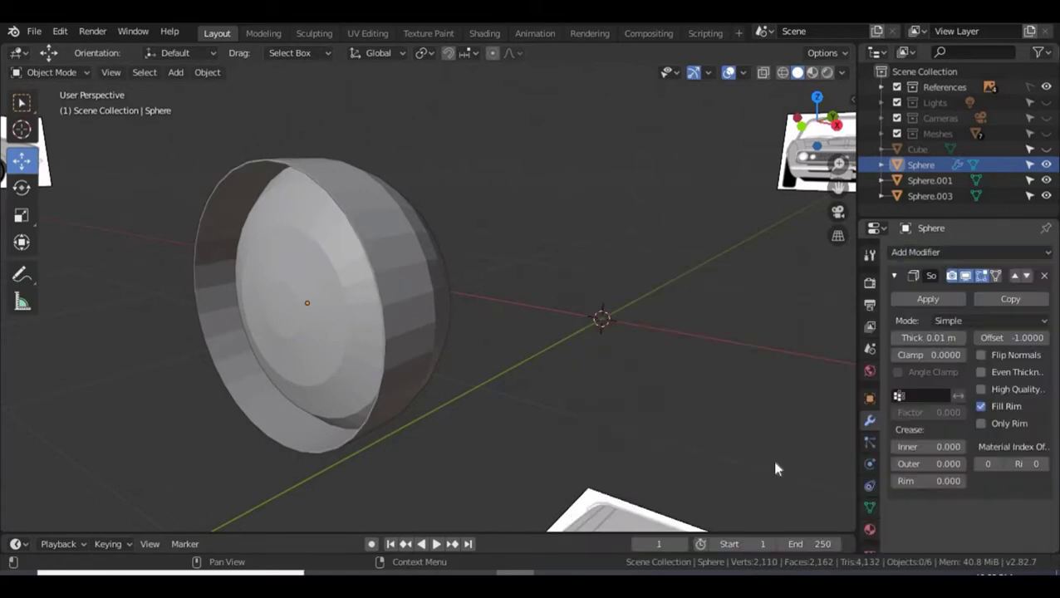
pyautogui.click(938, 337)
pyautogui.press('Return')
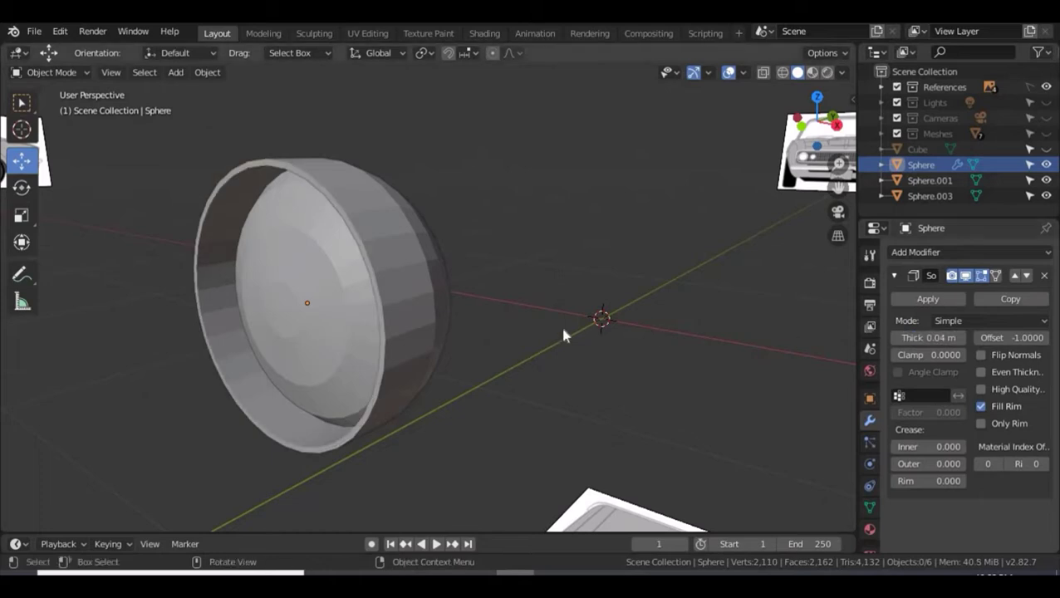
# Show the Meshes collection so the car body appears around the headlight.
pyautogui.moveTo(492, 339); pyautogui.dragTo(648, 278, button='middle')
pyautogui.scroll(-4, 493, 322)
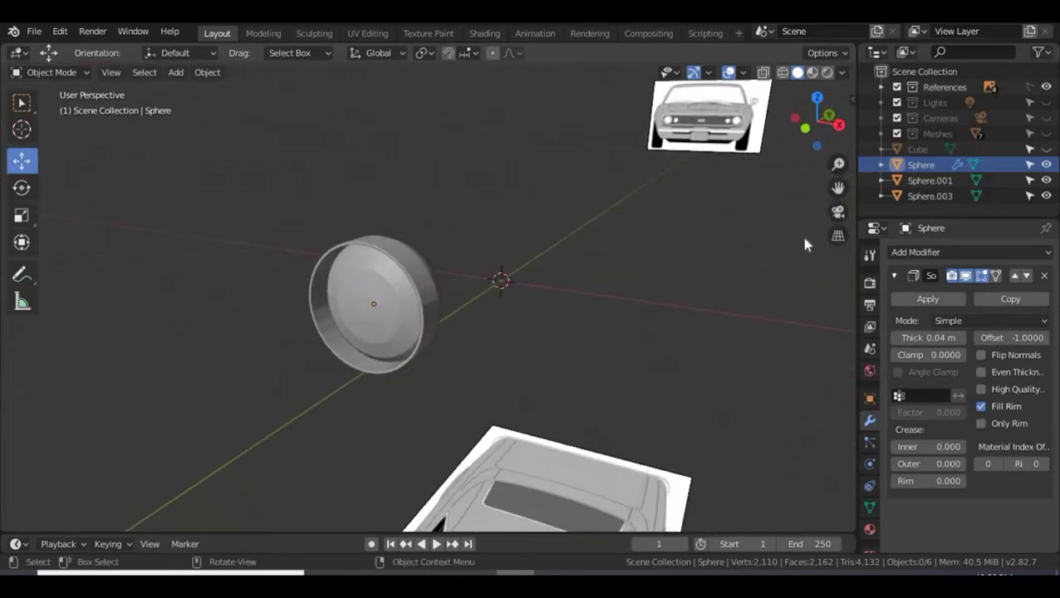
pyautogui.click(1046, 135)
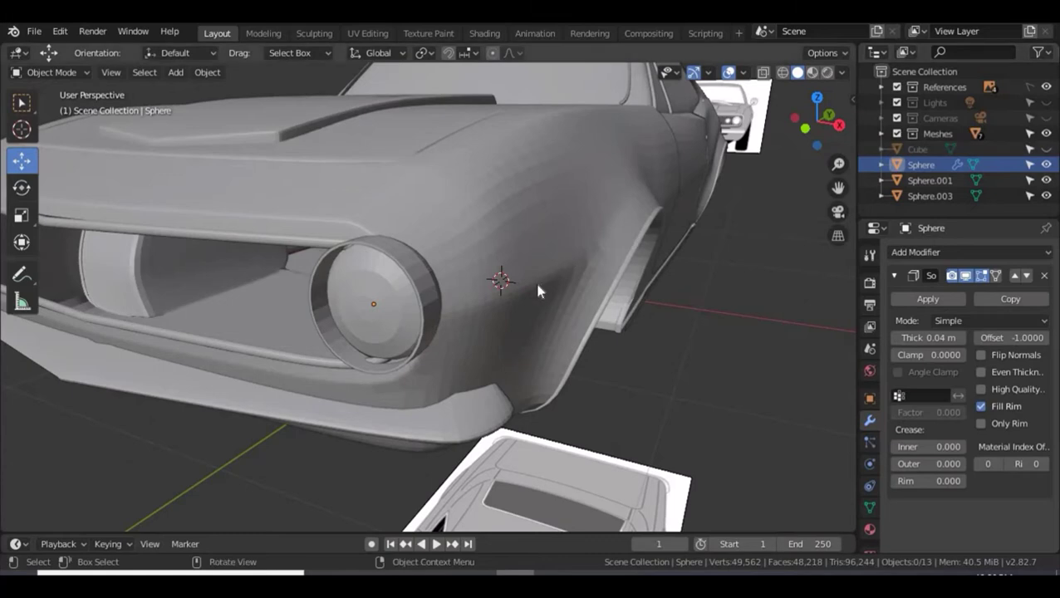
# Try to join the striped inner lens Sphere.001 into the headlight housing, and undo the join.
pyautogui.click(384, 291)
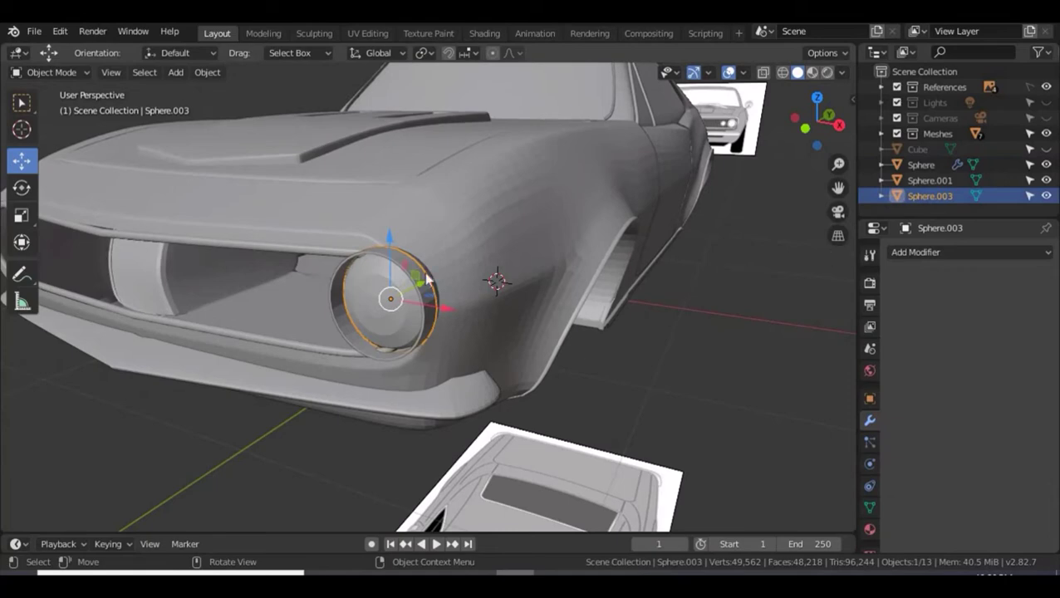
pyautogui.keyDown('shift'); pyautogui.click(360, 257); pyautogui.keyUp('shift')
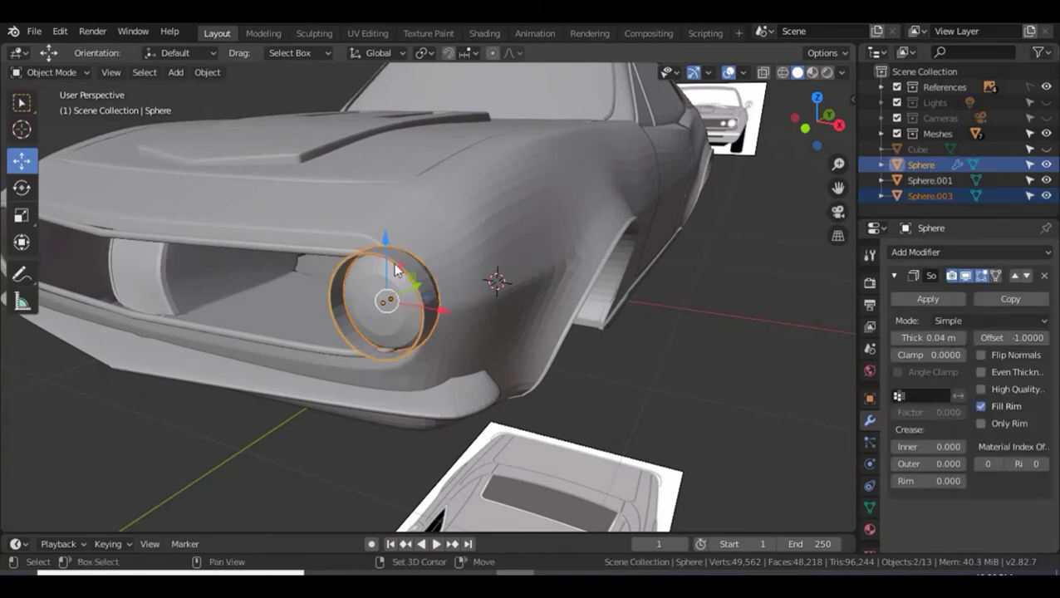
pyautogui.keyDown('ctrl'); pyautogui.click(915, 182); pyautogui.keyUp('ctrl')
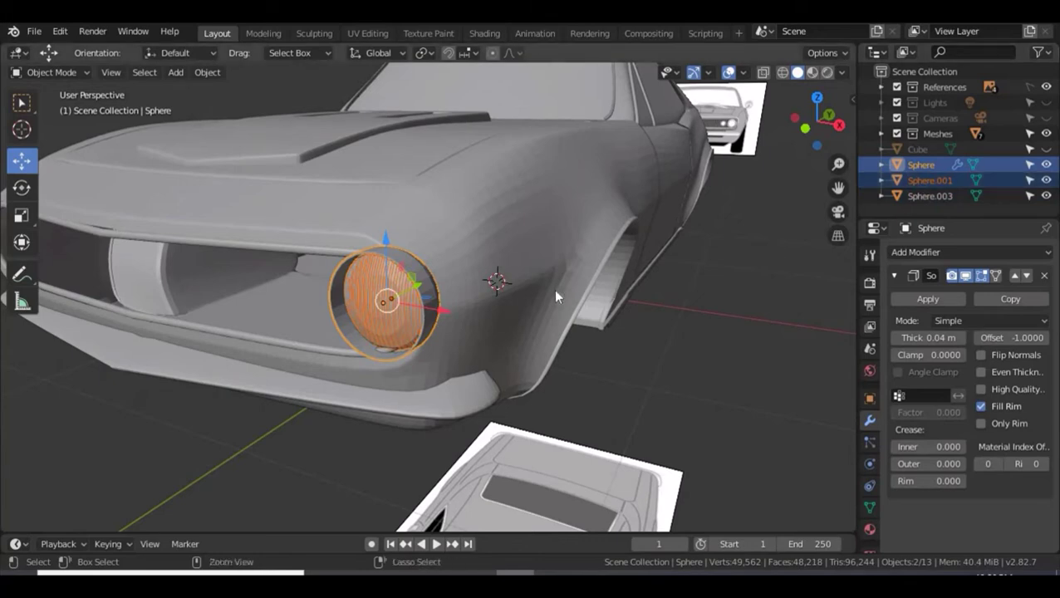
pyautogui.hotkey('ctrl', 'j')
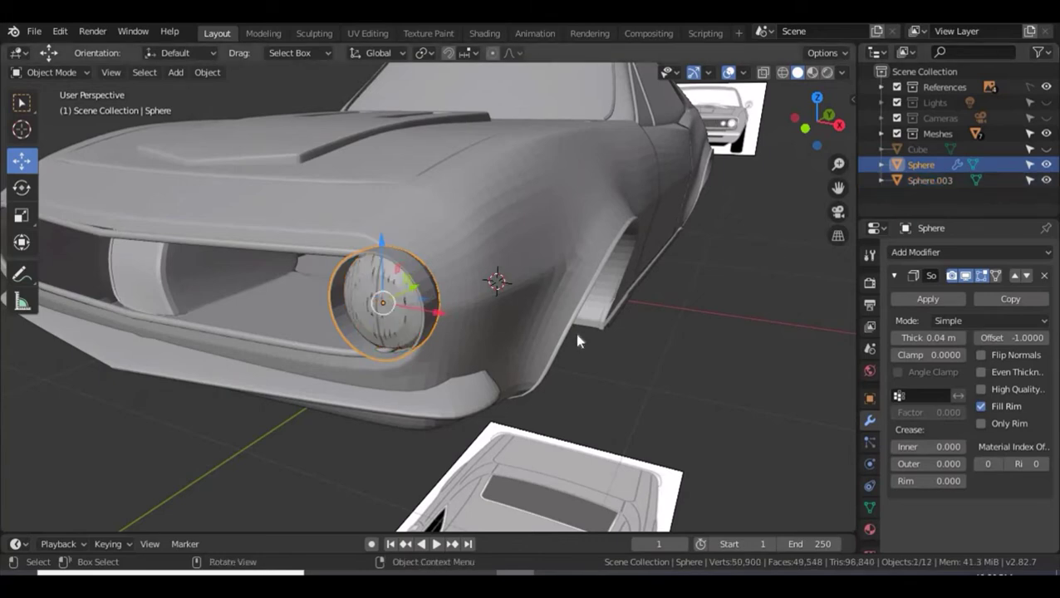
pyautogui.scroll(3, 563, 335)
pyautogui.moveTo(487, 341)
pyautogui.mouseDown(button='middle')
pyautogui.moveTo(521, 339)
pyautogui.moveTo(484, 337)
pyautogui.mouseUp(button='middle')
pyautogui.hotkey('ctrl', 'z')
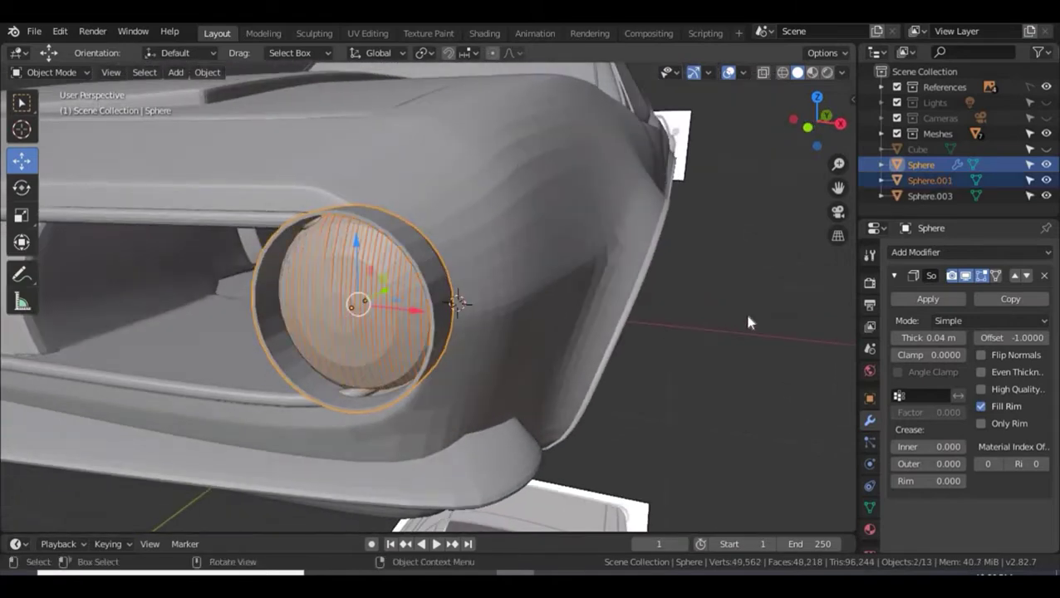
# Select the headlight pieces one by one and nudge the front lens Sphere.003 slightly along Y.
pyautogui.click(711, 309)
pyautogui.click(934, 167)
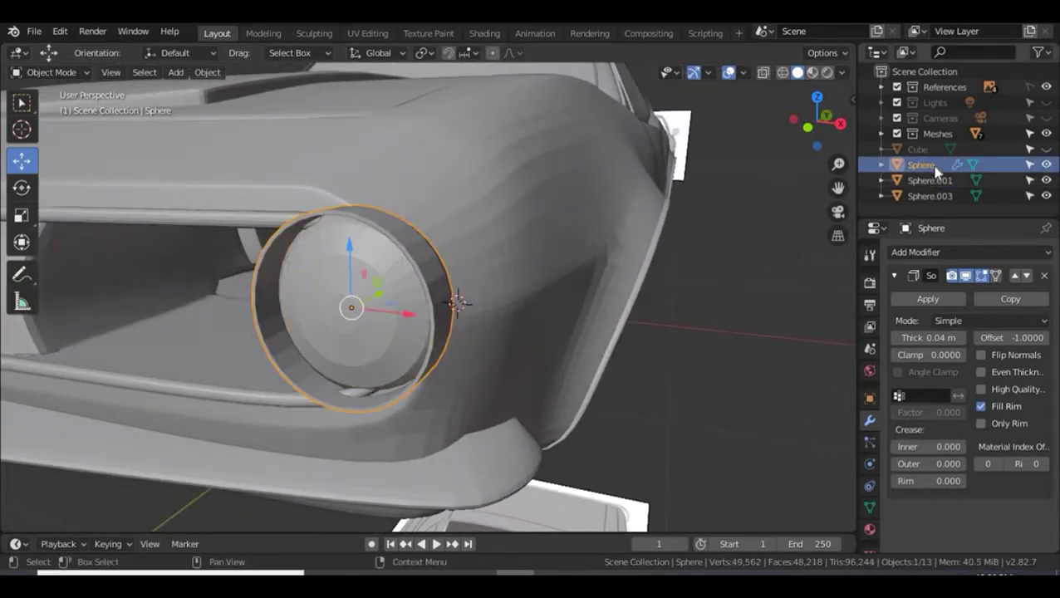
pyautogui.click(928, 182)
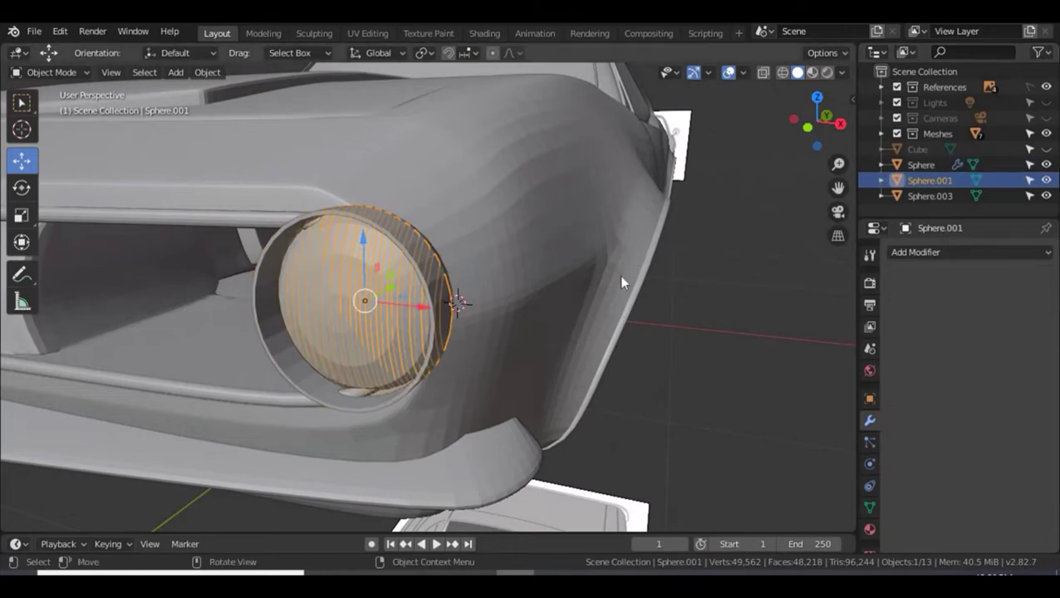
pyautogui.click(929, 196)
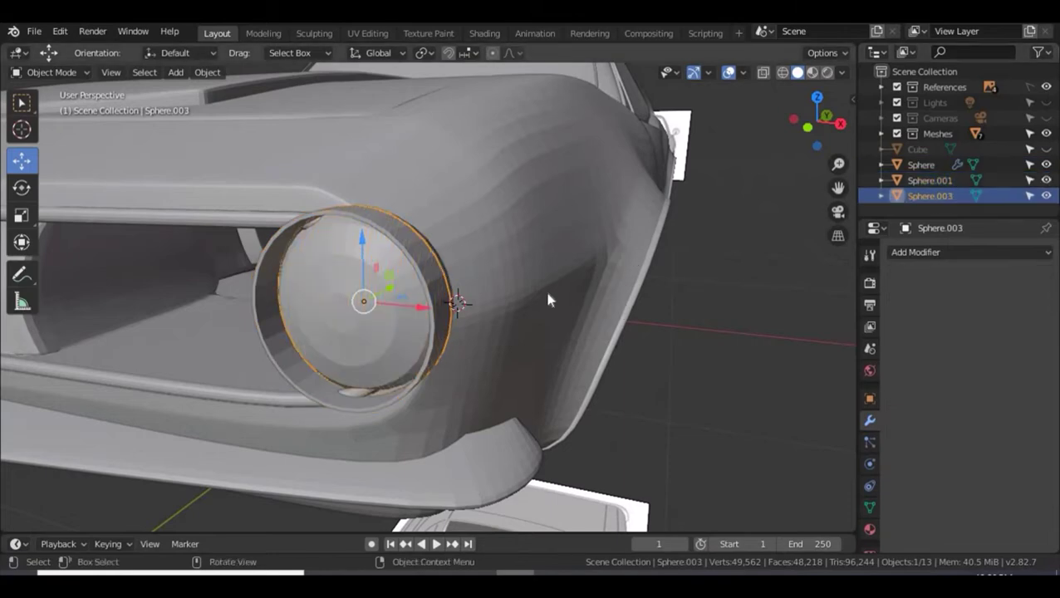
pyautogui.moveTo(573, 298); pyautogui.dragTo(518, 300, button='middle')
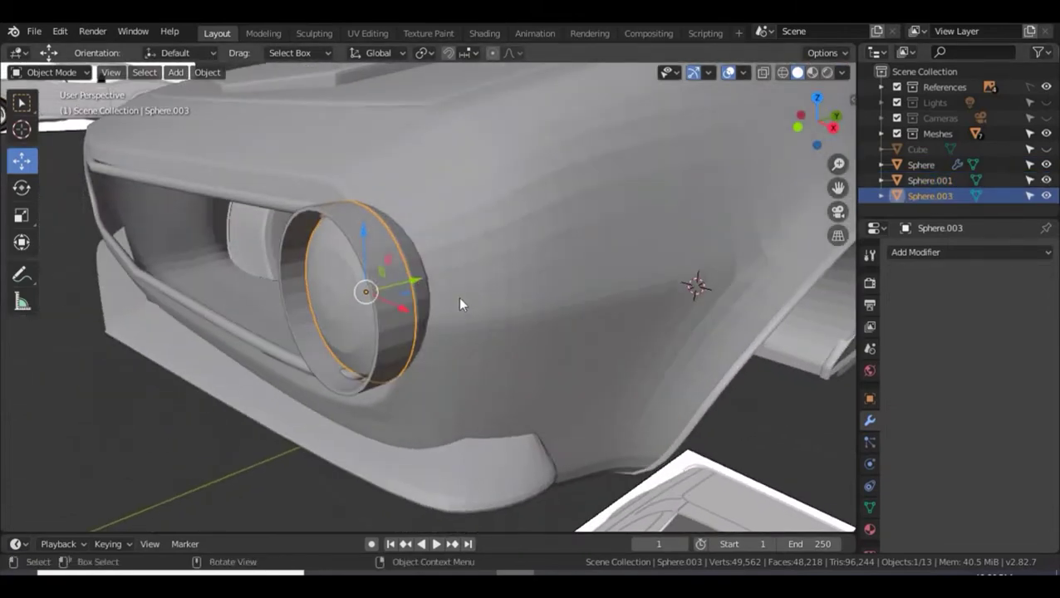
pyautogui.scroll(3, 458, 296)
pyautogui.moveTo(372, 281); pyautogui.dragTo(370, 285)
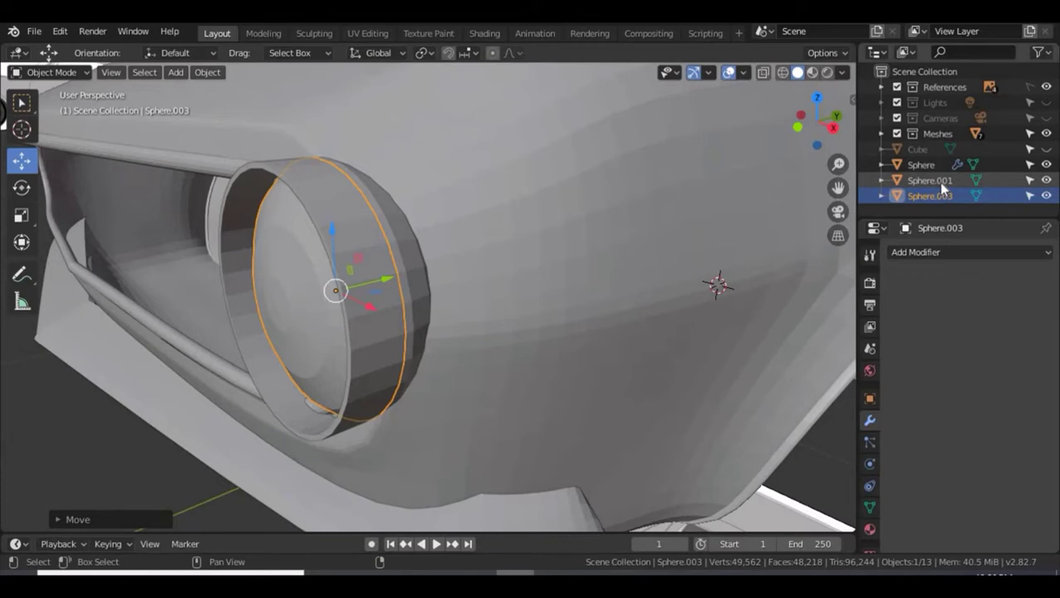
# Try joining the housing and both lenses into one object named HeadLamp, and undo the renaming and the join.
pyautogui.keyDown('shift'); pyautogui.click(929, 164); pyautogui.keyUp('shift')
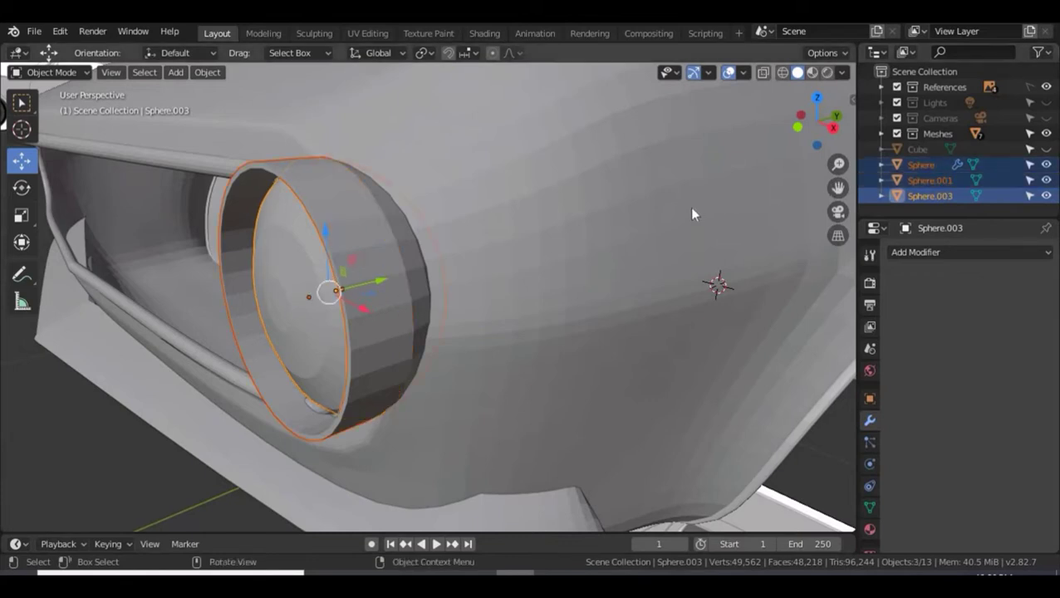
pyautogui.hotkey('ctrl', 'j')
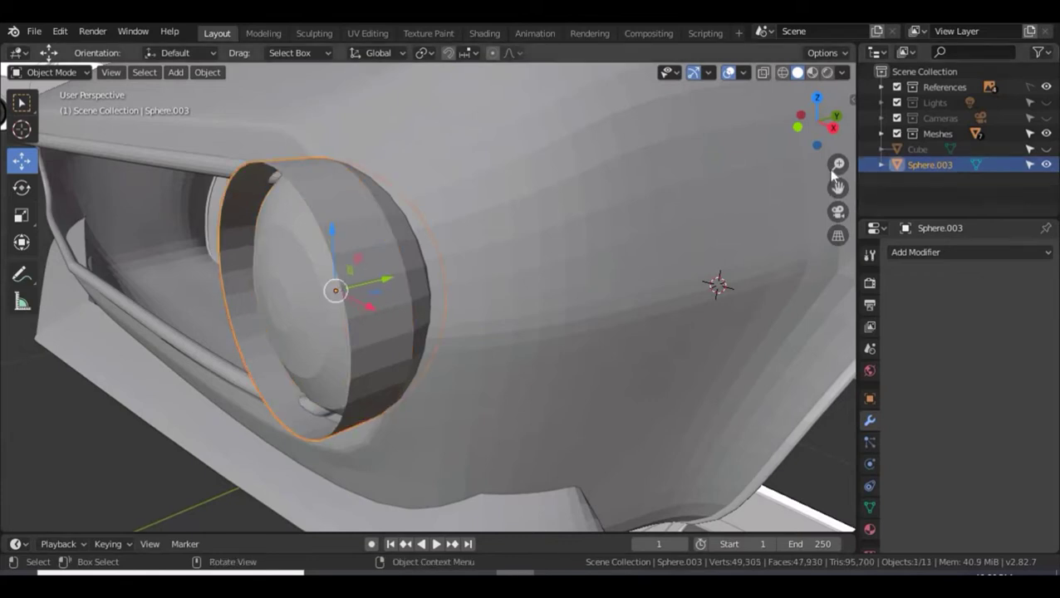
pyautogui.doubleClick(923, 165)
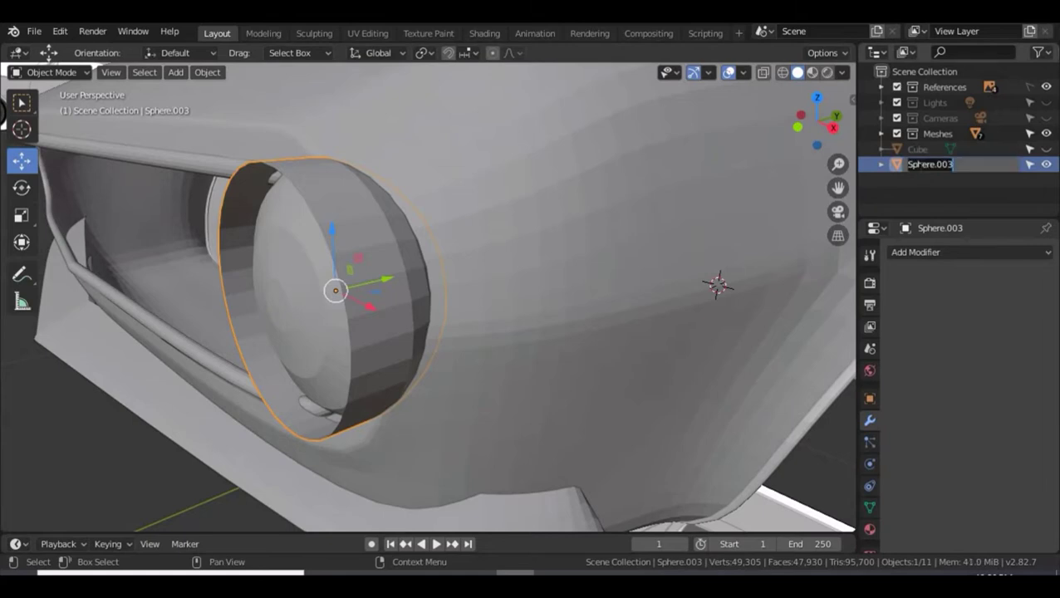
pyautogui.write('HeadLam')
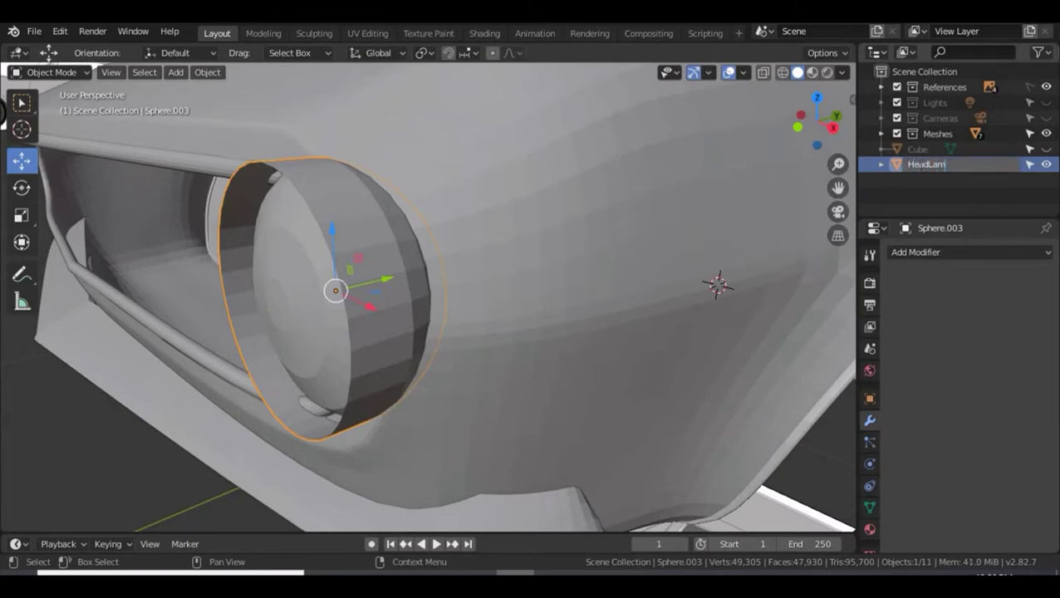
pyautogui.write('p')
pyautogui.press('Return')
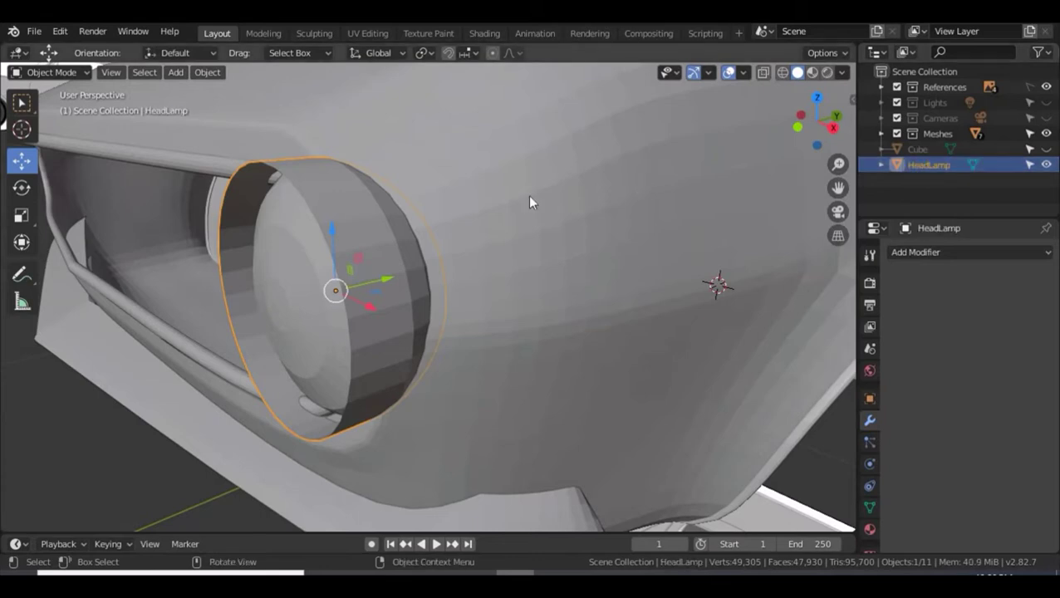
pyautogui.moveTo(528, 195); pyautogui.dragTo(451, 240, button='middle')
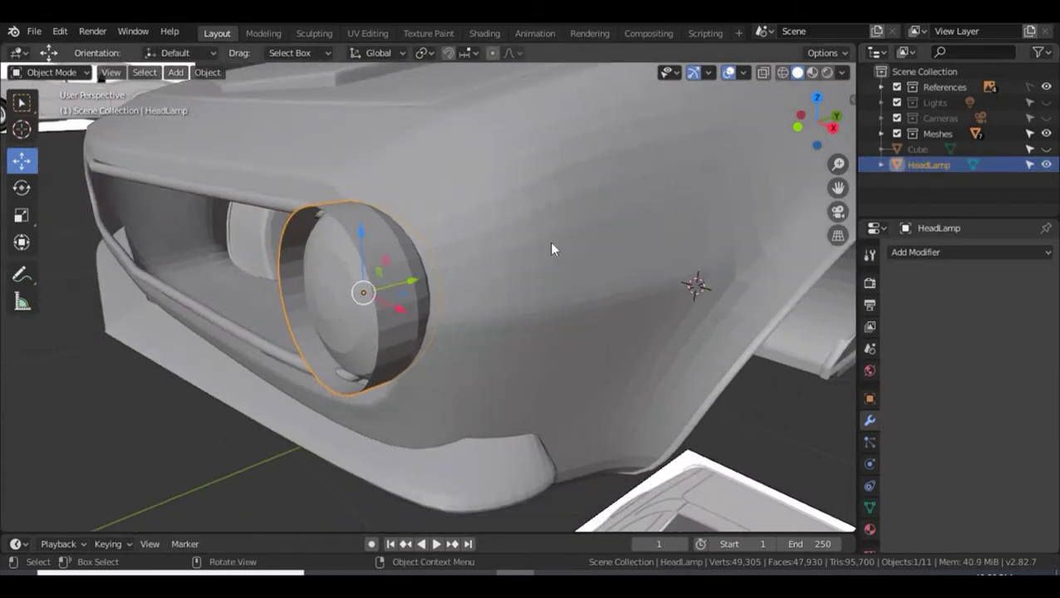
pyautogui.hotkey('ctrl', 'z')
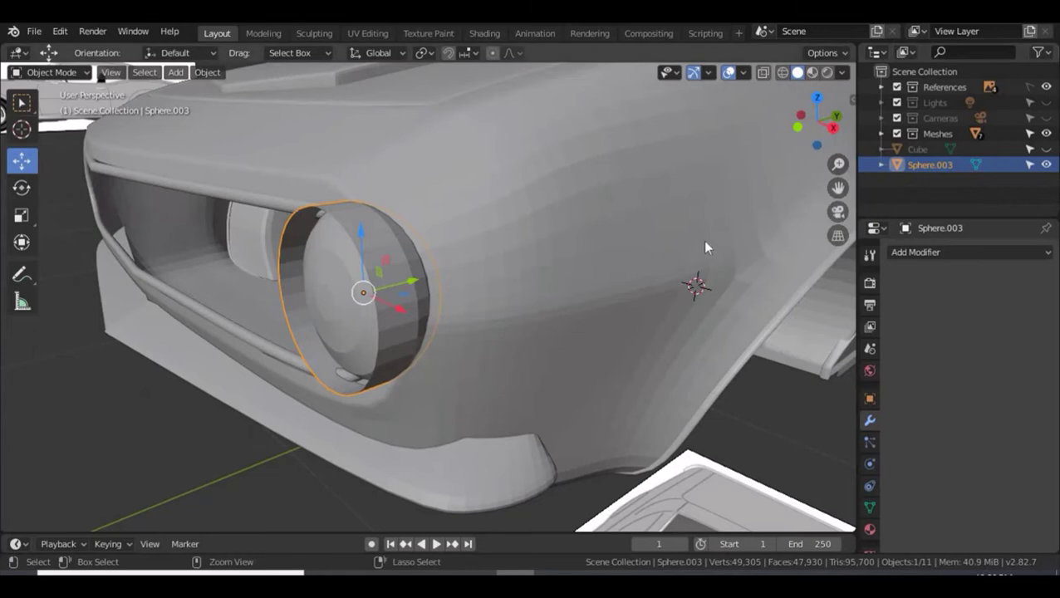
pyautogui.hotkey('ctrl', 'z')
# Apply the Solidify modifier on the headlight housing Sphere.
pyautogui.click(208, 469)
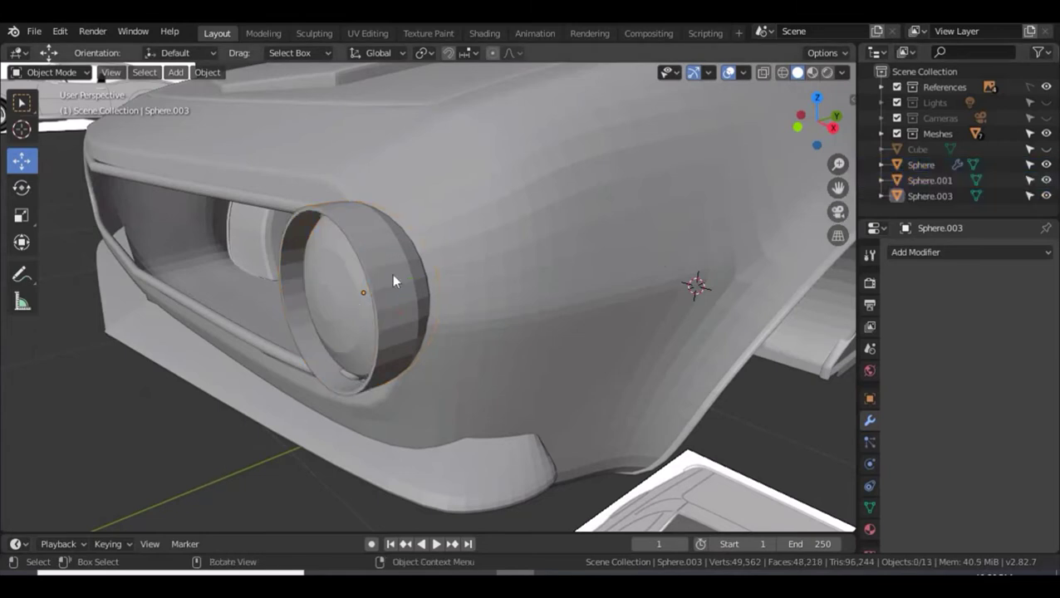
pyautogui.click(392, 274)
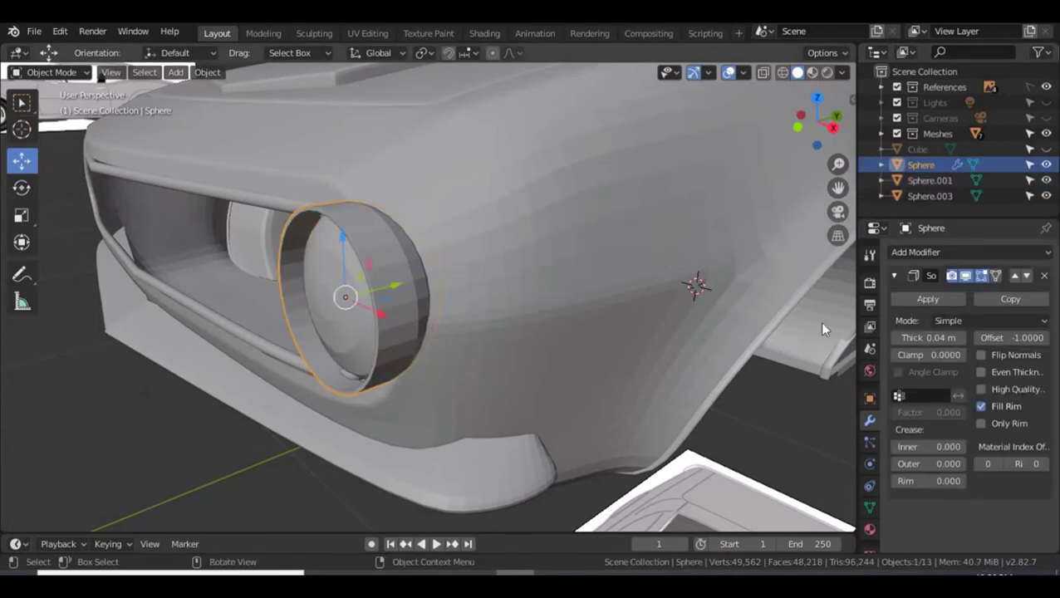
pyautogui.click(929, 299)
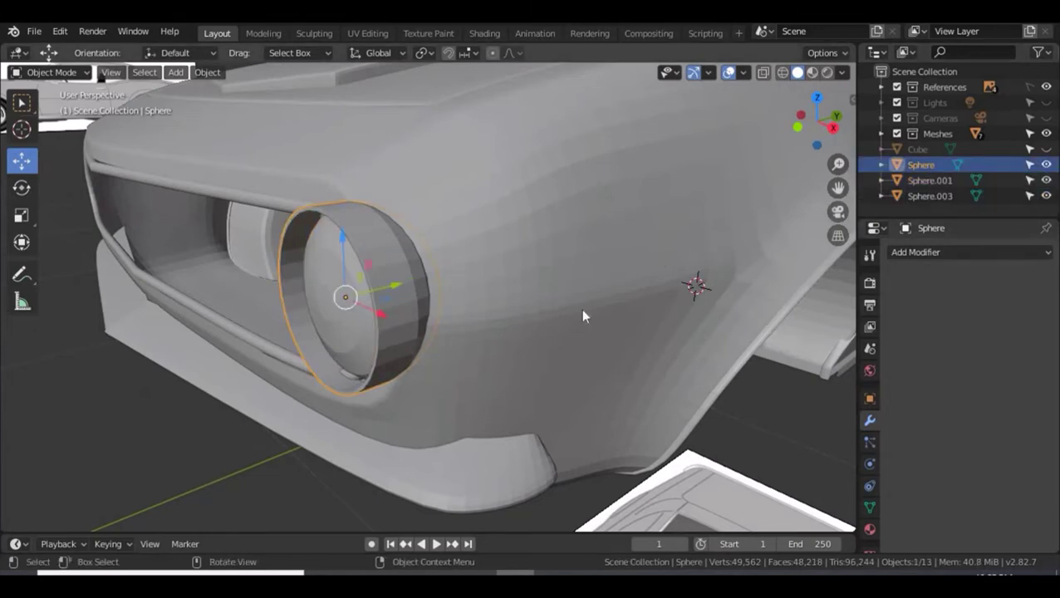
# Join the housing and both lenses into the front lens Sphere.003 and rename the joined object HeadLamp.
pyautogui.click(930, 196)
pyautogui.keyDown('shift'); pyautogui.click(936, 179); pyautogui.keyUp('shift')
pyautogui.keyDown('shift'); pyautogui.click(938, 166); pyautogui.keyUp('shift')
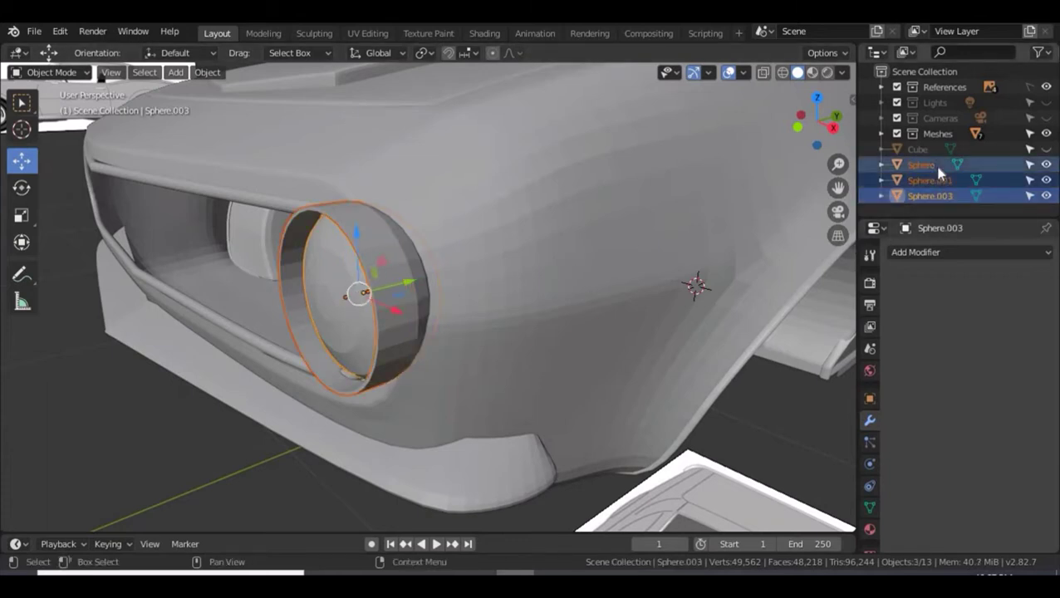
pyautogui.hotkey('ctrl', 'j')
pyautogui.doubleClick(920, 164)
pyautogui.write('HeadLamp')
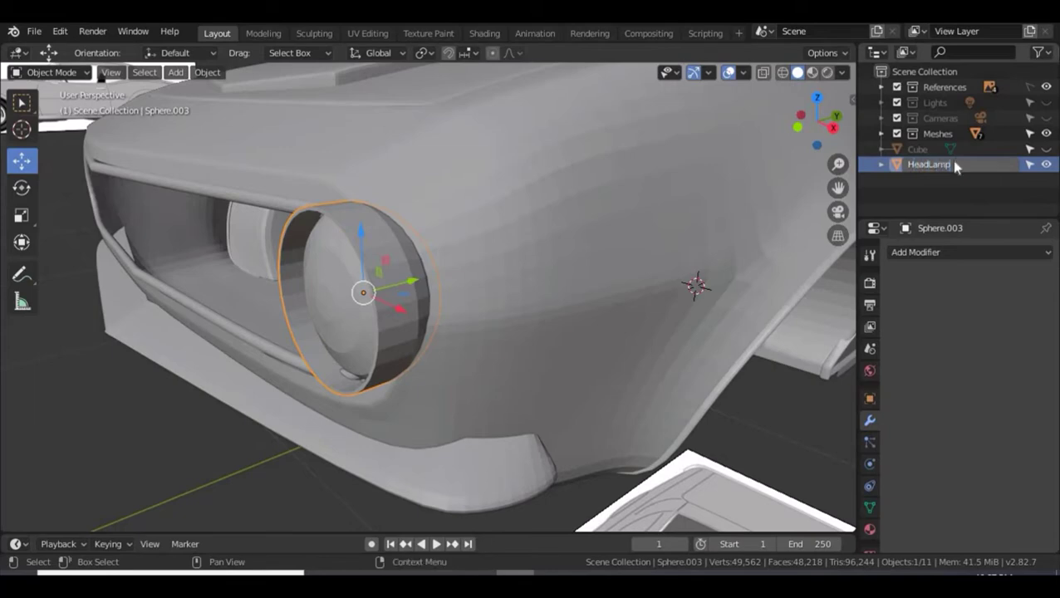
pyautogui.press('Return')
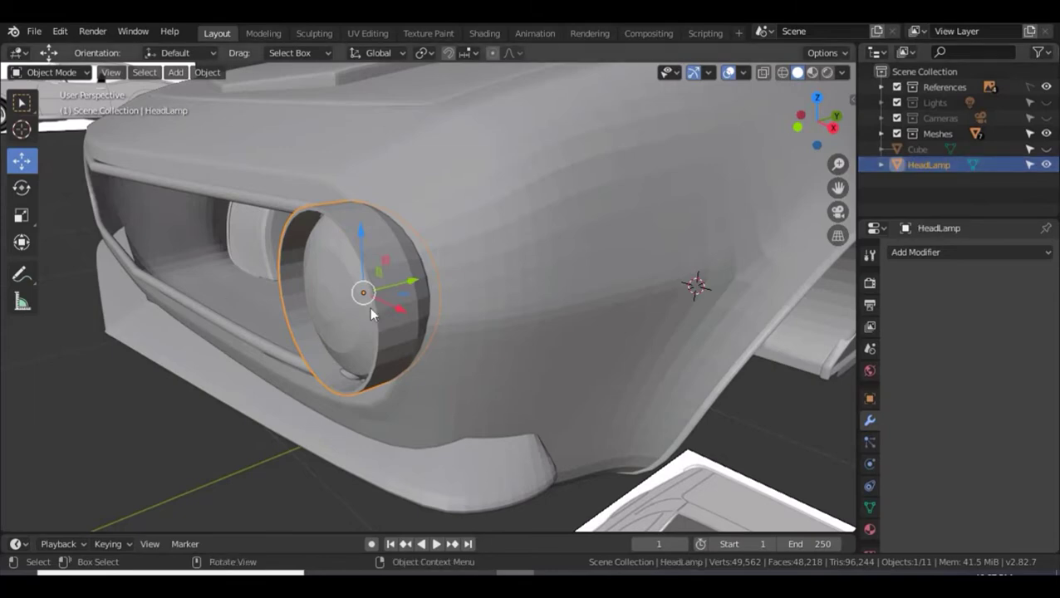
# Move the HeadLamp along X to sit within the rounded end of the front grille opening.
pyautogui.scroll(-3, 370, 306)
pyautogui.moveTo(307, 299); pyautogui.dragTo(361, 282, button='middle')
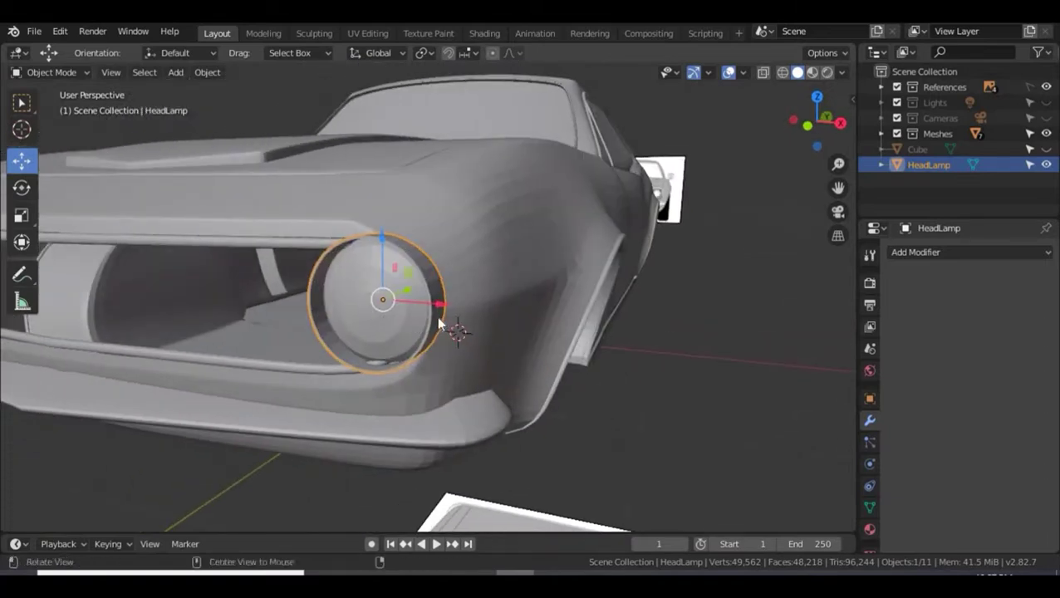
pyautogui.moveTo(441, 324); pyautogui.dragTo(391, 304, button='middle')
pyautogui.press('g')
pyautogui.press('x')
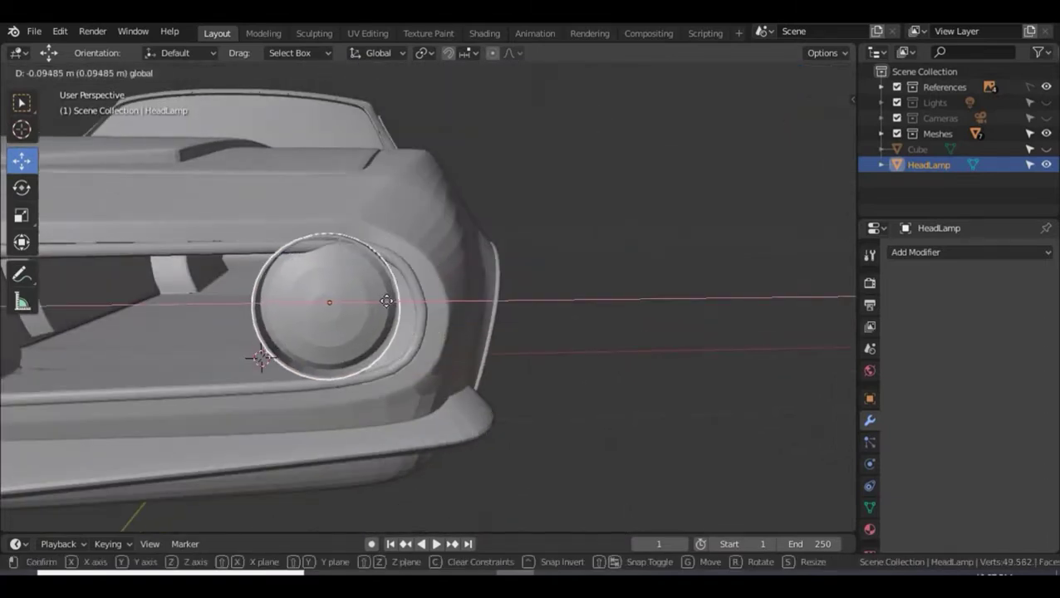
pyautogui.click(480, 312)
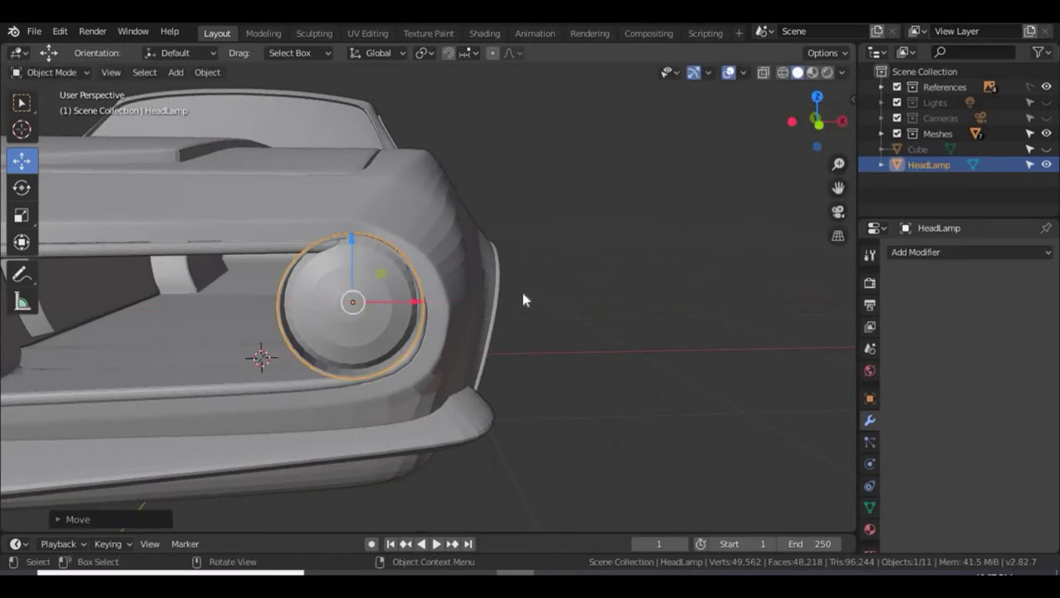
# Scale the HeadLamp down slightly to fit inside the grille opening.
pyautogui.moveTo(523, 299); pyautogui.dragTo(492, 296, button='middle')
pyautogui.press('g')
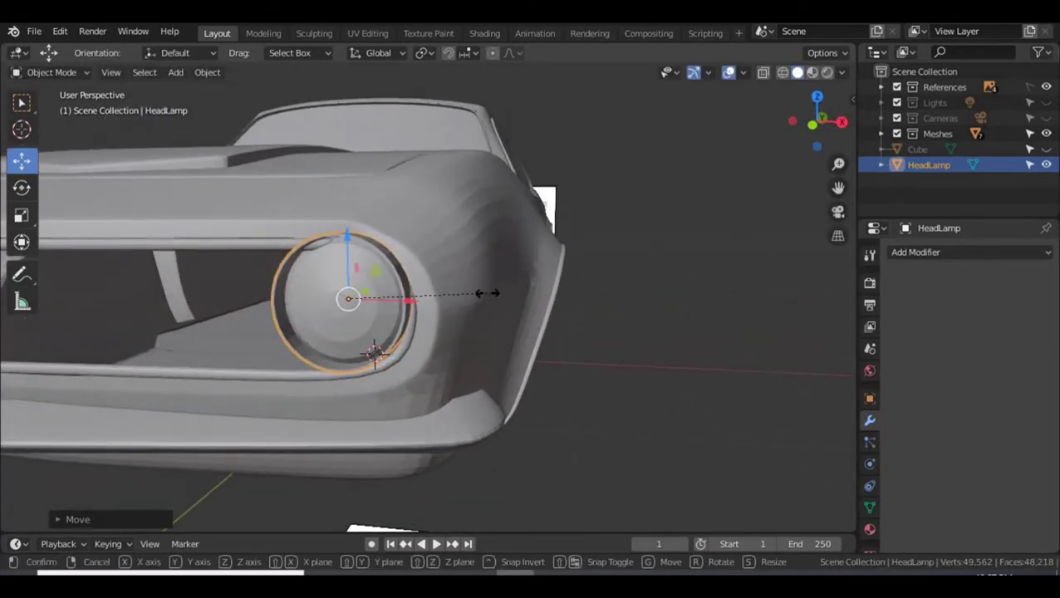
pyautogui.press('s')
pyautogui.click(470, 301)
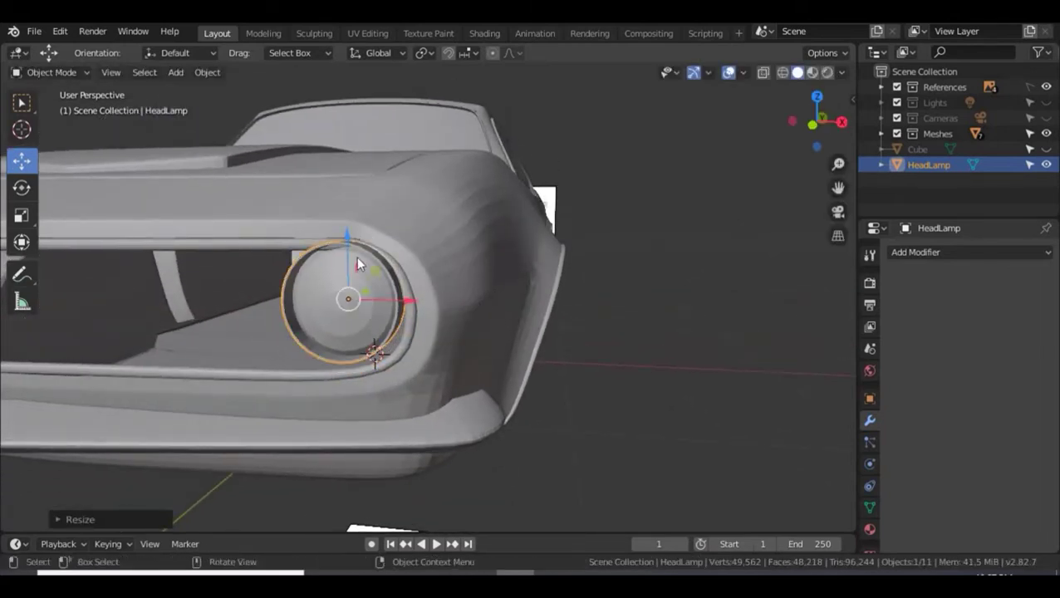
# Lower the HeadLamp slightly along Z and push it back along Y so it sits inside the grille opening.
pyautogui.moveTo(348, 248); pyautogui.dragTo(349, 261)
pyautogui.moveTo(464, 334)
pyautogui.mouseDown(button='middle')
pyautogui.moveTo(572, 316)
pyautogui.moveTo(604, 348)
pyautogui.moveTo(551, 350)
pyautogui.mouseUp(button='middle')
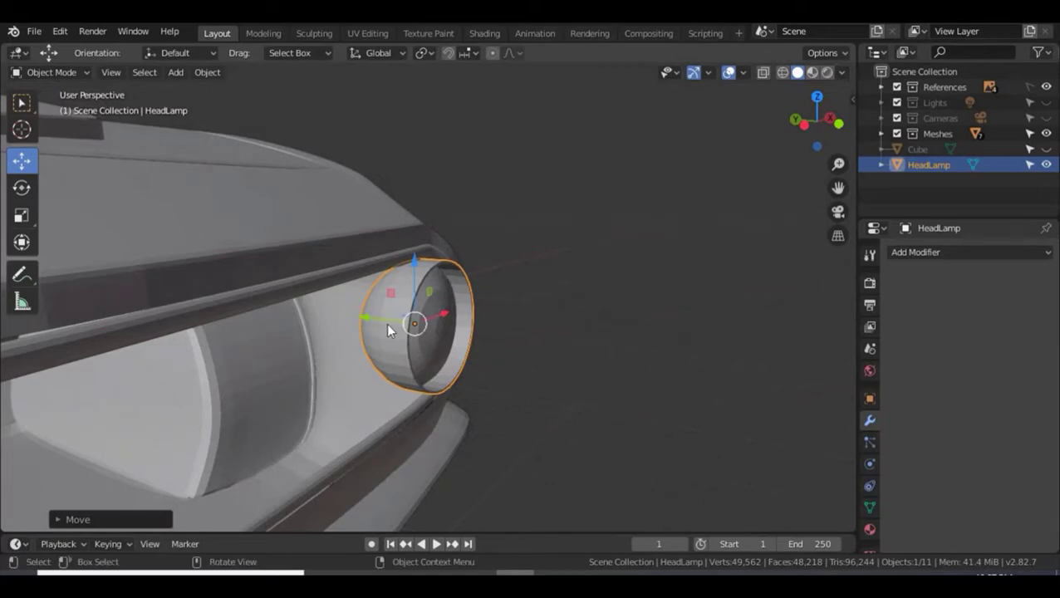
pyautogui.moveTo(374, 319); pyautogui.dragTo(363, 311)
pyautogui.moveTo(561, 365); pyautogui.dragTo(522, 300, button='middle')
pyautogui.scroll(-5, 586, 349)
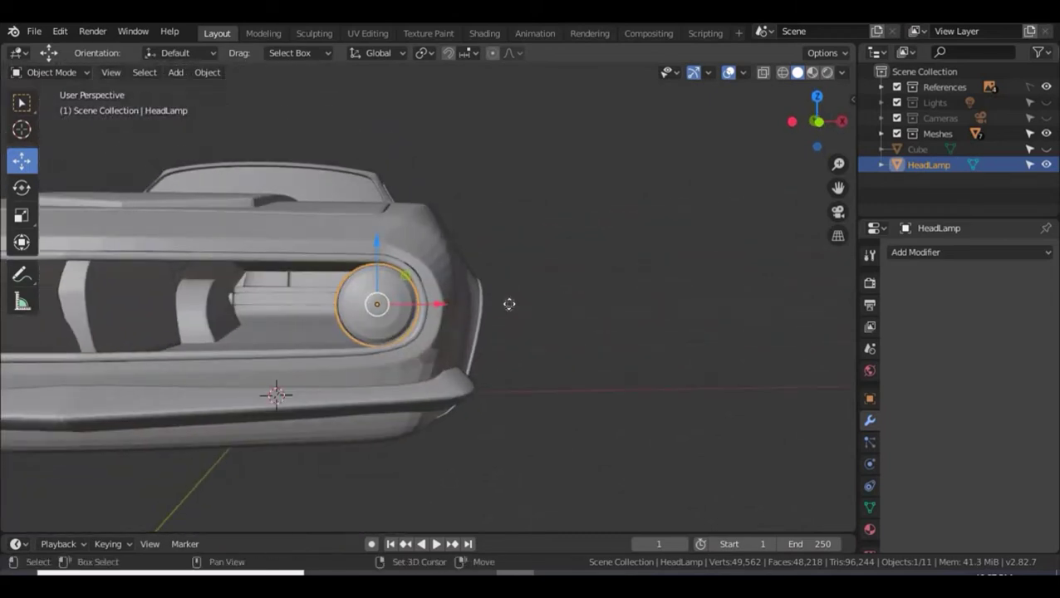
# Duplicate the HeadLamp about 0.155 m toward the car's centre along X and scale the copy down into a smaller inner lamp beside it.
pyautogui.hotkey('shift', 'd')
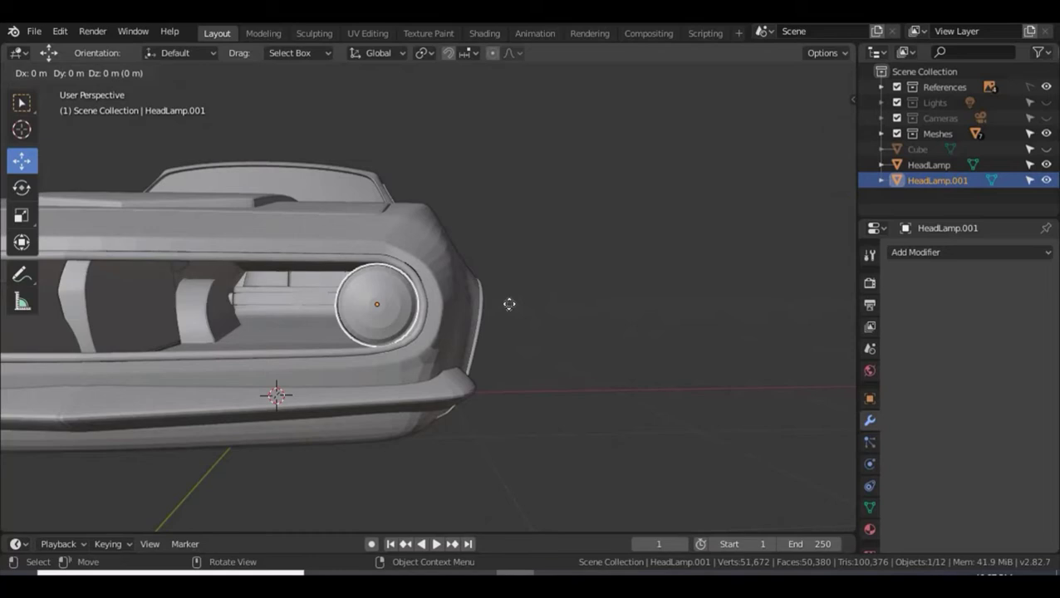
pyautogui.press('x')
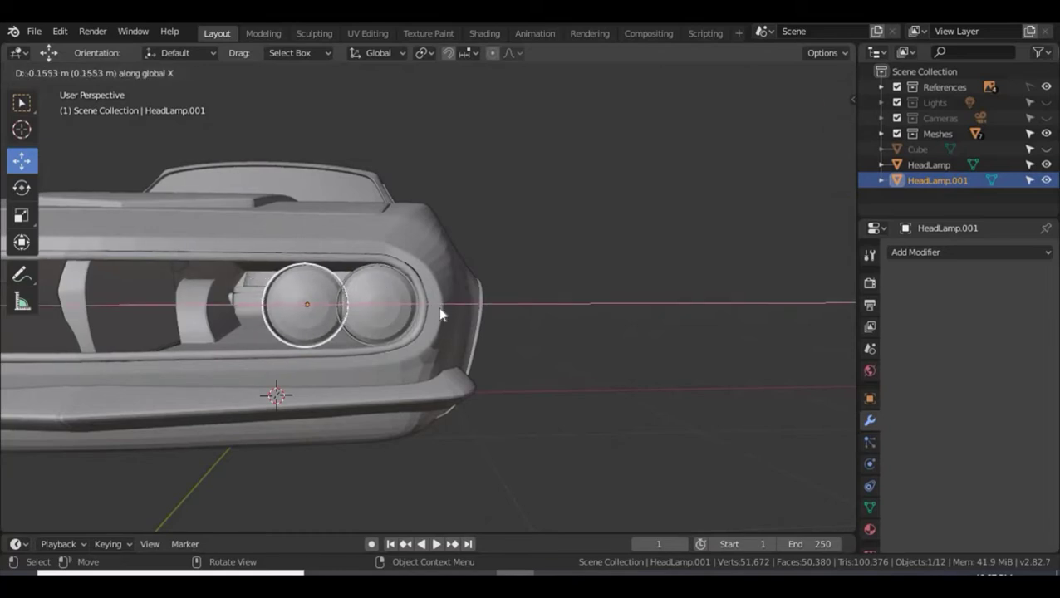
pyautogui.click(441, 315)
pyautogui.press('s')
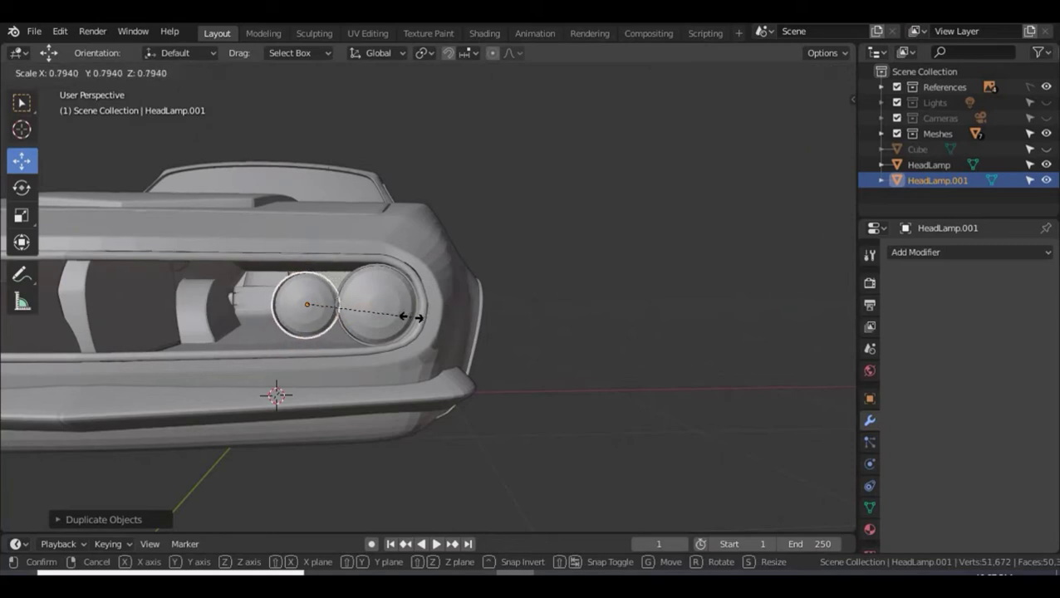
pyautogui.click(395, 324)
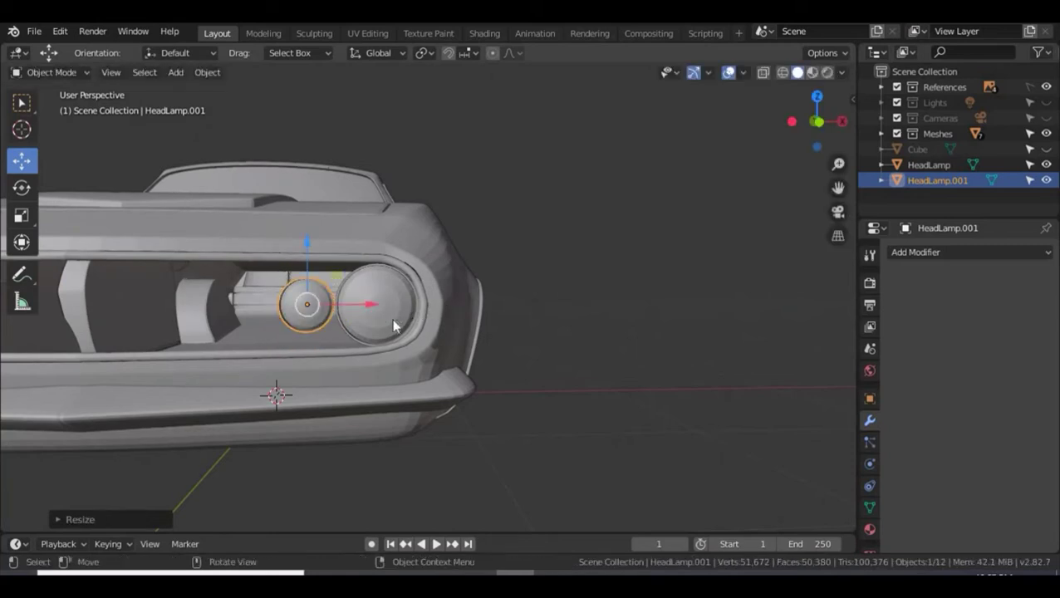
pyautogui.moveTo(347, 305); pyautogui.dragTo(351, 305)
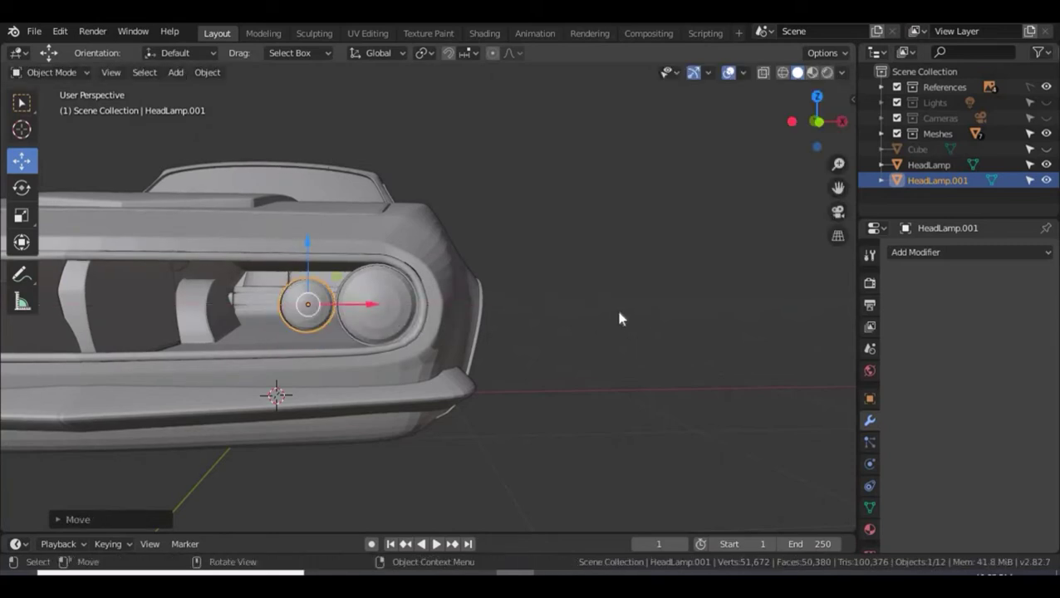
pyautogui.click(619, 312)
# Apply all transforms to the outer HeadLamp and the smaller inner lamp HeadLamp.001.
pyautogui.scroll(-2, 619, 313)
pyautogui.scroll(-1, 620, 318)
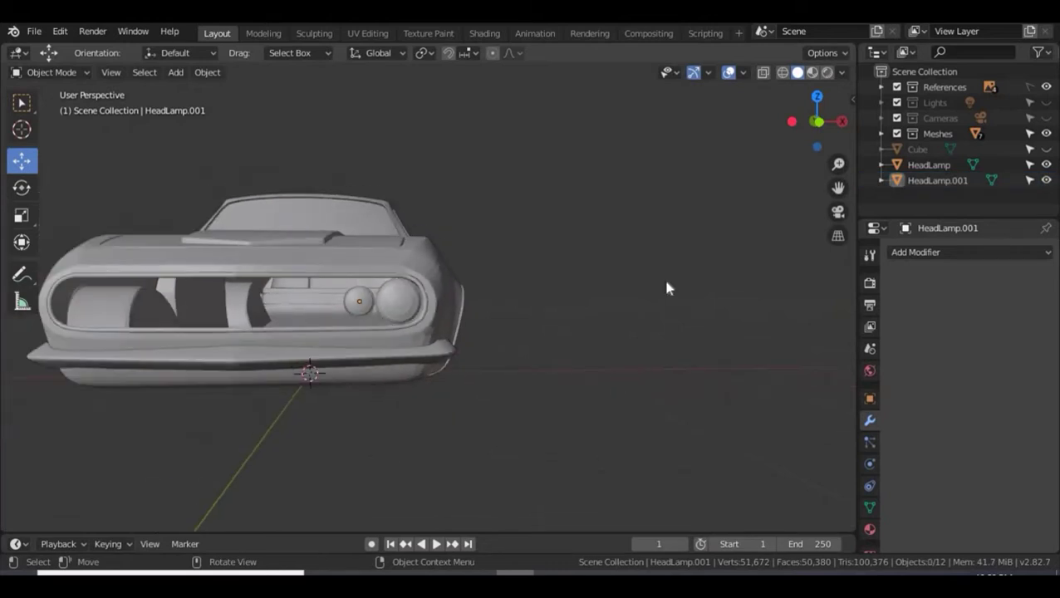
pyautogui.moveTo(544, 293); pyautogui.dragTo(451, 316, button='middle')
pyautogui.scroll(3, 525, 278)
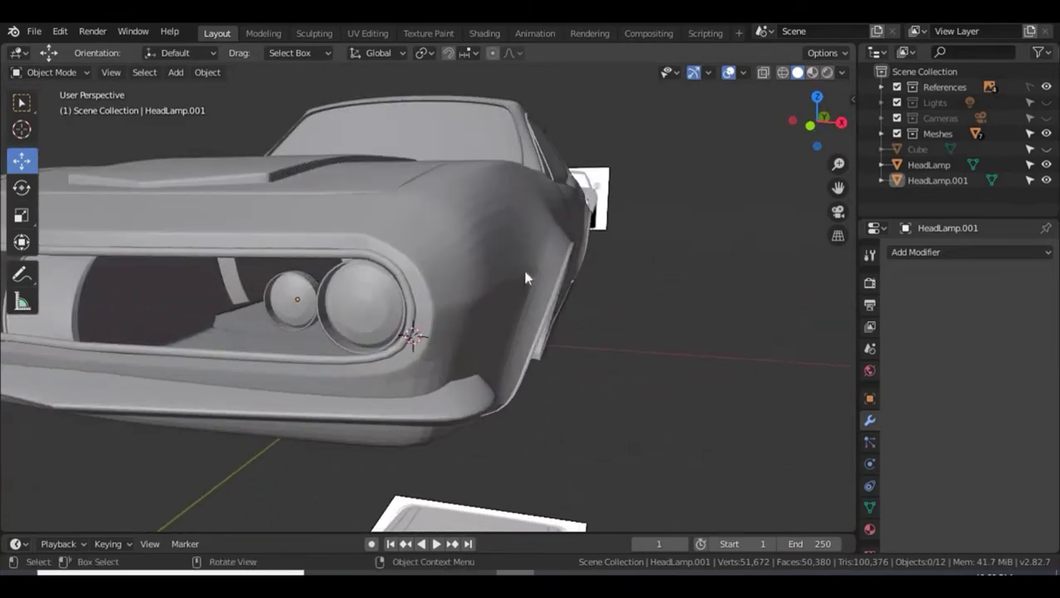
pyautogui.moveTo(360, 310); pyautogui.dragTo(545, 323, button='middle')
pyautogui.scroll(-4, 563, 271)
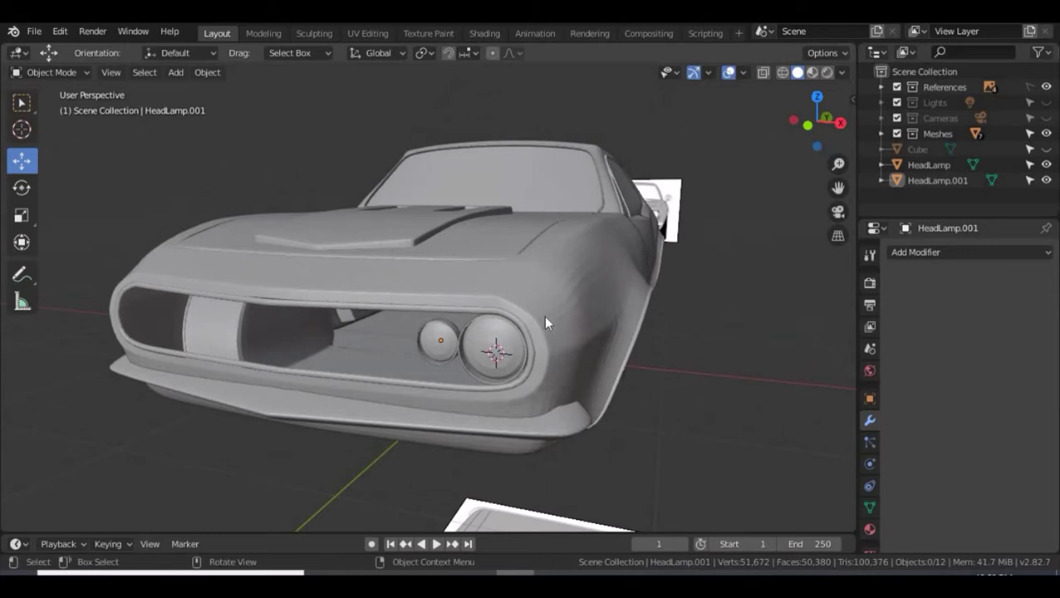
pyautogui.click(499, 330)
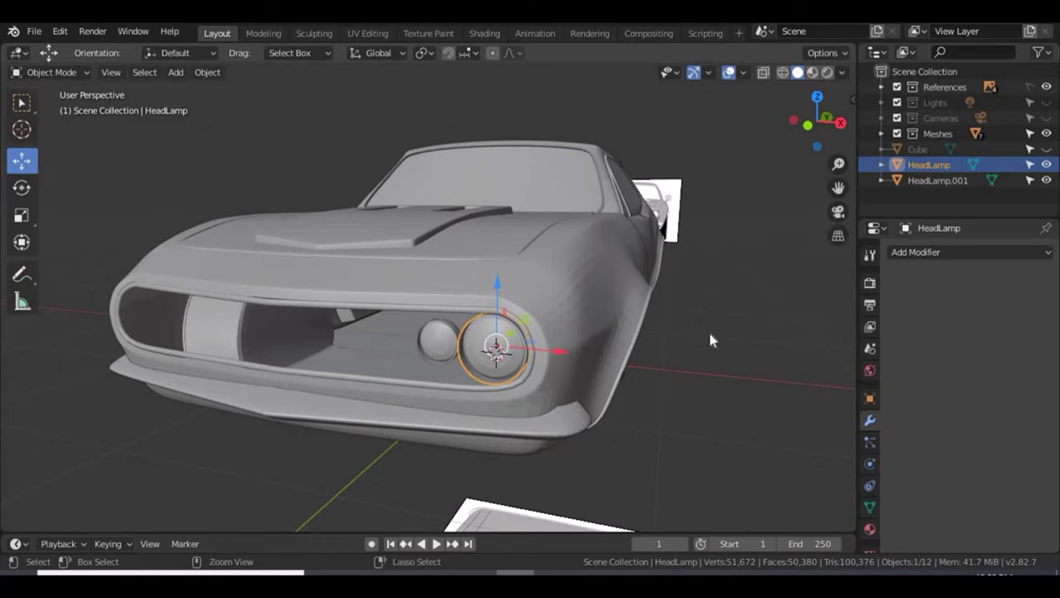
pyautogui.hotkey('ctrl', 'a')
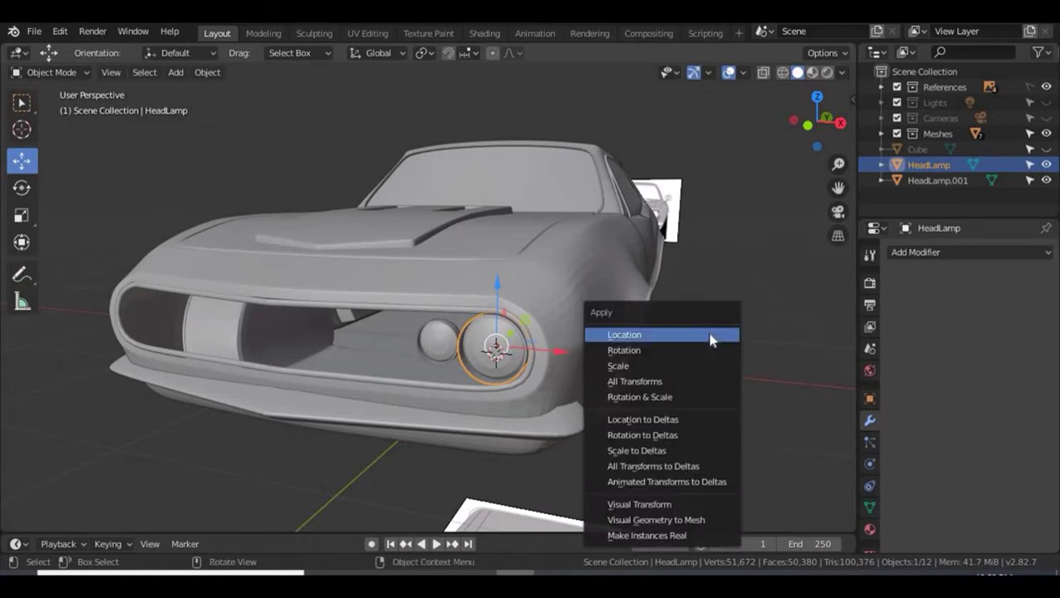
pyautogui.click(649, 383)
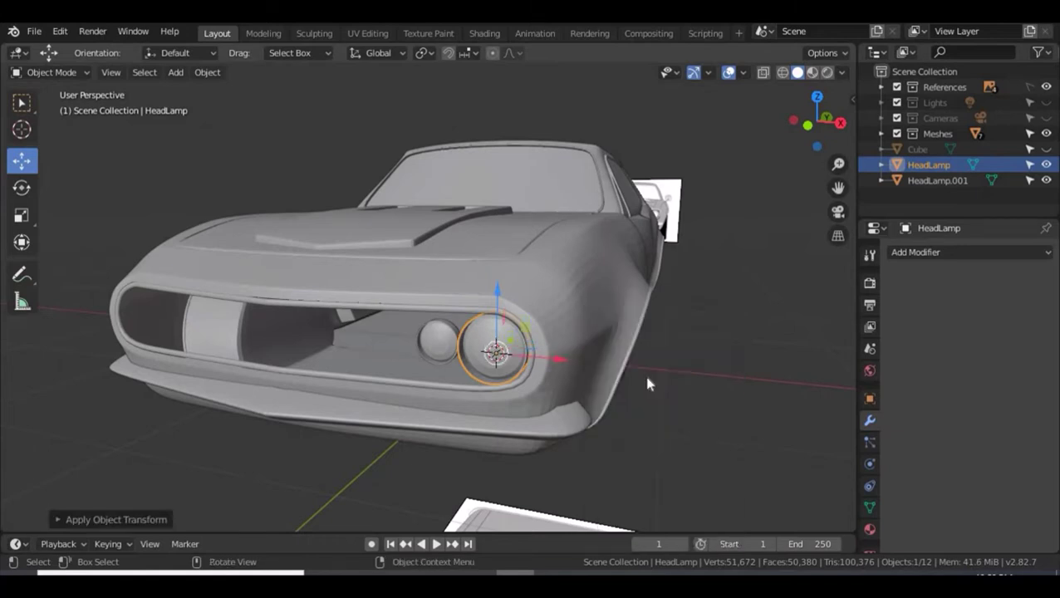
pyautogui.click(464, 343)
pyautogui.hotkey('ctrl', 'a')
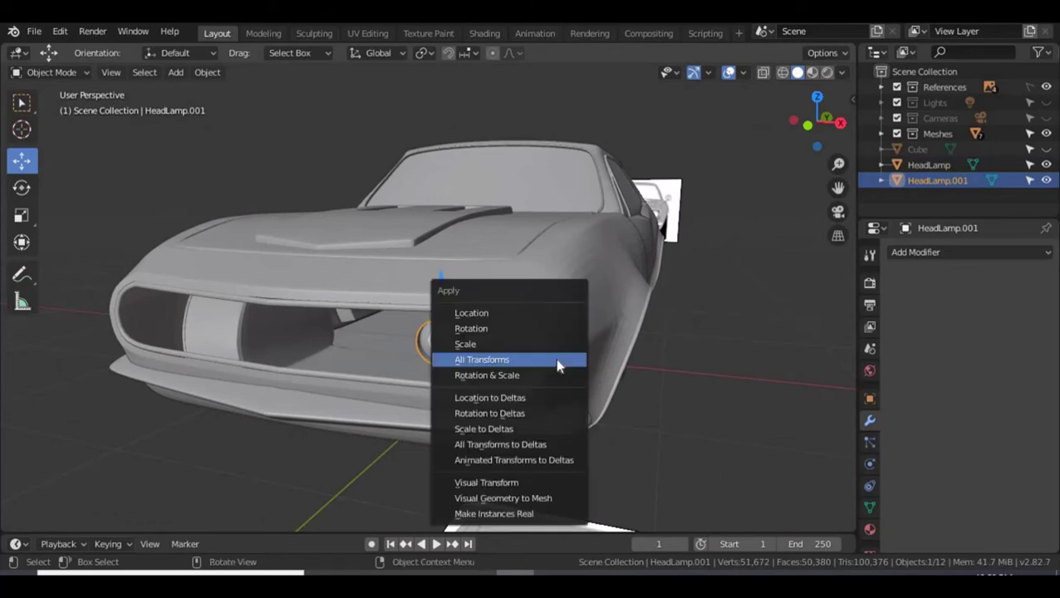
pyautogui.click(557, 367)
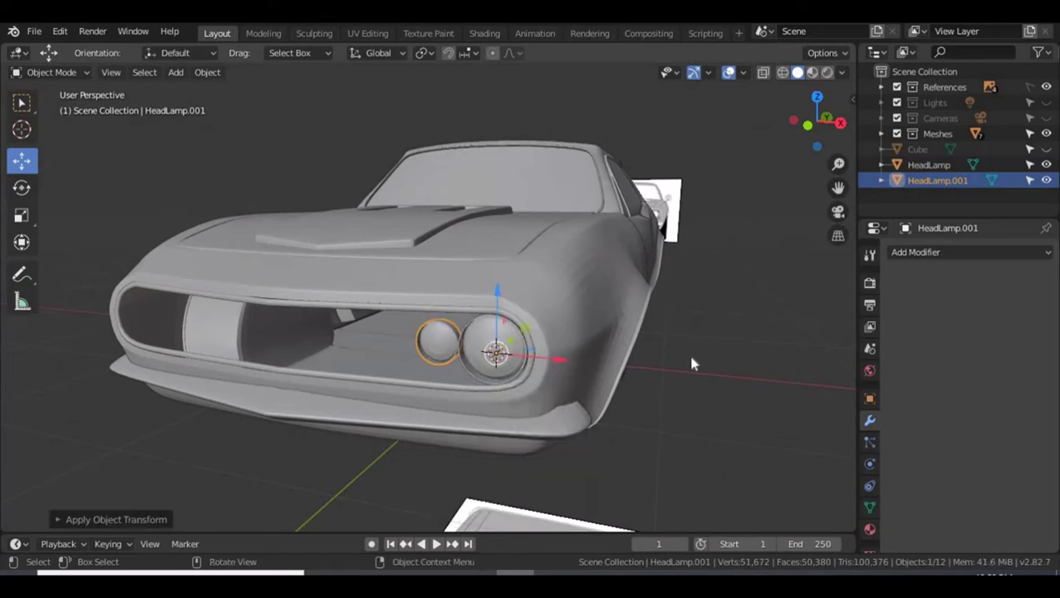
# Add an X-axis Mirror modifier to both HeadLamp.001 and HeadLamp, and save the file.
pyautogui.click(920, 253)
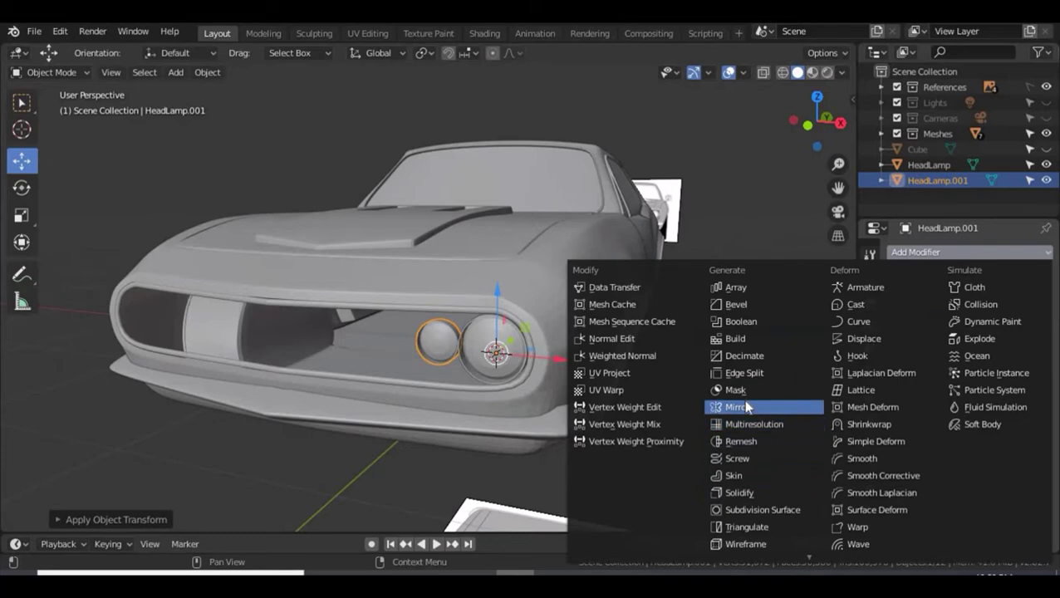
pyautogui.click(739, 406)
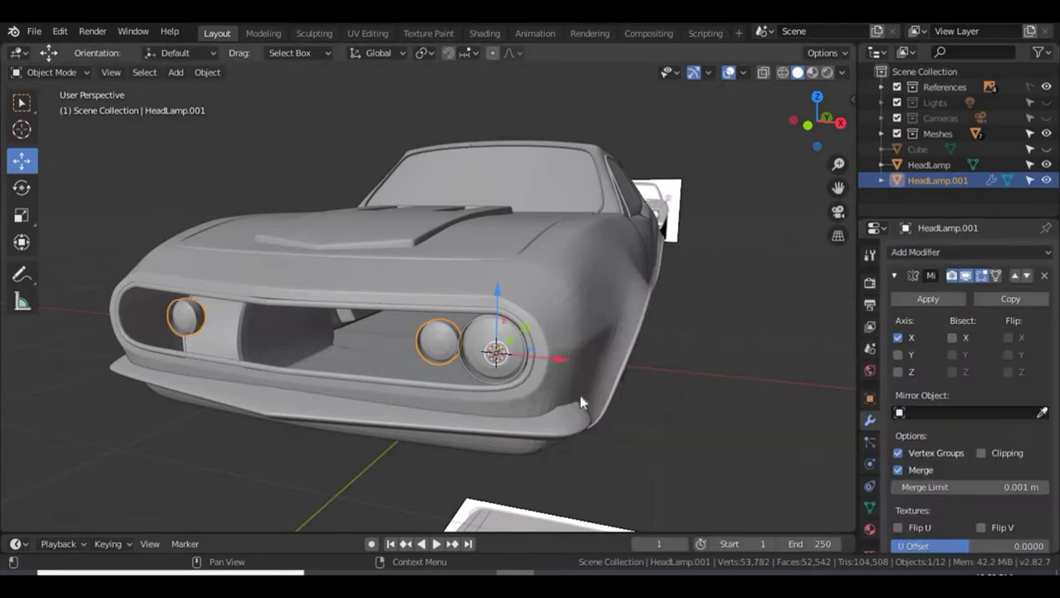
pyautogui.click(514, 341)
pyautogui.click(908, 252)
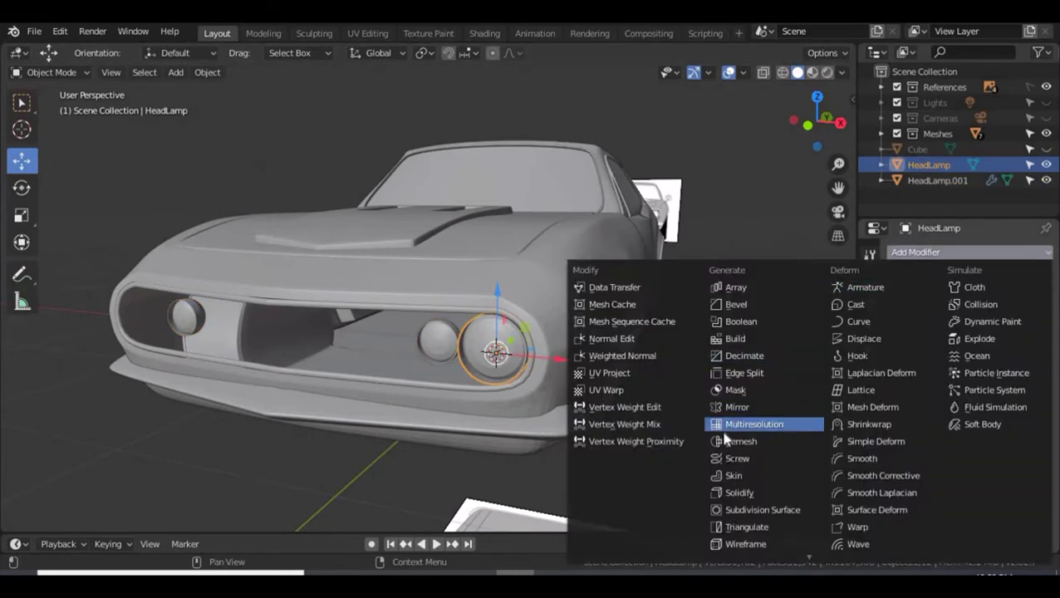
pyautogui.click(740, 406)
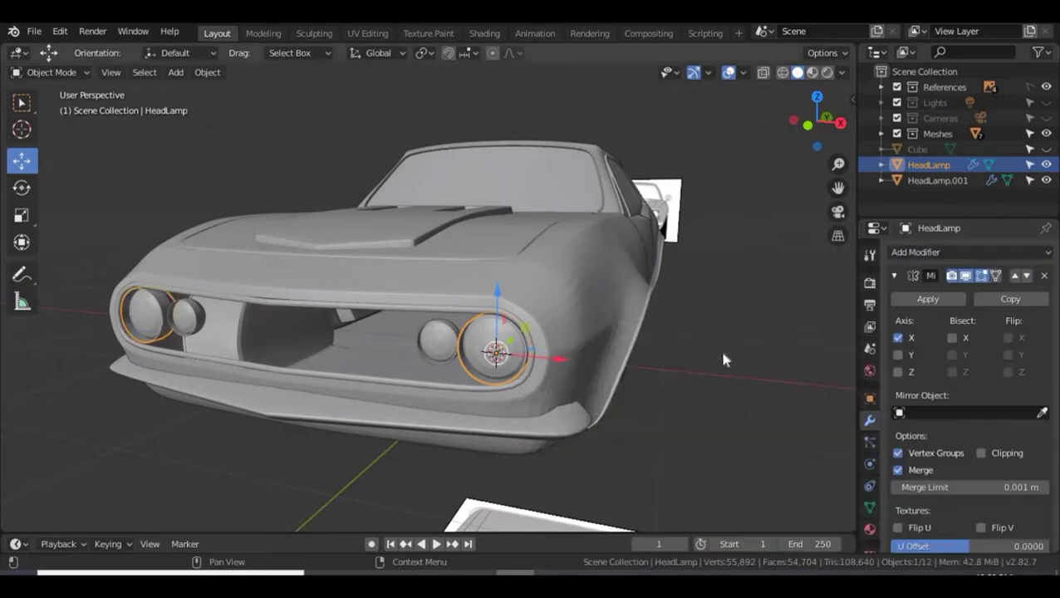
pyautogui.click(723, 359)
pyautogui.moveTo(723, 359); pyautogui.dragTo(731, 331, button='middle')
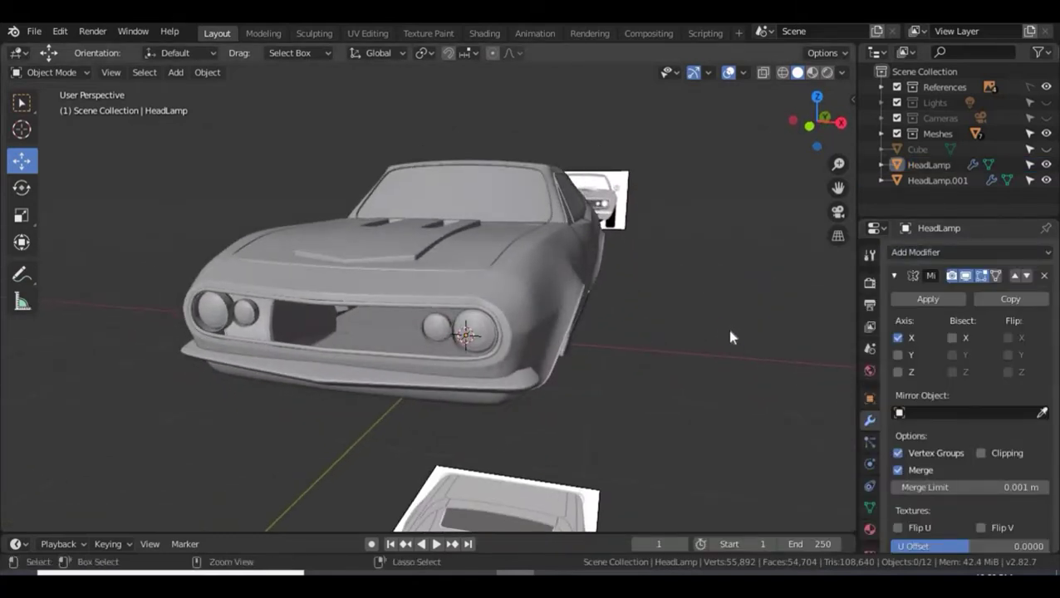
pyautogui.hotkey('ctrl', 's')
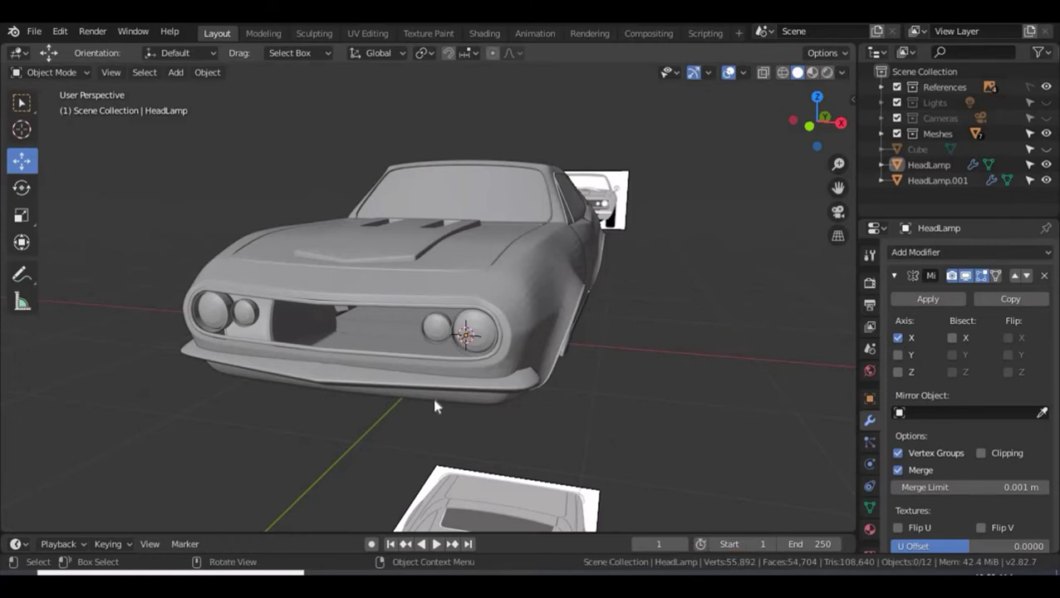
# Edit the Body mesh and select the two long faces on the underside of the grille opening's upper edge.
pyautogui.scroll(-4, 414, 391)
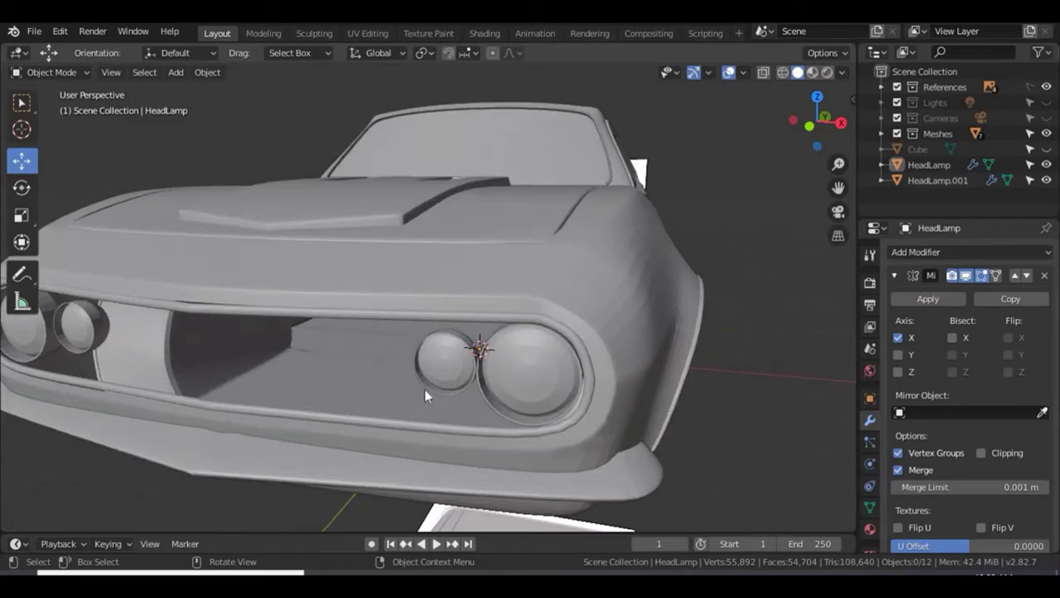
pyautogui.hotkey('shift', 'b')
pyautogui.click(363, 407)
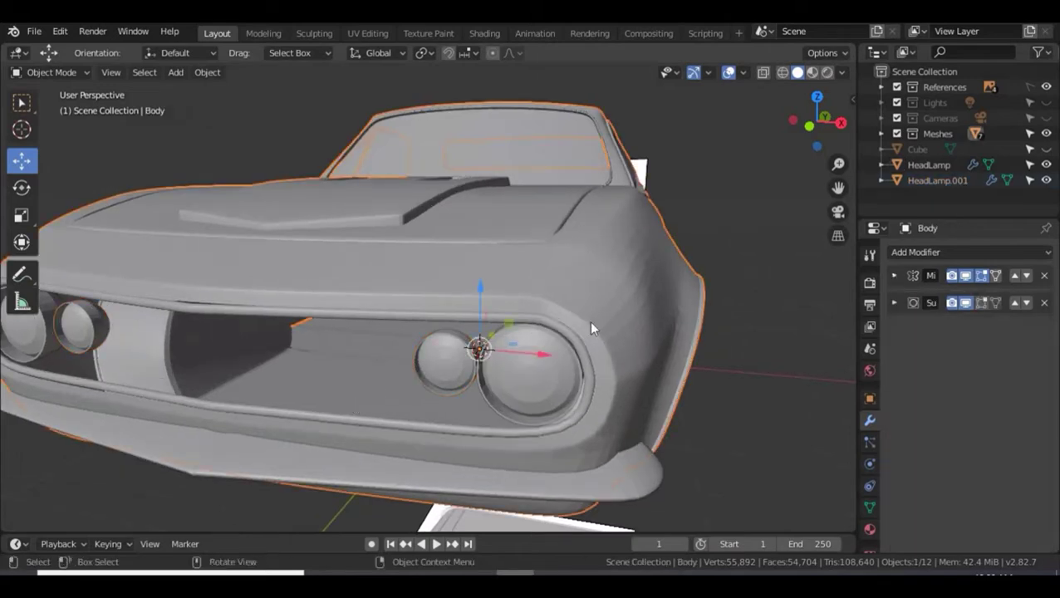
pyautogui.press('Tab')
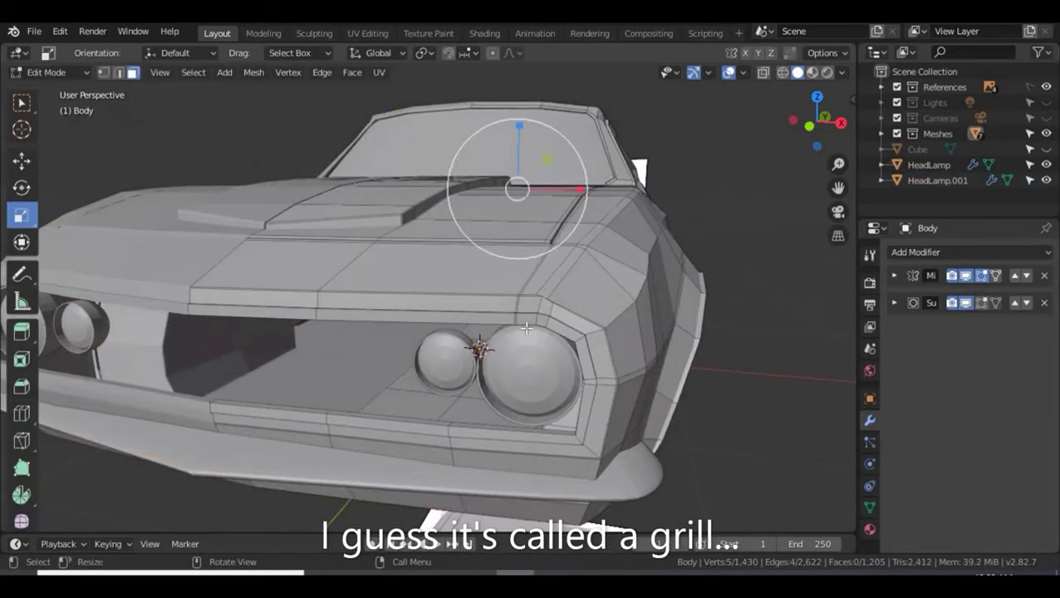
pyautogui.moveTo(405, 353); pyautogui.dragTo(490, 293, button='middle')
pyautogui.scroll(4, 420, 293)
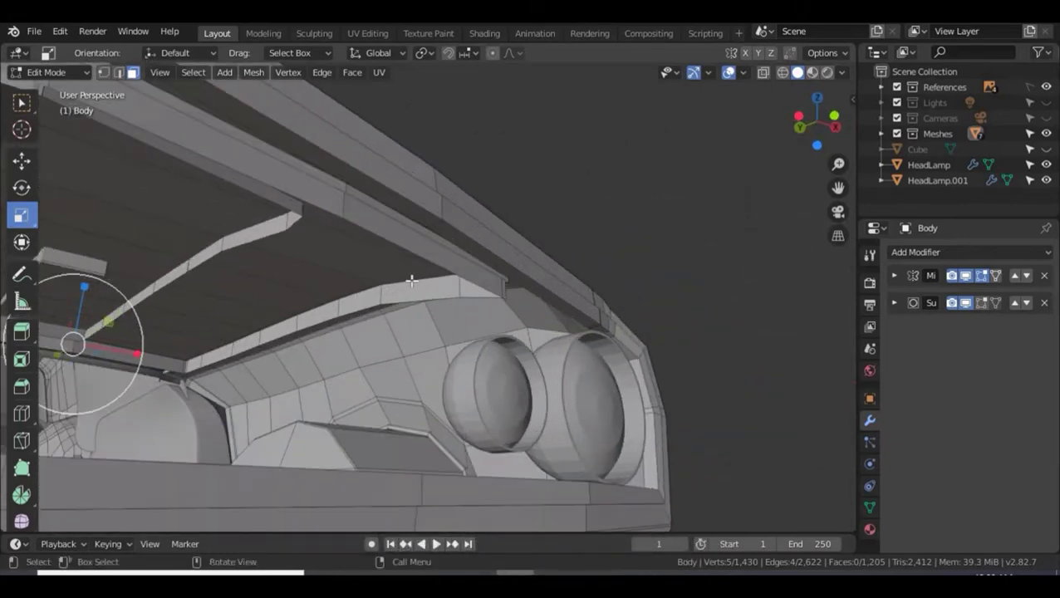
pyautogui.click(365, 194)
pyautogui.click(365, 183)
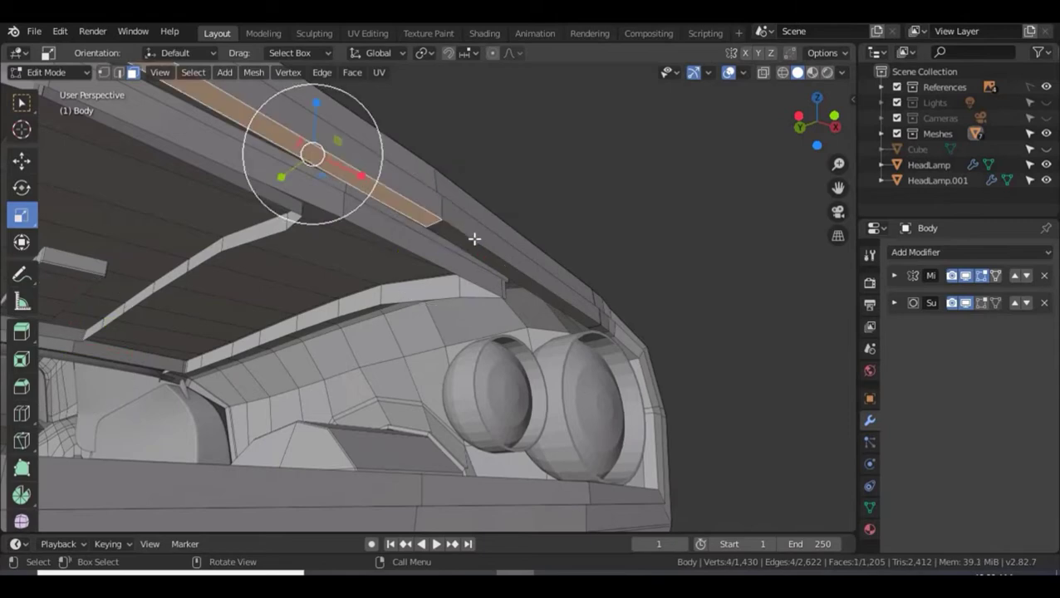
pyautogui.keyDown('shift'); pyautogui.click(469, 251); pyautogui.keyUp('shift')
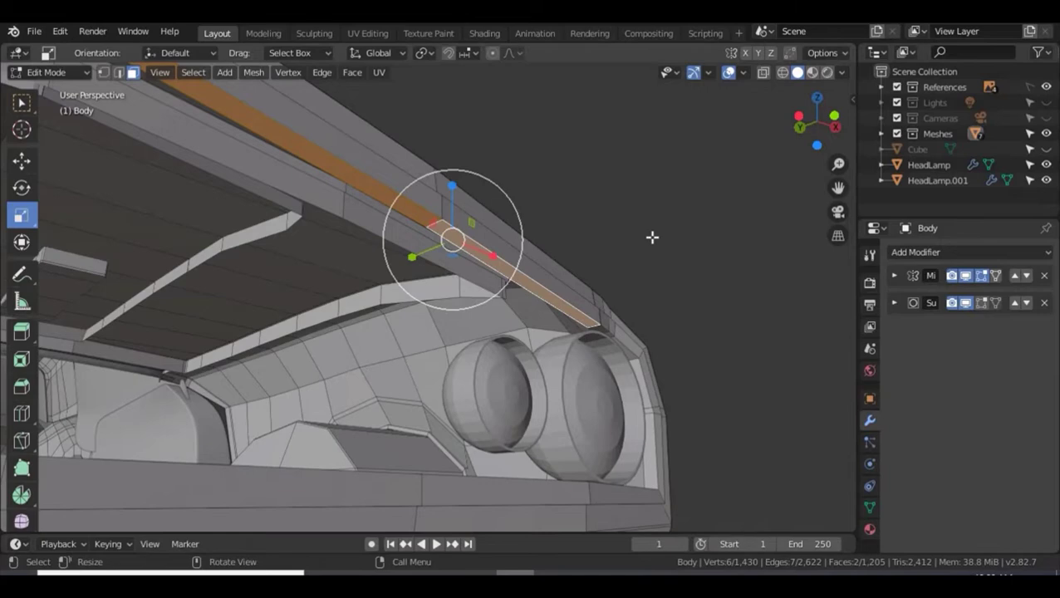
# Duplicate the two selected faces and move the copy down about 0.03 m along Z to start a grille bar.
pyautogui.click(29, 156)
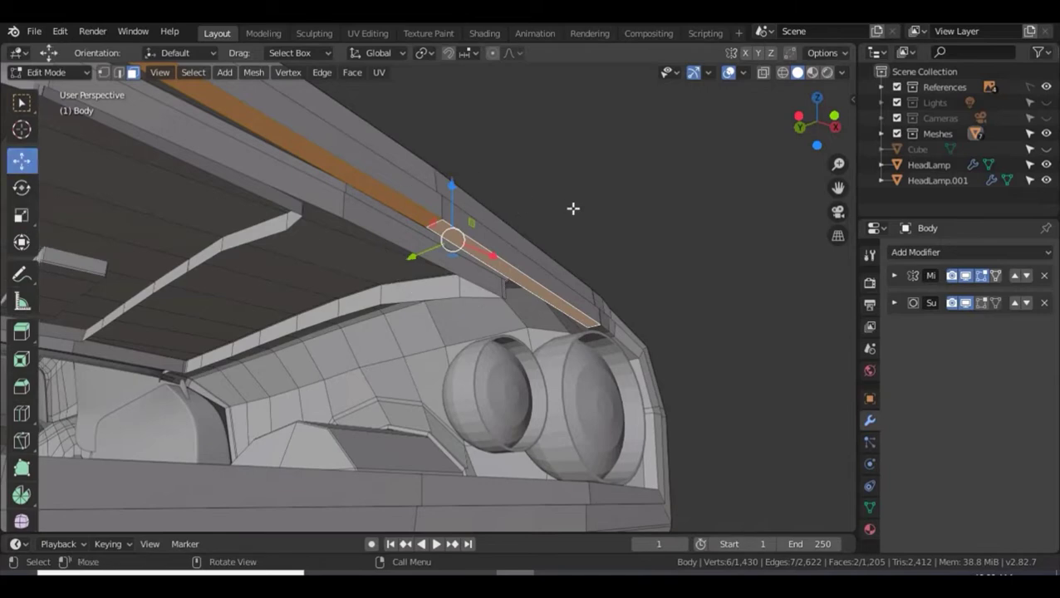
pyautogui.keyDown('alt'); pyautogui.moveTo(590, 264); pyautogui.dragTo(491, 250); pyautogui.keyUp('alt')
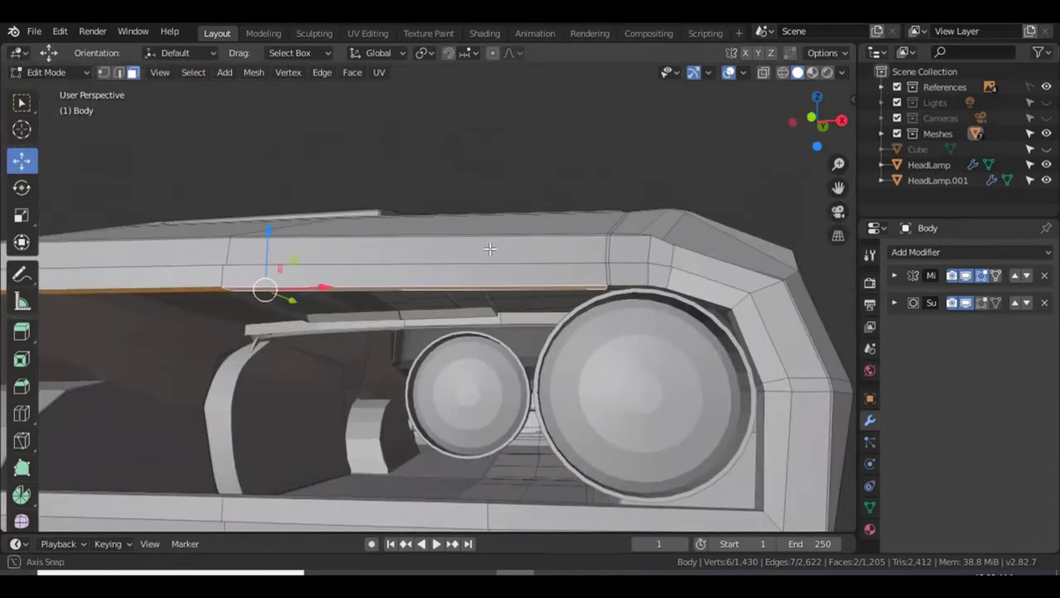
pyautogui.hotkey('shift', 'd')
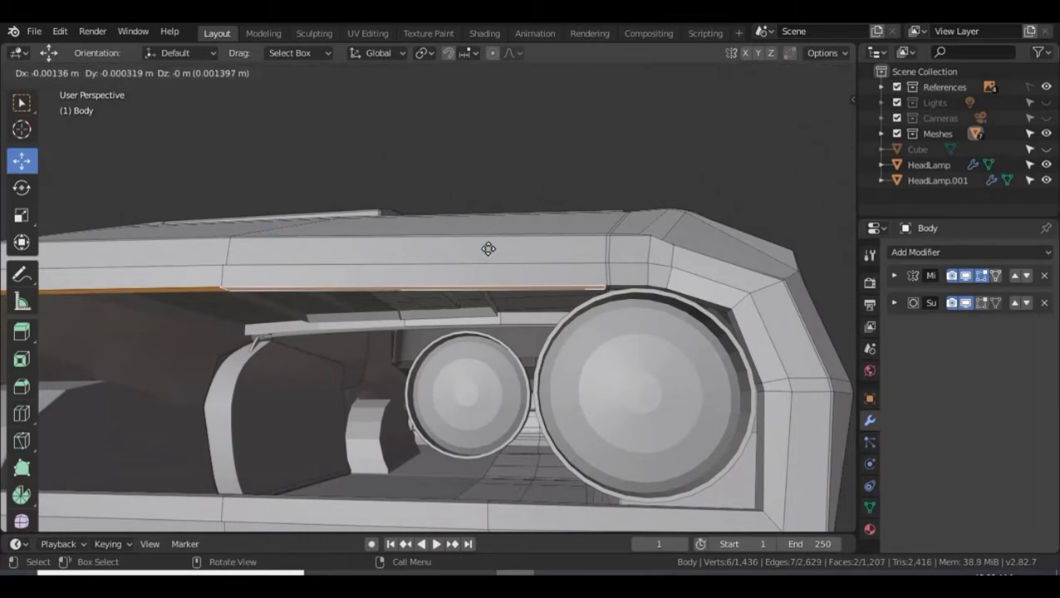
pyautogui.press('z')
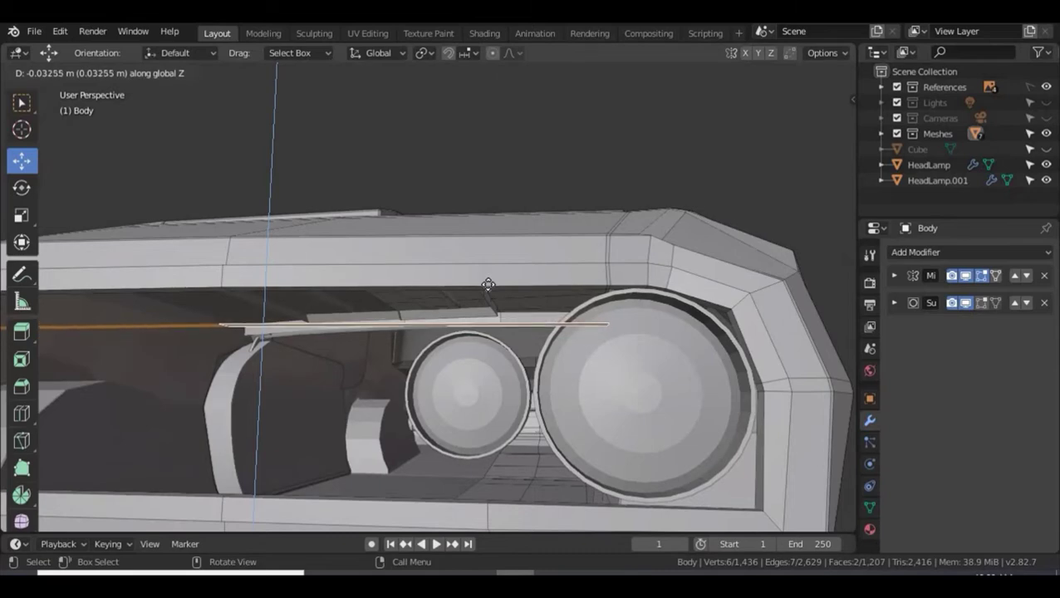
pyautogui.click(504, 263)
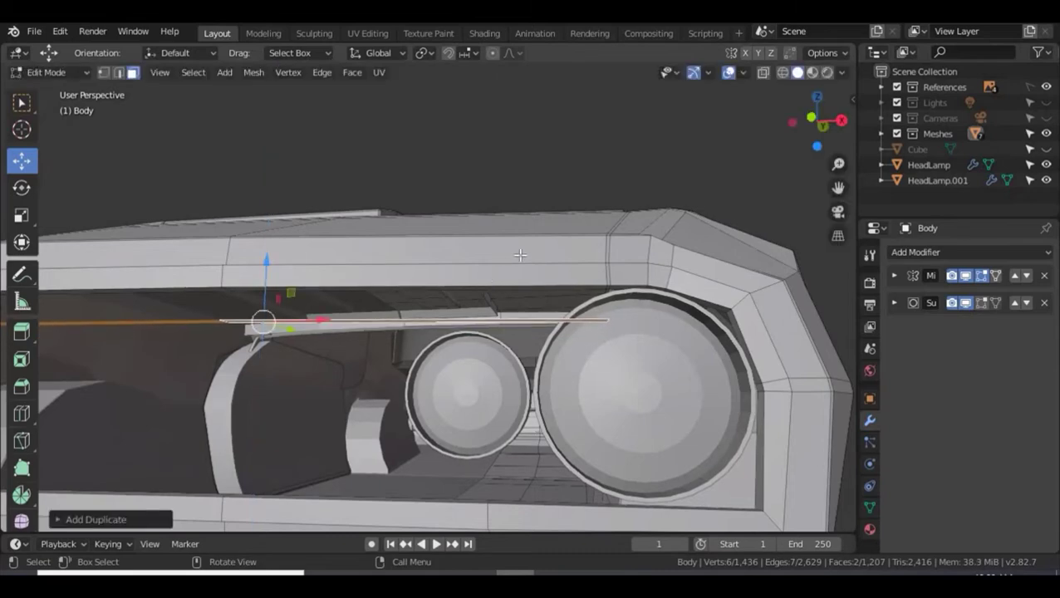
# Move the duplicated grille strip back along Y so it sits inside the front opening.
pyautogui.moveTo(520, 255)
pyautogui.mouseDown(button='middle')
pyautogui.moveTo(604, 222)
pyautogui.moveTo(590, 212)
pyautogui.moveTo(566, 257)
pyautogui.moveTo(527, 263)
pyautogui.mouseUp(button='middle')
pyautogui.scroll(-3, 586, 218)
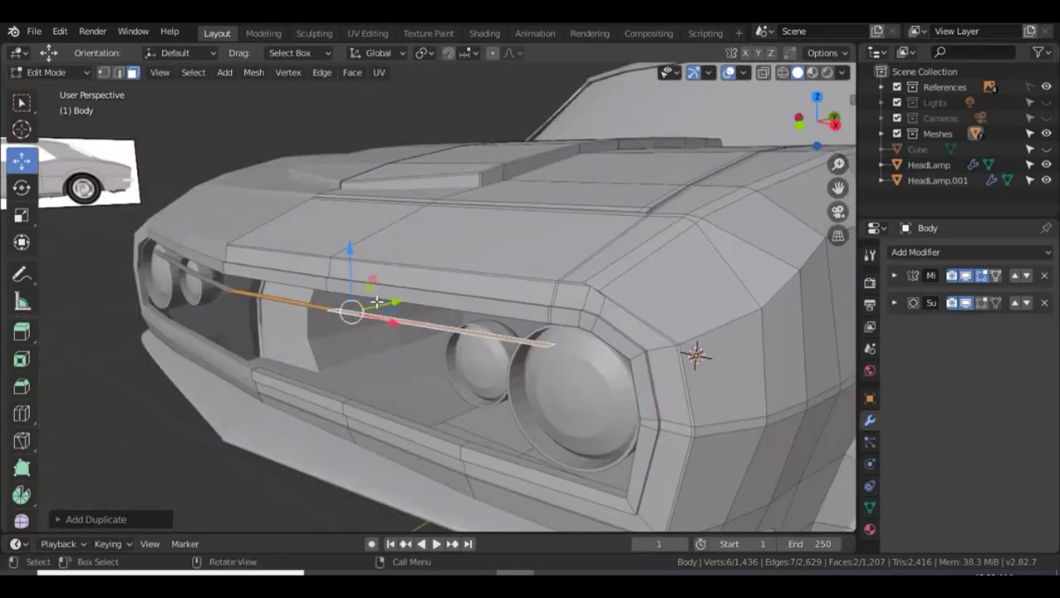
pyautogui.moveTo(383, 301)
pyautogui.mouseDown()
pyautogui.moveTo(412, 293)
pyautogui.moveTo(445, 322)
pyautogui.mouseUp()
pyautogui.moveTo(444, 321); pyautogui.dragTo(426, 293, button='middle')
pyautogui.moveTo(426, 292); pyautogui.dragTo(444, 288)
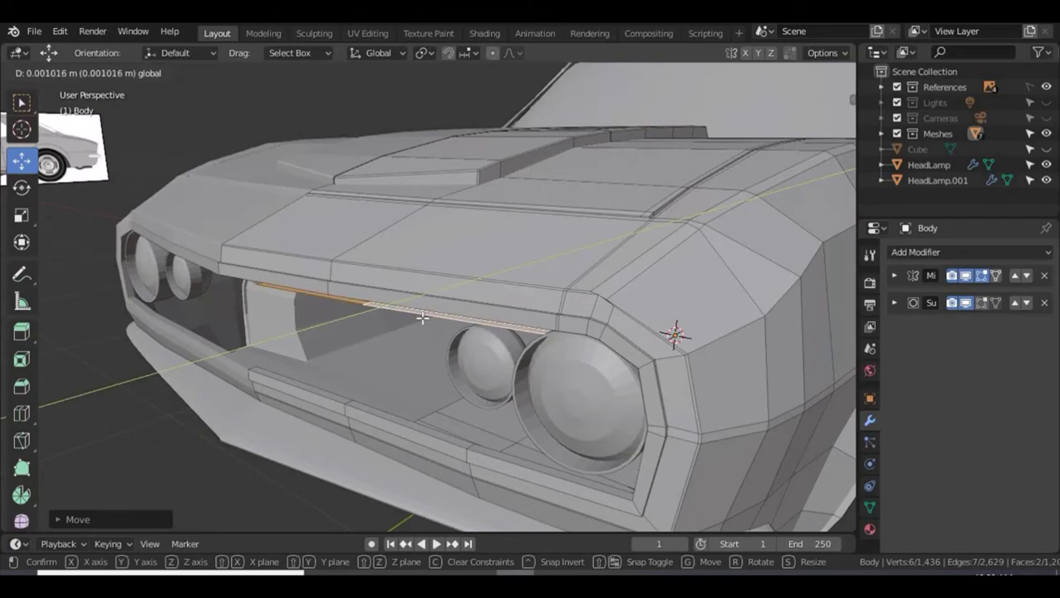
pyautogui.moveTo(423, 317); pyautogui.dragTo(422, 318)
pyautogui.moveTo(423, 317); pyautogui.dragTo(478, 335, button='middle')
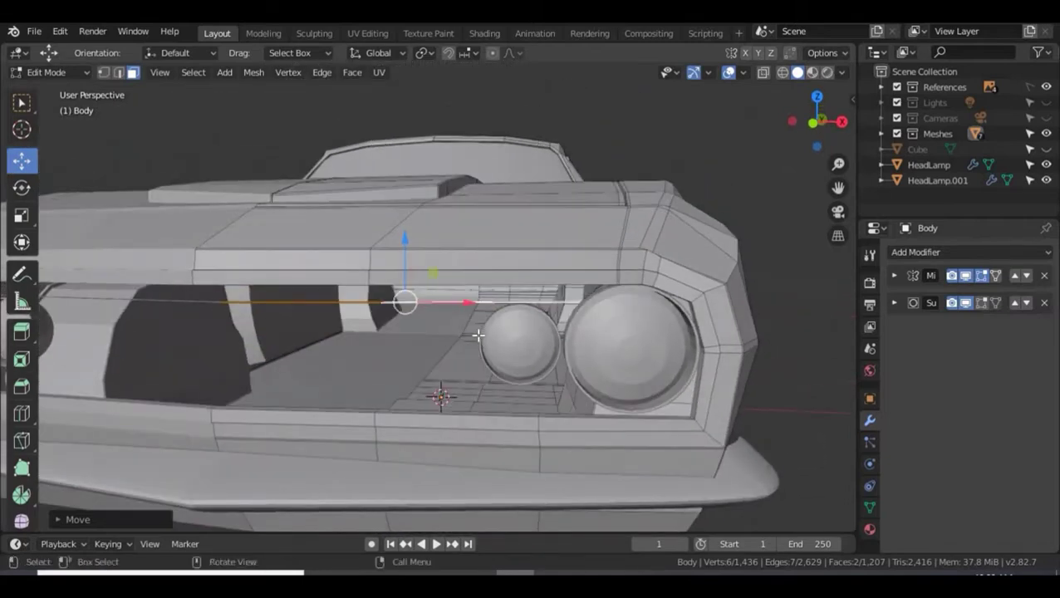
# Raise the duplicated grille strip slightly along Z, closer to the upper edge of the front opening.
pyautogui.scroll(2, 479, 335)
pyautogui.keyDown('shift'); pyautogui.moveTo(411, 317); pyautogui.dragTo(471, 325, button='middle'); pyautogui.keyUp('shift')
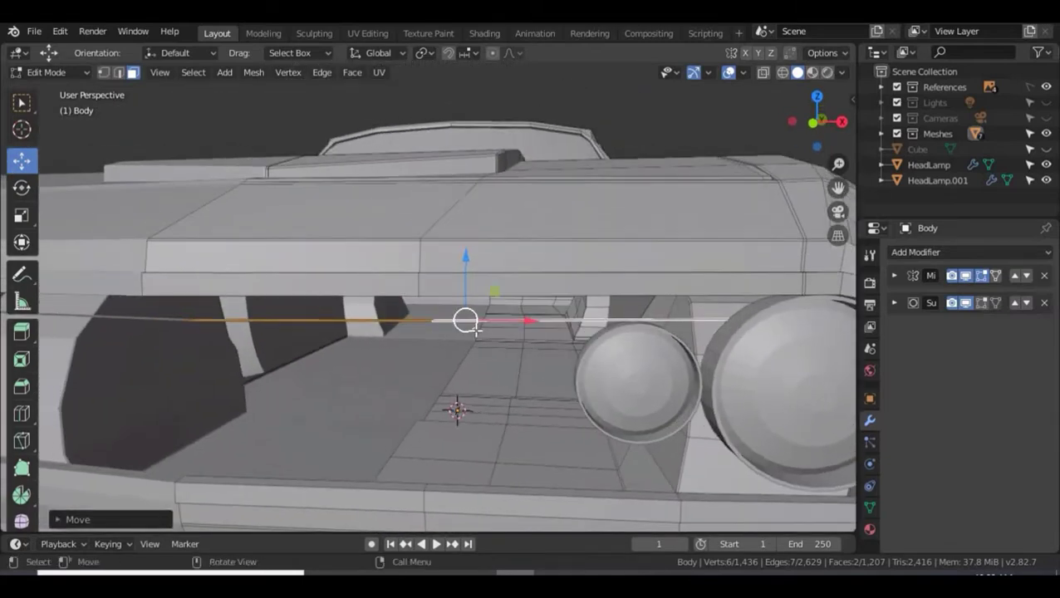
pyautogui.scroll(1, 471, 324)
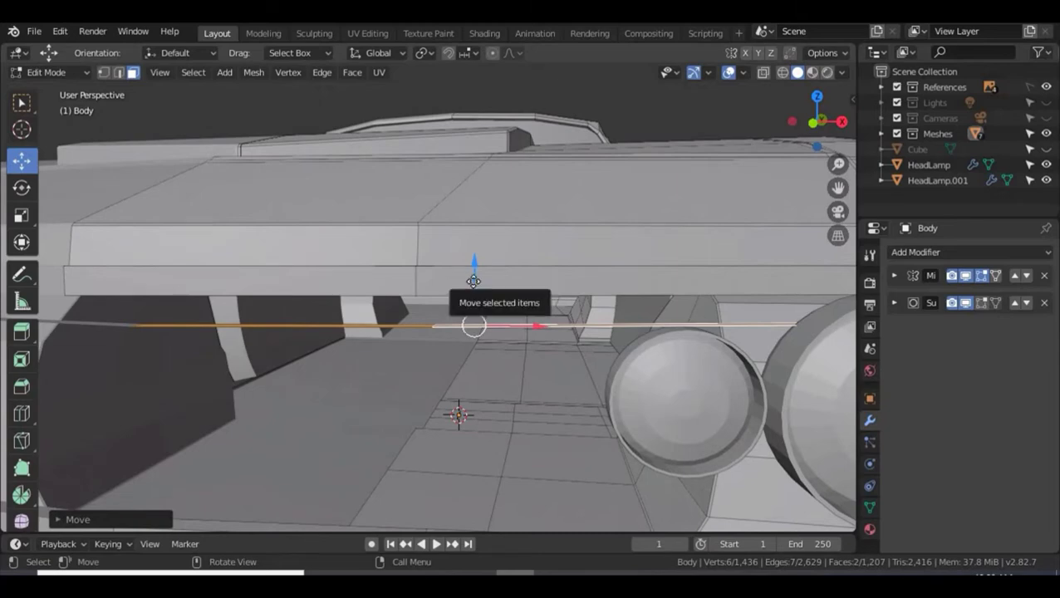
pyautogui.moveTo(472, 284); pyautogui.dragTo(475, 275)
# Duplicate the grille strip four times, moving each new copy down about 0.02 m along Z from the previous one.
pyautogui.moveTo(502, 319); pyautogui.dragTo(483, 308, button='middle')
pyautogui.hotkey('shift', 'd')
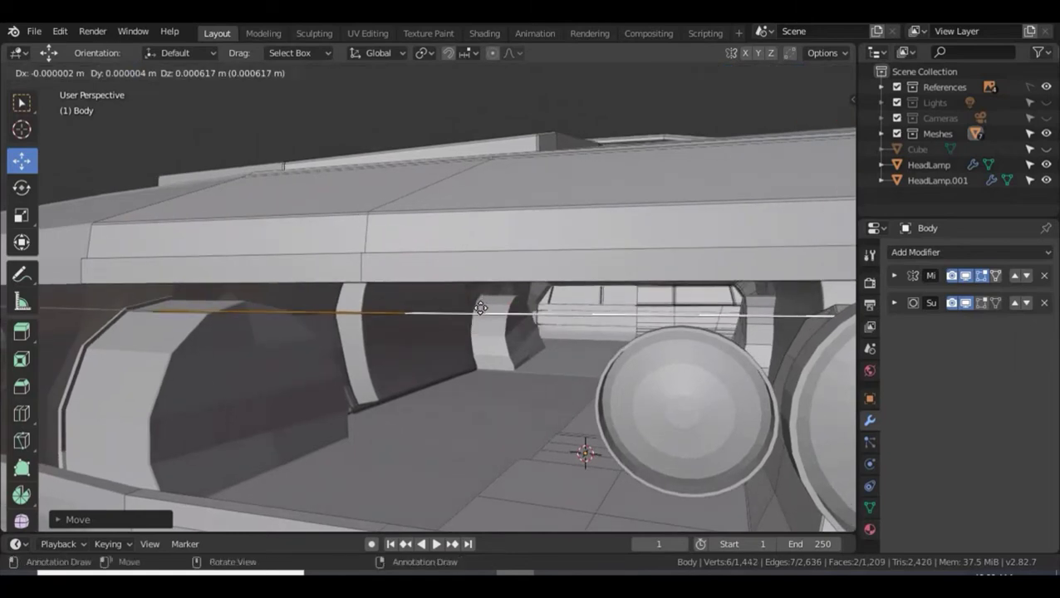
pyautogui.press('z')
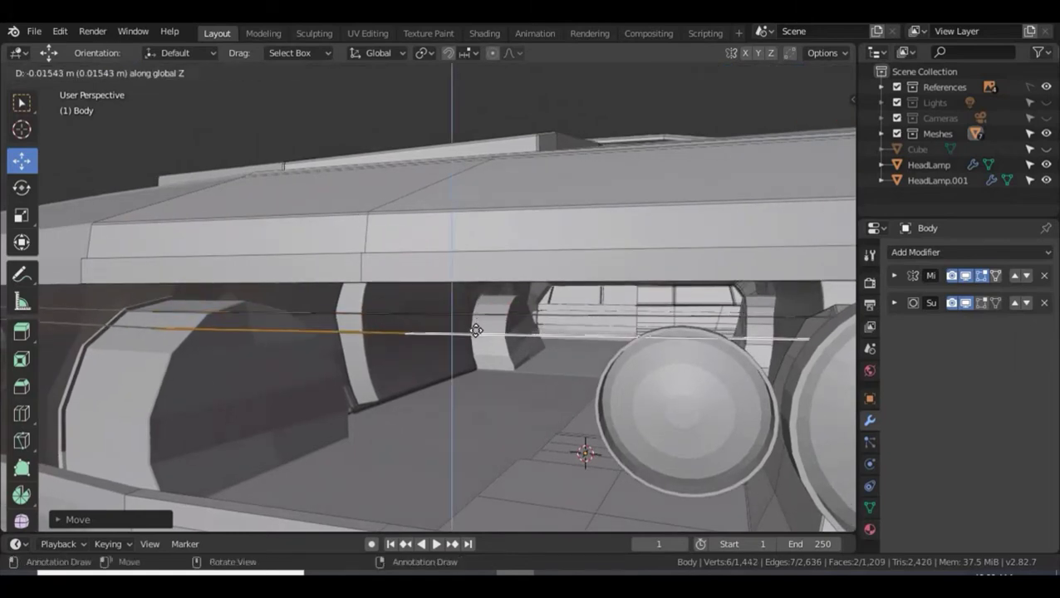
pyautogui.click(474, 335)
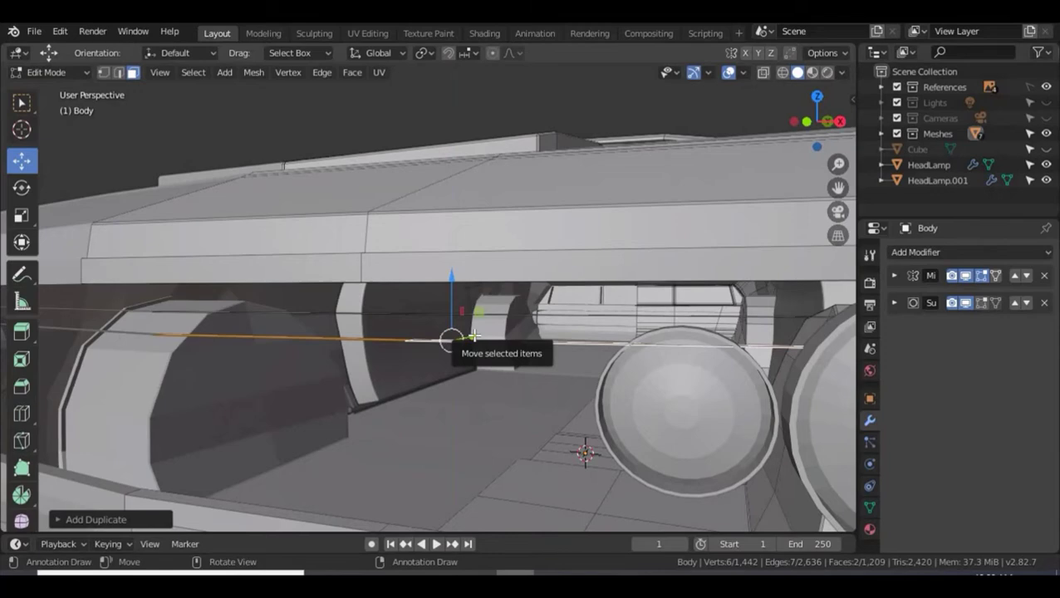
pyautogui.hotkey('shift', 'd')
pyautogui.press('z')
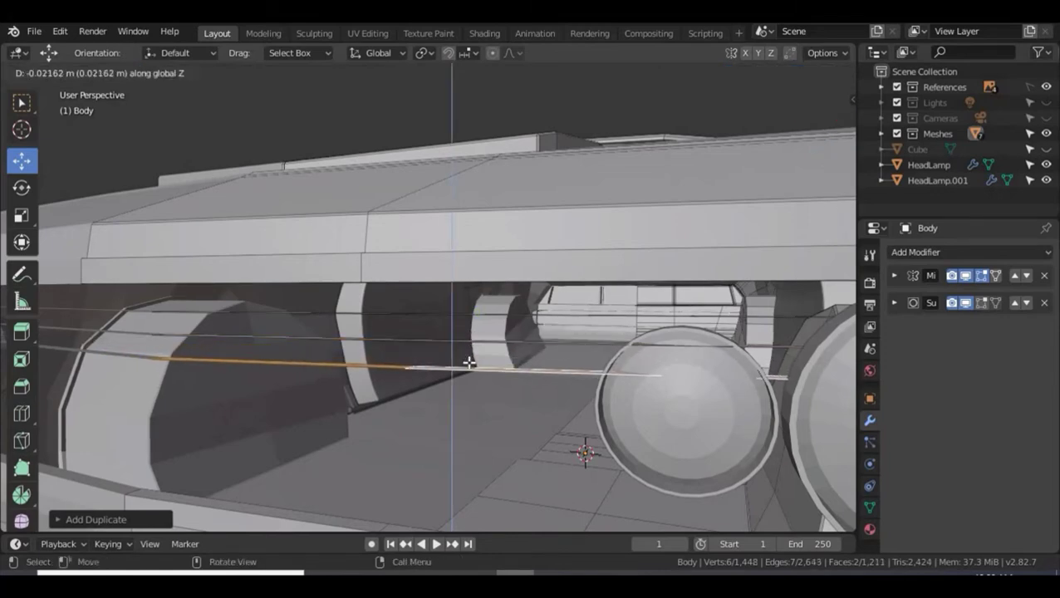
pyautogui.click(470, 363)
pyautogui.hotkey('shift', 'd')
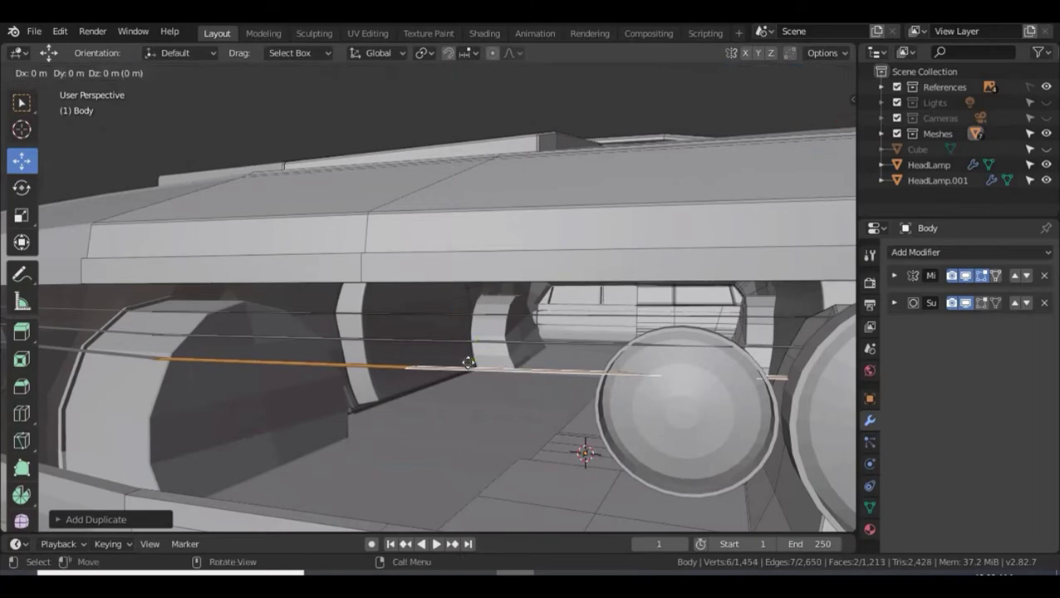
pyautogui.press('z')
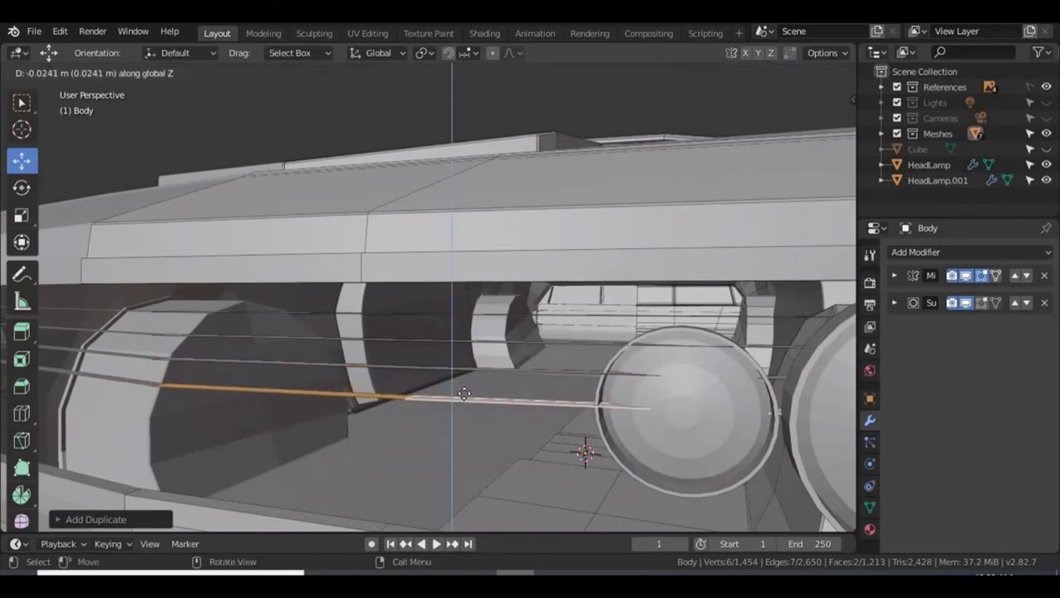
pyautogui.click(464, 394)
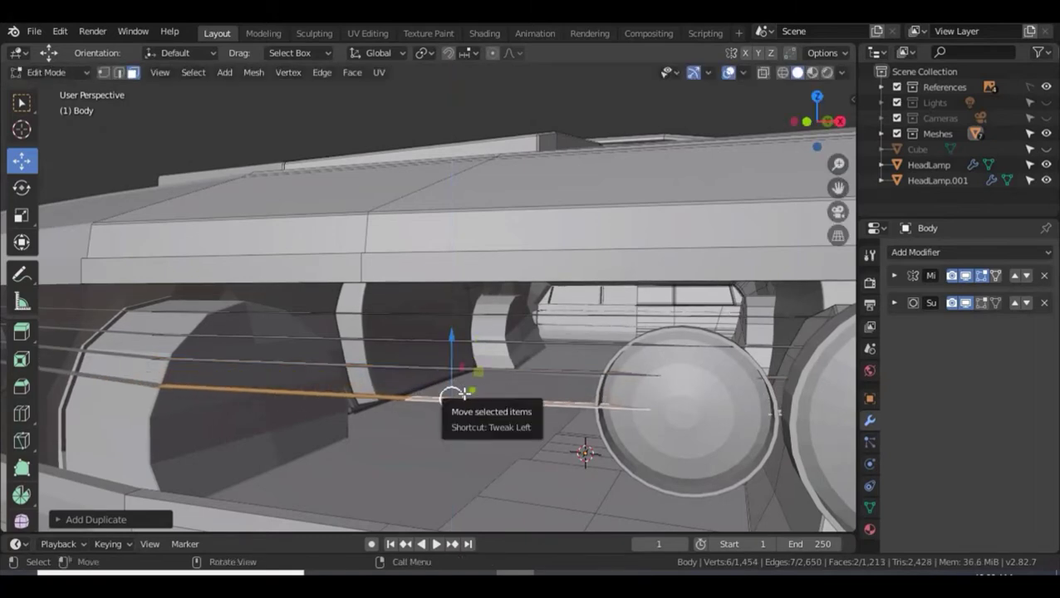
pyautogui.hotkey('shift', 'd')
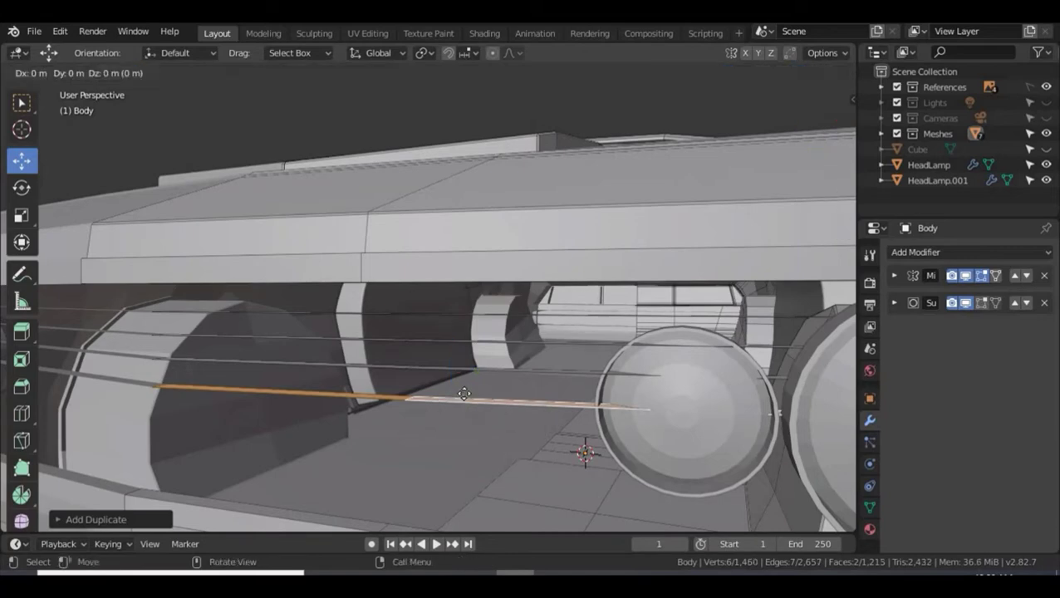
pyautogui.press('z')
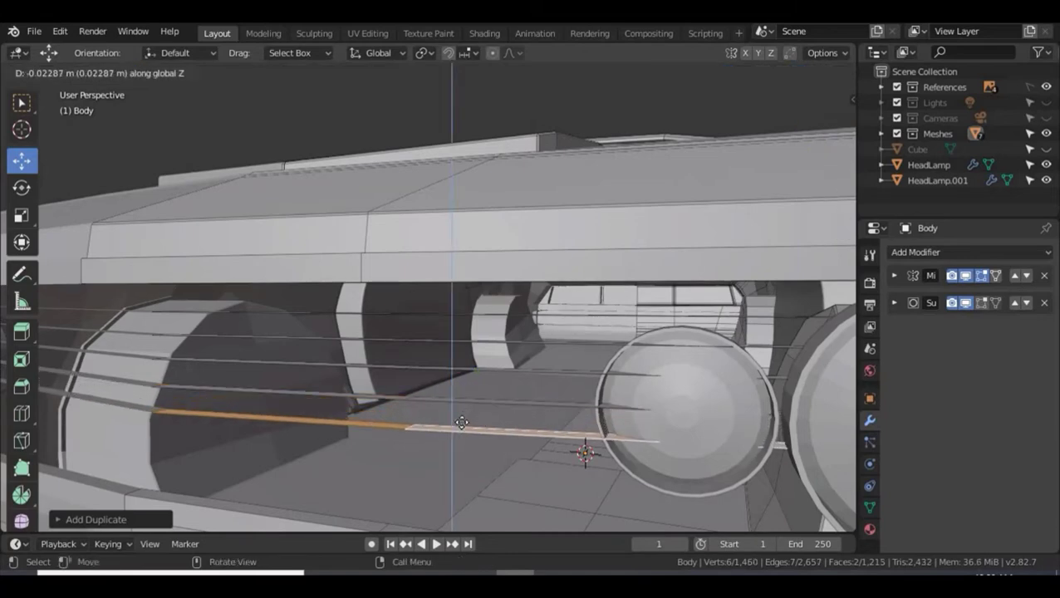
# Place three duplicates of the horizontal grille strip straight down along global Z, each about 0.023 m below the previous one.
pyautogui.click(462, 423)
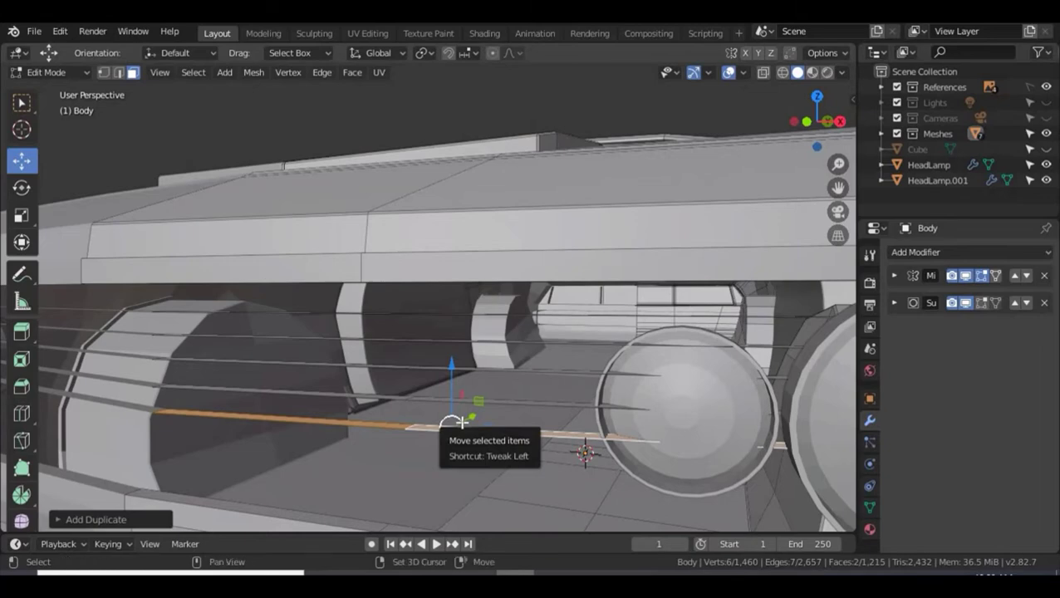
pyautogui.hotkey('shift', 'd')
pyautogui.press('z')
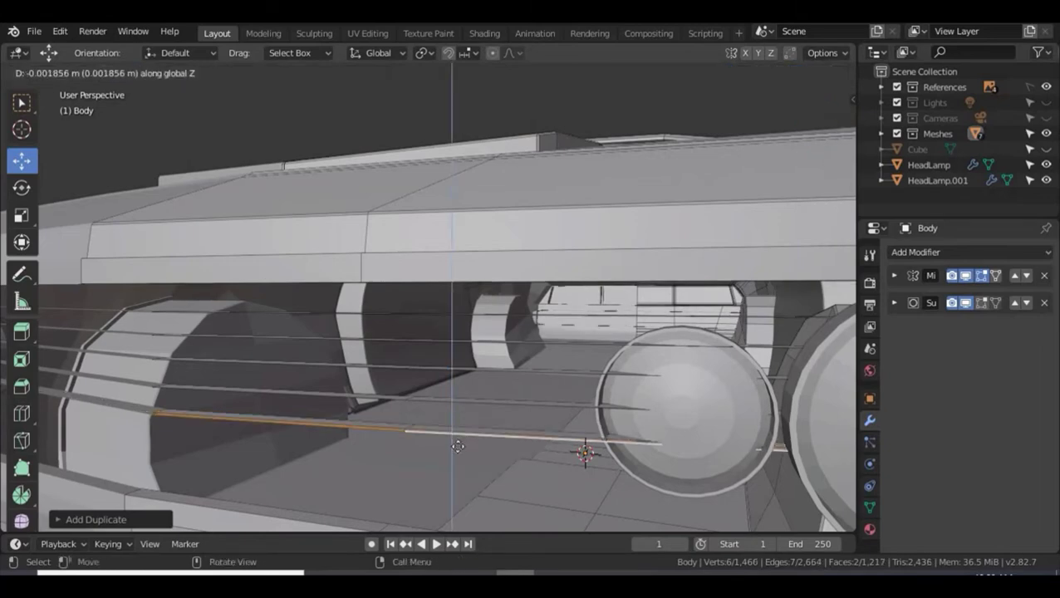
pyautogui.click(458, 453)
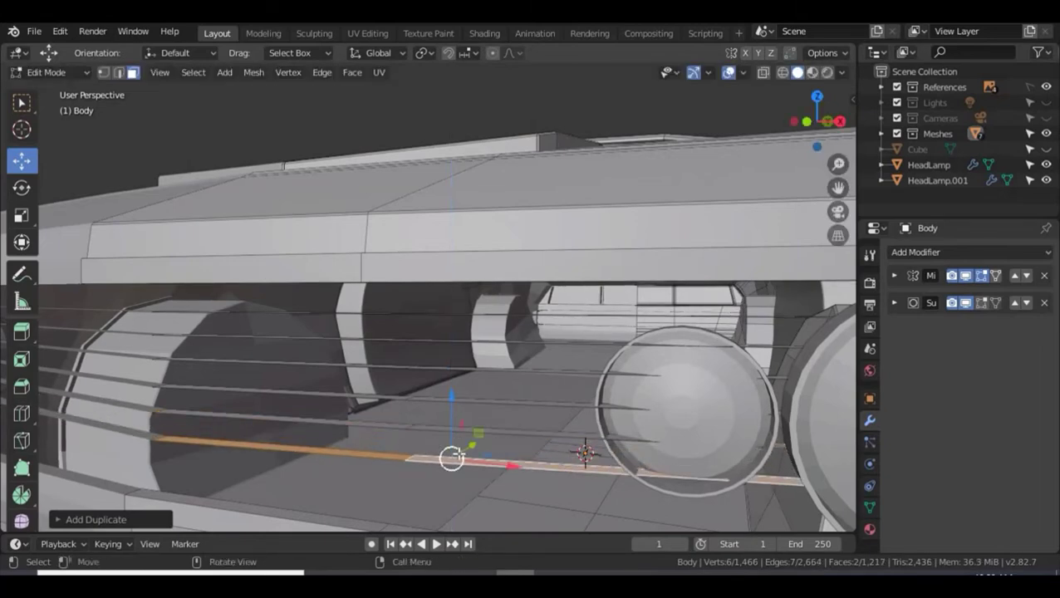
pyautogui.hotkey('shift', 'd')
pyautogui.press('z')
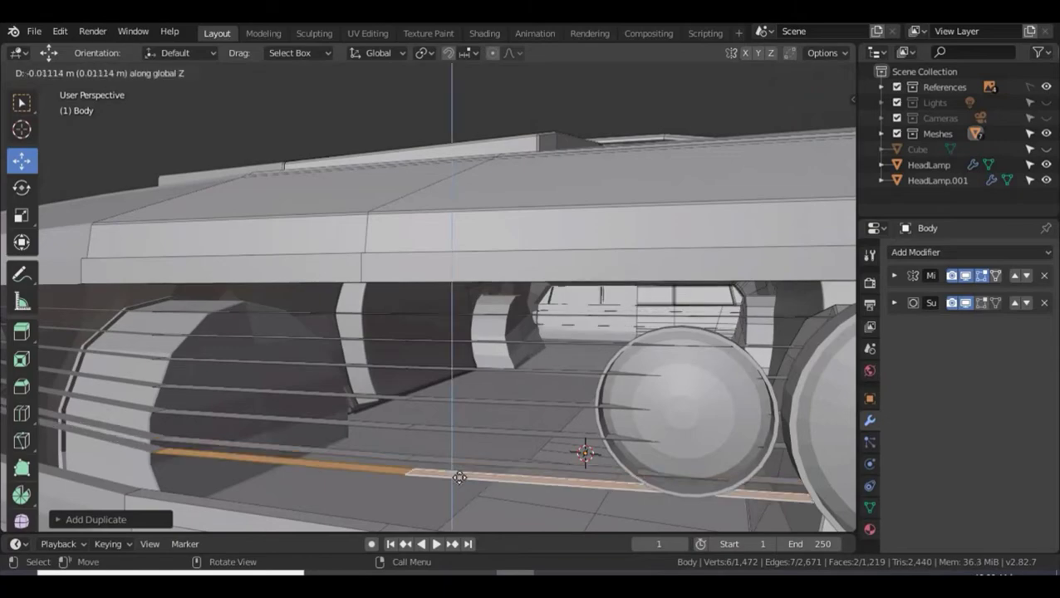
pyautogui.click(460, 483)
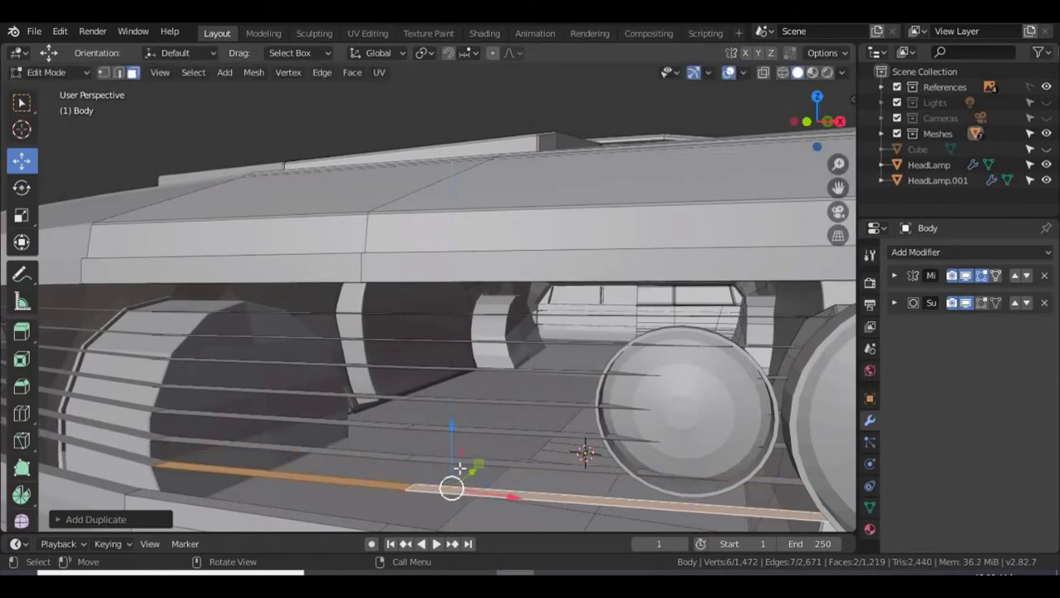
pyautogui.moveTo(414, 433); pyautogui.dragTo(474, 419, button='middle')
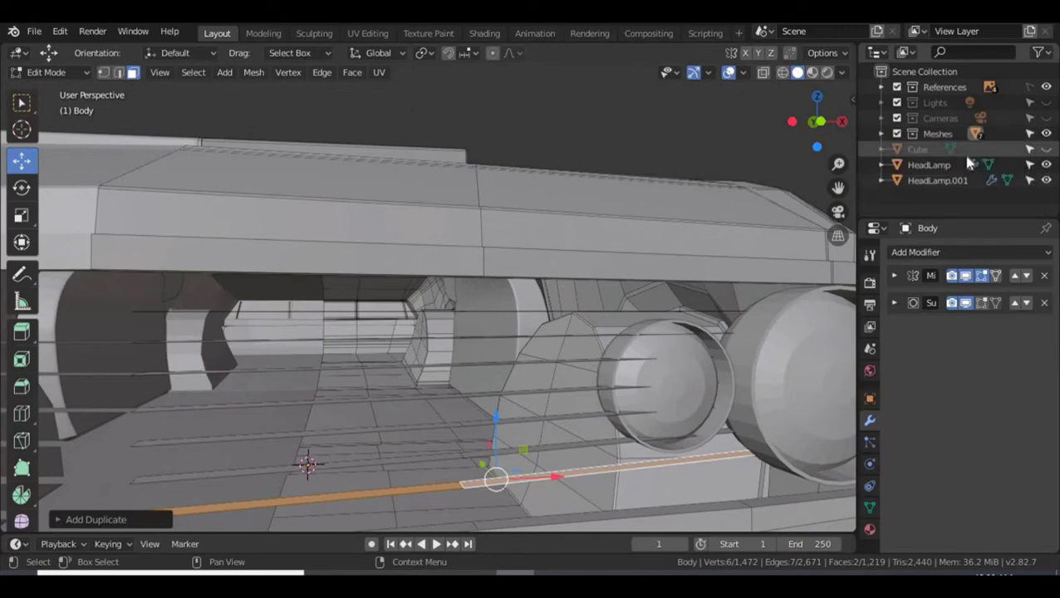
# Toggle the Meshes collection's visibility off and on, and expand the collection to examine its objects.
pyautogui.click(1046, 133)
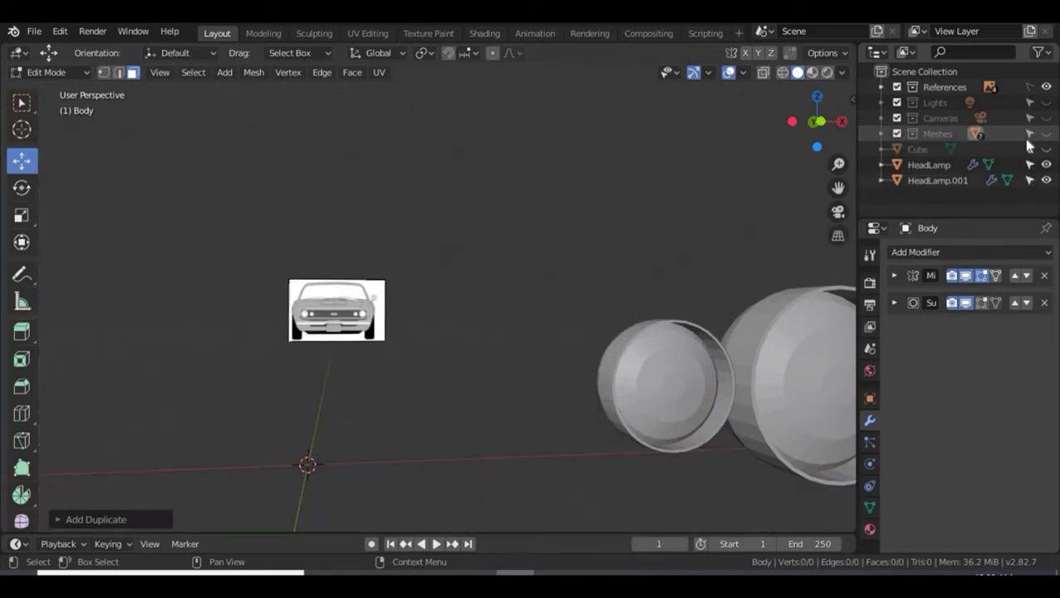
pyautogui.click(1046, 133)
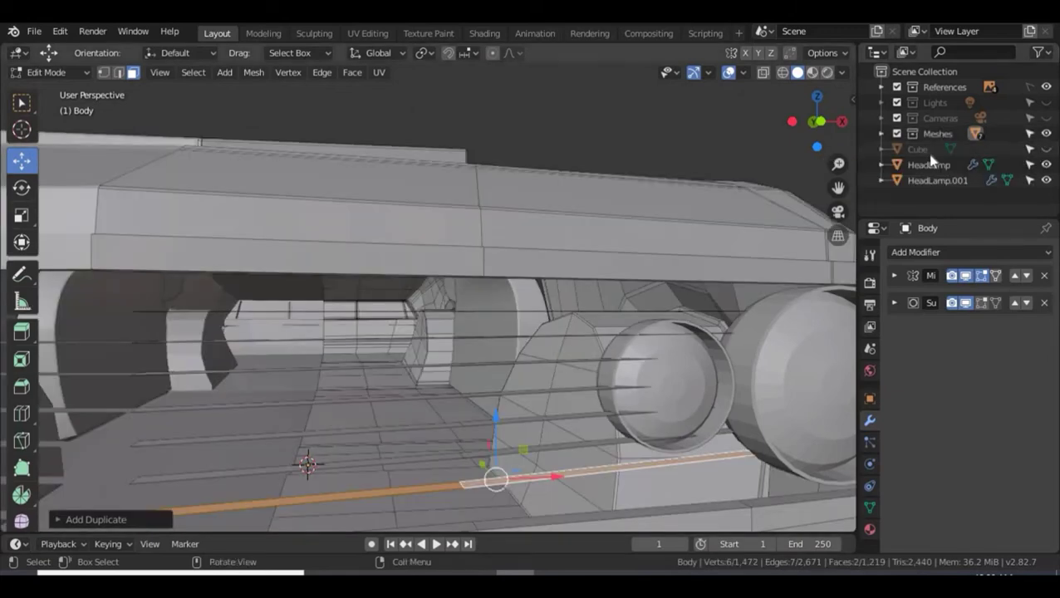
pyautogui.click(882, 134)
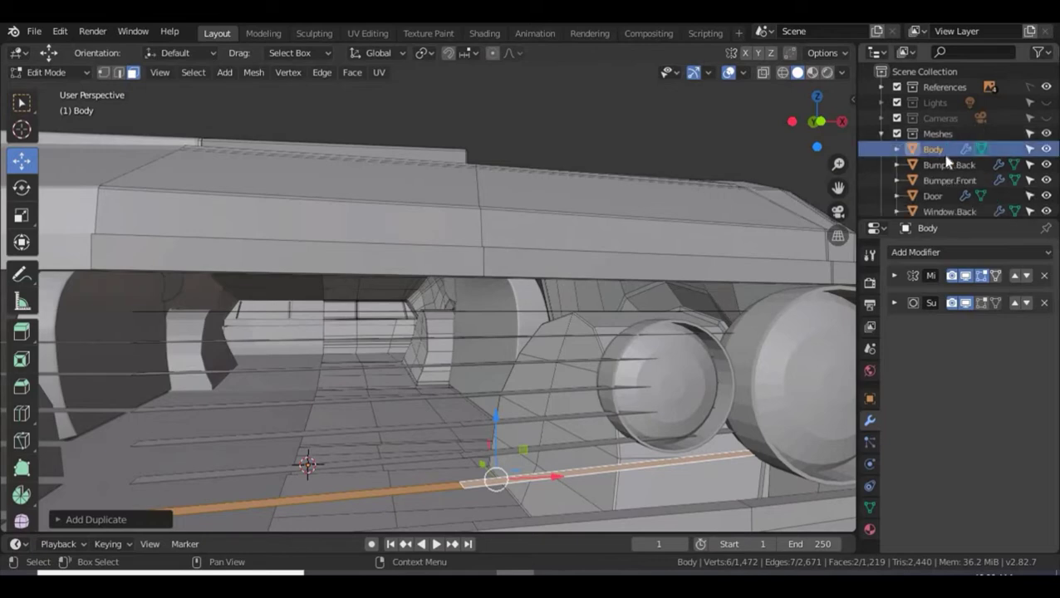
pyautogui.scroll(-3, 995, 162)
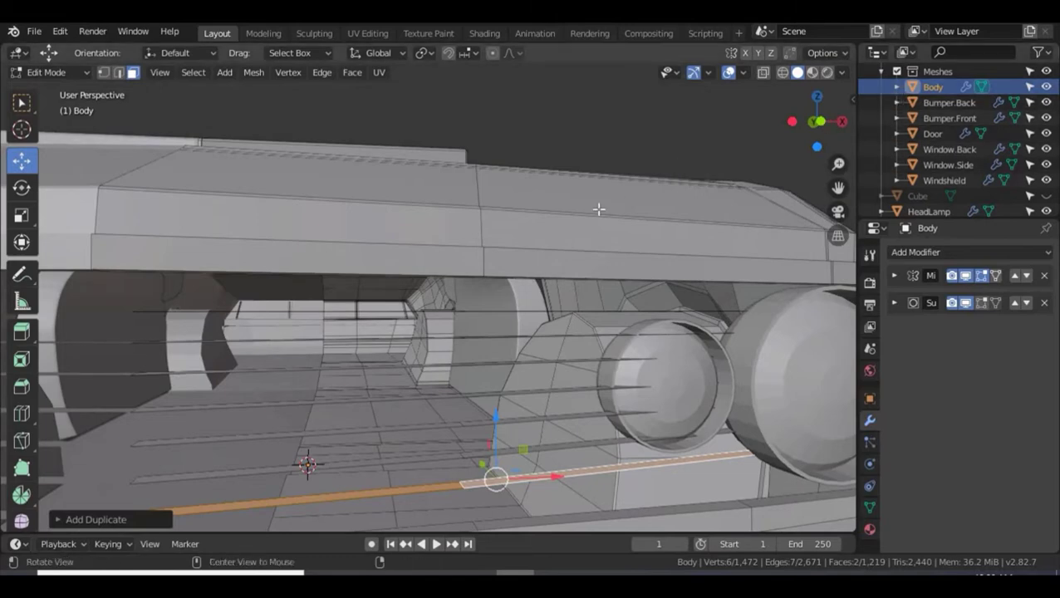
# Select all seven linked grille strips in the front opening and separate the selection from the Body mesh.
pyautogui.moveTo(599, 210); pyautogui.dragTo(528, 223, button='middle')
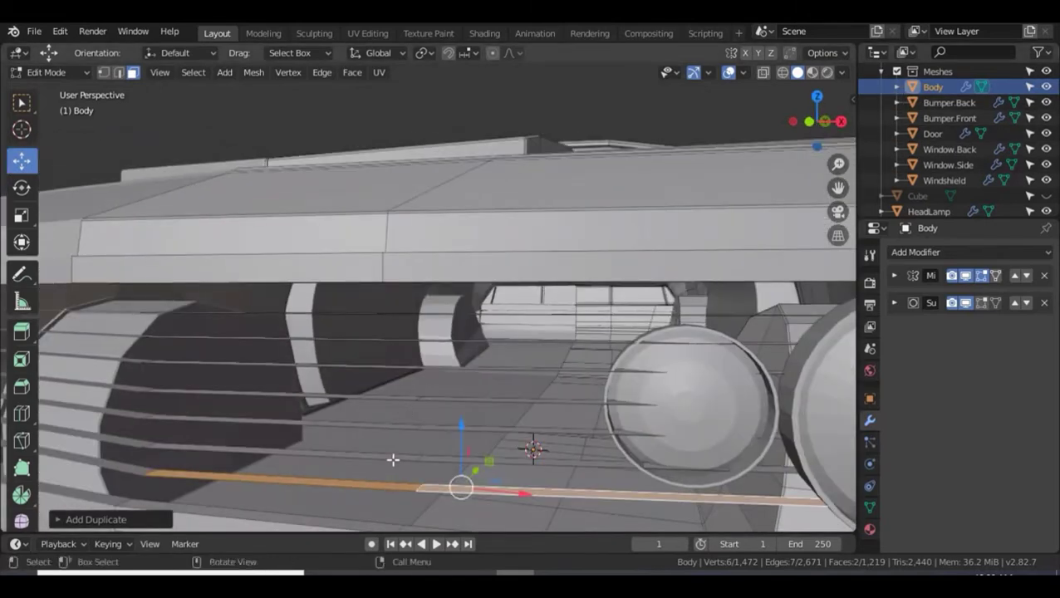
pyautogui.press('l')
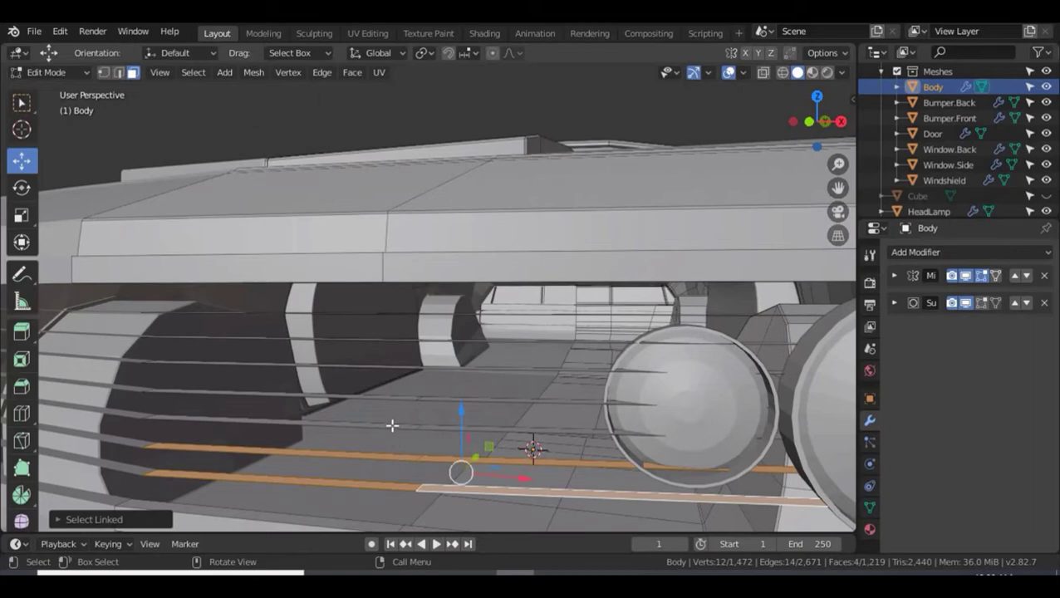
pyautogui.press('l')
pyautogui.press('l')
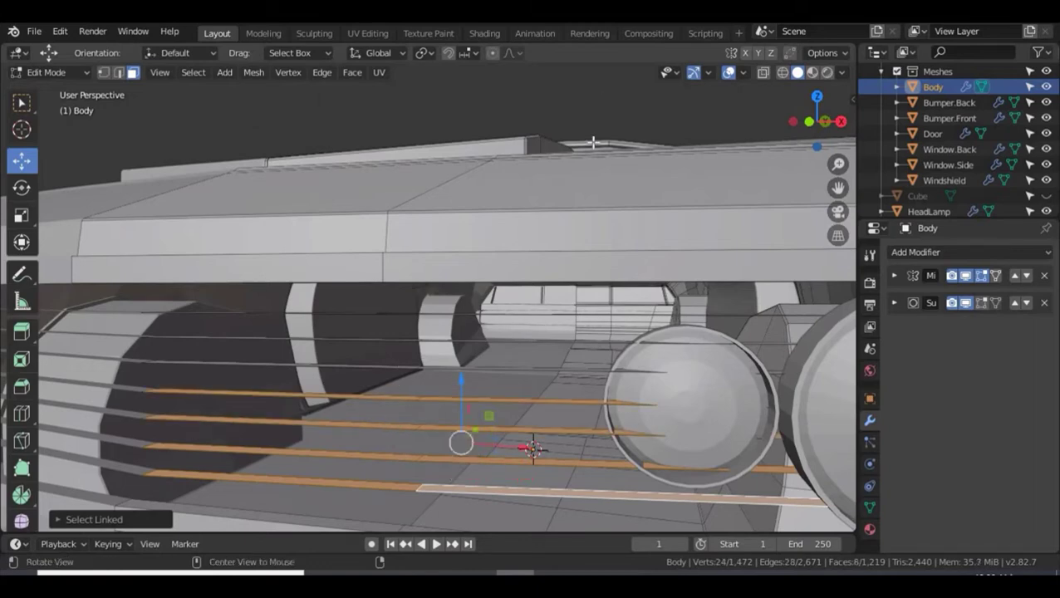
pyautogui.moveTo(606, 101)
pyautogui.keyDown('alt'); pyautogui.mouseDown()
pyautogui.moveTo(604, 128)
pyautogui.moveTo(604, 113)
pyautogui.mouseUp(); pyautogui.keyUp('alt')
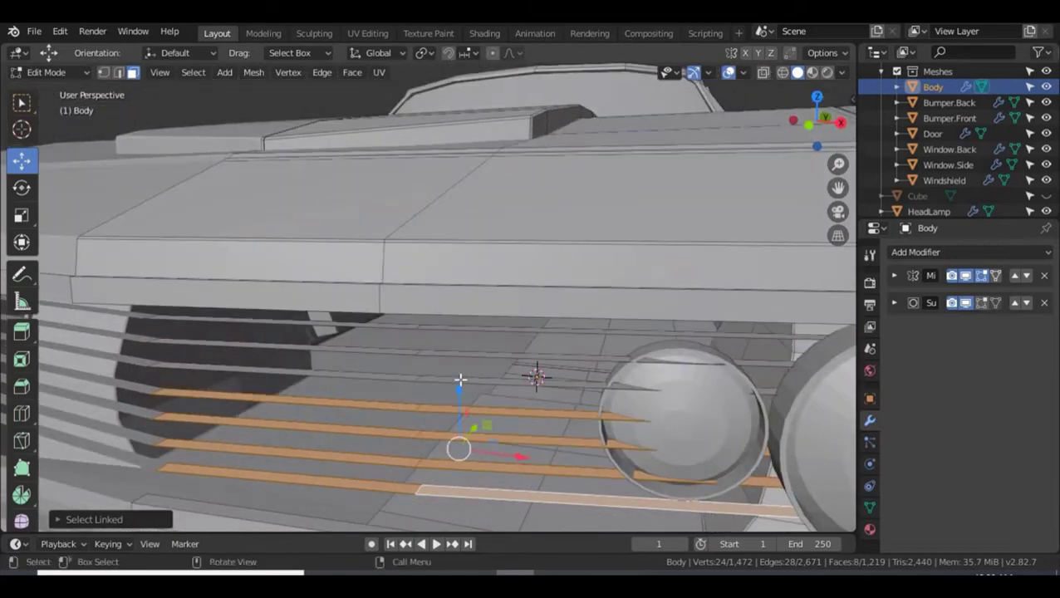
pyautogui.press('l')
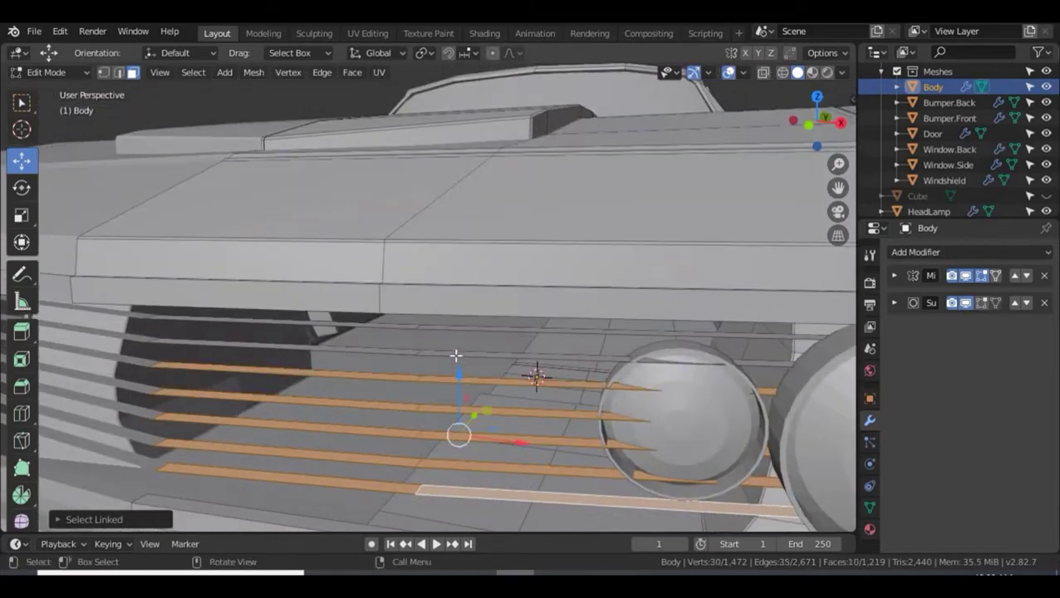
pyautogui.press('l')
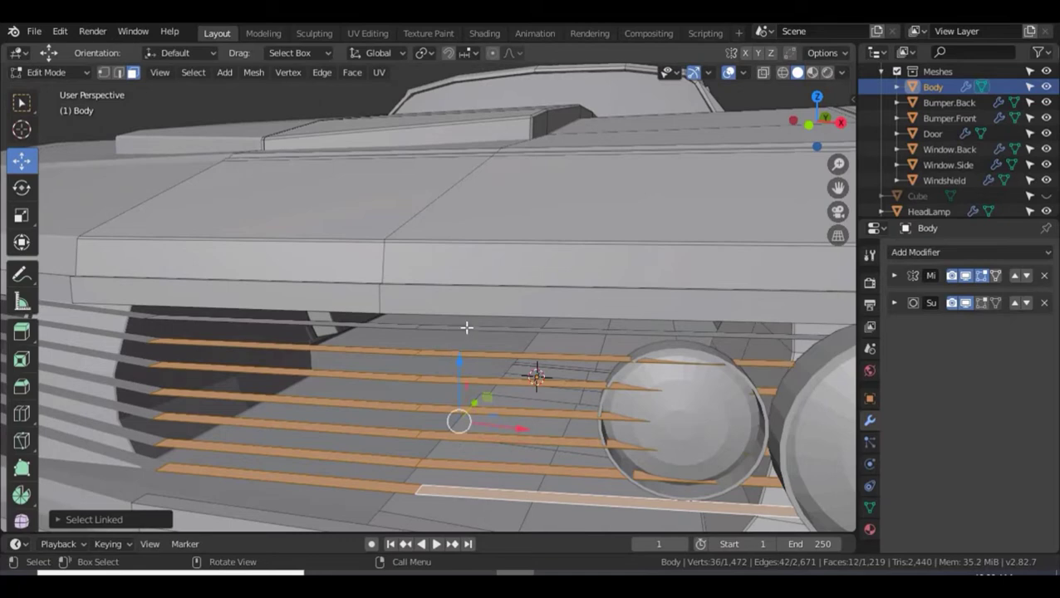
pyautogui.press('l')
pyautogui.press('p')
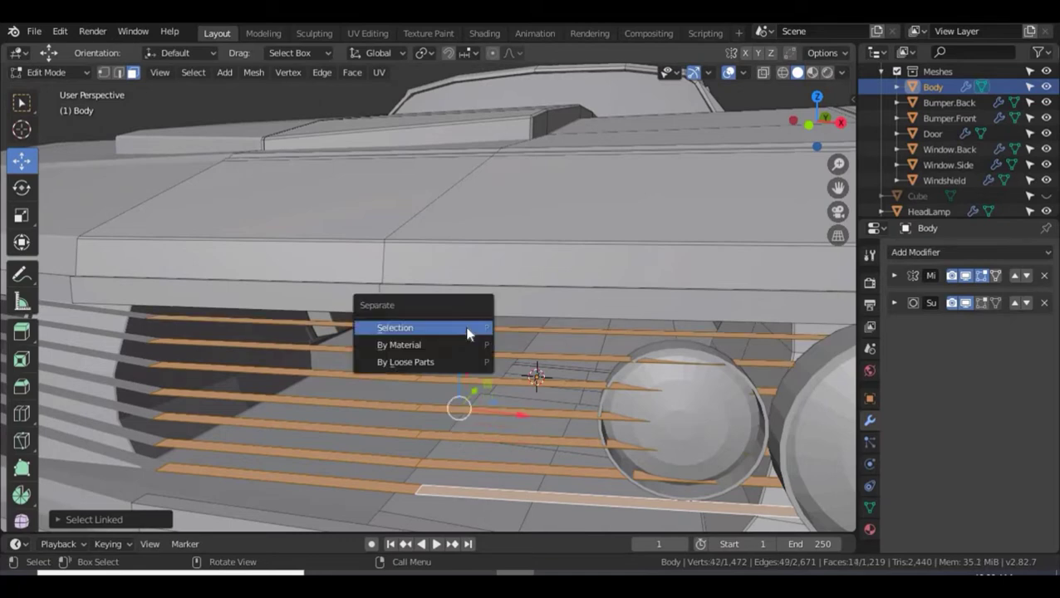
pyautogui.click(467, 331)
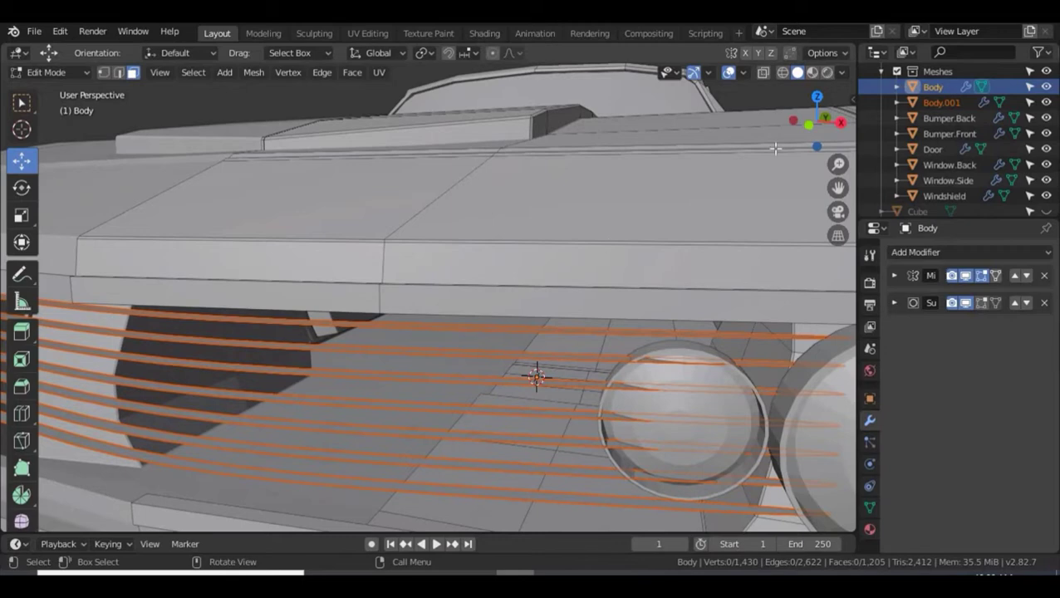
# Rename the separated strips object as Grill.
pyautogui.doubleClick(942, 102)
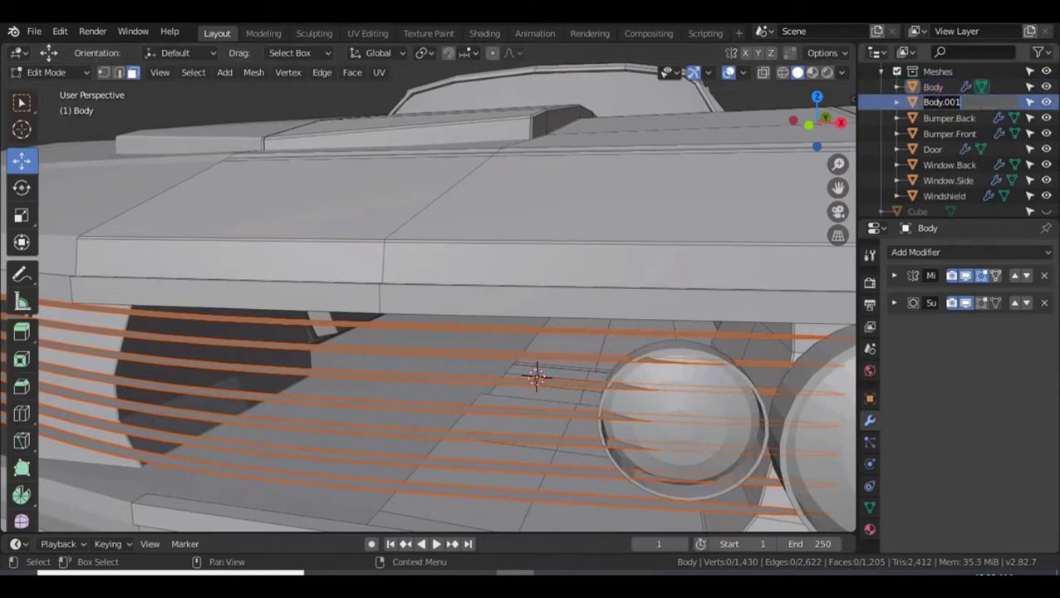
pyautogui.write('Grill')
pyautogui.press('Return')
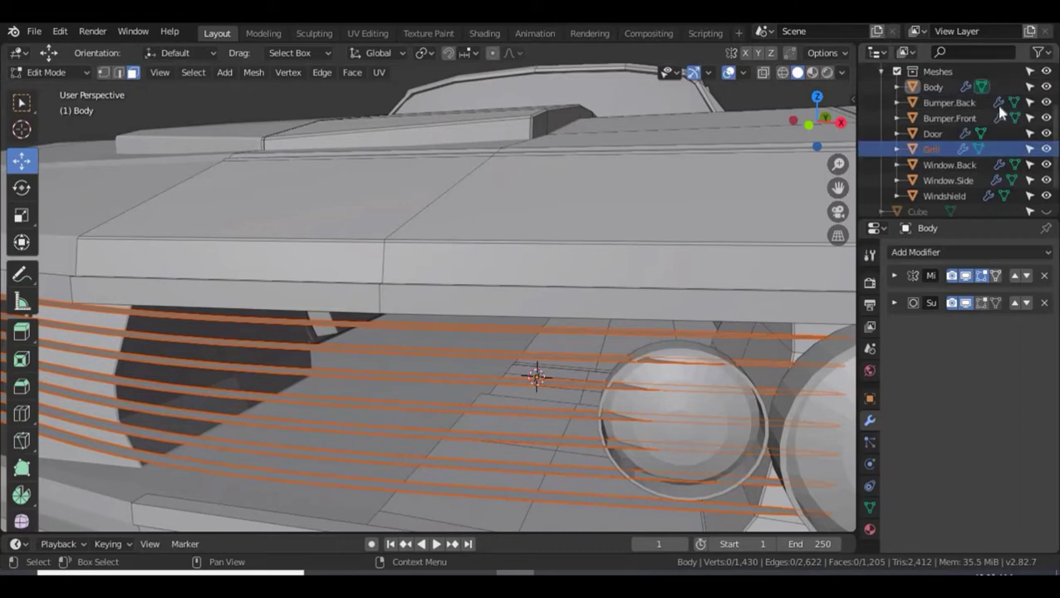
# Enlarge the Outliner and move the HeadLamp and HeadLamp.001 objects into the Meshes collection.
pyautogui.scroll(-2, 1037, 158)
pyautogui.click(938, 200)
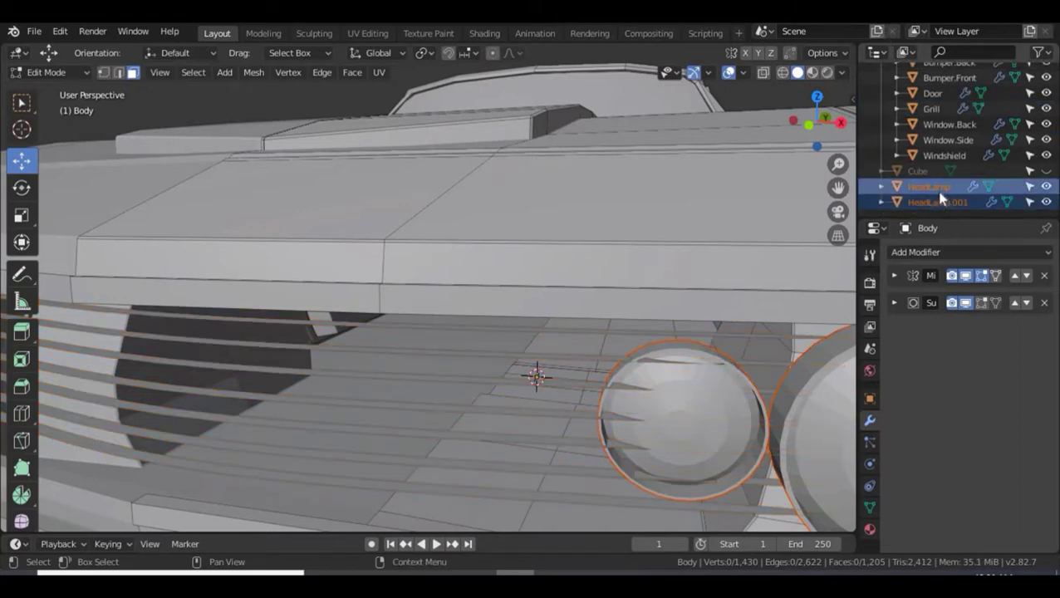
pyautogui.scroll(5, 954, 170)
pyautogui.scroll(-3, 954, 171)
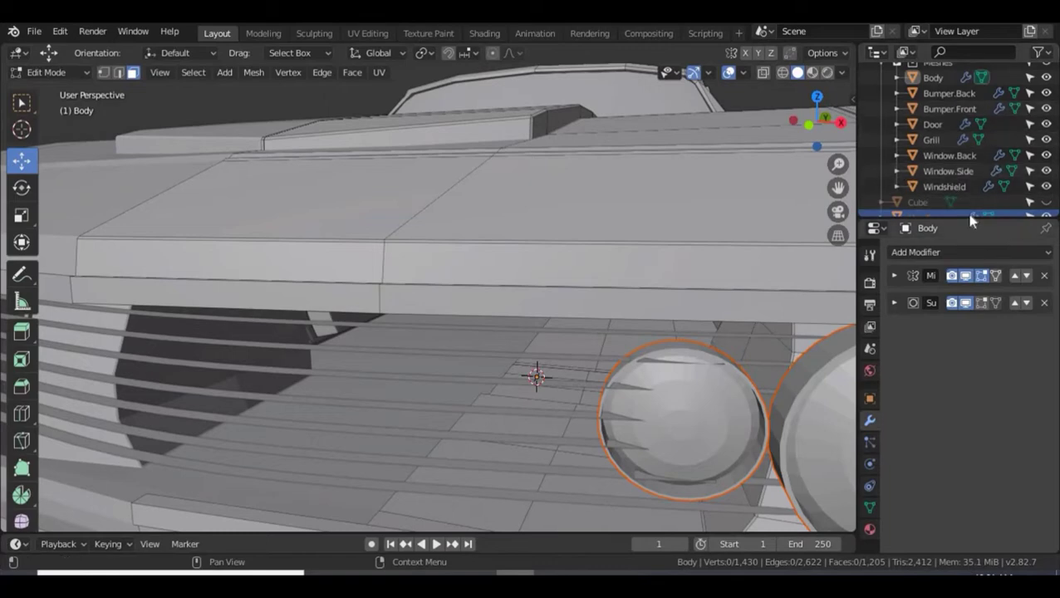
pyautogui.moveTo(968, 216); pyautogui.dragTo(964, 283)
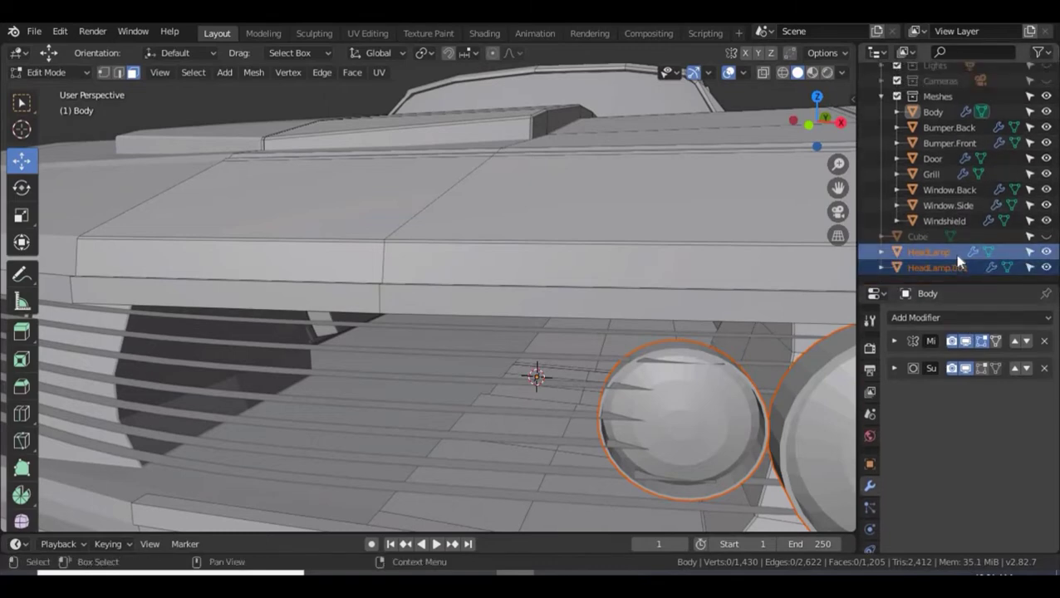
pyautogui.moveTo(981, 143); pyautogui.dragTo(975, 104)
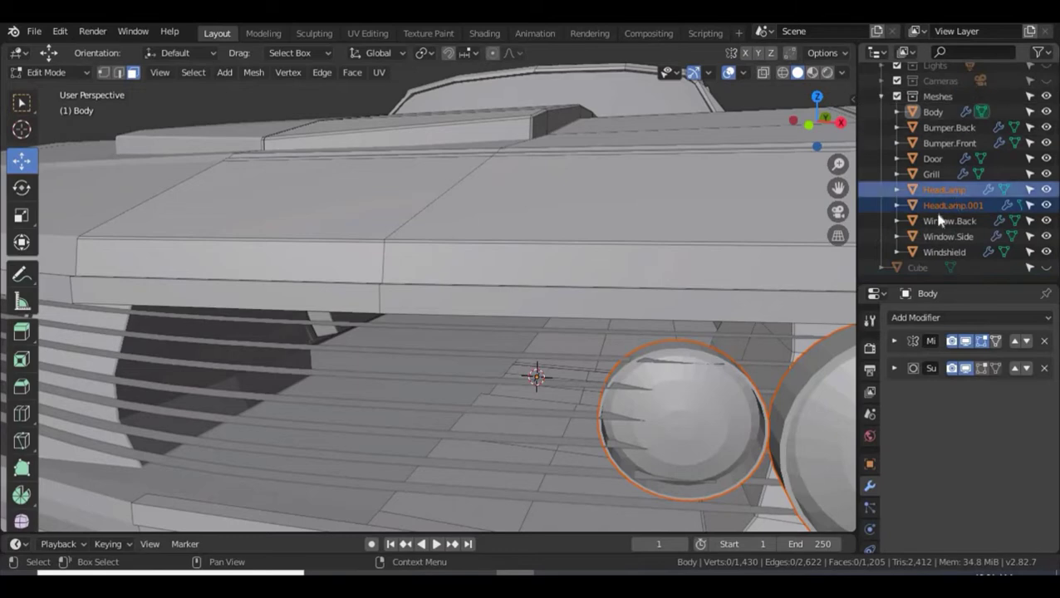
pyautogui.doubleClick(918, 266)
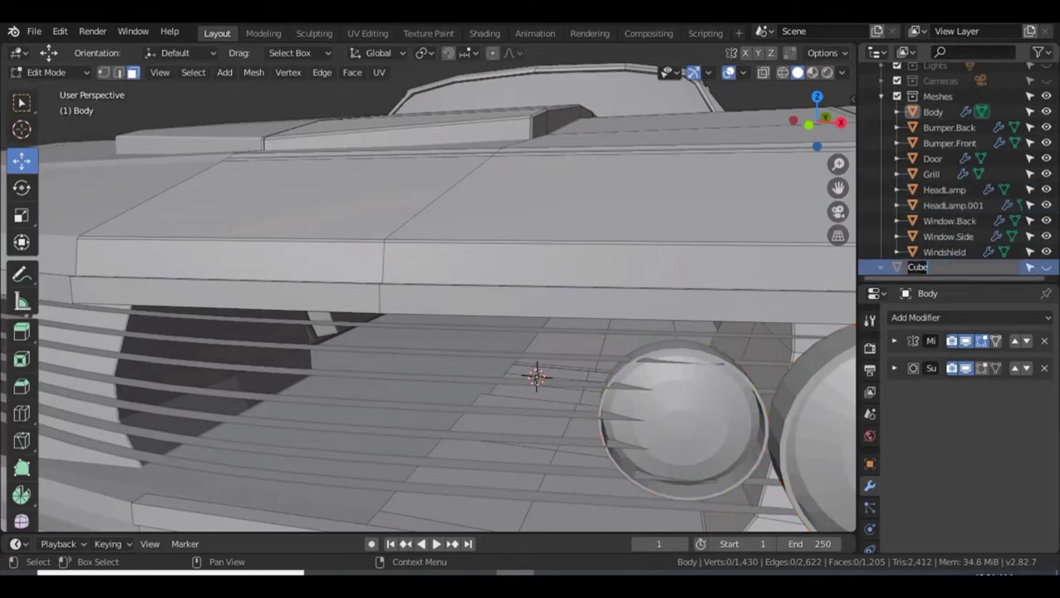
pyautogui.click(941, 179)
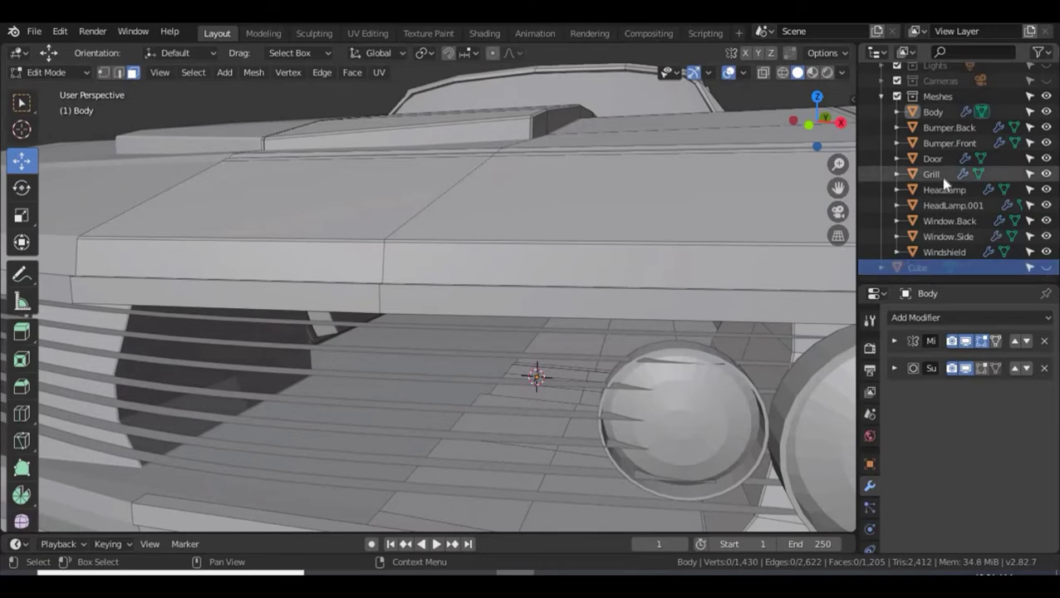
# Move the Grill object out of the Meshes collection into the Scene Collection and collapse Meshes.
pyautogui.scroll(2, 940, 177)
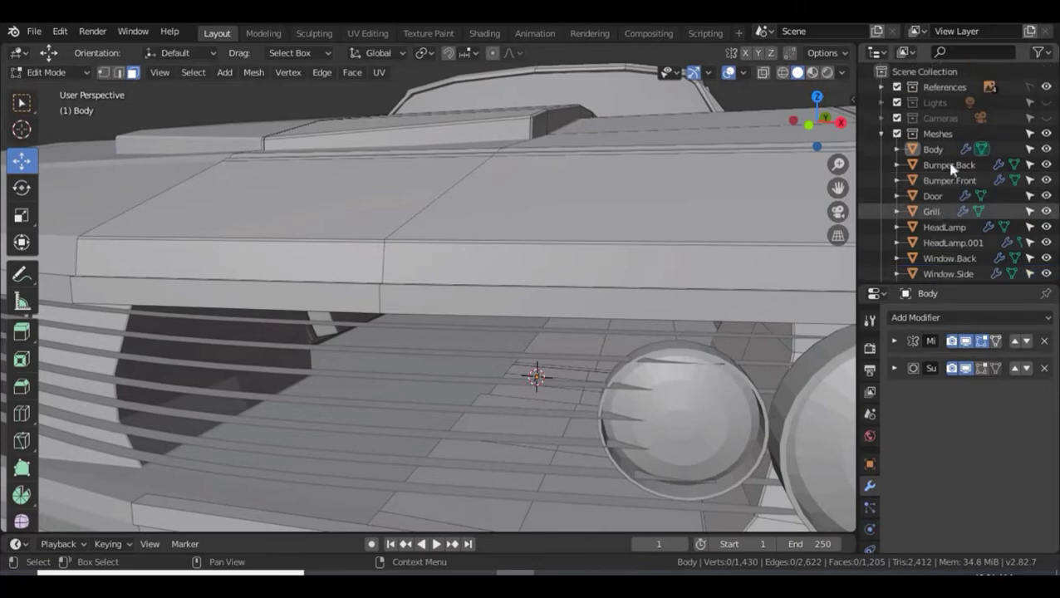
pyautogui.moveTo(952, 169); pyautogui.dragTo(956, 80)
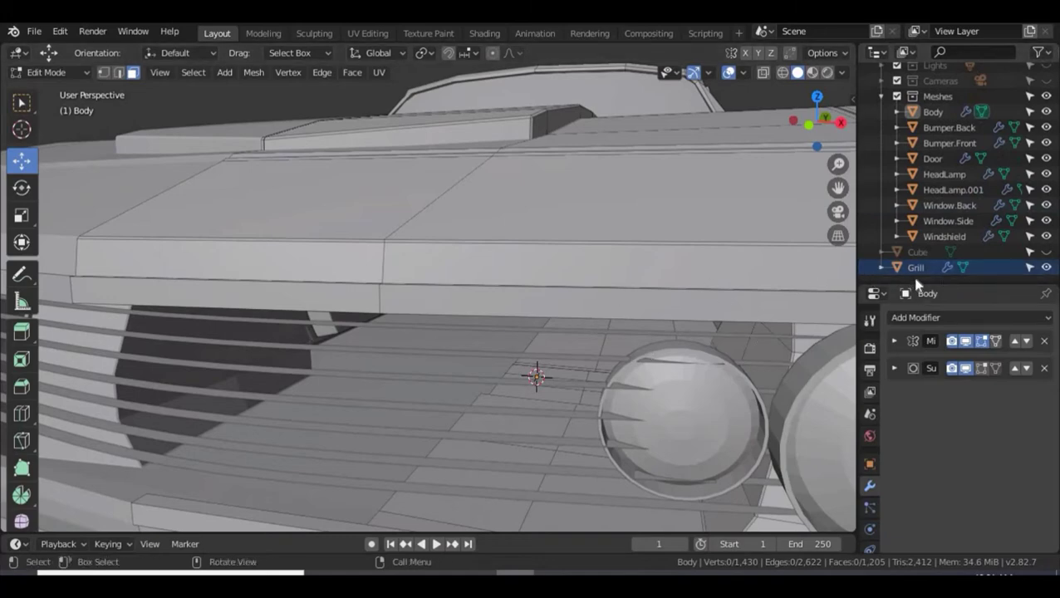
pyautogui.click(882, 104)
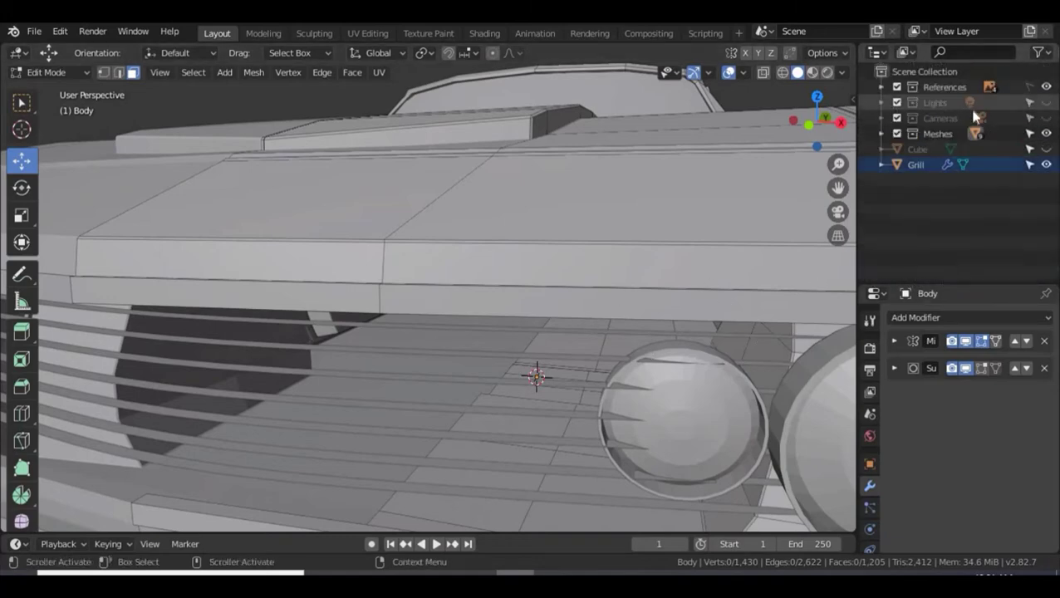
# Hide the Meshes collection and move HeadLamp.001 out of it into the Scene Collection.
pyautogui.click(1046, 133)
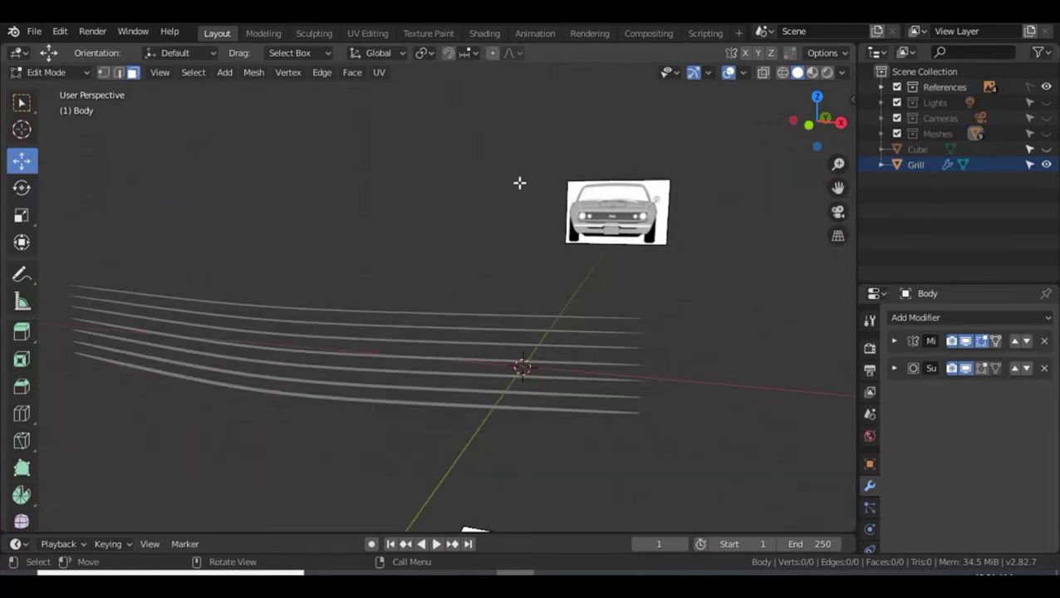
pyautogui.click(881, 134)
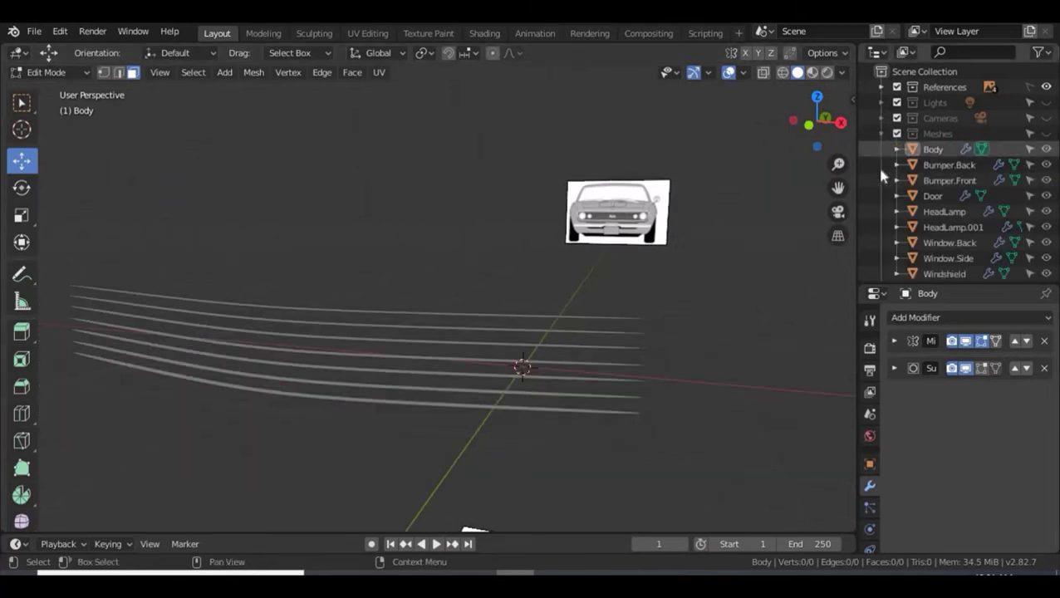
pyautogui.click(947, 231)
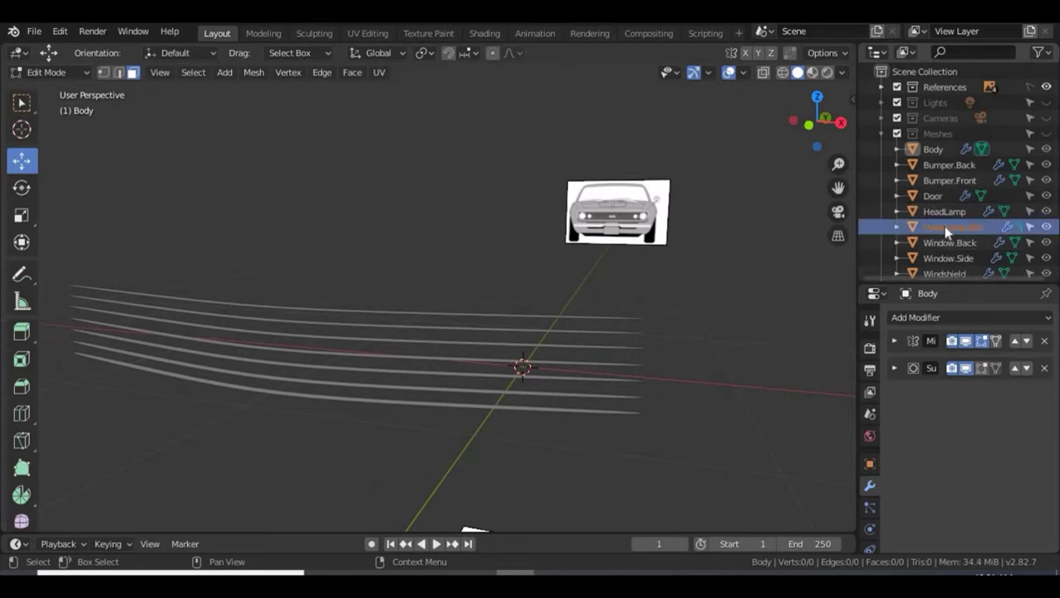
pyautogui.moveTo(945, 230); pyautogui.dragTo(942, 74)
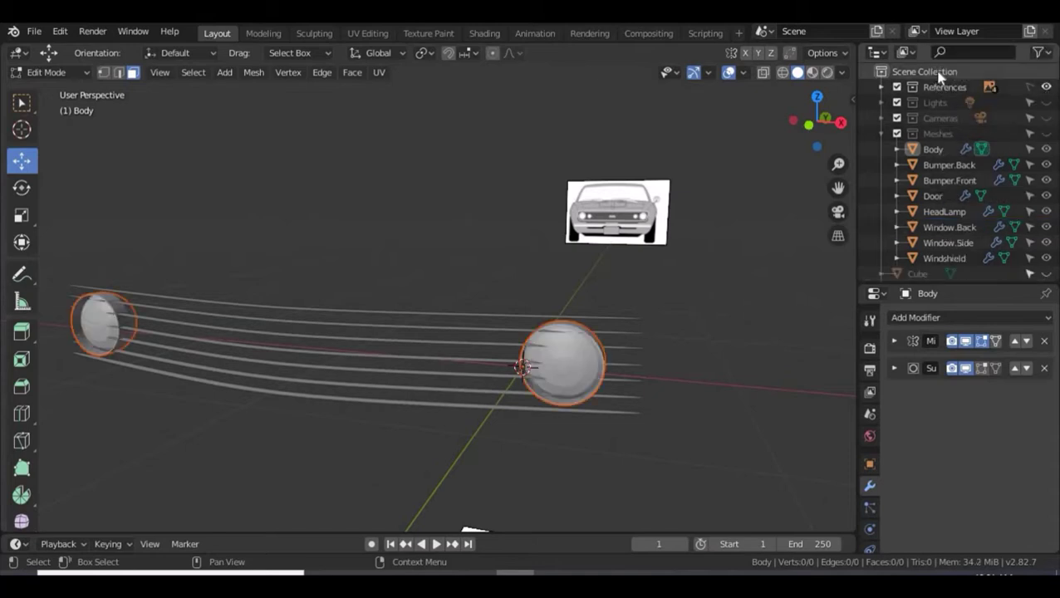
pyautogui.click(883, 133)
# Unhide the Cube object and leave the Meshes collection hidden.
pyautogui.click(1047, 135)
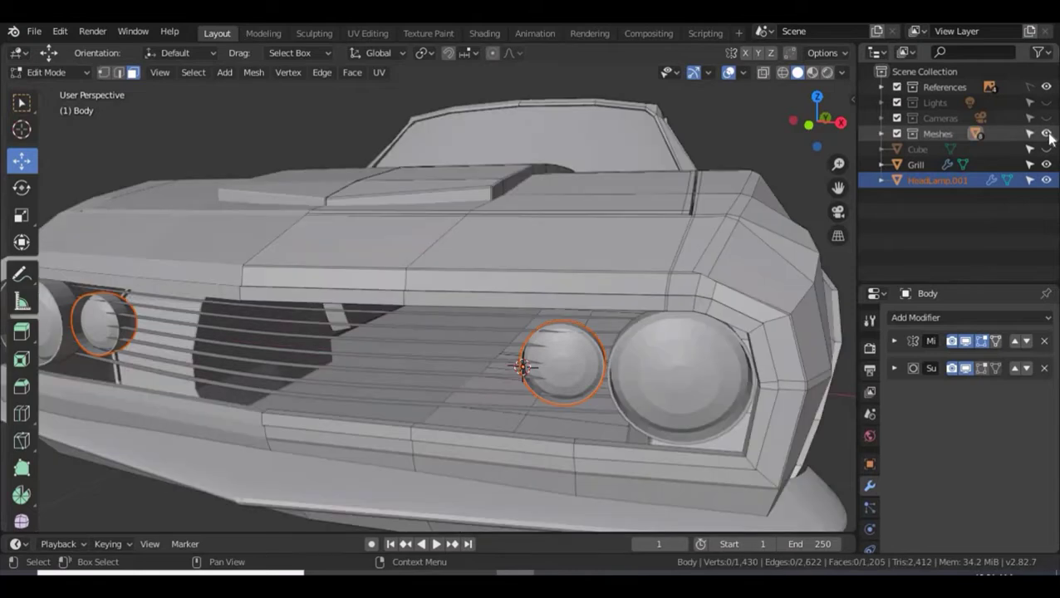
pyautogui.click(1047, 149)
pyautogui.click(1047, 134)
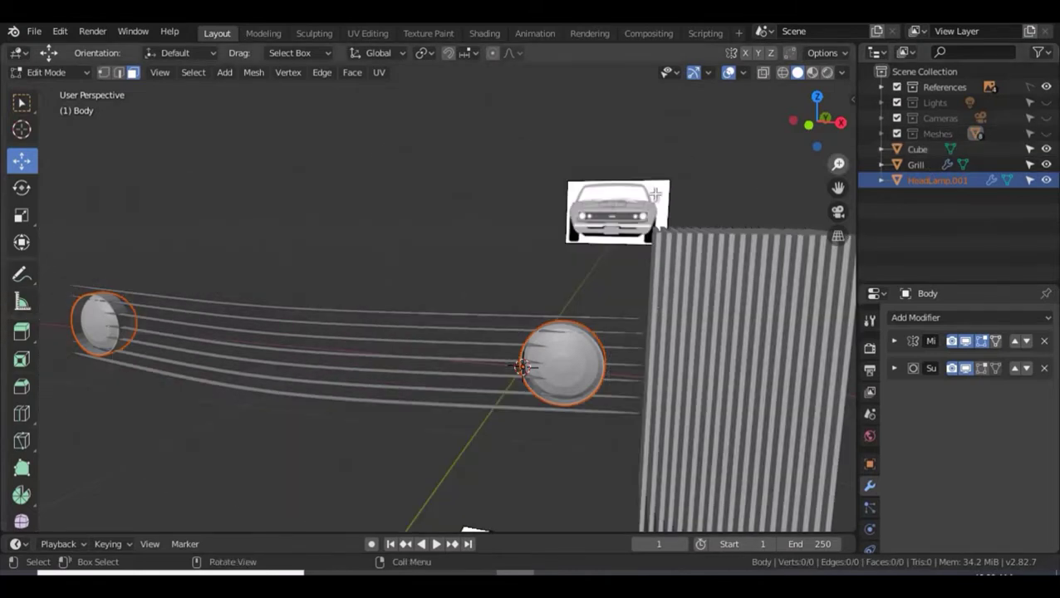
# Switch mesh editing from the Body object to the Grill object.
pyautogui.scroll(-2, 519, 194)
pyautogui.scroll(2, 519, 194)
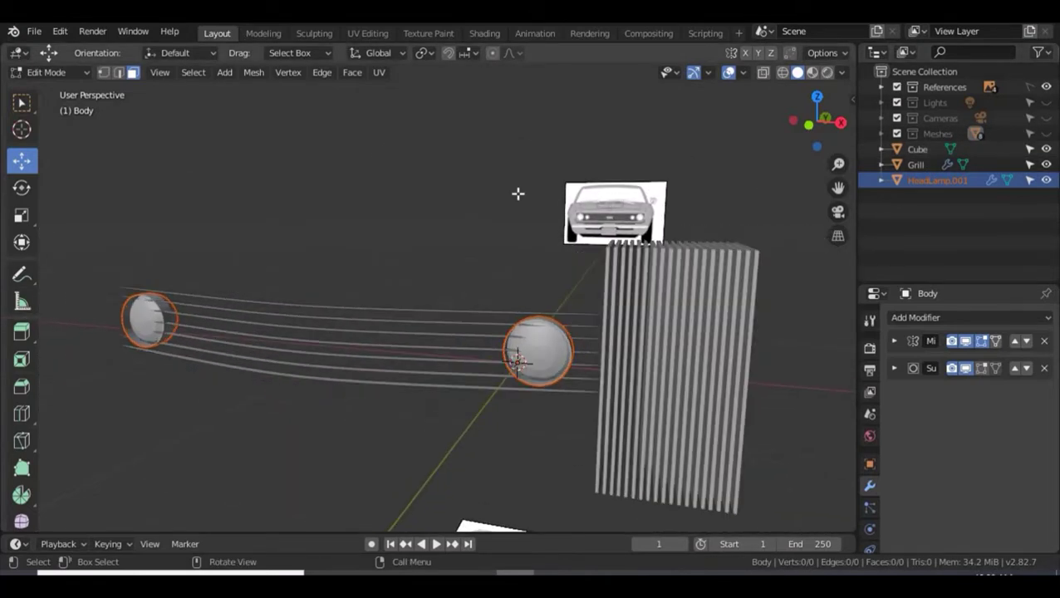
pyautogui.scroll(2, 444, 284)
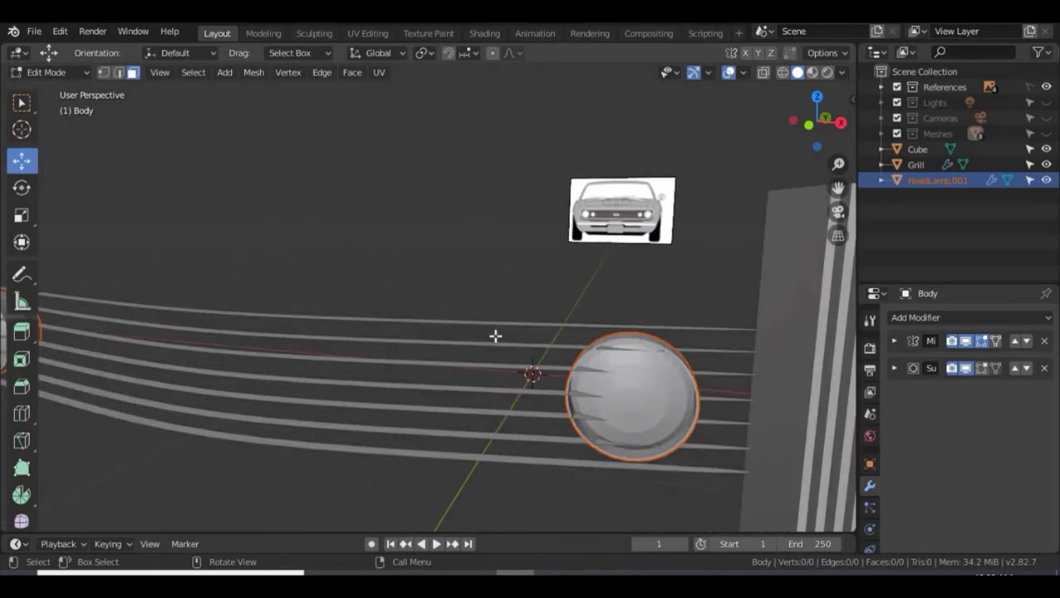
pyautogui.moveTo(497, 303); pyautogui.dragTo(528, 334, button='middle')
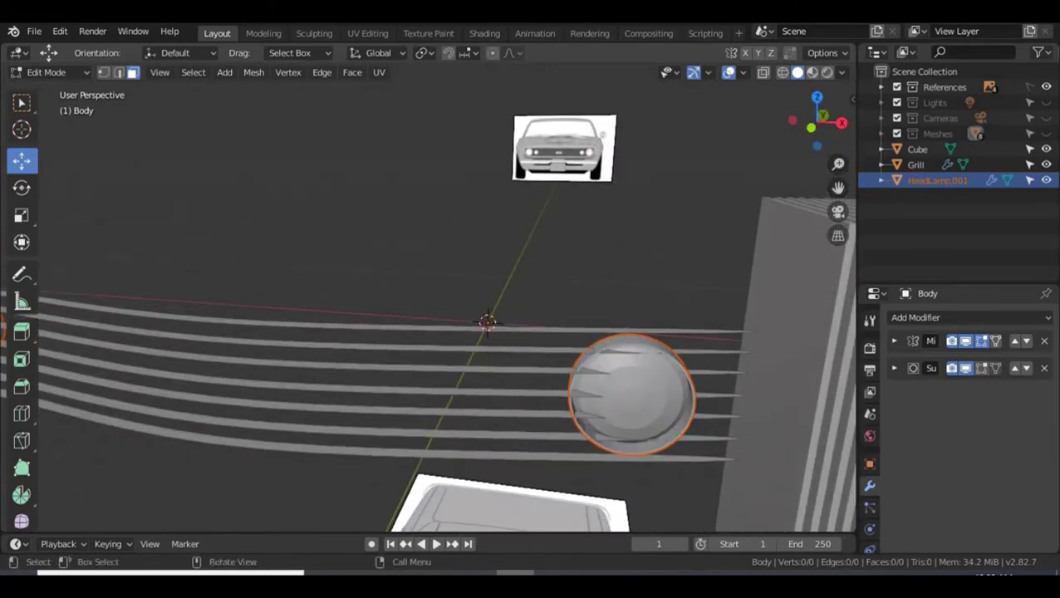
pyautogui.moveTo(567, 278); pyautogui.dragTo(499, 260, button='middle')
pyautogui.press('Tab')
pyautogui.click(536, 317)
pyautogui.press('Tab')
pyautogui.scroll(2, 501, 300)
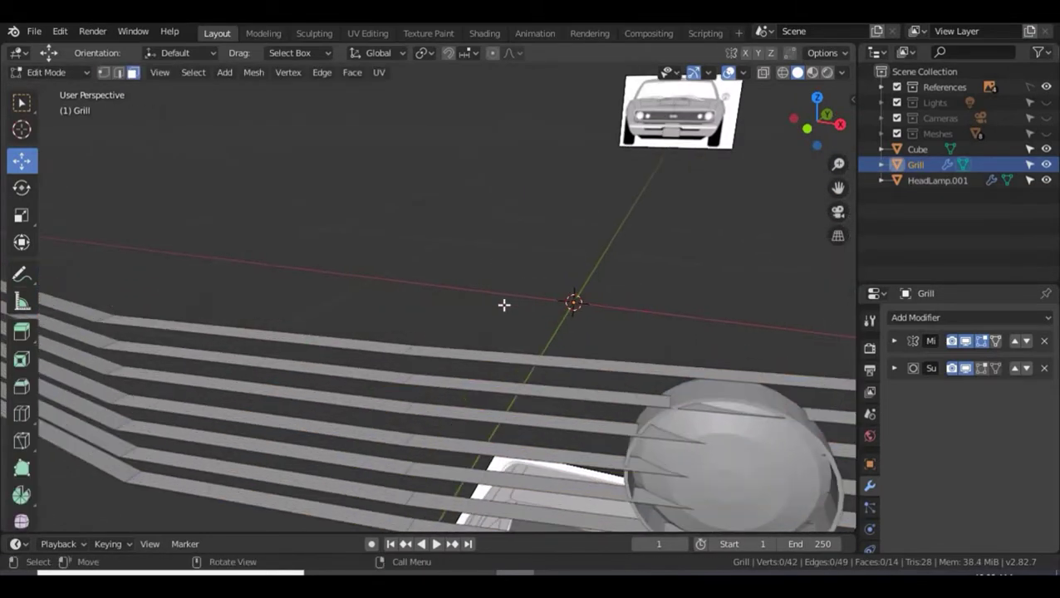
pyautogui.moveTo(548, 325); pyautogui.dragTo(540, 269, button='middle')
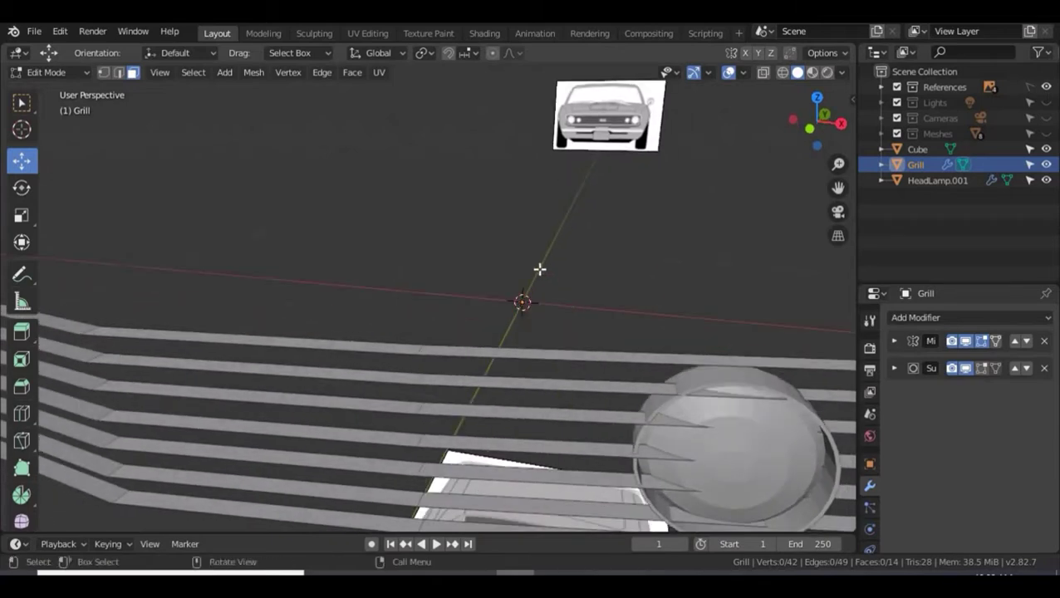
pyautogui.moveTo(563, 324); pyautogui.dragTo(544, 254, button='middle')
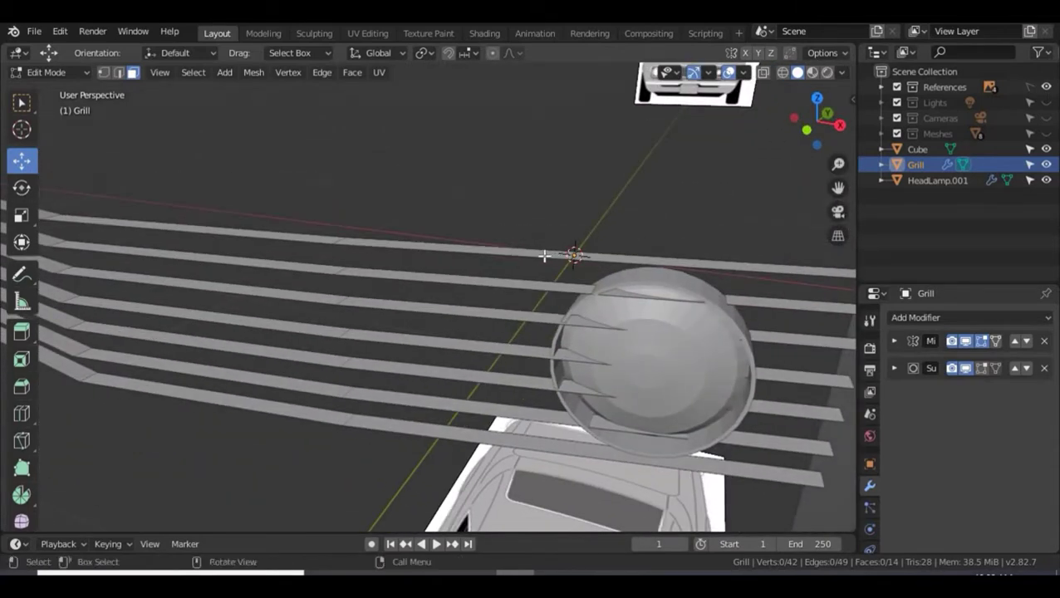
# Clear the face selection, switch to edge selection, and loop cut the top grille strip just above the headlamp.
pyautogui.click(544, 256)
pyautogui.moveTo(710, 243); pyautogui.dragTo(656, 270, button='middle')
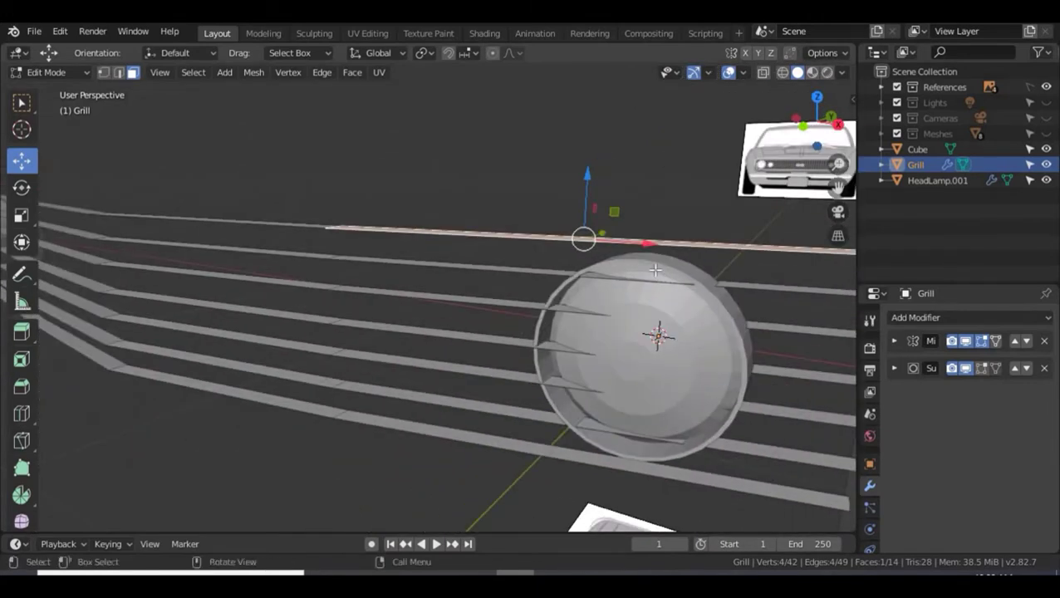
pyautogui.moveTo(639, 190); pyautogui.dragTo(638, 192, button='middle')
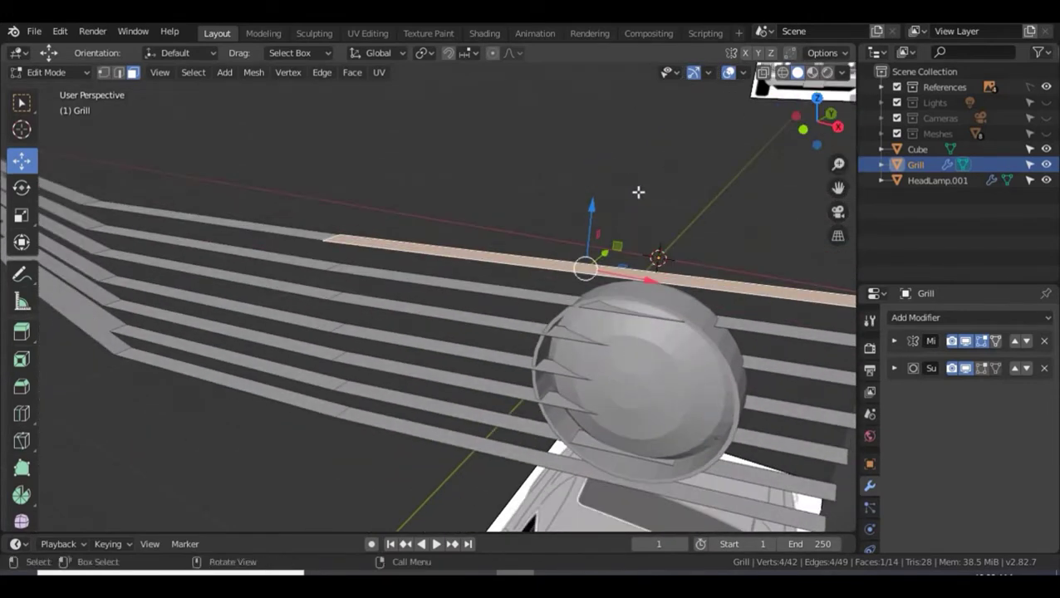
pyautogui.hotkey('alt', 'a')
pyautogui.press('2')
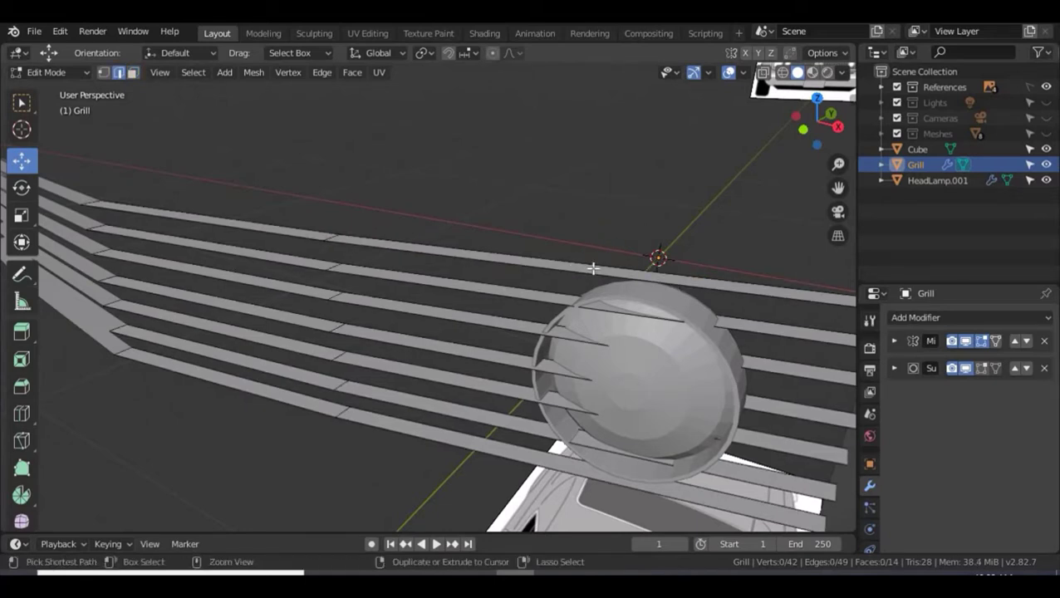
pyautogui.hotkey('ctrl', 'r')
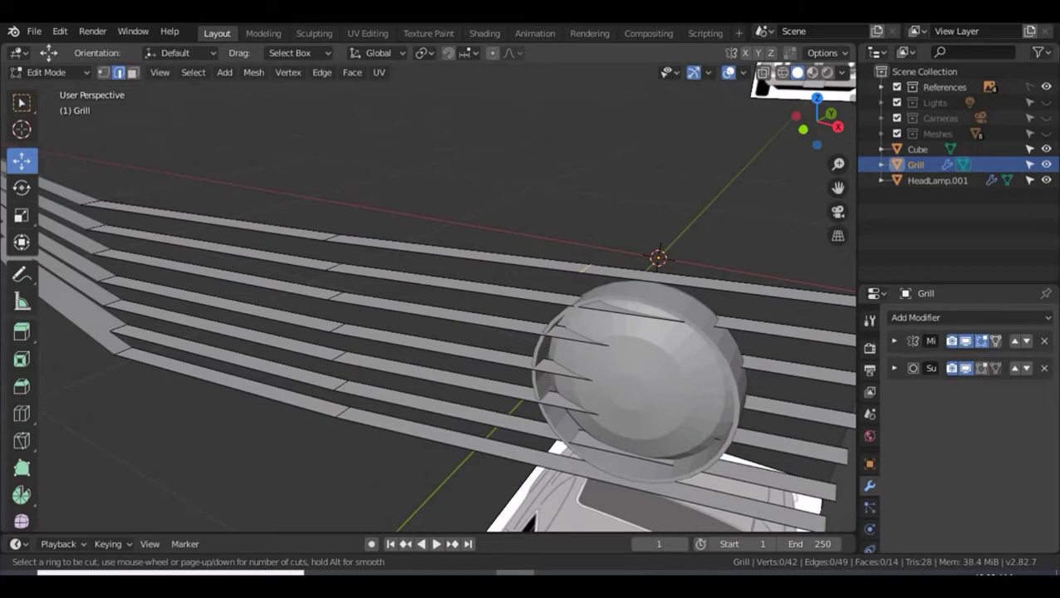
pyautogui.click(663, 281)
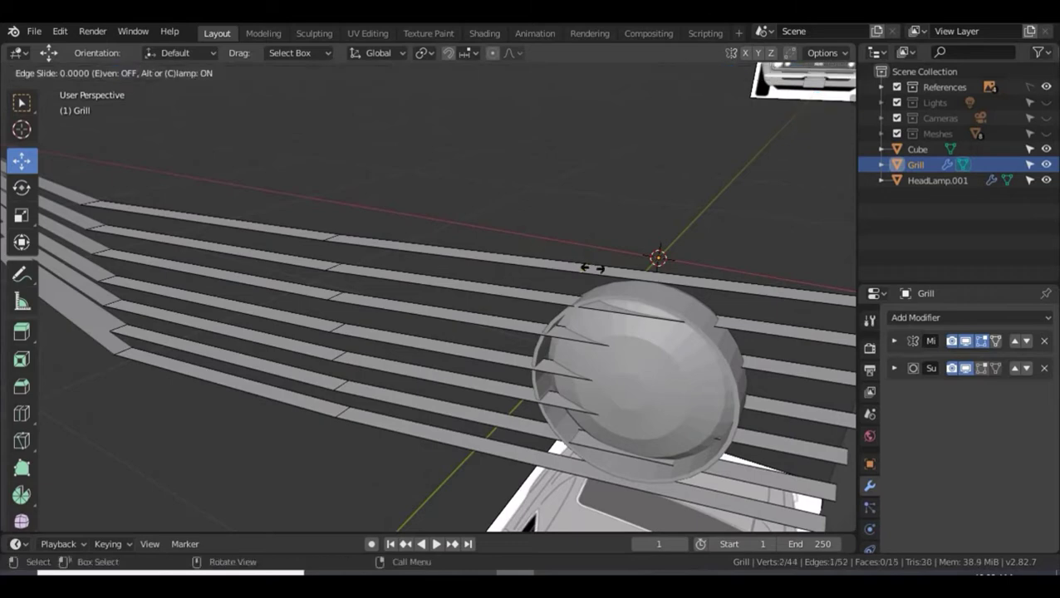
pyautogui.click(648, 279)
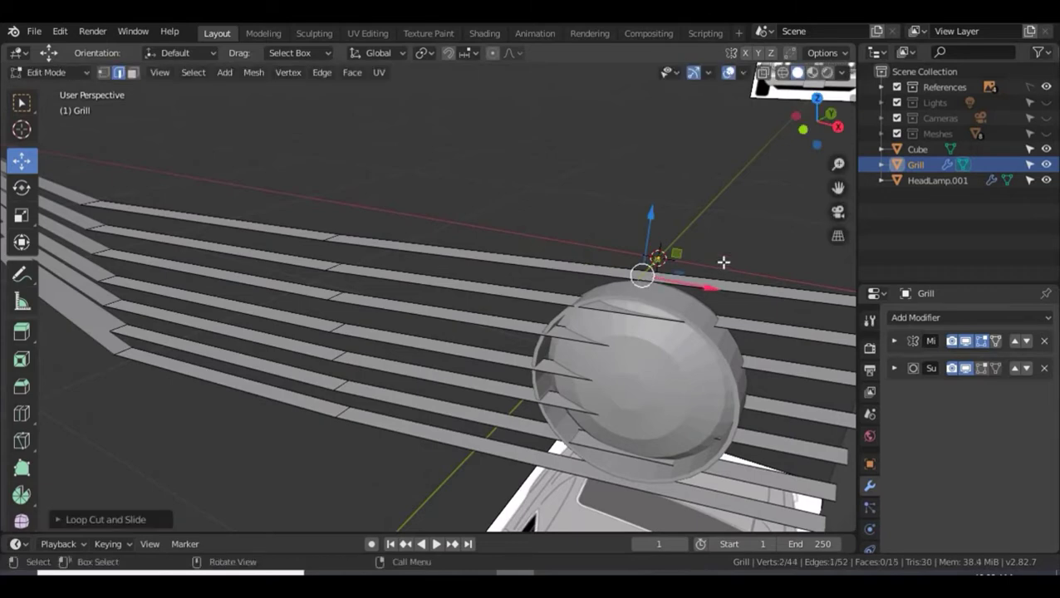
# Add a loop cut to the second and third grille strips from the top, each slid to just outside the headlamp's inner edge.
pyautogui.moveTo(723, 251)
pyautogui.mouseDown(button='middle')
pyautogui.moveTo(741, 239)
pyautogui.moveTo(736, 255)
pyautogui.mouseUp(button='middle')
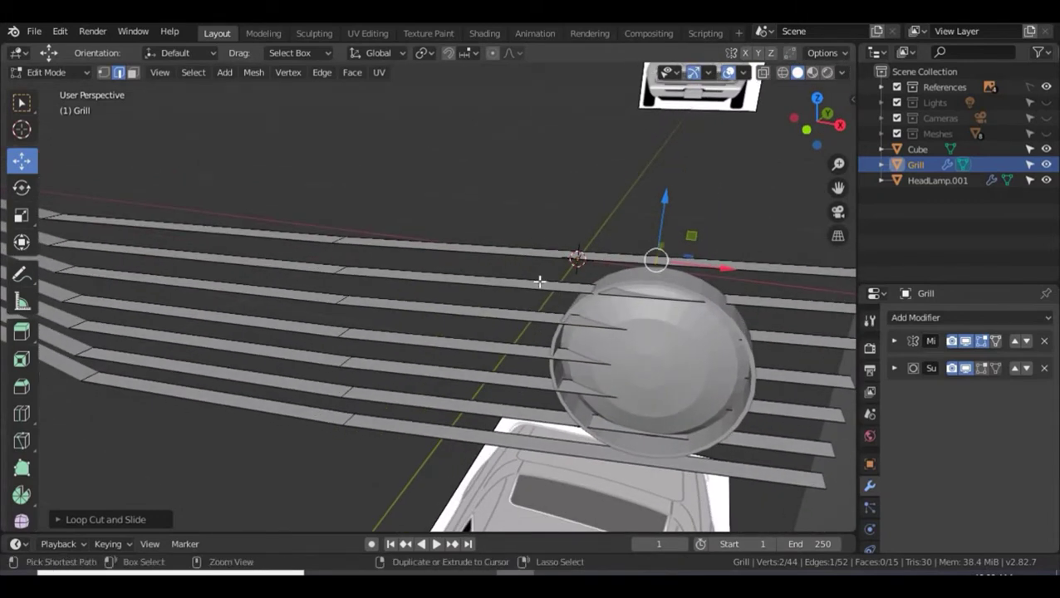
pyautogui.hotkey('ctrl', 'r')
pyautogui.click(539, 280)
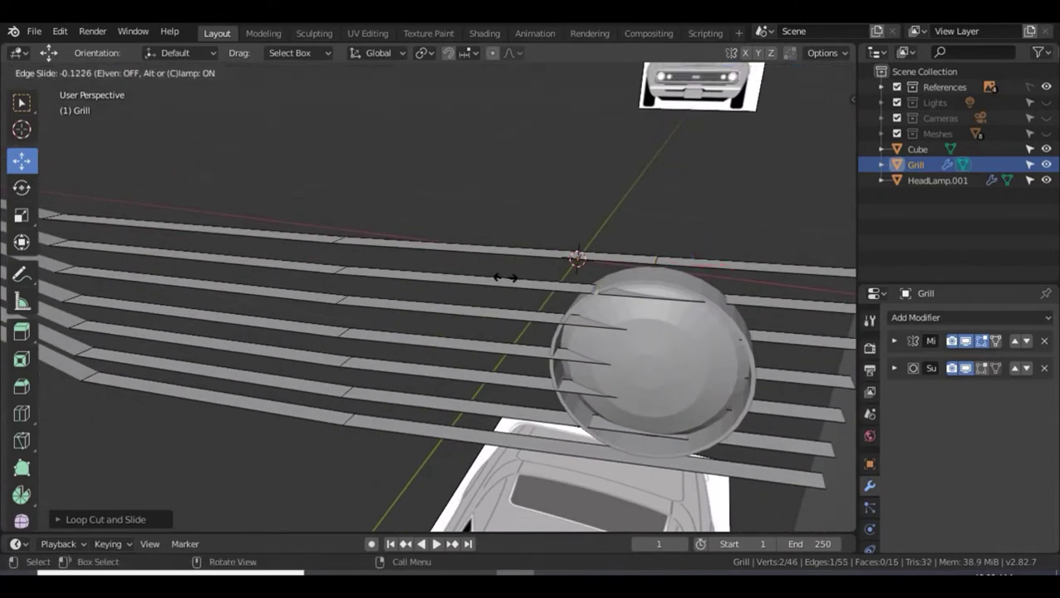
pyautogui.click(508, 277)
pyautogui.click(509, 311)
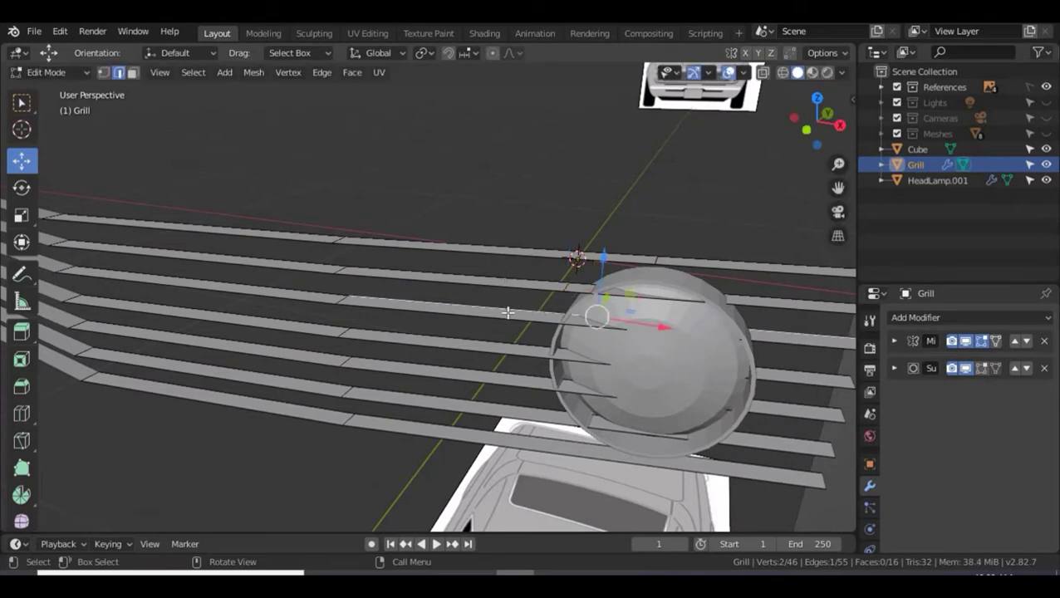
pyautogui.click(529, 297)
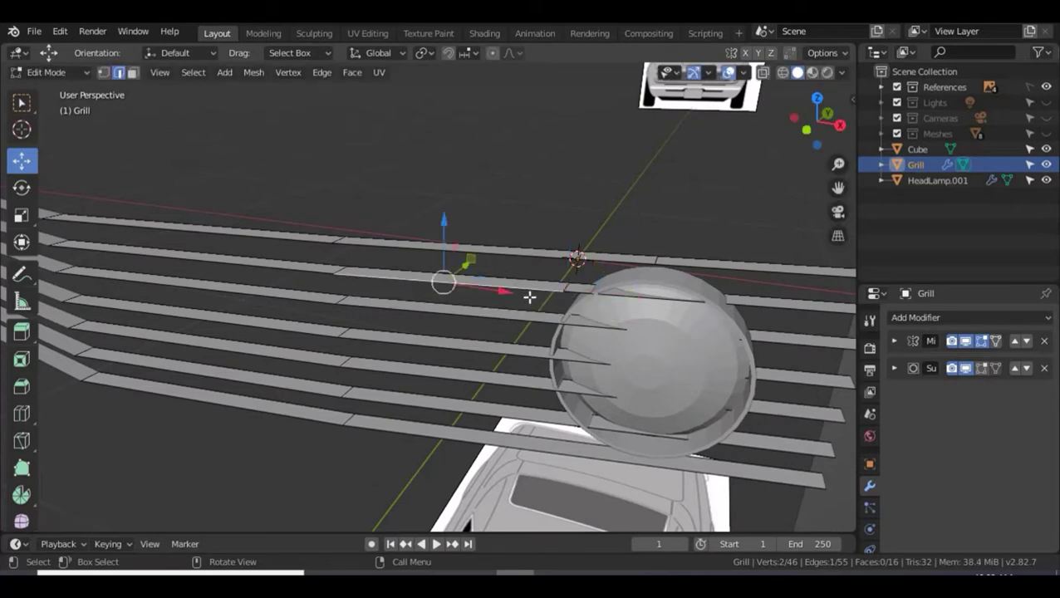
pyautogui.hotkey('ctrl', 'r')
pyautogui.click(519, 318)
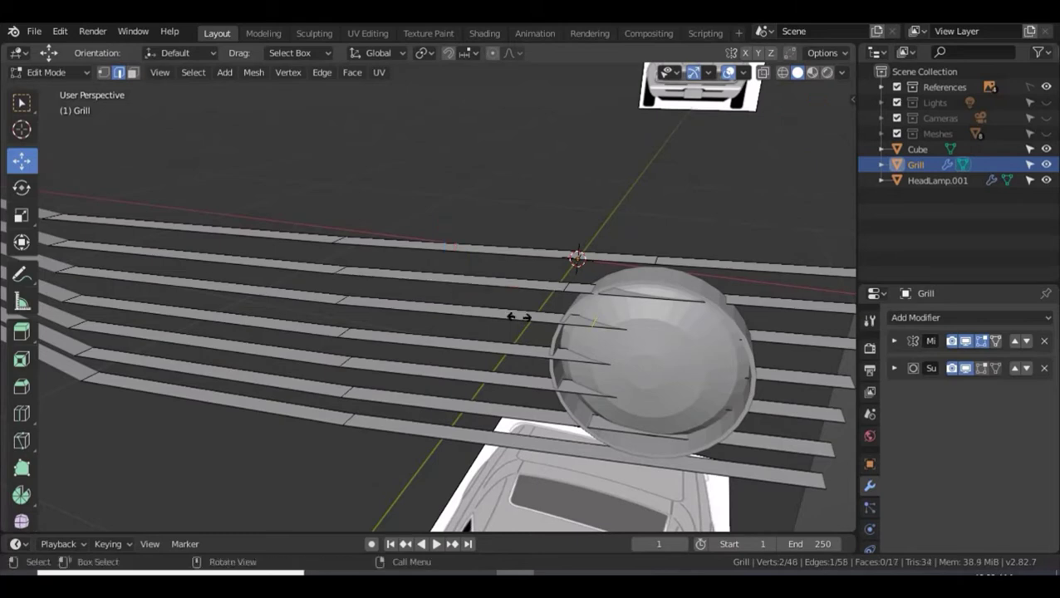
pyautogui.click(485, 333)
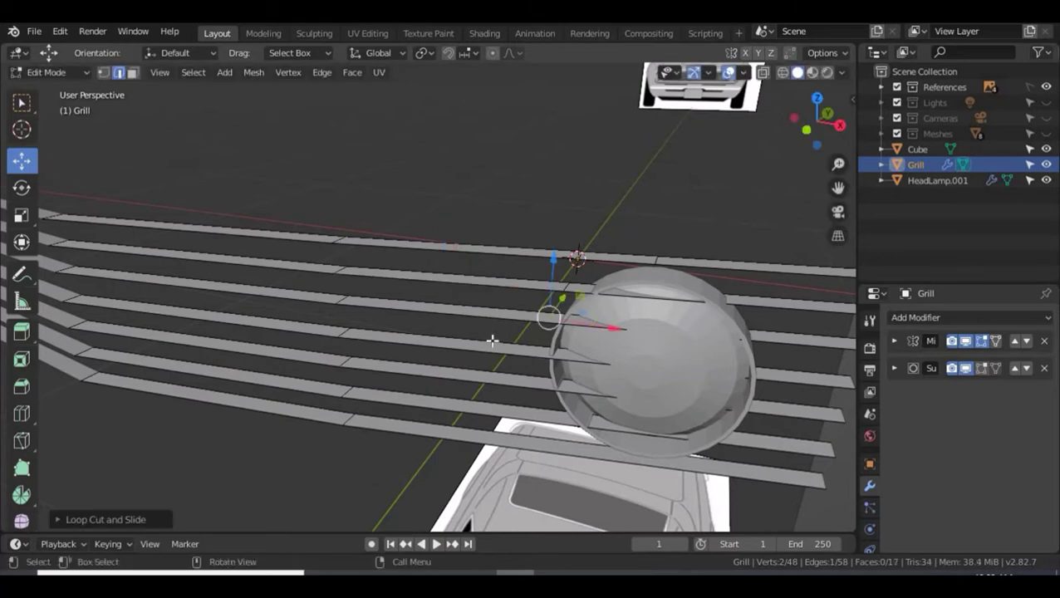
# Loop cut the fourth and fifth grille strips from the top, sliding each cut beside the headlamp's inner edge.
pyautogui.hotkey('ctrl', 'r')
pyautogui.click(491, 339)
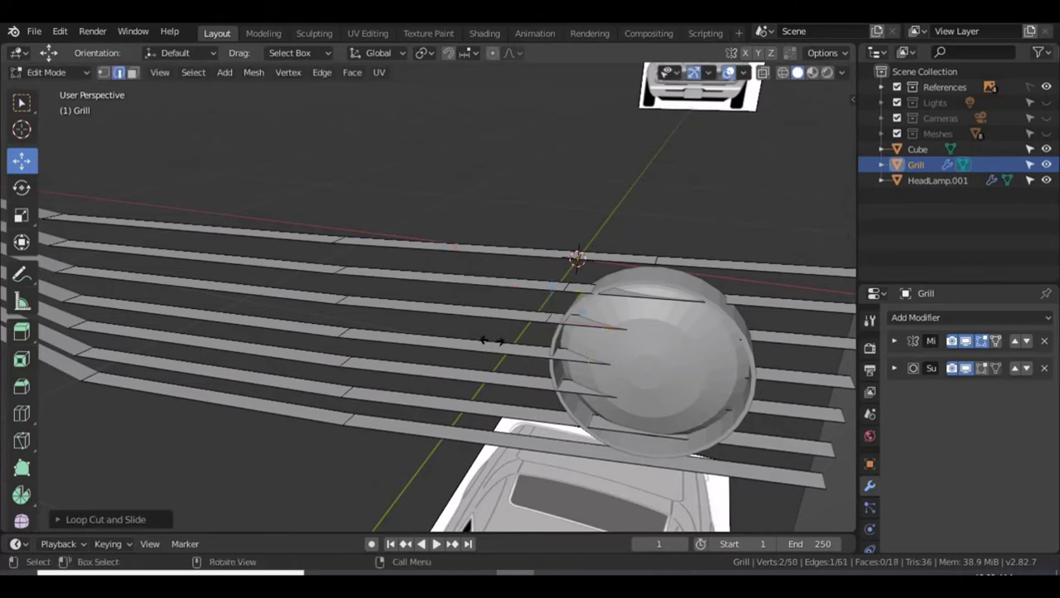
pyautogui.click(438, 330)
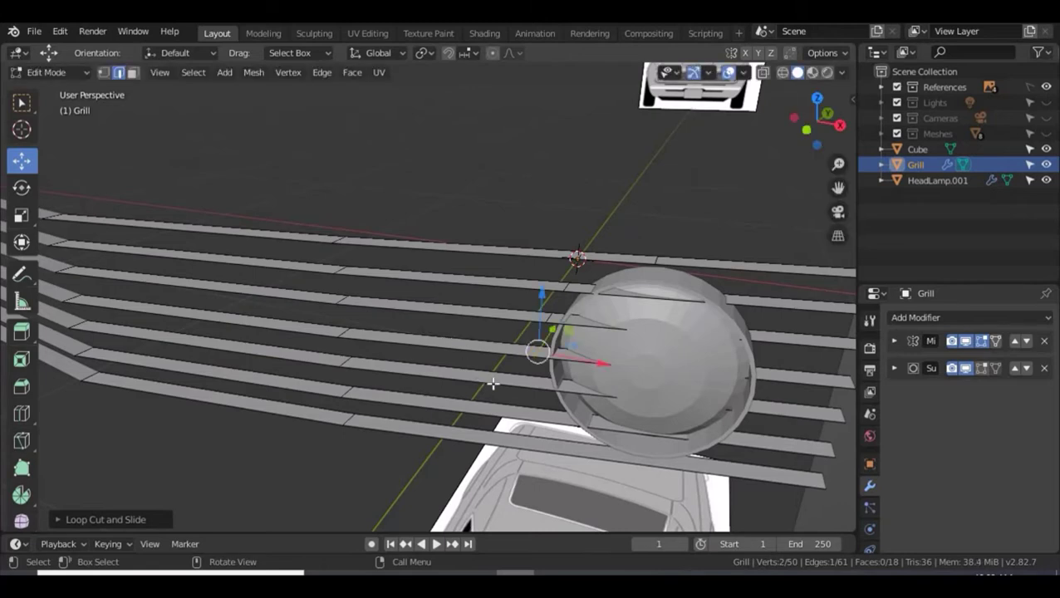
pyautogui.hotkey('ctrl', 'r')
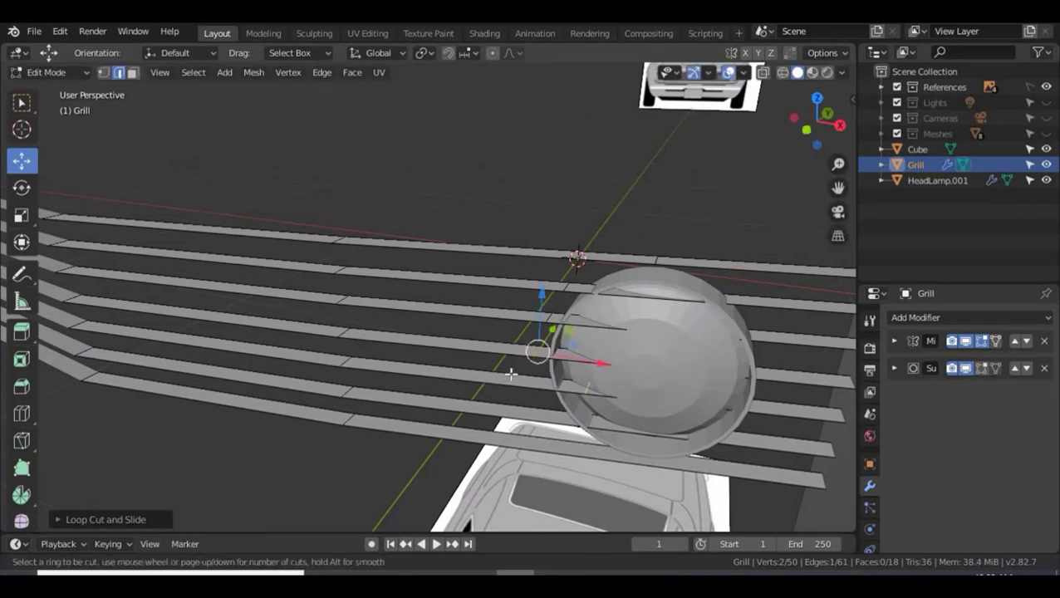
pyautogui.click(510, 374)
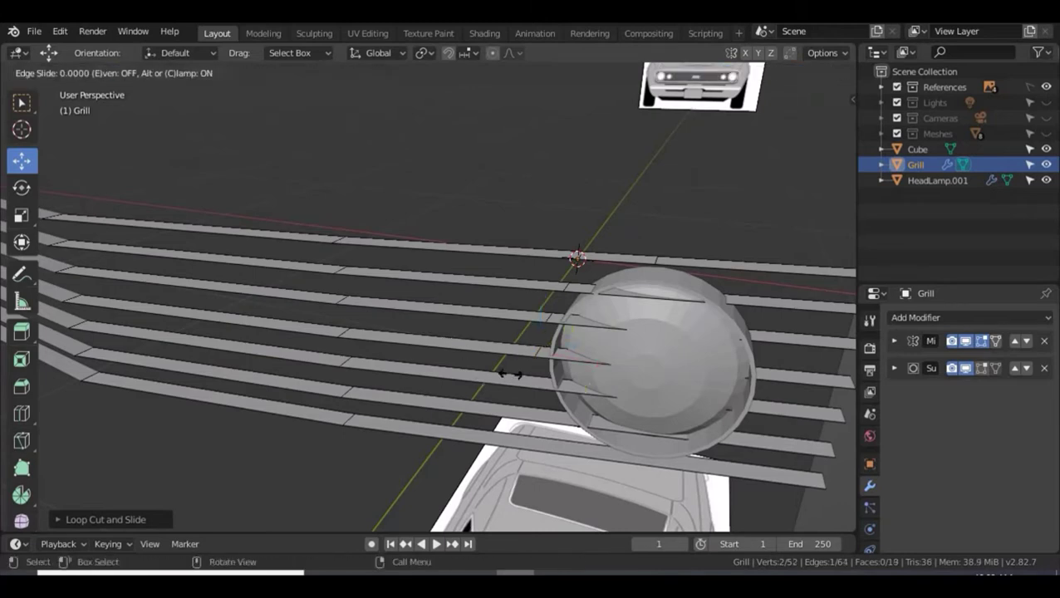
pyautogui.click(465, 363)
# Loop cut the sixth strip beside the headlamp's inner edge and the bottom strip just below the headlamp.
pyautogui.hotkey('ctrl', 'r')
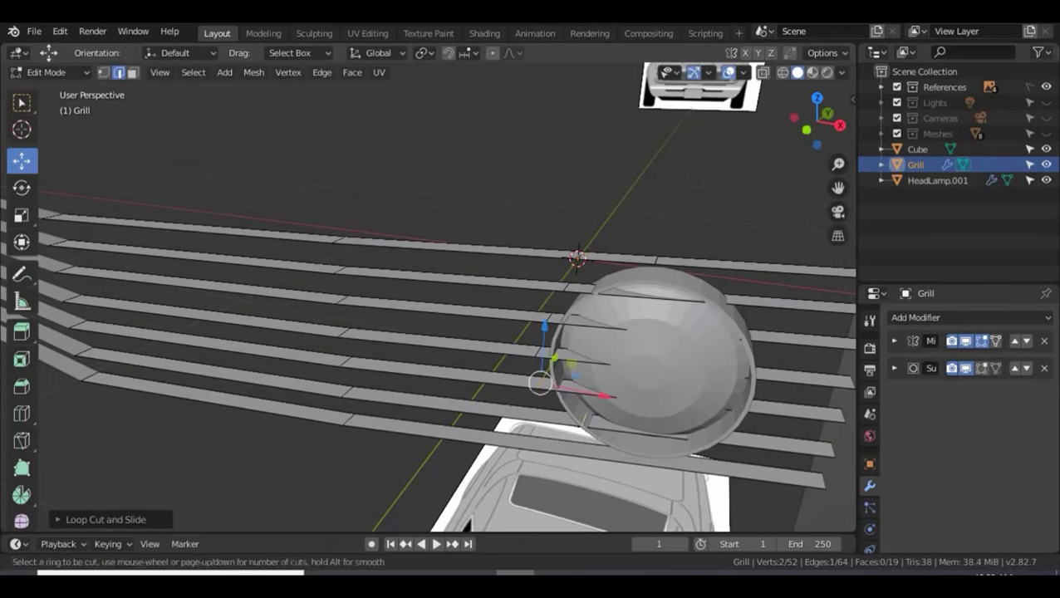
pyautogui.click(470, 392)
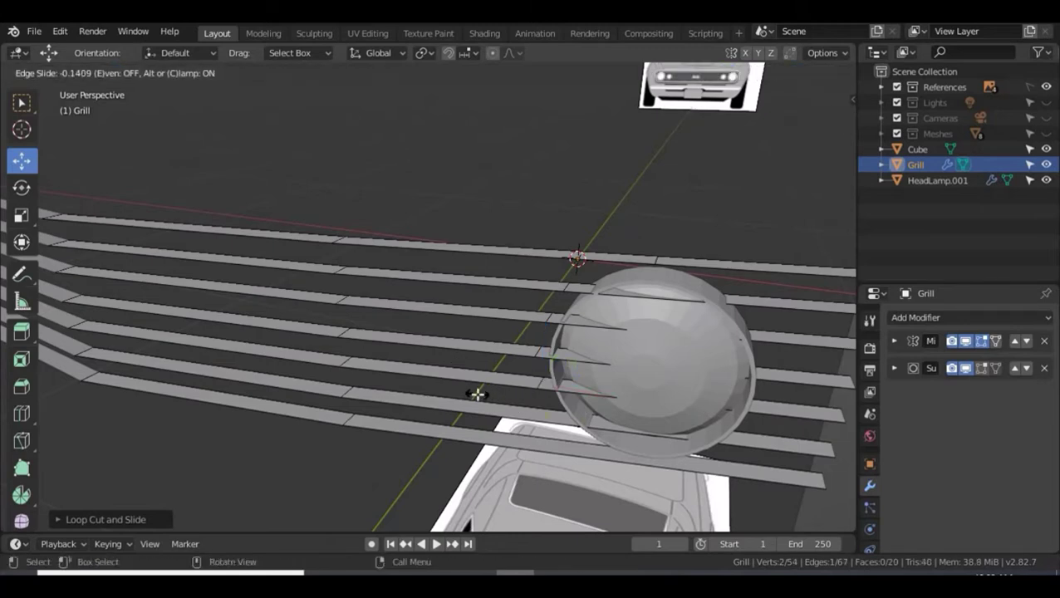
pyautogui.click(478, 394)
pyautogui.hotkey('ctrl', 'r')
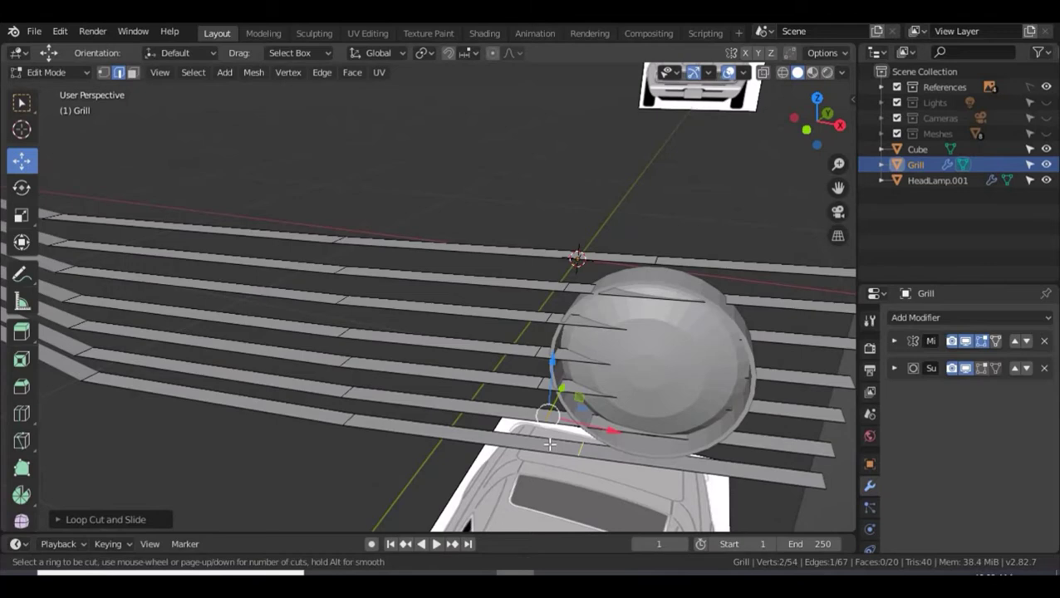
pyautogui.click(549, 444)
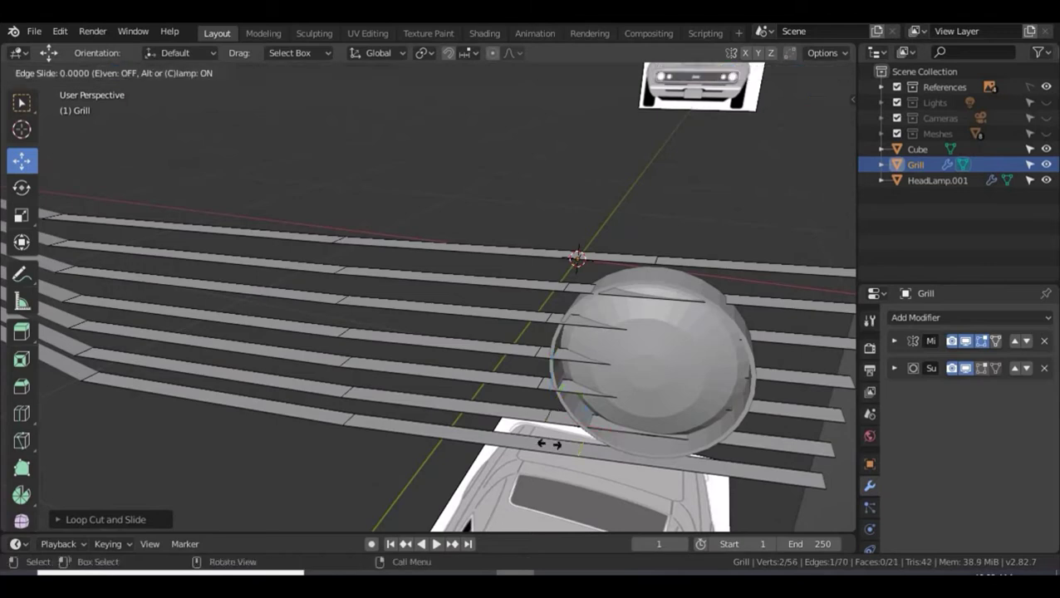
pyautogui.click(608, 447)
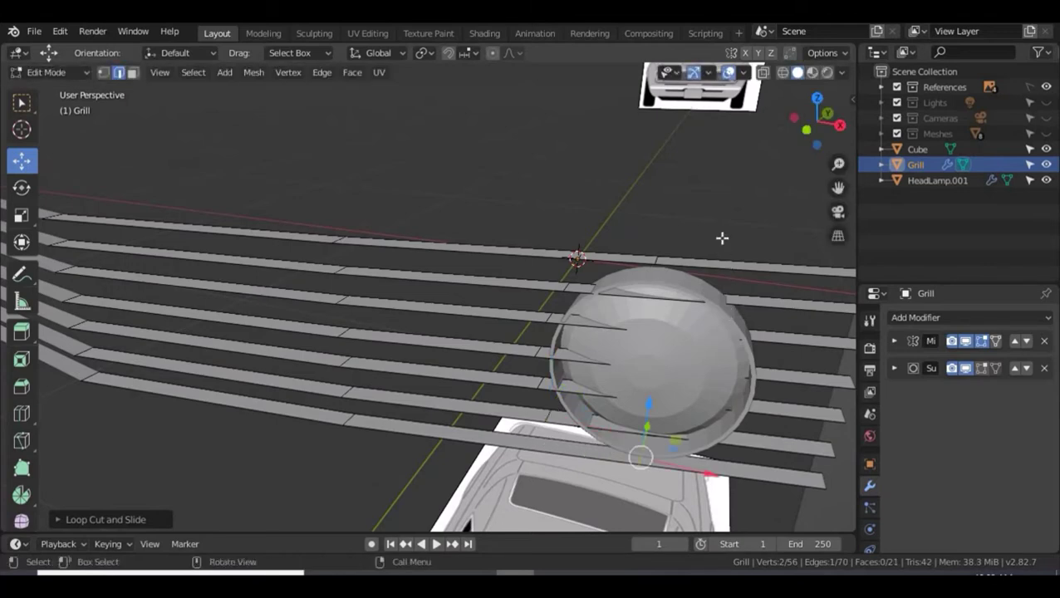
# Select the outer end face of all seven grille strips around the headlamp and delete these faces.
pyautogui.click(729, 264)
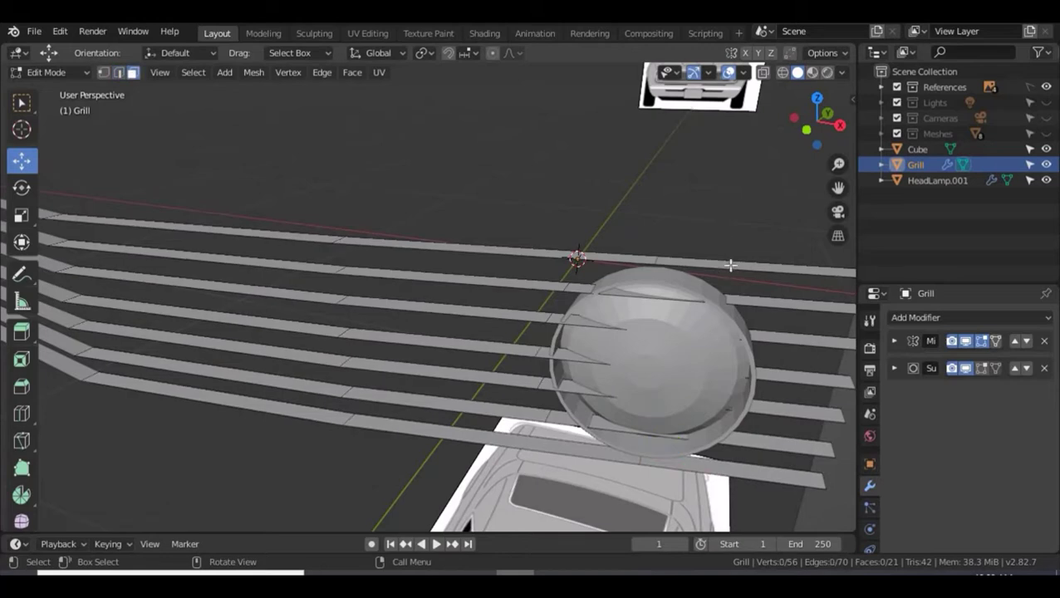
pyautogui.click(729, 263)
pyautogui.keyDown('shift'); pyautogui.click(780, 328); pyautogui.keyUp('shift')
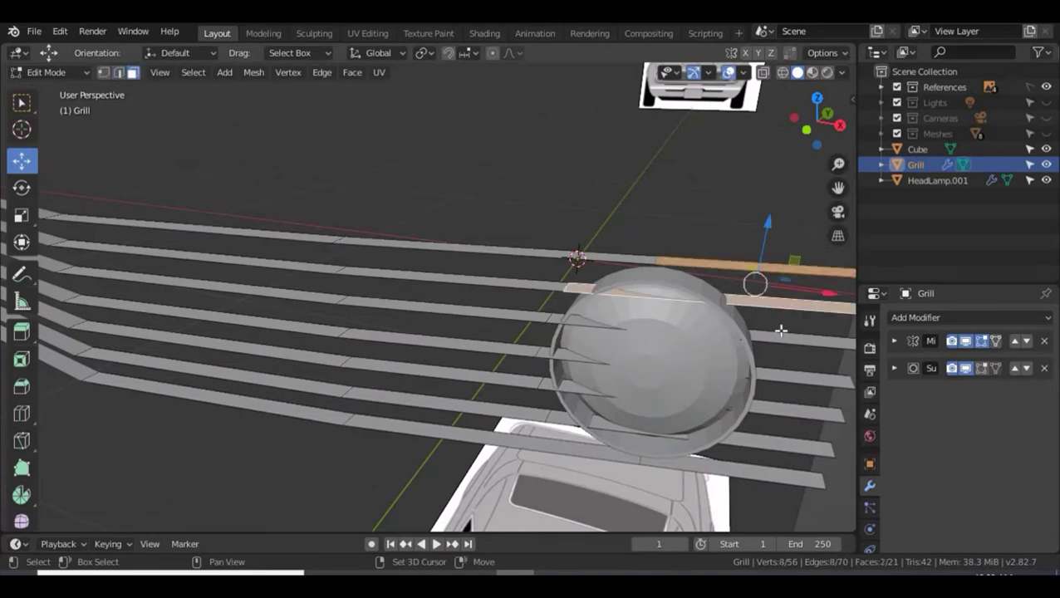
pyautogui.keyDown('shift'); pyautogui.click(781, 343); pyautogui.keyUp('shift')
pyautogui.keyDown('shift'); pyautogui.click(781, 376); pyautogui.keyUp('shift')
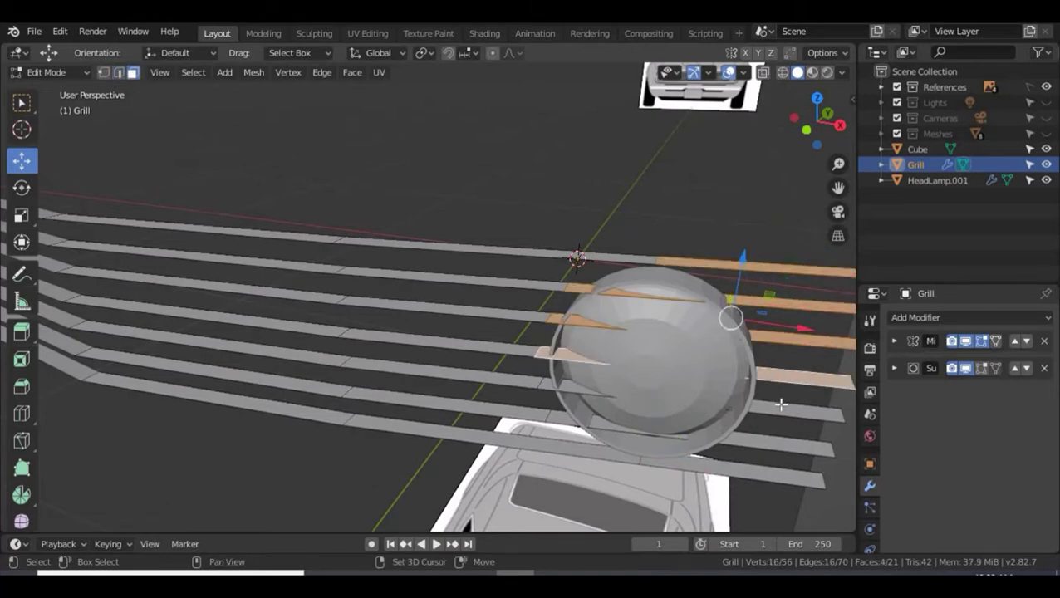
pyautogui.keyDown('shift'); pyautogui.click(775, 411); pyautogui.keyUp('shift')
pyautogui.keyDown('shift'); pyautogui.click(773, 438); pyautogui.keyUp('shift')
pyautogui.keyDown('shift'); pyautogui.click(757, 474); pyautogui.keyUp('shift')
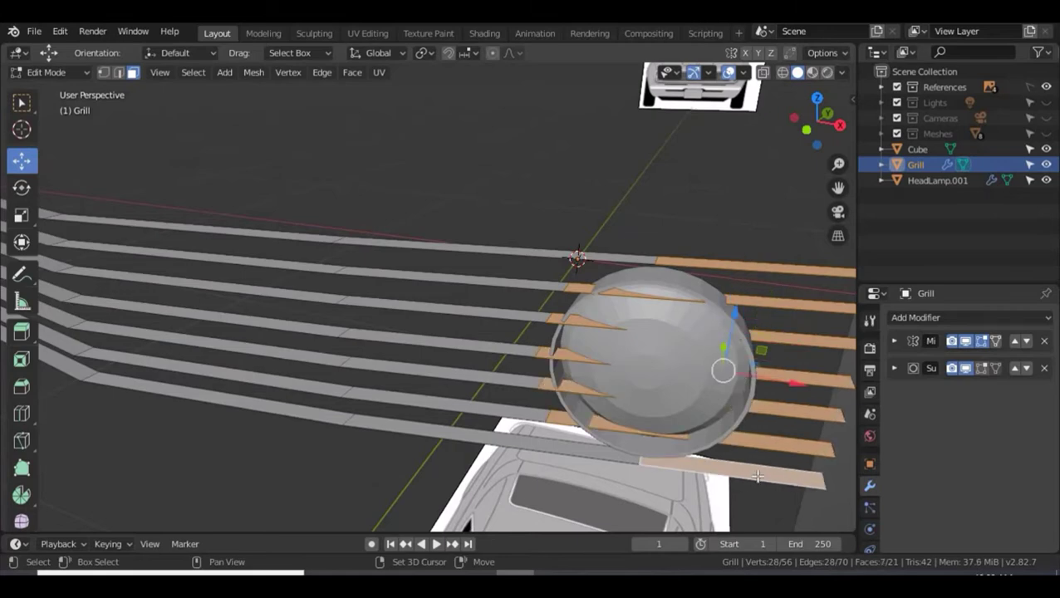
pyautogui.press('x')
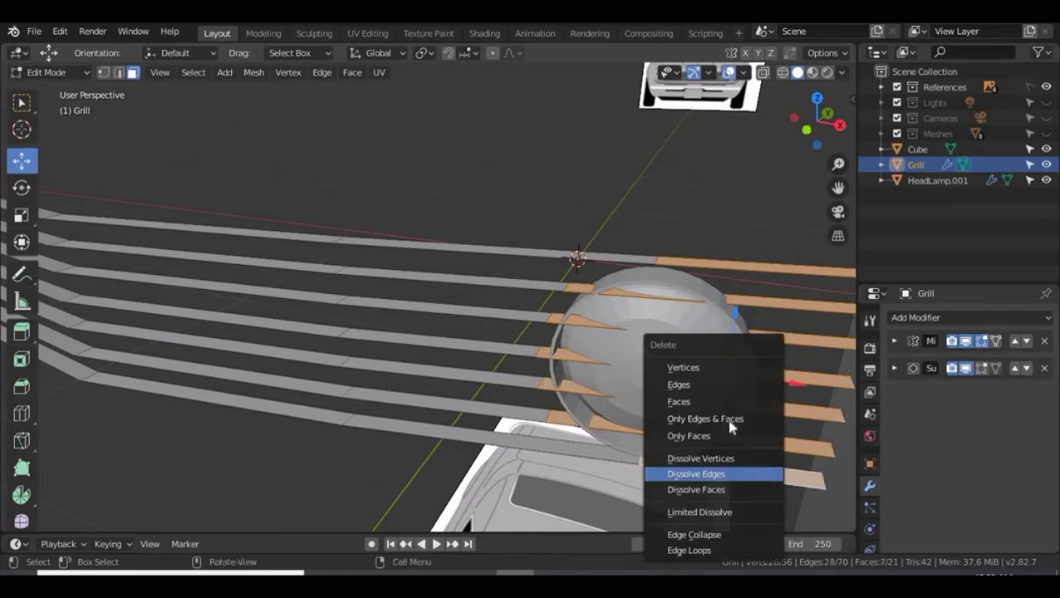
pyautogui.click(716, 402)
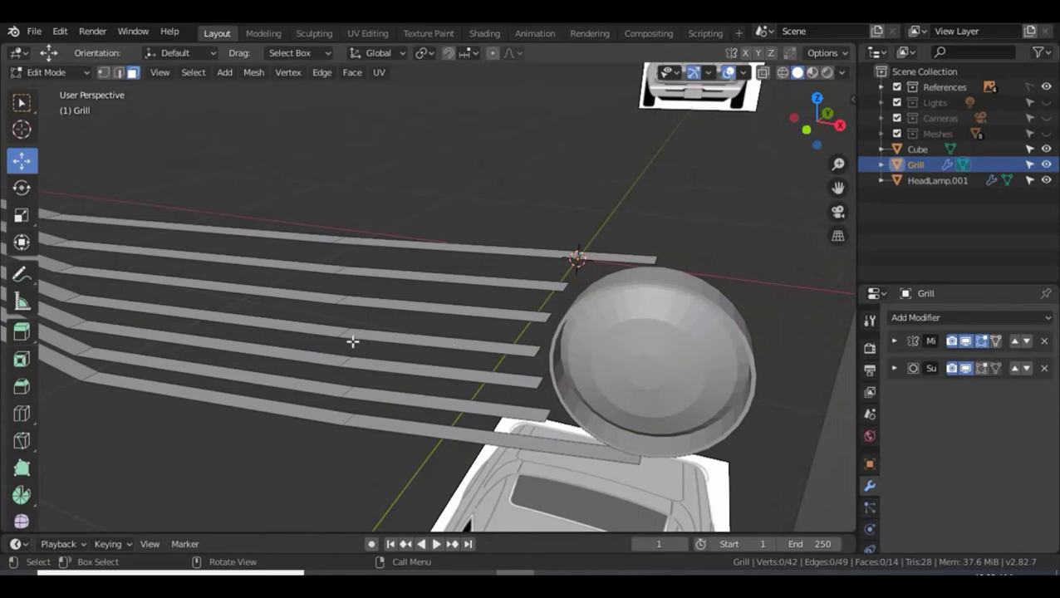
# Add a Solidify modifier to the grille strips with a thickness of 0.005 m.
pyautogui.scroll(-6, 355, 324)
pyautogui.moveTo(315, 307); pyautogui.dragTo(410, 309, button='middle')
pyautogui.scroll(2, 331, 312)
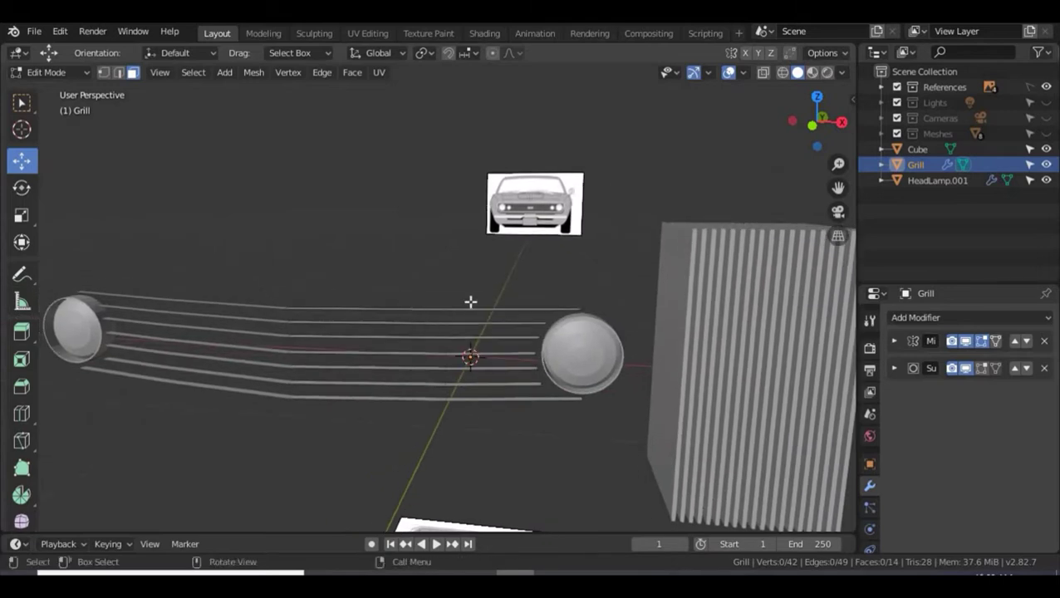
pyautogui.click(928, 315)
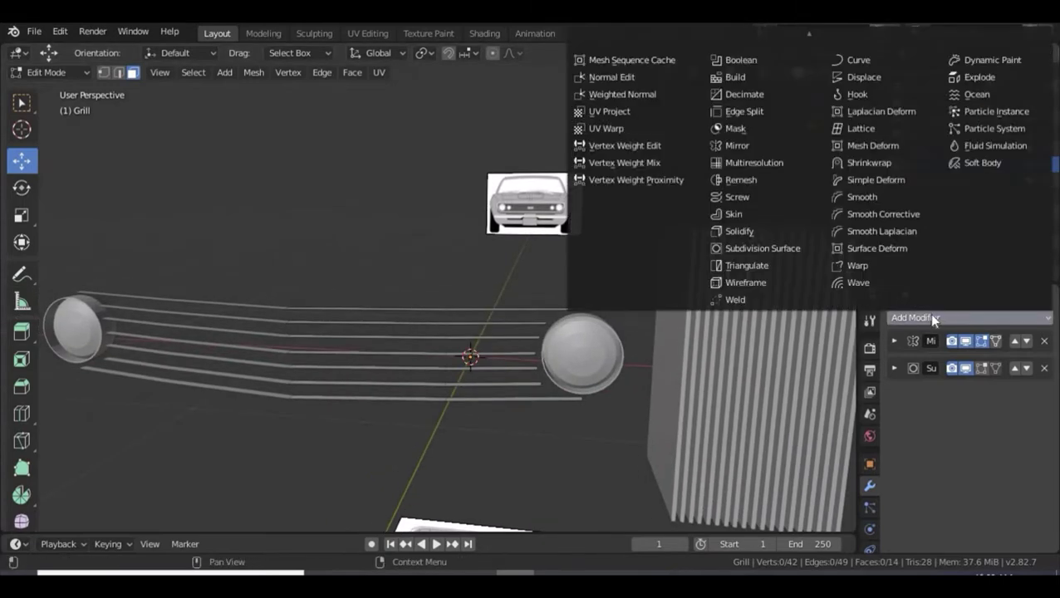
pyautogui.click(762, 231)
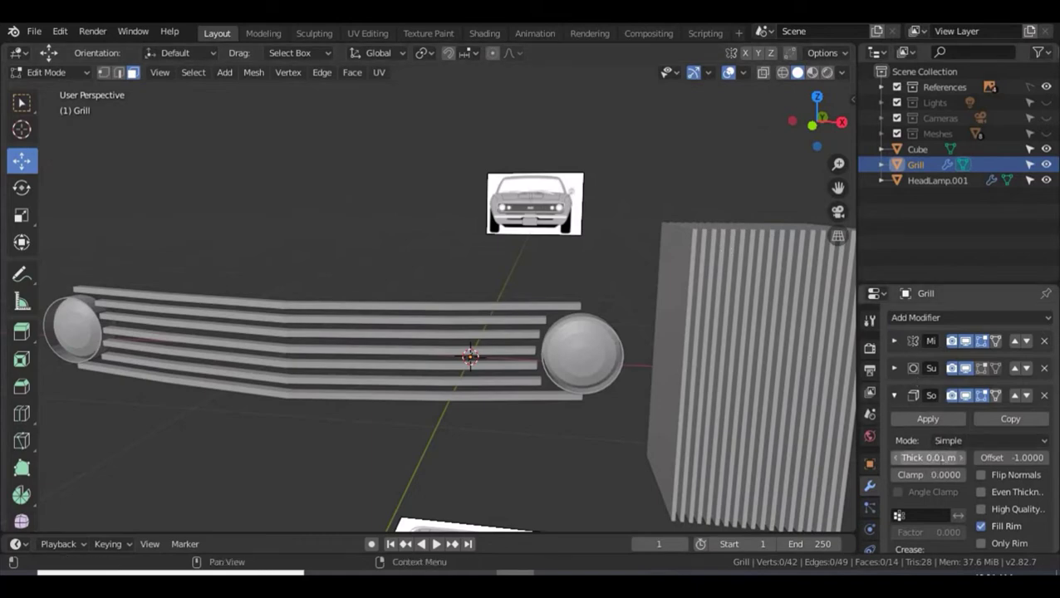
pyautogui.click(927, 458)
pyautogui.click(906, 458)
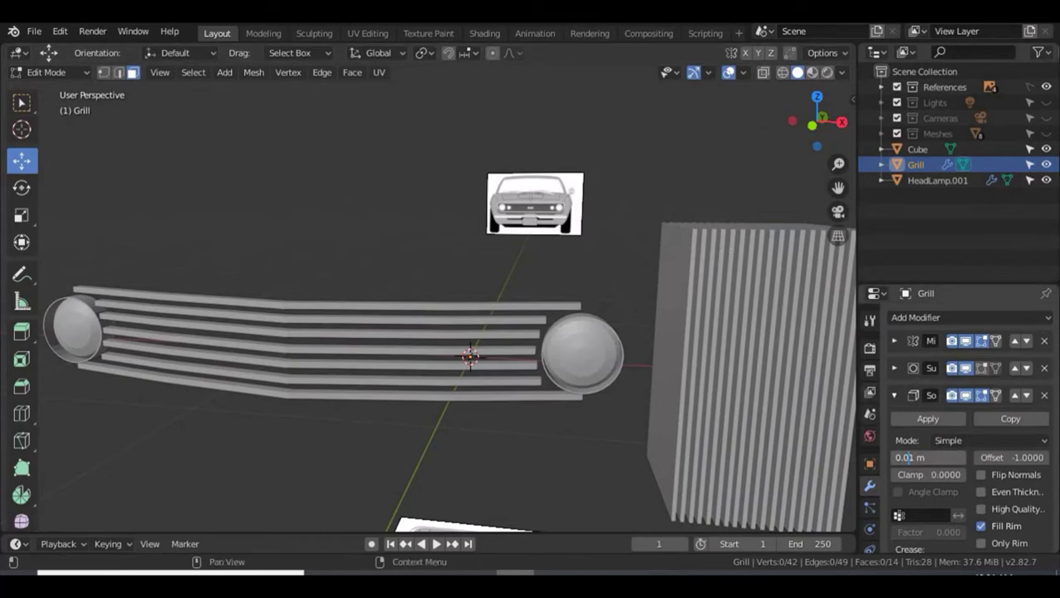
pyautogui.moveTo(909, 458); pyautogui.dragTo(914, 458)
pyautogui.press('Return')
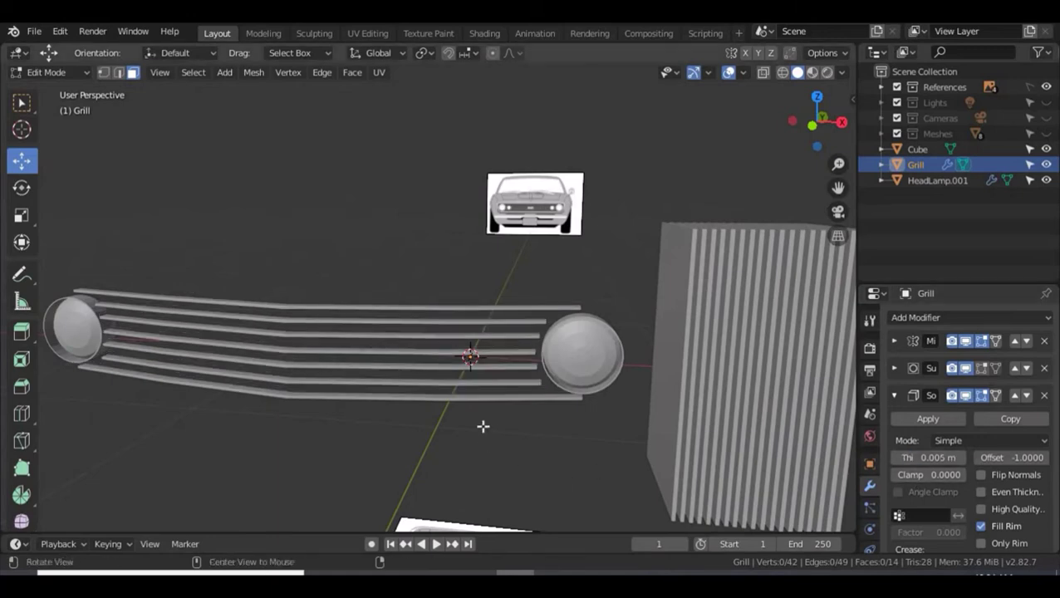
# Select the Cube slat block in Object Mode and scale it to about 0.29 along global Z.
pyautogui.moveTo(483, 428)
pyautogui.mouseDown(button='middle')
pyautogui.moveTo(416, 475)
pyautogui.moveTo(514, 453)
pyautogui.moveTo(528, 401)
pyautogui.moveTo(502, 439)
pyautogui.moveTo(466, 450)
pyautogui.moveTo(480, 412)
pyautogui.mouseUp(button='middle')
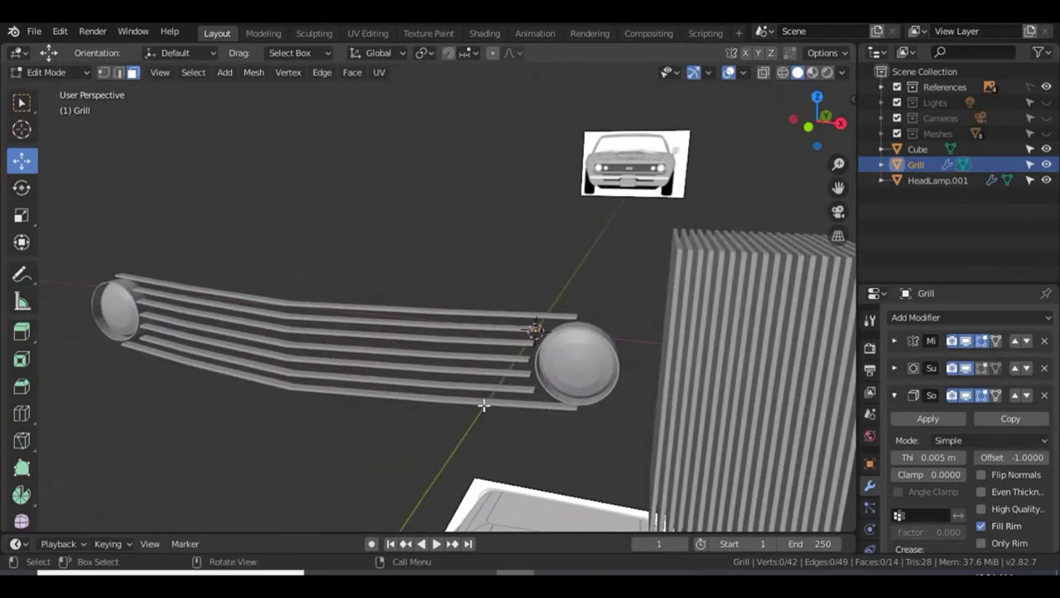
pyautogui.moveTo(566, 268); pyautogui.dragTo(578, 291, button='middle')
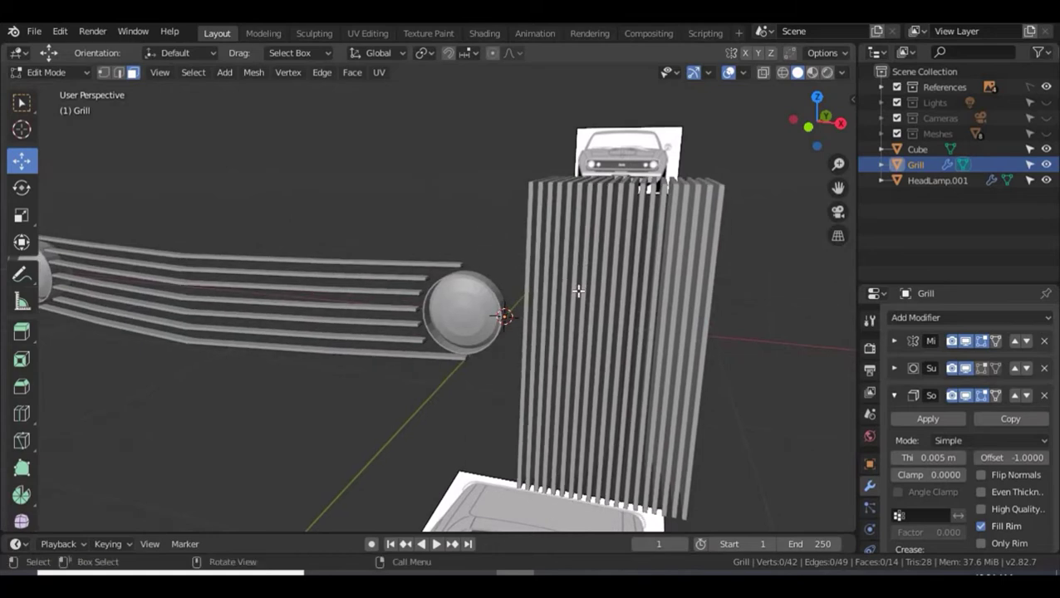
pyautogui.scroll(-3, 578, 291)
pyautogui.click(917, 150)
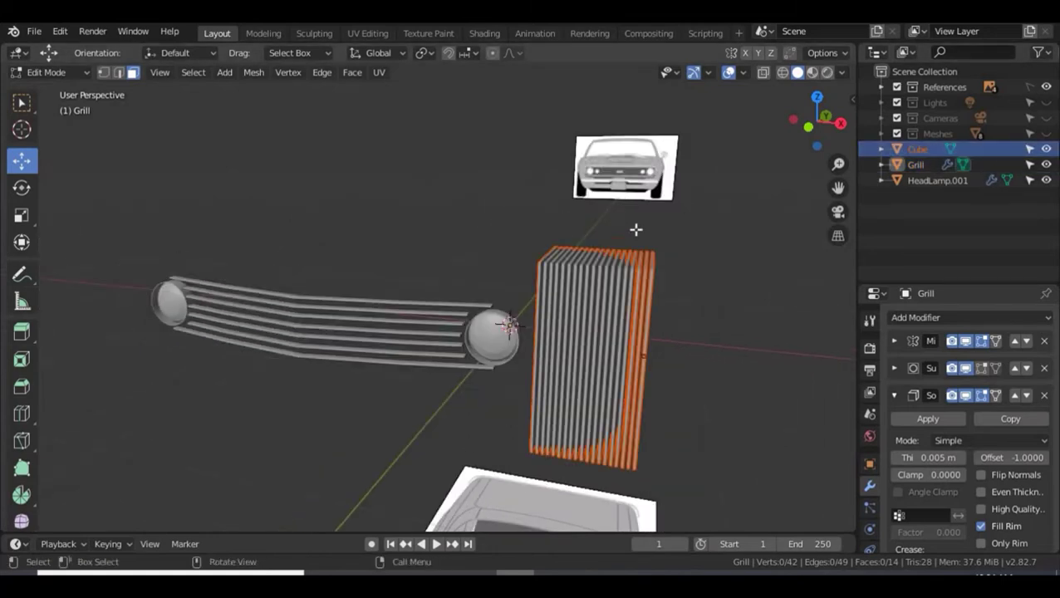
pyautogui.moveTo(707, 322)
pyautogui.mouseDown(button='middle')
pyautogui.moveTo(682, 237)
pyautogui.moveTo(686, 284)
pyautogui.moveTo(708, 325)
pyautogui.mouseUp(button='middle')
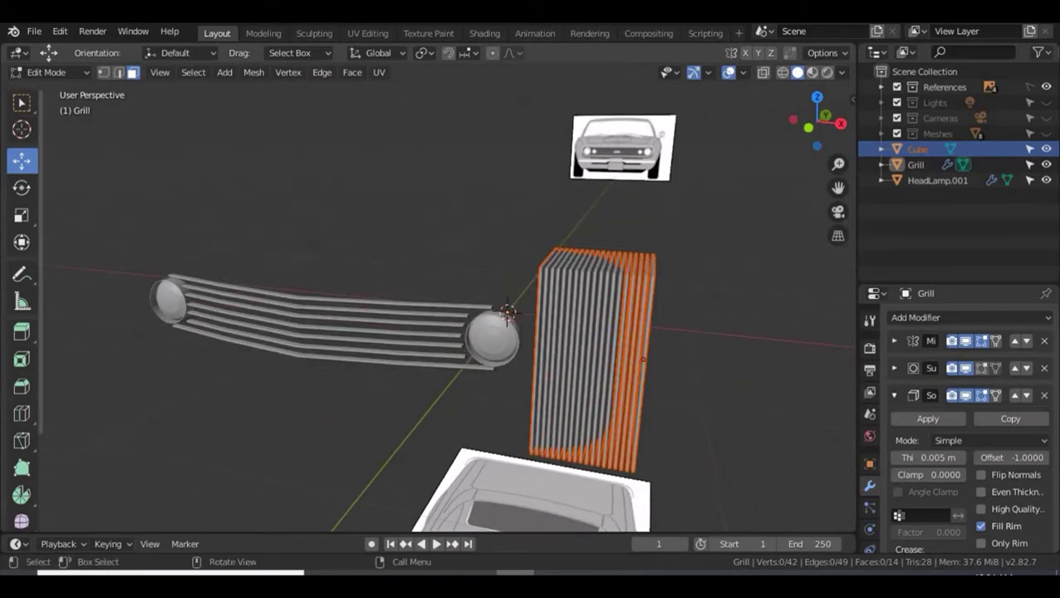
pyautogui.press('Tab')
pyautogui.press('s')
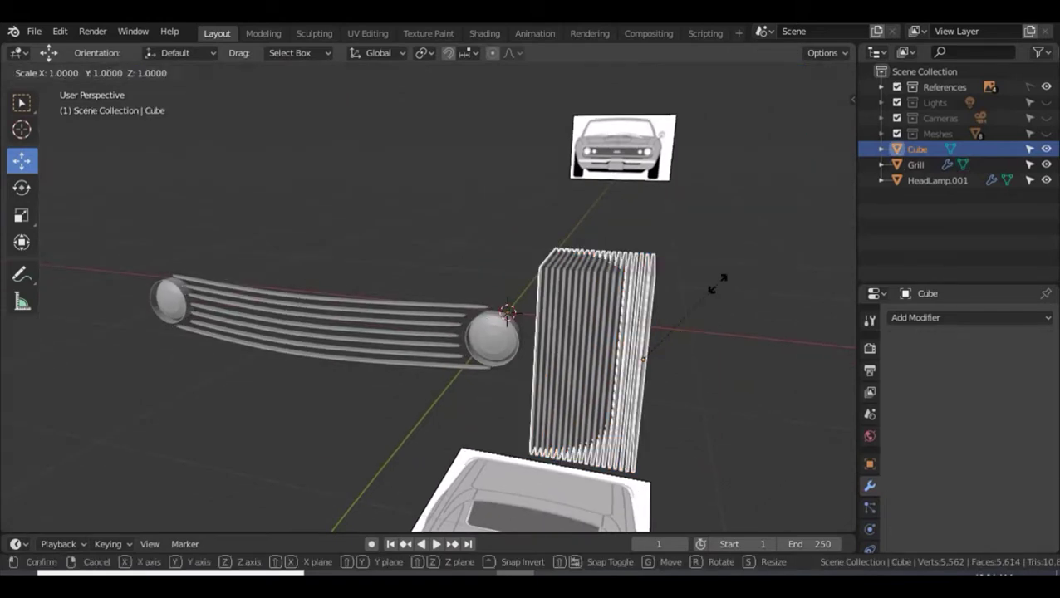
pyautogui.press('z')
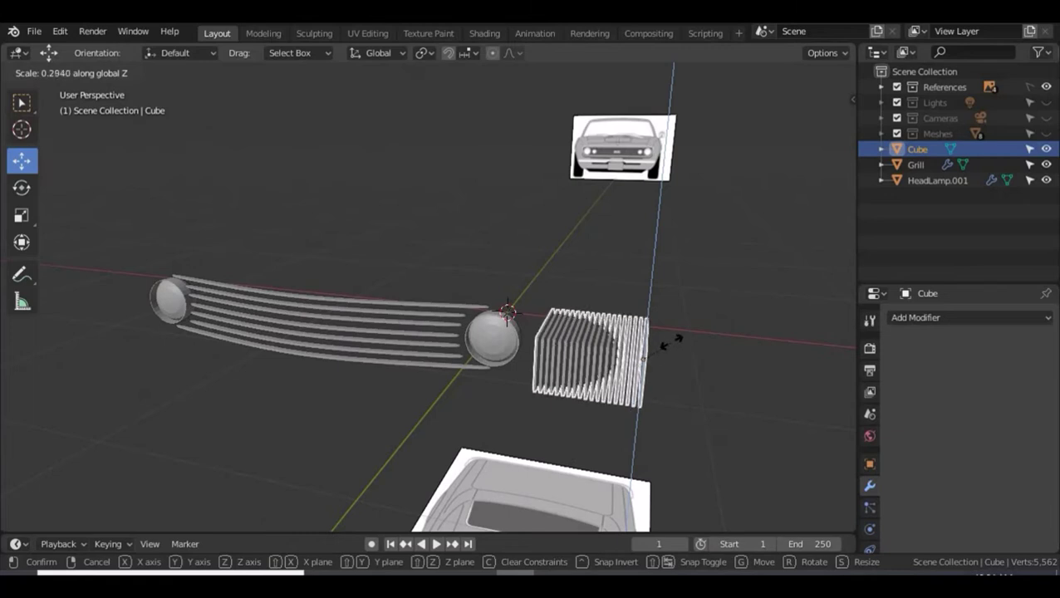
pyautogui.click(668, 339)
# Scale the slat block to about 0.72 along global X and move it along X onto the grille strips beside the headlamp.
pyautogui.moveTo(657, 399); pyautogui.dragTo(684, 374, button='middle')
pyautogui.press('s')
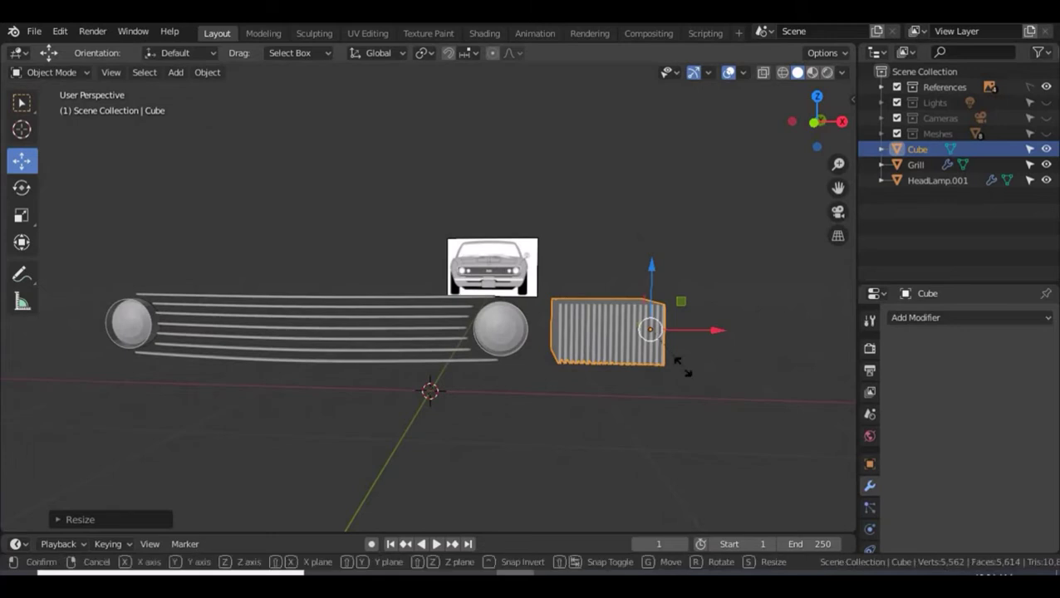
pyautogui.press('x')
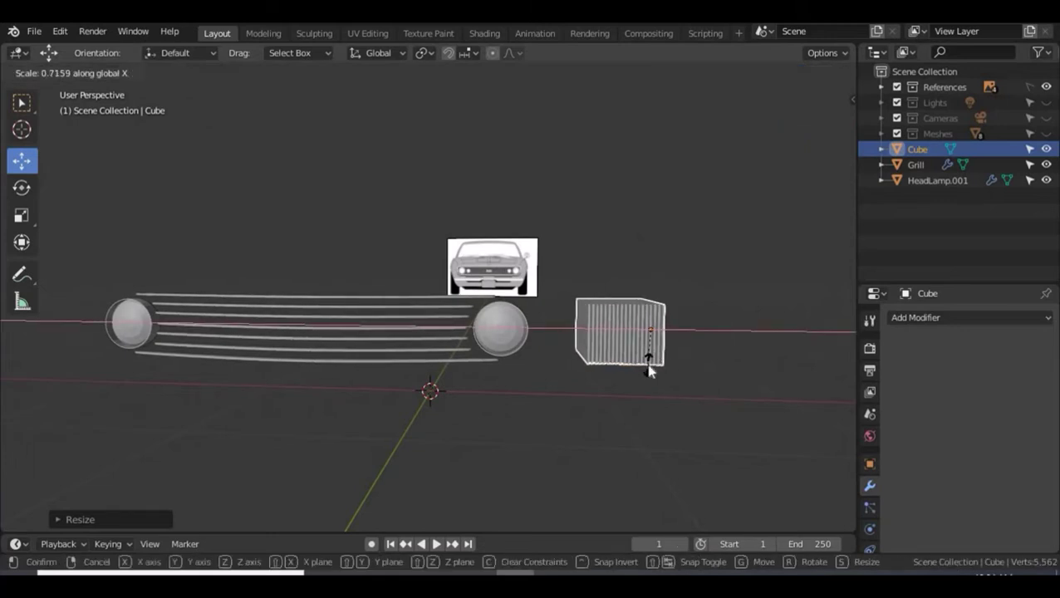
pyautogui.click(653, 371)
pyautogui.moveTo(709, 375); pyautogui.dragTo(684, 371, button='middle')
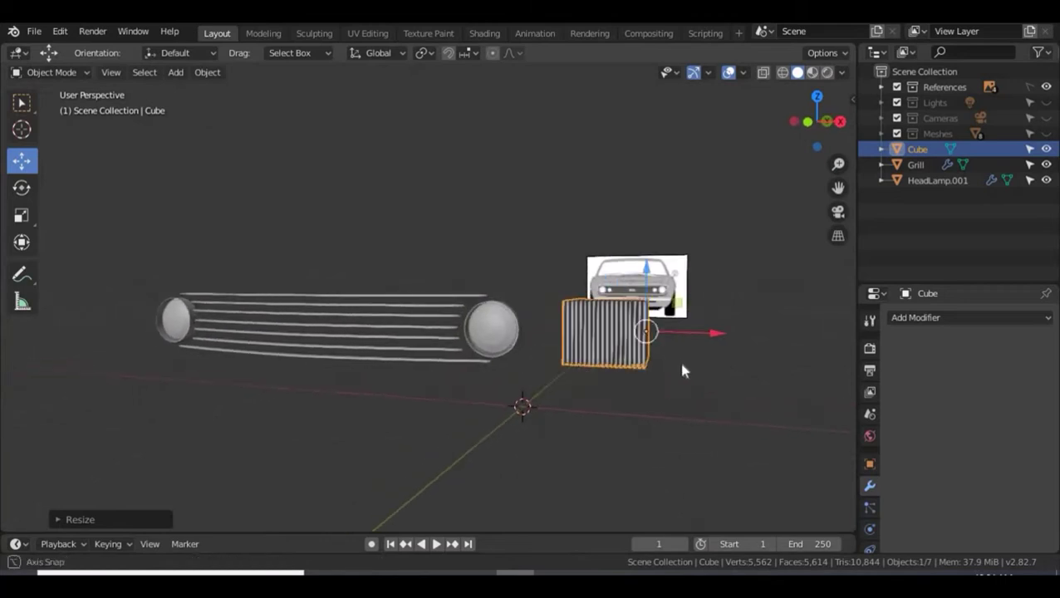
pyautogui.moveTo(691, 339); pyautogui.dragTo(440, 329)
# Scale the slat block to about 0.5 along global Y to reduce its depth.
pyautogui.moveTo(440, 329); pyautogui.dragTo(536, 353, button='middle')
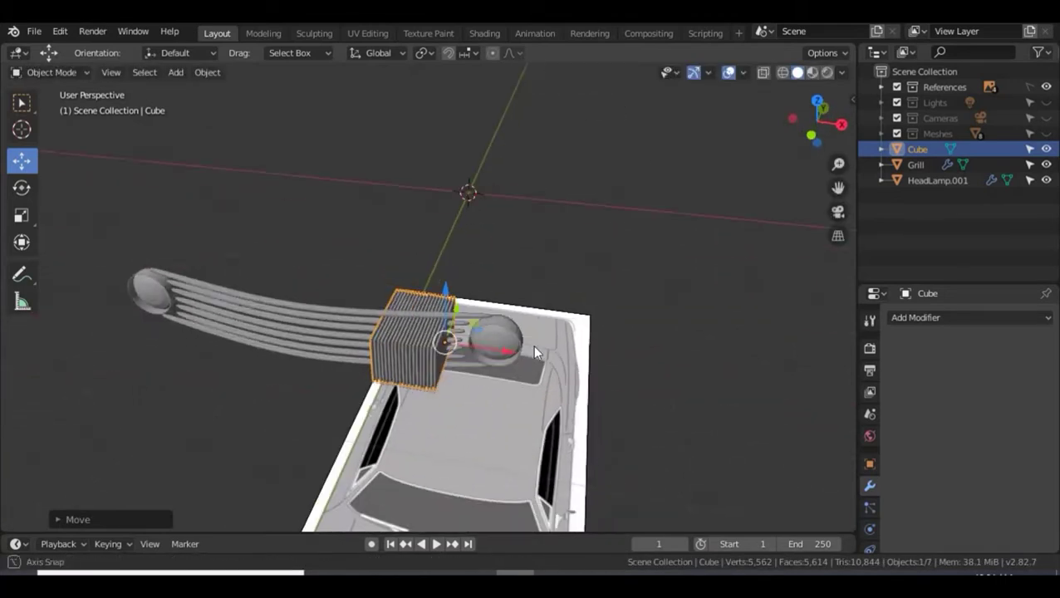
pyautogui.scroll(2, 535, 353)
pyautogui.scroll(1, 535, 344)
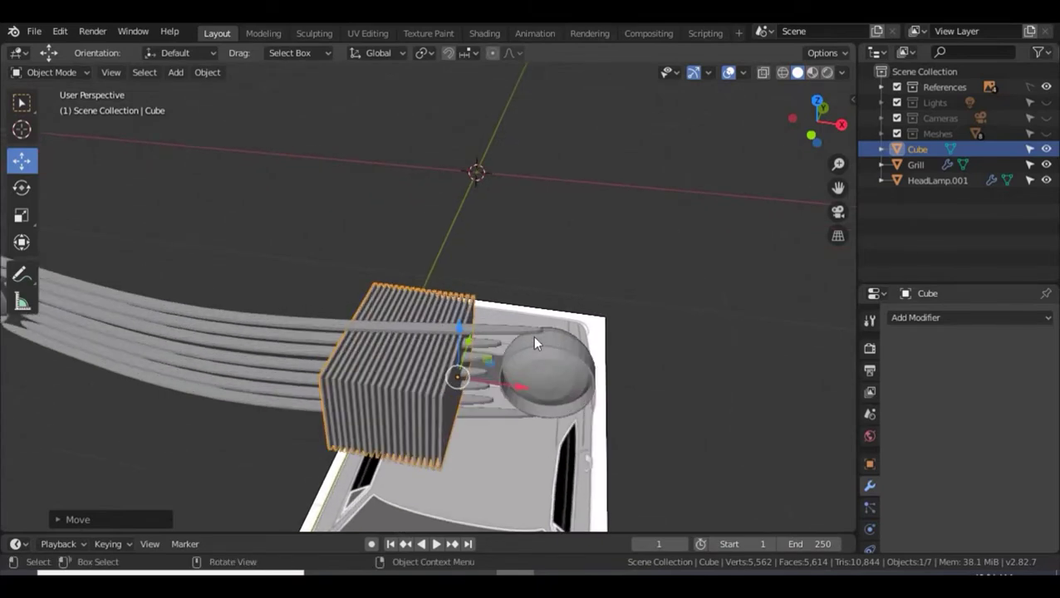
pyautogui.moveTo(461, 356); pyautogui.dragTo(669, 383, button='middle')
pyautogui.press('s')
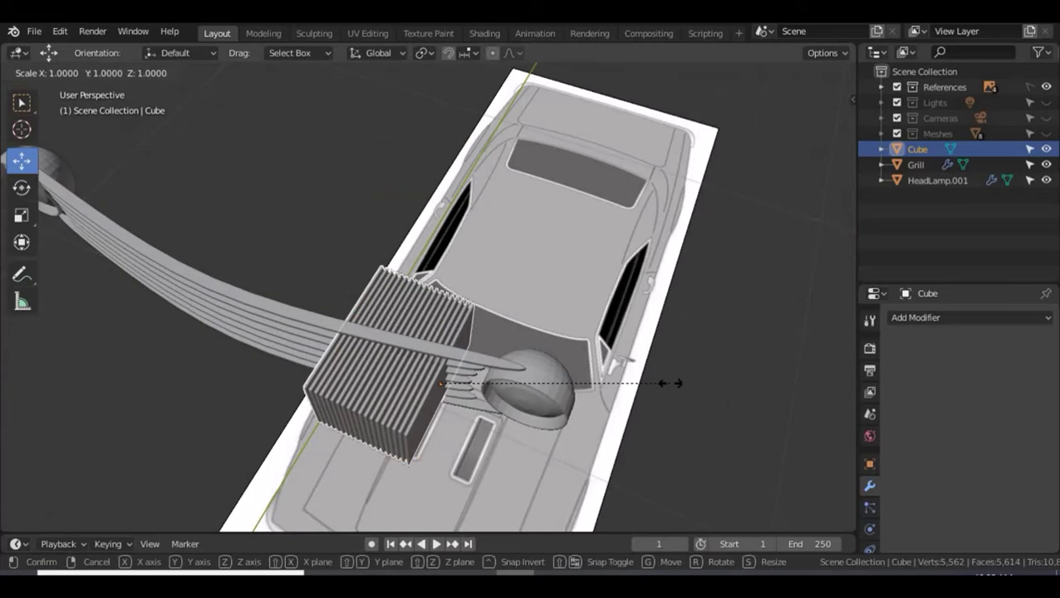
pyautogui.press('y')
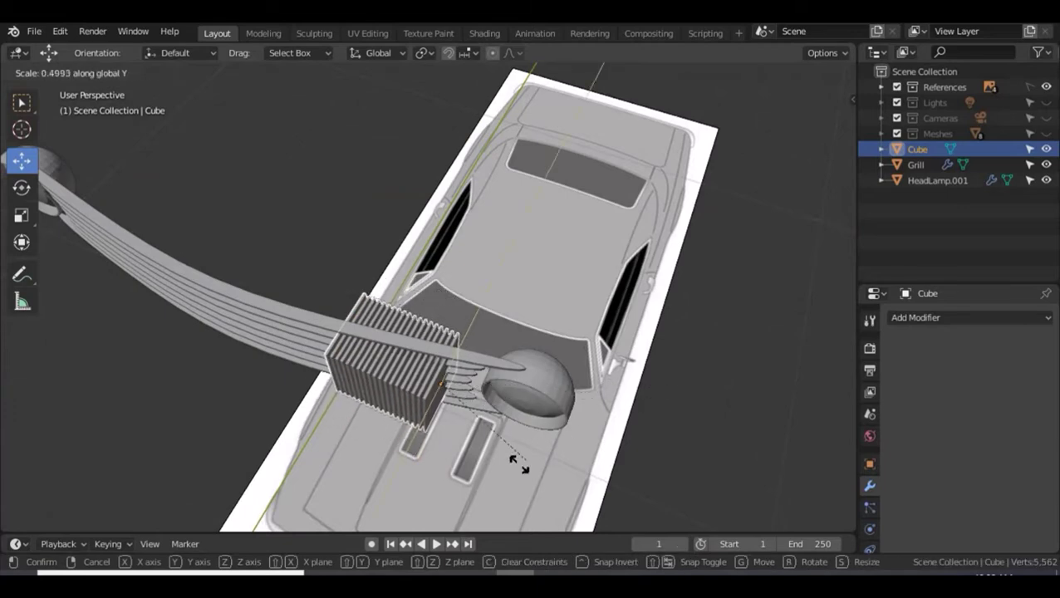
pyautogui.click(519, 466)
# In the front view, scale the slat block uniformly by about 1.2 and lower it along Z to centre it on the strips.
pyautogui.press('KP_1')
pyautogui.press('s')
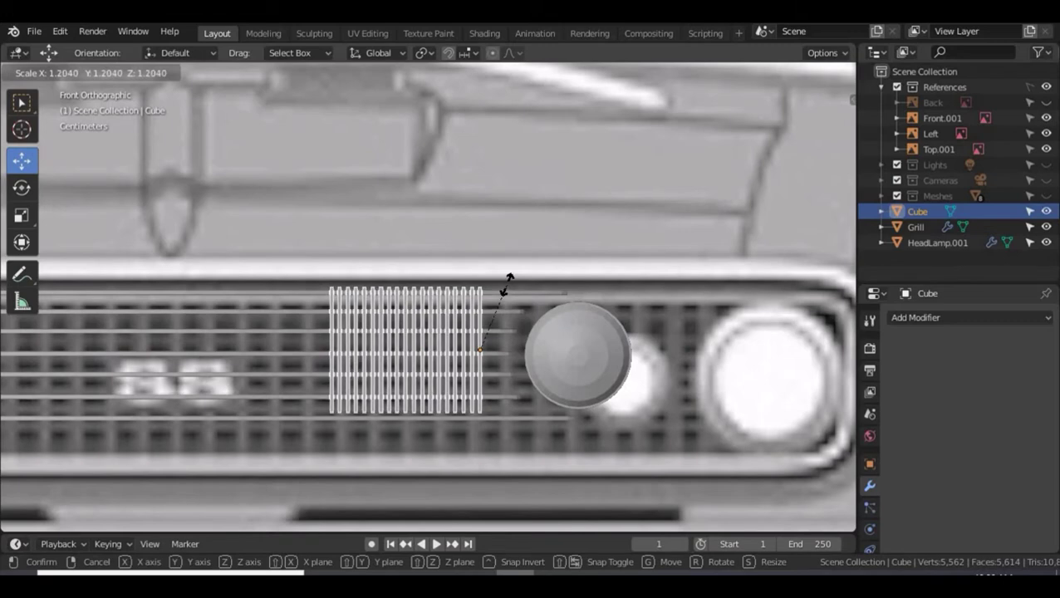
pyautogui.click(507, 290)
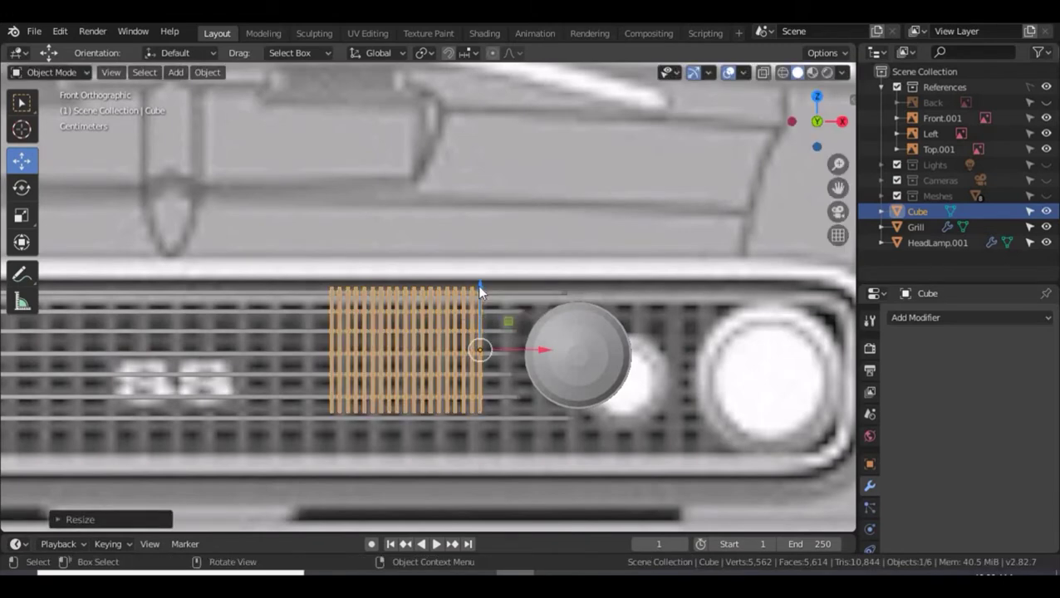
pyautogui.moveTo(477, 285); pyautogui.dragTo(324, 307)
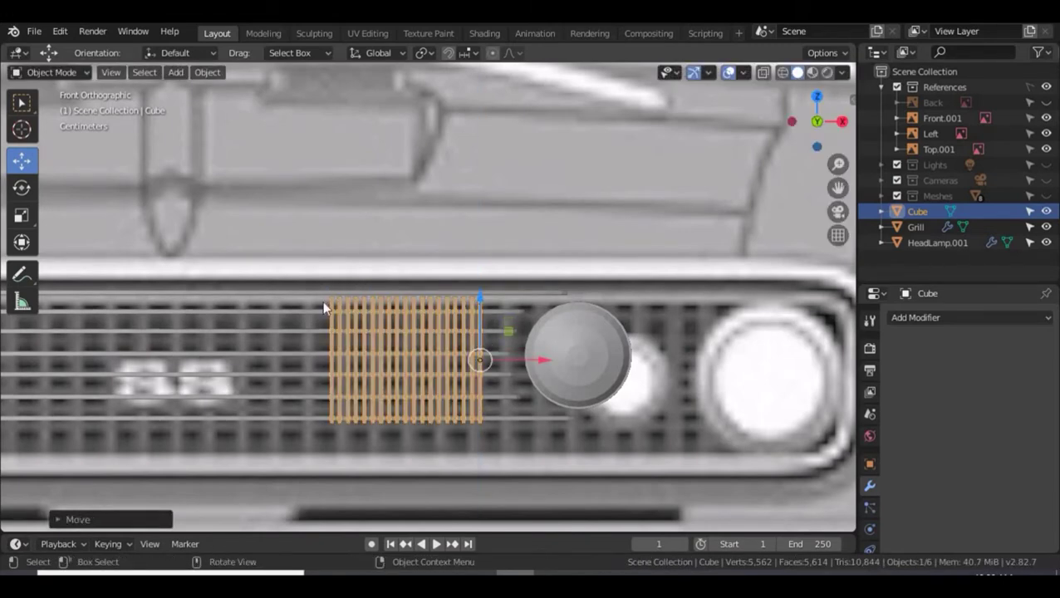
# Stretch the slat block by about 1.15 along Z to span all strips, and shift it along X up to the headlamp's inner edge.
pyautogui.press('s')
pyautogui.press('z')
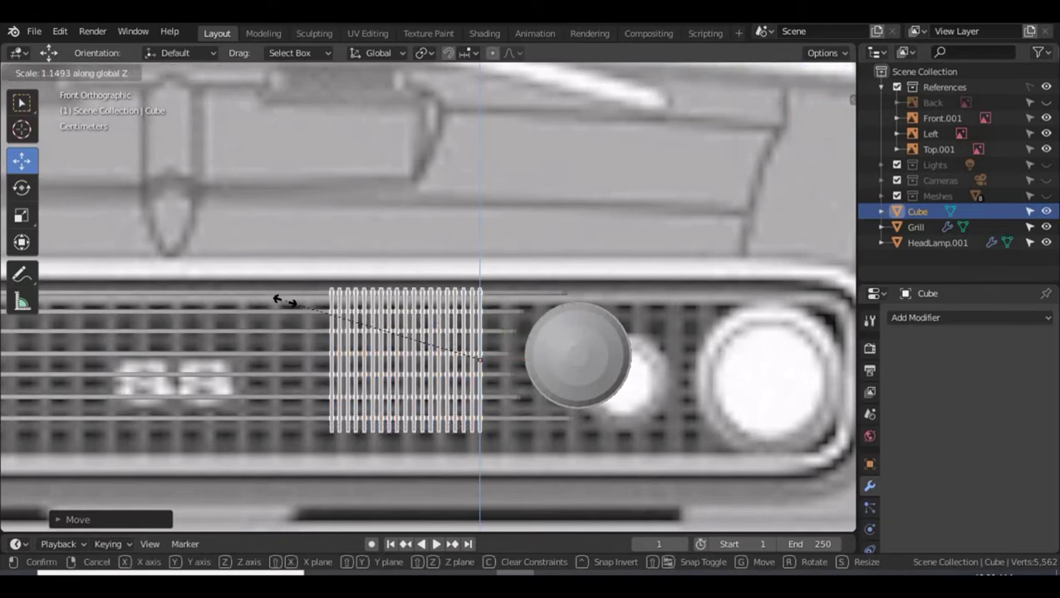
pyautogui.click(304, 302)
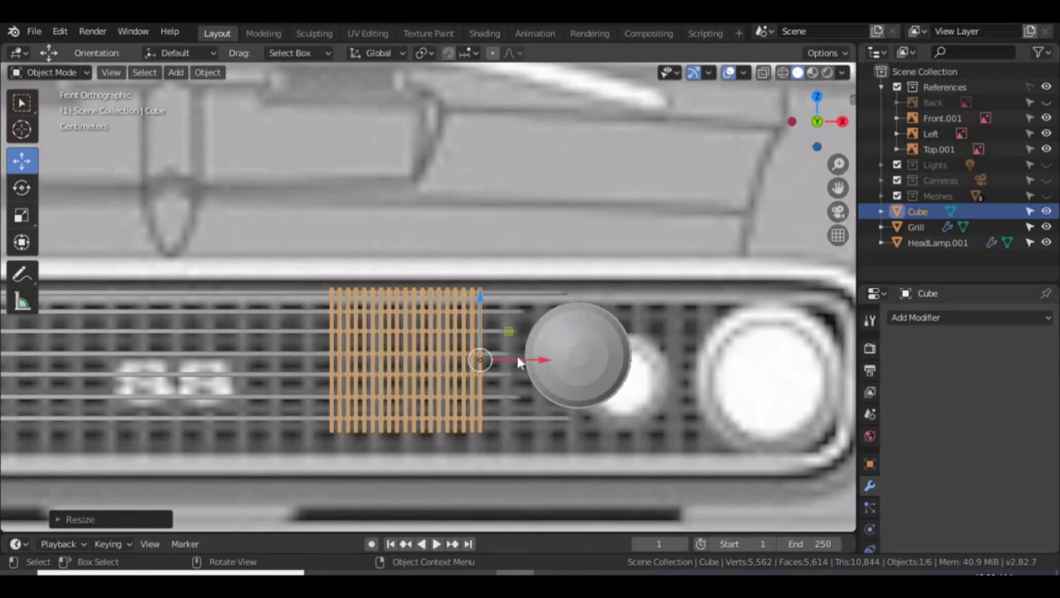
pyautogui.moveTo(519, 359); pyautogui.dragTo(554, 360)
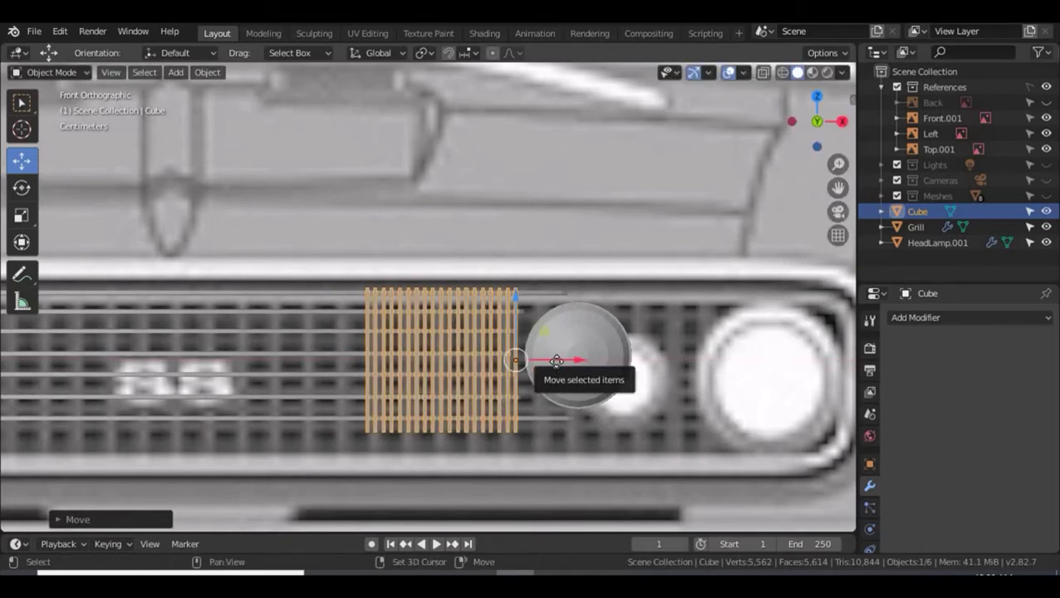
# Duplicate the slat block about -0.174 m along X, flush with the original, and join both blocks into one object.
pyautogui.hotkey('shift', 'd')
pyautogui.press('x')
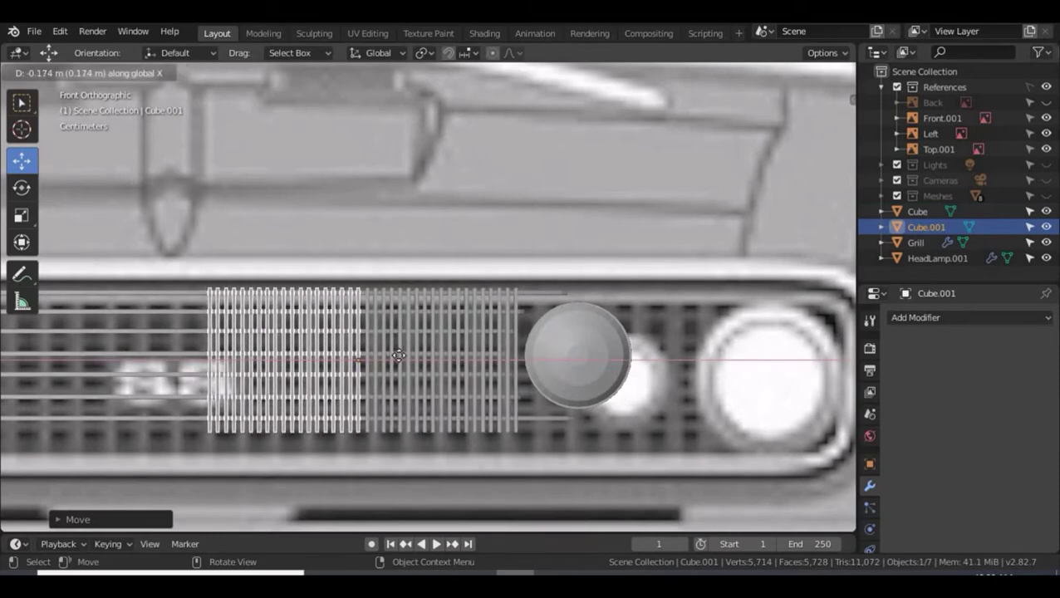
pyautogui.click(399, 355)
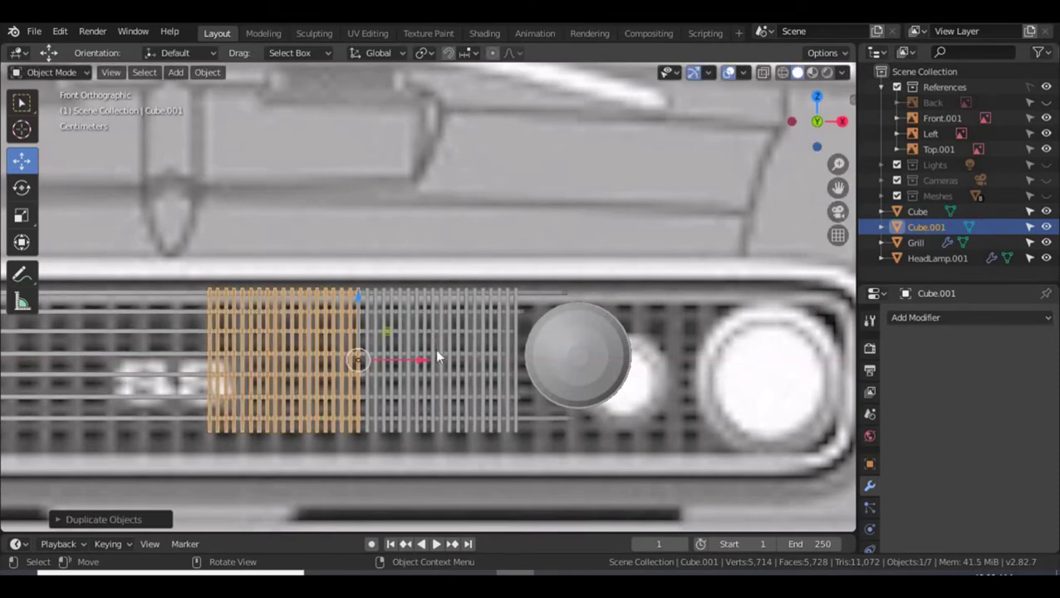
pyautogui.keyDown('shift'); pyautogui.click(923, 212); pyautogui.keyUp('shift')
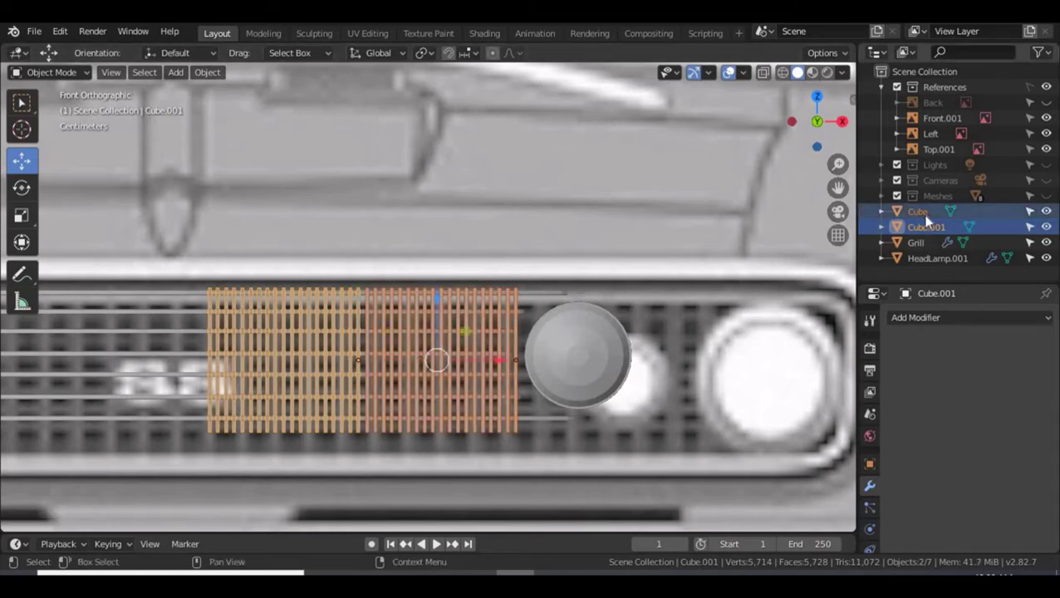
pyautogui.hotkey('ctrl', 'j')
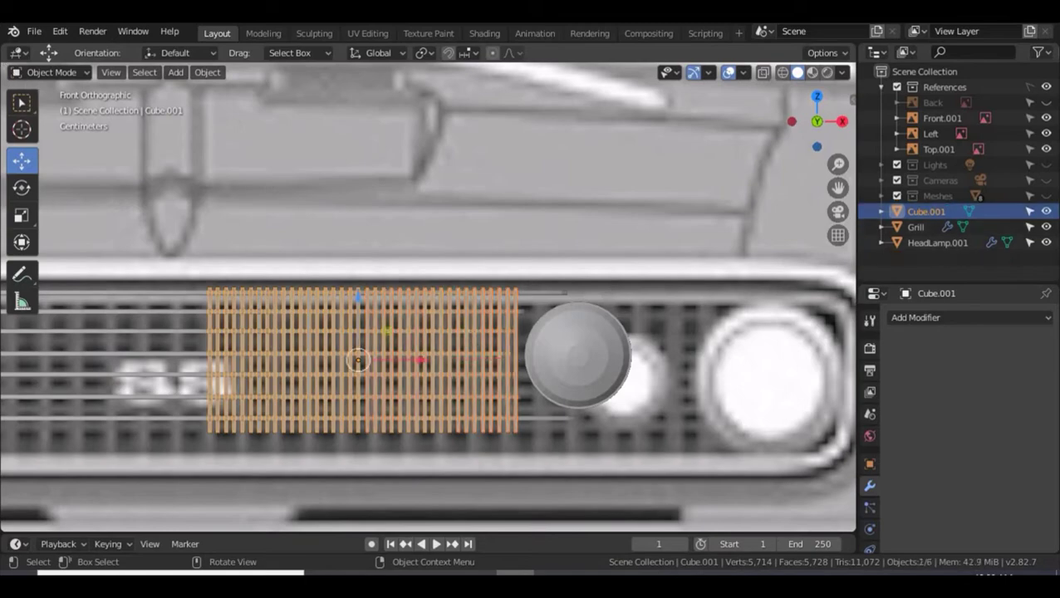
# Rotate the joined slat block about 7.5 degrees around global Z to follow the grille's curve.
pyautogui.scroll(-5, 446, 277)
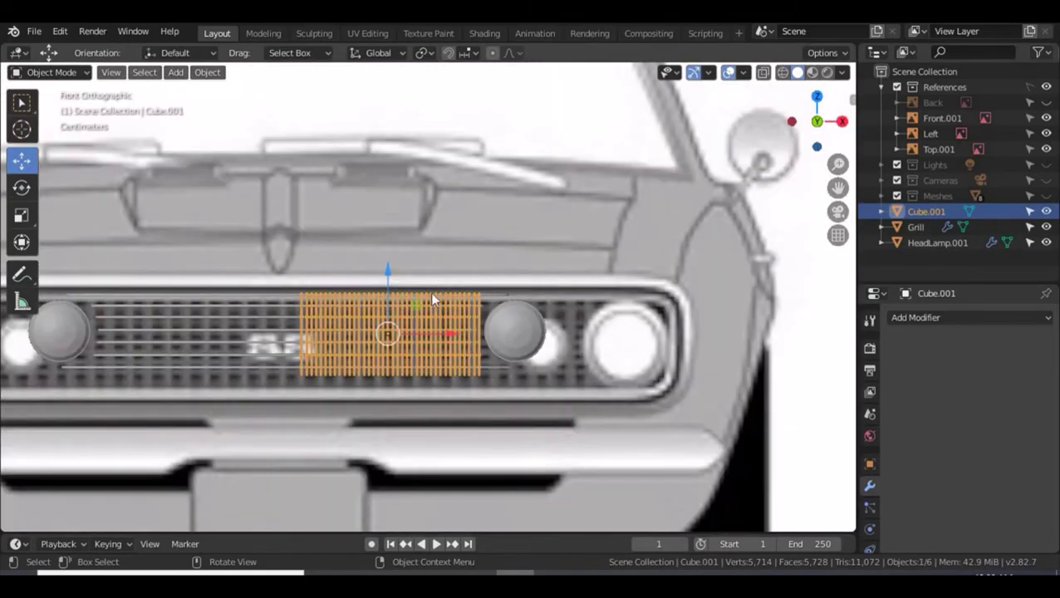
pyautogui.moveTo(430, 292); pyautogui.dragTo(313, 362, button='middle')
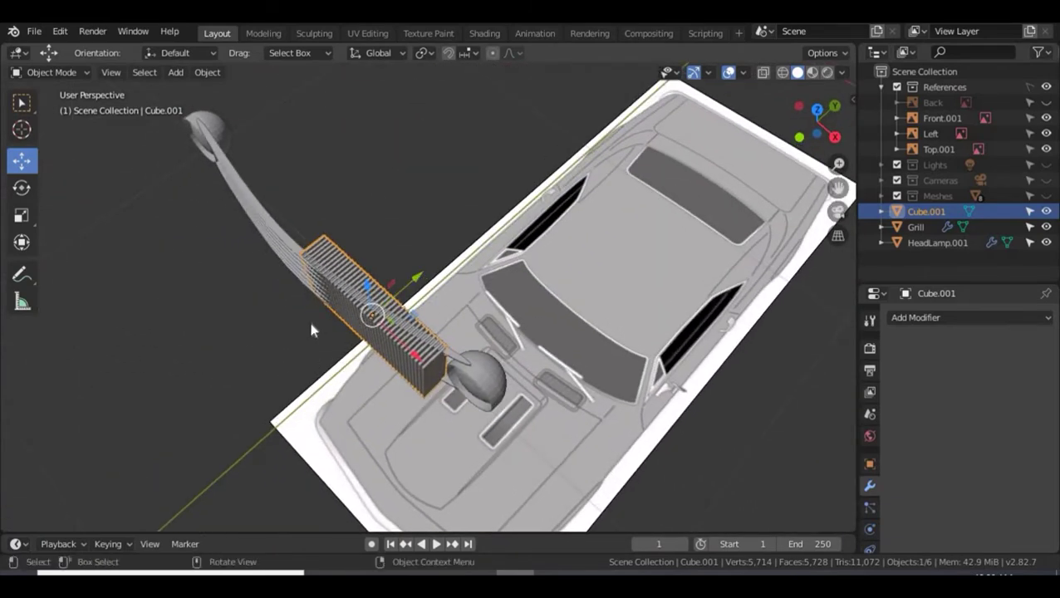
pyautogui.press('r')
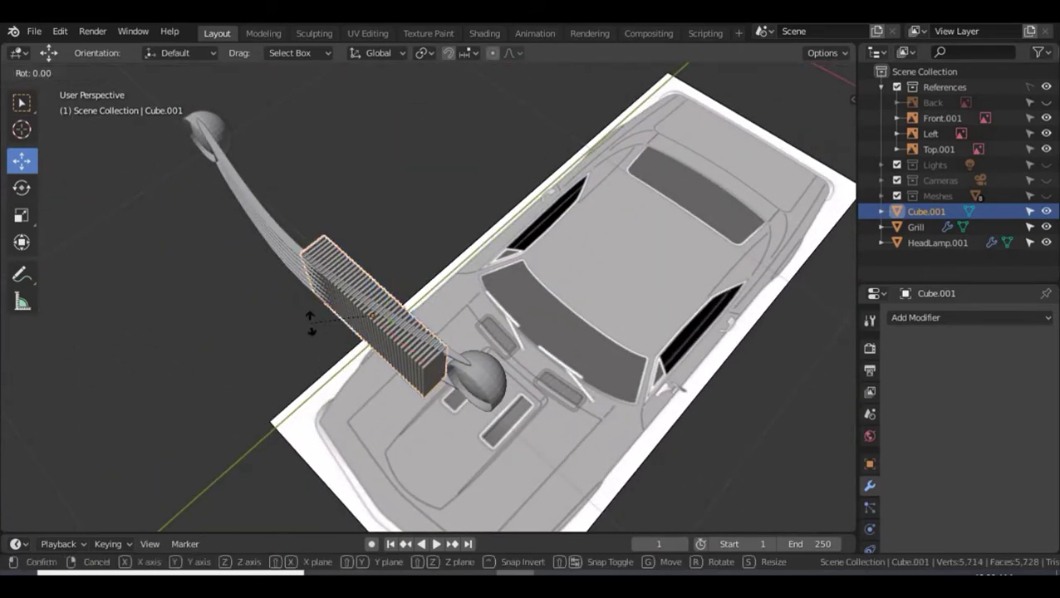
pyautogui.press('z')
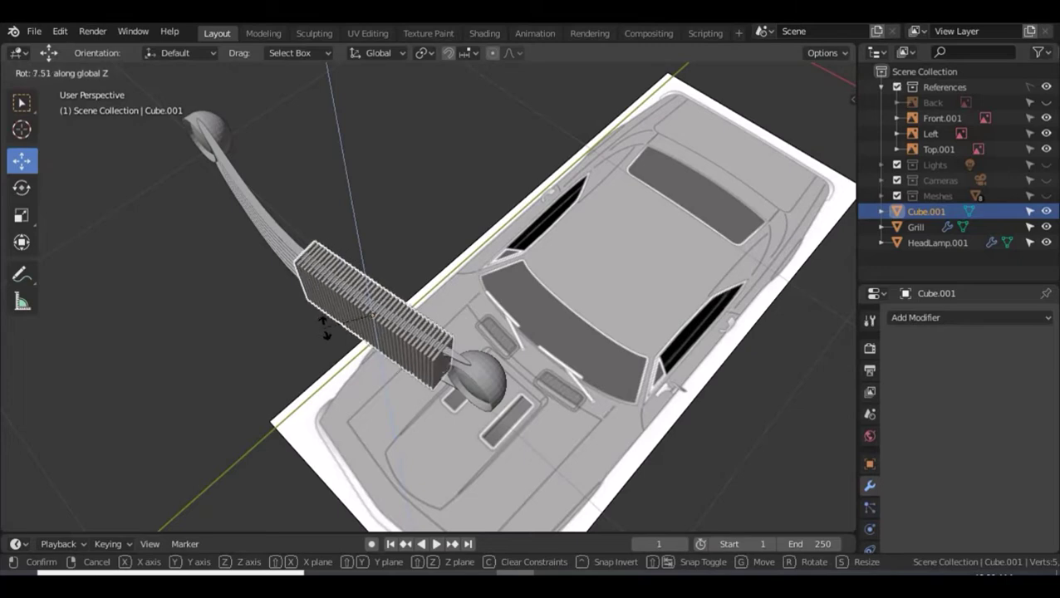
pyautogui.click(324, 332)
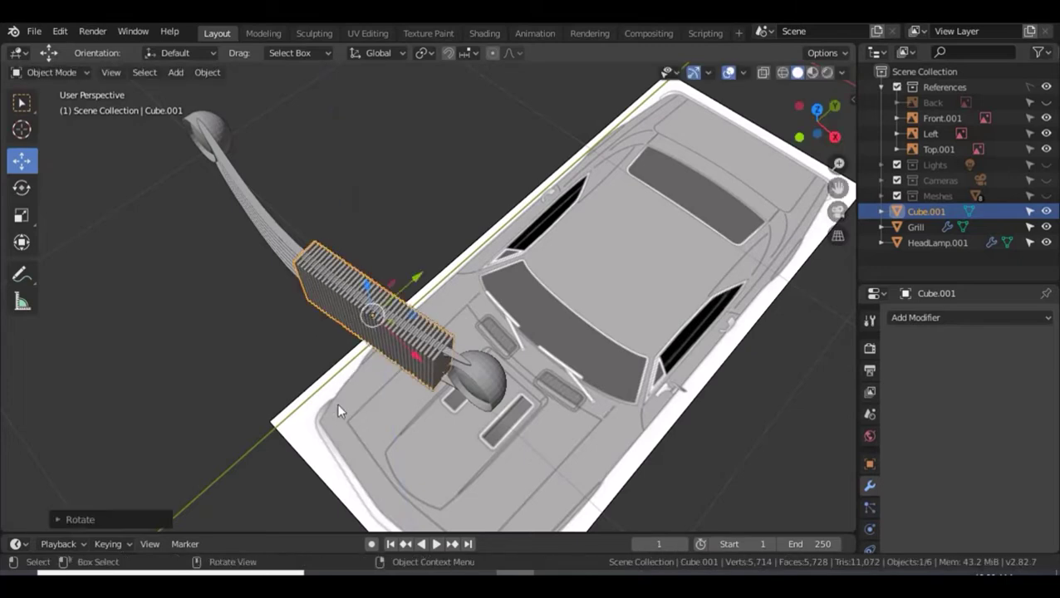
# Shift the slat block about 0.007 m along Y and rotate it about 2 degrees around global Z to follow the strips.
pyautogui.moveTo(336, 410); pyautogui.dragTo(418, 345, button='middle')
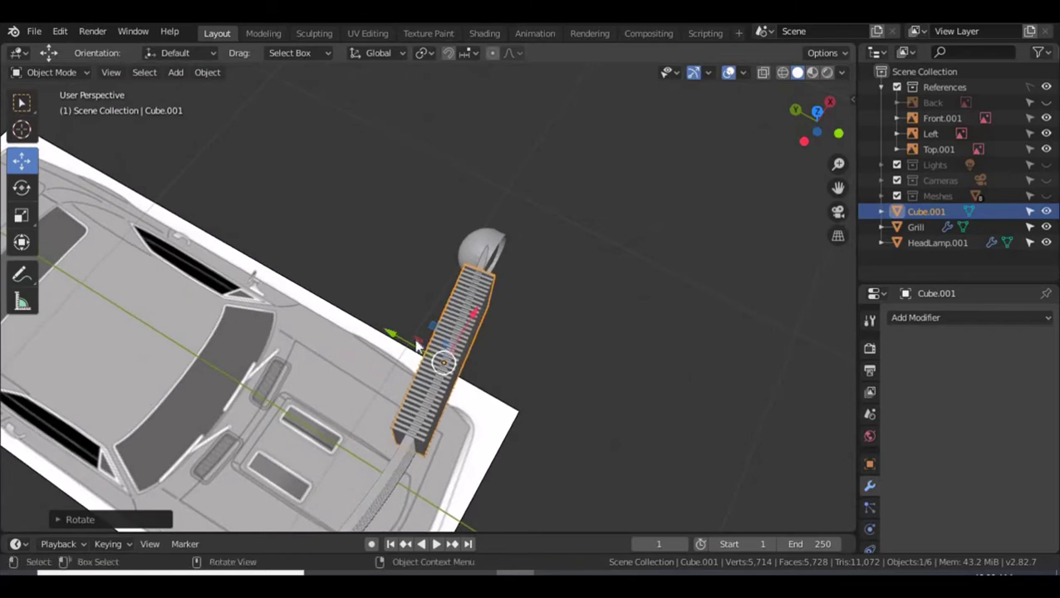
pyautogui.press('g')
pyautogui.press('y')
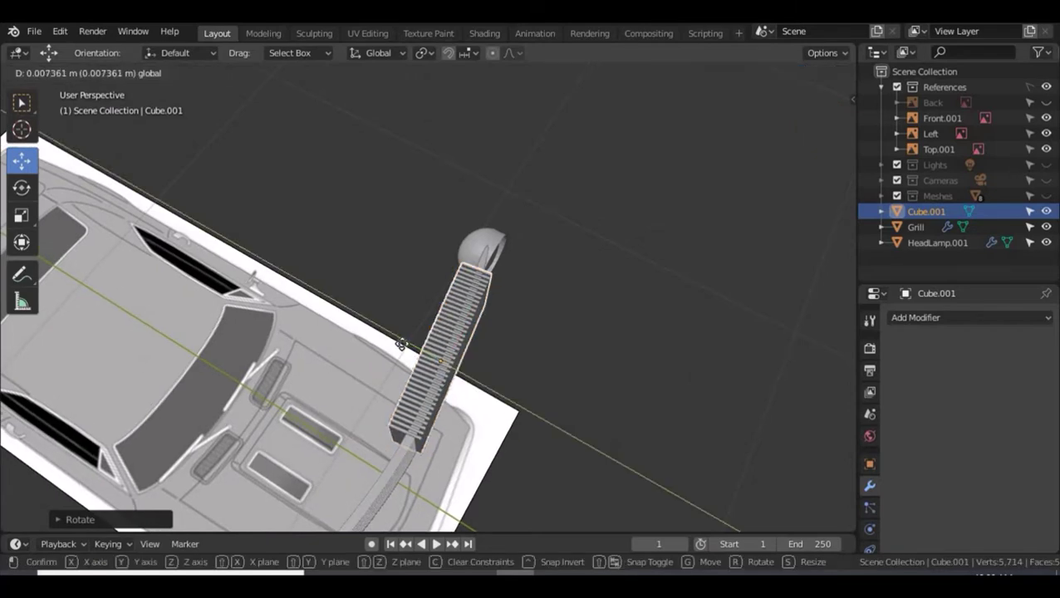
pyautogui.click(399, 344)
pyautogui.moveTo(578, 362); pyautogui.dragTo(536, 350, button='middle')
pyautogui.press('r')
pyautogui.press('z')
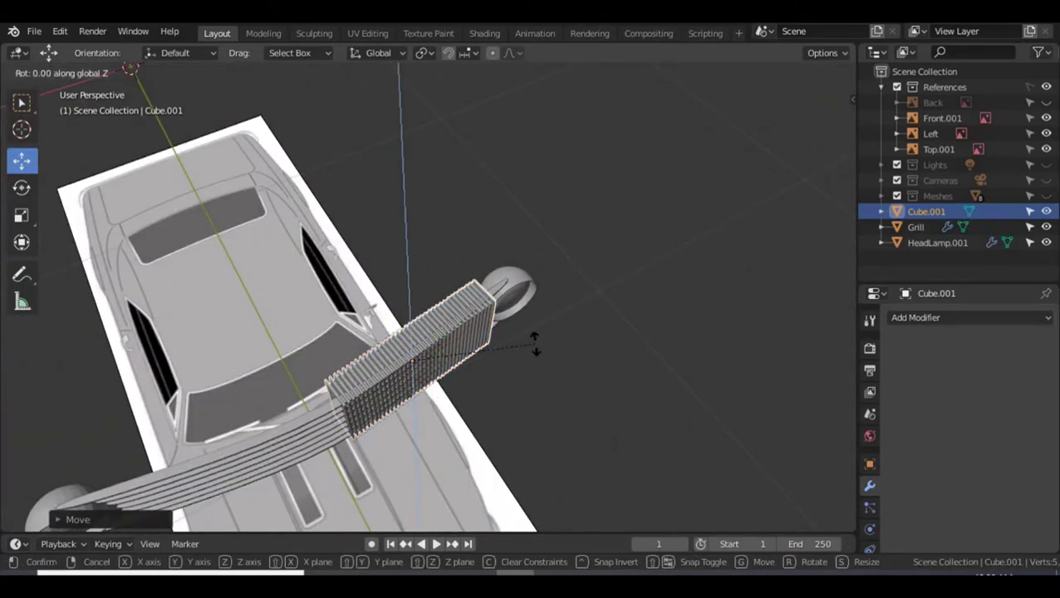
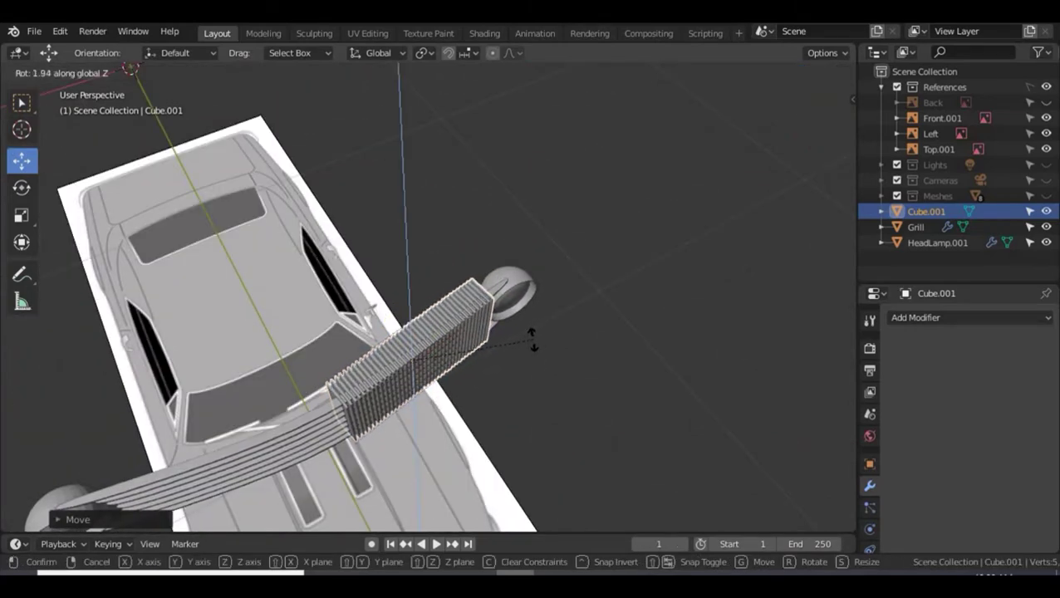
pyautogui.click(533, 342)
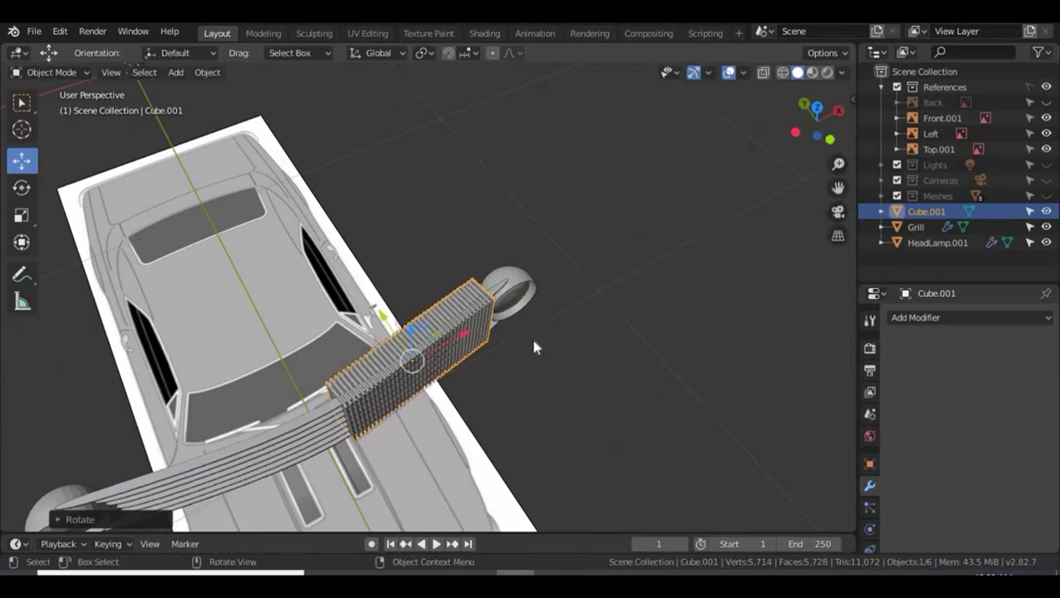
# Rename the slat object Cube.001 as Grill.001.
pyautogui.moveTo(586, 362); pyautogui.dragTo(482, 260, button='middle')
pyautogui.moveTo(582, 316); pyautogui.dragTo(555, 344, button='middle')
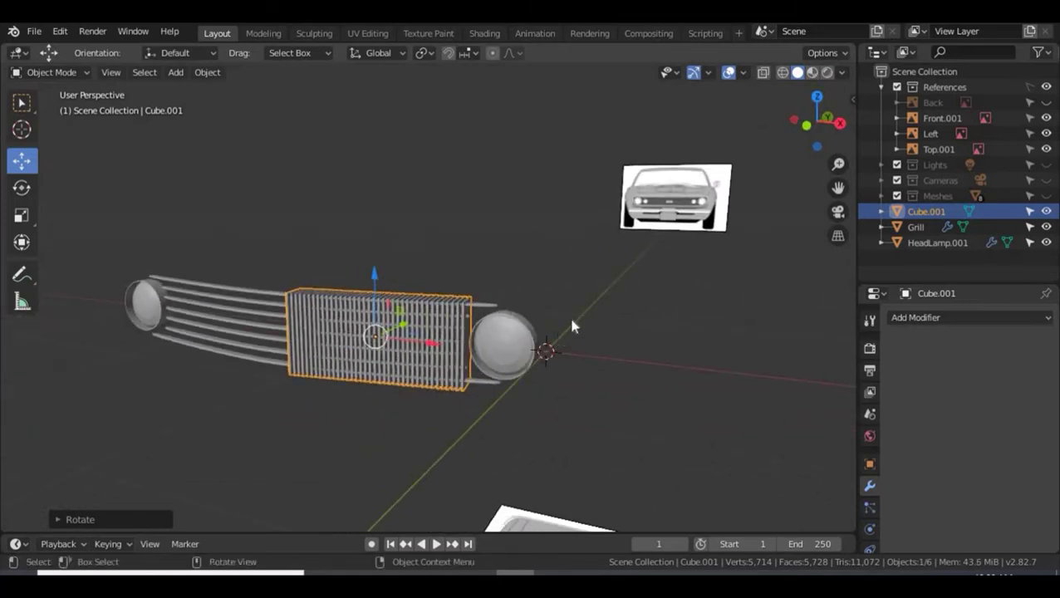
pyautogui.doubleClick(927, 211)
pyautogui.write('Grill')
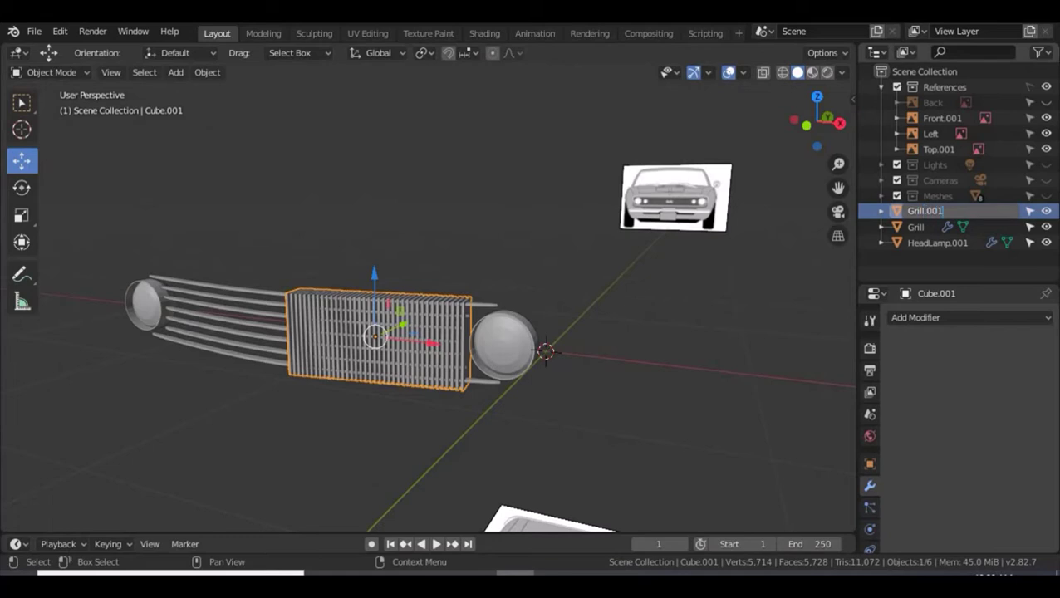
pyautogui.press('Return')
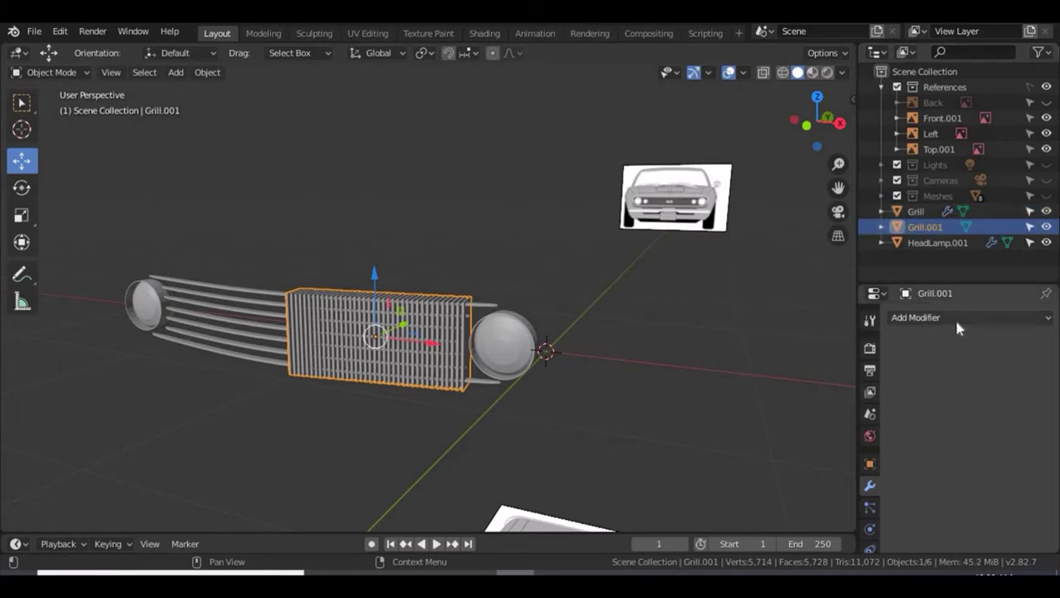
# Apply the slat block's object transform and mirror it across X with a Mirror modifier.
pyautogui.click(953, 321)
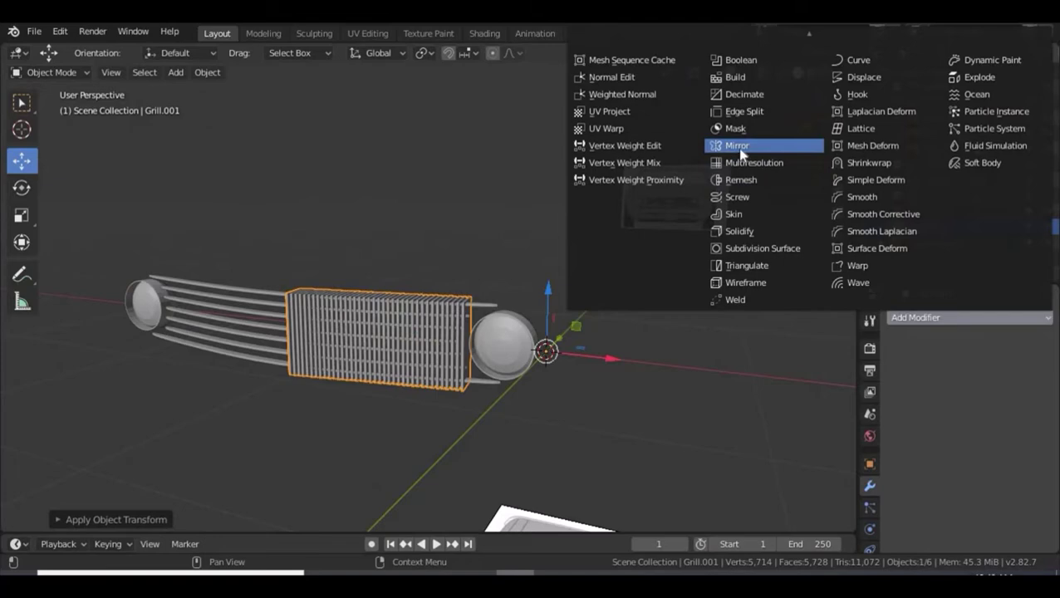
pyautogui.click(737, 146)
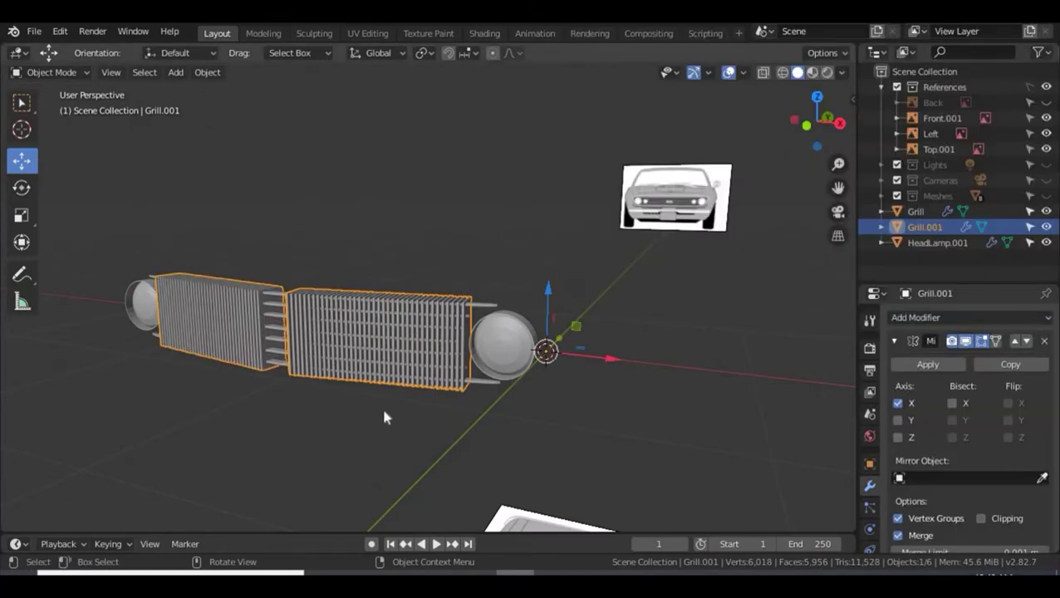
pyautogui.moveTo(383, 418); pyautogui.dragTo(734, 303, button='middle')
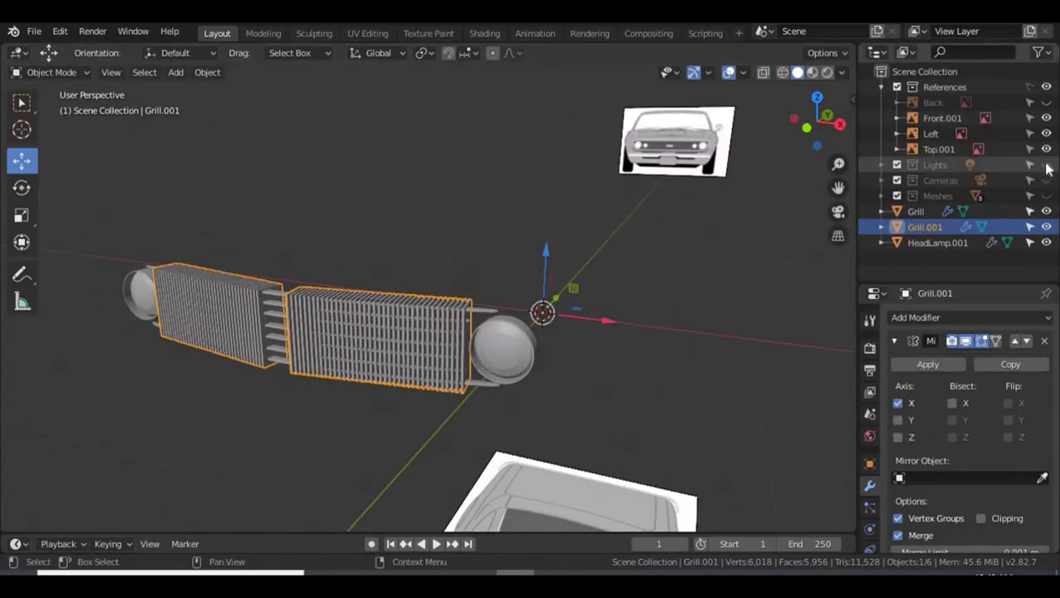
# Collapse the References collection in the scene list and unhide the Meshes collection to show the car body around the grille.
pyautogui.click(881, 86)
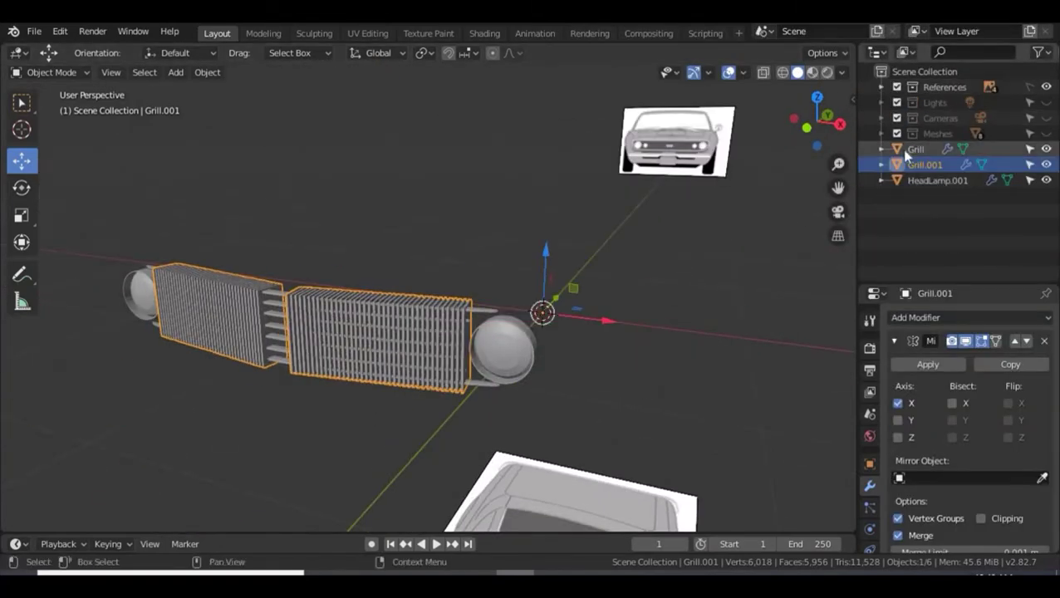
pyautogui.click(1046, 133)
pyautogui.moveTo(495, 284); pyautogui.dragTo(407, 324, button='middle')
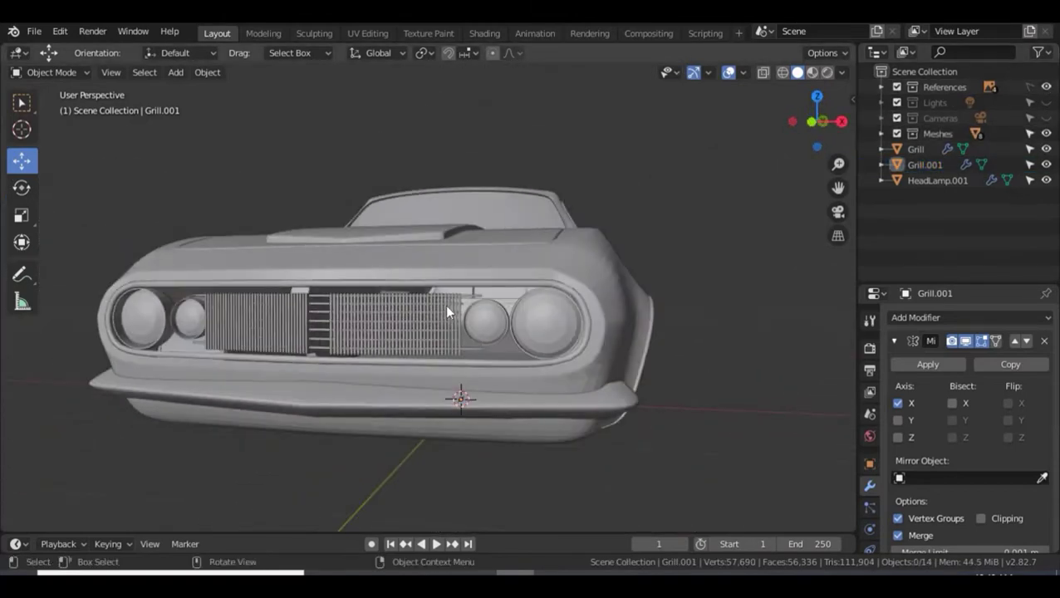
# Stretch the mirrored slats vertically to fill the height of the grille opening.
pyautogui.scroll(3, 447, 306)
pyautogui.click(289, 304)
pyautogui.click(23, 216)
pyautogui.moveTo(469, 365); pyautogui.dragTo(475, 390)
pyautogui.click(22, 161)
# In edit mode, duplicate the three innermost slats about -0.029 m along X to fill the gap at the grille's centre.
pyautogui.moveTo(314, 364); pyautogui.dragTo(321, 371, button='middle')
pyautogui.keyDown('shift'); pyautogui.moveTo(388, 401); pyautogui.dragTo(467, 375, button='middle'); pyautogui.keyUp('shift')
pyautogui.scroll(1, 467, 375)
pyautogui.press('Tab')
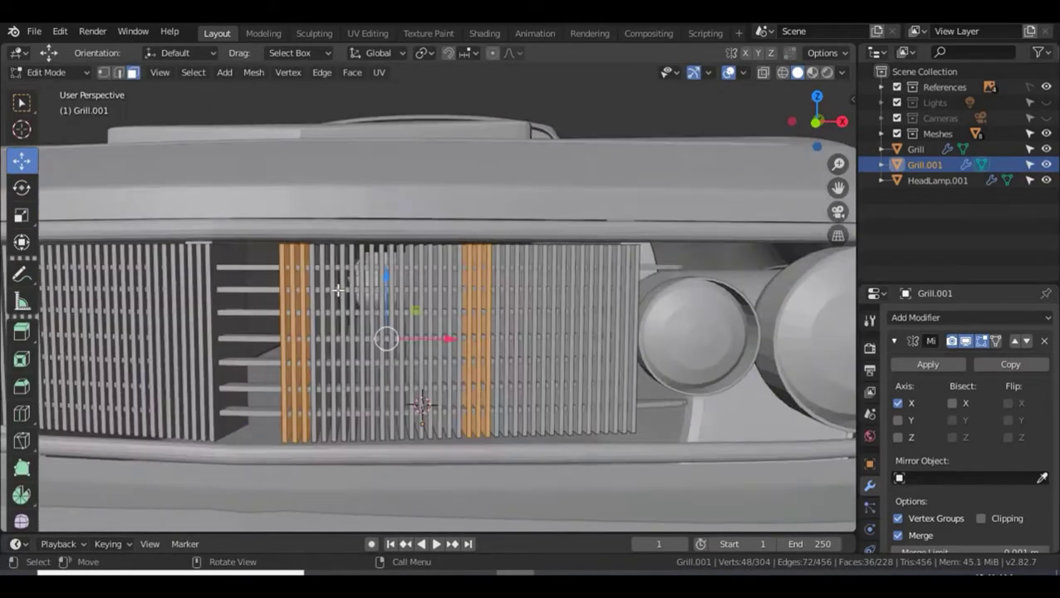
pyautogui.scroll(1, 338, 290)
pyautogui.click(279, 244)
pyautogui.press('l')
pyautogui.press('l')
pyautogui.press('l')
pyautogui.hotkey('shift', 'd')
pyautogui.press('x')
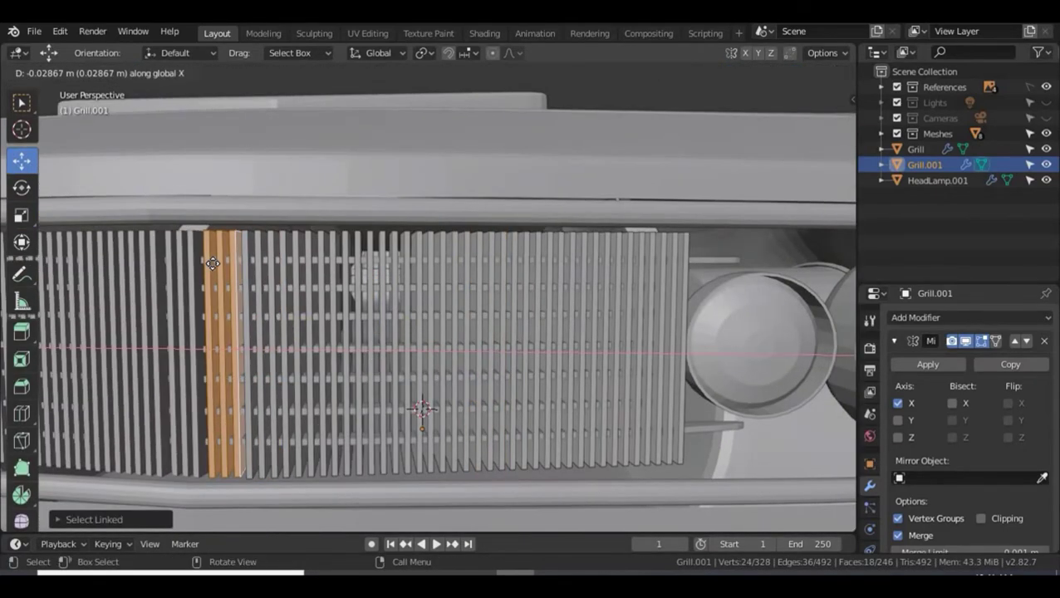
pyautogui.click(212, 264)
# Move the Grill, Grill.001 and HeadLamp.001 objects into the Meshes collection.
pyautogui.scroll(-5, 539, 274)
pyautogui.moveTo(700, 232); pyautogui.dragTo(498, 254, button='middle')
pyautogui.scroll(-3, 498, 254)
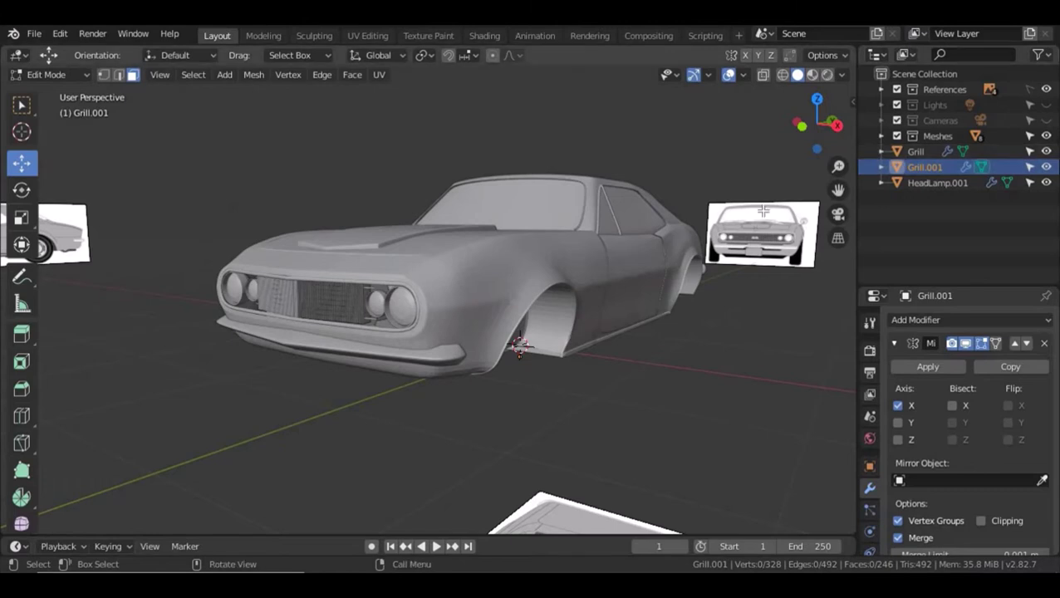
pyautogui.click(916, 152)
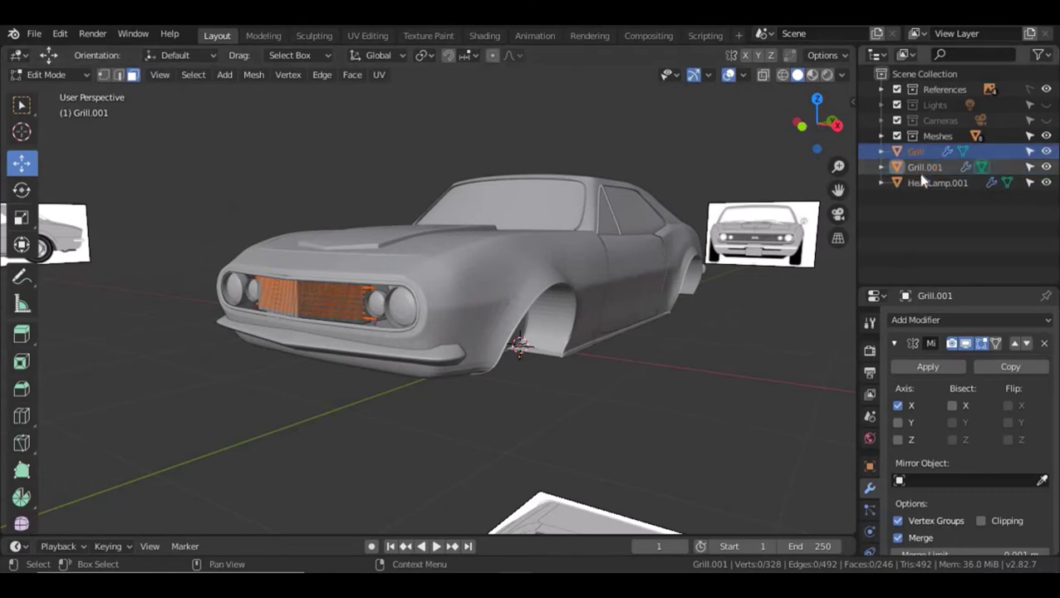
pyautogui.keyDown('shift'); pyautogui.click(920, 185); pyautogui.keyUp('shift')
pyautogui.moveTo(919, 185); pyautogui.dragTo(930, 141)
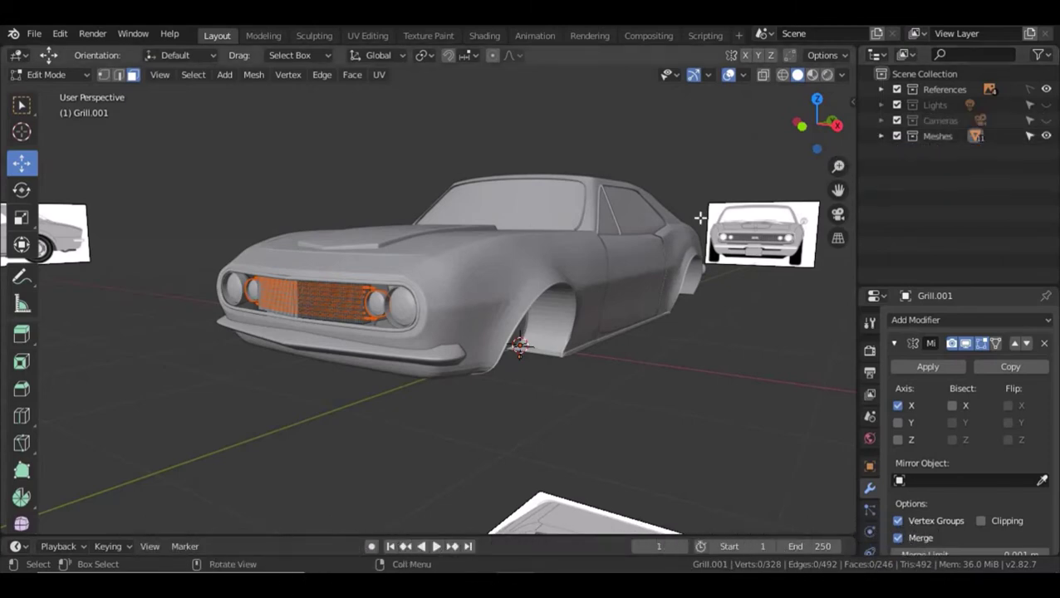
# Hide the Meshes collection, show the side reference in the right orthographic view, and return to object mode.
pyautogui.press('KP_3')
pyautogui.click(1046, 135)
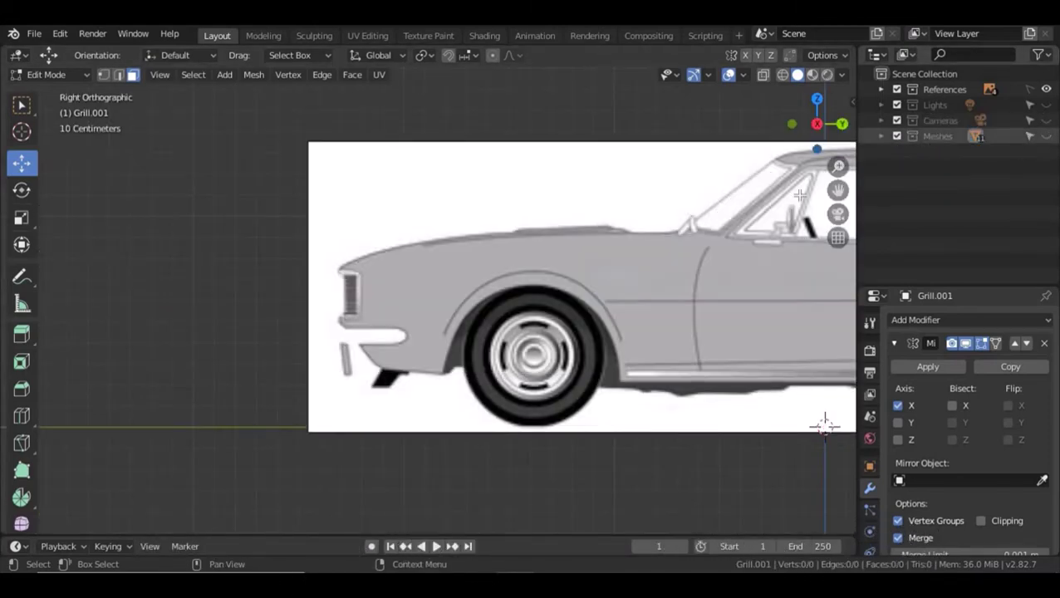
pyautogui.keyDown('shift'); pyautogui.moveTo(631, 218); pyautogui.dragTo(471, 188, button='middle'); pyautogui.keyUp('shift')
pyautogui.scroll(2, 369, 171)
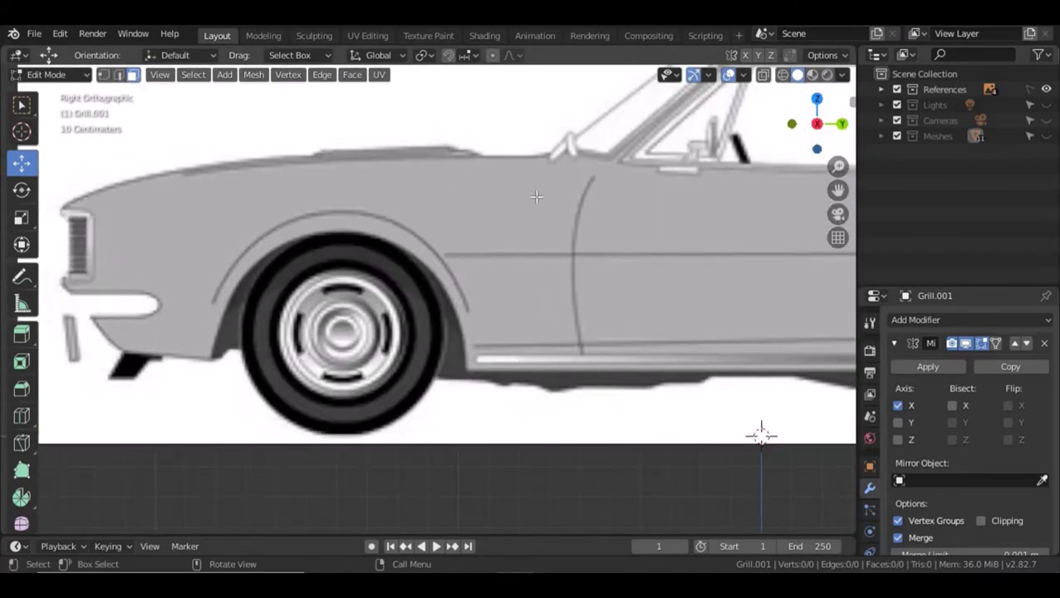
pyautogui.scroll(-3, 536, 196)
pyautogui.keyDown('shift'); pyautogui.moveTo(616, 208); pyautogui.dragTo(485, 208, button='middle'); pyautogui.keyUp('shift')
pyautogui.scroll(1, 487, 206)
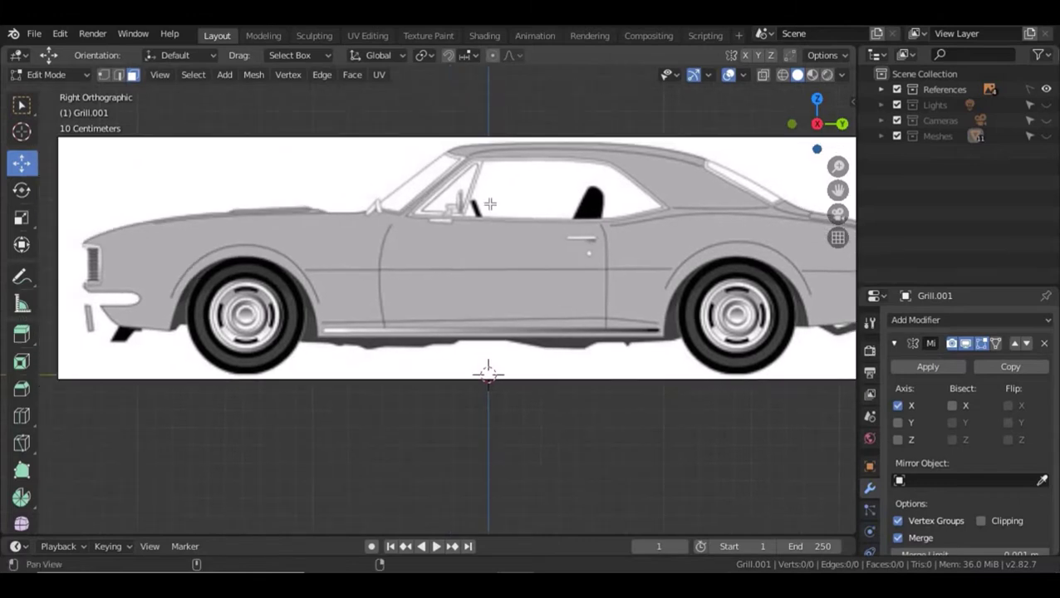
pyautogui.scroll(-1, 491, 204)
pyautogui.press('Tab')
pyautogui.scroll(-2, 372, 219)
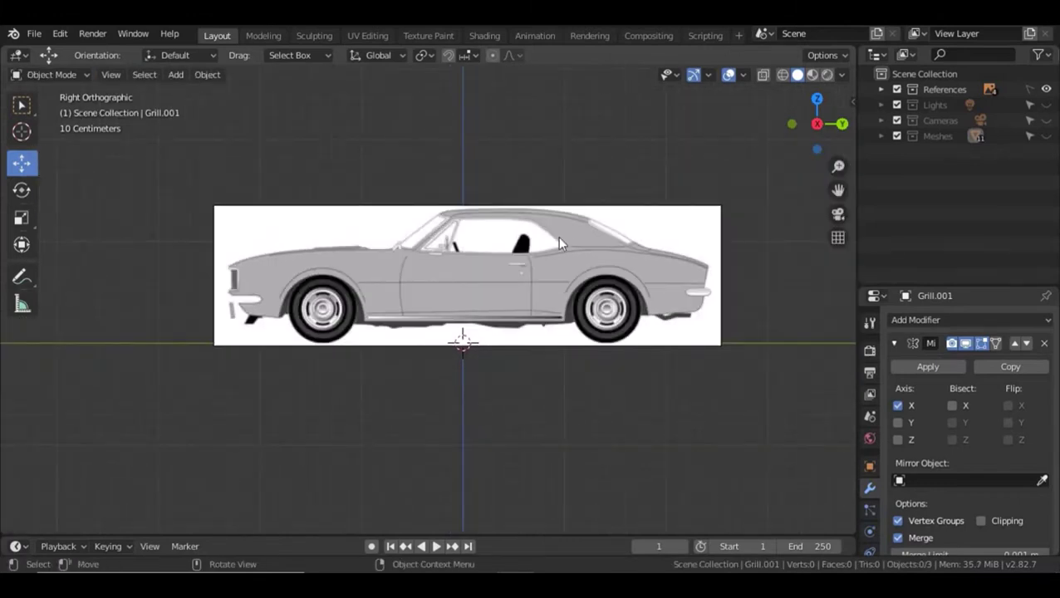
# Add a cylinder mesh and rotate it 90 degrees around global Y so its round face points sideways.
pyautogui.hotkey('shift', 'a')
pyautogui.moveTo(558, 239)
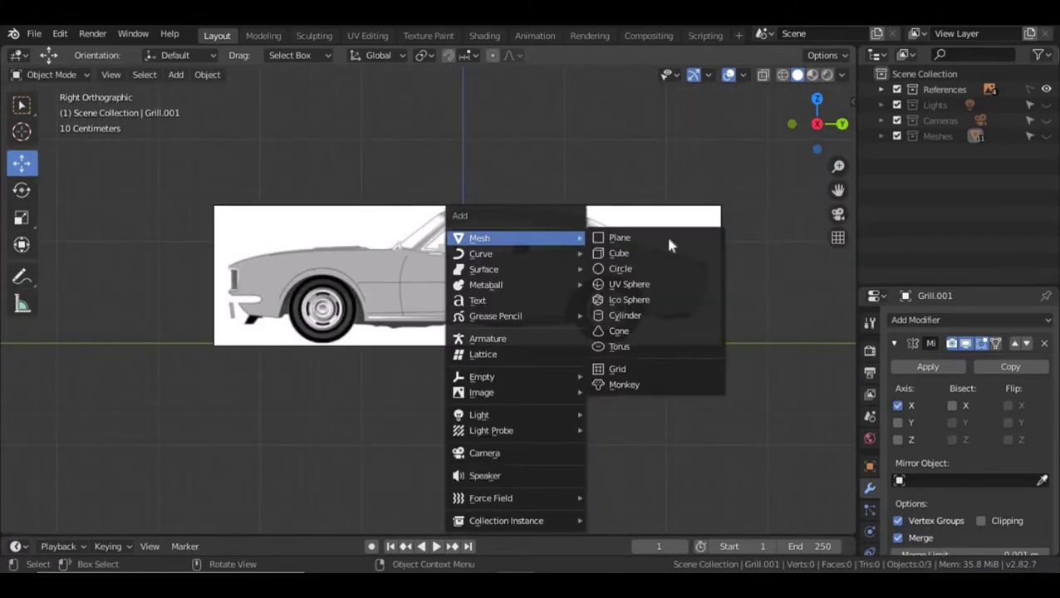
pyautogui.click(648, 318)
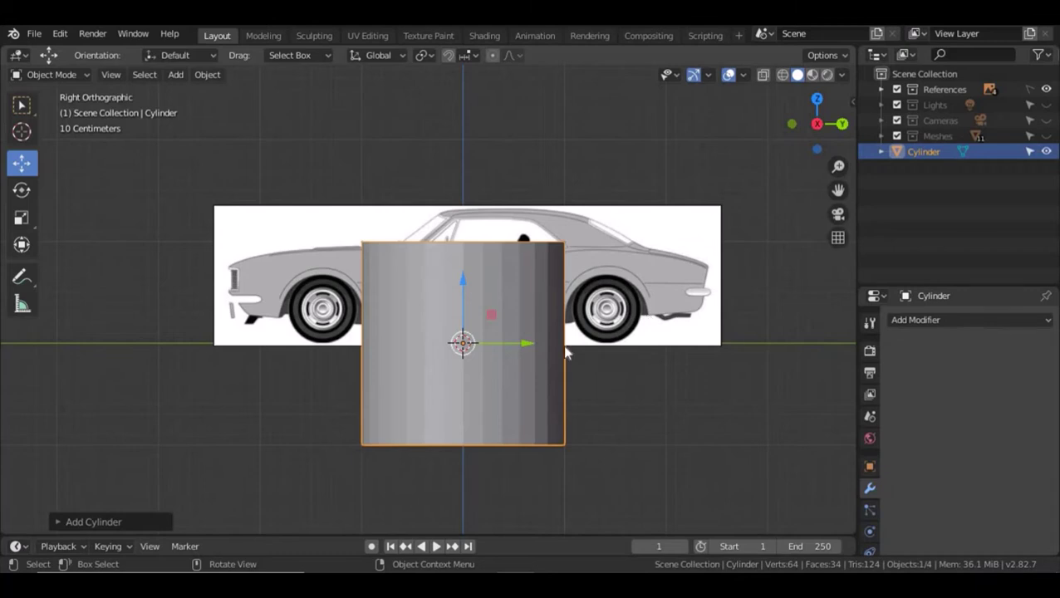
pyautogui.press('r')
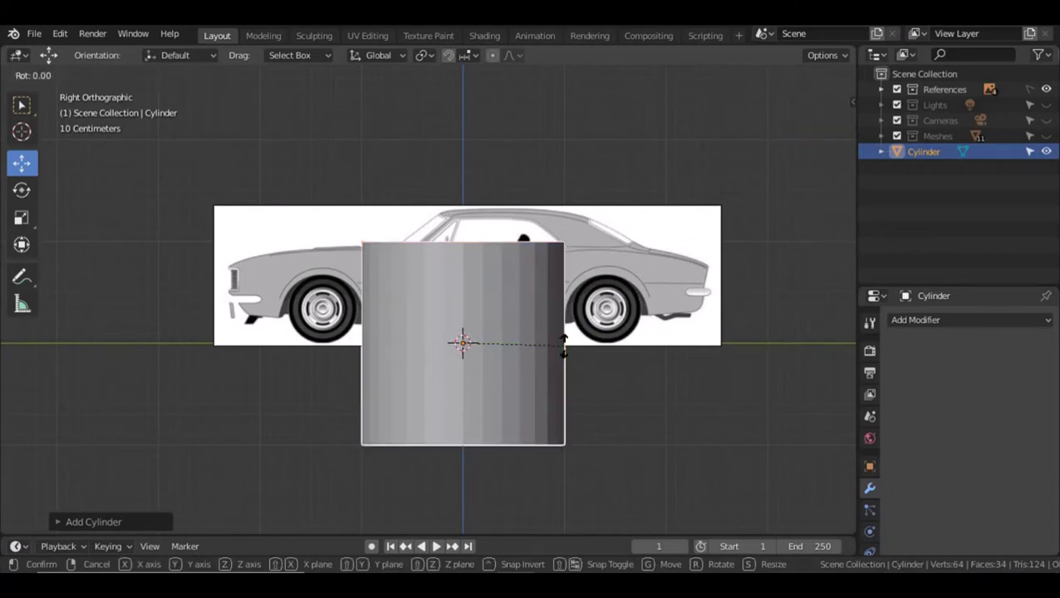
pyautogui.write('y')
pyautogui.write('90')
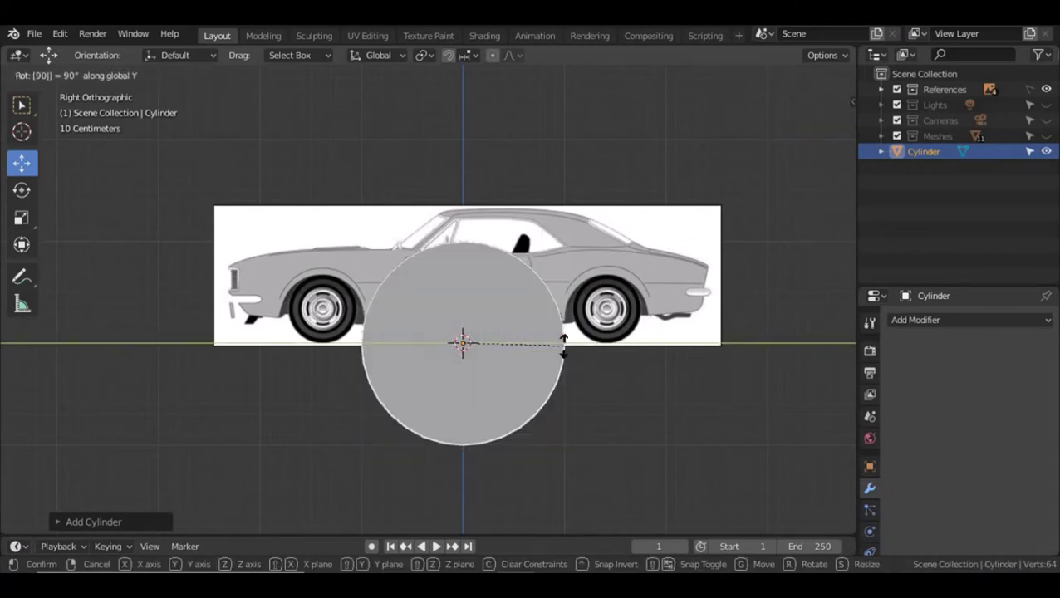
pyautogui.press('Return')
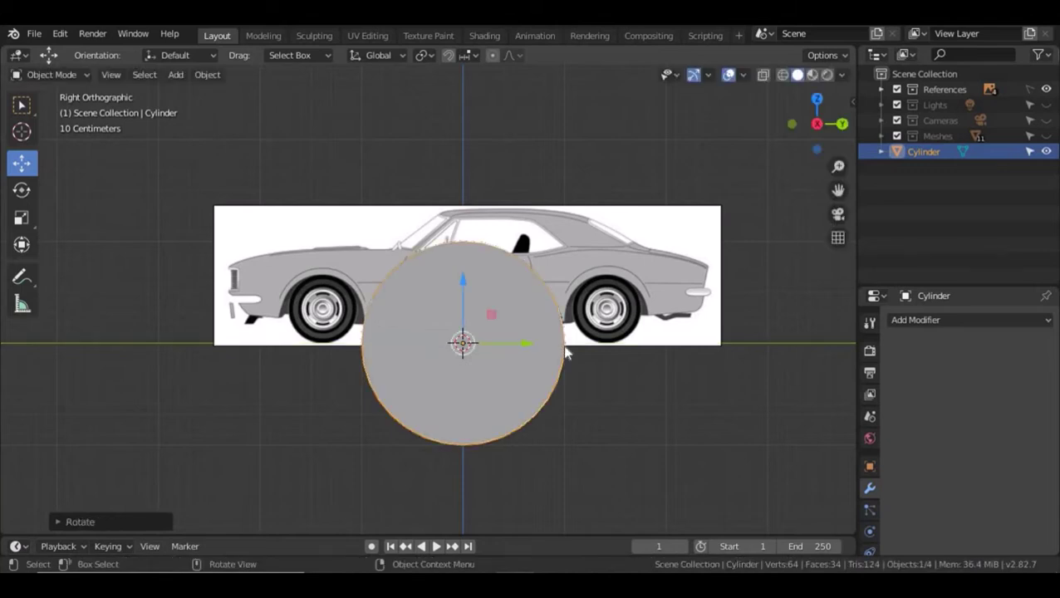
# Scale the cylinder down uniformly and move it about -1.34 m along Y and 0.33 m along Z onto the front wheel.
pyautogui.press('s')
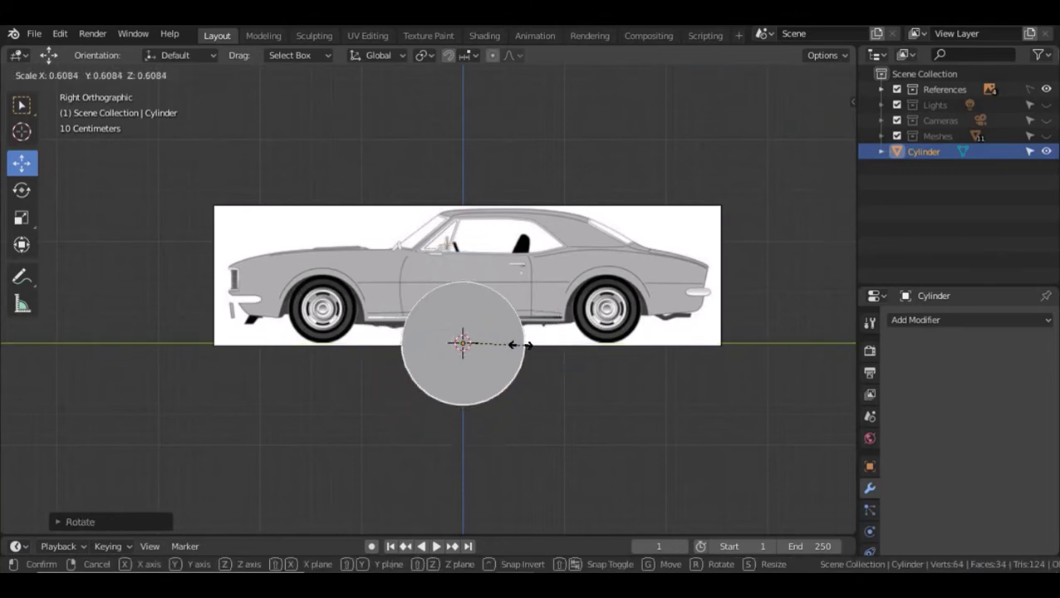
pyautogui.click(512, 349)
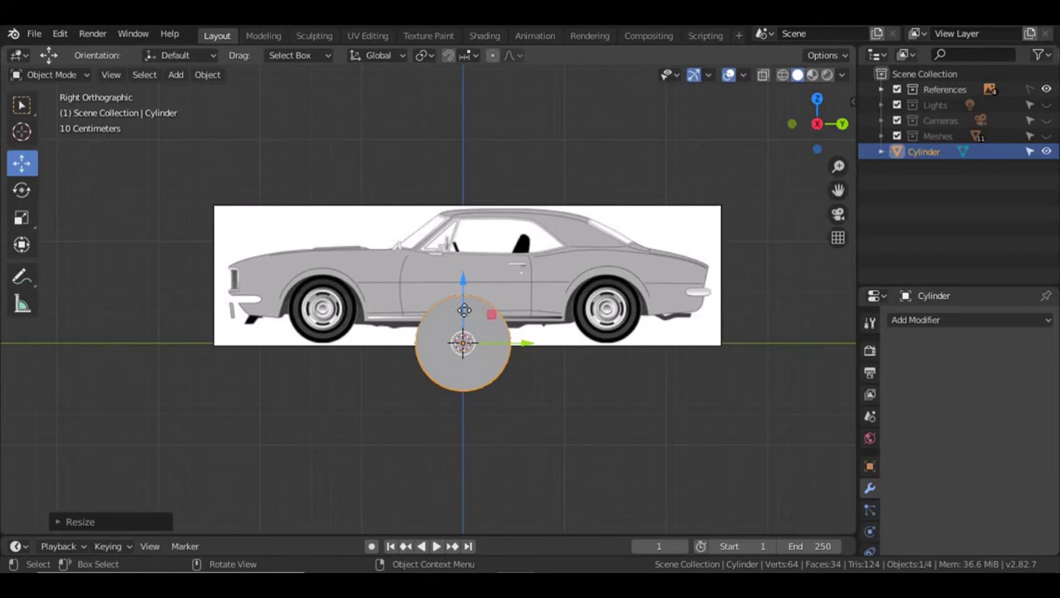
pyautogui.press('g')
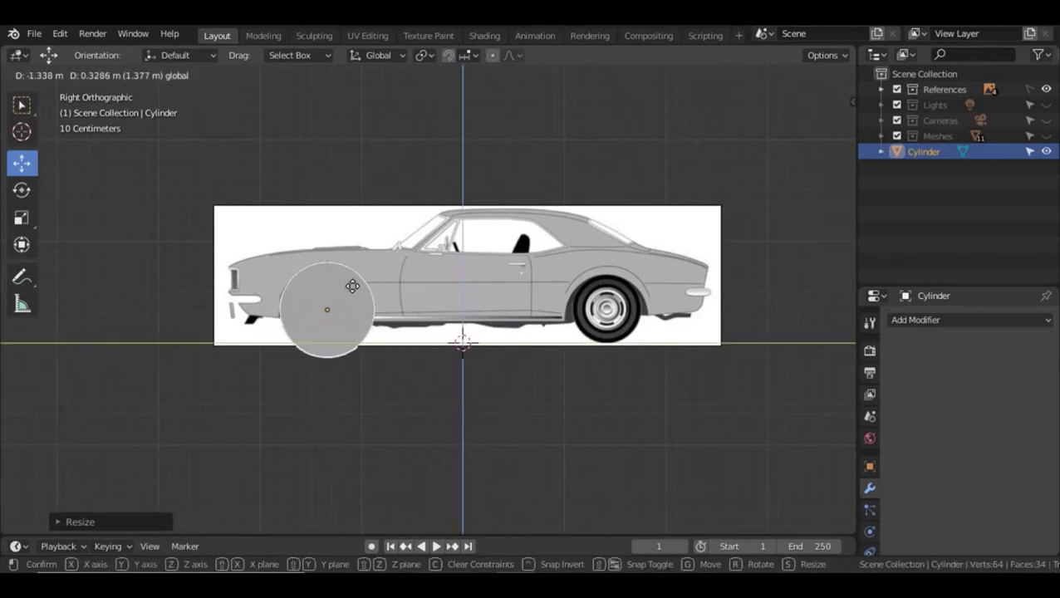
pyautogui.click(353, 285)
# In wireframe display, centre the cylinder on the front wheel and scale it uniformly by about 0.67 to match the tyre's outline.
pyautogui.hotkey('shift', 'z')
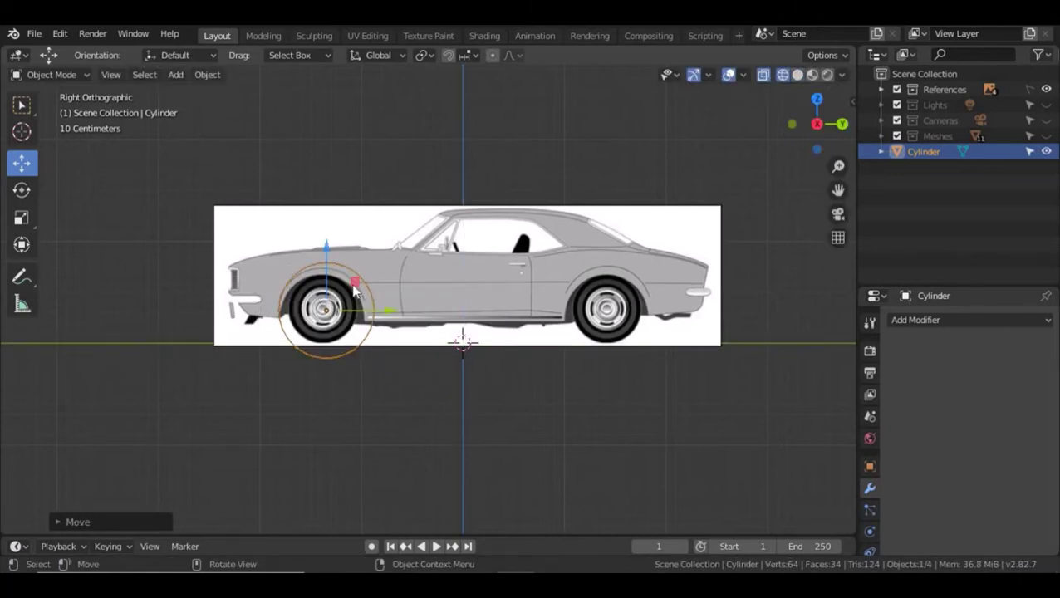
pyautogui.moveTo(353, 285); pyautogui.dragTo(348, 287)
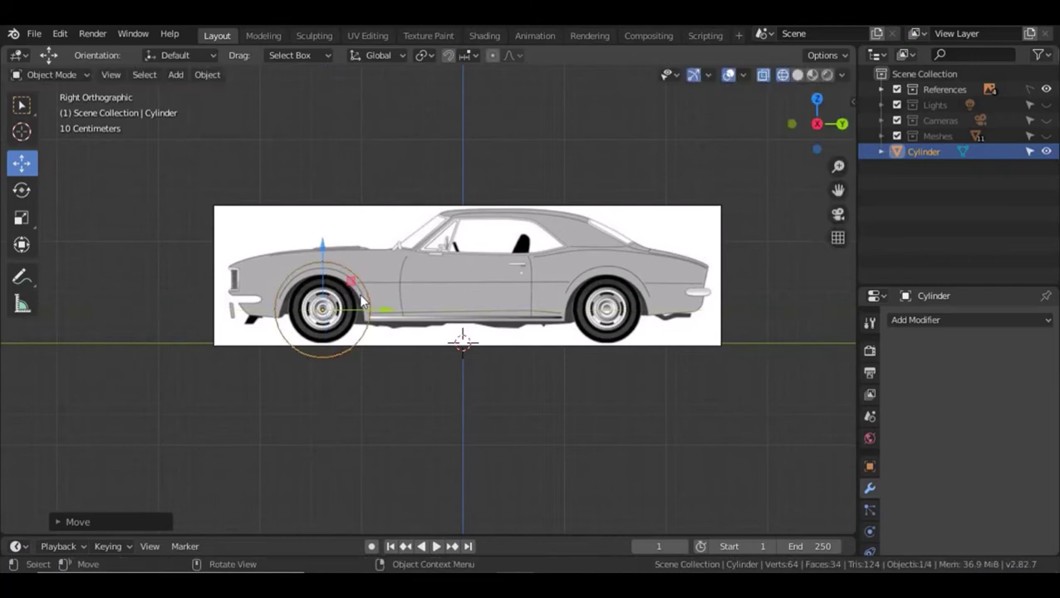
pyautogui.press('s')
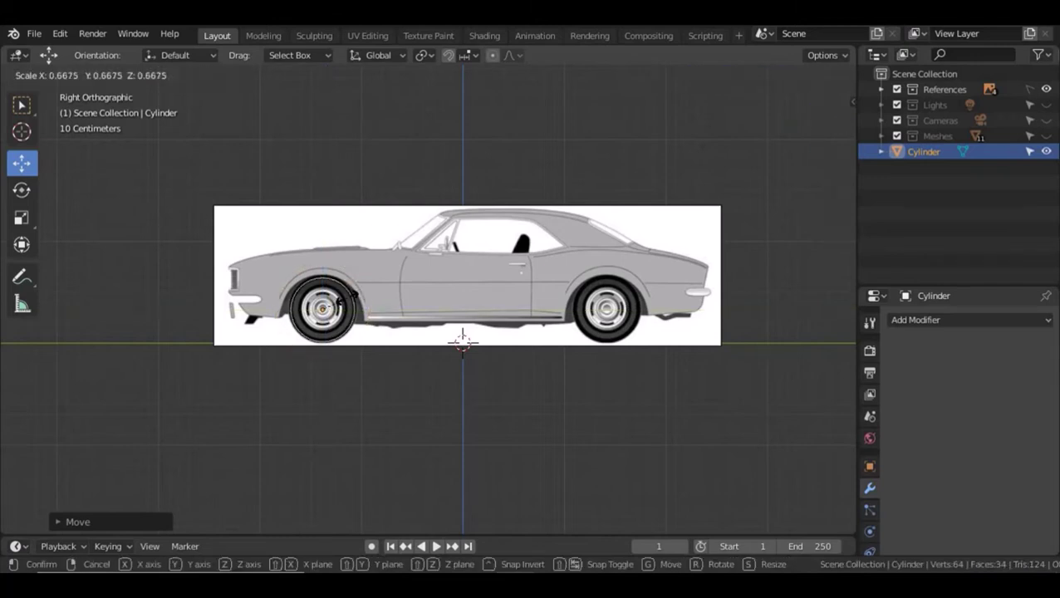
pyautogui.click(348, 299)
pyautogui.scroll(5, 348, 300)
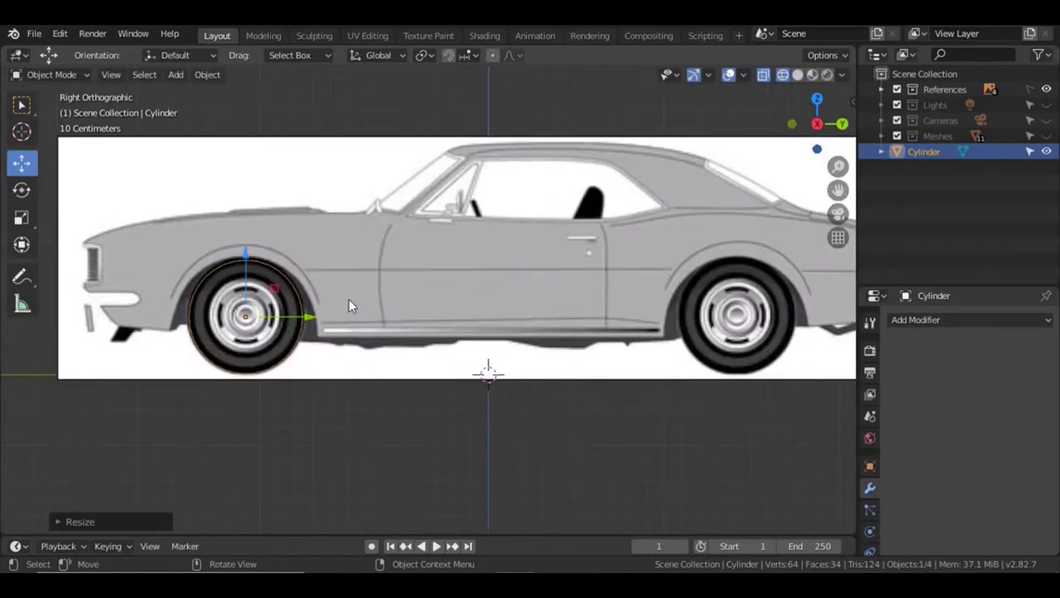
pyautogui.scroll(1, 348, 299)
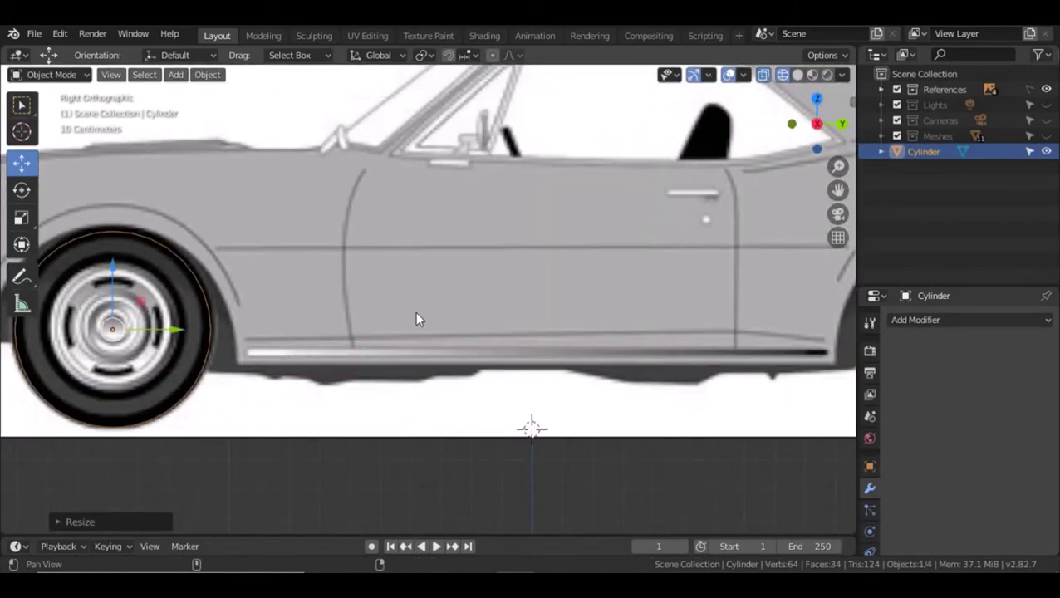
# Scale the cylinder up slightly and nudge it so its outline matches the front tyre in the side reference.
pyautogui.keyDown('shift'); pyautogui.moveTo(415, 312); pyautogui.dragTo(576, 291, button='middle'); pyautogui.keyUp('shift')
pyautogui.scroll(2, 566, 317)
pyautogui.press('s')
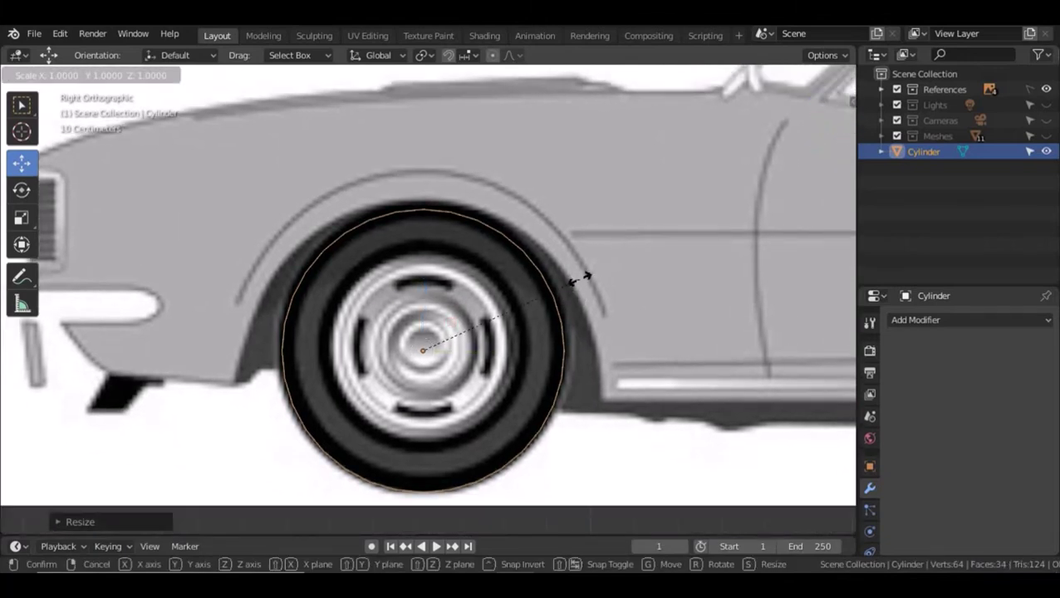
pyautogui.click(586, 282)
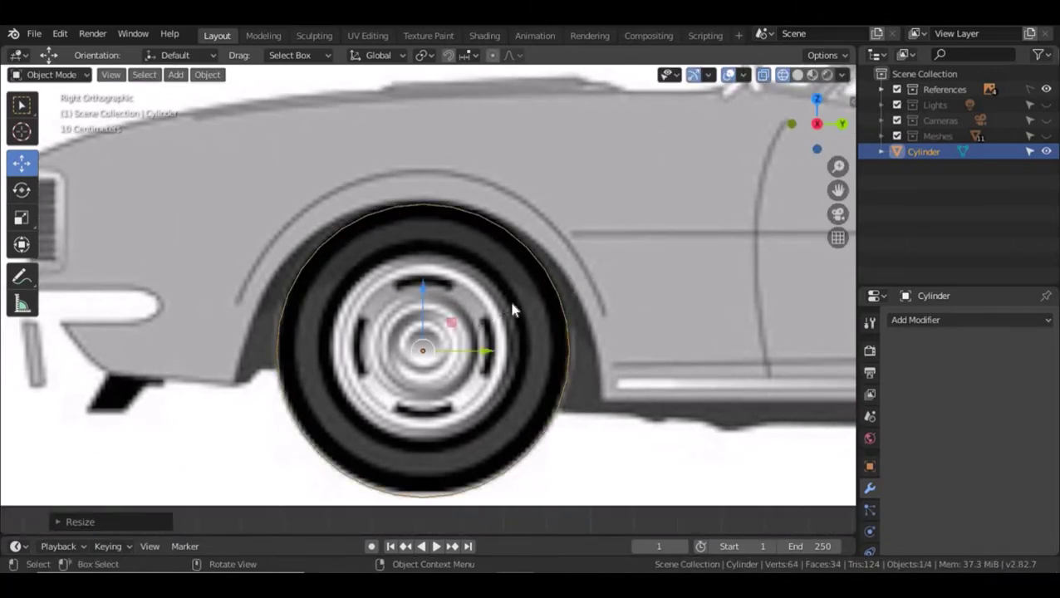
pyautogui.moveTo(455, 331); pyautogui.dragTo(458, 320)
# In the front orthographic view, move the cylinder along X onto the front tyre and scale it by about 0.38 along X.
pyautogui.press('KP_1')
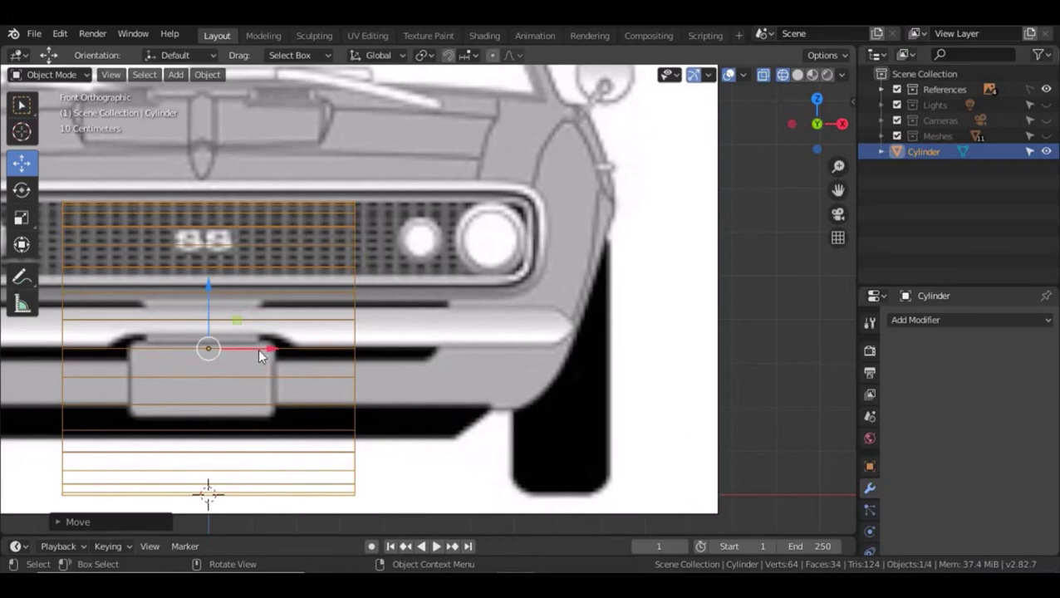
pyautogui.moveTo(257, 349); pyautogui.dragTo(625, 350)
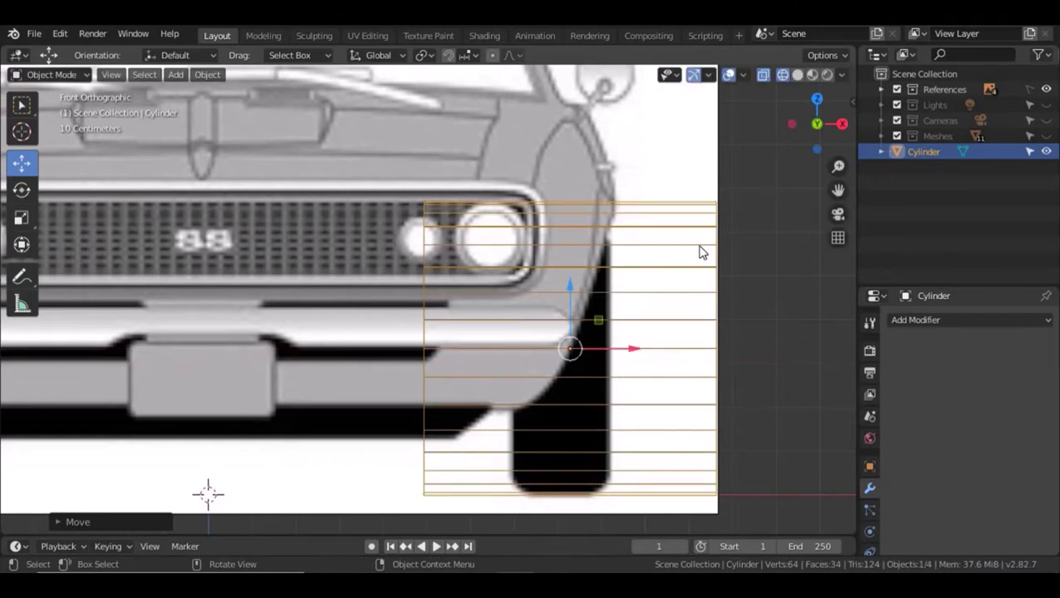
pyautogui.press('s')
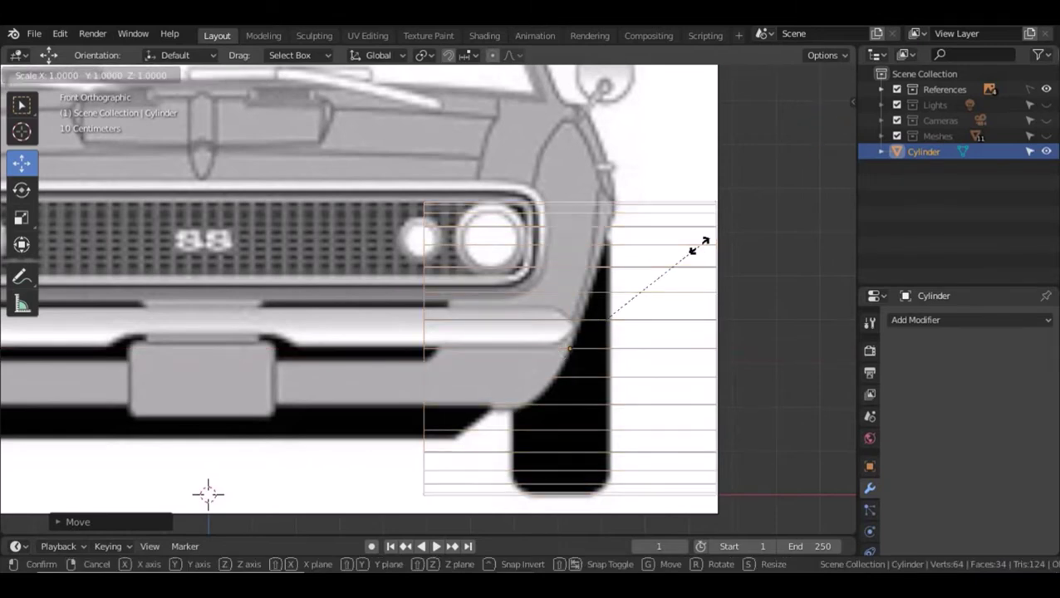
pyautogui.press('x')
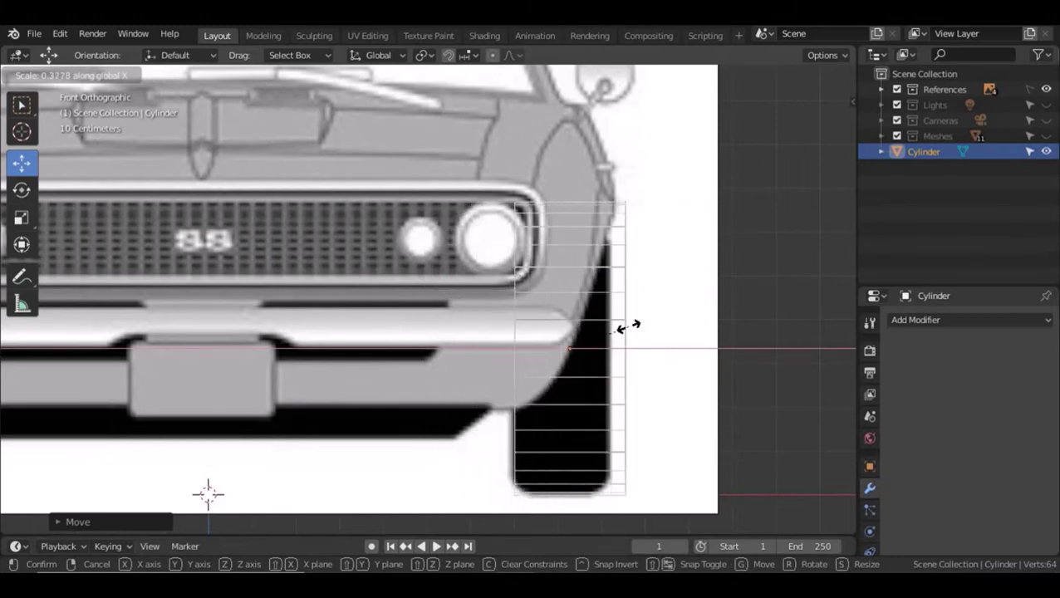
pyautogui.click(628, 328)
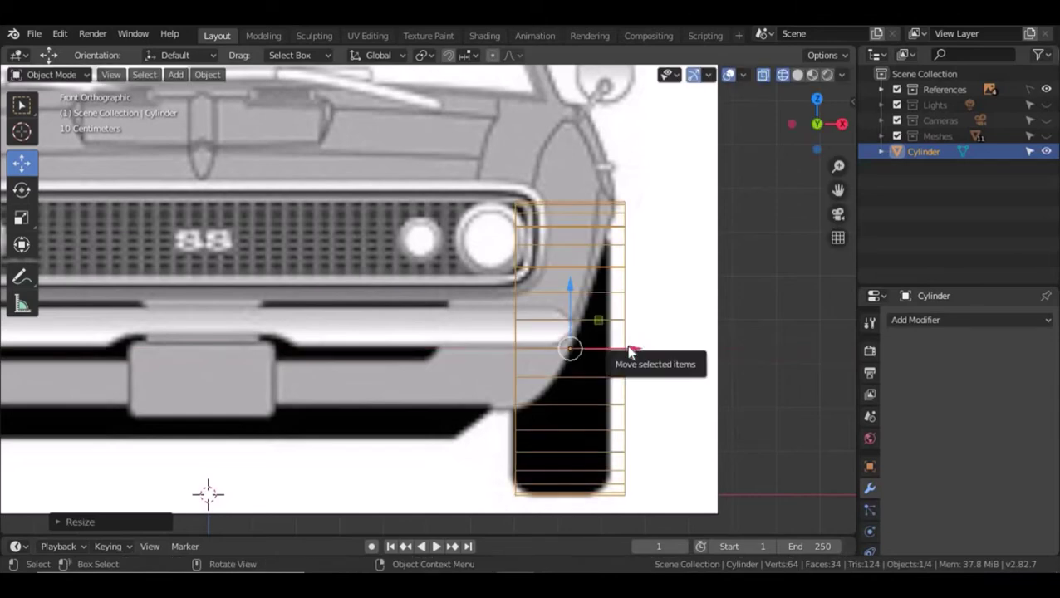
# Narrow the cylinder a little more along X, shift it to line up with the tyre's edges, and restore solid display.
pyautogui.press('s')
pyautogui.press('x')
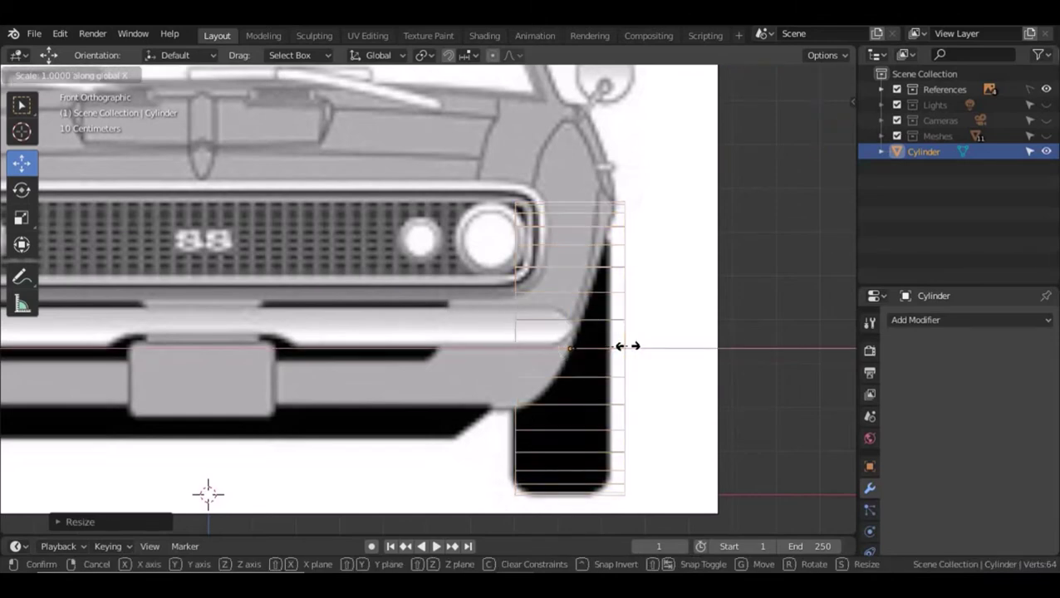
pyautogui.click(616, 349)
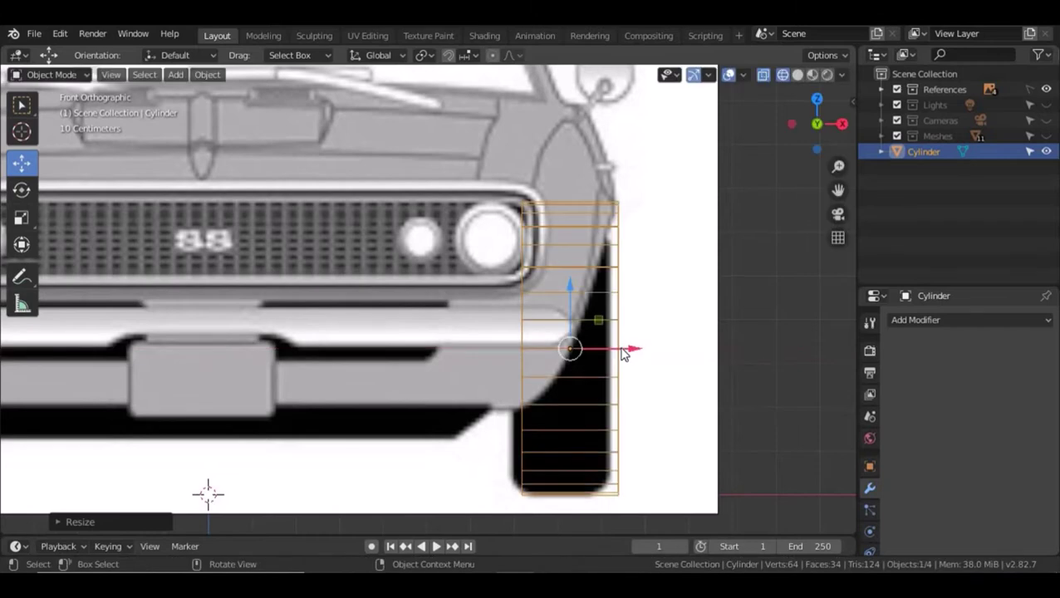
pyautogui.moveTo(615, 349); pyautogui.dragTo(606, 349)
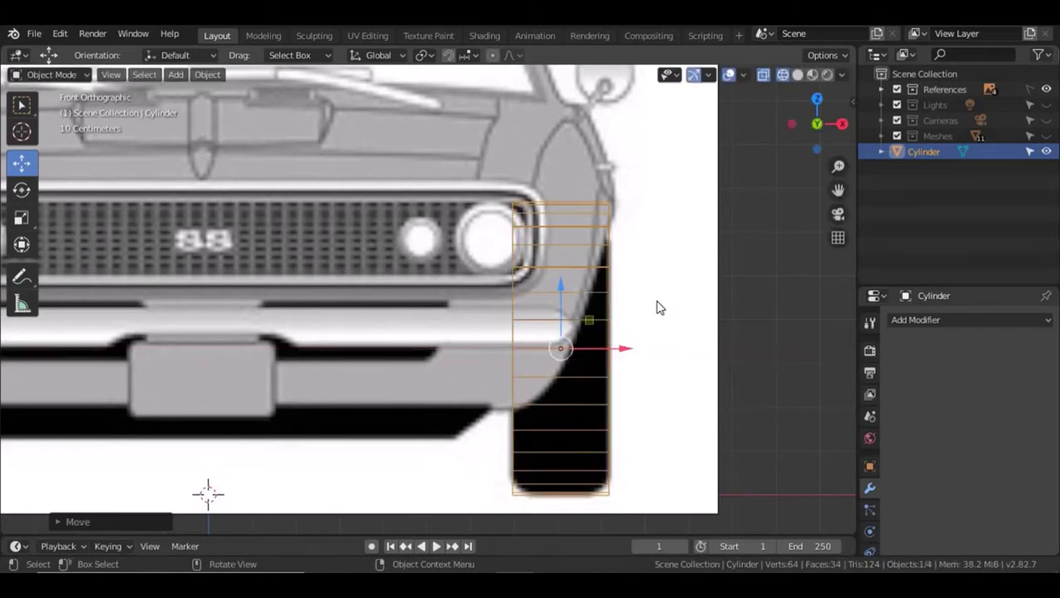
pyautogui.hotkey('shift', 'z')
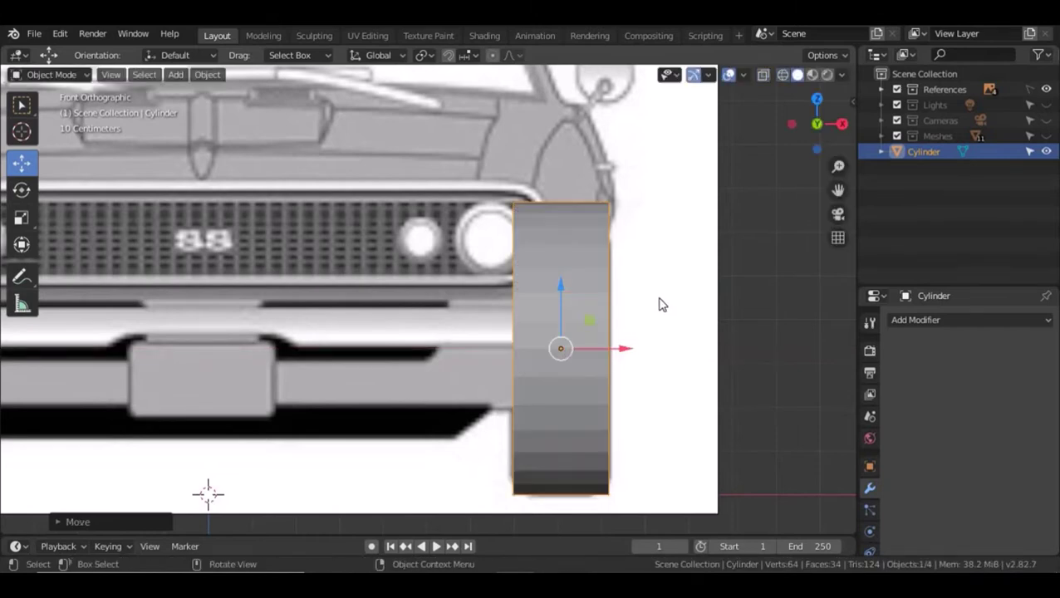
# In edit mode, delete both round cap faces of the cylinder to leave an open ring.
pyautogui.scroll(-2, 662, 305)
pyautogui.moveTo(644, 267); pyautogui.dragTo(536, 284, button='middle')
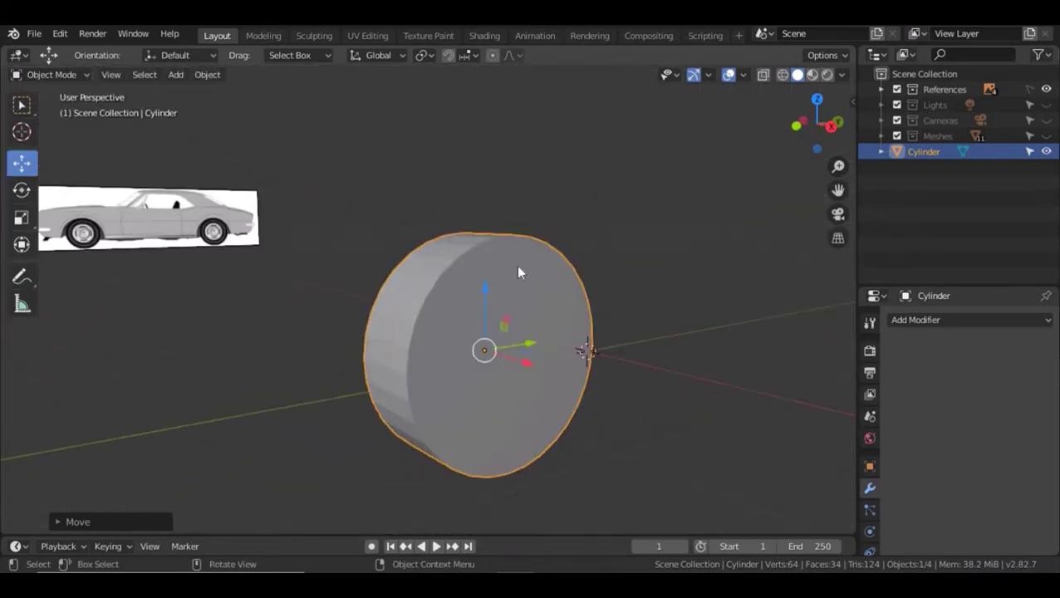
pyautogui.press('Tab')
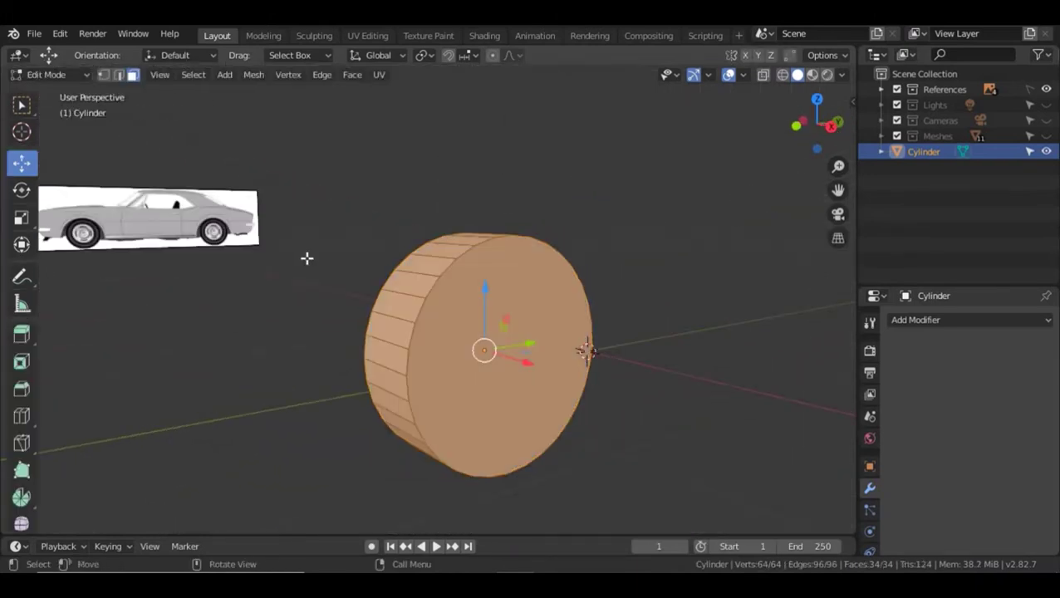
pyautogui.click(532, 305)
pyautogui.press('x')
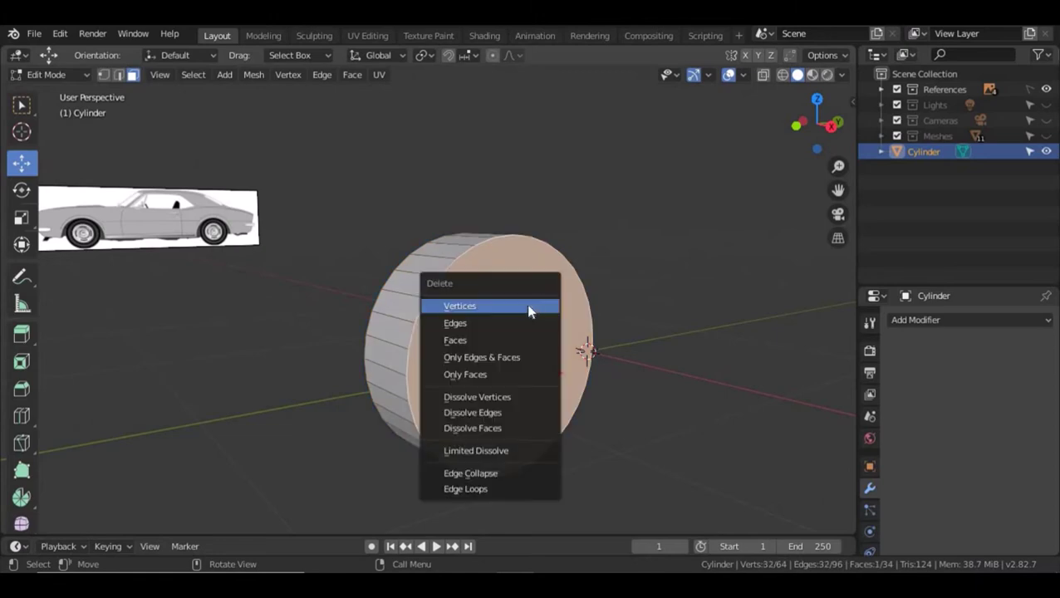
pyautogui.click(490, 341)
pyautogui.click(504, 312)
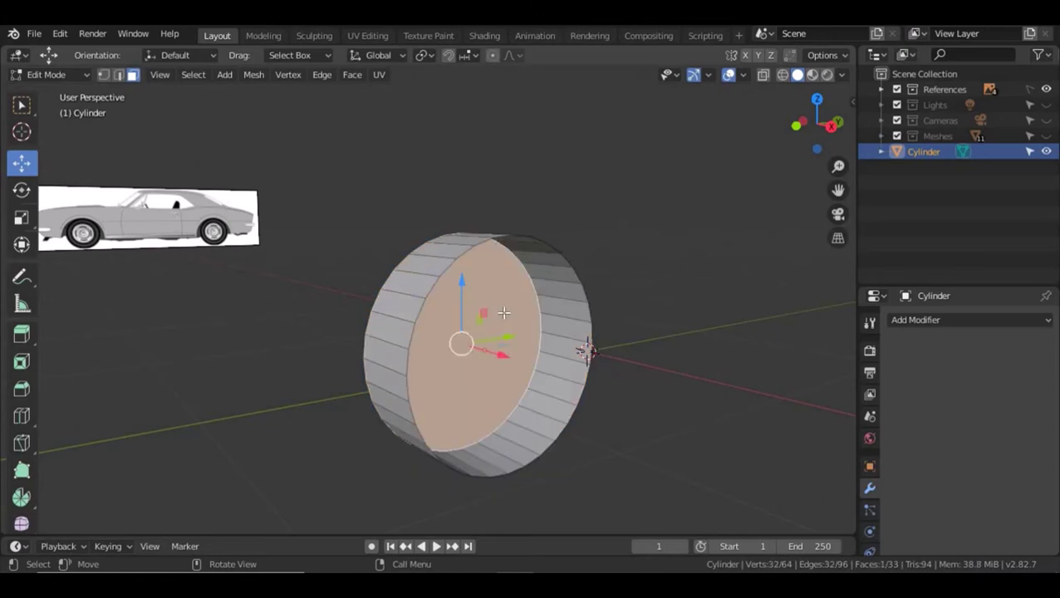
pyautogui.press('x')
pyautogui.click(504, 312)
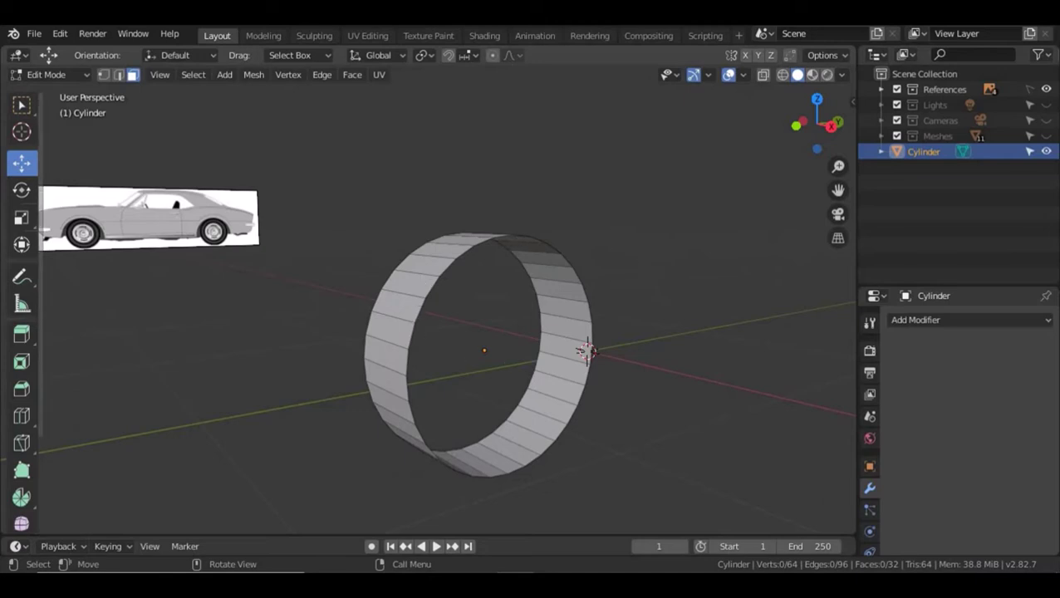
# Select the edge loop on the ring's outer side and extrude it a short distance outward along global X.
pyautogui.press('KP_3')
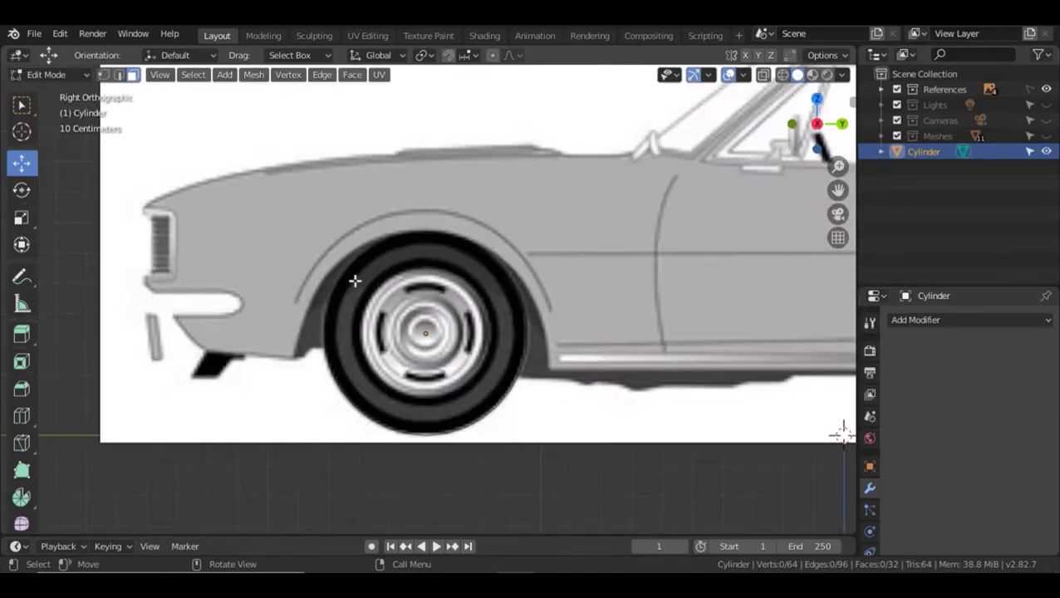
pyautogui.moveTo(344, 319)
pyautogui.mouseDown(button='middle')
pyautogui.moveTo(319, 324)
pyautogui.moveTo(350, 317)
pyautogui.mouseUp(button='middle')
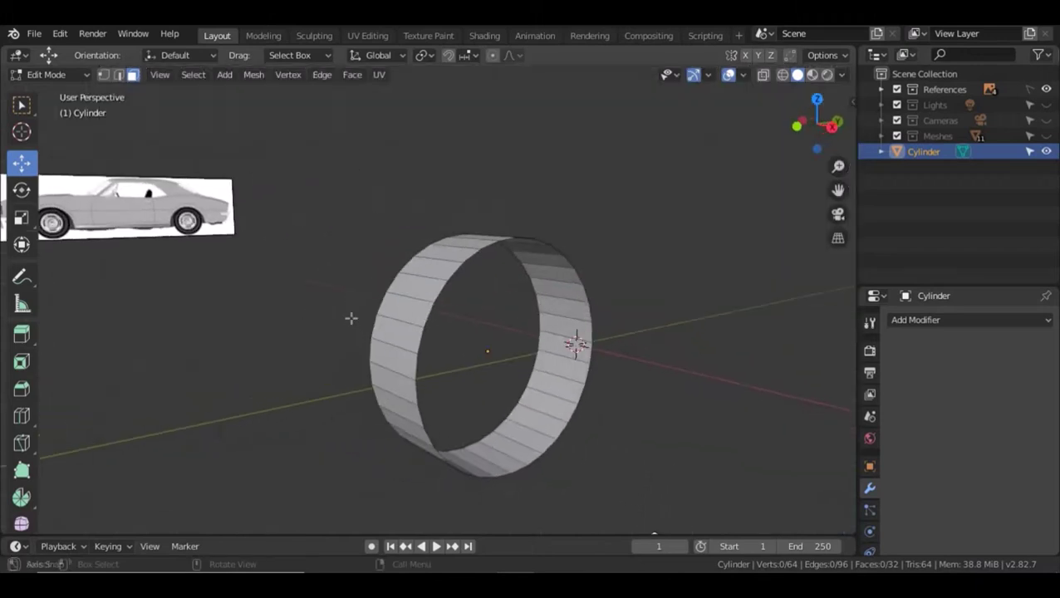
pyautogui.keyDown('alt'); pyautogui.click(477, 256); pyautogui.keyUp('alt')
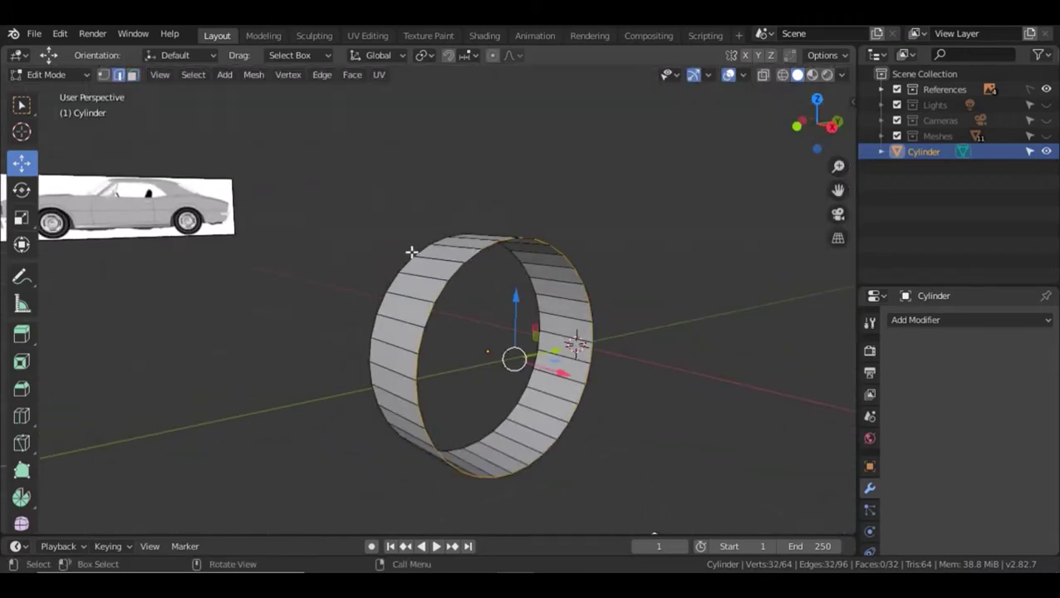
pyautogui.keyDown('alt'); pyautogui.keyDown('shift'); pyautogui.click(411, 254); pyautogui.keyUp('shift'); pyautogui.keyUp('alt')
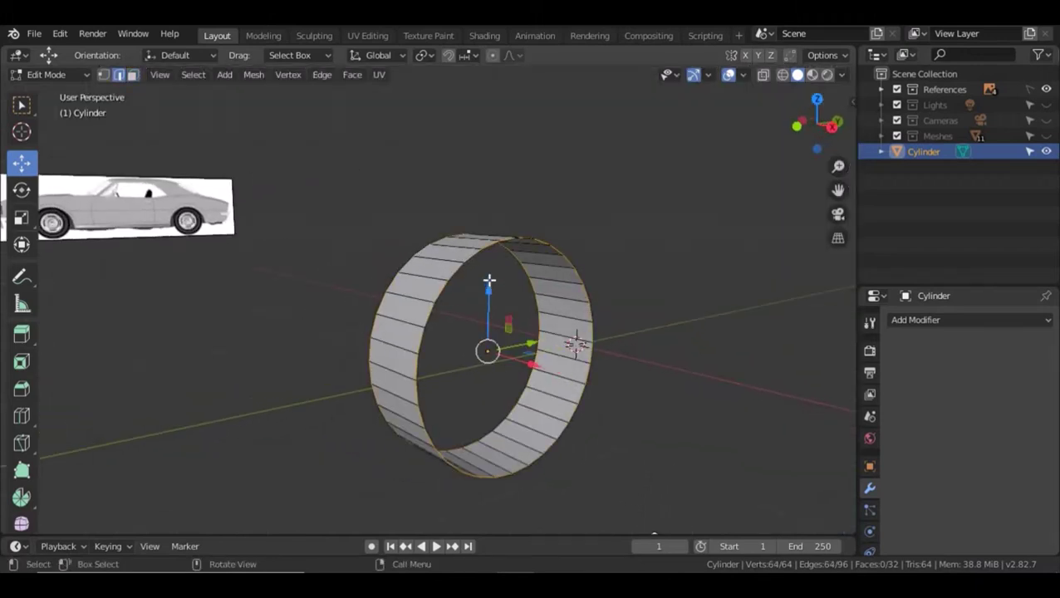
pyautogui.moveTo(489, 279); pyautogui.dragTo(523, 255, button='middle')
pyautogui.keyDown('alt'); pyautogui.keyDown('shift'); pyautogui.click(521, 259); pyautogui.keyUp('shift'); pyautogui.keyUp('alt')
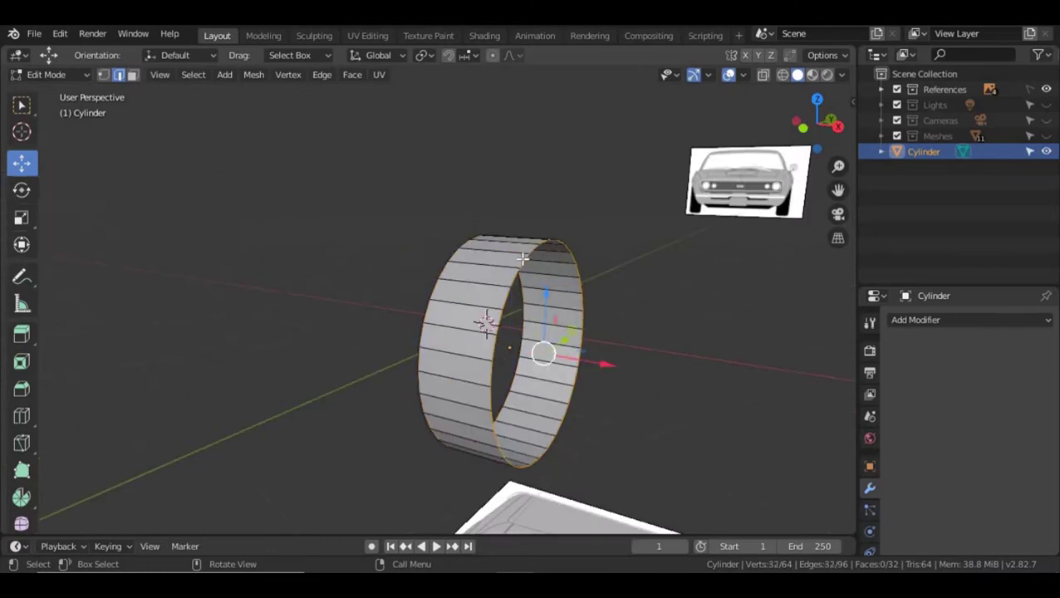
pyautogui.press('e')
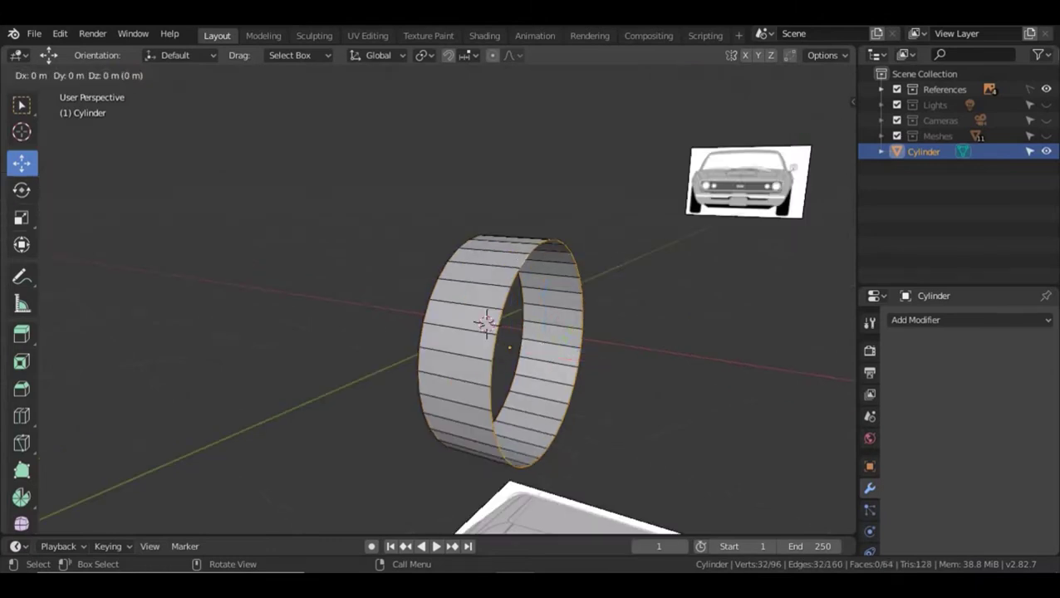
pyautogui.press('x')
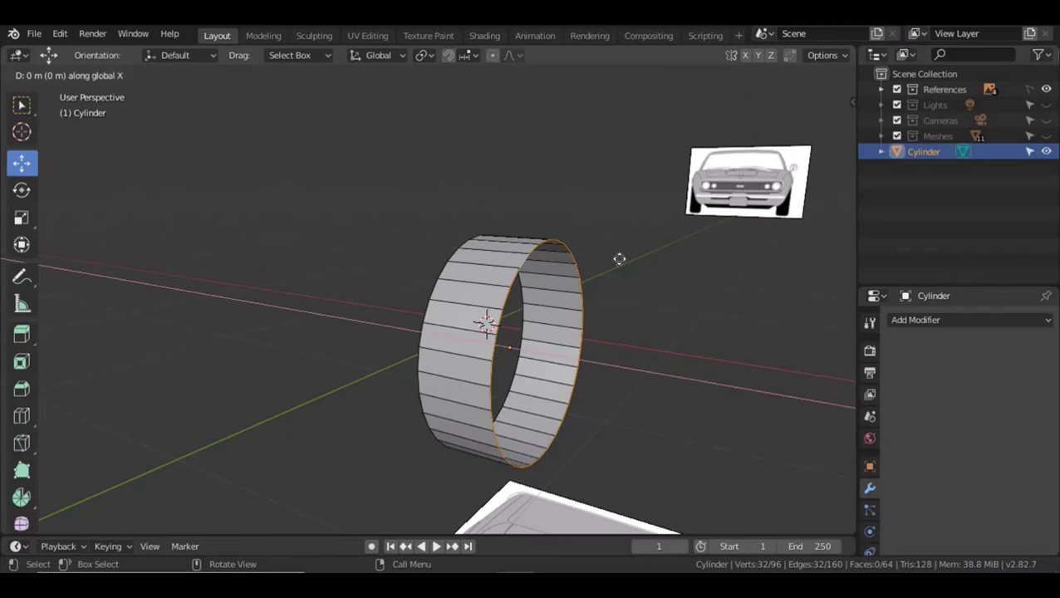
pyautogui.click(625, 260)
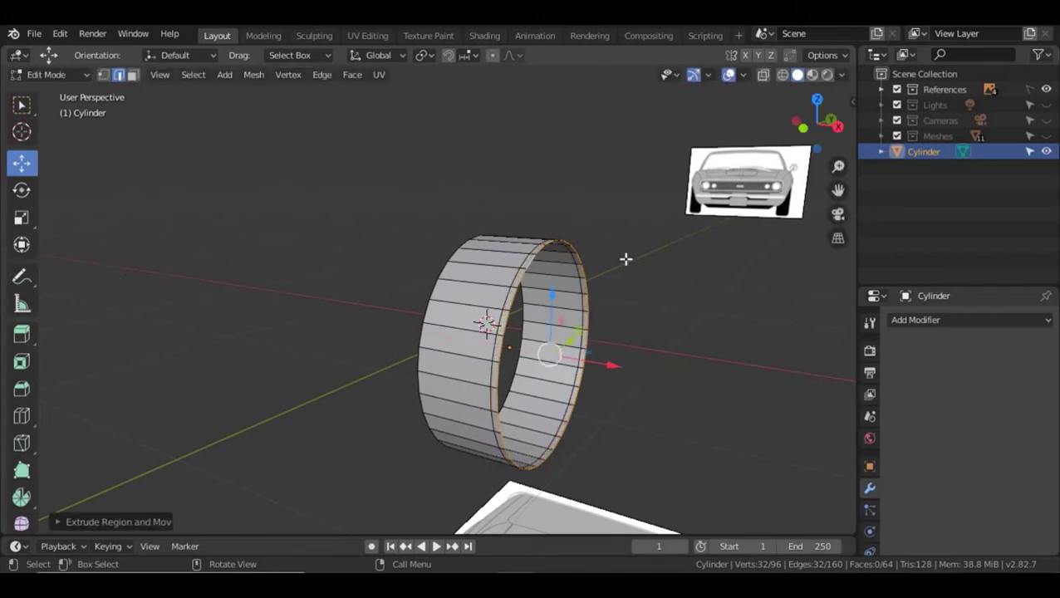
# Scale the extruded edge loop inward in the YZ plane to form the tyre's sidewall, and compare it with the side reference.
pyautogui.moveTo(626, 259); pyautogui.dragTo(586, 290, button='middle')
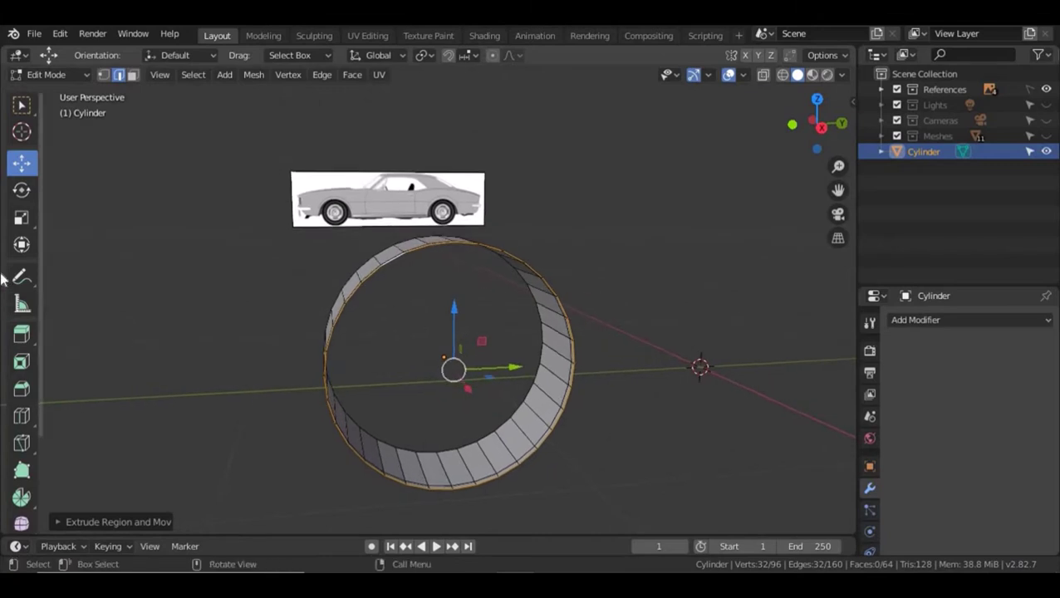
pyautogui.click(22, 218)
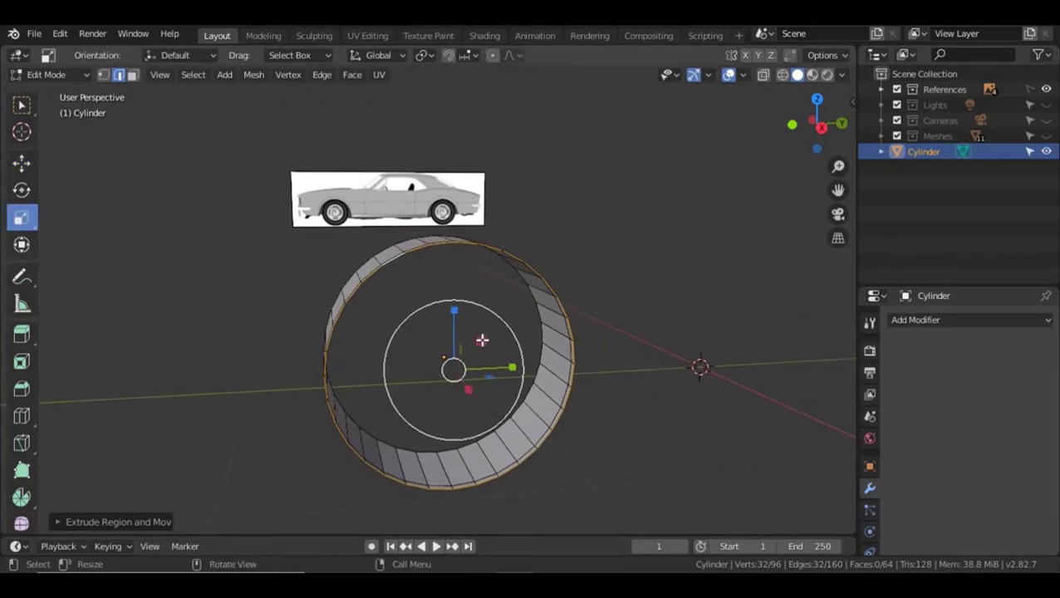
pyautogui.moveTo(481, 341)
pyautogui.mouseDown()
pyautogui.moveTo(469, 355)
pyautogui.moveTo(477, 350)
pyautogui.mouseUp()
pyautogui.press('KP_3')
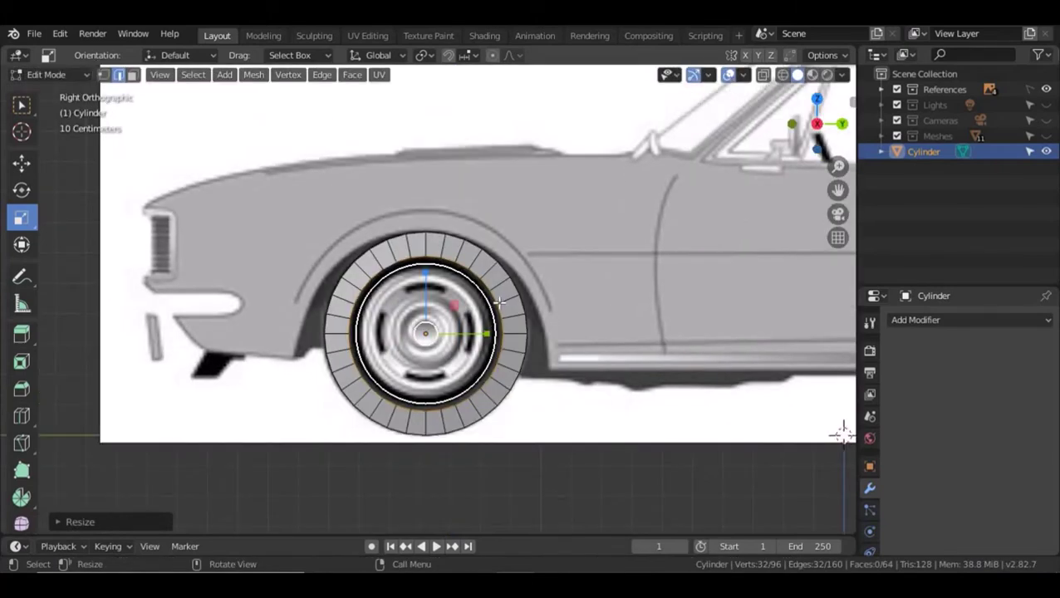
# With see-through display, scale the sidewall's inner loop by about 0.94 in Y and Z to match the reference, then restore solid display.
pyautogui.hotkey('alt', 'z')
pyautogui.scroll(2, 479, 282)
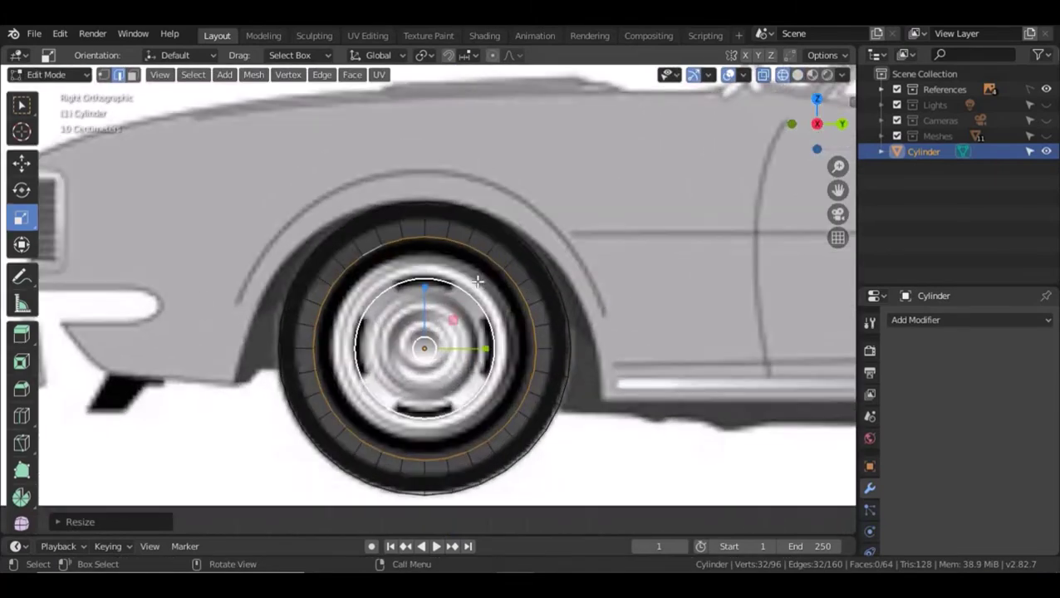
pyautogui.press('s')
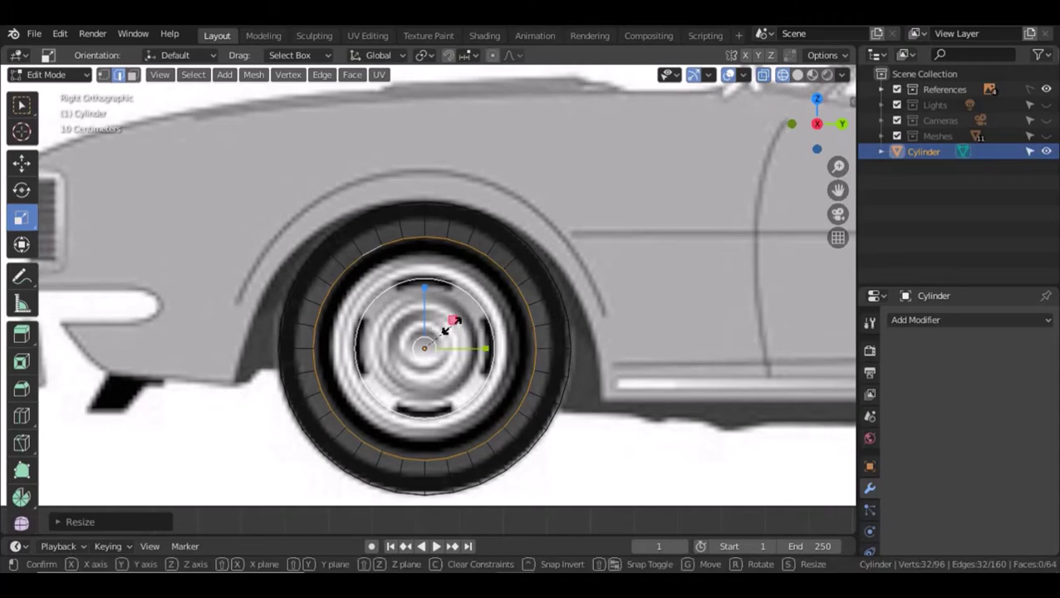
pyautogui.hotkey('shift', 'x')
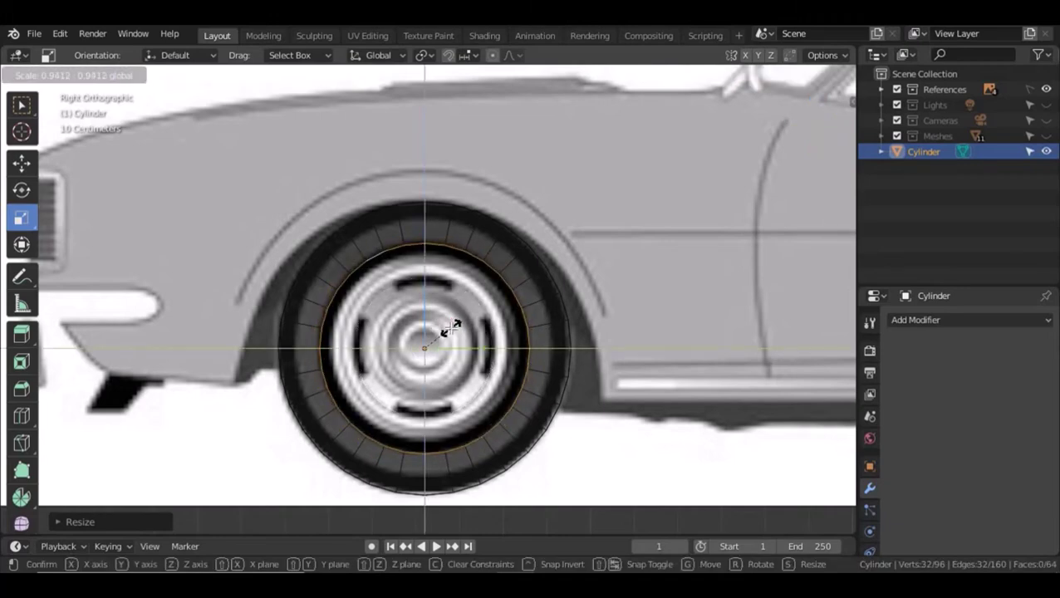
pyautogui.click(447, 330)
pyautogui.hotkey('alt', 'z')
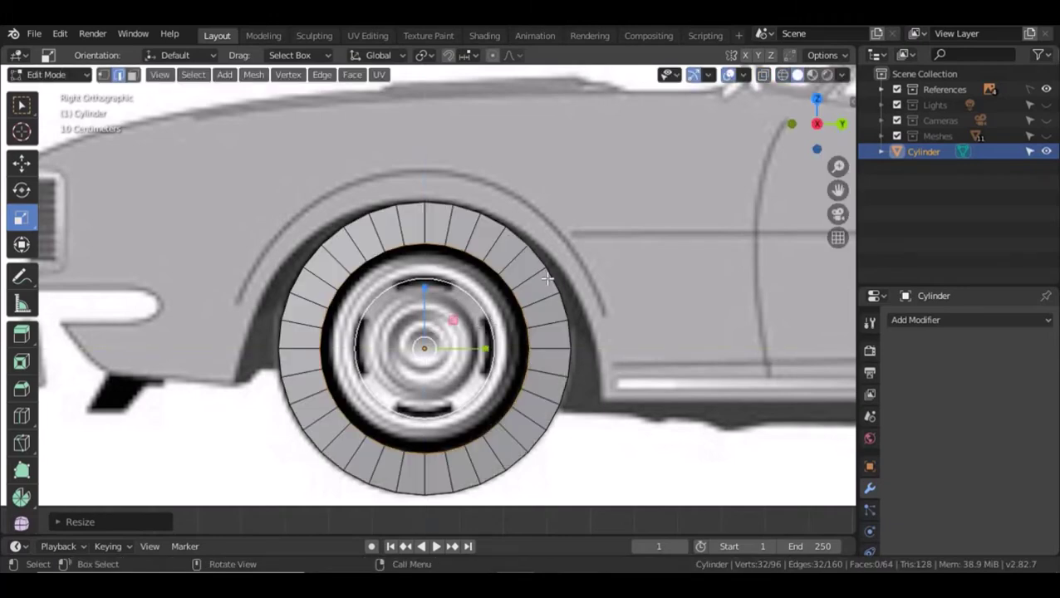
# Select the open edge loop on the ring's inboard side and extrude it a short distance along global X toward the car's centre.
pyautogui.press('KP_1')
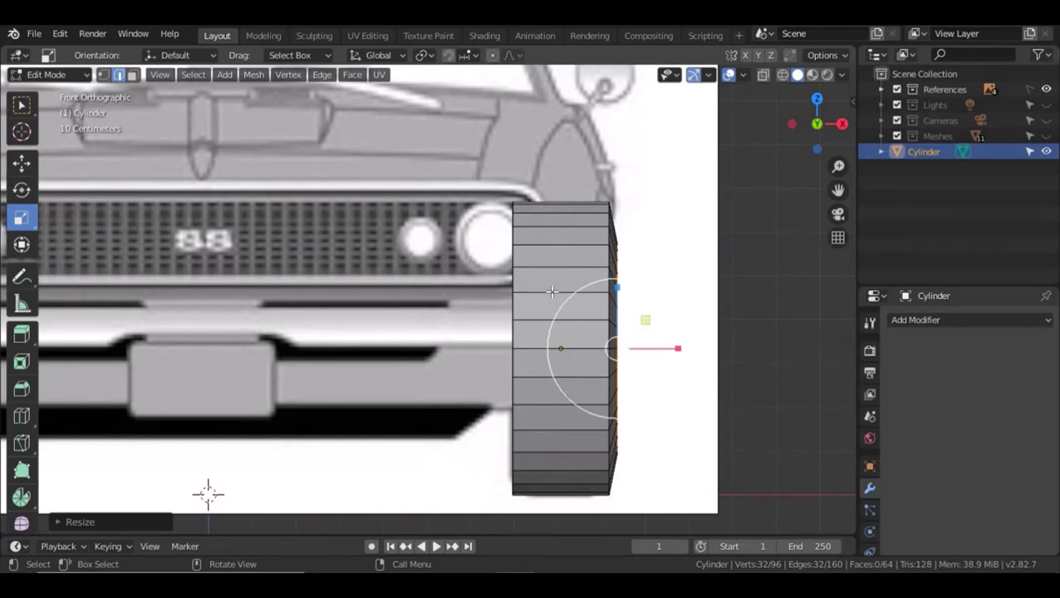
pyautogui.scroll(-2, 544, 291)
pyautogui.moveTo(439, 282); pyautogui.dragTo(488, 302, button='middle')
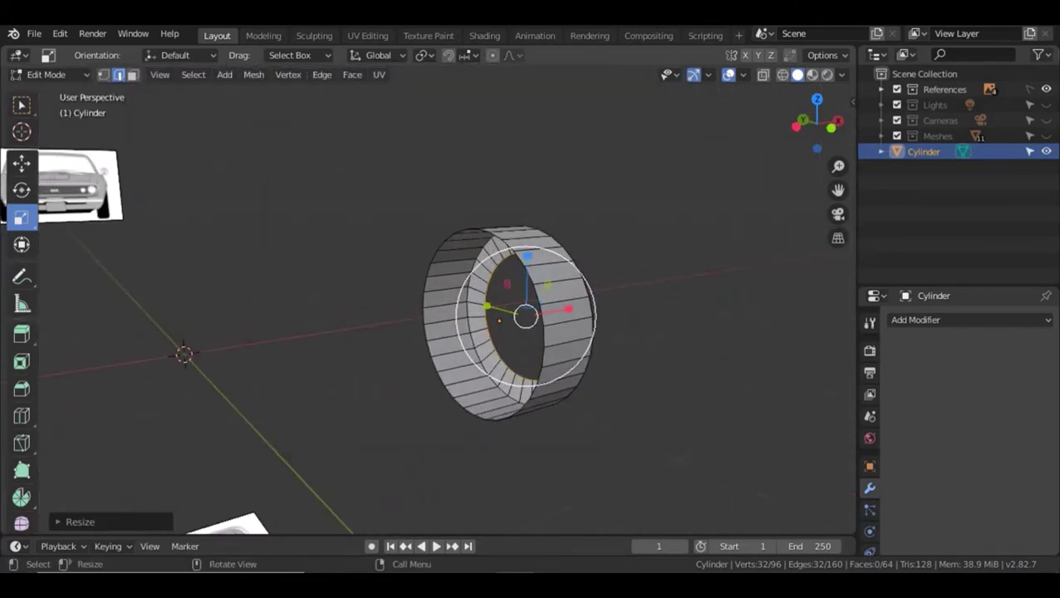
pyautogui.keyDown('alt'); pyautogui.click(498, 238); pyautogui.keyUp('alt')
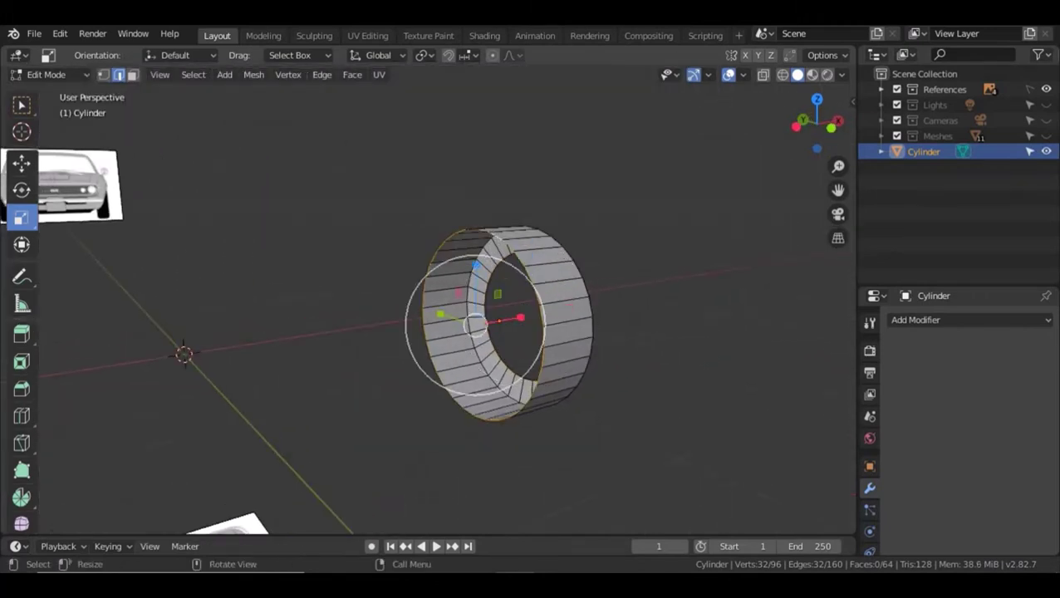
pyautogui.click(22, 164)
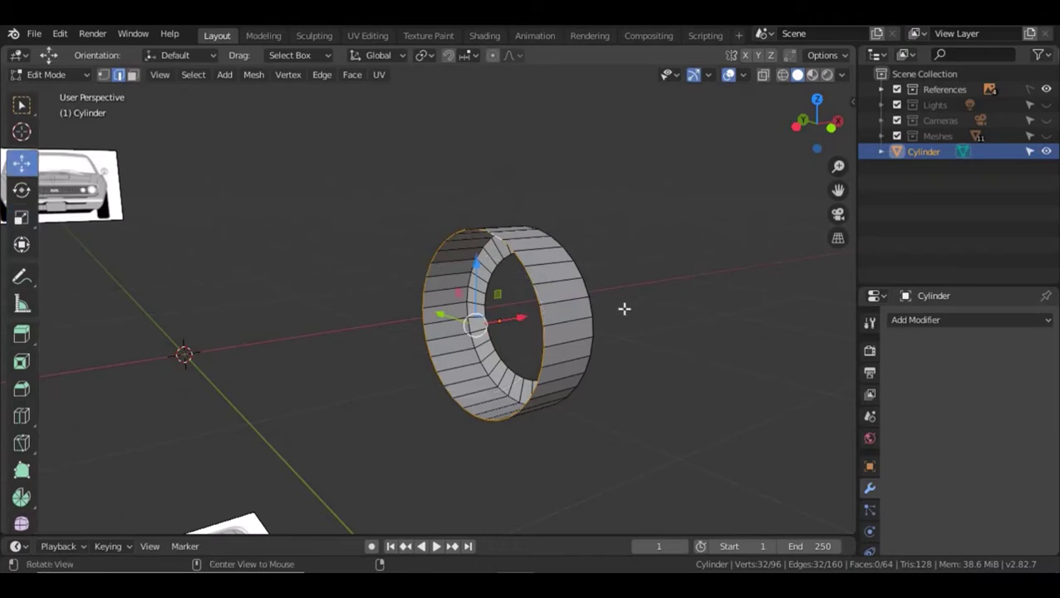
pyautogui.moveTo(624, 308); pyautogui.dragTo(580, 303, button='middle')
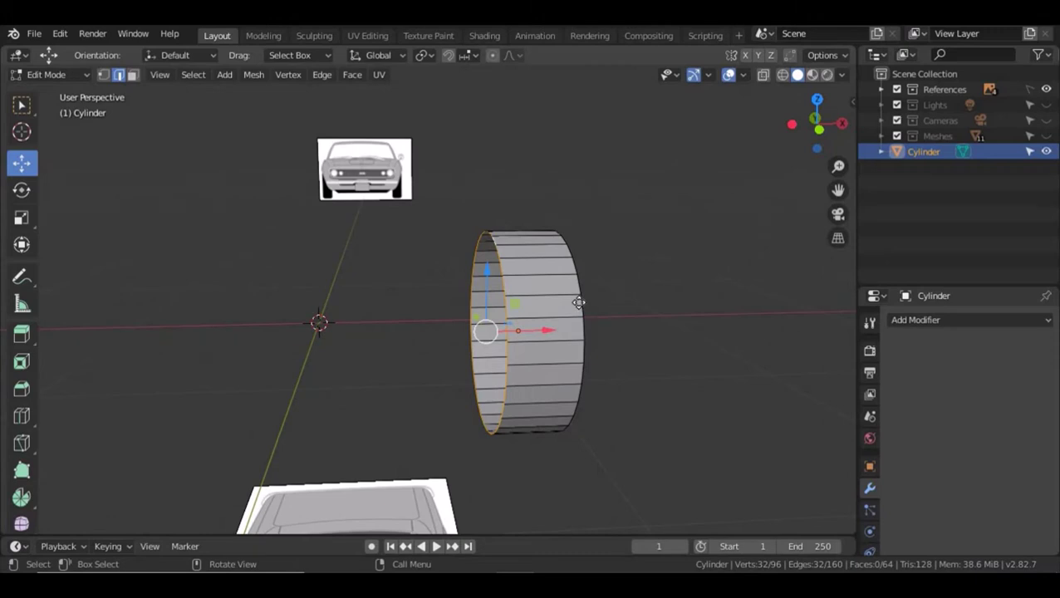
pyautogui.press('e')
pyautogui.press('x')
pyautogui.click(573, 302)
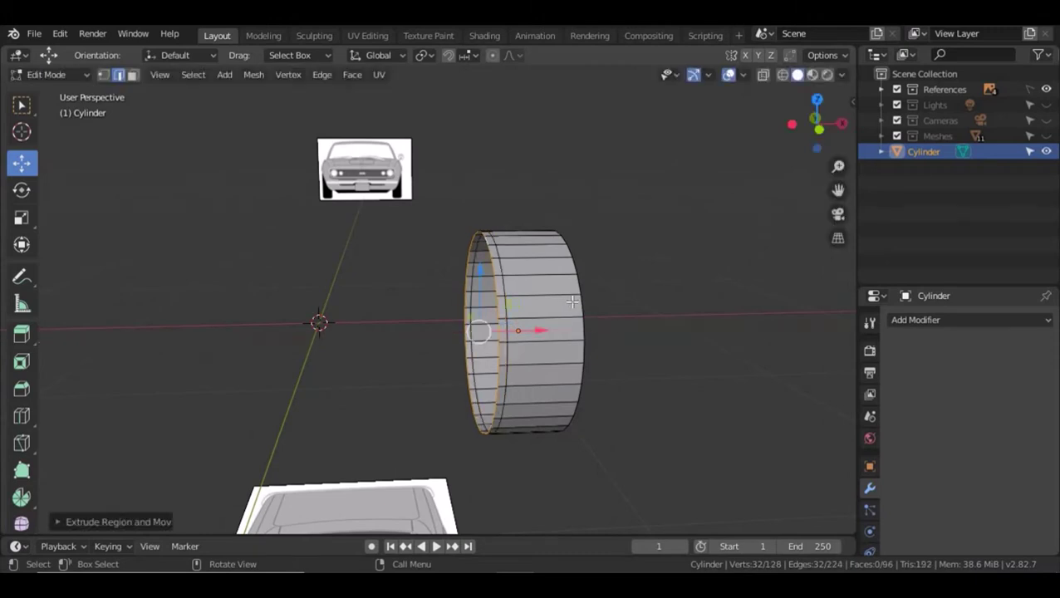
# Scale the extruded inboard loop inward in the YZ plane to form the second sidewall, matching the wheel in the side reference.
pyautogui.moveTo(585, 310); pyautogui.dragTo(644, 319, button='middle')
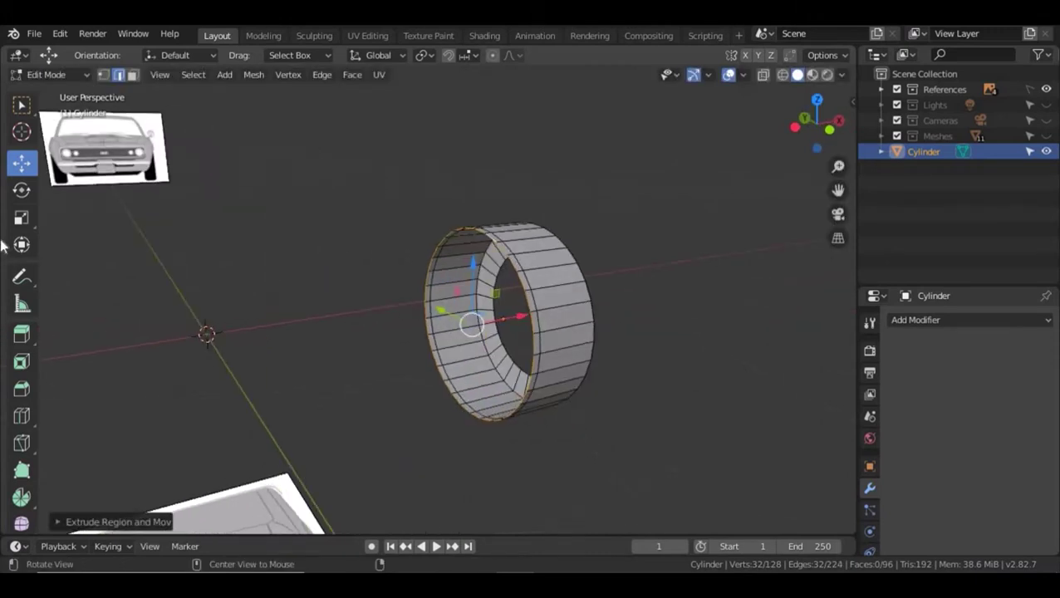
pyautogui.click(23, 220)
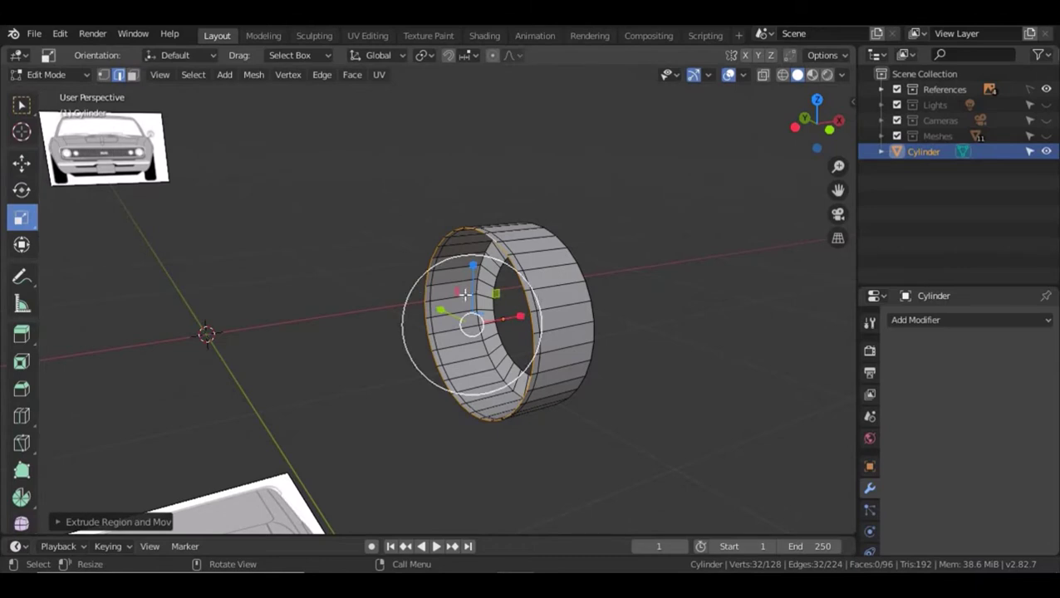
pyautogui.moveTo(453, 291); pyautogui.dragTo(457, 306)
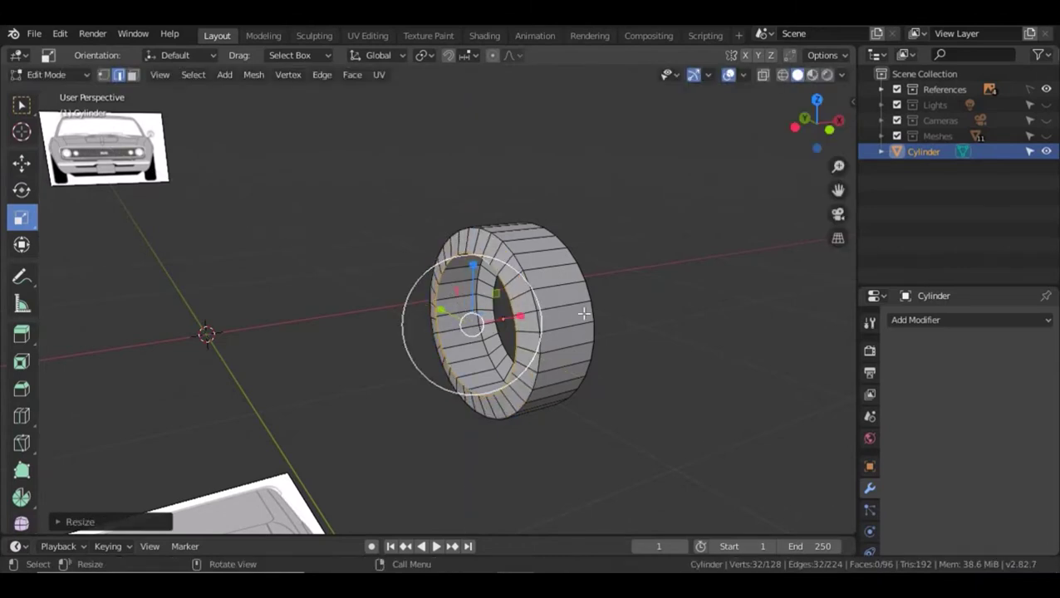
pyautogui.press('KP_3')
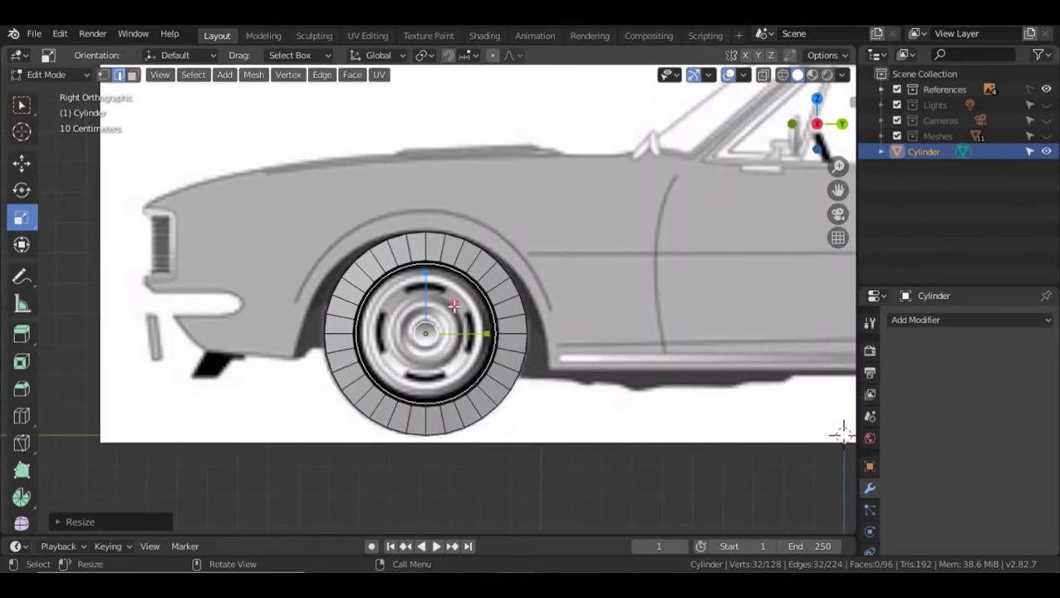
pyautogui.moveTo(453, 306); pyautogui.dragTo(451, 314)
# Add two evenly spaced loop cuts around the tyre's outer sidewall and move them outward along X so the sidewall bulges.
pyautogui.moveTo(288, 335); pyautogui.dragTo(405, 342, button='middle')
pyautogui.hotkey('ctrl', 'r')
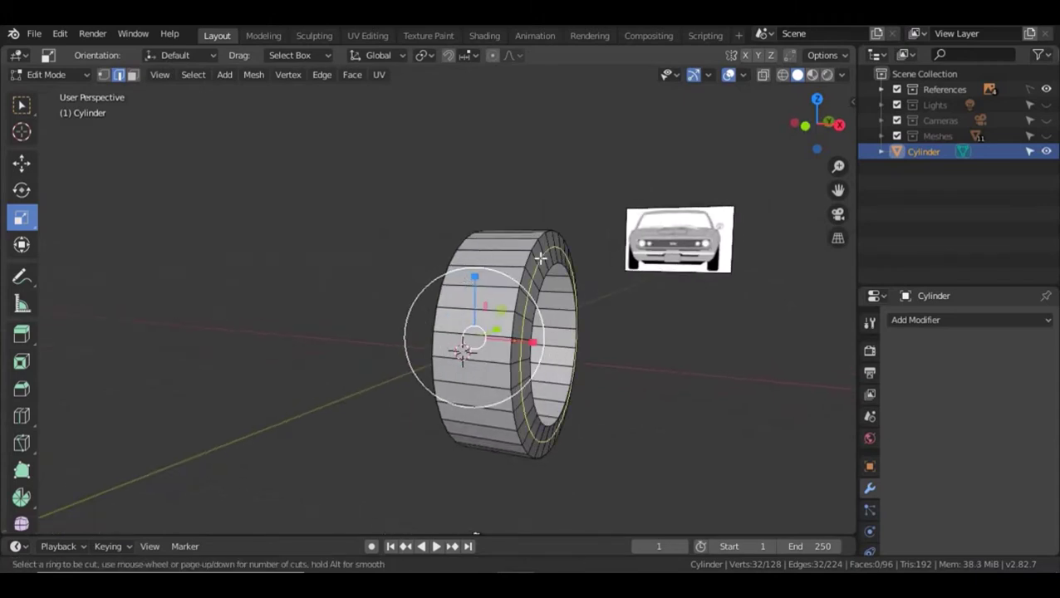
pyautogui.scroll(1, 541, 259)
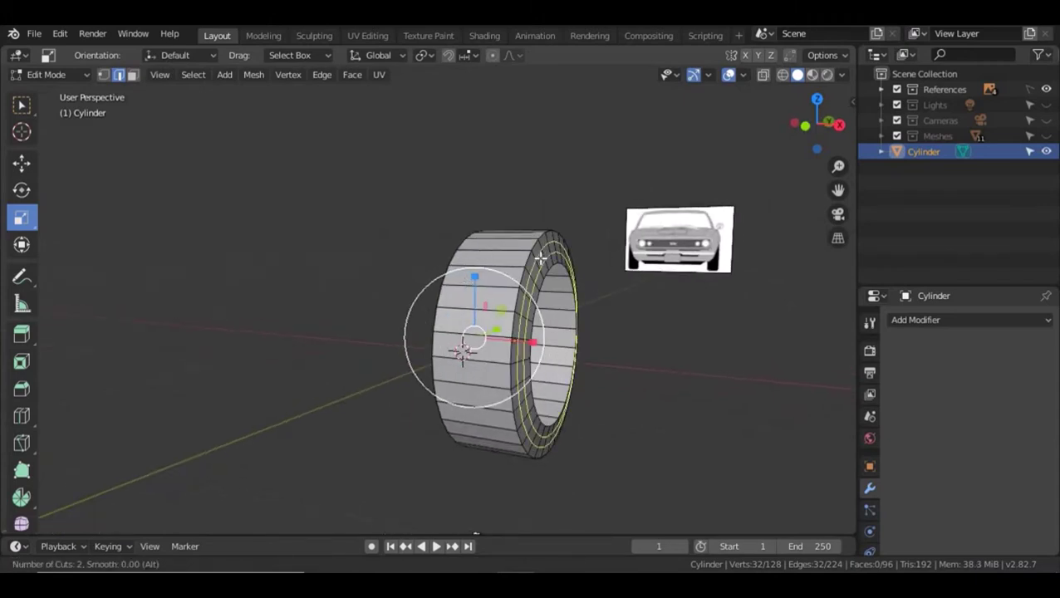
pyautogui.click(541, 259)
pyautogui.rightClick(540, 259)
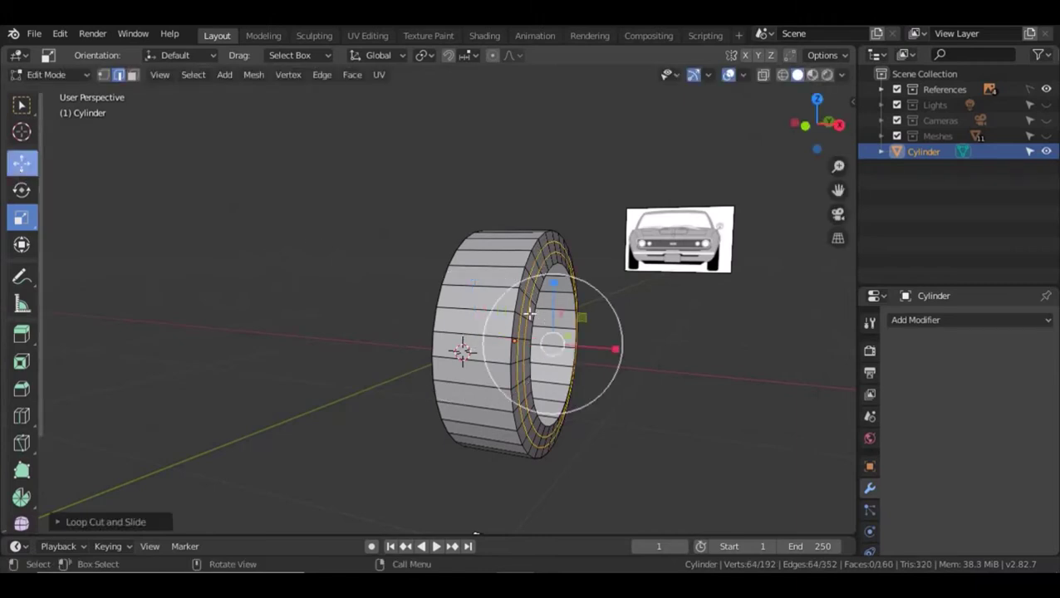
pyautogui.click(21, 162)
pyautogui.moveTo(603, 348); pyautogui.dragTo(627, 357)
# Add two loop cuts around the inboard sidewall, move them along X toward the car's centre for a matching bulge, and deselect them.
pyautogui.moveTo(293, 365); pyautogui.dragTo(410, 360, button='middle')
pyautogui.hotkey('ctrl', 'r')
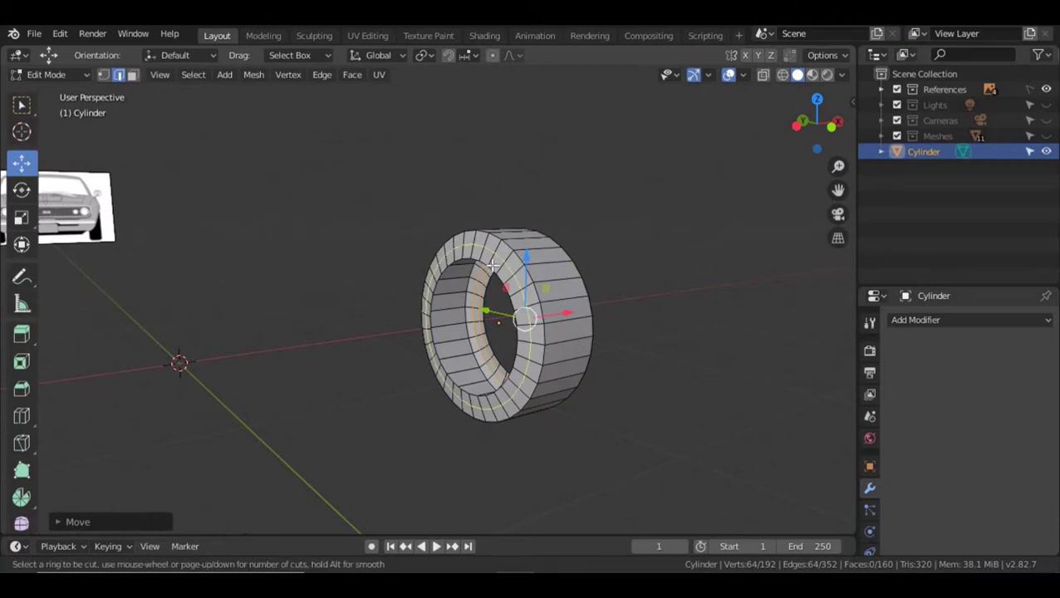
pyautogui.click(493, 265)
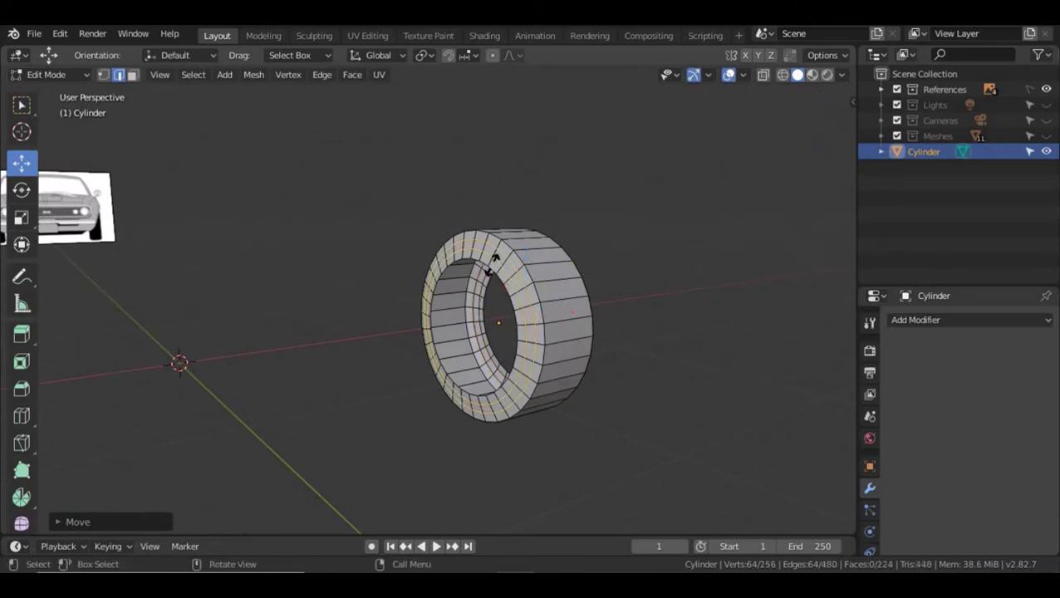
pyautogui.rightClick(493, 265)
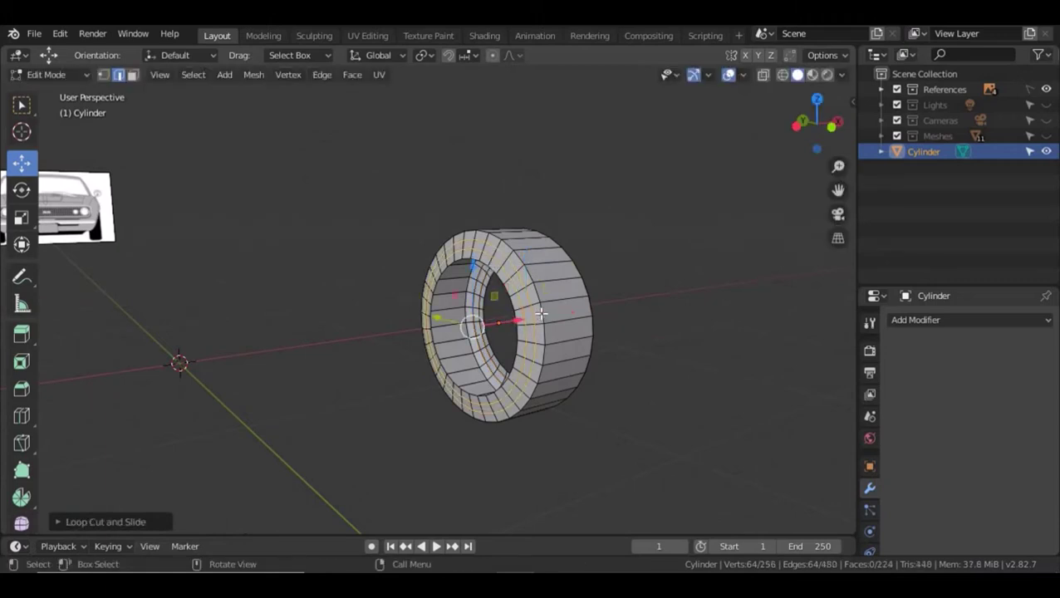
pyautogui.scroll(3, 541, 313)
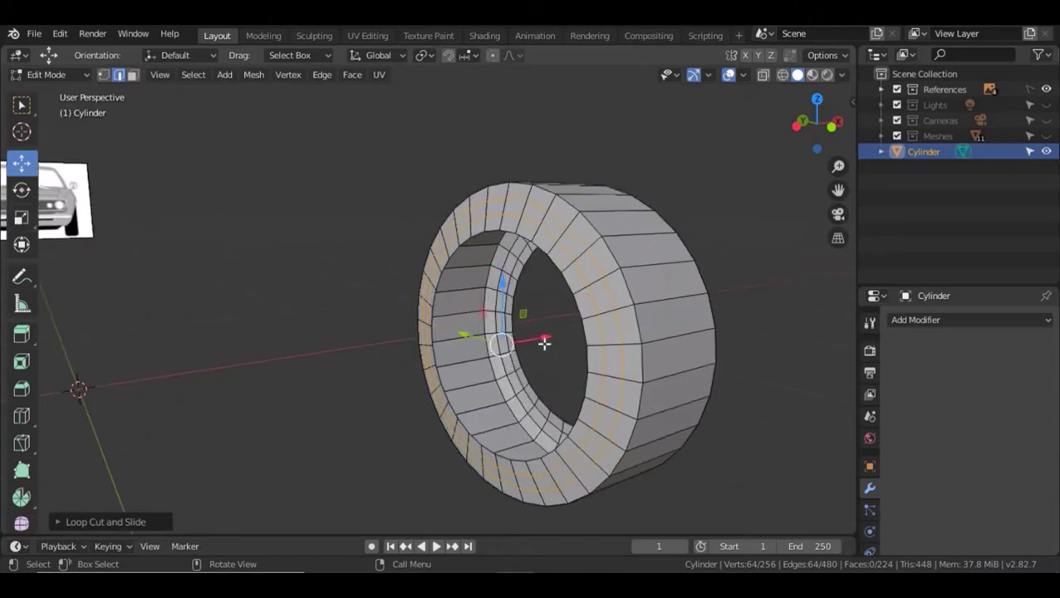
pyautogui.moveTo(544, 341); pyautogui.dragTo(545, 334)
pyautogui.click(753, 284)
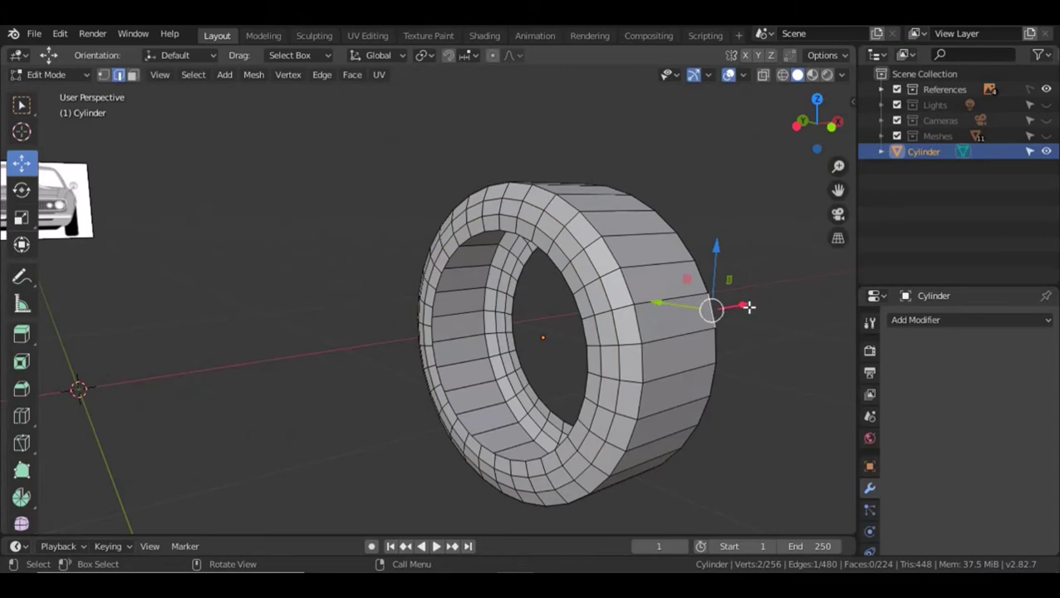
# Compare the tyre with the side and front references, then hide the cylinder and the References collection.
pyautogui.moveTo(748, 308); pyautogui.dragTo(629, 286, button='middle')
pyautogui.scroll(-3, 611, 297)
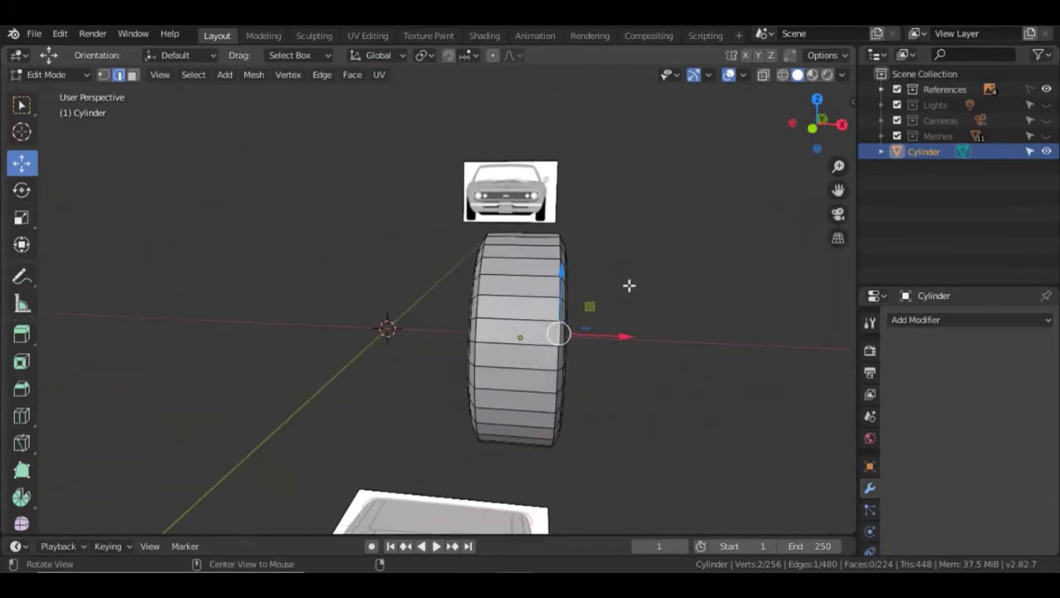
pyautogui.press('KP_3')
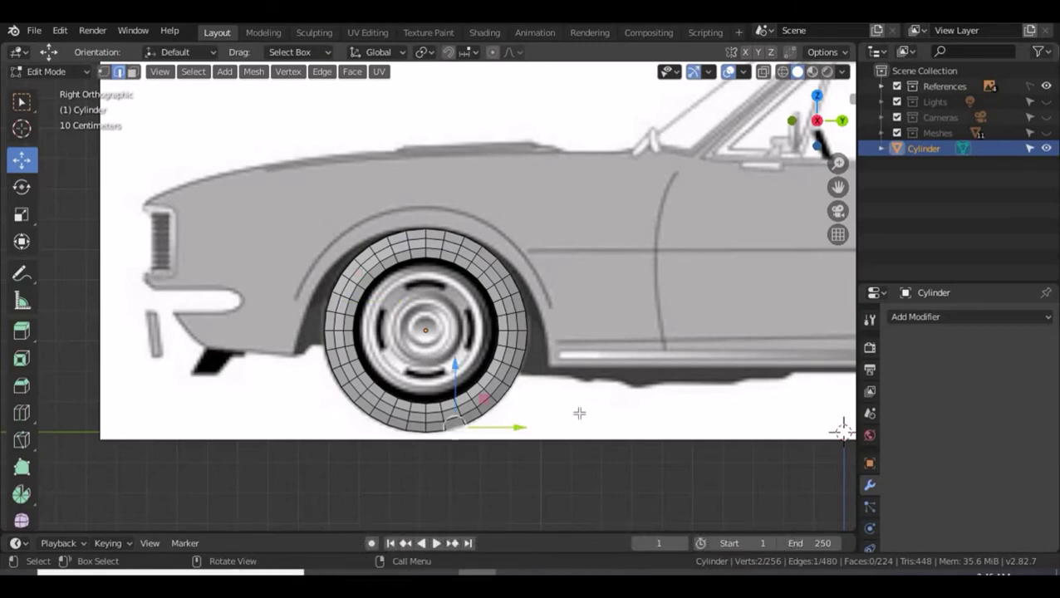
pyautogui.press('KP_1')
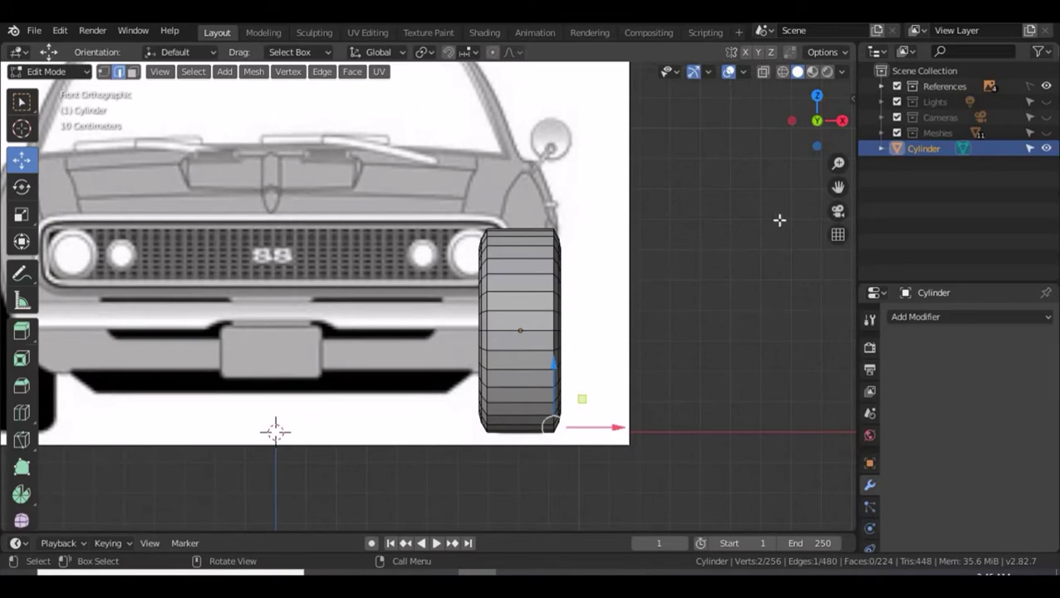
pyautogui.click(1046, 149)
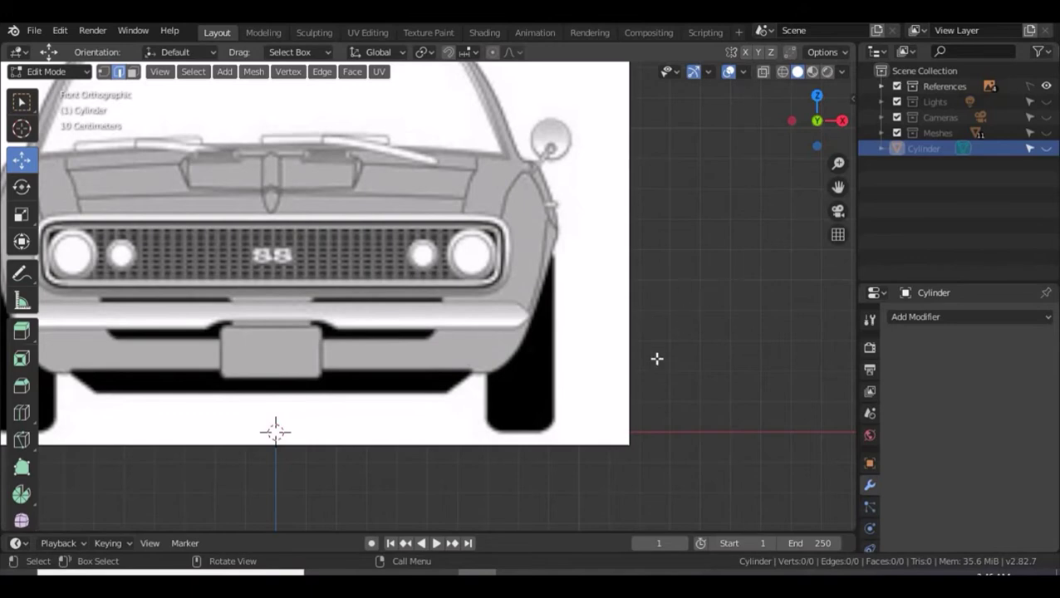
pyautogui.click(1046, 87)
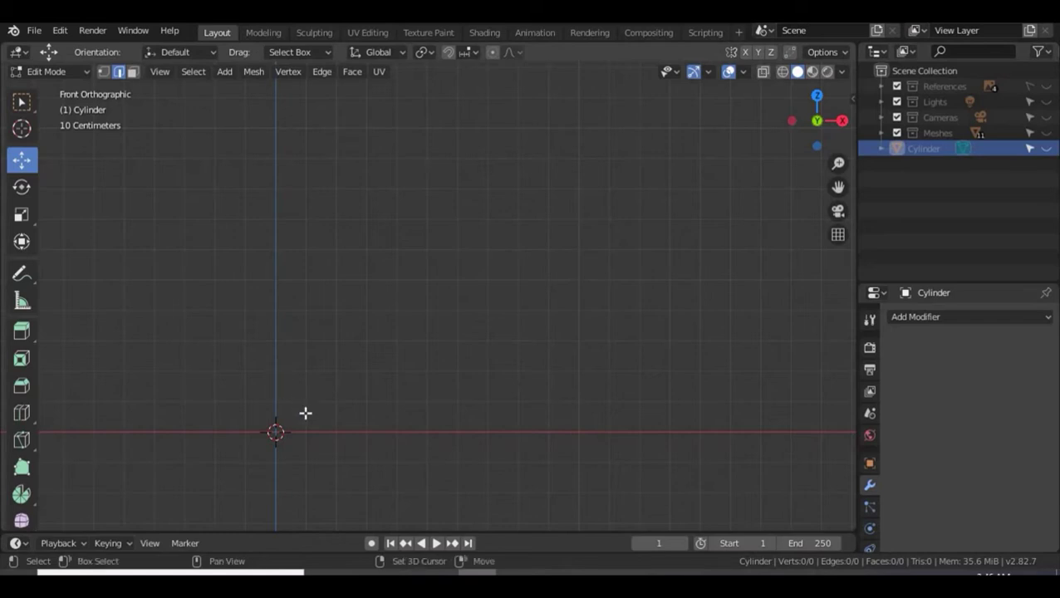
pyautogui.keyDown('shift'); pyautogui.moveTo(305, 413); pyautogui.dragTo(454, 255, button='middle'); pyautogui.keyUp('shift')
pyautogui.scroll(5, 454, 255)
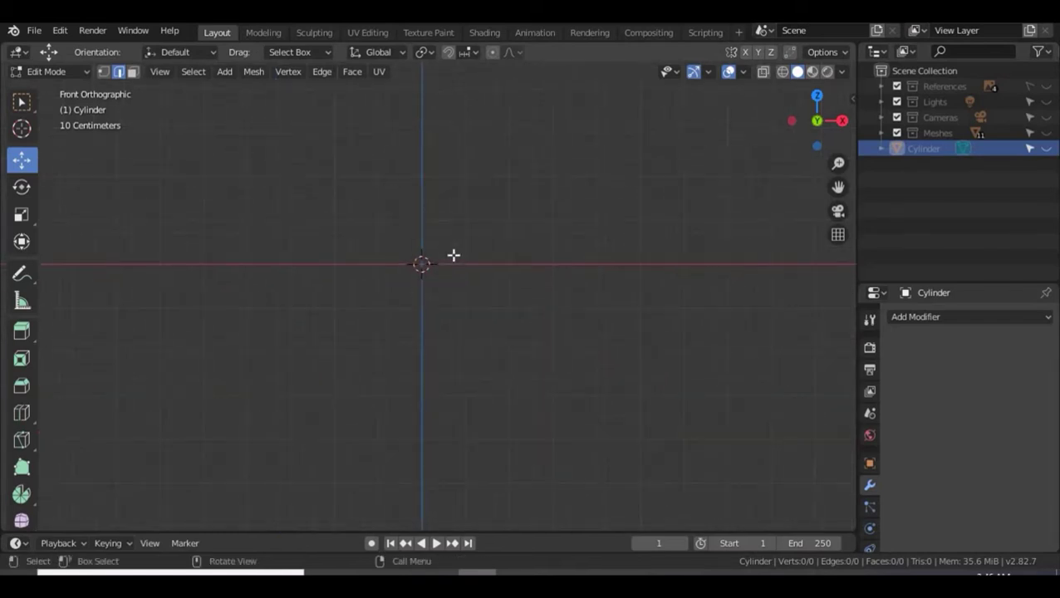
pyautogui.moveTo(481, 243)
pyautogui.keyDown('shift'); pyautogui.mouseDown(button='middle')
pyautogui.moveTo(477, 330)
pyautogui.moveTo(499, 236)
pyautogui.mouseUp(button='middle'); pyautogui.keyUp('shift')
pyautogui.scroll(3, 477, 329)
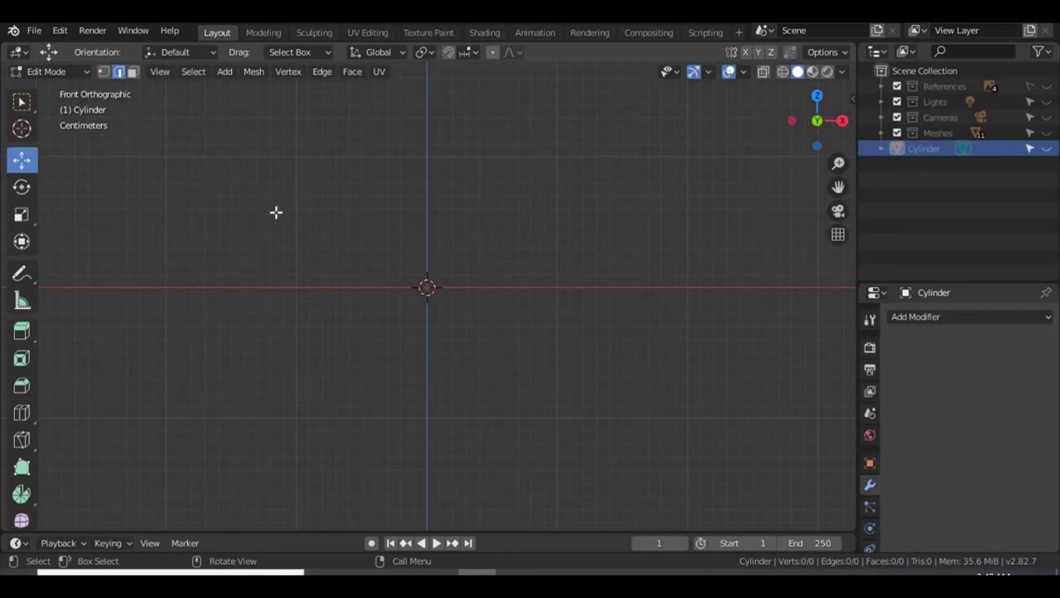
# Return to object mode and add a cube mesh at the world origin.
pyautogui.press('Tab')
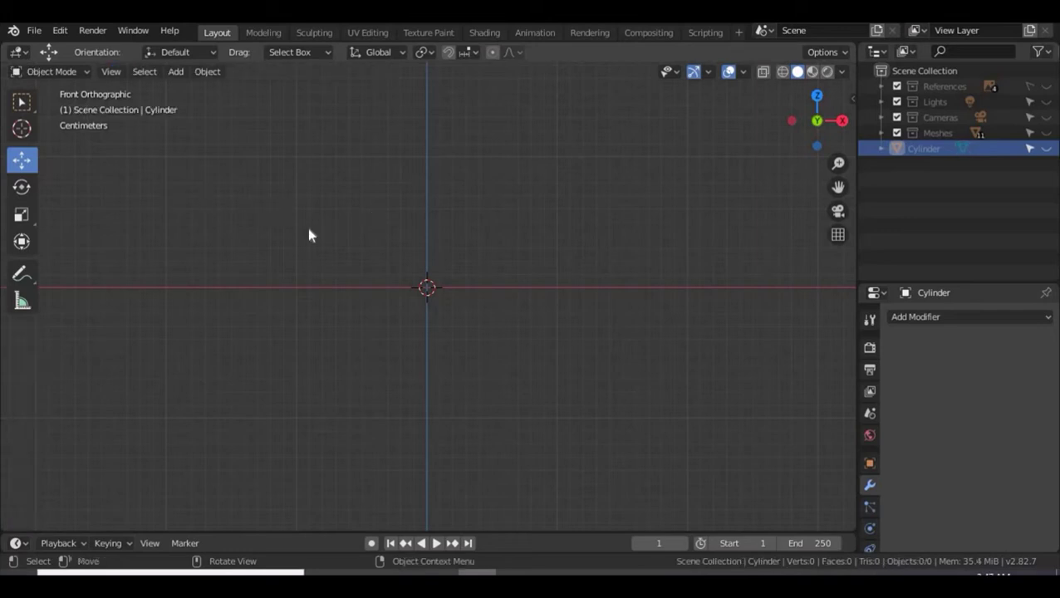
pyautogui.hotkey('shift', 'a')
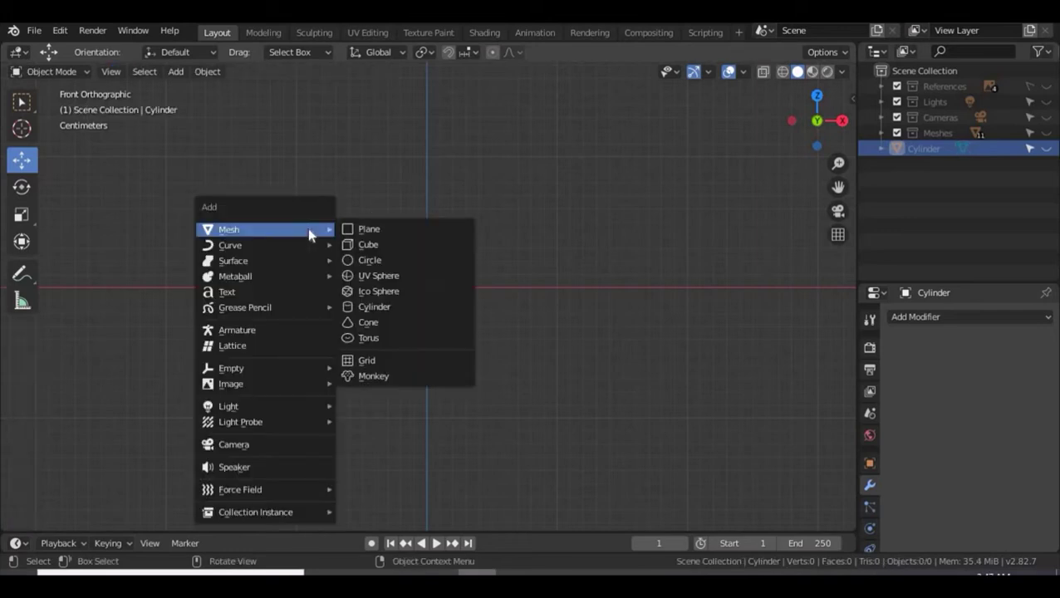
pyautogui.click(364, 245)
pyautogui.scroll(-3, 425, 261)
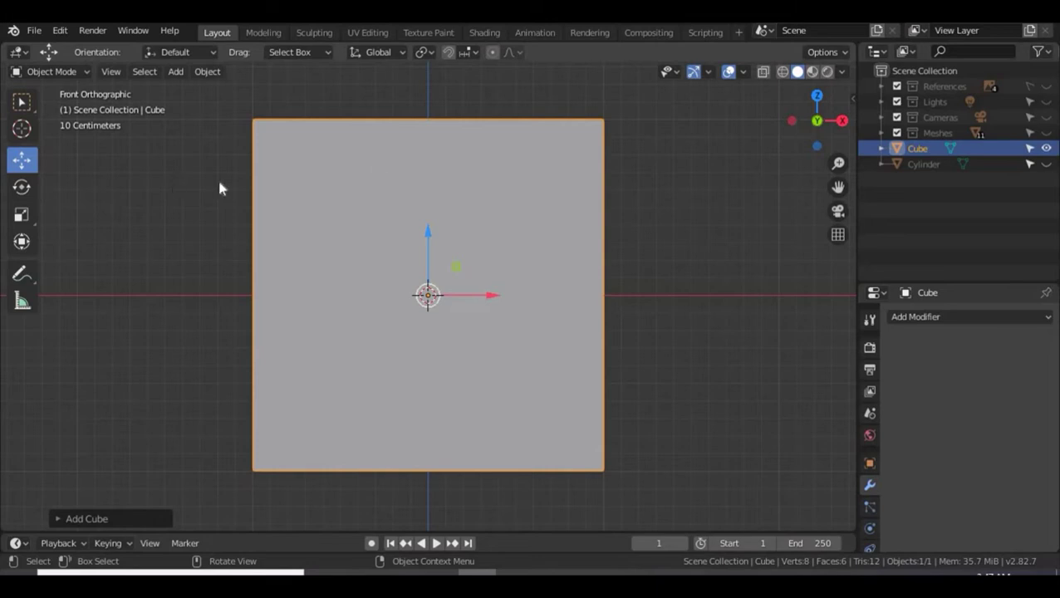
# In edit mode with see-through display, select all the cube's vertices and merge them into a single vertex at the centre.
pyautogui.press('Tab')
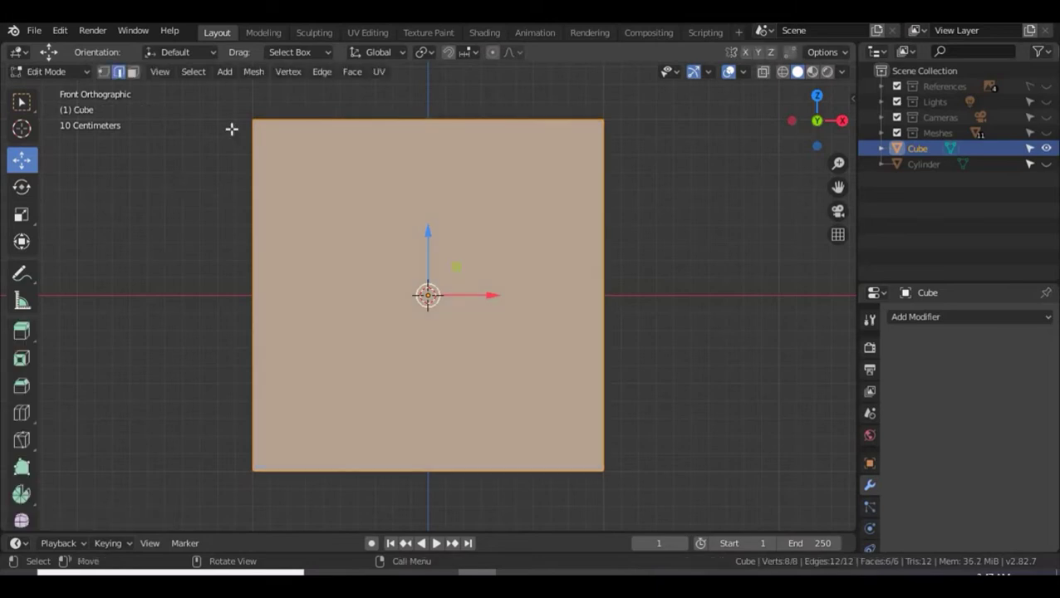
pyautogui.press('1')
pyautogui.hotkey('alt', 'z')
pyautogui.moveTo(209, 102); pyautogui.dragTo(644, 505)
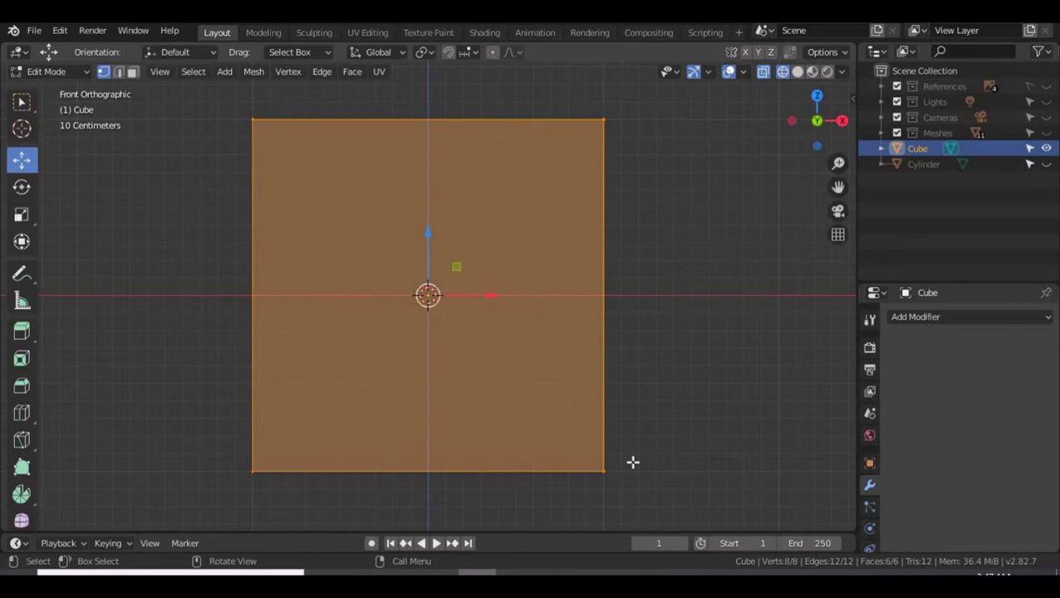
pyautogui.press('m')
pyautogui.click(524, 434)
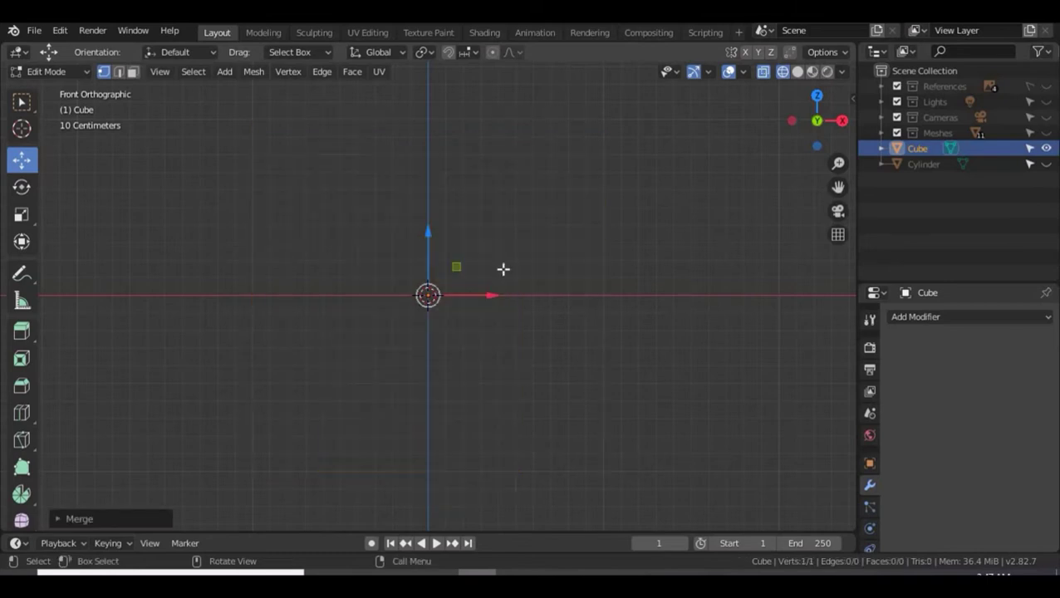
# Extrude the single vertex upward about 0.016 m along global Z in the front view.
pyautogui.scroll(3, 518, 293)
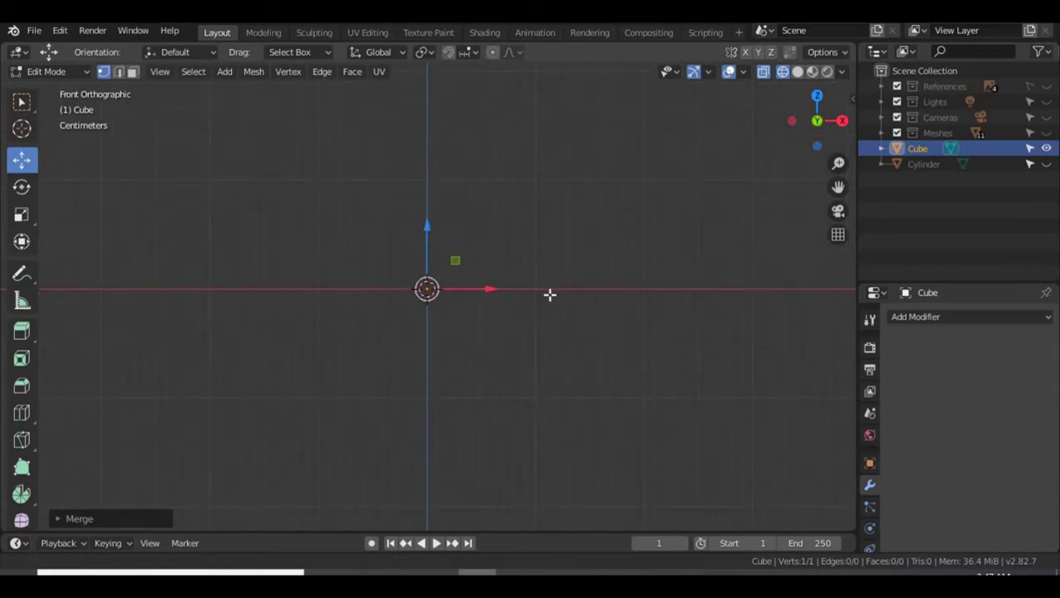
pyautogui.keyDown('shift'); pyautogui.moveTo(550, 294); pyautogui.dragTo(547, 386, button='middle'); pyautogui.keyUp('shift')
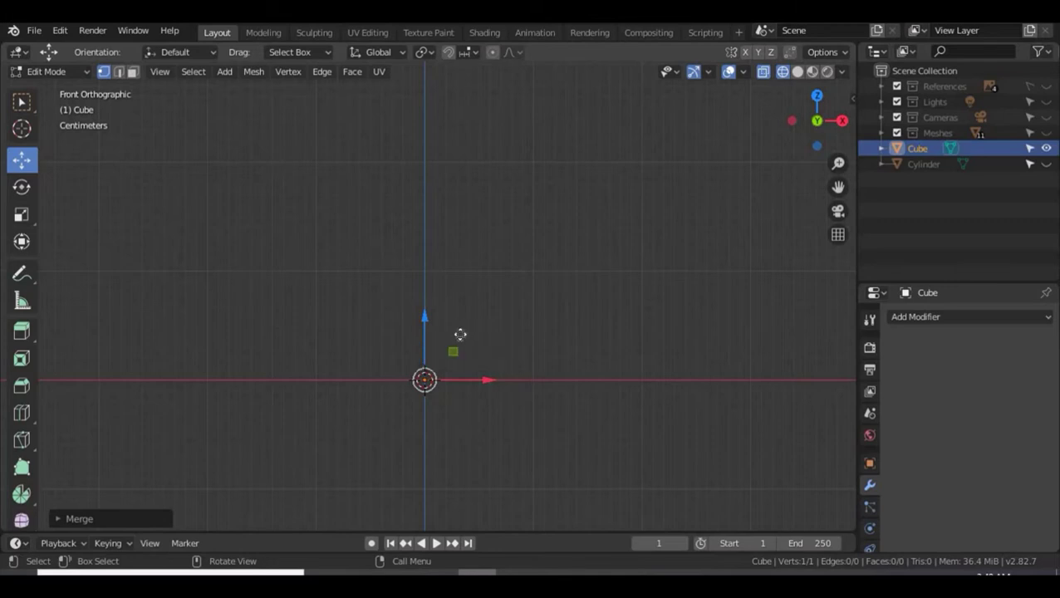
pyautogui.press('e')
pyautogui.press('z')
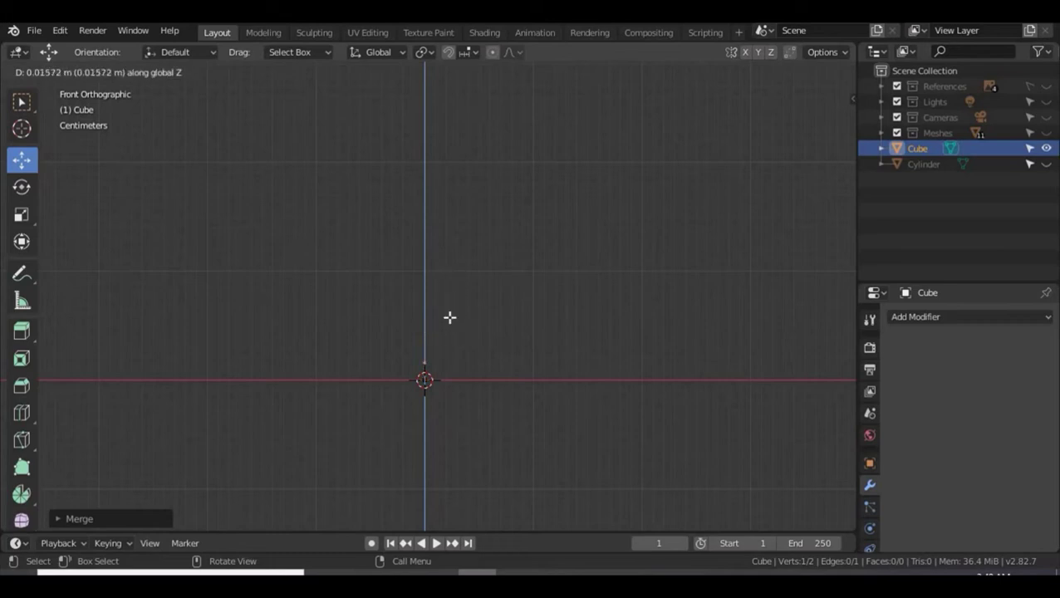
pyautogui.click(449, 317)
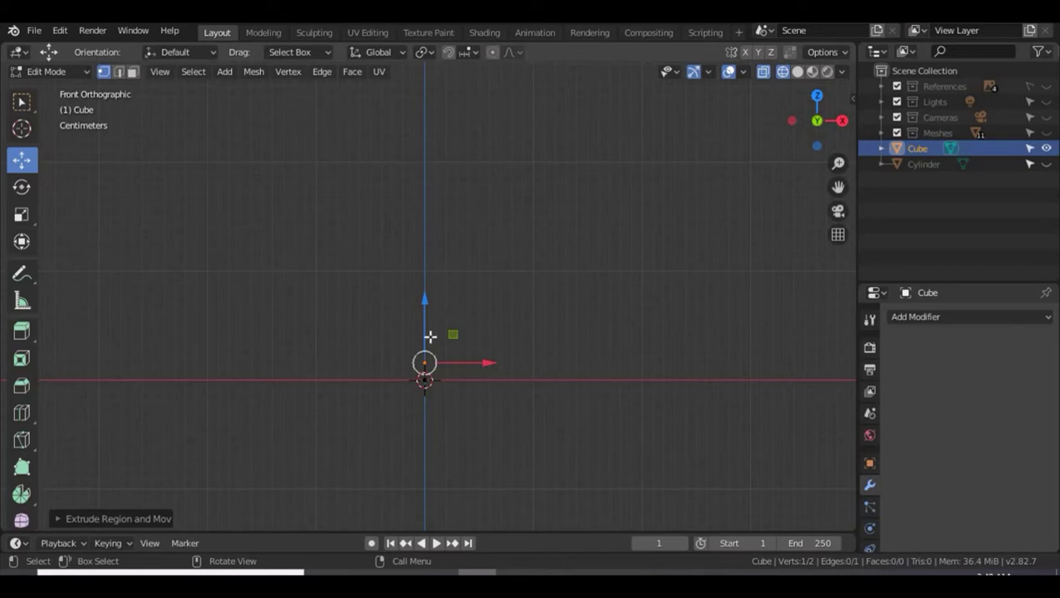
# Lower the extruded top vertex along Z to shorten the first segment above the origin.
pyautogui.scroll(2, 457, 368)
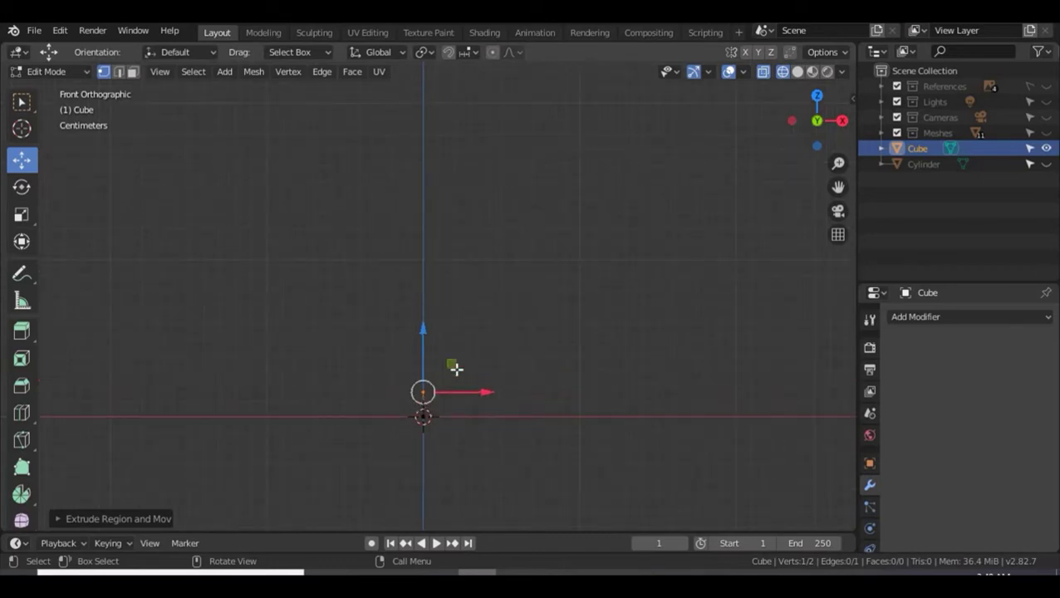
pyautogui.scroll(2, 456, 369)
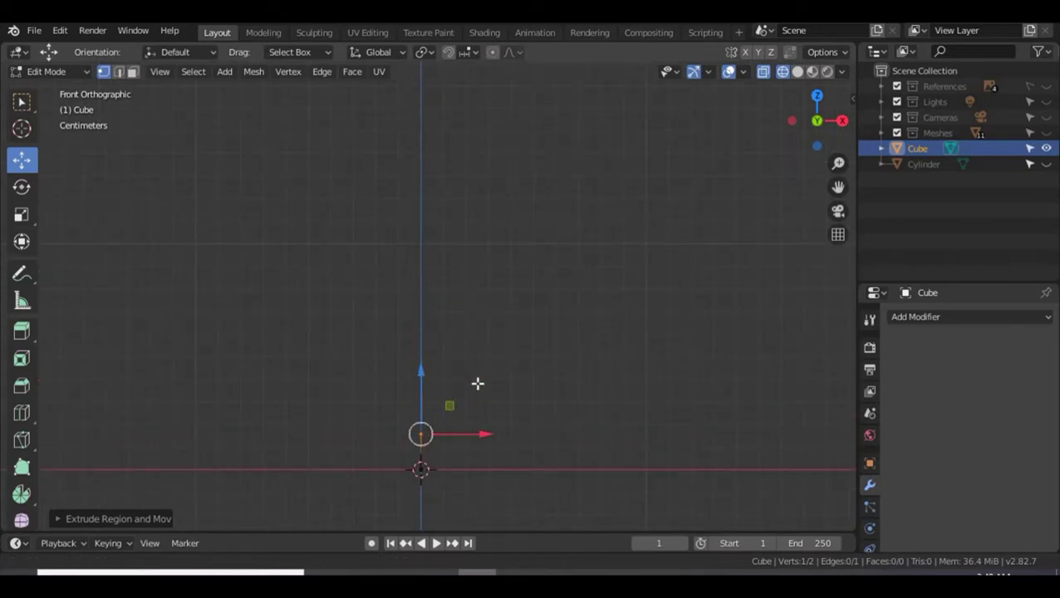
pyautogui.keyDown('shift'); pyautogui.moveTo(478, 383); pyautogui.dragTo(492, 238, button='middle'); pyautogui.keyUp('shift')
pyautogui.scroll(2, 492, 238)
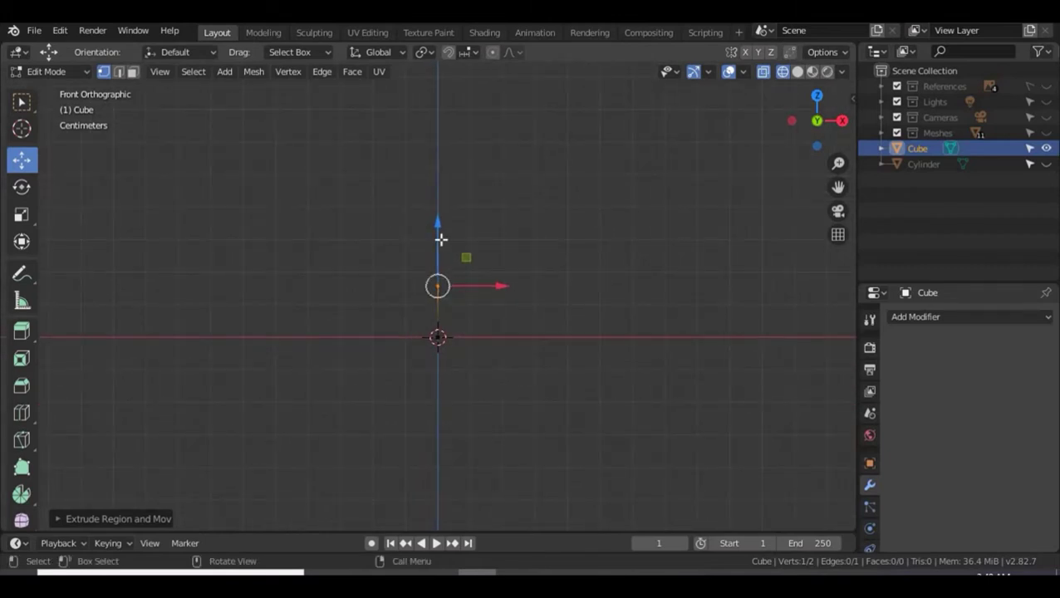
pyautogui.moveTo(437, 243); pyautogui.dragTo(437, 266)
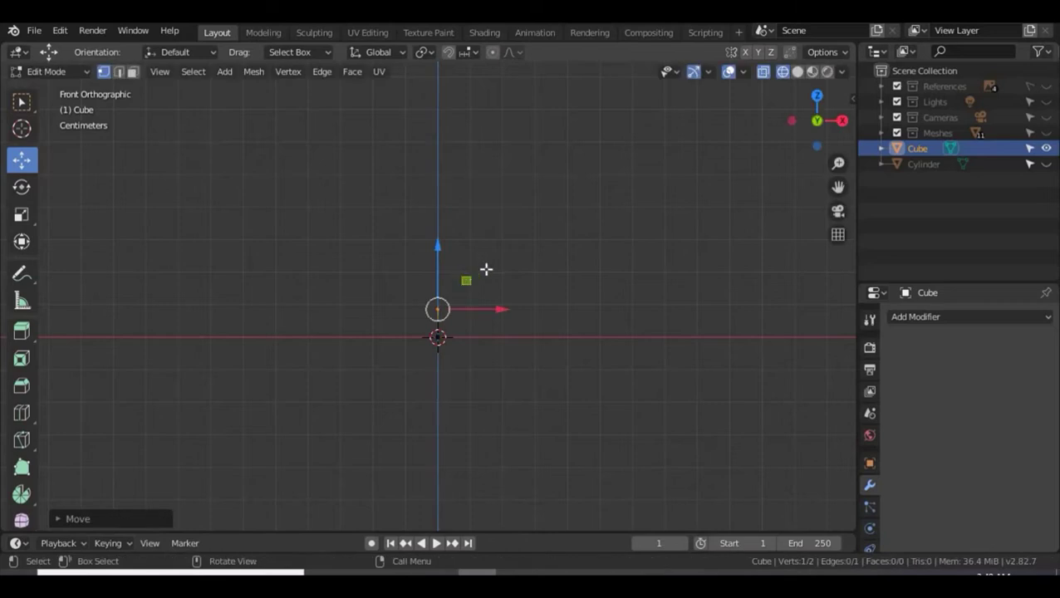
# Extrude the top vertex up about 0.0096 m along Z and offset the new vertex slightly outward in positive X.
pyautogui.press('e')
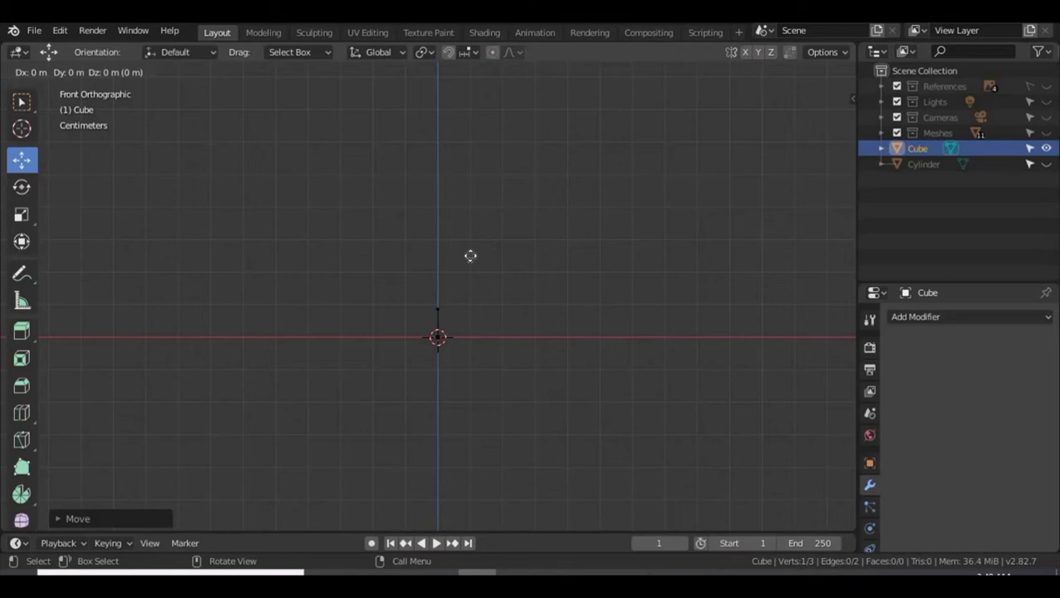
pyautogui.press('z')
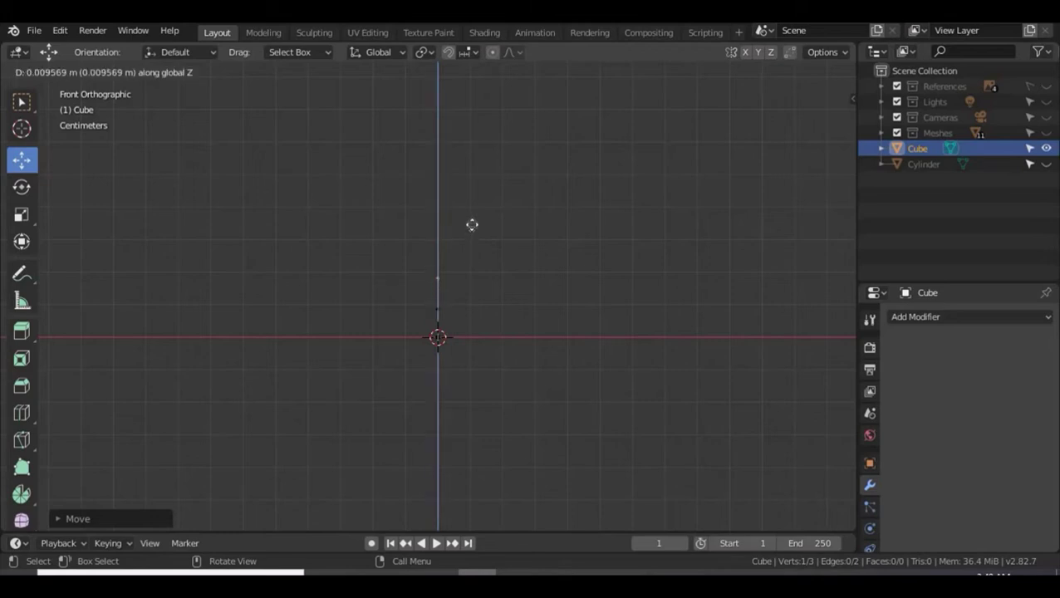
pyautogui.click(472, 224)
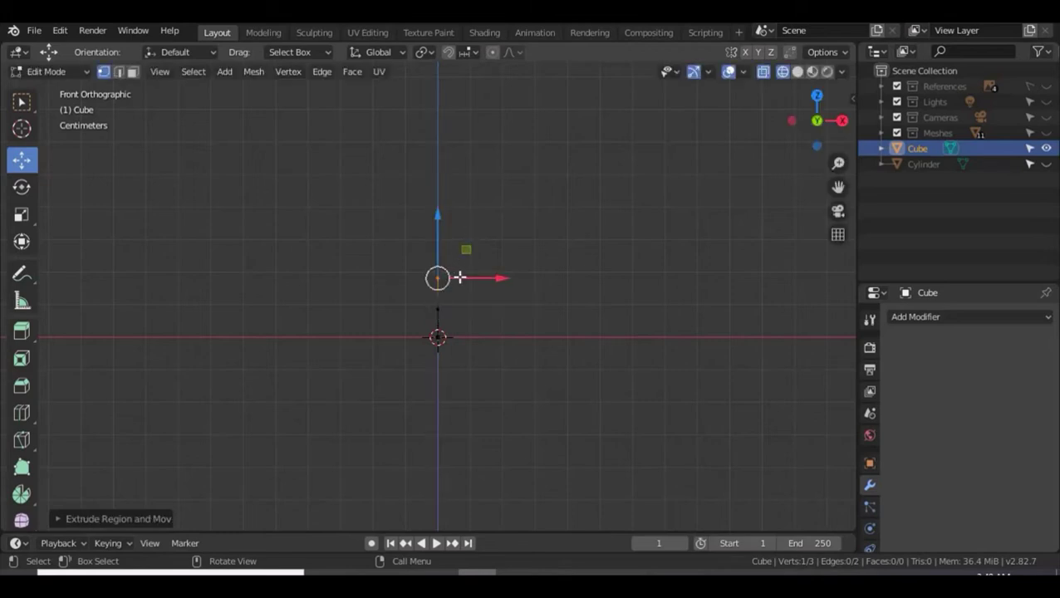
pyautogui.press('g')
pyautogui.press('x')
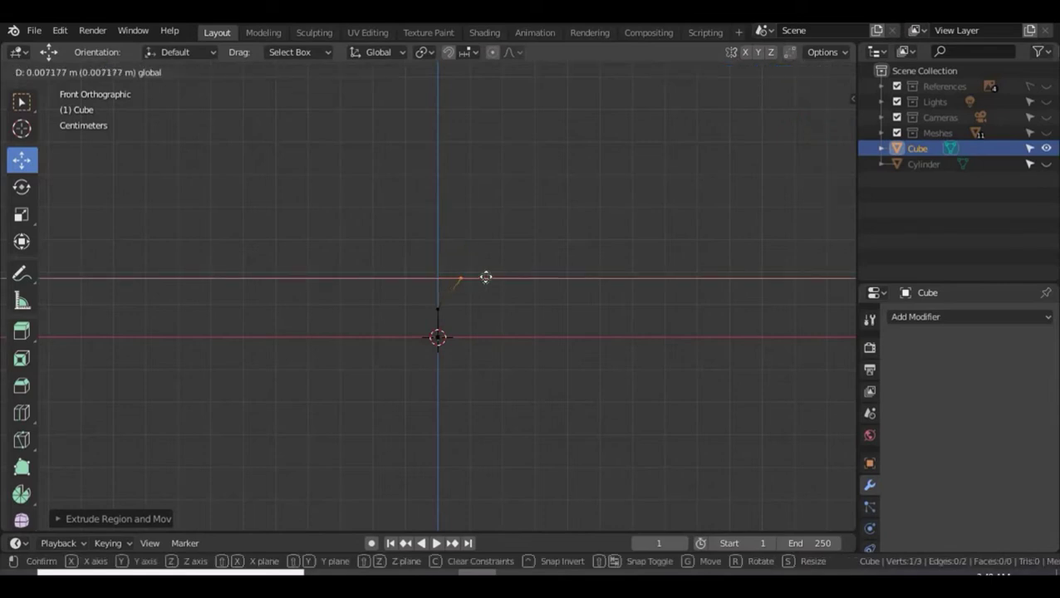
pyautogui.click(474, 263)
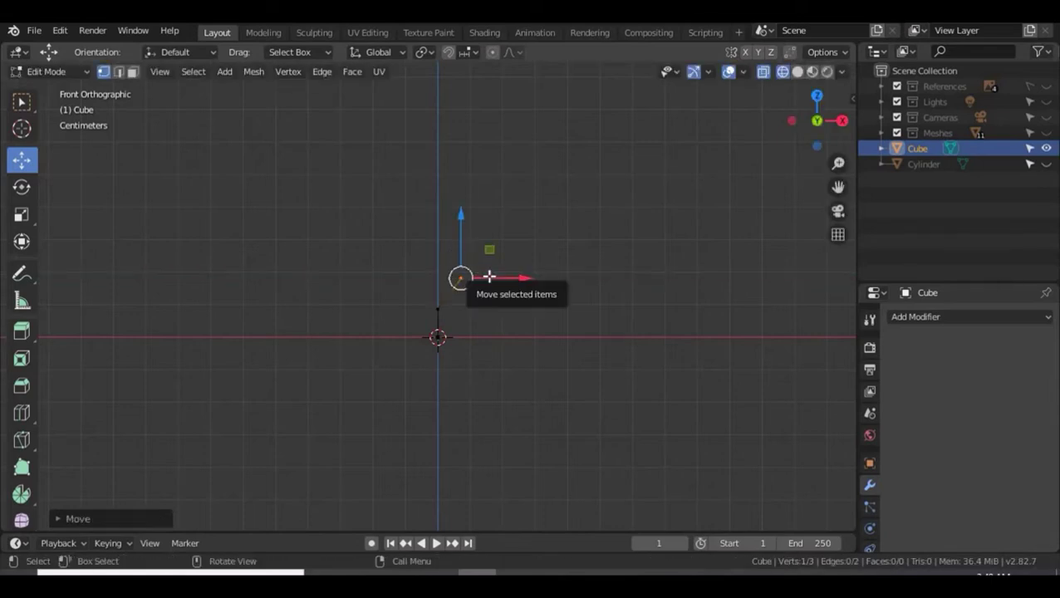
pyautogui.moveTo(490, 277); pyautogui.dragTo(452, 255)
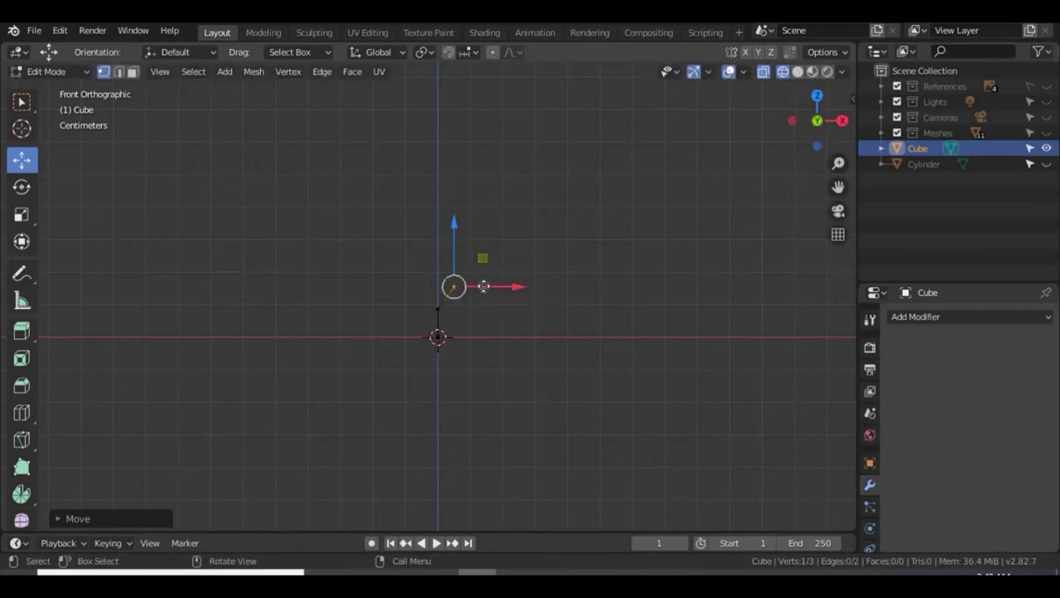
pyautogui.moveTo(484, 287); pyautogui.dragTo(483, 260)
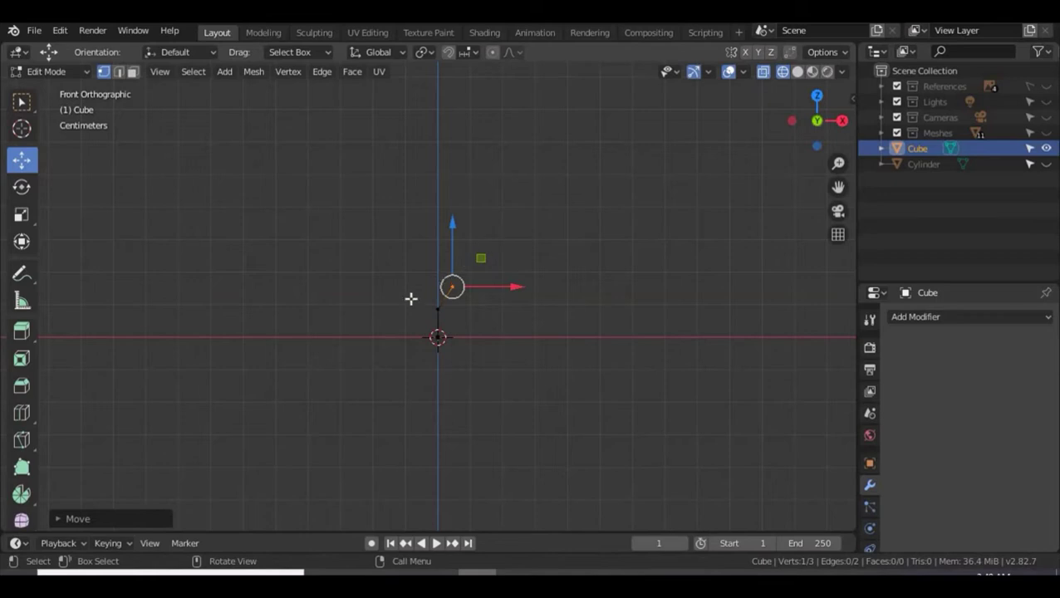
# Lower the two upper vertices slightly and raise the base vertex about 0.0023 m along Z.
pyautogui.moveTo(382, 258); pyautogui.dragTo(443, 266)
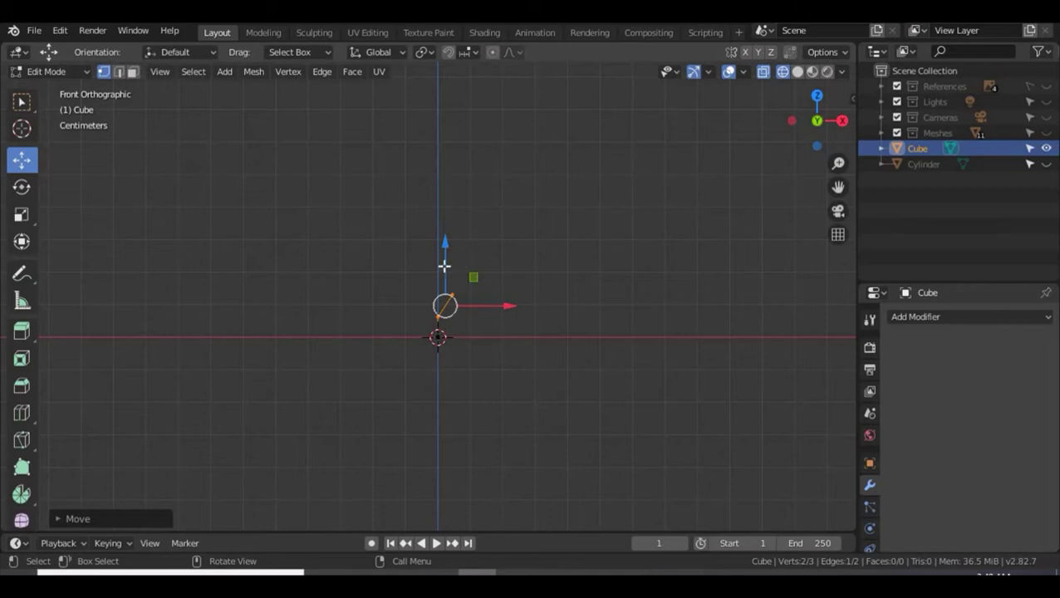
pyautogui.click(452, 296)
pyautogui.scroll(2, 452, 297)
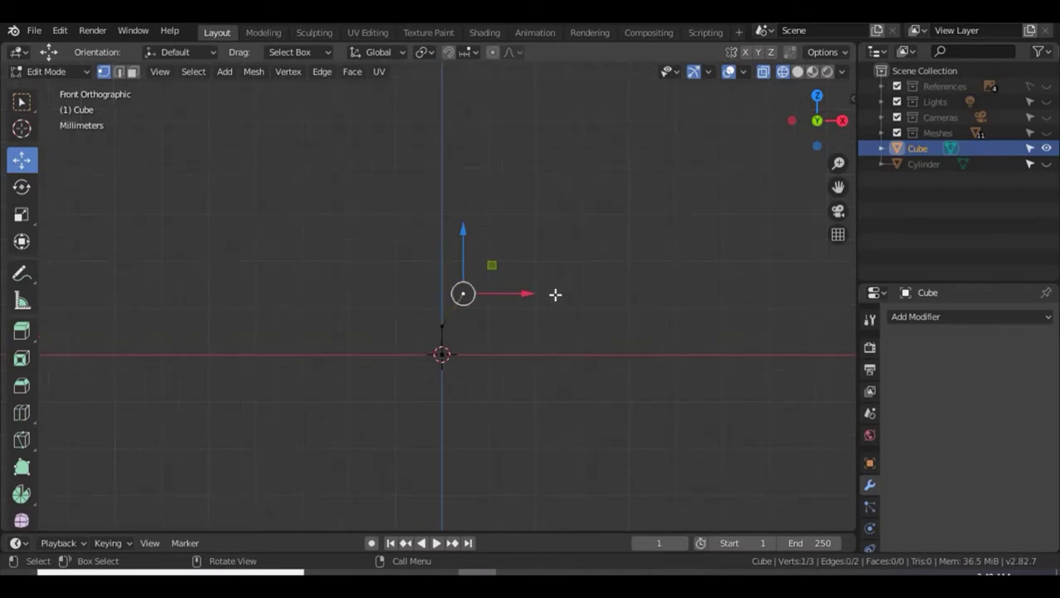
pyautogui.click(442, 355)
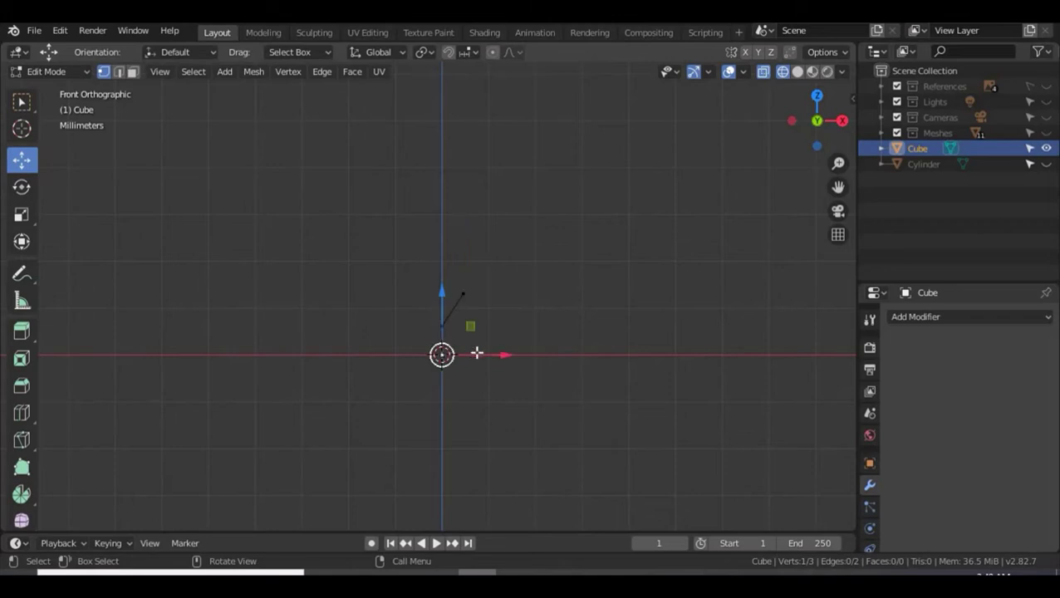
pyautogui.moveTo(441, 315); pyautogui.dragTo(439, 310)
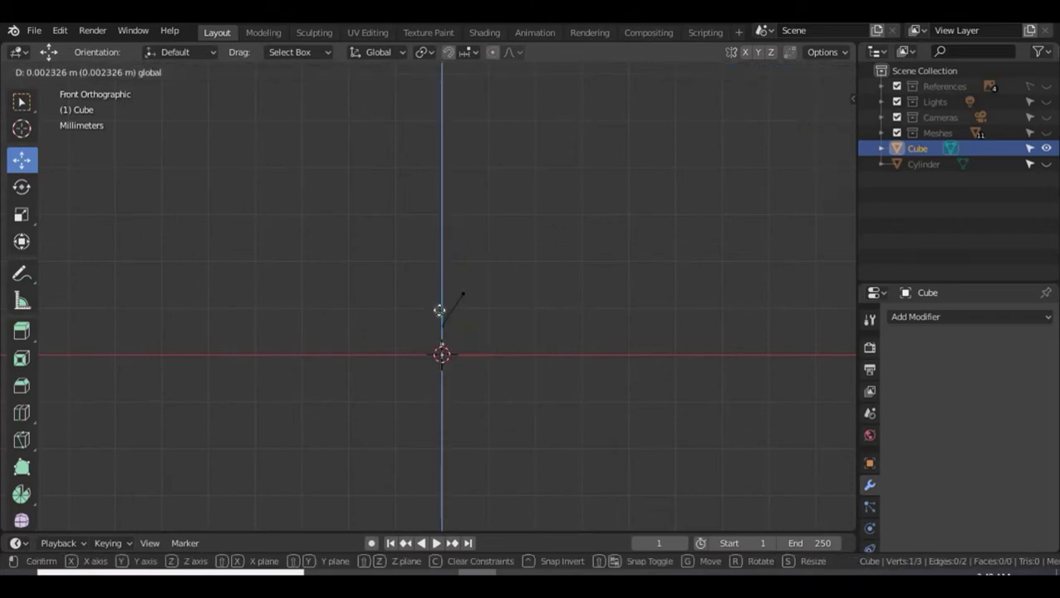
pyautogui.click(439, 311)
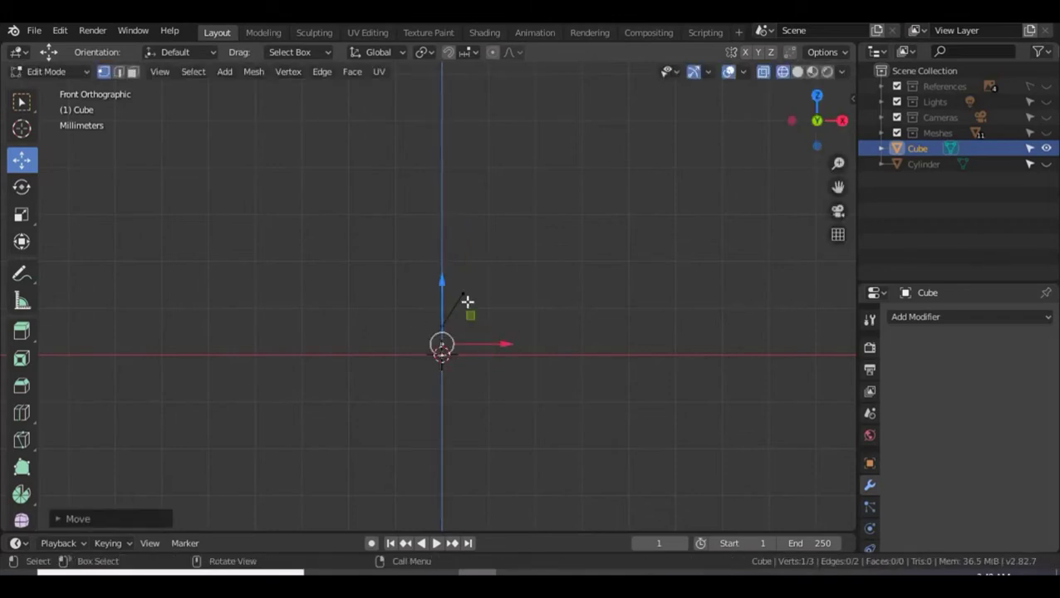
# From the end vertex, extrude a new vertex up about 0.0083 m along Z and shift it outward in positive X.
pyautogui.click(462, 294)
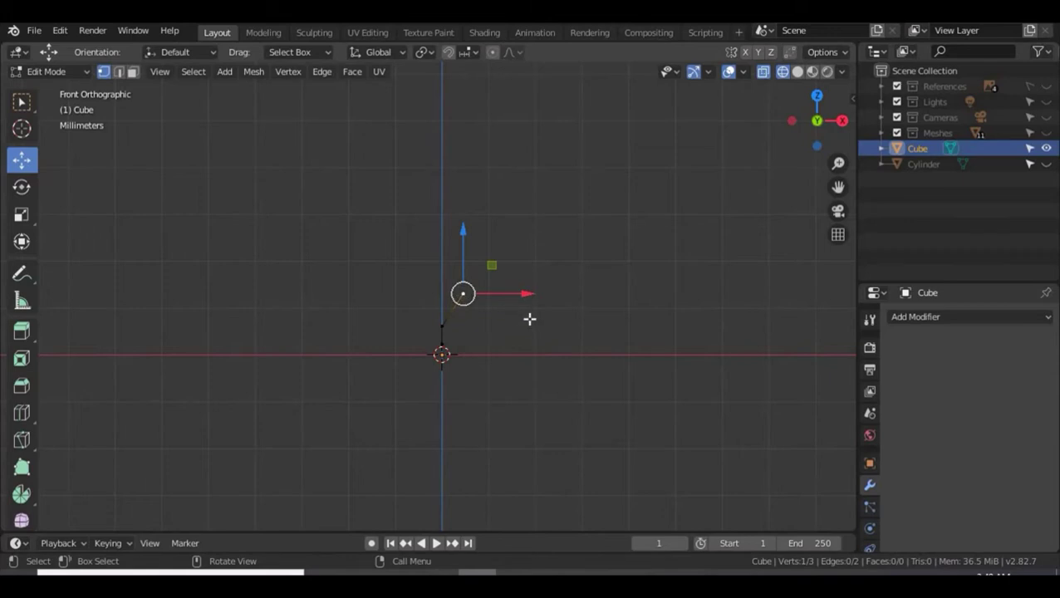
pyautogui.press('e')
pyautogui.press('z')
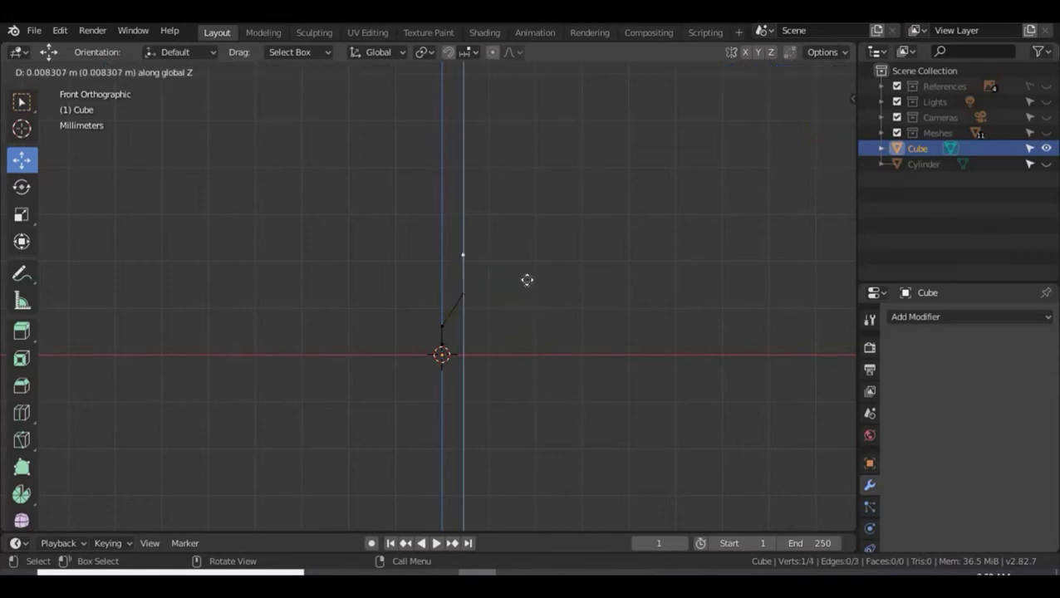
pyautogui.click(527, 280)
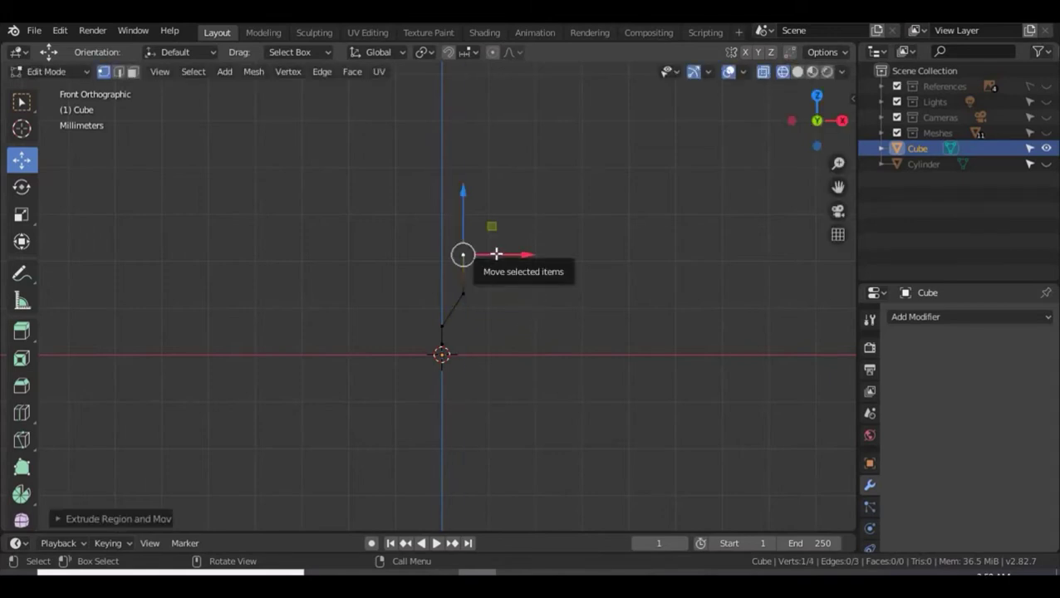
pyautogui.moveTo(500, 254)
pyautogui.mouseDown()
pyautogui.moveTo(535, 270)
pyautogui.moveTo(516, 247)
pyautogui.mouseUp()
# Extrude two more vertices upward along Z, offsetting the first one outward to widen the profile.
pyautogui.press('e')
pyautogui.press('z')
pyautogui.click(511, 201)
pyautogui.moveTo(526, 211); pyautogui.dragTo(550, 182)
pyautogui.press('e')
pyautogui.press('z')
pyautogui.click(542, 179)
# Select the upper profile vertices in groups and nudge them slightly outward along X.
pyautogui.moveTo(489, 154); pyautogui.dragTo(551, 224)
pyautogui.moveTo(566, 194); pyautogui.dragTo(575, 194)
pyautogui.moveTo(463, 137); pyautogui.dragTo(569, 270)
pyautogui.moveTo(551, 215); pyautogui.dragTo(553, 215)
pyautogui.click(501, 252)
# Extrude two vertices upward from the profile's end, curving the outline back toward the Z axis.
pyautogui.click(532, 175)
pyautogui.press('e')
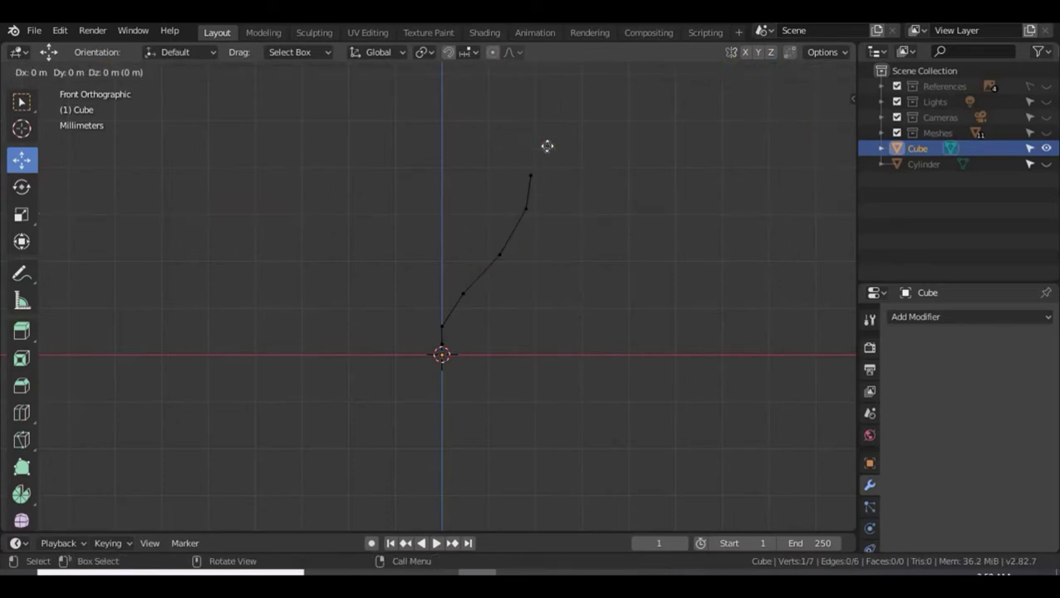
pyautogui.press('z')
pyautogui.click(546, 113)
pyautogui.moveTo(554, 140); pyautogui.dragTo(516, 112)
pyautogui.press('e')
pyautogui.press('z')
pyautogui.click(538, 106)
# Extrude two further vertices up along Z, offsetting the first one inward to form a narrow neck.
pyautogui.keyDown('shift'); pyautogui.scroll(5, 634, 324); pyautogui.keyUp('shift')
pyautogui.press('e')
pyautogui.press('z')
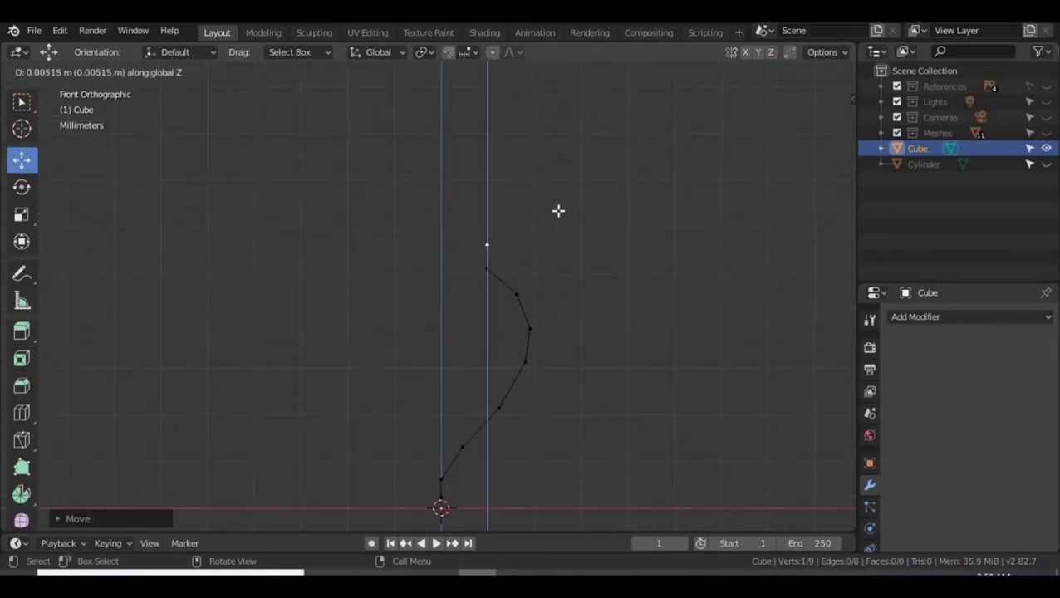
pyautogui.click(558, 211)
pyautogui.moveTo(550, 247); pyautogui.dragTo(546, 214)
pyautogui.press('e')
pyautogui.press('z')
pyautogui.click(533, 220)
# Extrude two more vertices above the neck, bending the profile slightly outward and back inward as a small bulge.
pyautogui.press('e')
pyautogui.moveTo(493, 174)
pyautogui.mouseDown()
pyautogui.moveTo(535, 198)
pyautogui.moveTo(513, 175)
pyautogui.mouseUp()
pyautogui.press('z')
pyautogui.click(495, 158)
pyautogui.press('e')
pyautogui.press('z')
pyautogui.click(504, 162)
# Select the profile vertices above the main bulge and shift them slightly inward along X.
pyautogui.moveTo(449, 139); pyautogui.dragTo(515, 289)
pyautogui.moveTo(537, 225); pyautogui.dragTo(536, 225)
pyautogui.moveTo(443, 149); pyautogui.dragTo(532, 305)
pyautogui.moveTo(541, 238); pyautogui.dragTo(534, 239)
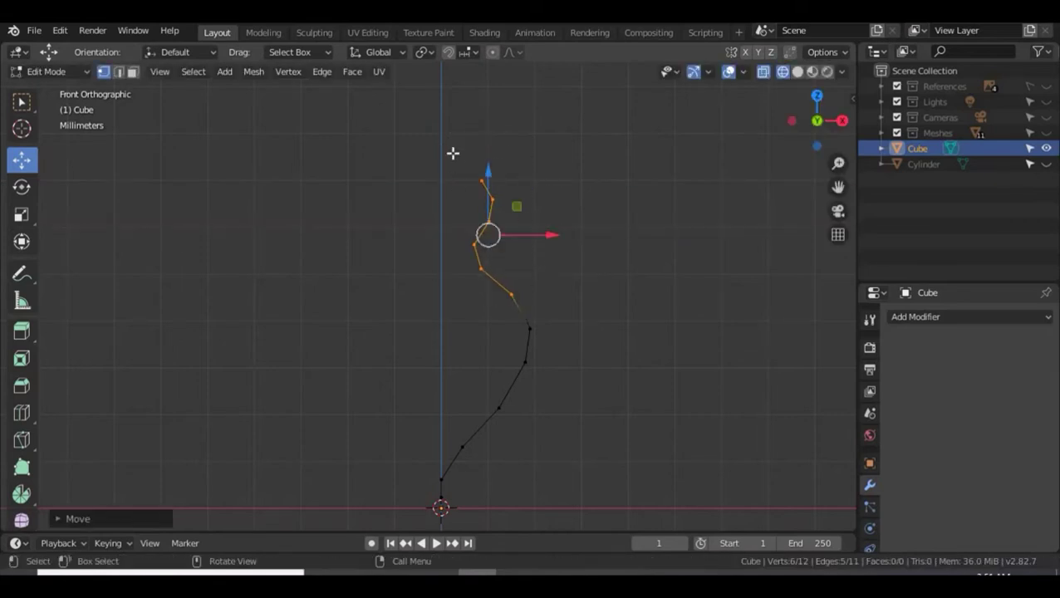
# Extrude two vertices upward from the profile's end vertex, narrowing the section above the small bulge.
pyautogui.click(488, 178)
pyautogui.press('e')
pyautogui.press('z')
pyautogui.click(502, 159)
pyautogui.moveTo(502, 159); pyautogui.dragTo(499, 91)
pyautogui.press('e')
pyautogui.press('z')
pyautogui.click(491, 133)
# Extrude the last vertex outward along X to form a flared lip, and clear the selection.
pyautogui.press('e')
pyautogui.press('x')
pyautogui.click(529, 133)
pyautogui.click(581, 193)
pyautogui.scroll(-3, 562, 190)
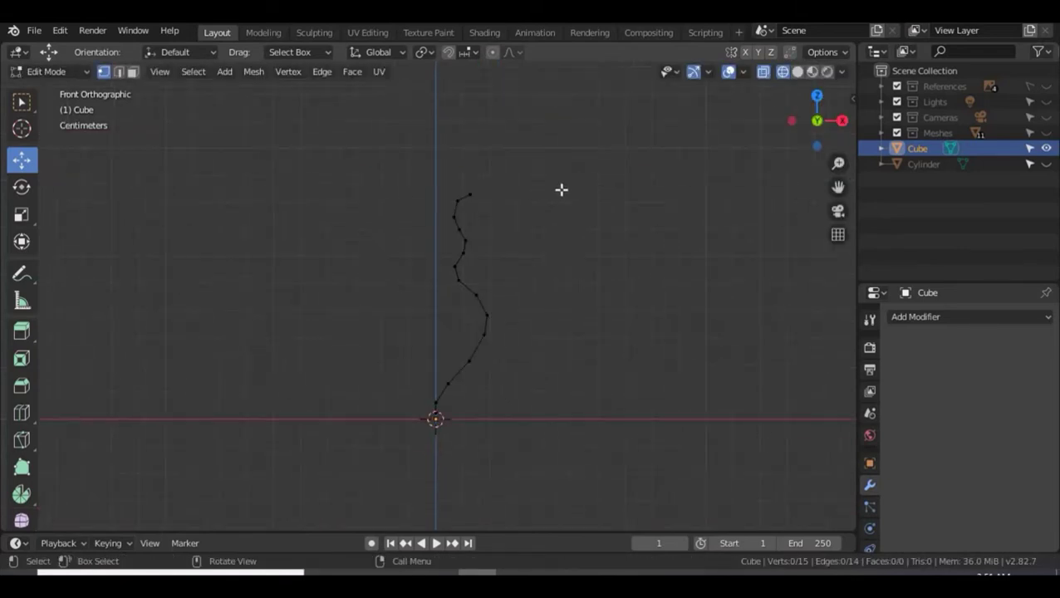
# Select the three lowest profile vertices, move them slightly outward along X from the Z axis, and clear the selection.
pyautogui.scroll(-2, 562, 190)
pyautogui.keyDown('shift'); pyautogui.scroll(-5, 568, 165); pyautogui.keyUp('shift')
pyautogui.scroll(-1, 558, 169)
pyautogui.moveTo(422, 134); pyautogui.dragTo(487, 203)
pyautogui.click(432, 283)
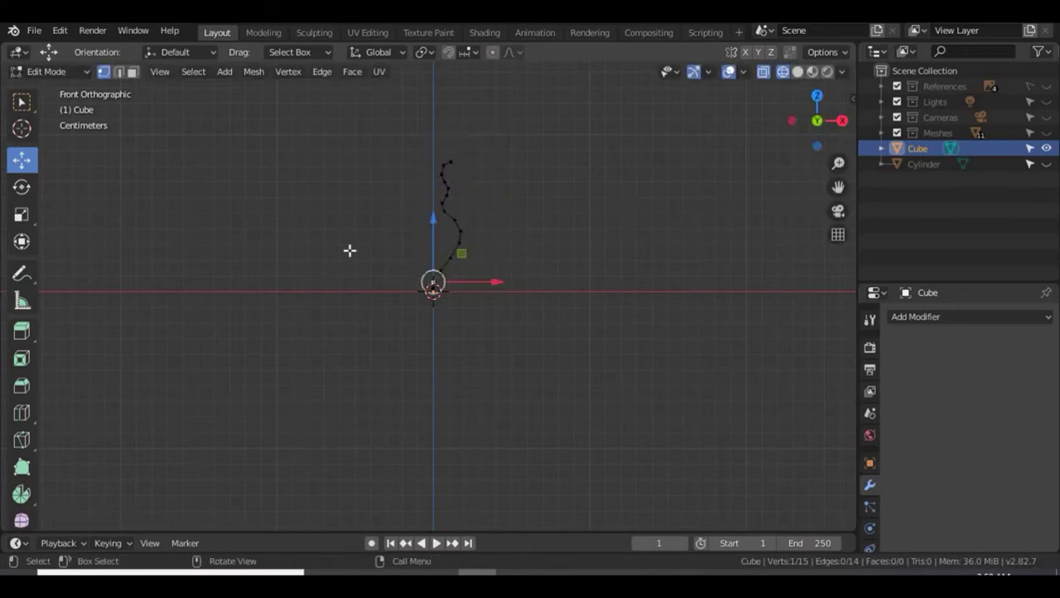
pyautogui.scroll(-4, 374, 229)
pyautogui.scroll(8, 371, 240)
pyautogui.moveTo(367, 218); pyautogui.dragTo(450, 328)
pyautogui.moveTo(475, 268); pyautogui.dragTo(500, 255)
pyautogui.keyDown('shift'); pyautogui.click(457, 234); pyautogui.keyUp('shift')
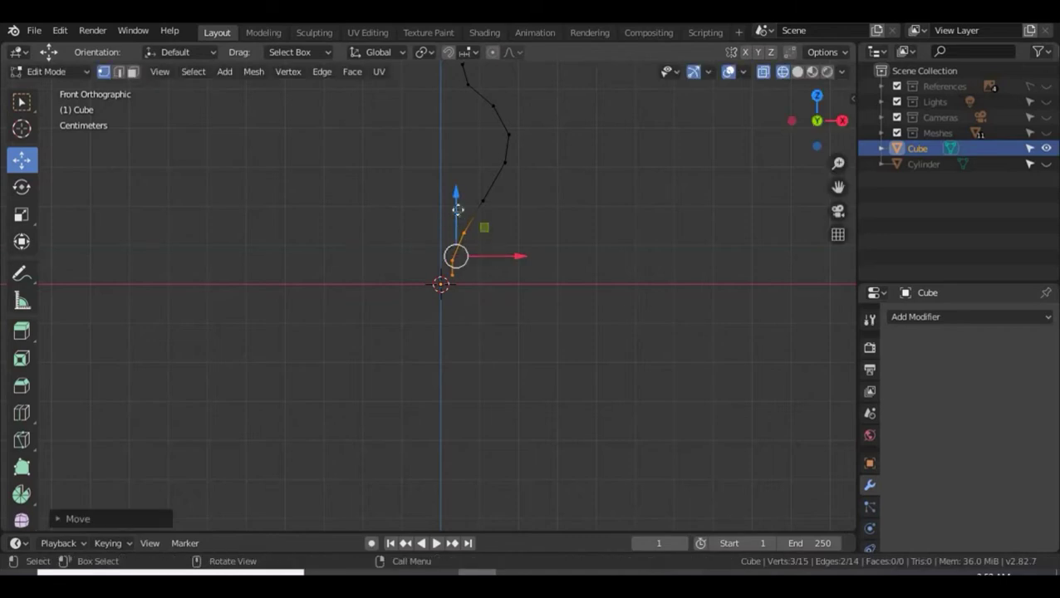
pyautogui.click(593, 238)
# Examine the profile in the right, front and top orthographic views, finishing in the right view.
pyautogui.scroll(-1, 594, 240)
pyautogui.keyDown('shift'); pyautogui.moveTo(596, 178); pyautogui.dragTo(356, 352, button='middle'); pyautogui.keyUp('shift')
pyautogui.press('KP_3')
pyautogui.scroll(-14, 586, 317)
pyautogui.scroll(1, 586, 317)
pyautogui.scroll(8, 360, 334)
pyautogui.keyDown('shift'); pyautogui.moveTo(555, 395); pyautogui.dragTo(157, 197, button='middle'); pyautogui.keyUp('shift')
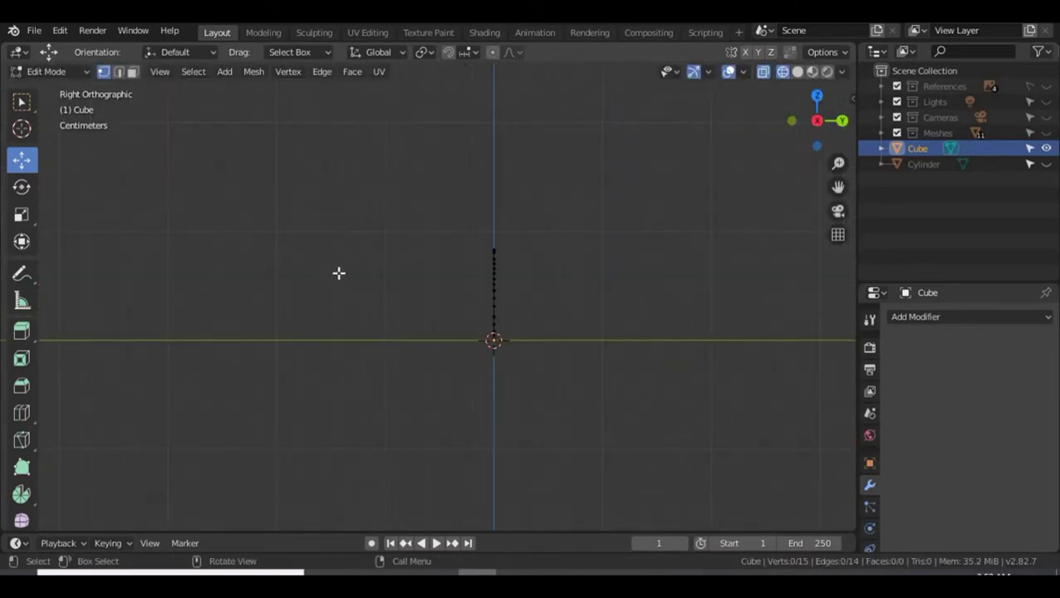
pyautogui.press('KP_1')
pyautogui.press('KP_7')
pyautogui.press('KP_1')
pyautogui.press('KP_3')
pyautogui.keyDown('shift'); pyautogui.moveTo(577, 274); pyautogui.dragTo(520, 251, button='middle'); pyautogui.keyUp('shift')
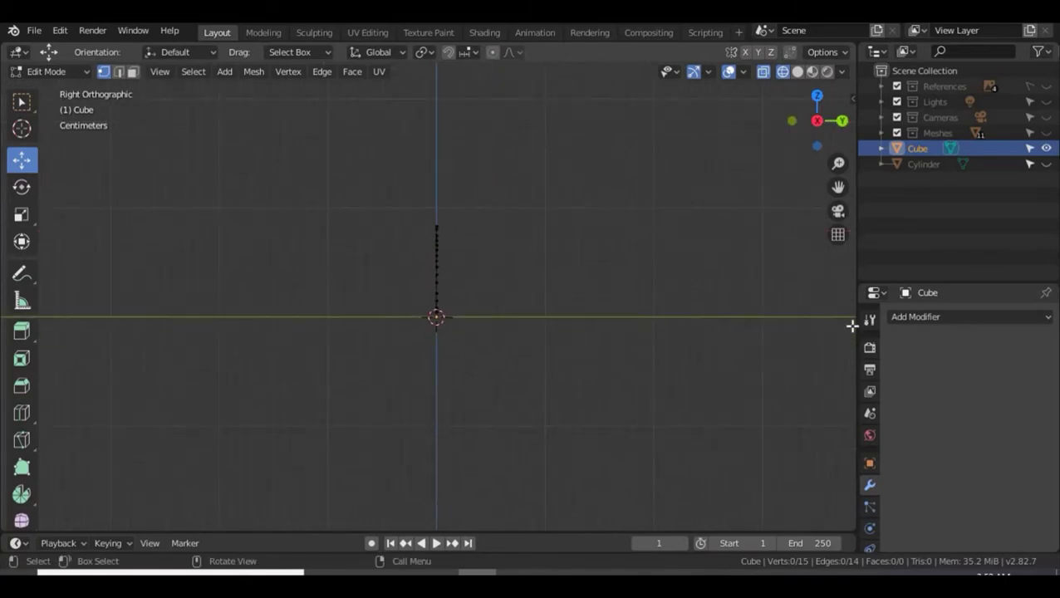
# Add a Screw modifier to the cube profile and preview the revolved shape in solid shading, returning to wireframe.
pyautogui.click(914, 317)
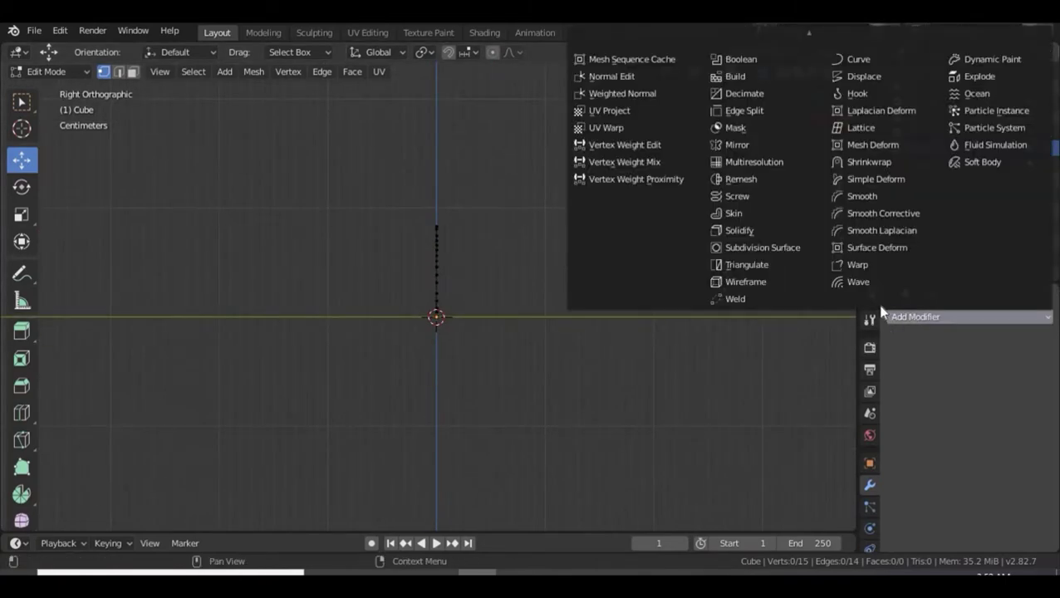
pyautogui.click(740, 196)
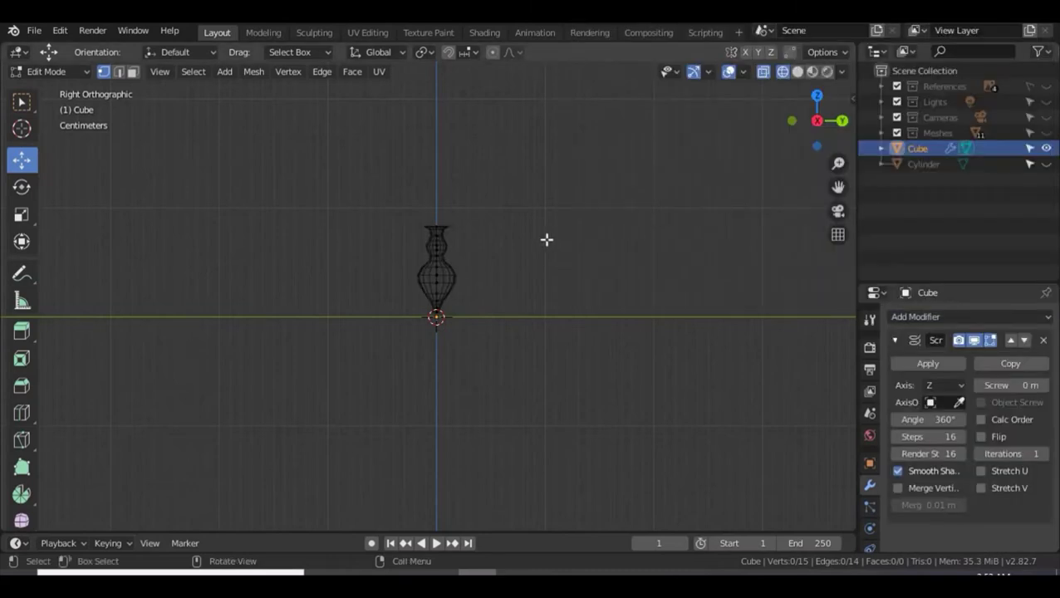
pyautogui.scroll(3, 502, 242)
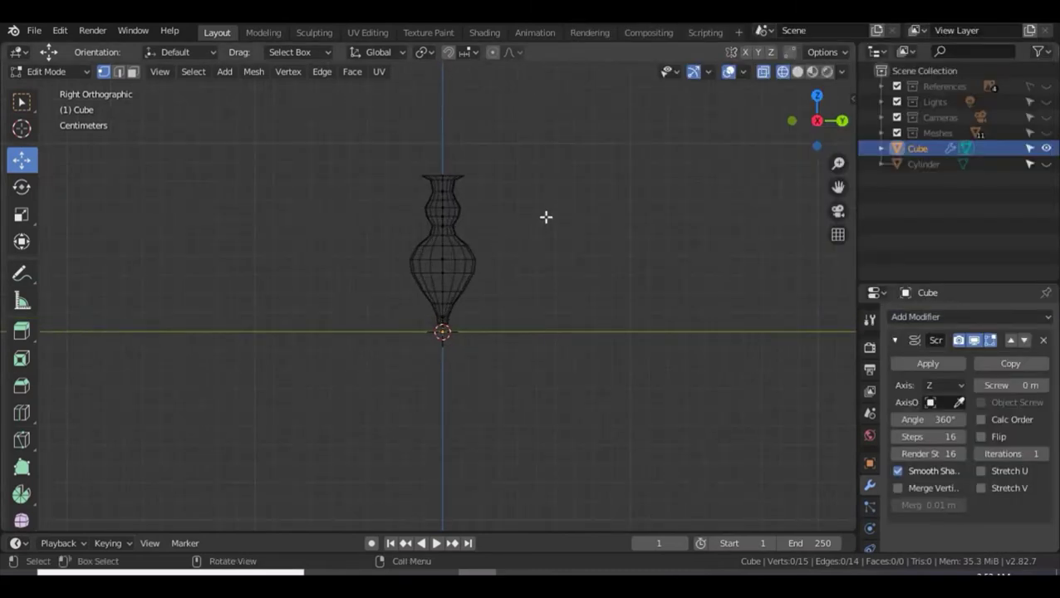
pyautogui.hotkey('shift', 'z')
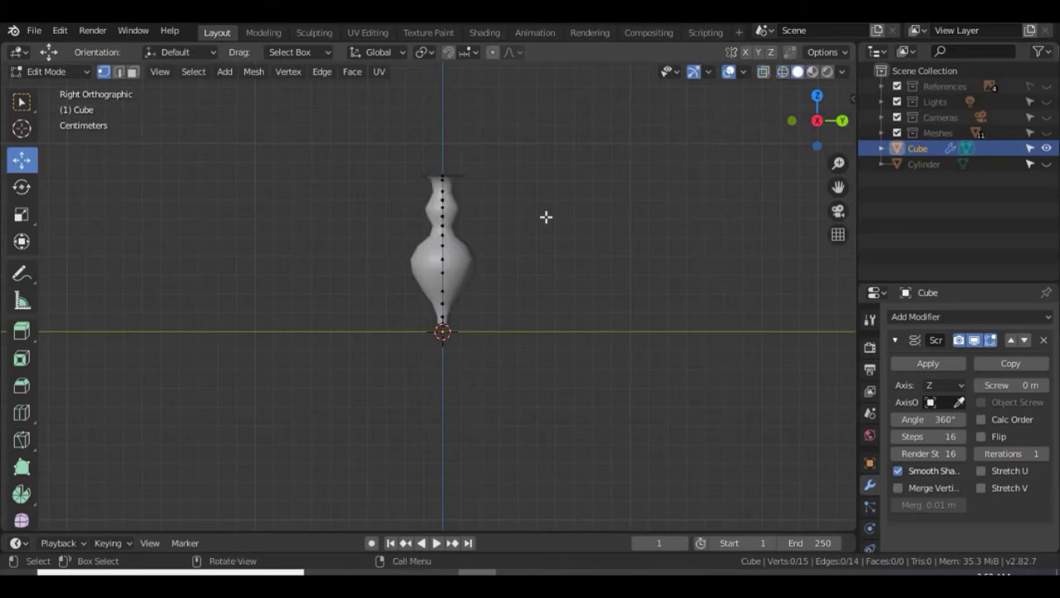
pyautogui.hotkey('shift', 'z')
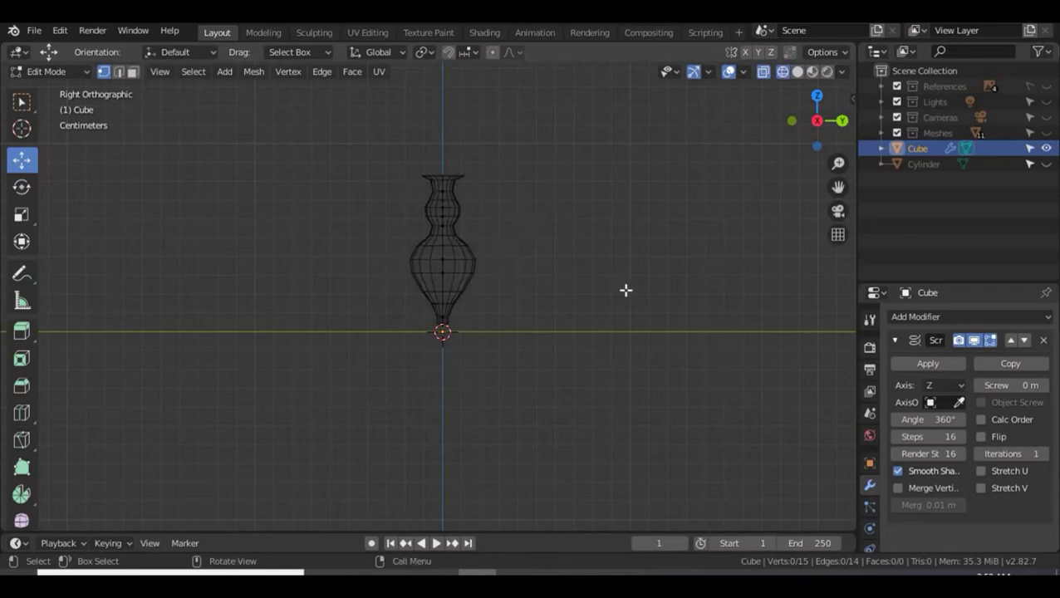
# Turn off the Screw modifier's edit-mode display, view the bare profile from the front, and turn the display back on.
pyautogui.click(987, 342)
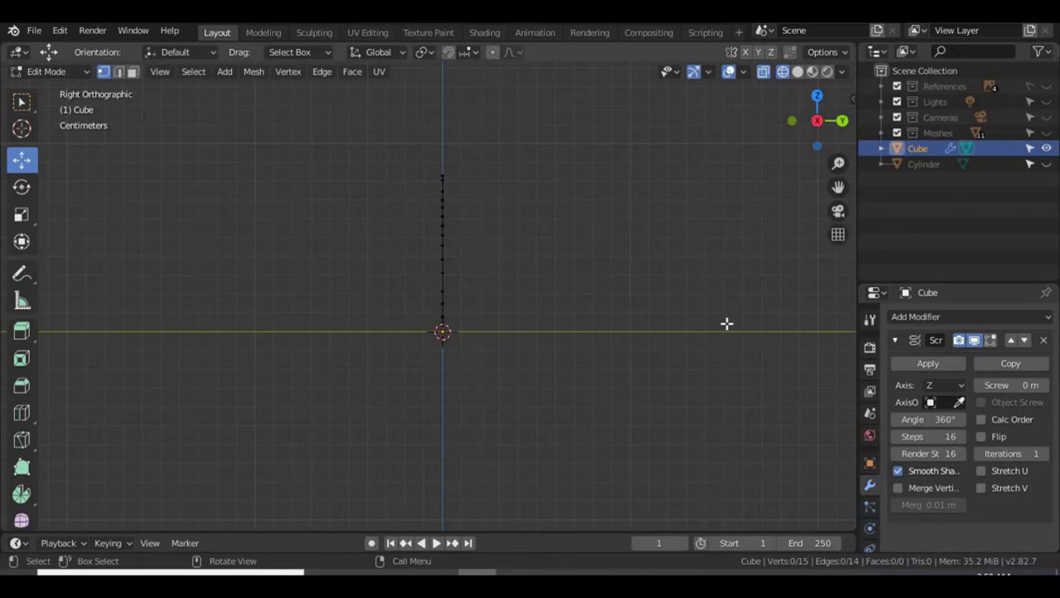
pyautogui.press('KP_1')
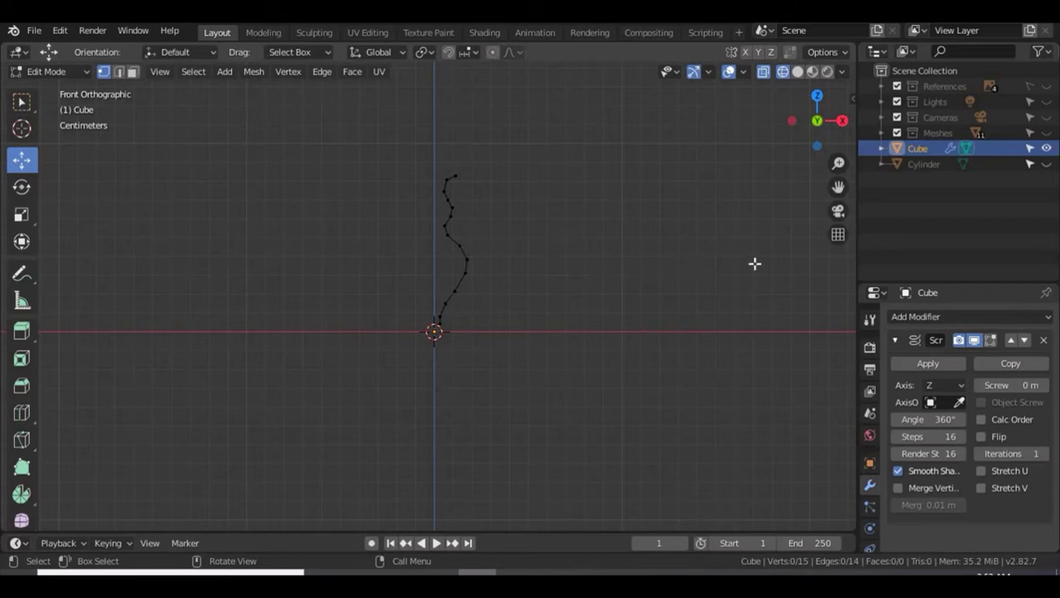
pyautogui.click(990, 340)
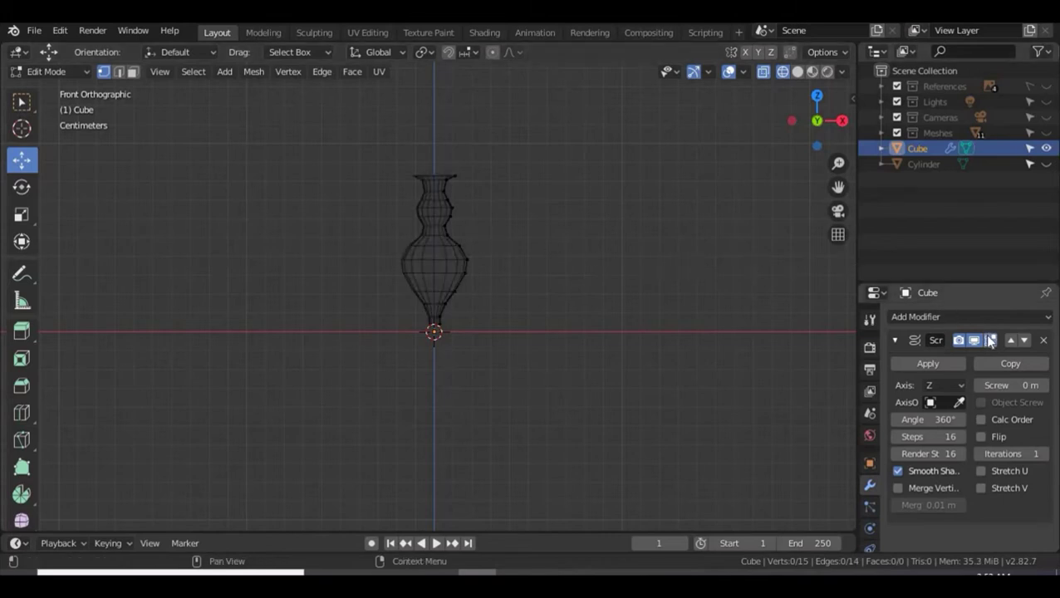
# Set the Screw modifier's axis to X and compare the bare profile with the revolved shape, leaving the edit-mode display on.
pyautogui.click(990, 340)
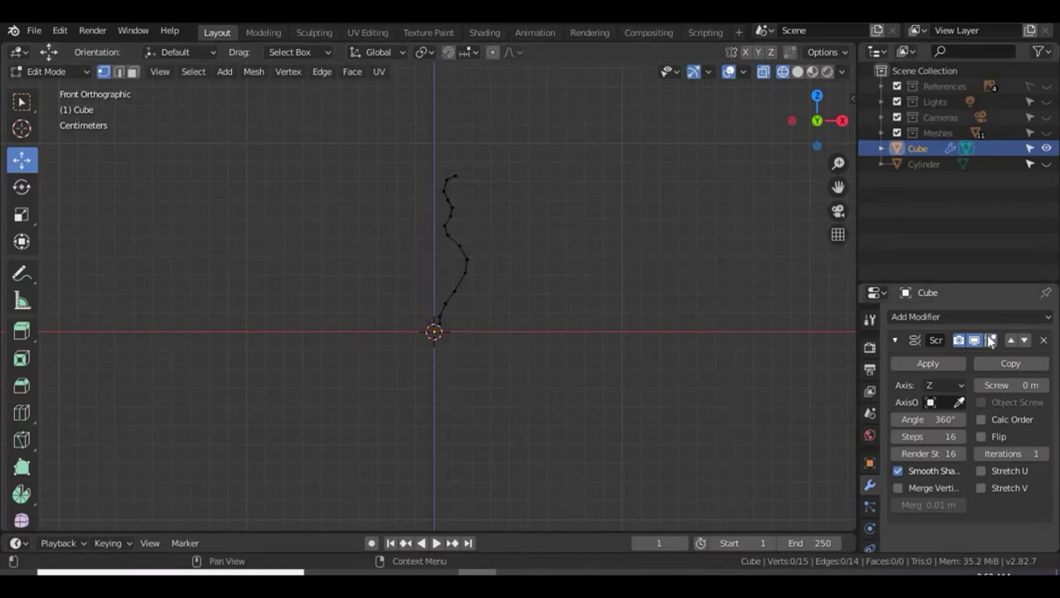
pyautogui.click(990, 340)
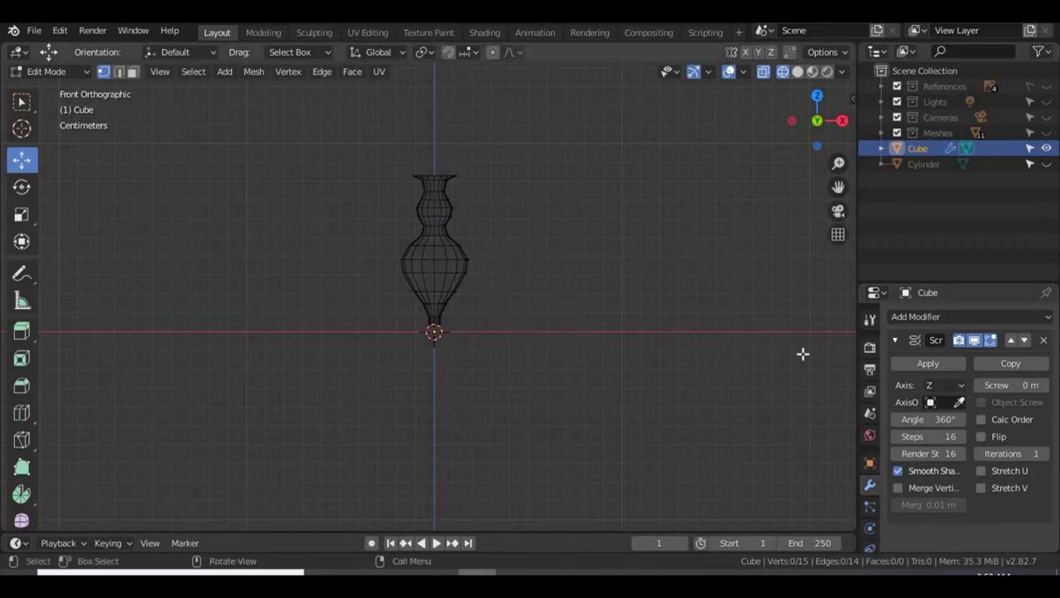
pyautogui.click(989, 344)
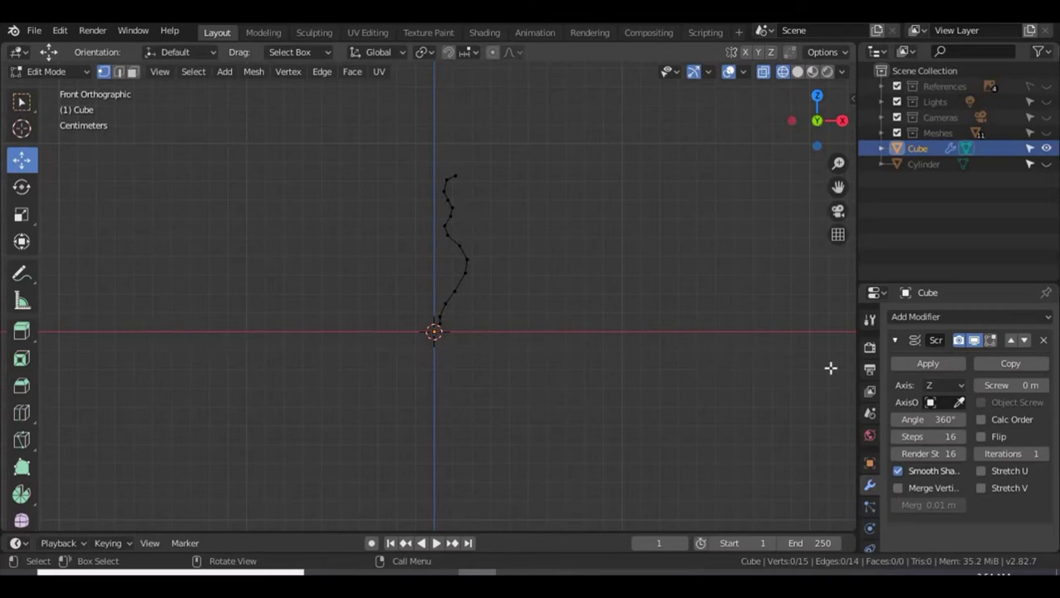
pyautogui.click(934, 386)
pyautogui.click(931, 403)
pyautogui.click(990, 340)
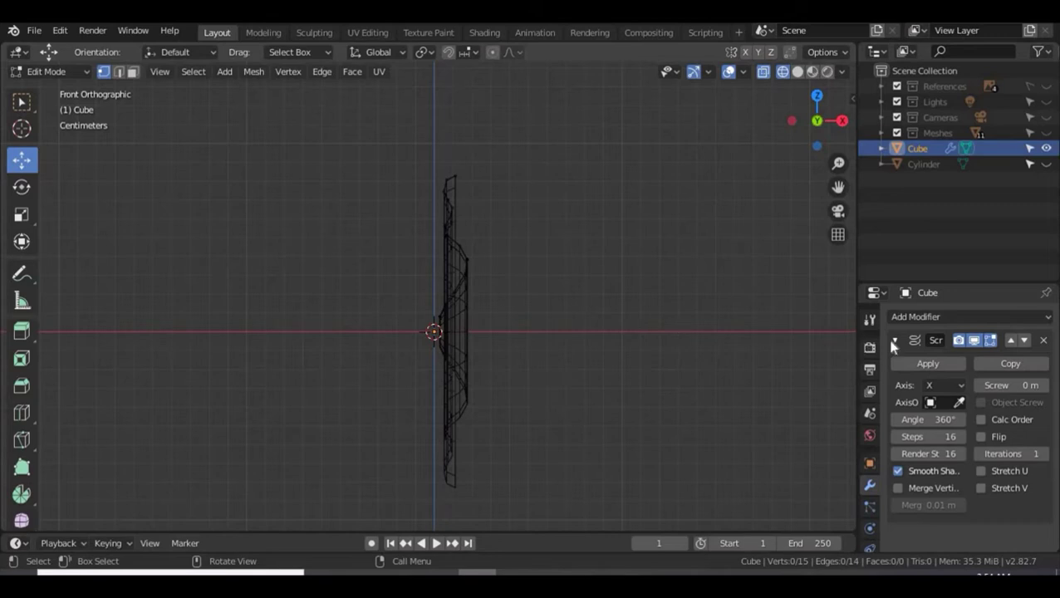
pyautogui.click(990, 340)
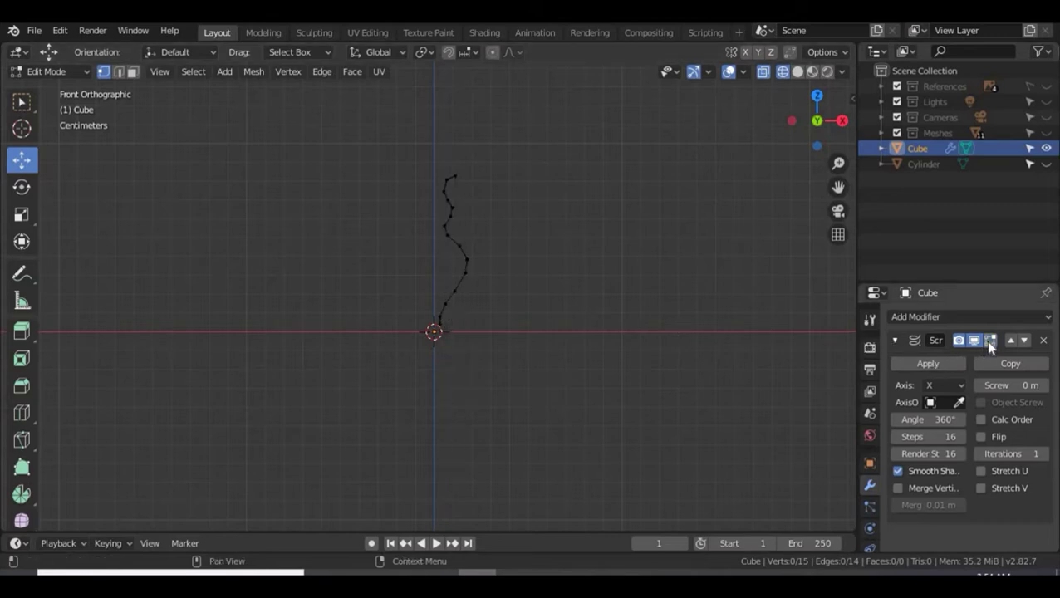
pyautogui.click(990, 341)
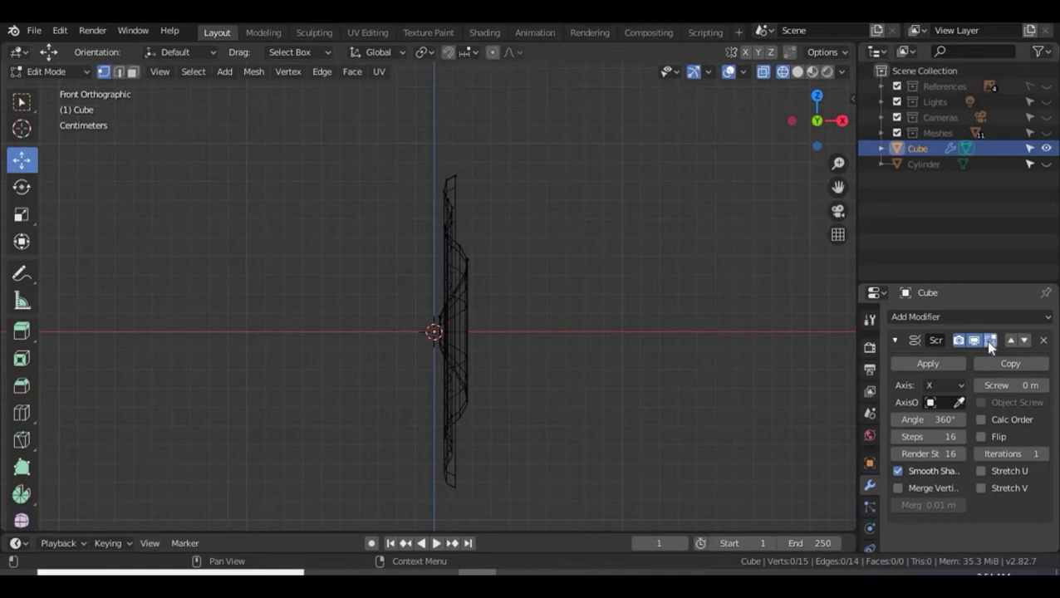
# Examine the X-axis revolved shape in solid shading, from the right view and in perspective.
pyautogui.press('KP_3')
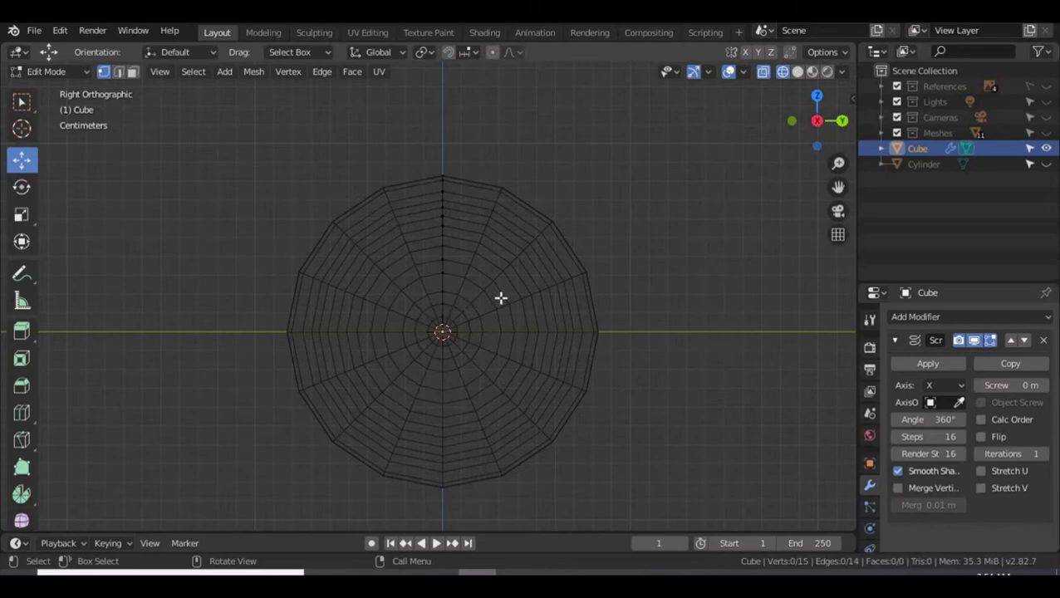
pyautogui.hotkey('shift', 'z')
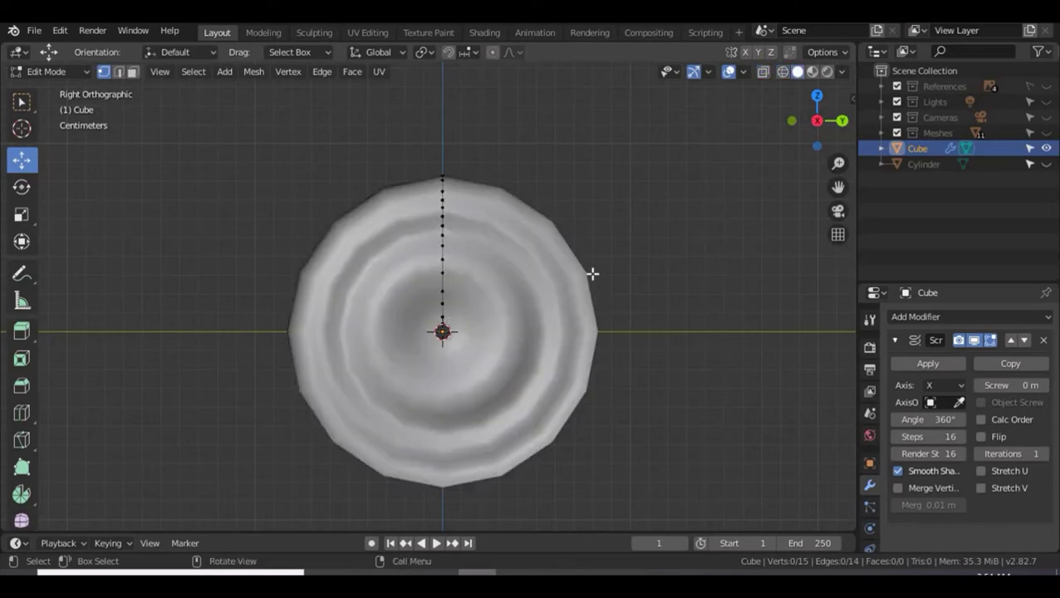
pyautogui.scroll(-3, 562, 243)
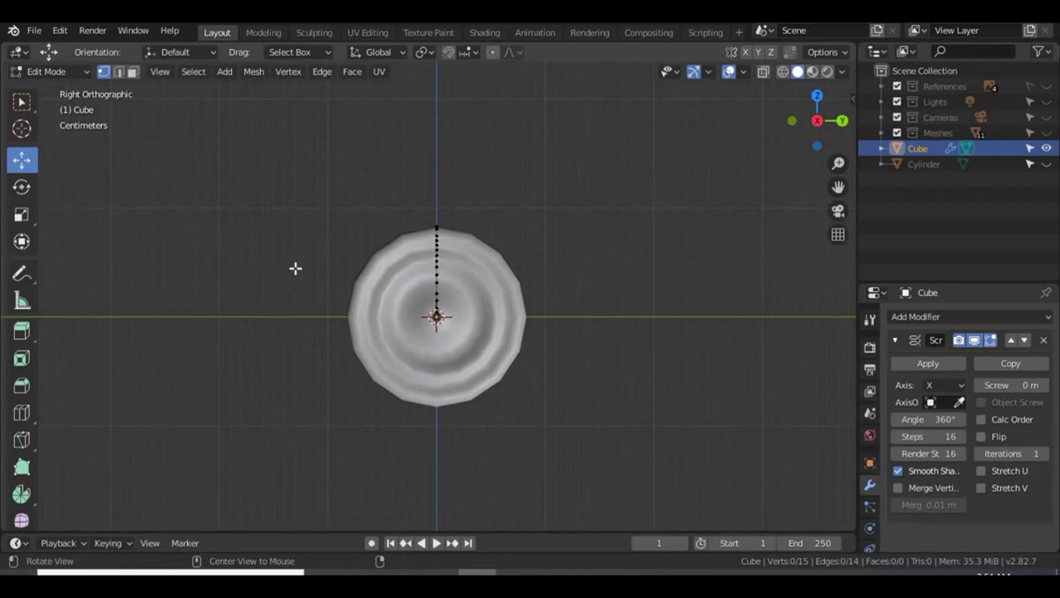
pyautogui.moveTo(295, 267); pyautogui.dragTo(386, 278, button='middle')
pyautogui.scroll(5, 475, 275)
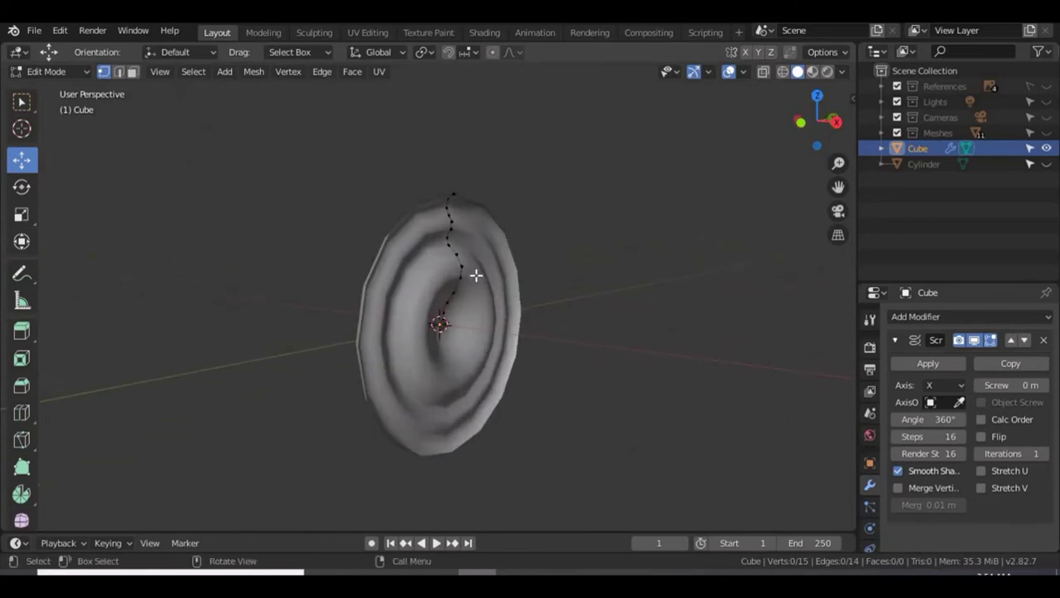
pyautogui.scroll(2, 476, 279)
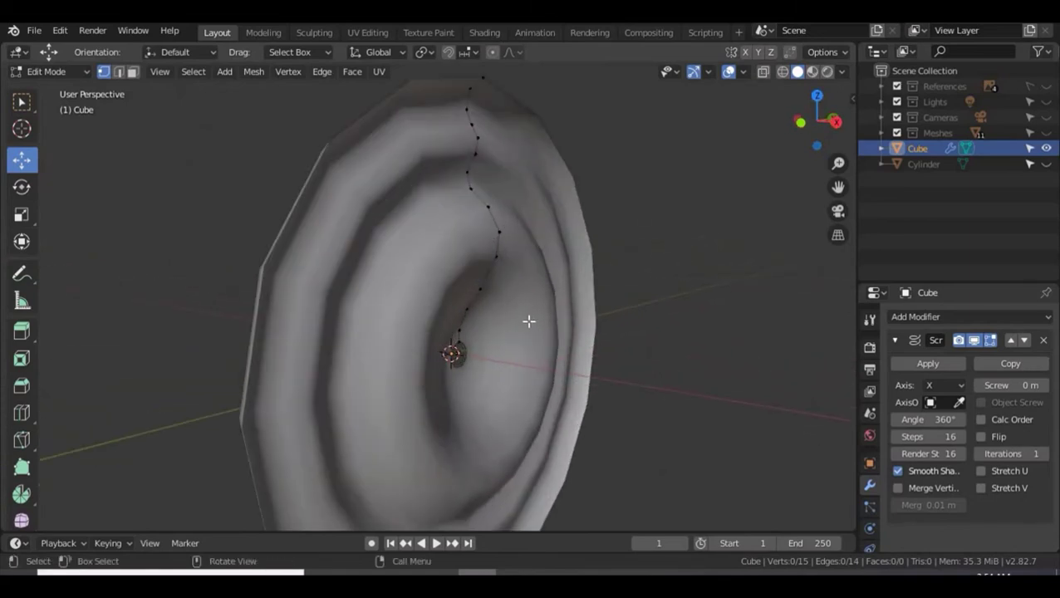
pyautogui.moveTo(529, 320)
pyautogui.mouseDown(button='middle')
pyautogui.moveTo(542, 312)
pyautogui.moveTo(535, 303)
pyautogui.mouseUp(button='middle')
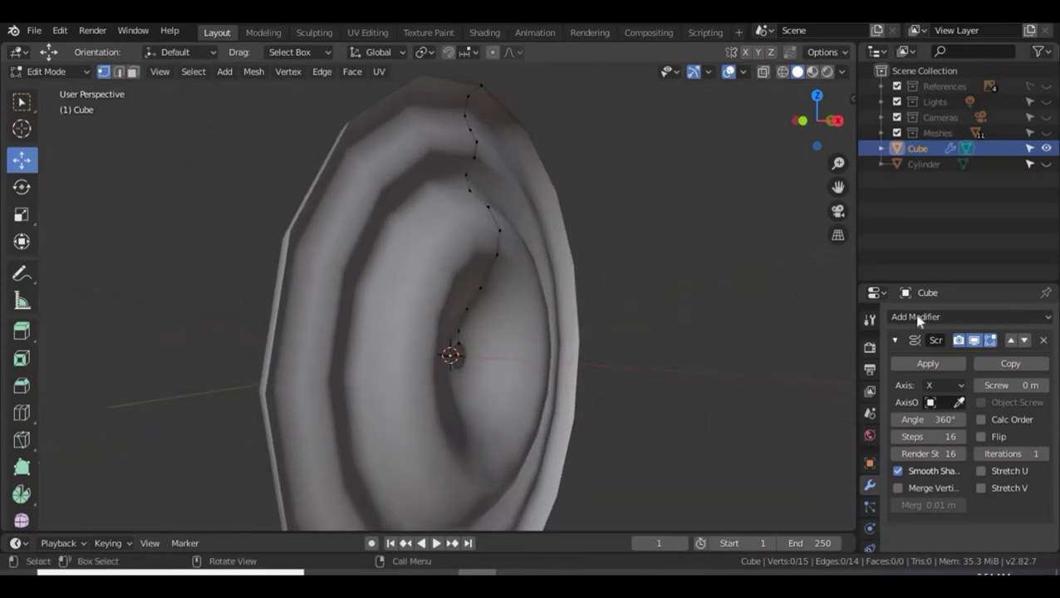
# Turn off the Screw edit-mode display and reshape the profile's lower and middle vertices in the front view, pulling the lowest one outward.
pyautogui.click(991, 340)
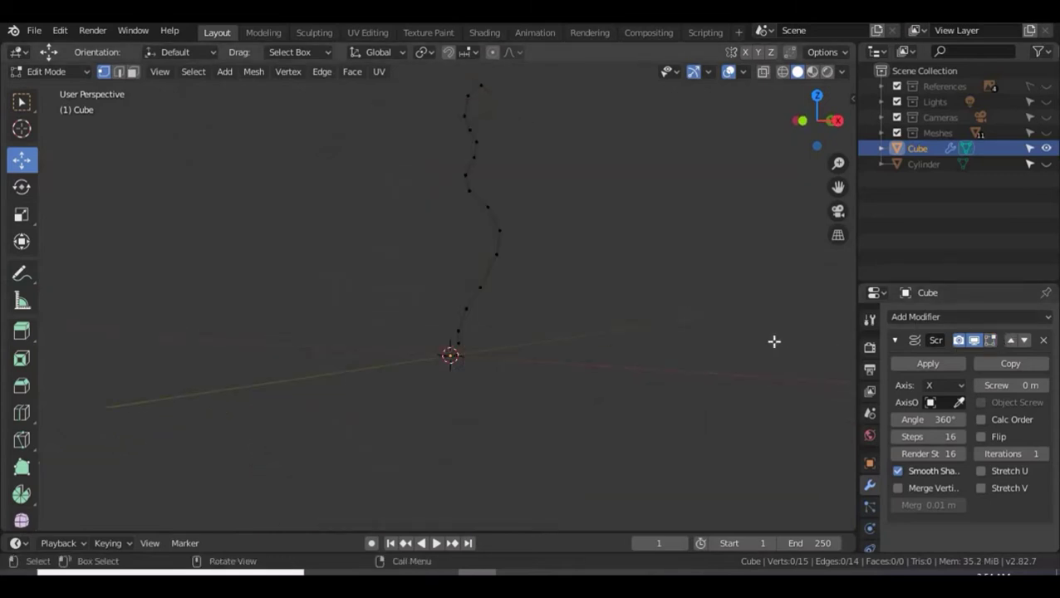
pyautogui.press('KP_1')
pyautogui.click(453, 346)
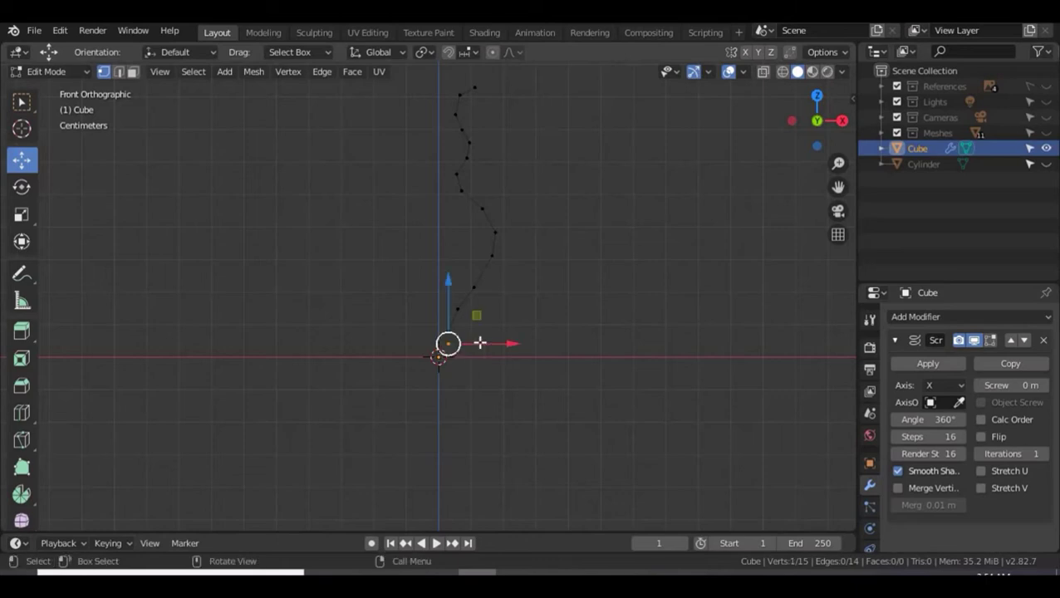
pyautogui.moveTo(457, 338); pyautogui.dragTo(471, 329)
pyautogui.scroll(2, 440, 327)
pyautogui.click(429, 326)
pyautogui.moveTo(554, 260); pyautogui.dragTo(490, 158)
pyautogui.moveTo(570, 203); pyautogui.dragTo(575, 204)
pyautogui.moveTo(454, 135); pyautogui.dragTo(553, 157)
pyautogui.click(469, 120)
pyautogui.moveTo(521, 118); pyautogui.dragTo(522, 118)
# Reposition the profile's upper vertices to refine the curve up to the rim.
pyautogui.keyDown('shift'); pyautogui.moveTo(570, 83); pyautogui.dragTo(572, 193, button='middle'); pyautogui.keyUp('shift')
pyautogui.moveTo(532, 152); pyautogui.dragTo(399, 241)
pyautogui.keyDown('shift'); pyautogui.click(471, 169); pyautogui.keyUp('shift')
pyautogui.click(487, 191)
pyautogui.moveTo(533, 210); pyautogui.dragTo(536, 192)
pyautogui.moveTo(528, 112); pyautogui.dragTo(457, 155)
pyautogui.moveTo(517, 134); pyautogui.dragTo(516, 135)
pyautogui.moveTo(486, 88); pyautogui.dragTo(487, 96)
pyautogui.scroll(1, 595, 194)
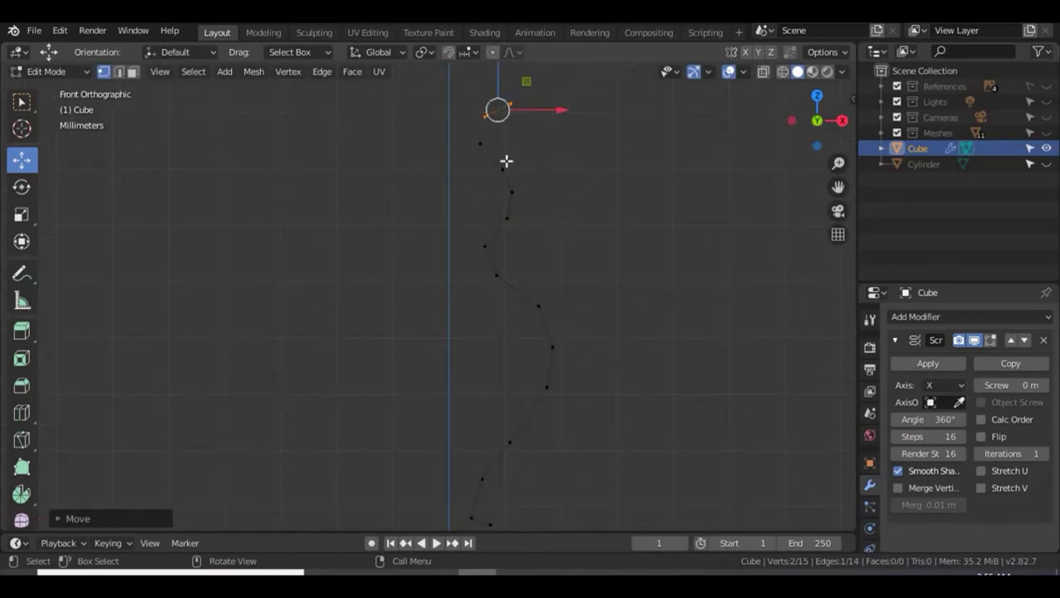
# Add a vertex with a loop cut on the segment below the rim and shift the neighbouring vertices to round the curve.
pyautogui.hotkey('ctrl', 'r')
pyautogui.doubleClick(508, 158)
pyautogui.moveTo(509, 155); pyautogui.dragTo(517, 179)
pyautogui.moveTo(529, 169); pyautogui.dragTo(531, 169)
pyautogui.moveTo(467, 135); pyautogui.dragTo(485, 151)
pyautogui.moveTo(480, 123); pyautogui.dragTo(490, 126)
# Adjust the top rim vertices and extrude one more vertex outward and slightly downward from the profile's upper end.
pyautogui.moveTo(514, 116); pyautogui.dragTo(501, 96)
pyautogui.moveTo(510, 77); pyautogui.dragTo(511, 79)
pyautogui.press('e')
pyautogui.click(556, 112)
pyautogui.moveTo(561, 116); pyautogui.dragTo(558, 115)
pyautogui.click(558, 207)
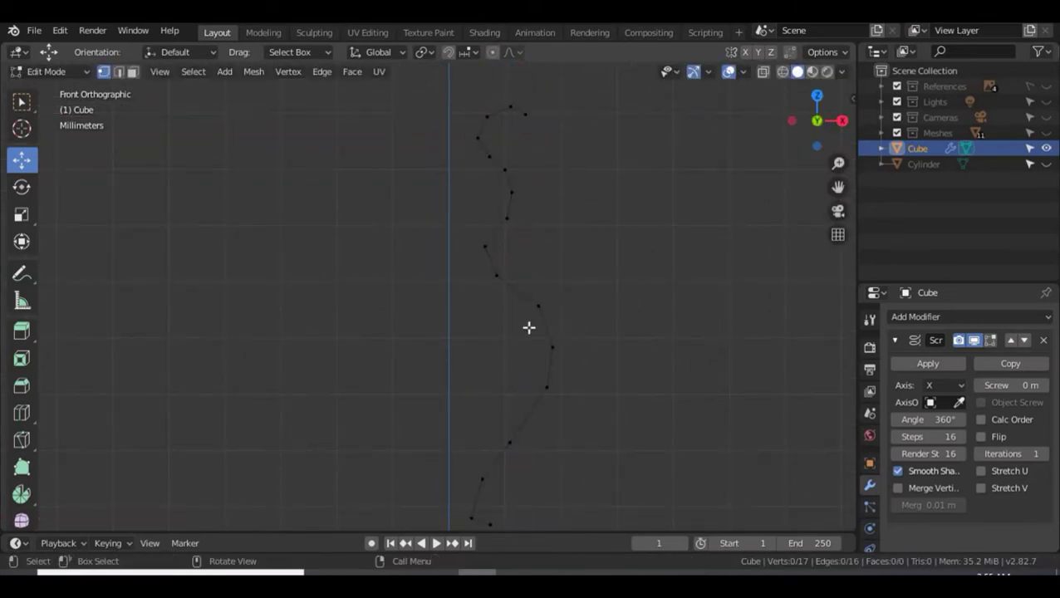
# Add three vertices with loop cuts around the profile's wide belly and position them to smooth the bulge.
pyautogui.hotkey('ctrl', 'r')
pyautogui.doubleClick(533, 328)
pyautogui.hotkey('ctrl', 'r')
pyautogui.moveTo(575, 323); pyautogui.dragTo(573, 291)
pyautogui.doubleClick(548, 270)
pyautogui.click(581, 341)
pyautogui.hotkey('ctrl', 'r')
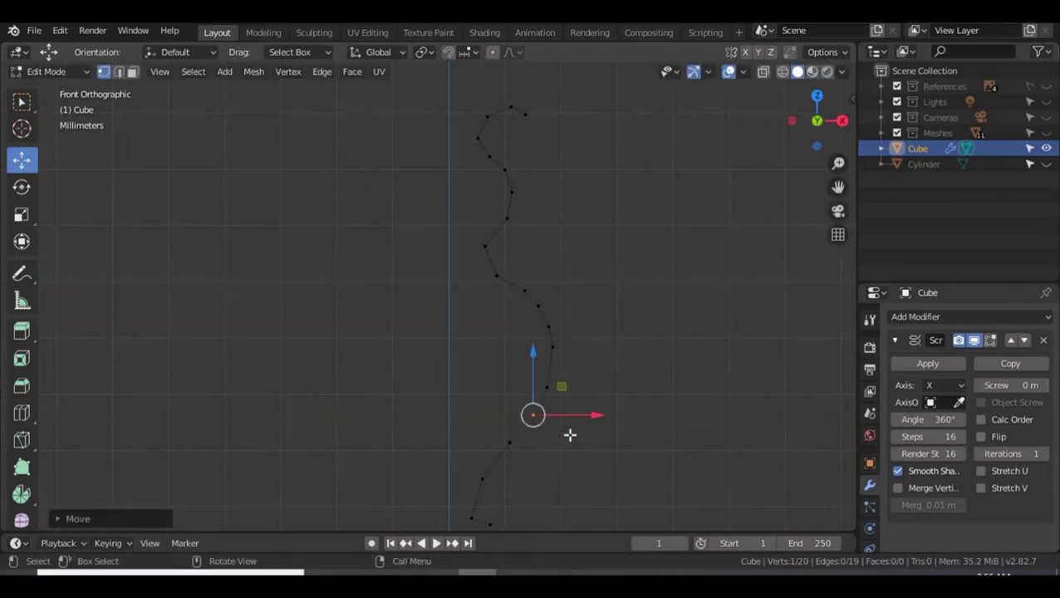
# Add two vertices with loop cuts at the narrow neck above the belly and adjust them to smooth the curve.
pyautogui.hotkey('ctrl', 'r')
pyautogui.doubleClick(506, 233)
pyautogui.moveTo(492, 209); pyautogui.dragTo(492, 206)
pyautogui.hotkey('ctrl', 'r')
pyautogui.doubleClick(498, 261)
pyautogui.moveTo(551, 260); pyautogui.dragTo(548, 260)
pyautogui.scroll(-1, 573, 300)
pyautogui.moveTo(457, 236); pyautogui.dragTo(542, 260)
pyautogui.click(447, 223)
# Add a vertex with a loop cut near the profile's foot, adjust the lowest vertices, and clear the selection.
pyautogui.hotkey('ctrl', 'r')
pyautogui.doubleClick(476, 466)
pyautogui.moveTo(525, 466); pyautogui.dragTo(521, 466)
pyautogui.moveTo(501, 501); pyautogui.dragTo(471, 448)
pyautogui.scroll(-1, 483, 473)
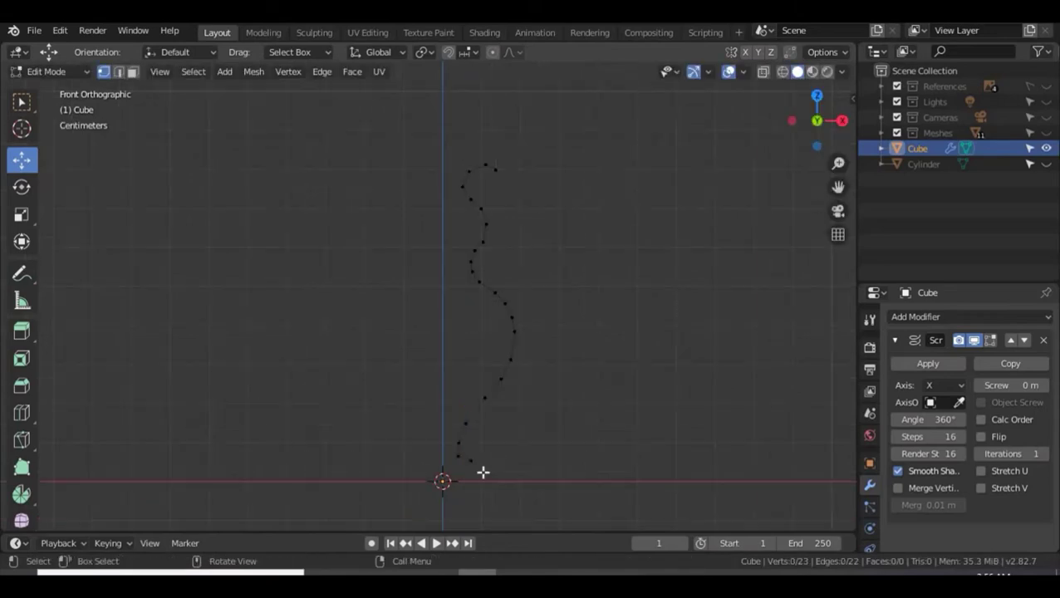
pyautogui.click(475, 464)
pyautogui.moveTo(471, 402); pyautogui.dragTo(471, 409)
pyautogui.click(565, 449)
# Turn on the Screw edit-mode display and inspect the refined revolved shape in perspective.
pyautogui.click(990, 340)
pyautogui.keyDown('alt'); pyautogui.moveTo(696, 303); pyautogui.dragTo(568, 324); pyautogui.keyUp('alt')
pyautogui.scroll(-2, 574, 333)
pyautogui.keyDown('alt'); pyautogui.keyDown('shift'); pyautogui.moveTo(609, 406); pyautogui.dragTo(738, 343); pyautogui.keyUp('shift'); pyautogui.keyUp('alt')
# Move the top rim vertices slightly down on the bare profile in the front view, and preview the revolved shape again.
pyautogui.press('KP_1')
pyautogui.click(991, 340)
pyautogui.moveTo(475, 110); pyautogui.dragTo(446, 136)
pyautogui.moveTo(454, 93); pyautogui.dragTo(451, 99)
pyautogui.click(608, 225)
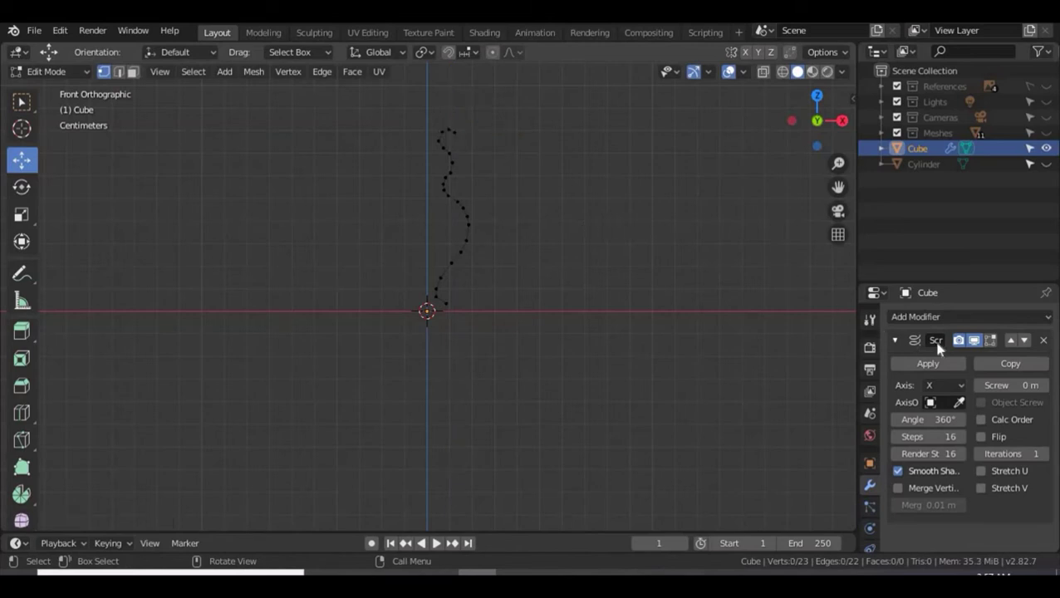
pyautogui.click(991, 340)
pyautogui.keyDown('alt'); pyautogui.moveTo(658, 300); pyautogui.dragTo(584, 319); pyautogui.keyUp('alt')
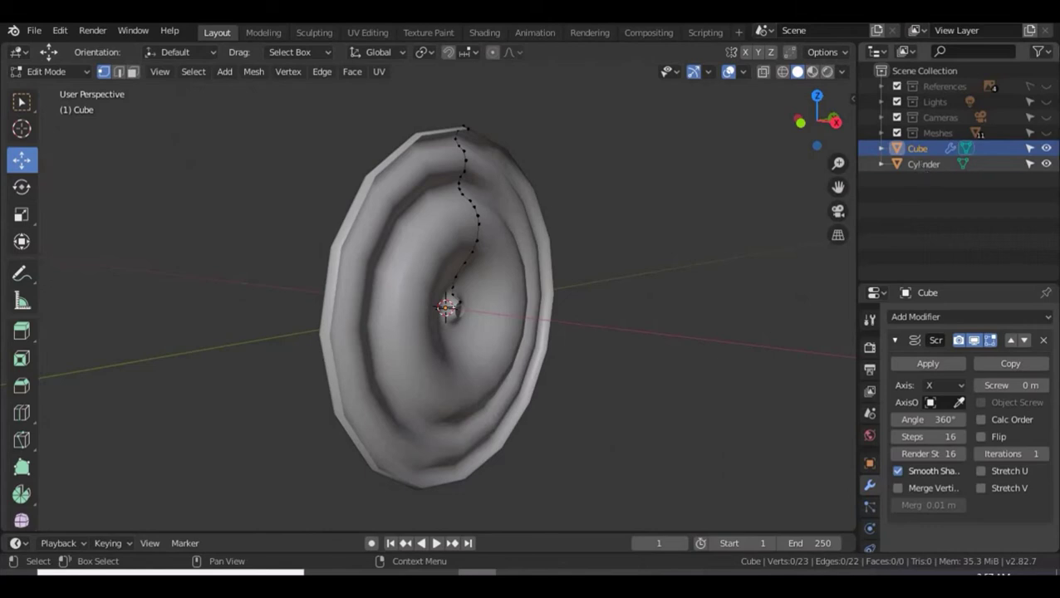
# Rename the Cylinder object to Tyre and the Cube object to Wheel.
pyautogui.doubleClick(918, 163)
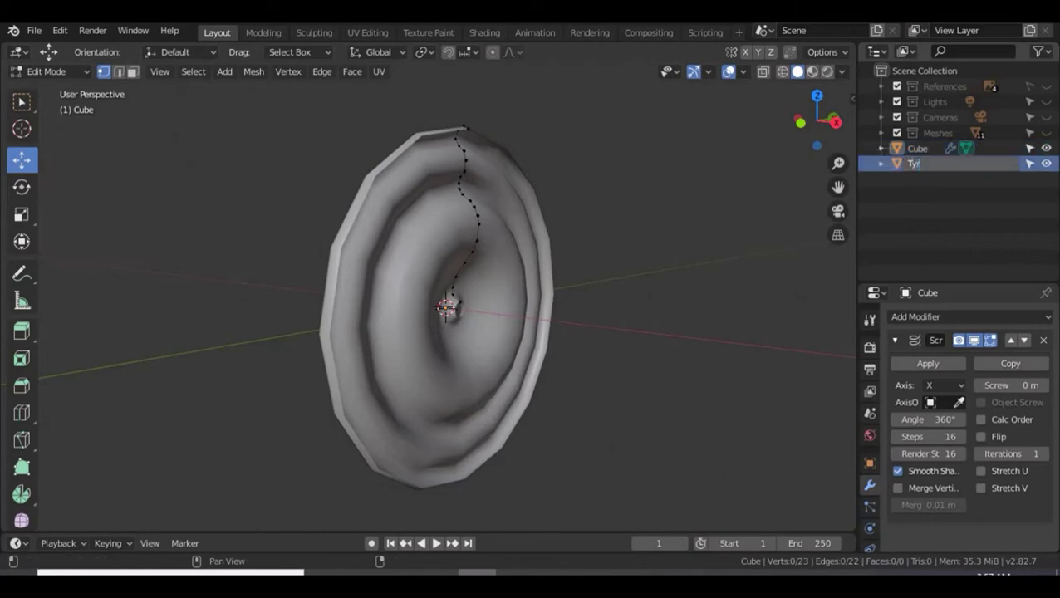
pyautogui.press('Return')
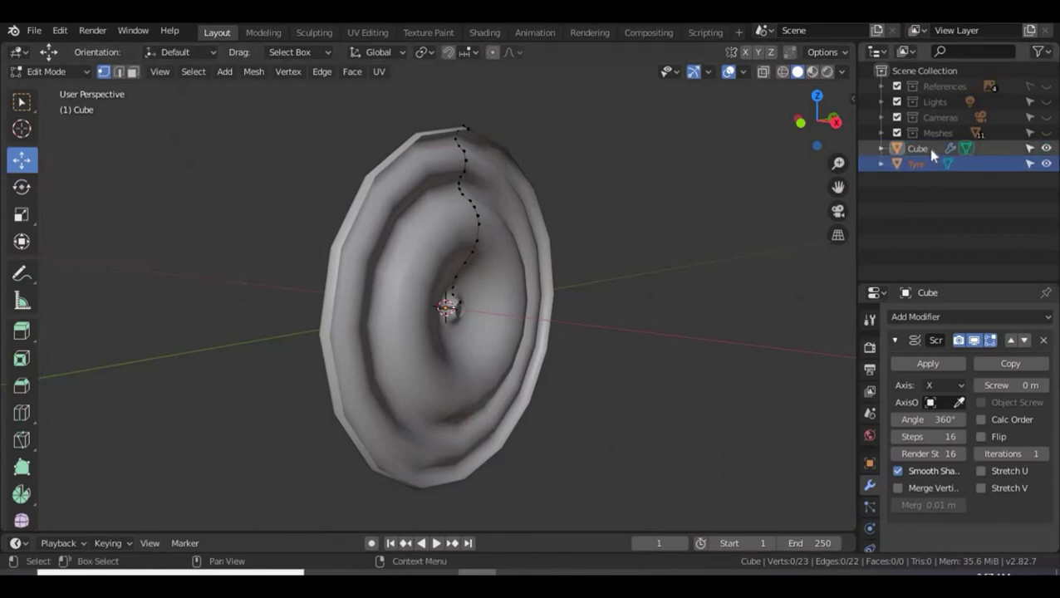
pyautogui.doubleClick(927, 148)
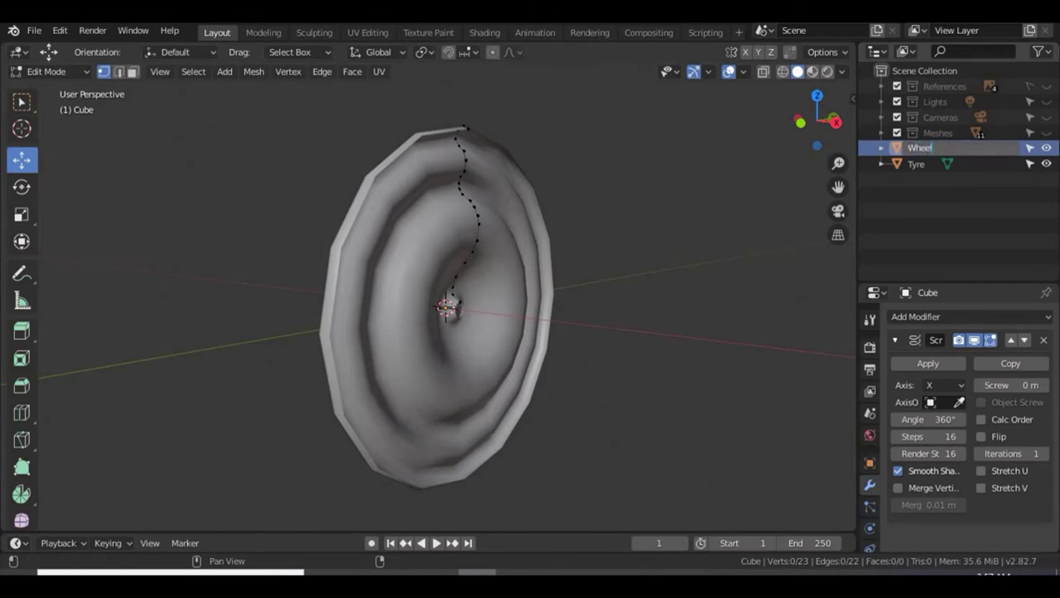
pyautogui.press('Return')
# Switch the wheel to Object Mode and apply its Screw modifier.
pyautogui.scroll(-10, 634, 332)
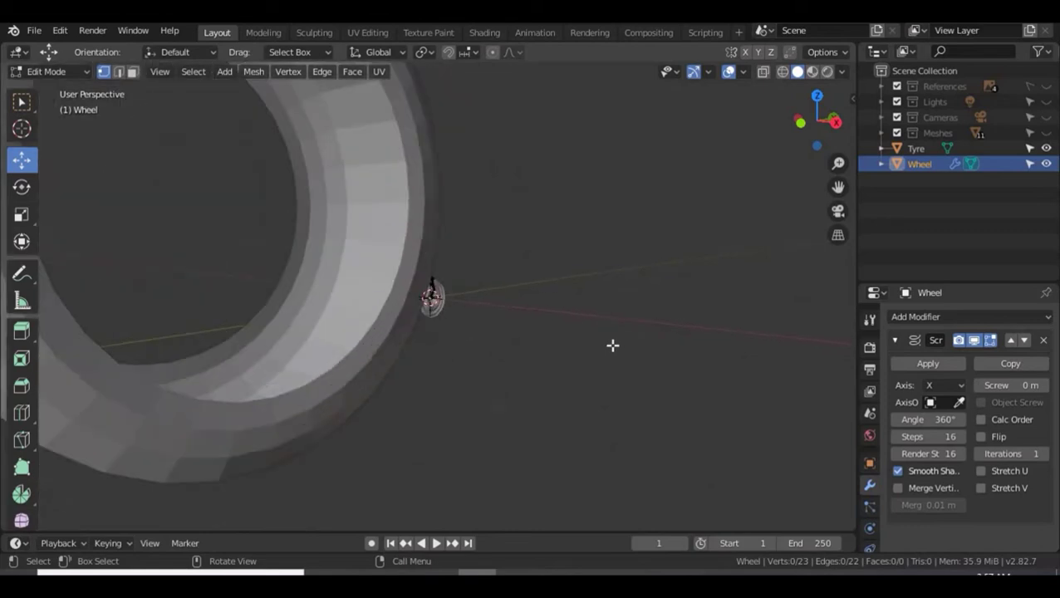
pyautogui.moveTo(610, 340)
pyautogui.mouseDown(button='middle')
pyautogui.moveTo(508, 324)
pyautogui.moveTo(598, 312)
pyautogui.moveTo(598, 326)
pyautogui.mouseUp(button='middle')
pyautogui.scroll(-3, 591, 339)
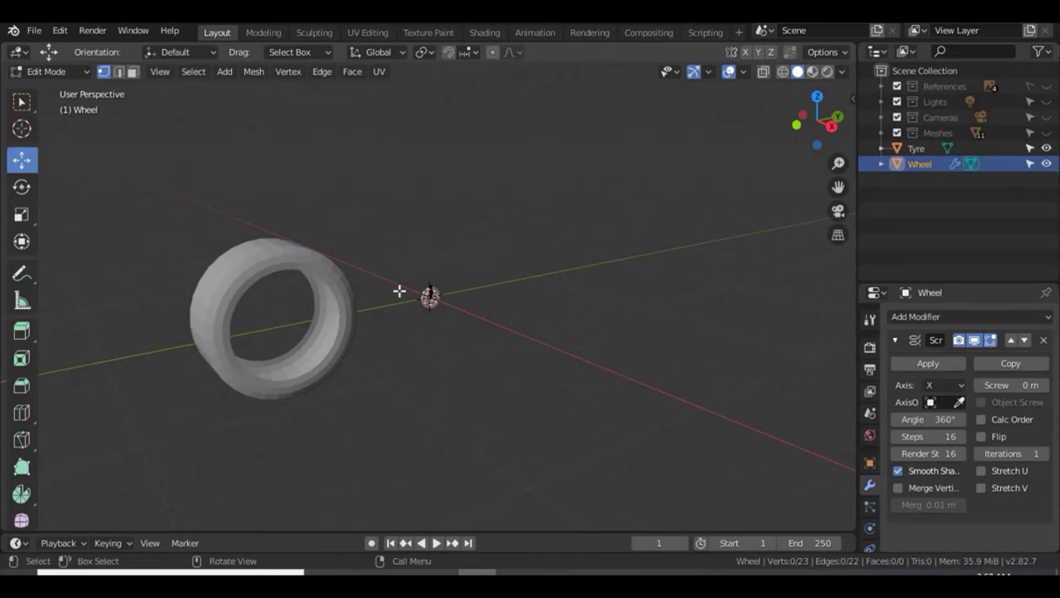
pyautogui.click(913, 369)
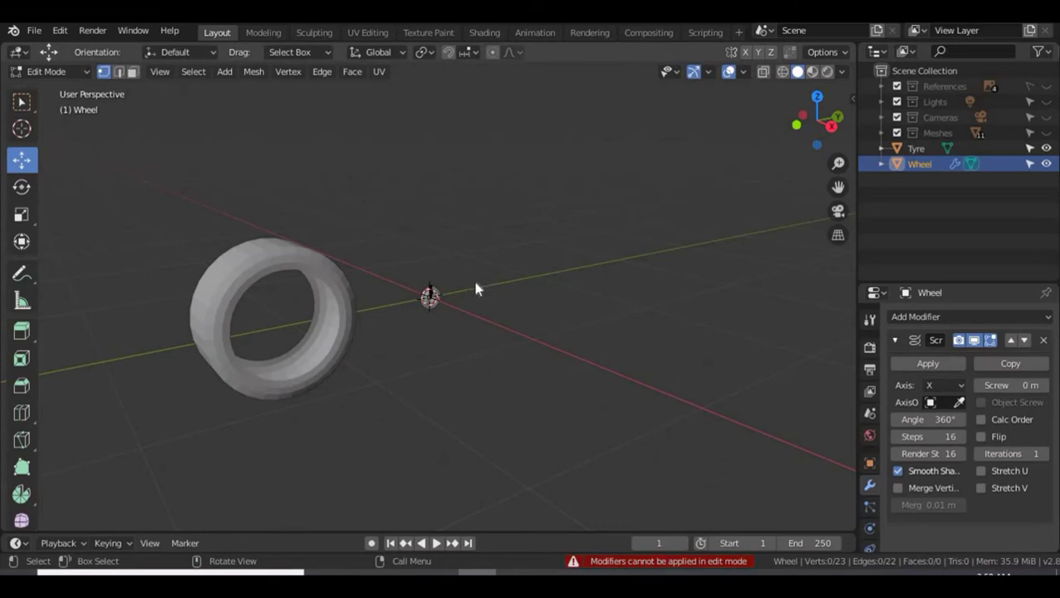
pyautogui.press('Tab')
pyautogui.click(919, 362)
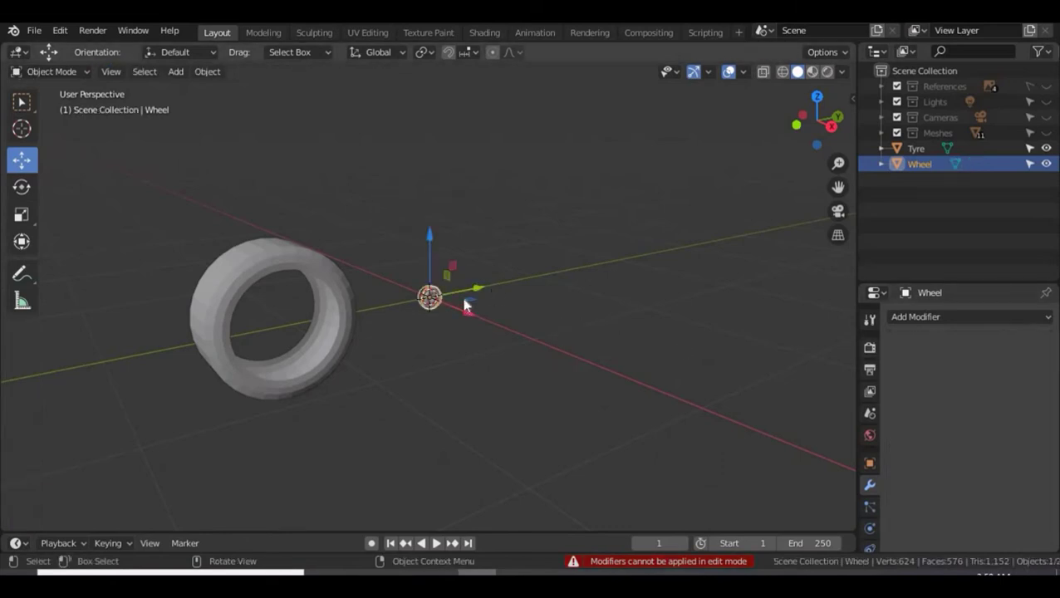
# Scale the wheel up uniformly to nearly the tyre's size and move it along Y to the tyre.
pyautogui.press('s')
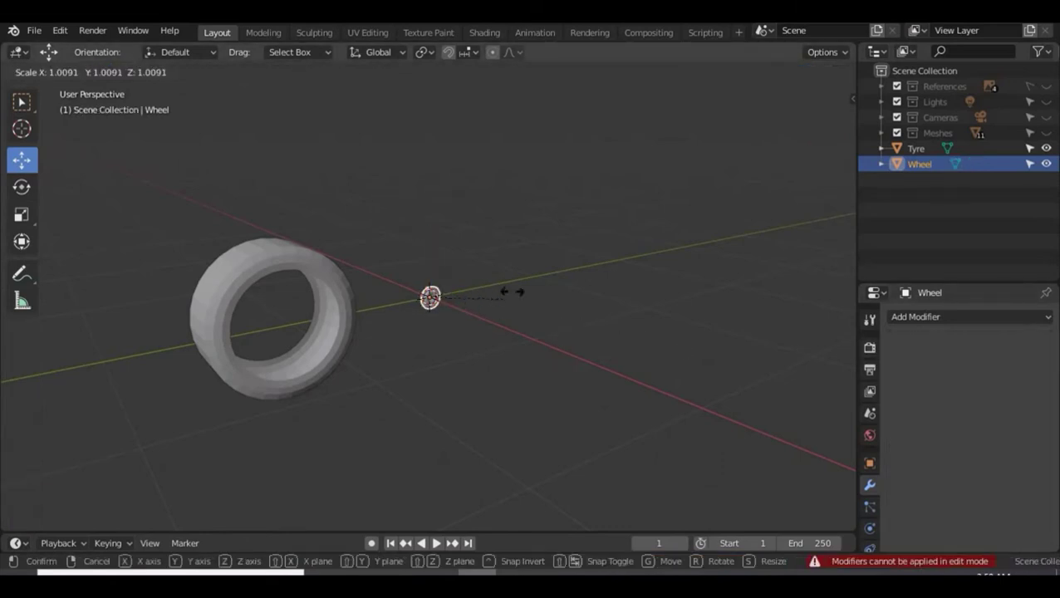
pyautogui.click(640, 151)
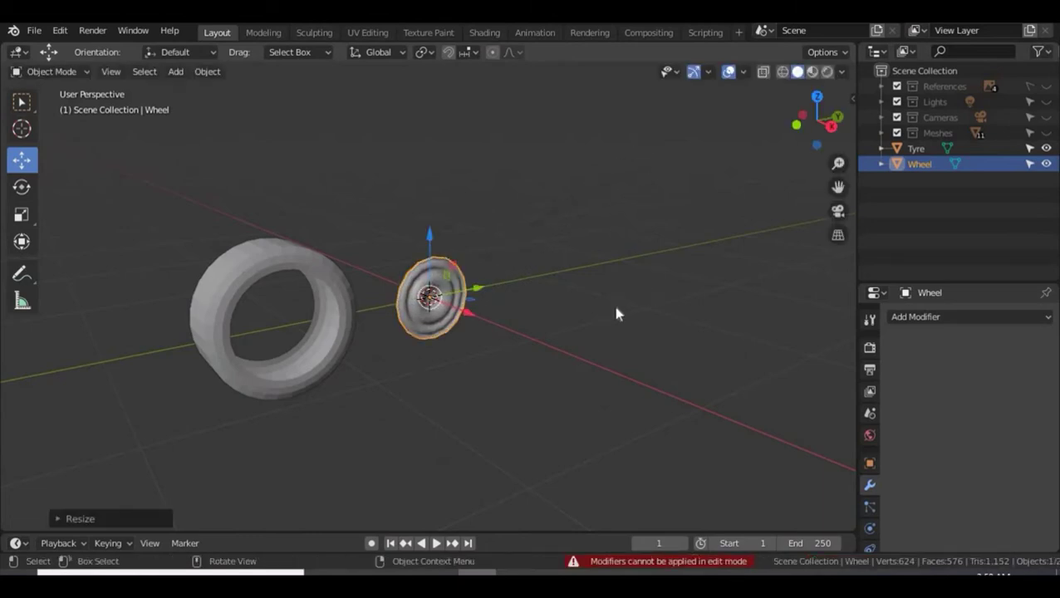
pyautogui.moveTo(615, 314); pyautogui.dragTo(558, 291, button='middle')
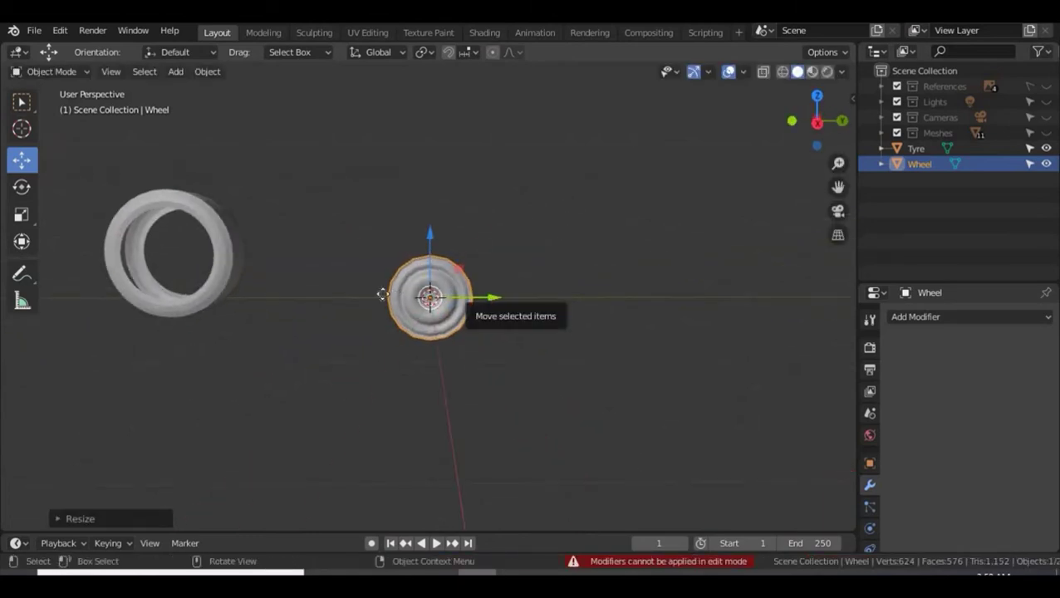
pyautogui.moveTo(382, 295); pyautogui.dragTo(153, 295)
pyautogui.press('KP_3')
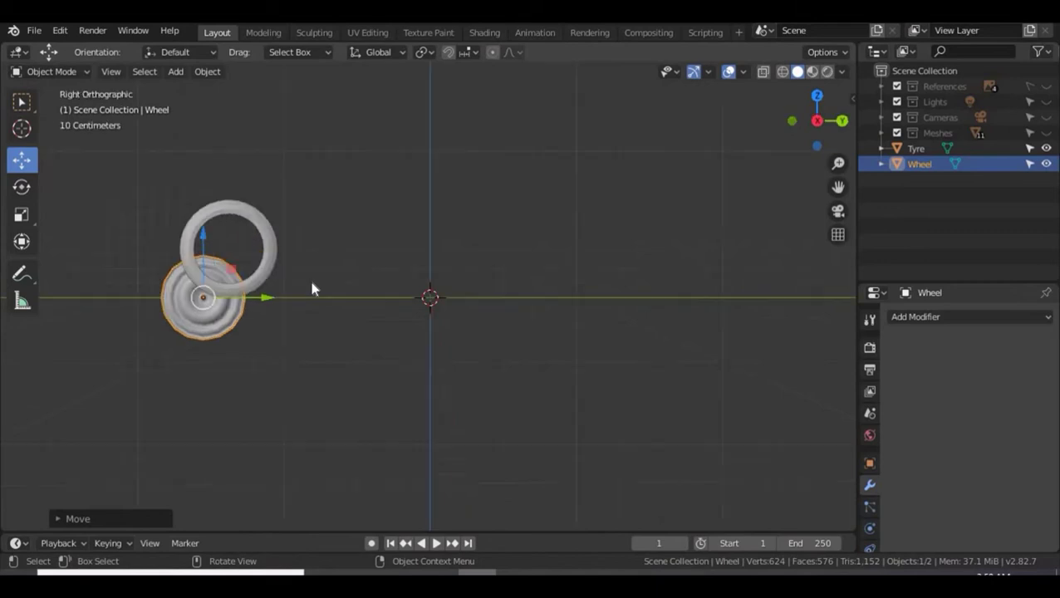
# Center the wheel inside the tyre in the right view and scale it to fill the tyre's opening.
pyautogui.keyDown('shift'); pyautogui.moveTo(315, 291); pyautogui.dragTo(477, 364, button='middle'); pyautogui.keyUp('shift')
pyautogui.scroll(5, 473, 352)
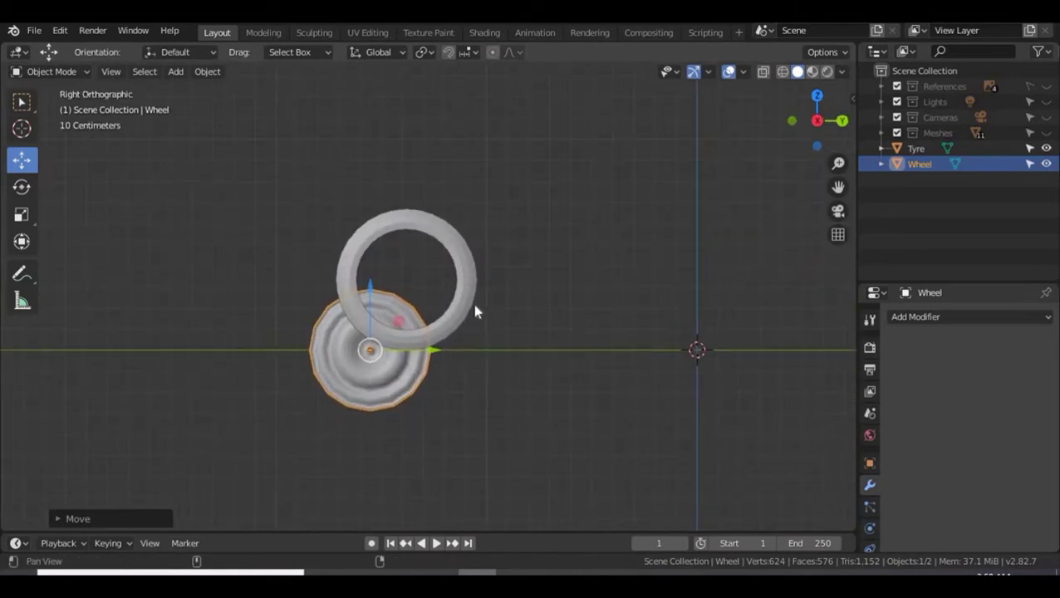
pyautogui.moveTo(373, 342); pyautogui.dragTo(430, 242)
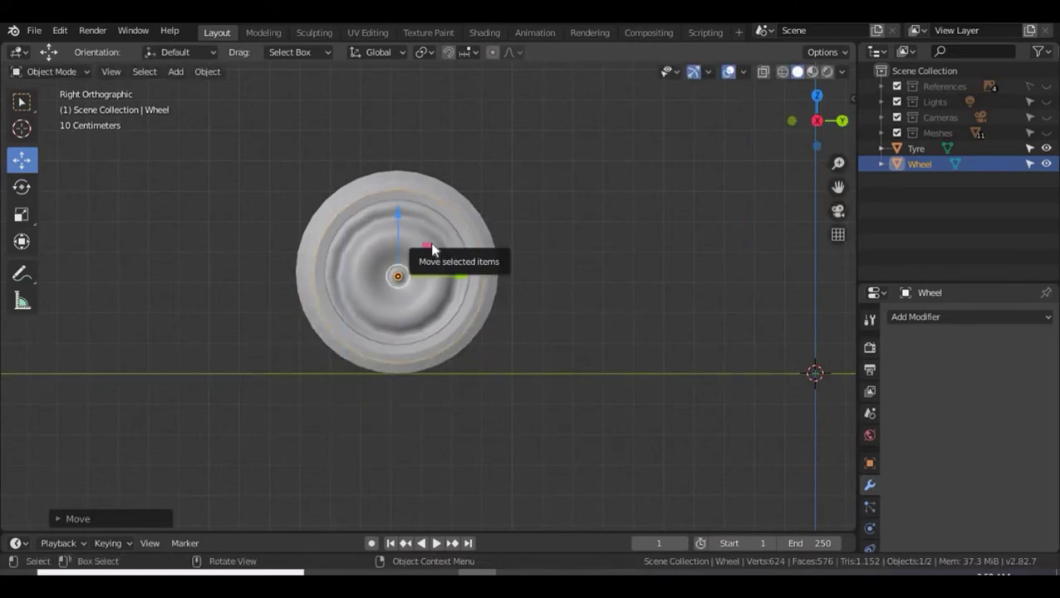
pyautogui.press('s')
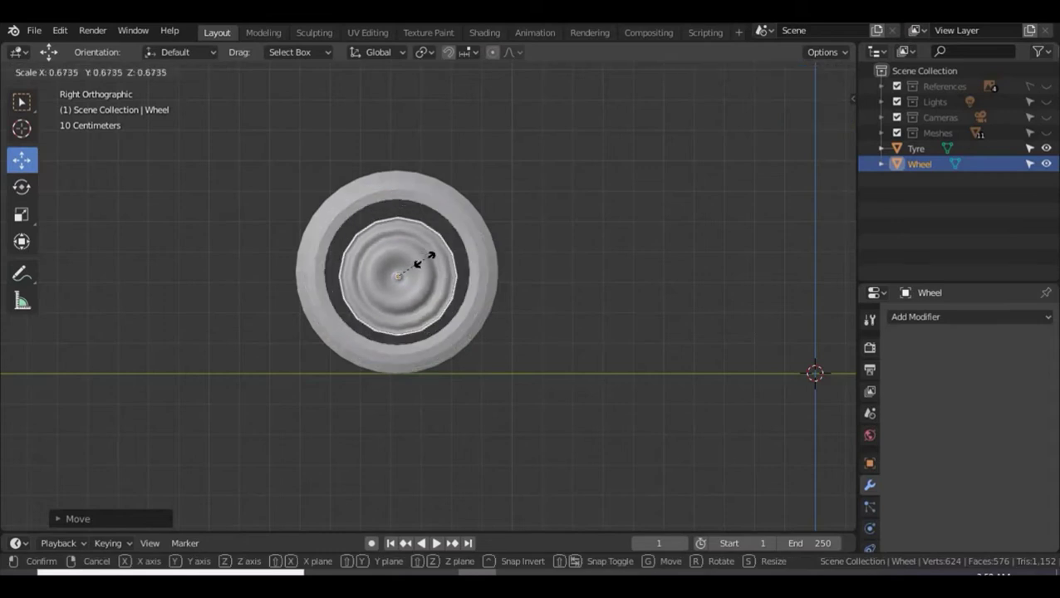
pyautogui.click(423, 241)
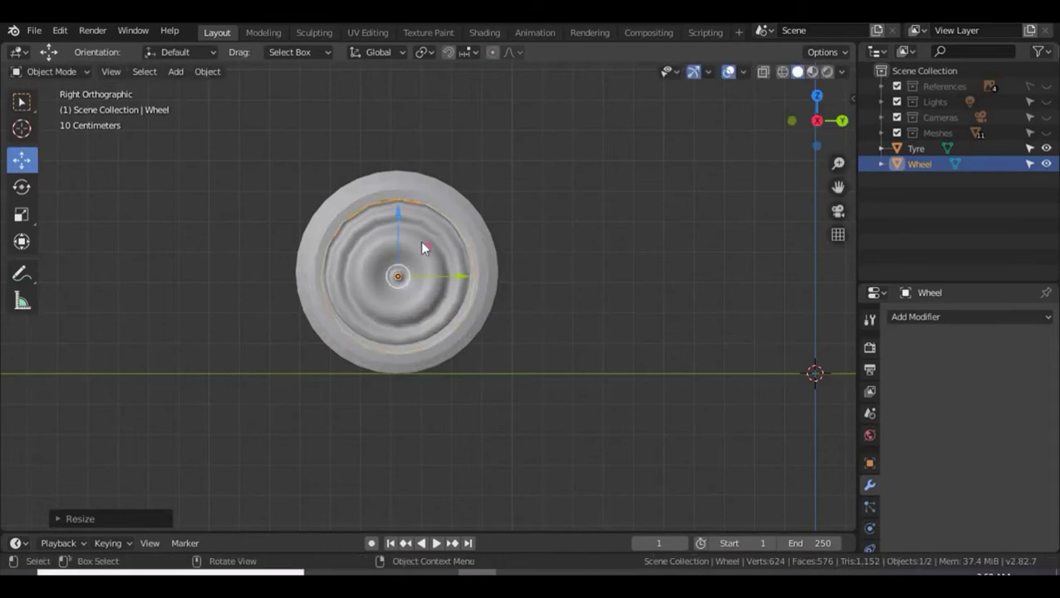
# Refine the wheel's centering in the right view and scale it down slightly to fit the tyre's inner opening.
pyautogui.moveTo(395, 243); pyautogui.dragTo(407, 263)
pyautogui.scroll(3, 407, 263)
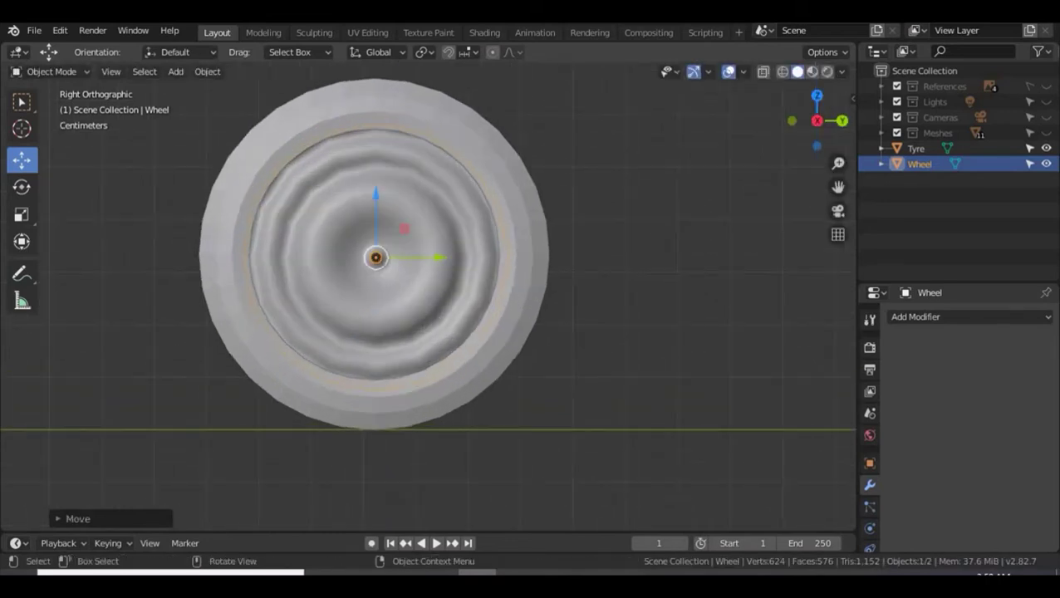
pyautogui.press('s')
pyautogui.click(445, 288)
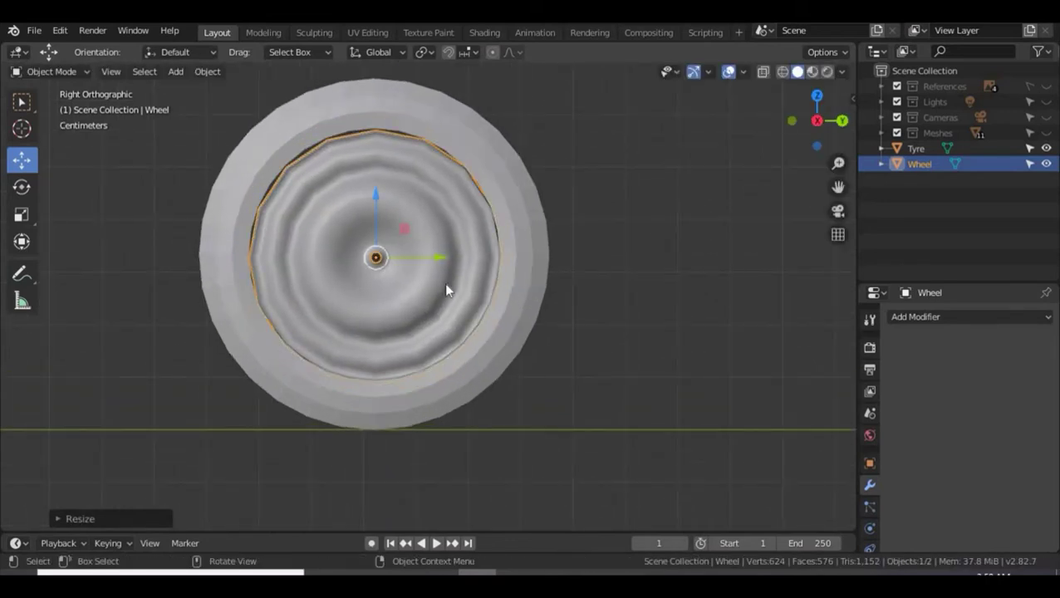
pyautogui.keyDown('shift'); pyautogui.moveTo(559, 220); pyautogui.dragTo(598, 247, button='middle'); pyautogui.keyUp('shift')
pyautogui.scroll(1, 598, 272)
pyautogui.scroll(1, 597, 275)
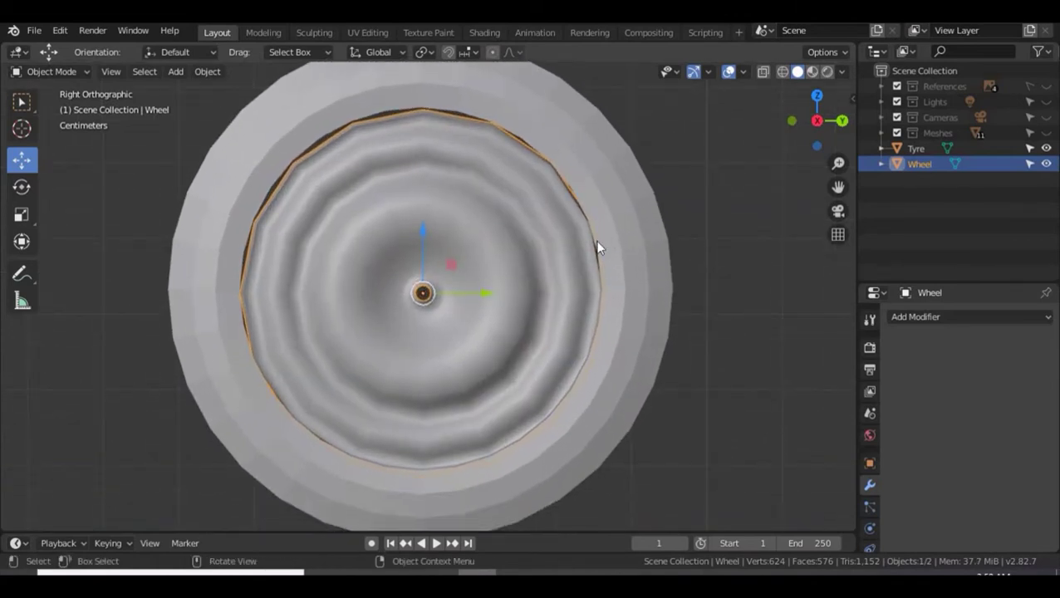
pyautogui.scroll(-1, 597, 247)
# Move the wheel along the X axis from the center line into the outer opening of the tyre.
pyautogui.press('KP_5')
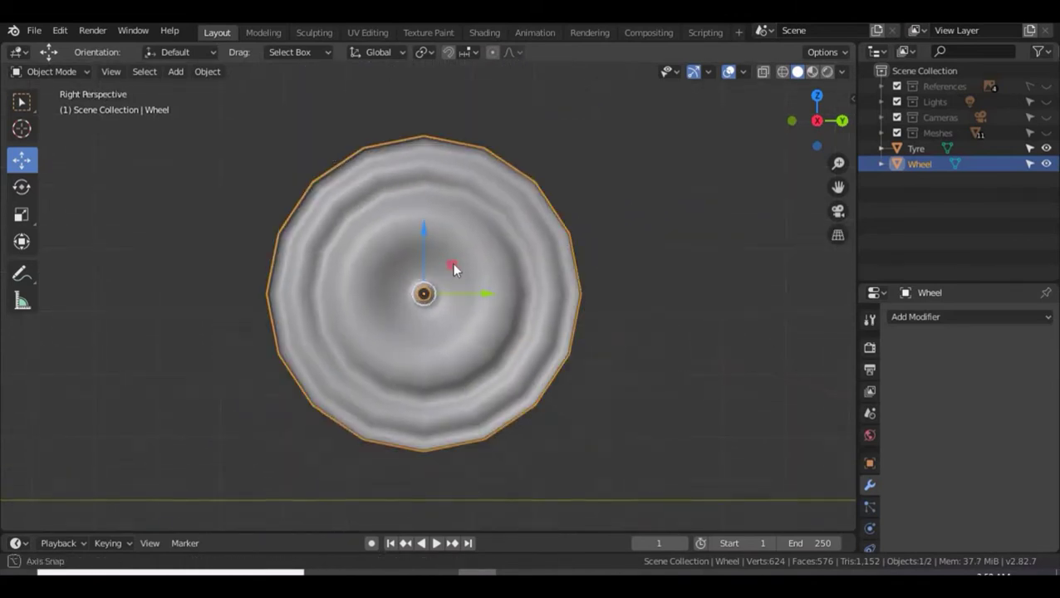
pyautogui.moveTo(457, 268); pyautogui.dragTo(525, 279, button='middle')
pyautogui.scroll(-2, 523, 280)
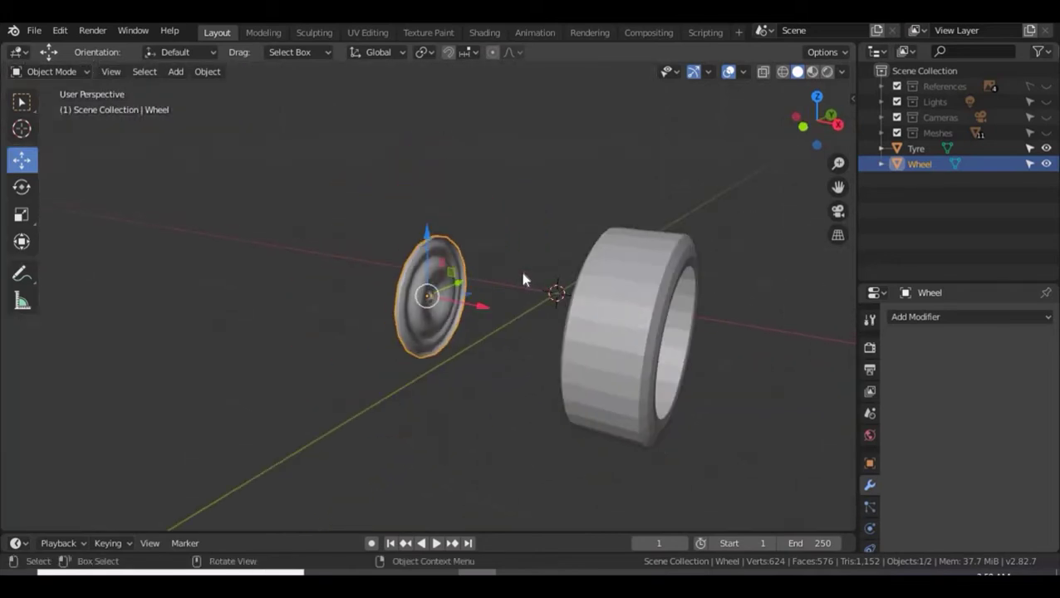
pyautogui.press('KP_1')
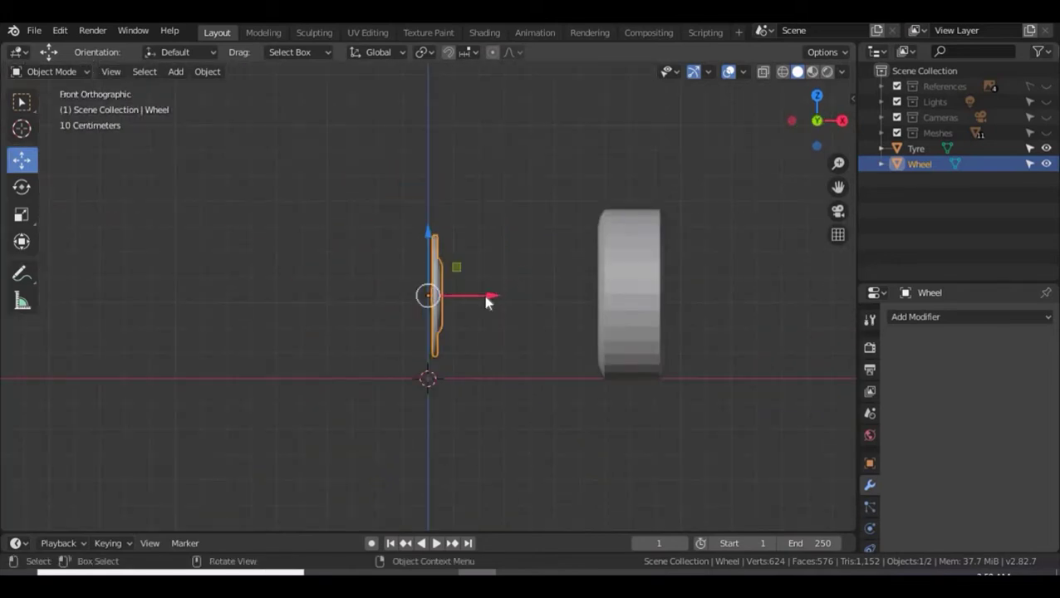
pyautogui.moveTo(486, 297); pyautogui.dragTo(710, 296)
pyautogui.moveTo(734, 373); pyautogui.dragTo(542, 338, button='middle')
pyautogui.scroll(2, 573, 361)
pyautogui.moveTo(541, 332); pyautogui.dragTo(644, 385)
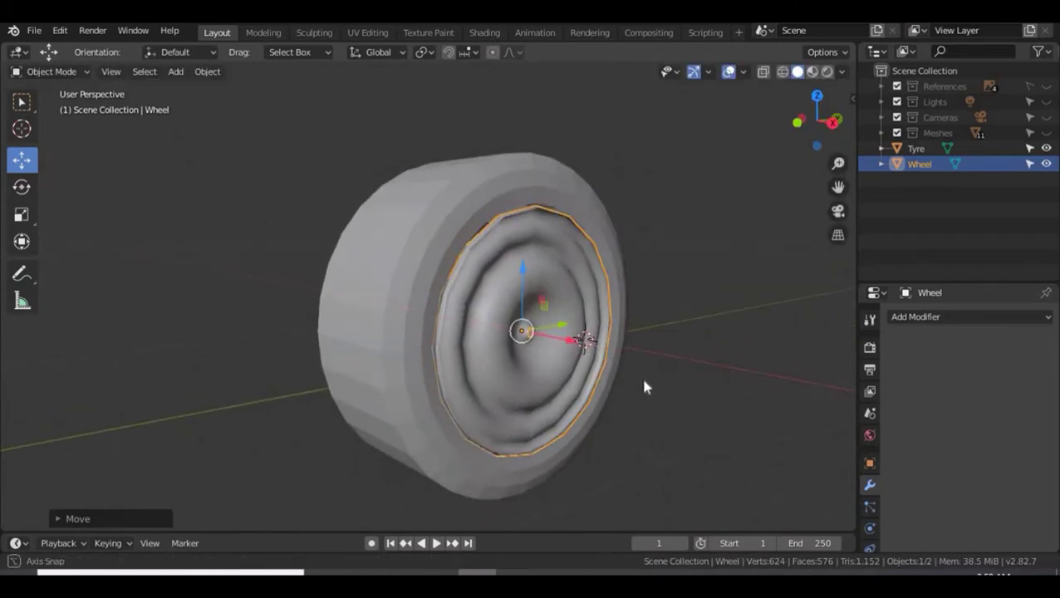
# Delete pairs of adjacent faces on every second segment of the wheel's outer ring to cut eight slots.
pyautogui.moveTo(644, 385)
pyautogui.mouseDown(button='middle')
pyautogui.moveTo(516, 404)
pyautogui.moveTo(558, 367)
pyautogui.moveTo(625, 387)
pyautogui.mouseUp(button='middle')
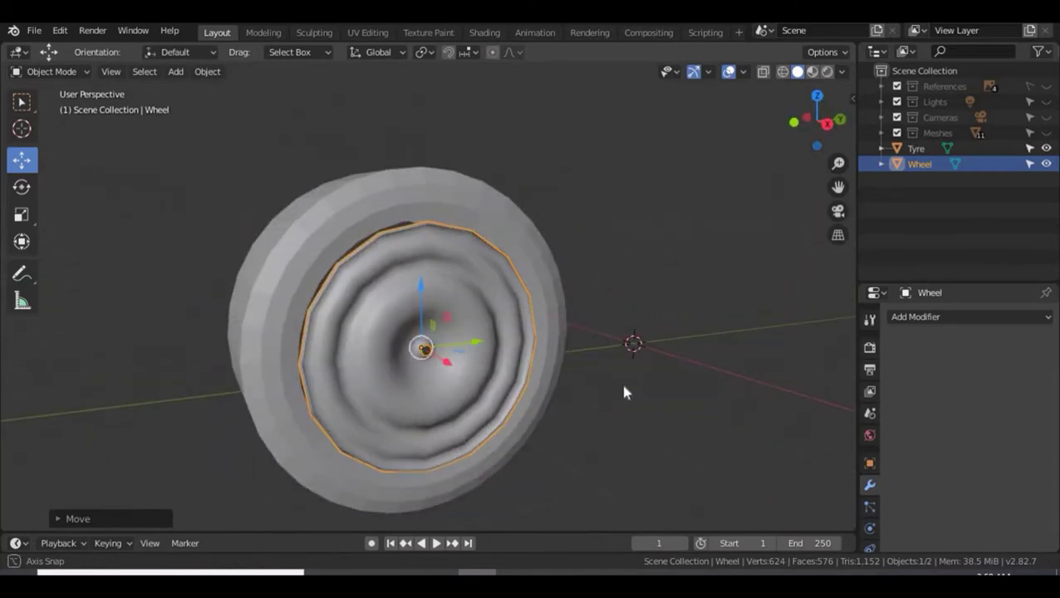
pyautogui.scroll(2, 521, 374)
pyautogui.moveTo(521, 374); pyautogui.dragTo(520, 356, button='middle')
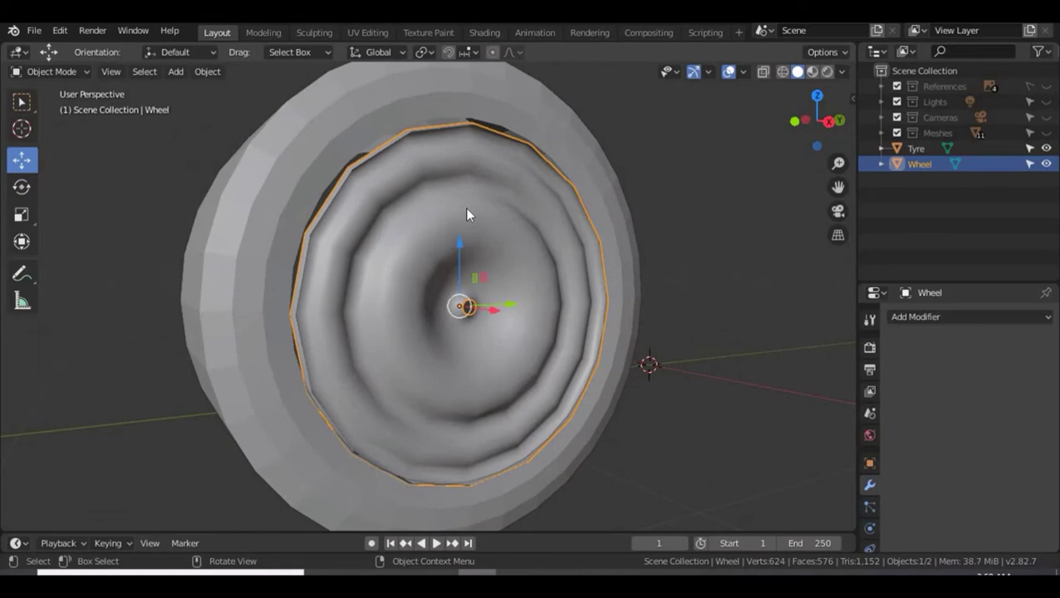
pyautogui.press('Tab')
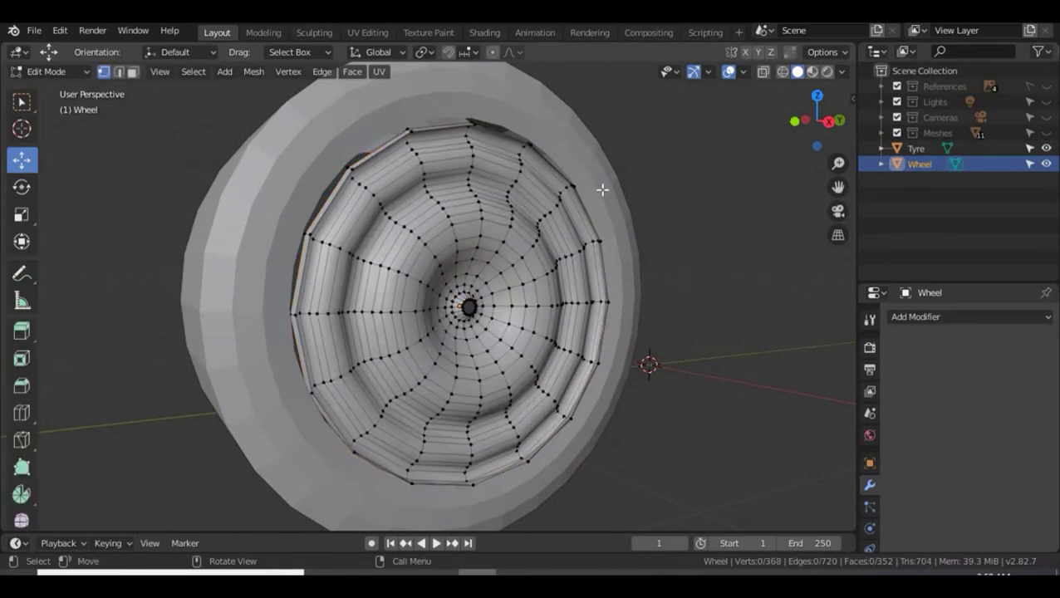
pyautogui.moveTo(602, 190); pyautogui.dragTo(605, 195, button='middle')
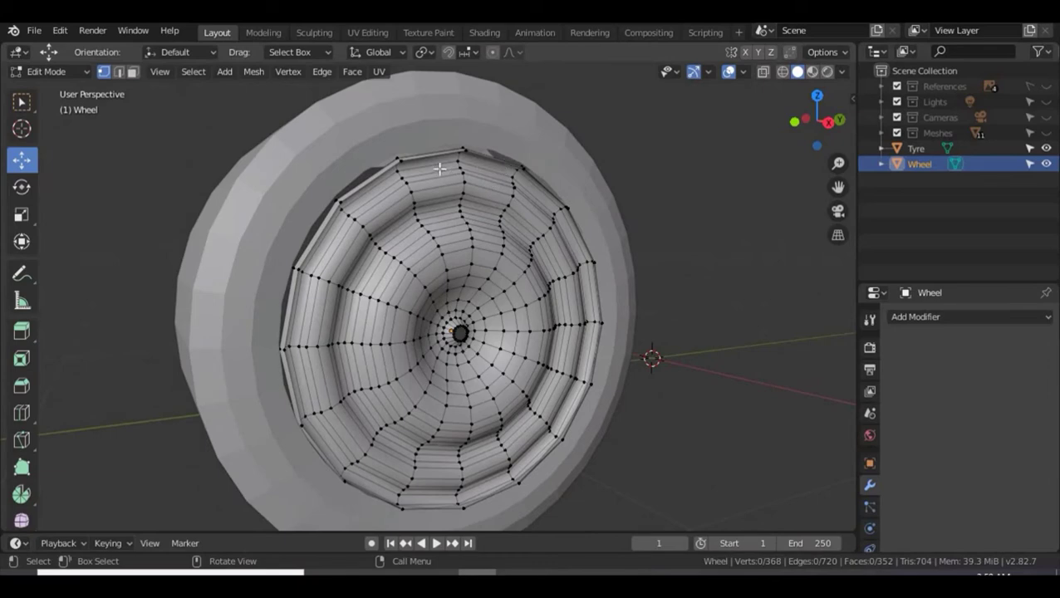
pyautogui.press('3')
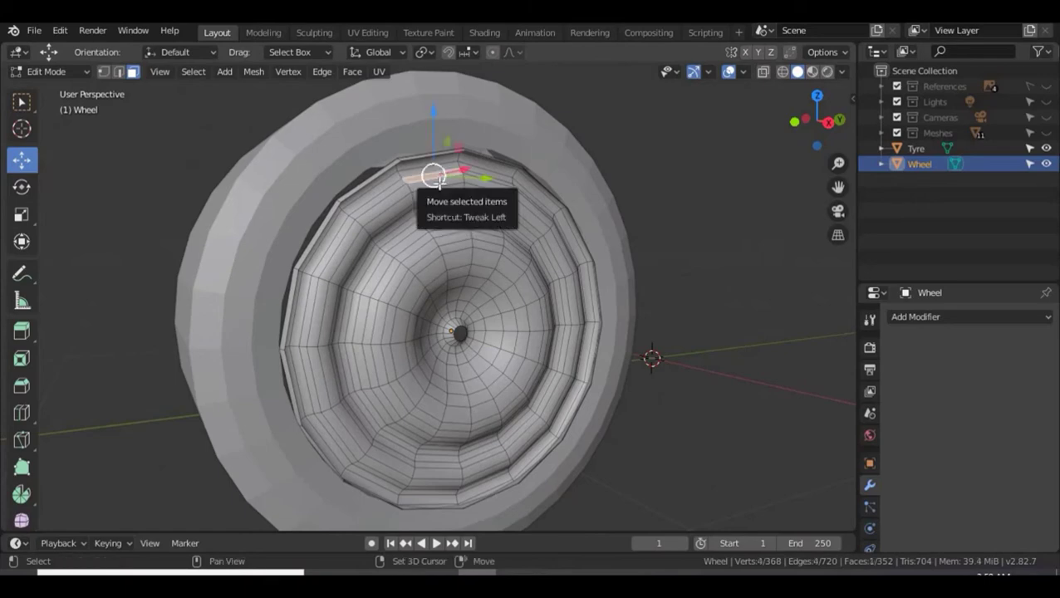
pyautogui.keyDown('shift'); pyautogui.click(438, 183); pyautogui.keyUp('shift')
pyautogui.keyDown('shift'); pyautogui.click(346, 234); pyautogui.keyUp('shift')
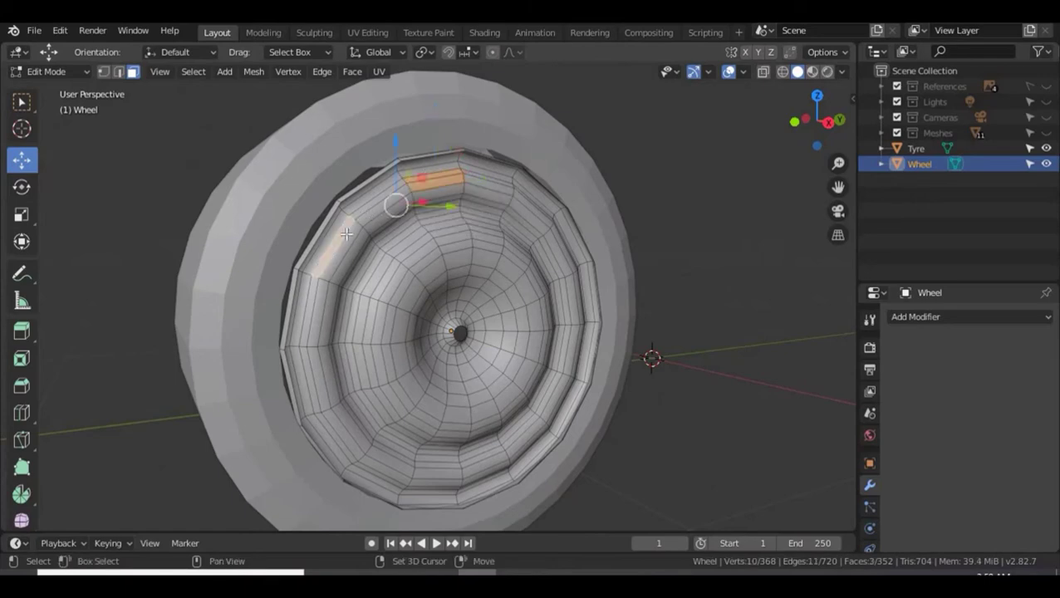
pyautogui.keyDown('shift'); pyautogui.click(337, 256); pyautogui.keyUp('shift')
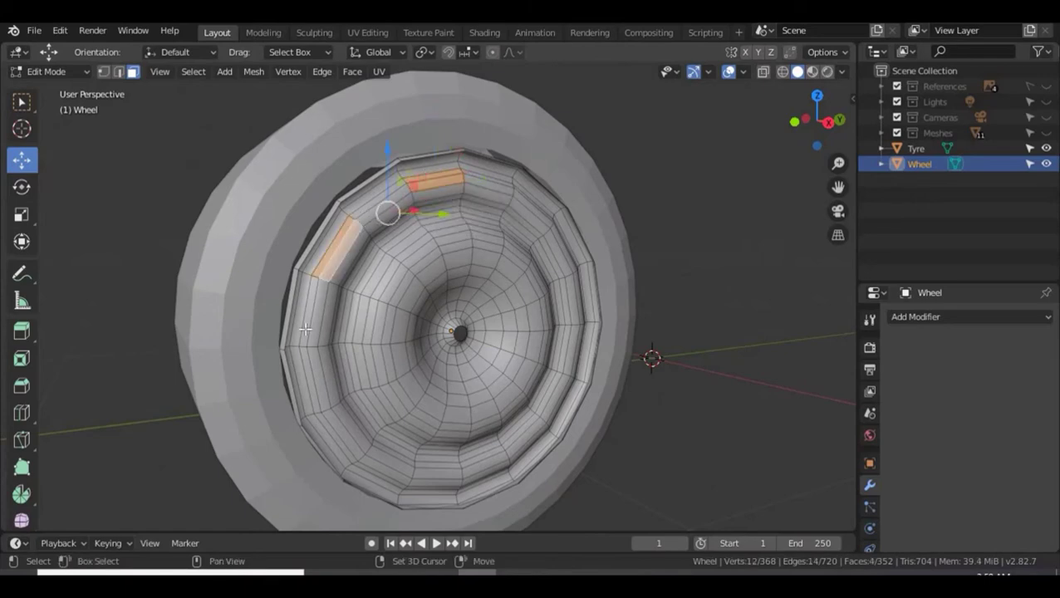
pyautogui.keyDown('shift'); pyautogui.click(317, 374); pyautogui.keyUp('shift')
pyautogui.keyDown('shift'); pyautogui.click(322, 401); pyautogui.keyUp('shift')
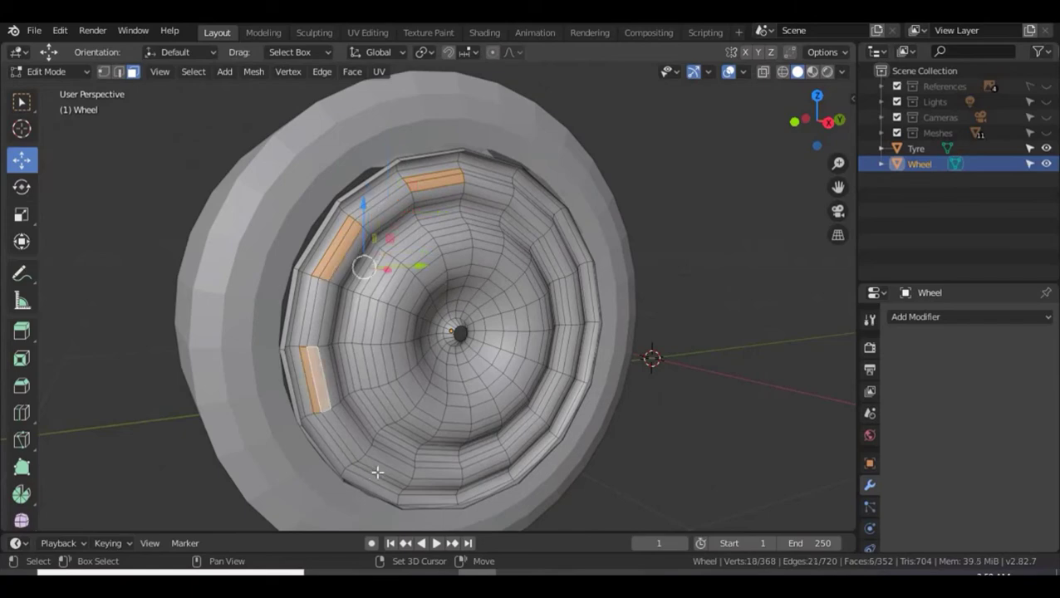
pyautogui.keyDown('shift'); pyautogui.click(377, 472); pyautogui.keyUp('shift')
pyautogui.keyDown('shift'); pyautogui.click(397, 479); pyautogui.keyUp('shift')
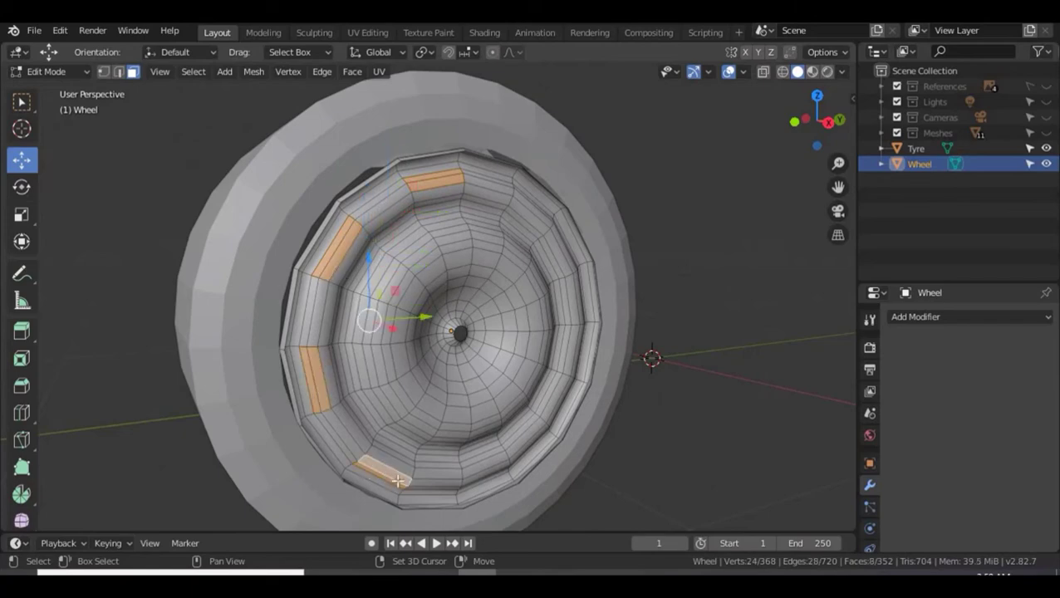
pyautogui.keyDown('shift'); pyautogui.click(479, 480); pyautogui.keyUp('shift')
pyautogui.scroll(3, 482, 480)
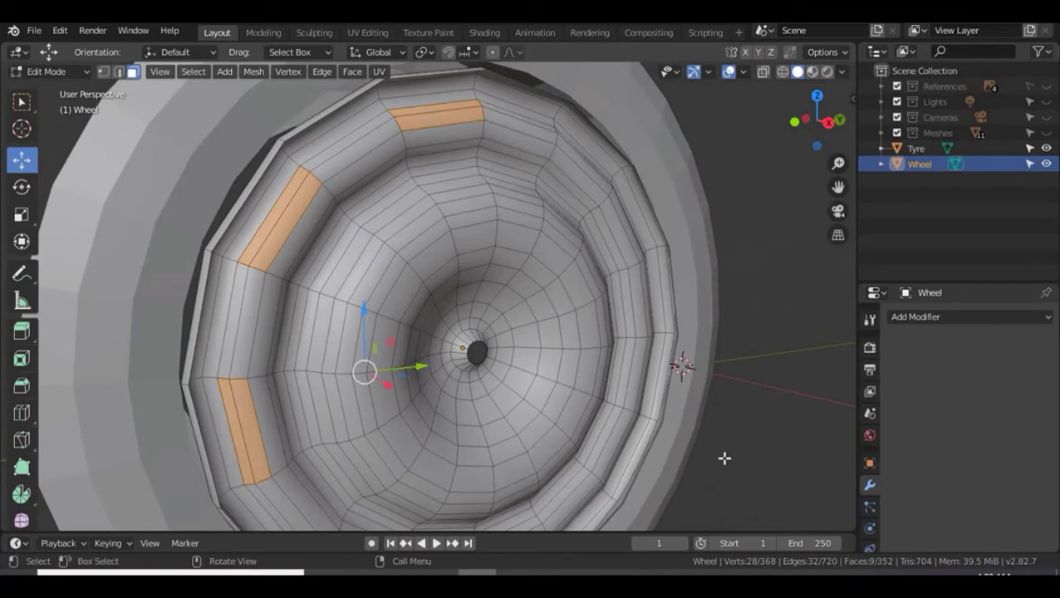
pyautogui.keyDown('shift'); pyautogui.scroll(-5, 721, 433); pyautogui.keyUp('shift')
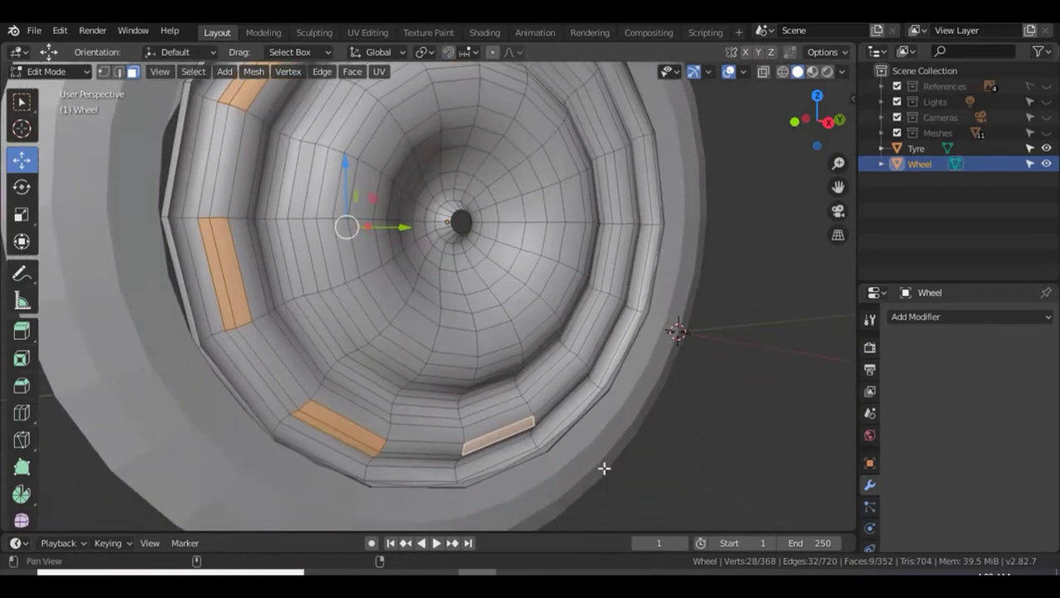
pyautogui.keyDown('alt'); pyautogui.keyDown('shift'); pyautogui.scroll(-3, 548, 428); pyautogui.keyUp('shift'); pyautogui.keyUp('alt')
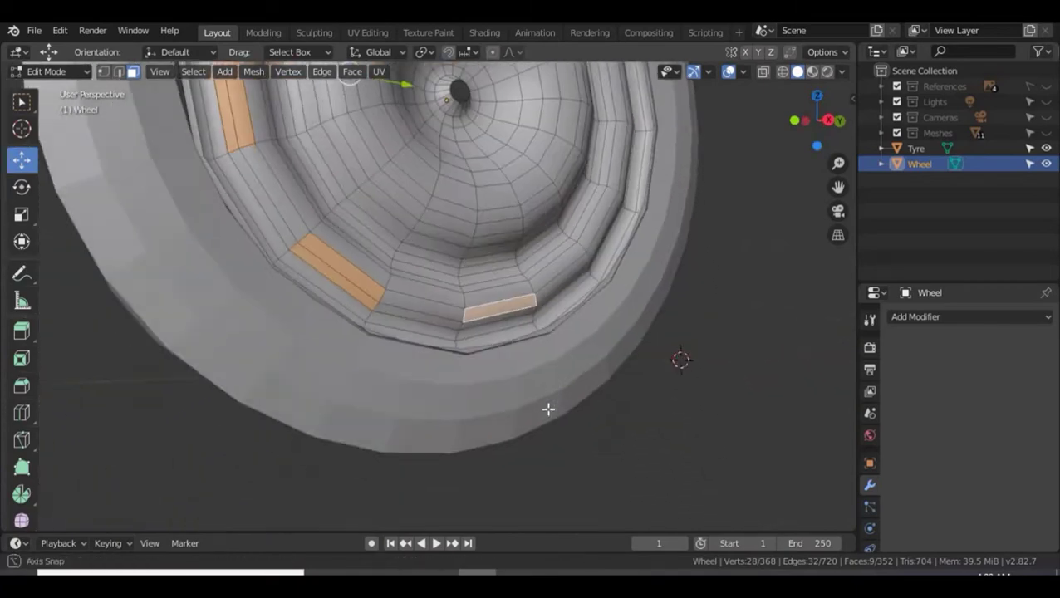
pyautogui.keyDown('shift'); pyautogui.click(487, 300); pyautogui.keyUp('shift')
pyautogui.moveTo(656, 262); pyautogui.dragTo(603, 289, button='middle')
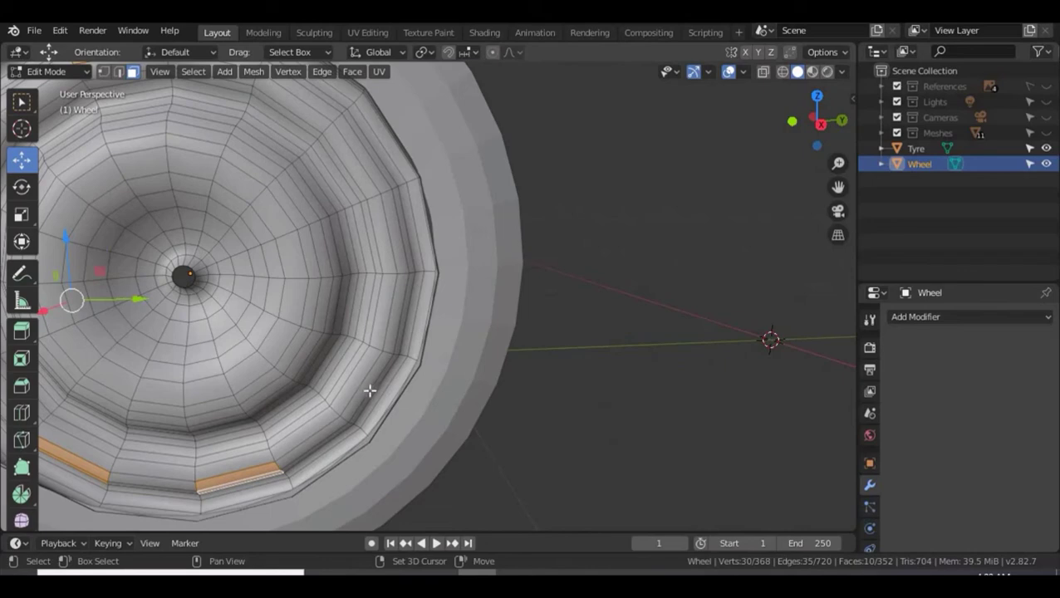
pyautogui.keyDown('shift'); pyautogui.click(370, 391); pyautogui.keyUp('shift')
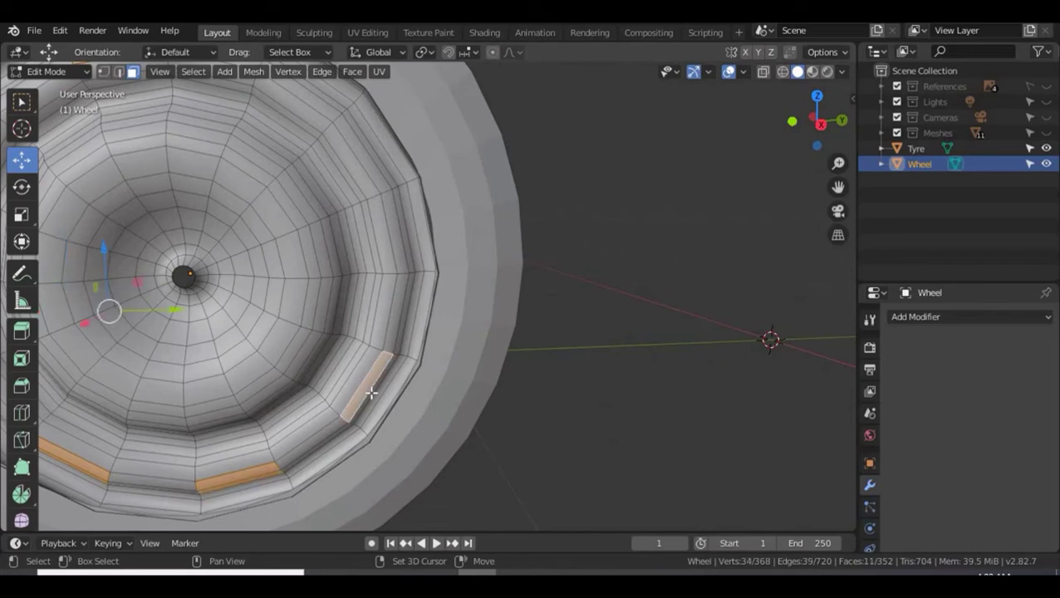
pyautogui.keyDown('shift'); pyautogui.click(399, 230); pyautogui.keyUp('shift')
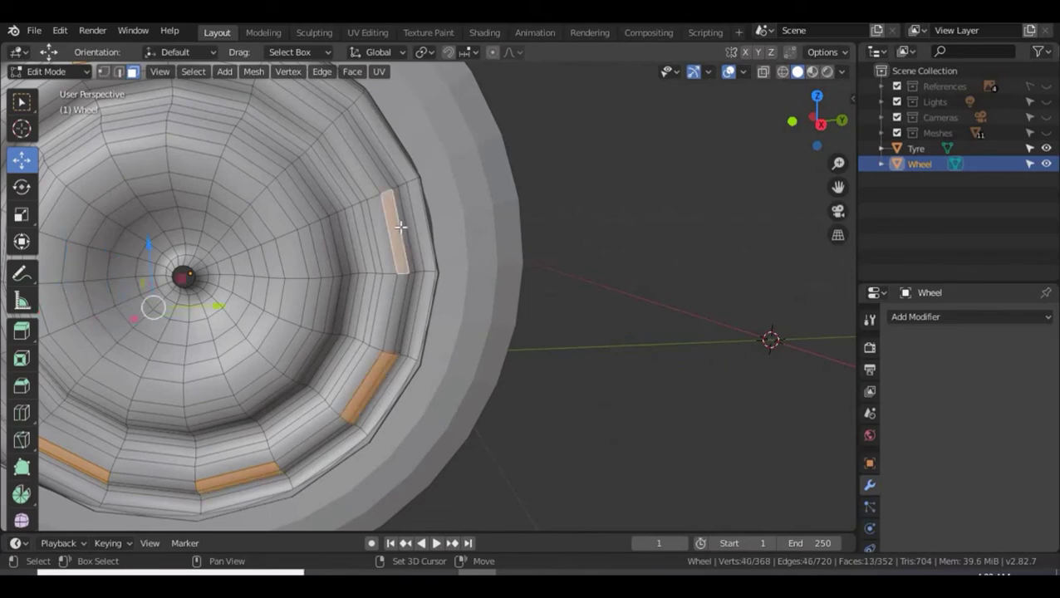
pyautogui.keyDown('shift'); pyautogui.click(329, 94); pyautogui.keyUp('shift')
pyautogui.keyDown('shift'); pyautogui.click(327, 118); pyautogui.keyUp('shift')
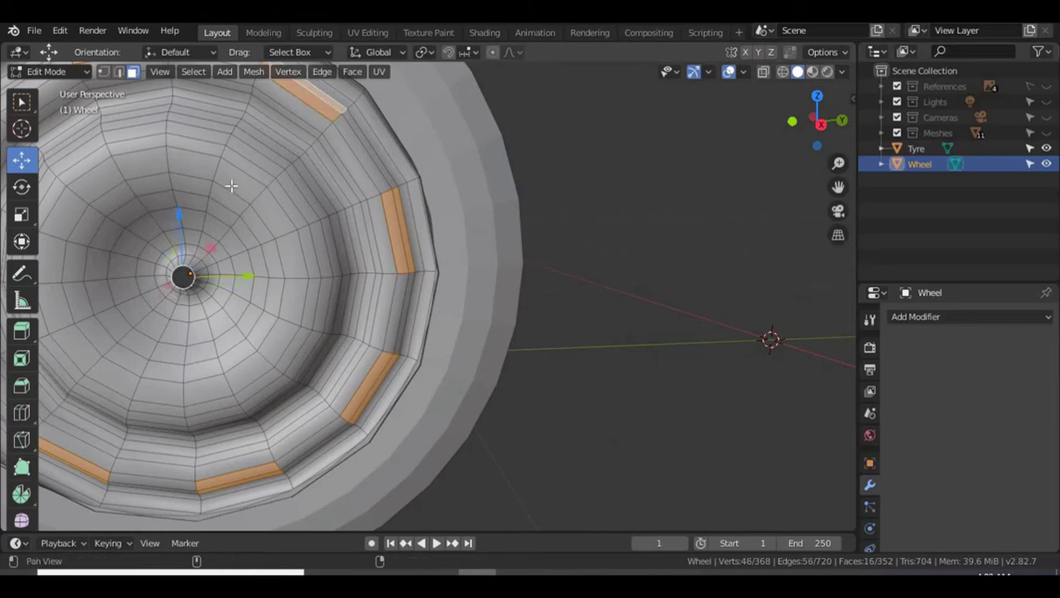
pyautogui.moveTo(232, 182); pyautogui.dragTo(383, 227, button='middle')
pyautogui.scroll(-2, 348, 225)
pyautogui.scroll(-2, 383, 228)
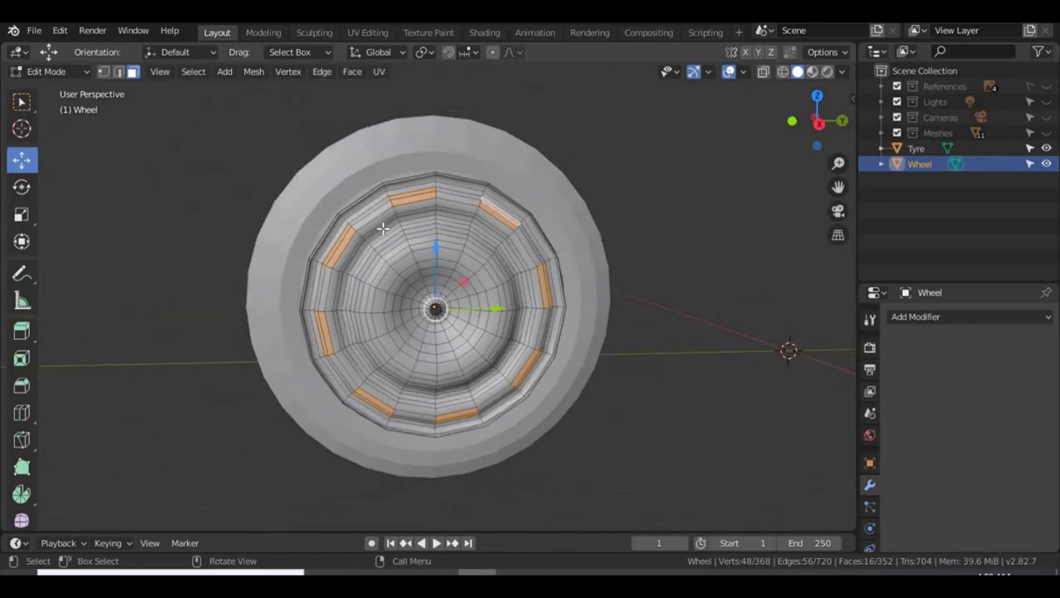
pyautogui.press('x')
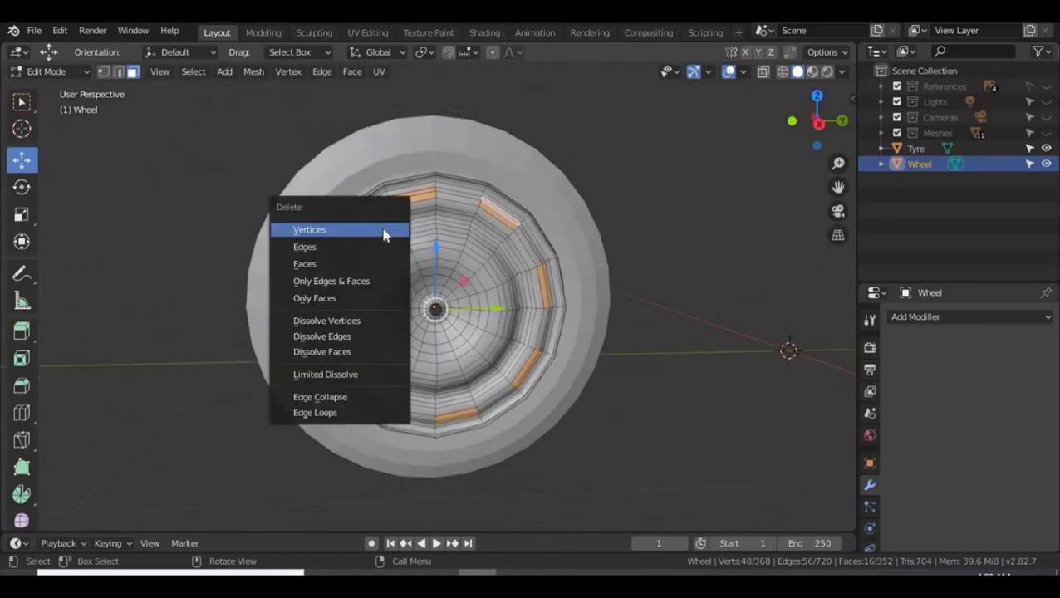
pyautogui.click(334, 264)
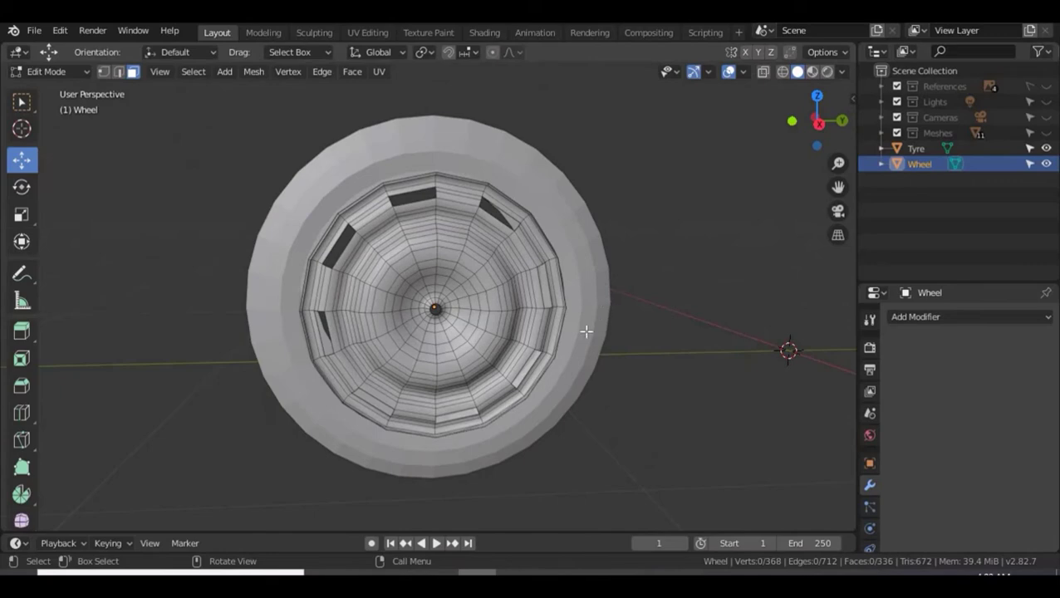
# Add a Subdivision Surface modifier to the wheel.
pyautogui.moveTo(587, 332); pyautogui.dragTo(611, 321, button='middle')
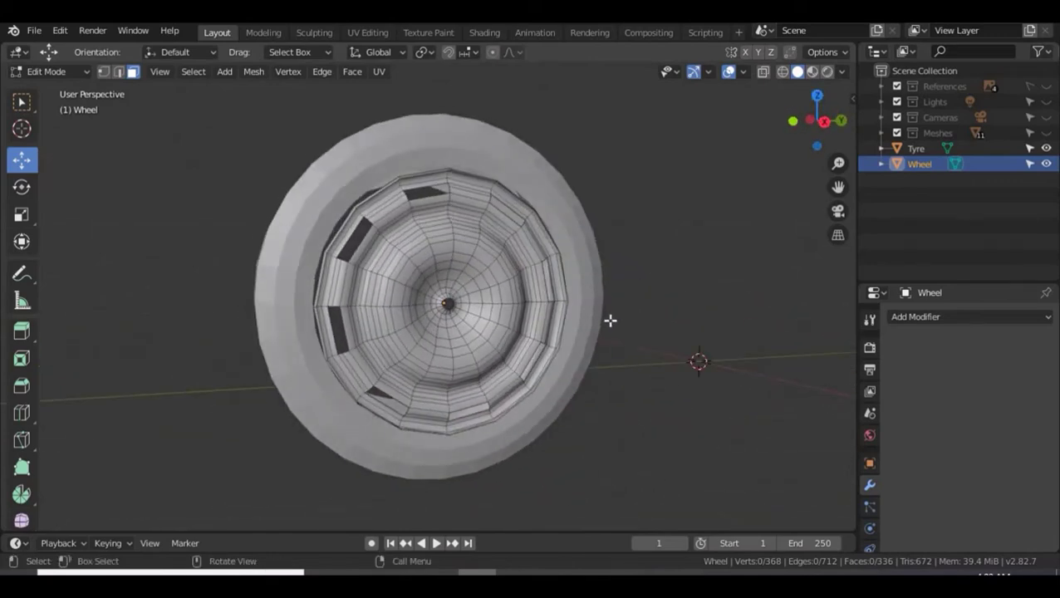
pyautogui.moveTo(425, 312); pyautogui.dragTo(598, 319, button='middle')
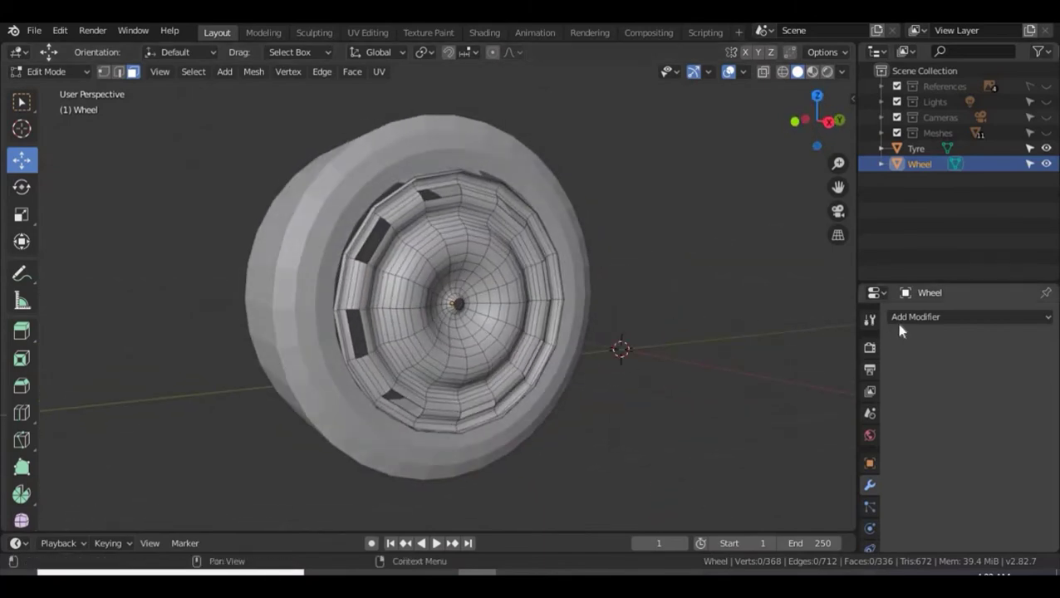
pyautogui.click(921, 318)
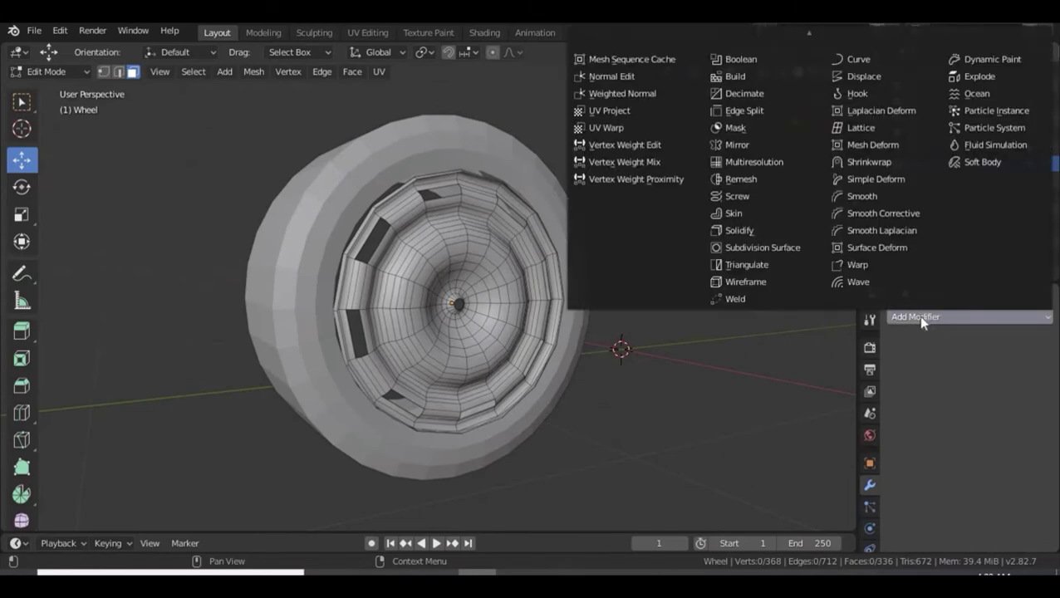
pyautogui.click(749, 247)
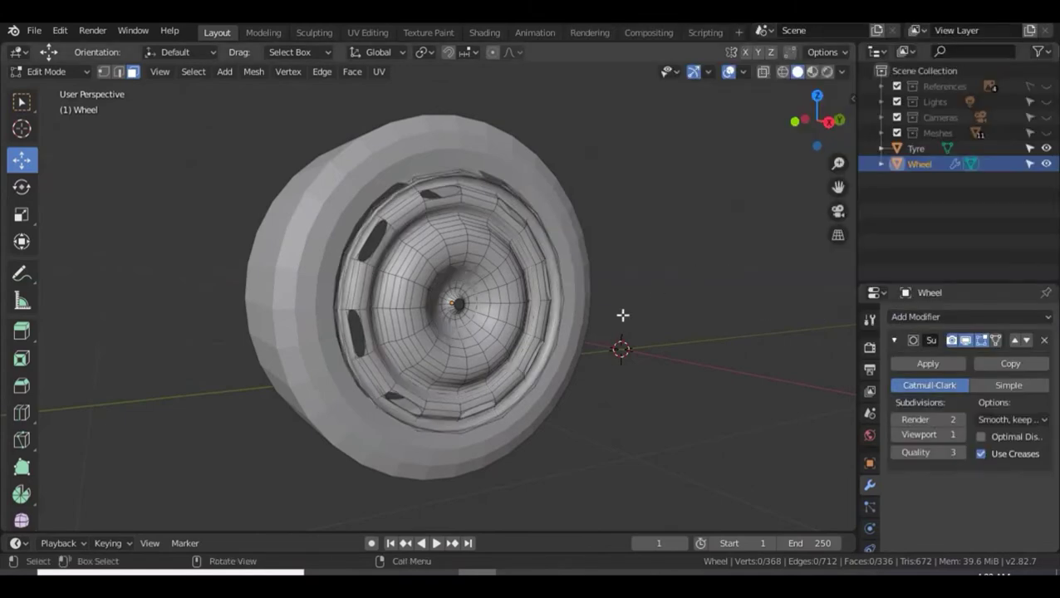
pyautogui.moveTo(623, 315); pyautogui.dragTo(660, 296, button='middle')
pyautogui.moveTo(555, 313); pyautogui.dragTo(627, 372, button='middle')
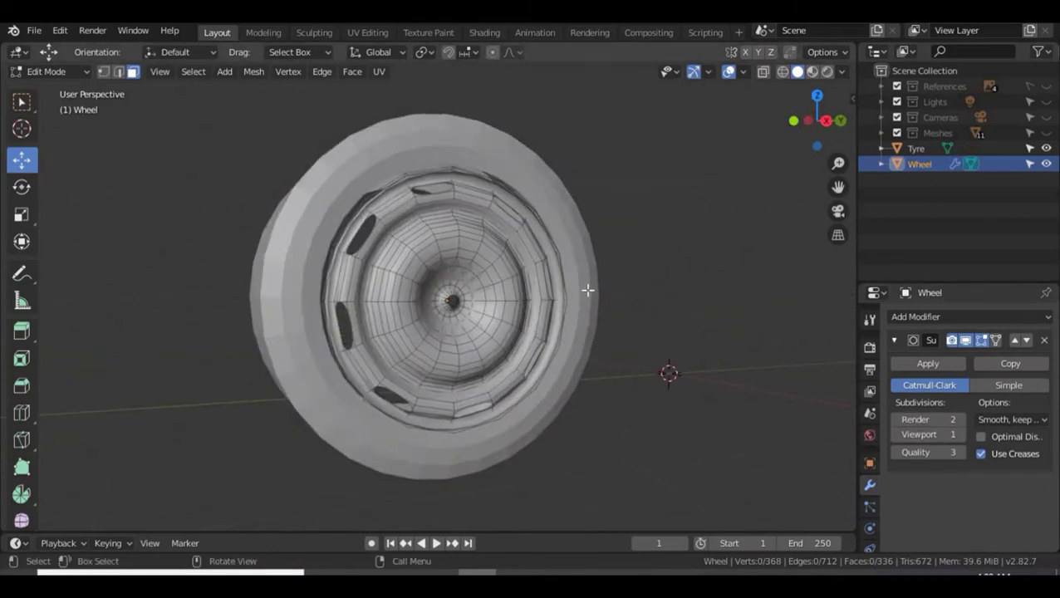
# Return to Object Mode and add a Subdivision Surface modifier to the tyre.
pyautogui.press('Tab')
pyautogui.moveTo(634, 321); pyautogui.dragTo(659, 348, button='middle')
pyautogui.click(491, 167)
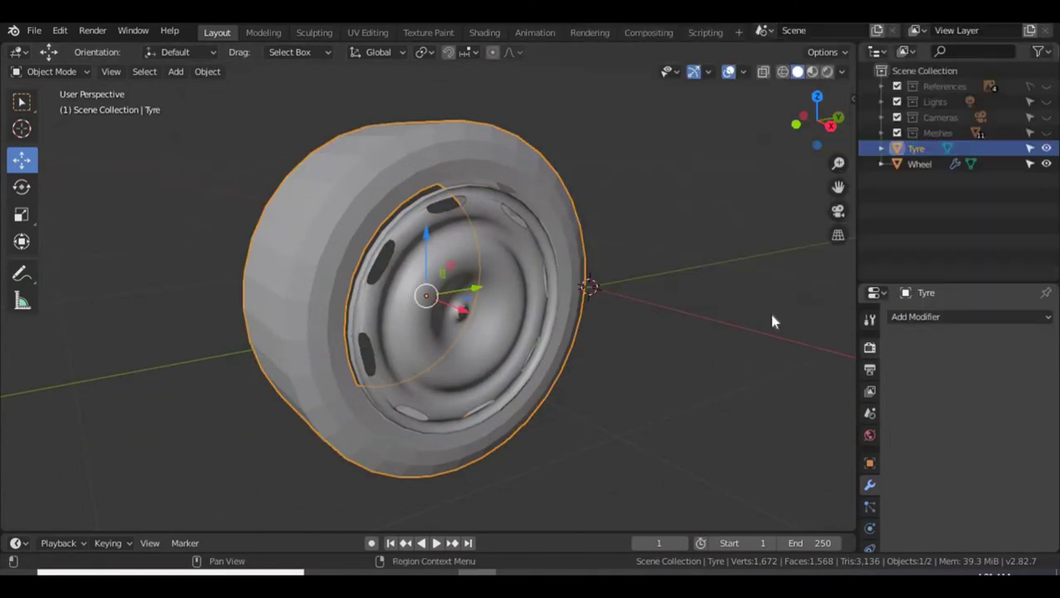
pyautogui.click(920, 315)
pyautogui.click(759, 248)
pyautogui.moveTo(758, 251); pyautogui.dragTo(536, 279, button='middle')
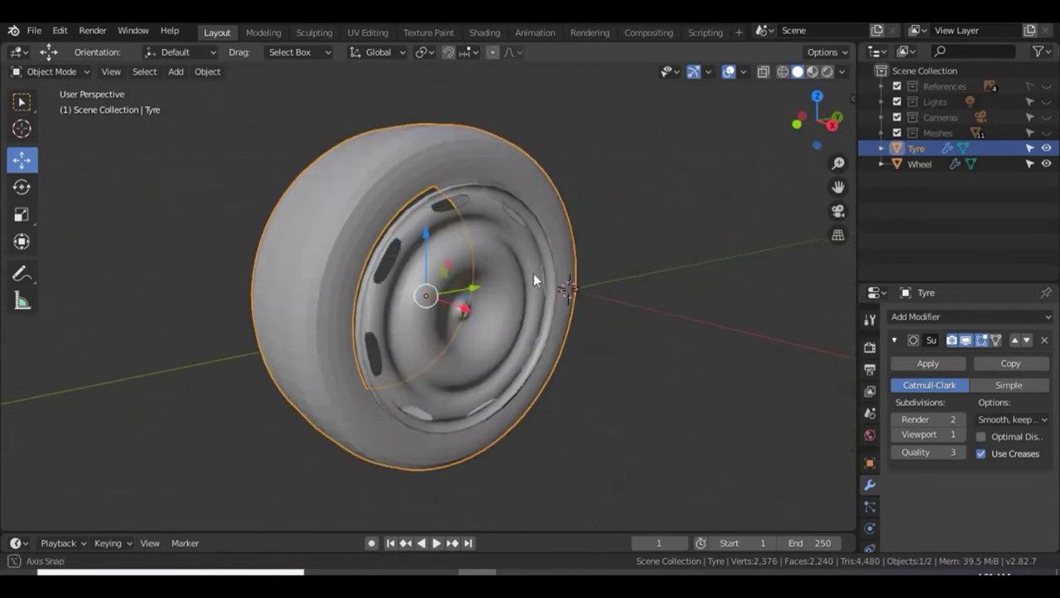
# Select the wheel and nudge it slightly along the Z axis to center it in the smoothed tyre.
pyautogui.click(513, 239)
pyautogui.moveTo(620, 320); pyautogui.dragTo(592, 319, button='middle')
pyautogui.scroll(2, 562, 307)
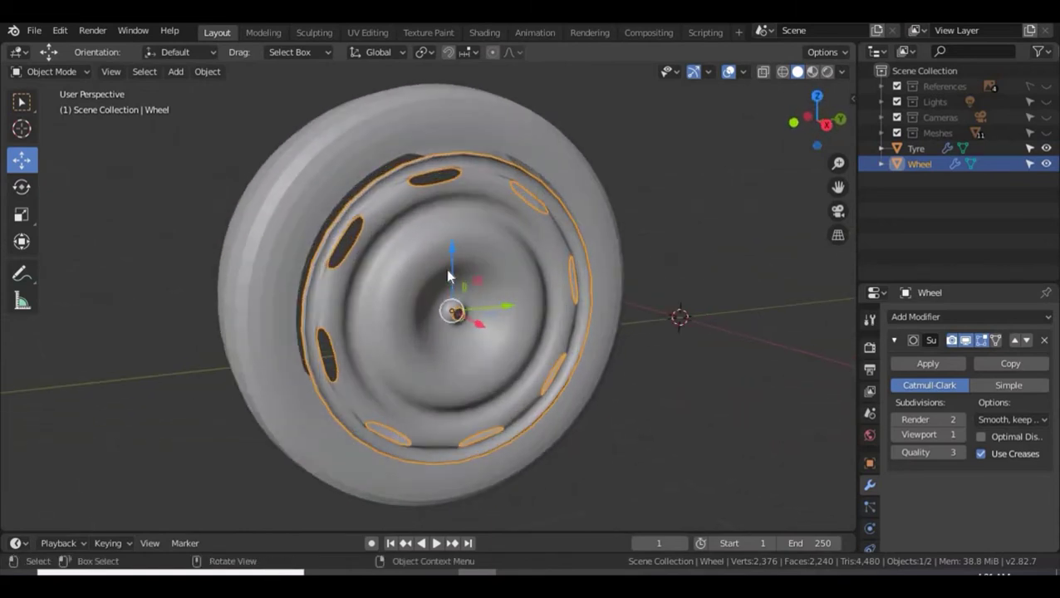
pyautogui.moveTo(451, 263); pyautogui.dragTo(450, 262)
pyautogui.moveTo(450, 263); pyautogui.dragTo(561, 353, button='middle')
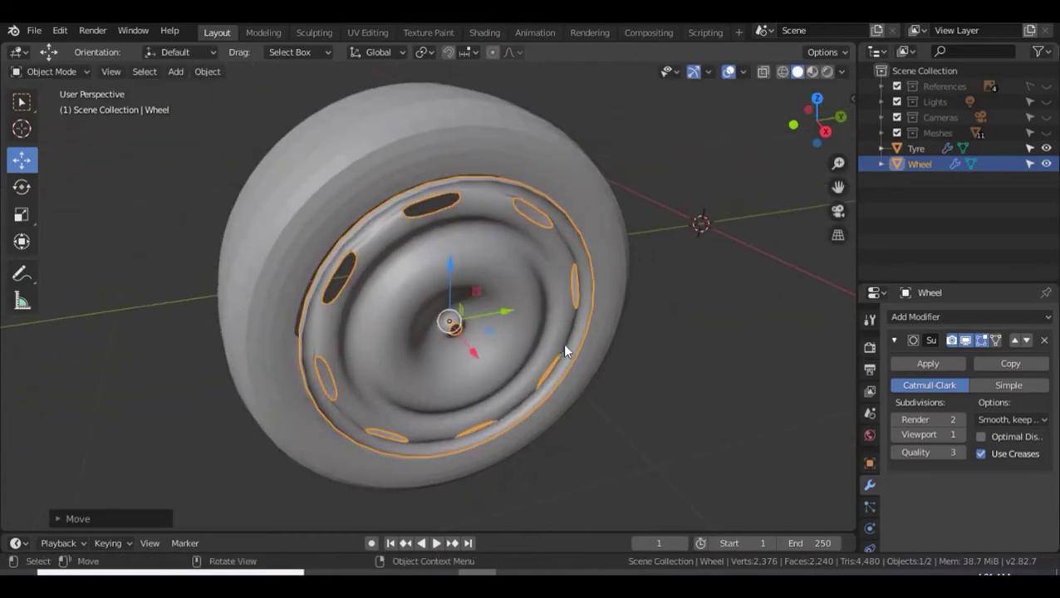
# Scale the wheel up slightly to fill the tyre's opening, nudge it into place, and deselect it.
pyautogui.press('KP_3')
pyautogui.scroll(1, 549, 316)
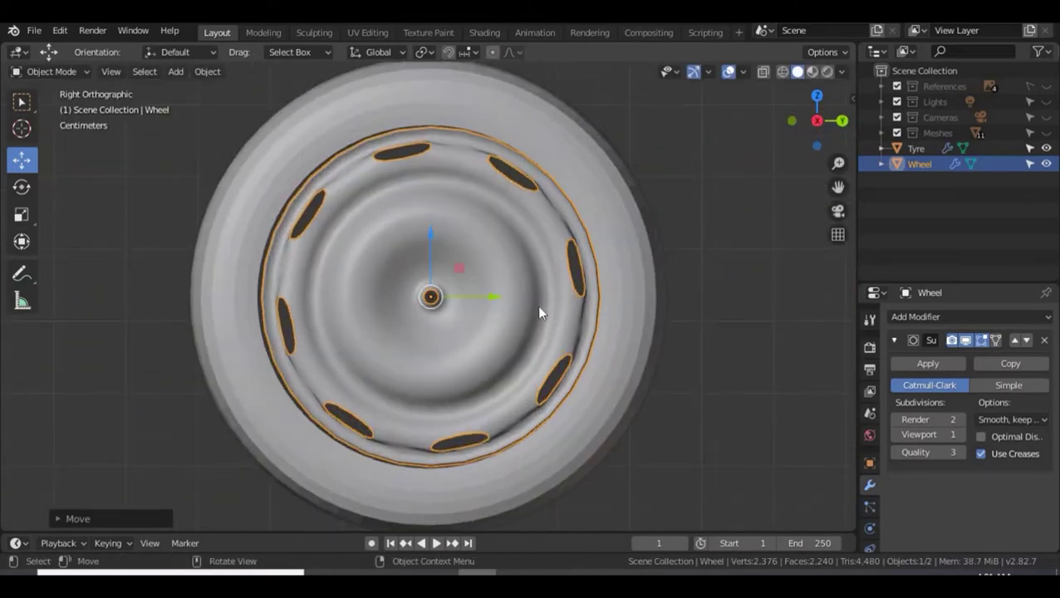
pyautogui.scroll(1, 538, 312)
pyautogui.moveTo(474, 301); pyautogui.dragTo(469, 298)
pyautogui.press('s')
pyautogui.click(496, 340)
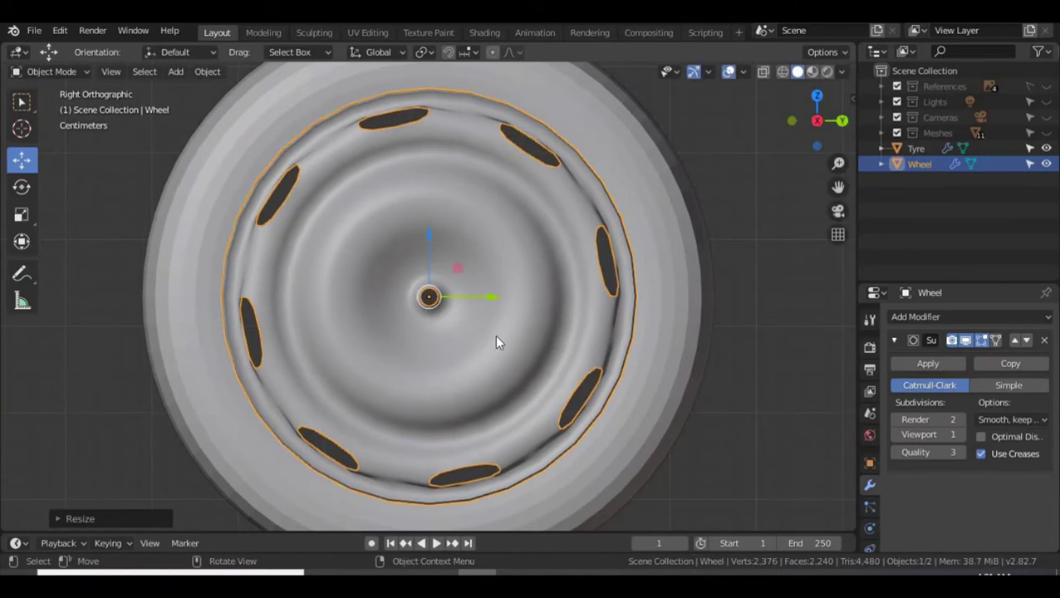
pyautogui.scroll(-2, 594, 362)
pyautogui.moveTo(455, 359); pyautogui.dragTo(546, 369, button='middle')
pyautogui.moveTo(529, 312)
pyautogui.mouseDown()
pyautogui.moveTo(540, 318)
pyautogui.moveTo(526, 312)
pyautogui.mouseUp()
pyautogui.click(723, 344)
pyautogui.moveTo(726, 341)
pyautogui.mouseDown(button='middle')
pyautogui.moveTo(615, 303)
pyautogui.moveTo(580, 276)
pyautogui.moveTo(474, 318)
pyautogui.moveTo(606, 319)
pyautogui.moveTo(632, 297)
pyautogui.moveTo(690, 332)
pyautogui.moveTo(682, 304)
pyautogui.moveTo(686, 343)
pyautogui.moveTo(706, 341)
pyautogui.mouseUp(button='middle')
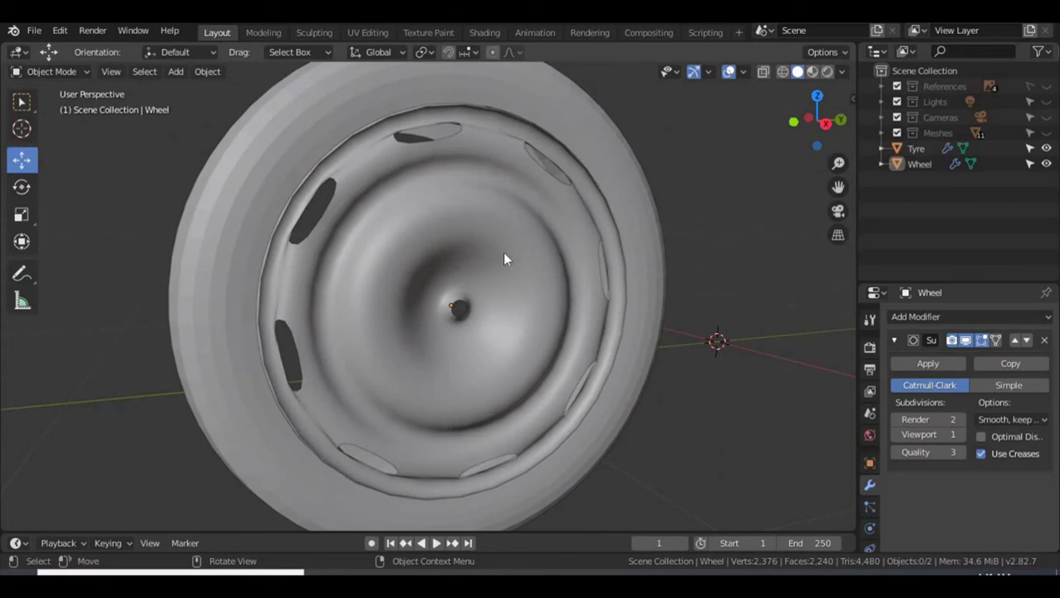
# Add a mesh cylinder with 5 vertices and a depth of 1 m.
pyautogui.hotkey('shift', 'a')
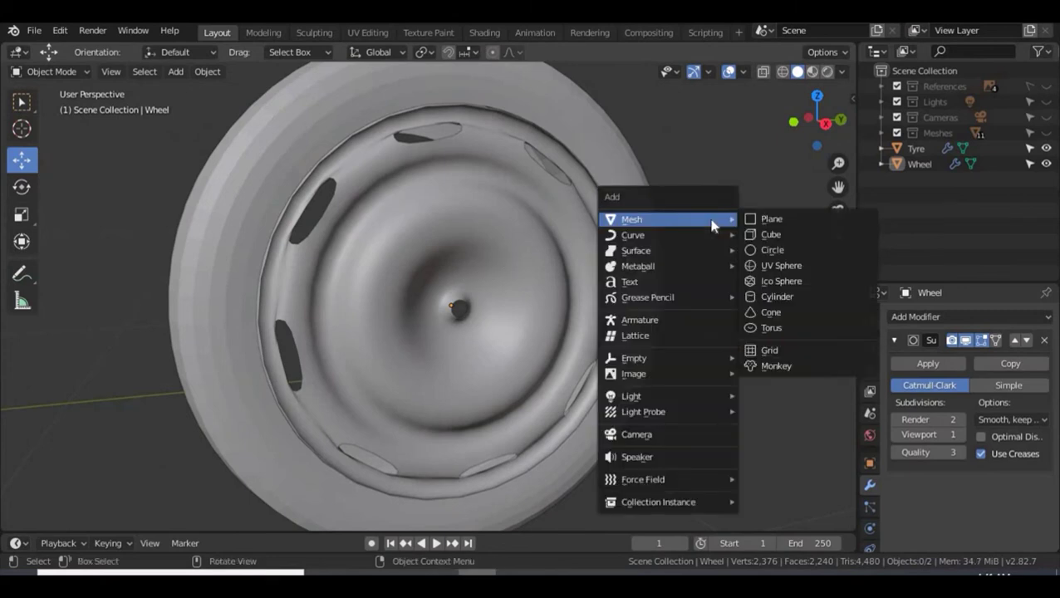
pyautogui.click(774, 297)
pyautogui.scroll(-6, 658, 258)
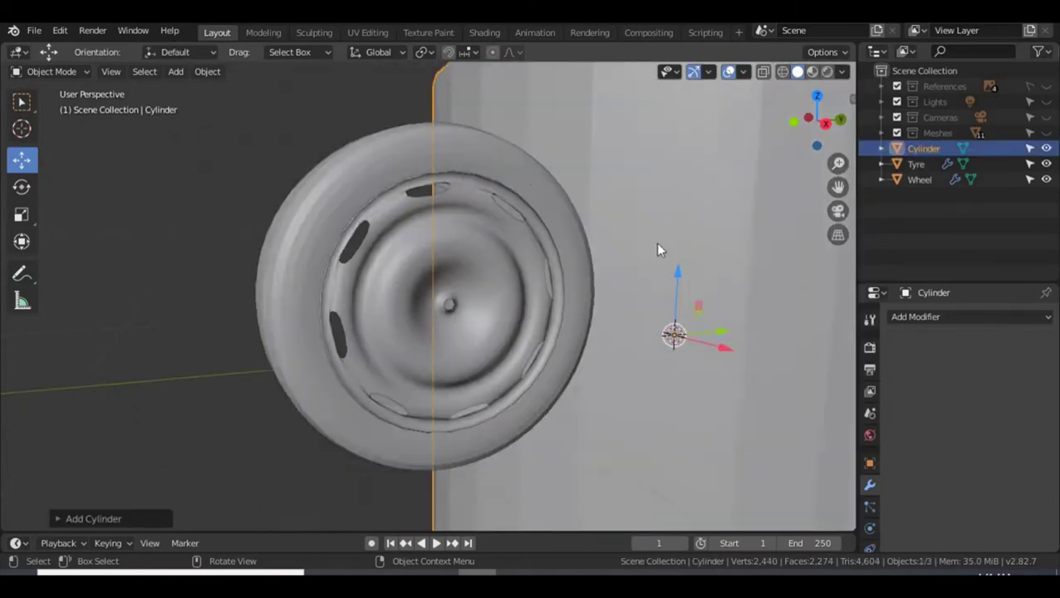
pyautogui.click(116, 520)
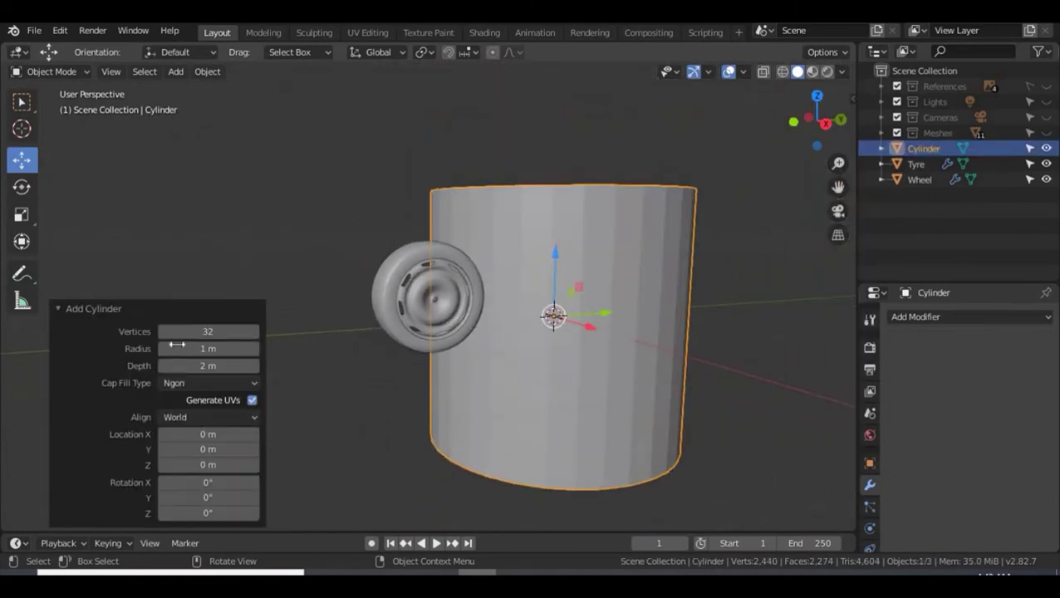
pyautogui.click(207, 331)
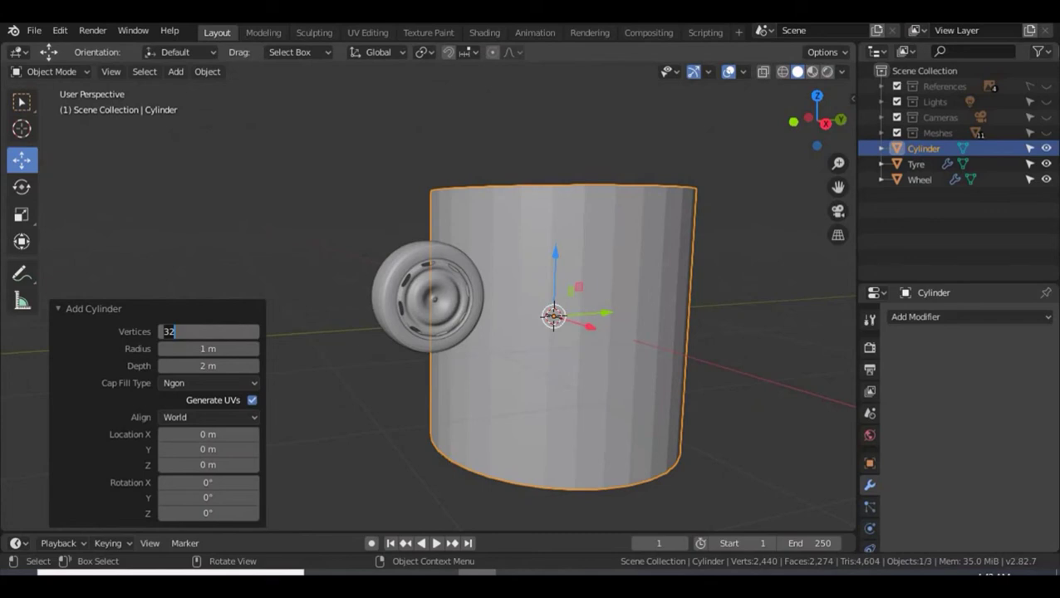
pyautogui.press('Return')
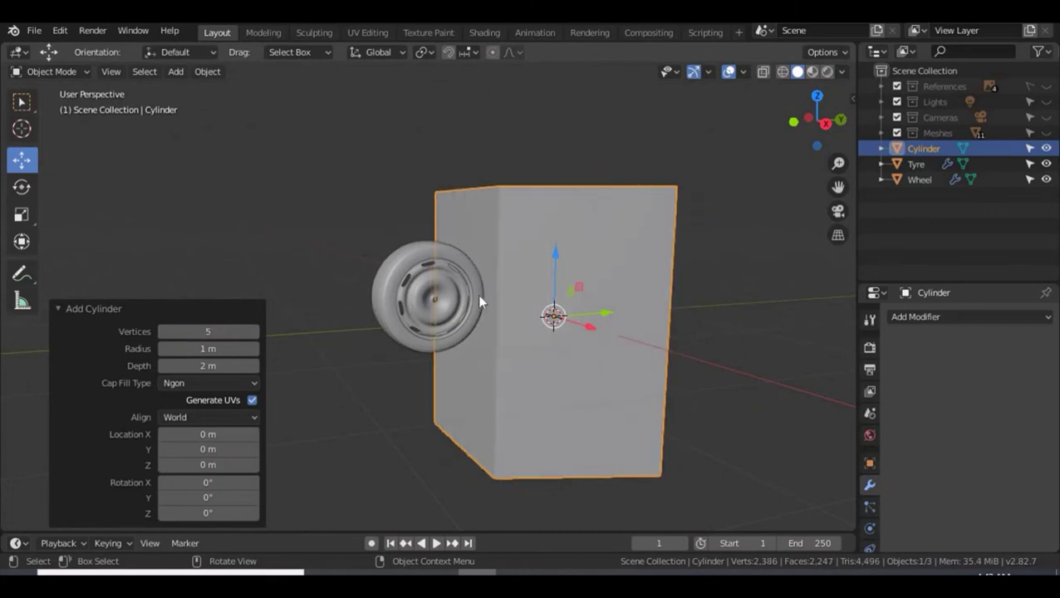
pyautogui.moveTo(502, 313); pyautogui.dragTo(500, 347, button='middle')
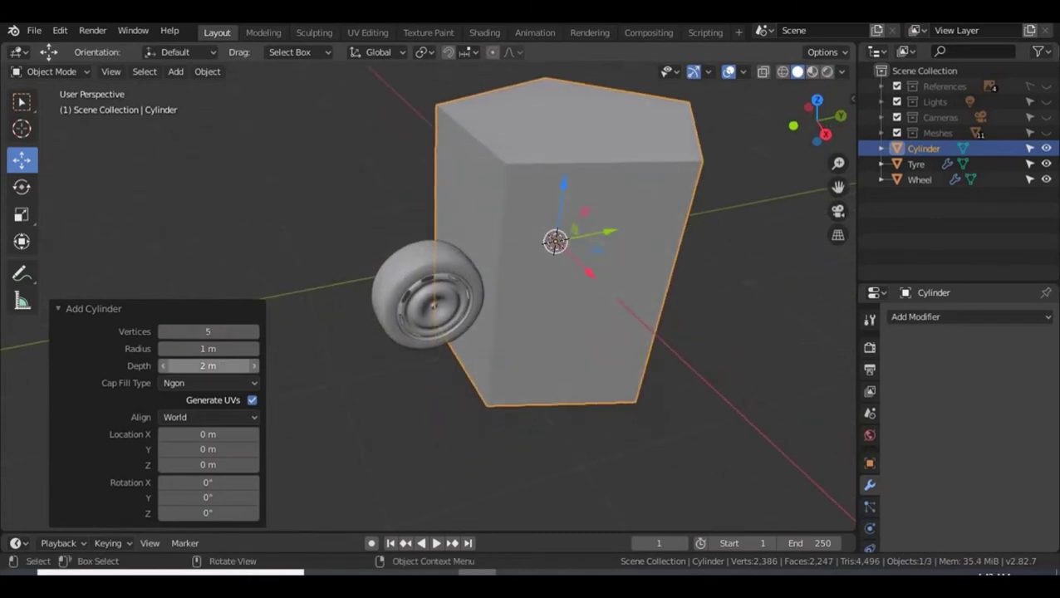
pyautogui.click(207, 366)
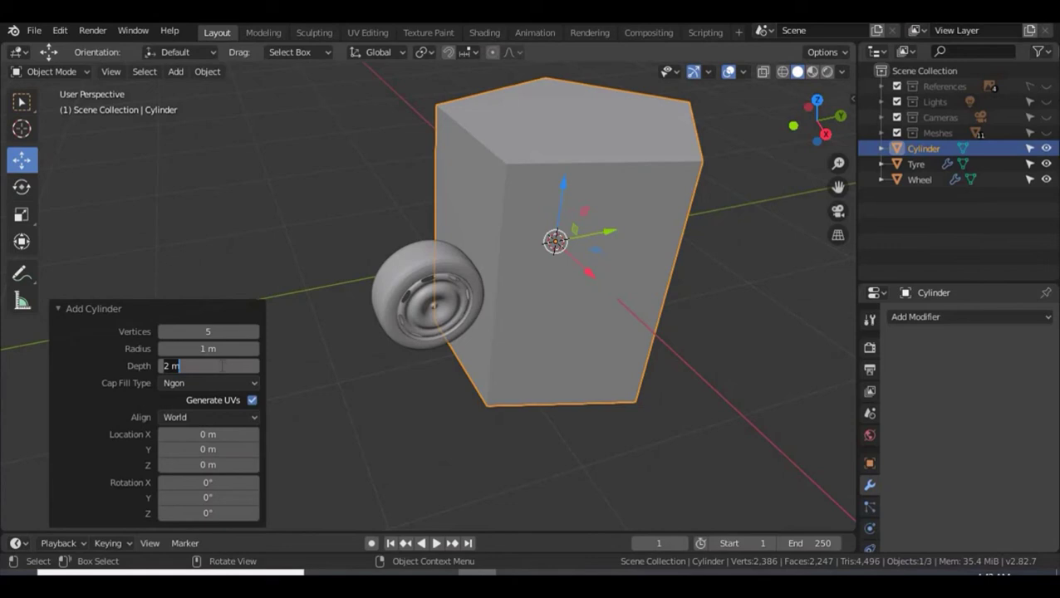
pyautogui.write('1')
pyautogui.press('Return')
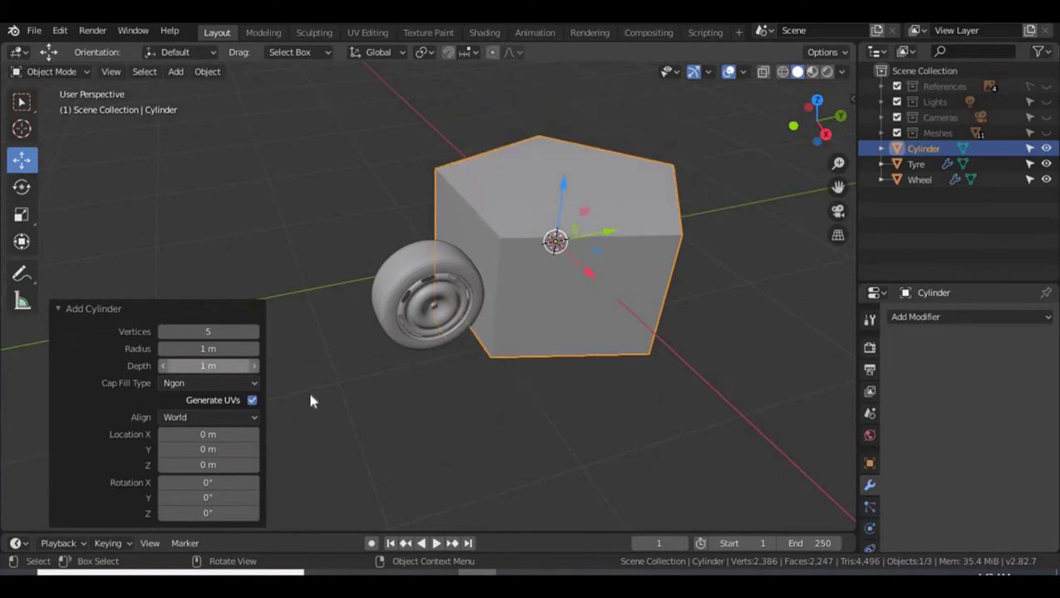
# In Edit Mode, add two horizontal edge loops to the five-sided cylinder, one close to its upper rim and one close to its lower rim.
pyautogui.click(428, 409)
pyautogui.click(556, 196)
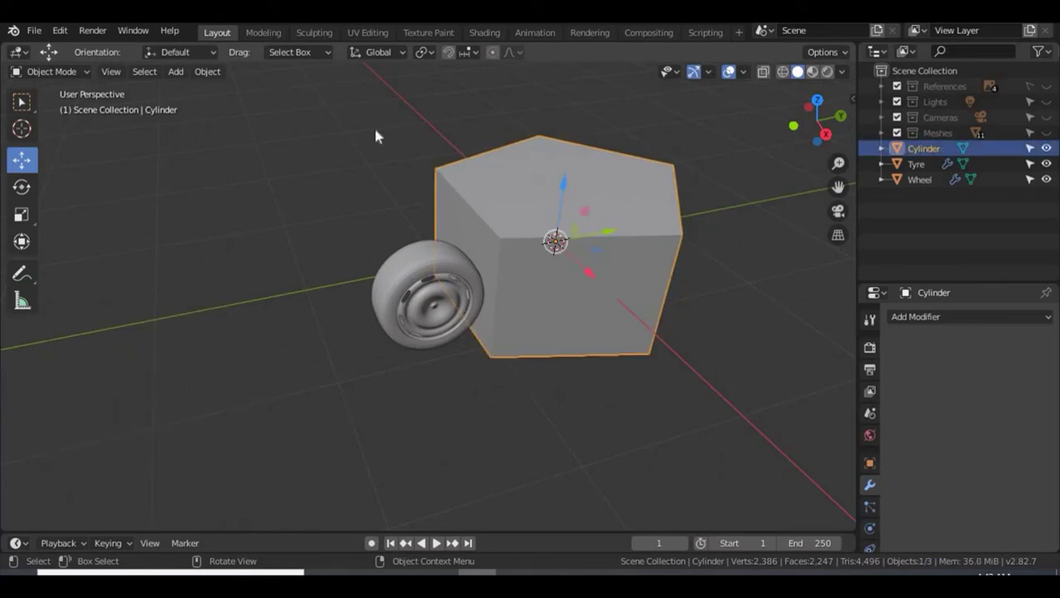
pyautogui.press('Tab')
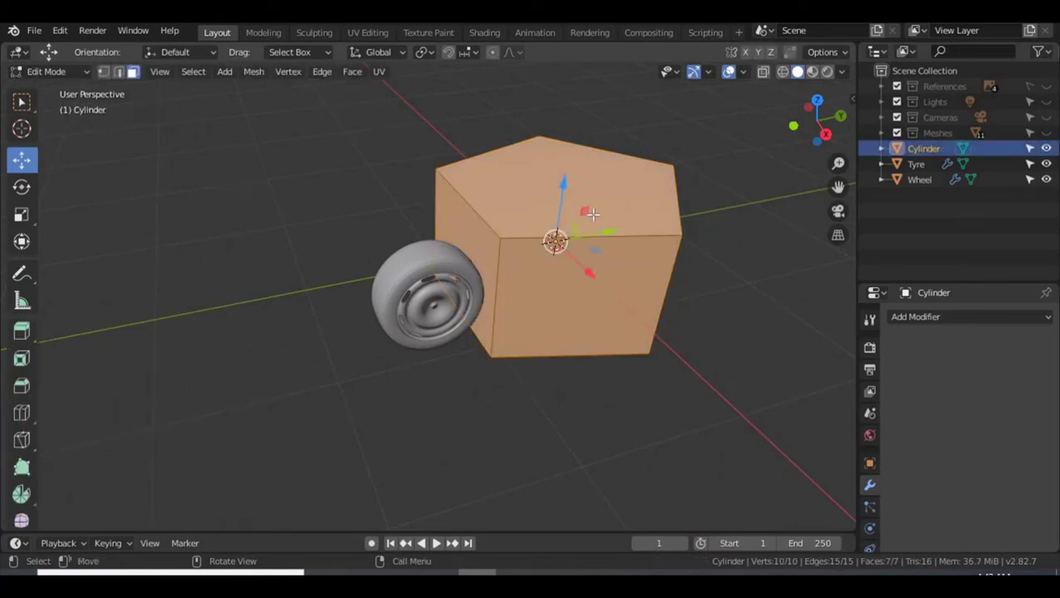
pyautogui.moveTo(692, 264); pyautogui.dragTo(655, 275, button='middle')
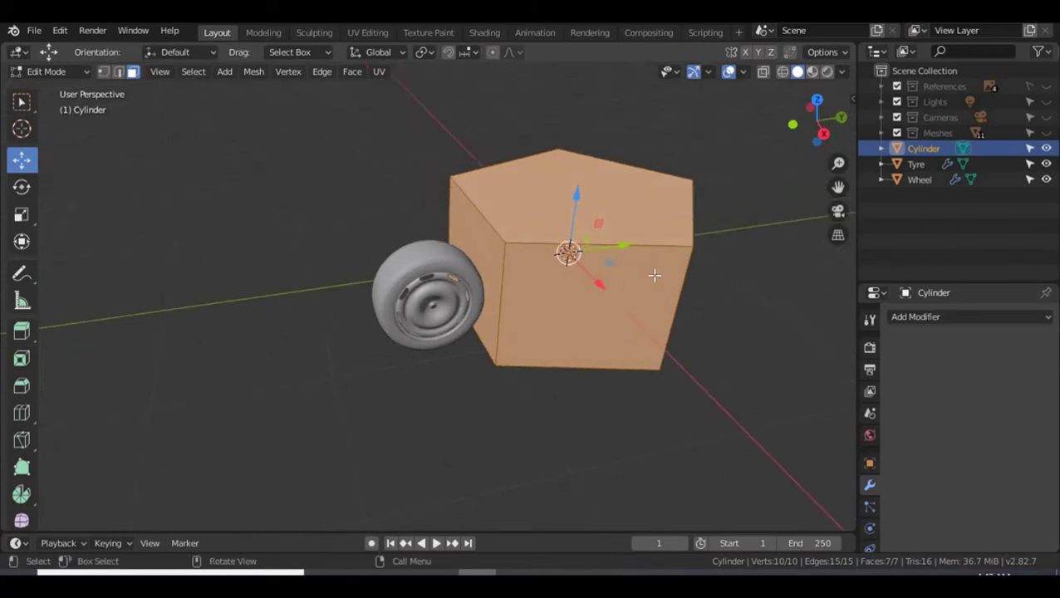
pyautogui.scroll(-1, 652, 272)
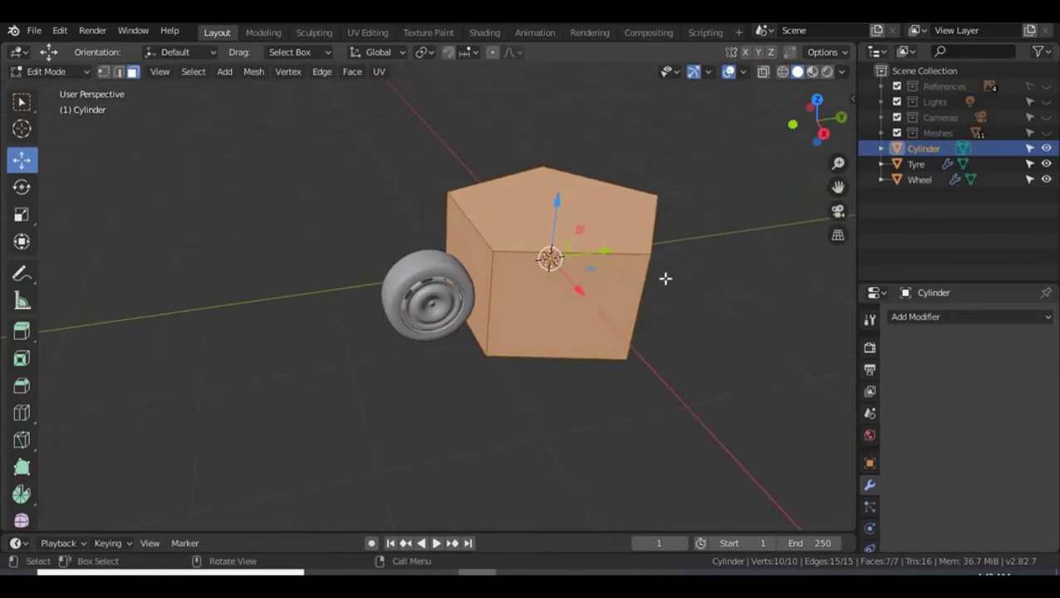
pyautogui.moveTo(666, 278); pyautogui.dragTo(633, 298, button='middle')
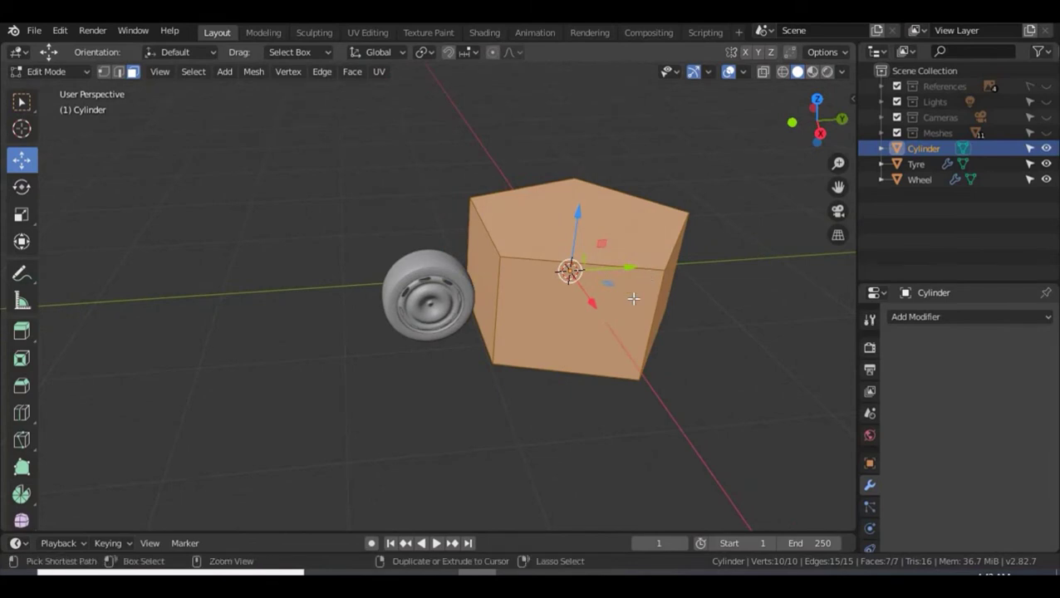
pyautogui.hotkey('ctrl', 'r')
pyautogui.click(633, 298)
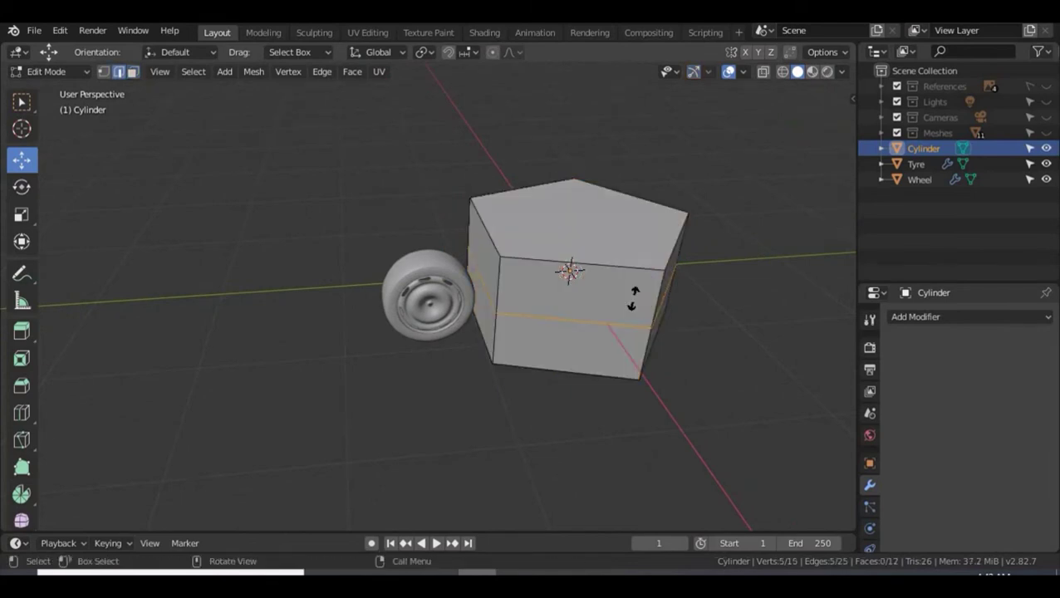
pyautogui.click(637, 248)
pyautogui.press('g')
pyautogui.press('g')
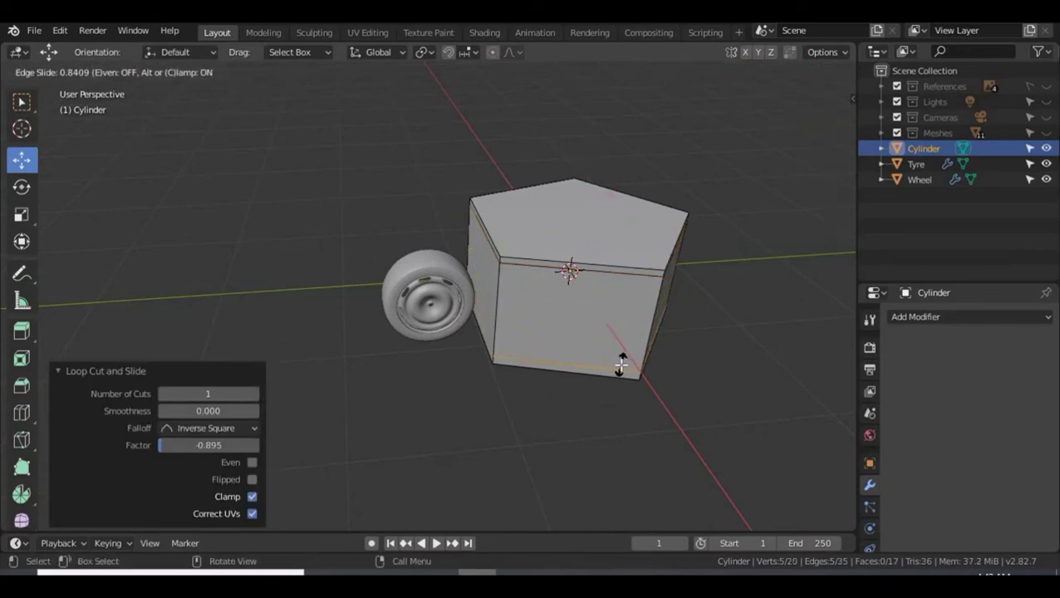
pyautogui.click(621, 363)
# Select the full vertical edge line along one corner of the five-sided cylinder.
pyautogui.moveTo(728, 340); pyautogui.dragTo(686, 366, button='middle')
pyautogui.moveTo(525, 338)
pyautogui.mouseDown(button='middle')
pyautogui.moveTo(553, 310)
pyautogui.moveTo(580, 338)
pyautogui.moveTo(530, 337)
pyautogui.mouseUp(button='middle')
pyautogui.click(521, 341)
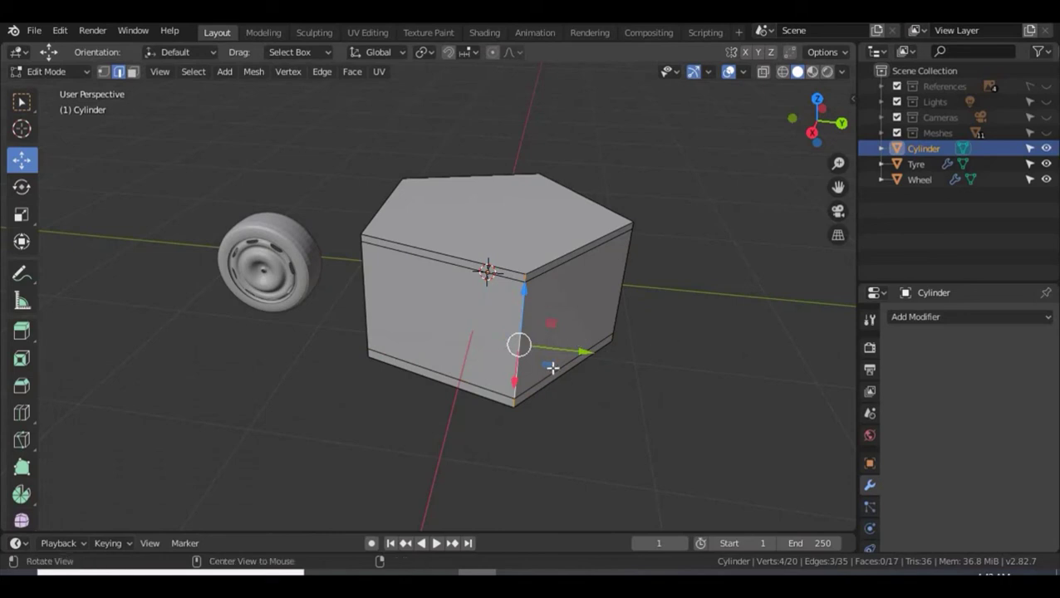
pyautogui.moveTo(552, 366); pyautogui.dragTo(615, 328, button='middle')
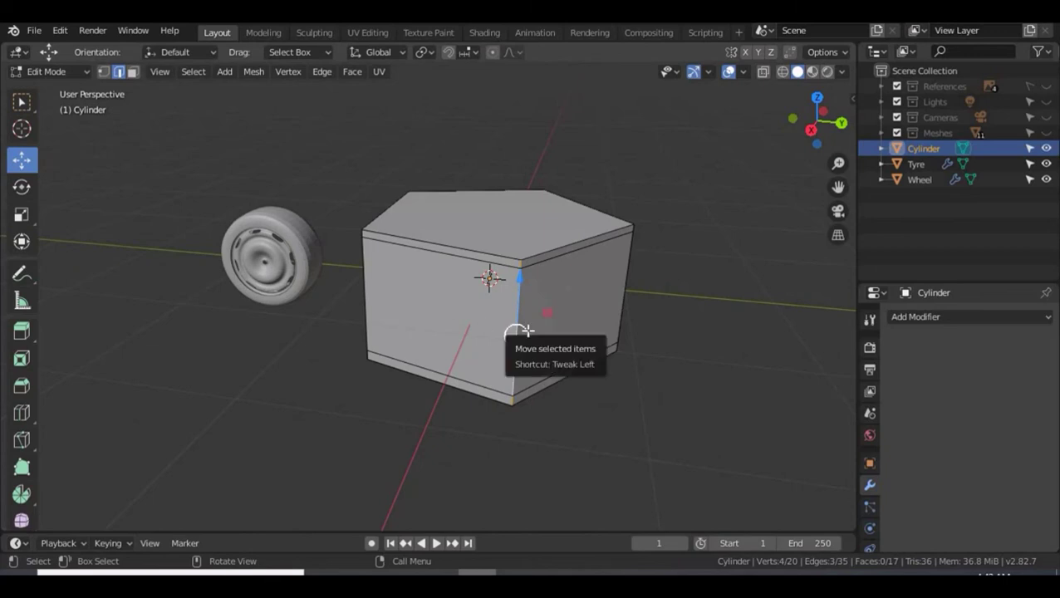
pyautogui.hotkey('ctrl', 'b')
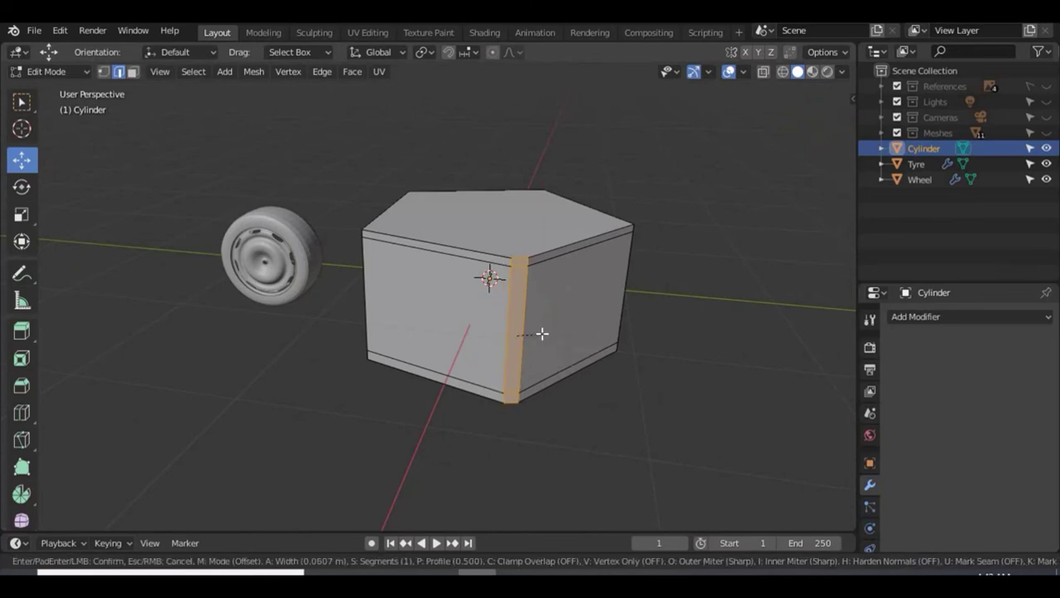
pyautogui.click(541, 336)
pyautogui.hotkey('ctrl', 'z')
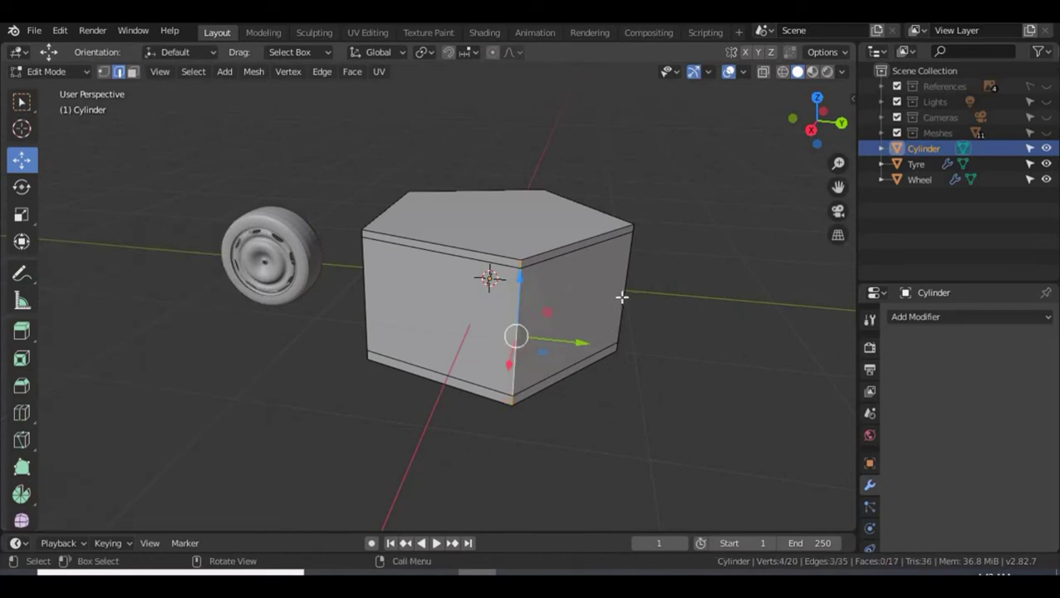
# Extend the selection to all five vertical corner edges of the cylinder and bevel them by about 0.04 m.
pyautogui.keyDown('alt'); pyautogui.keyDown('shift'); pyautogui.click(623, 297); pyautogui.keyUp('shift'); pyautogui.keyUp('alt')
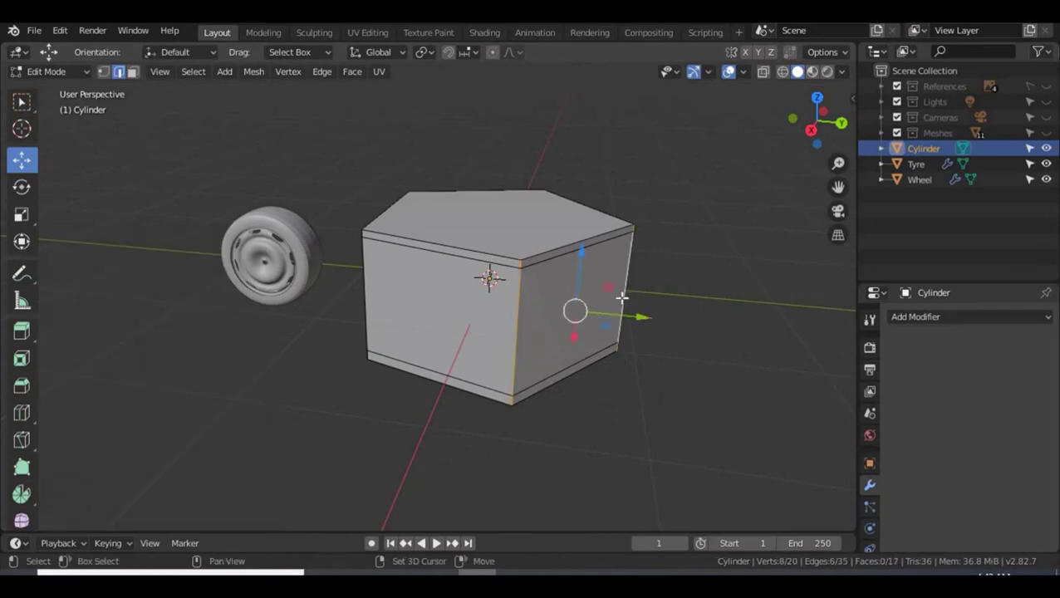
pyautogui.keyDown('alt'); pyautogui.keyDown('shift'); pyautogui.click(363, 294); pyautogui.keyUp('shift'); pyautogui.keyUp('alt')
pyautogui.moveTo(328, 340); pyautogui.dragTo(279, 298, button='middle')
pyautogui.keyDown('alt'); pyautogui.keyDown('shift'); pyautogui.click(269, 289); pyautogui.keyUp('shift'); pyautogui.keyUp('alt')
pyautogui.moveTo(222, 326); pyautogui.dragTo(232, 349, button='middle')
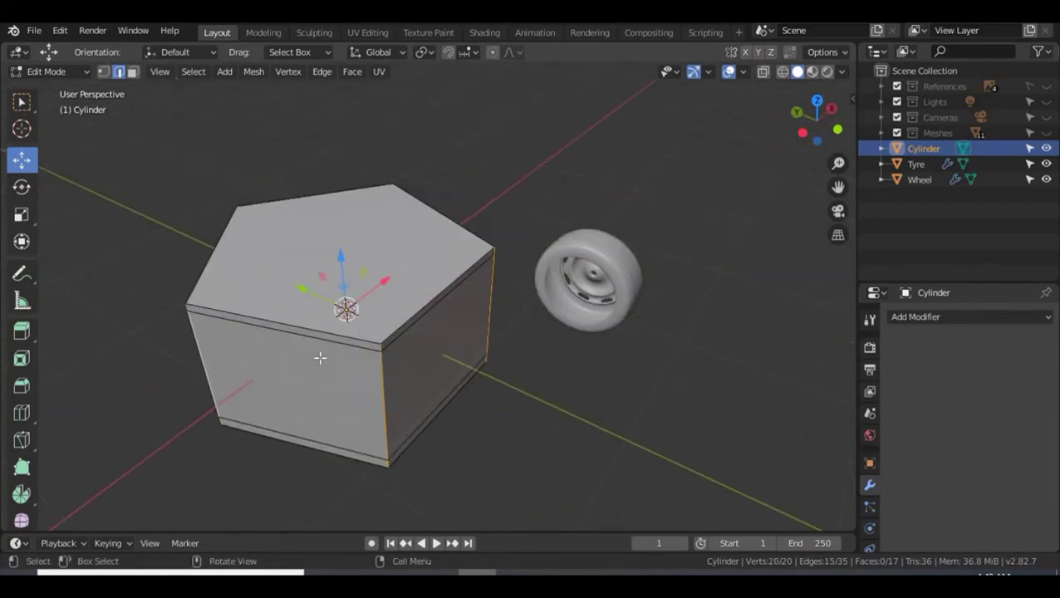
pyautogui.hotkey('ctrl', 'b')
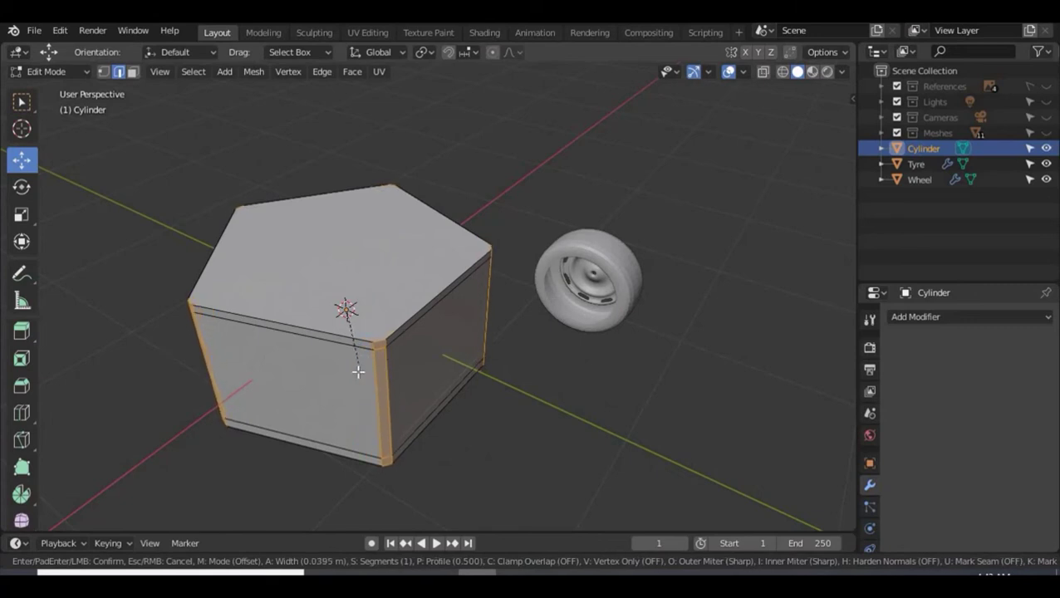
pyautogui.click(358, 370)
pyautogui.moveTo(651, 449); pyautogui.dragTo(369, 388, button='middle')
pyautogui.click(86, 239)
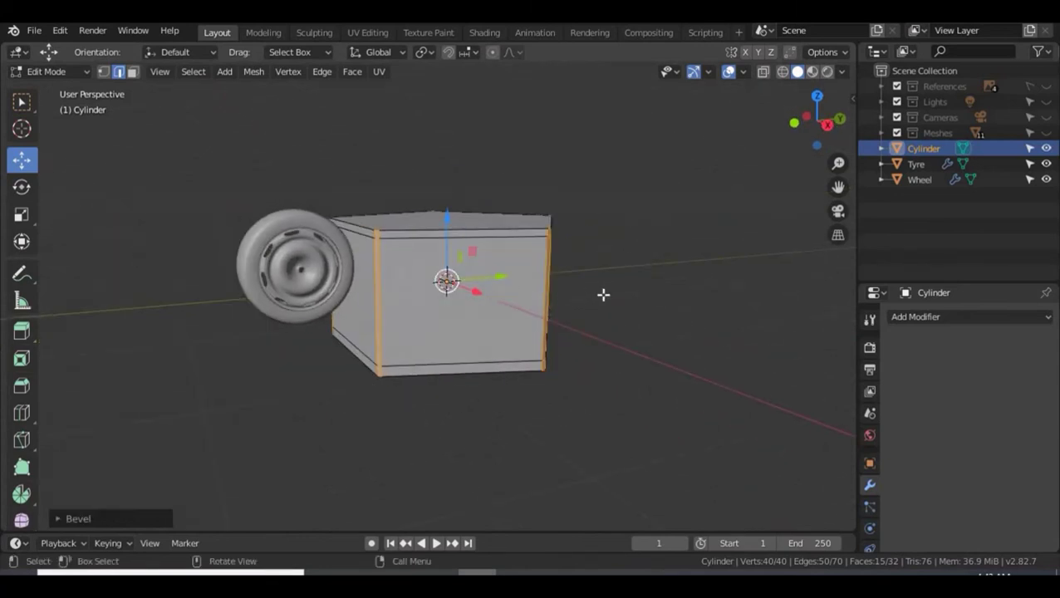
# Return to Object Mode, rotate the cylinder 90° about the Y axis, and scale it to about 0.16.
pyautogui.press('Tab')
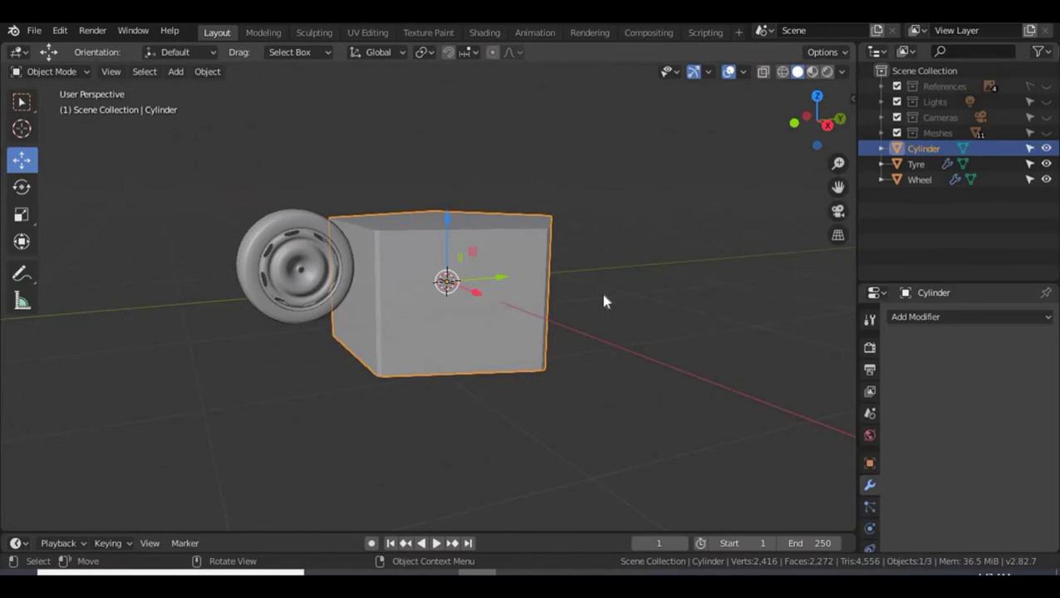
pyautogui.press('r')
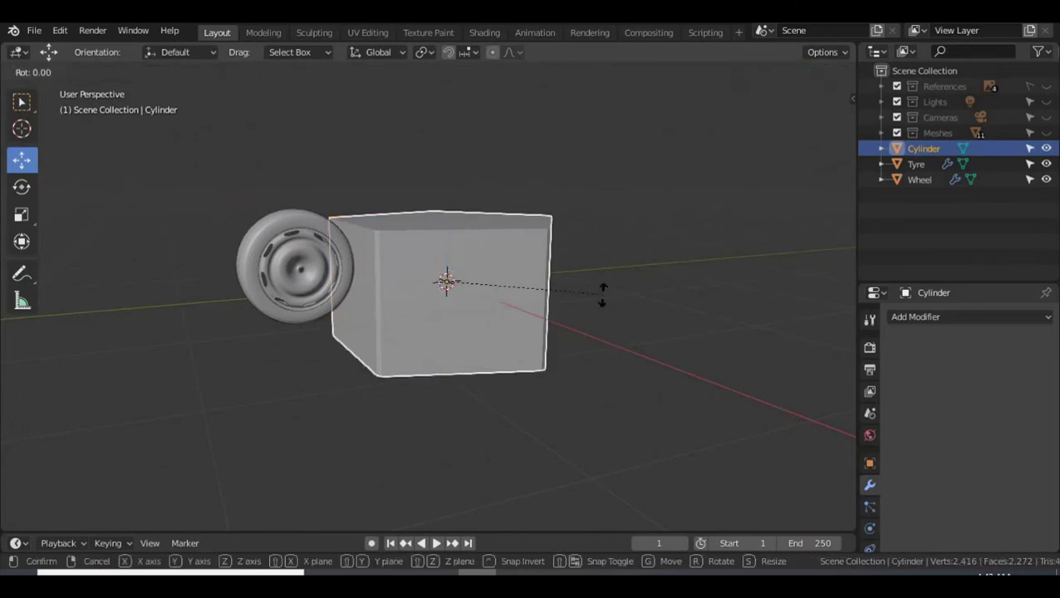
pyautogui.write('y90')
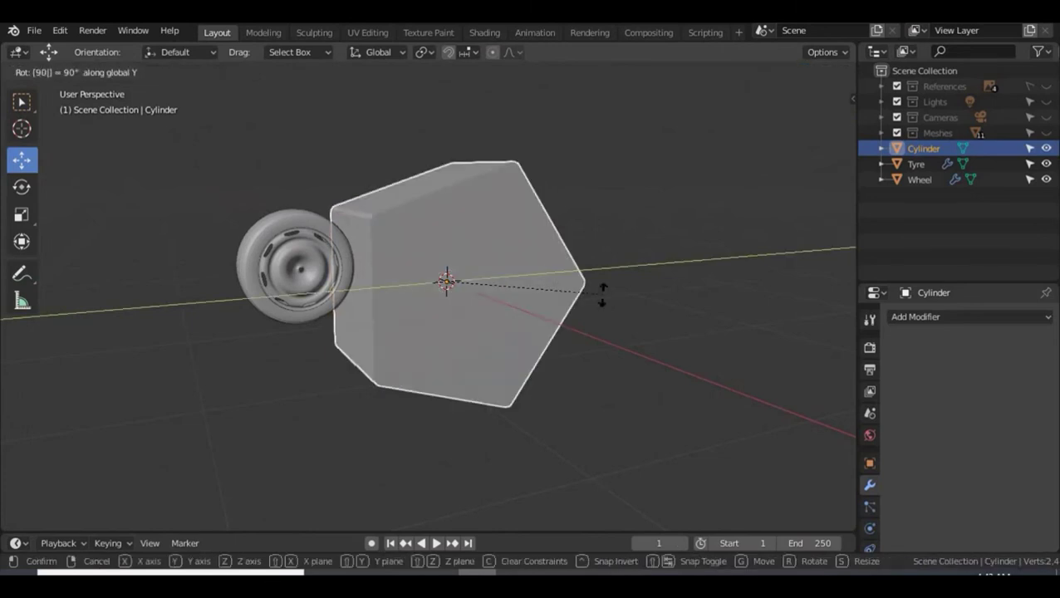
pyautogui.press('Return')
pyautogui.press('s')
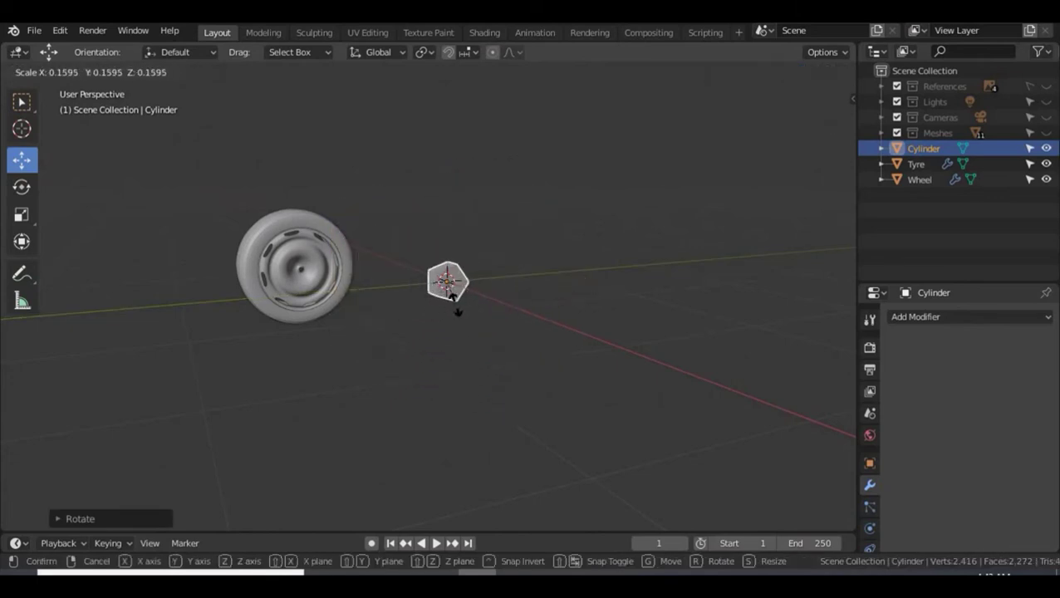
pyautogui.click(455, 309)
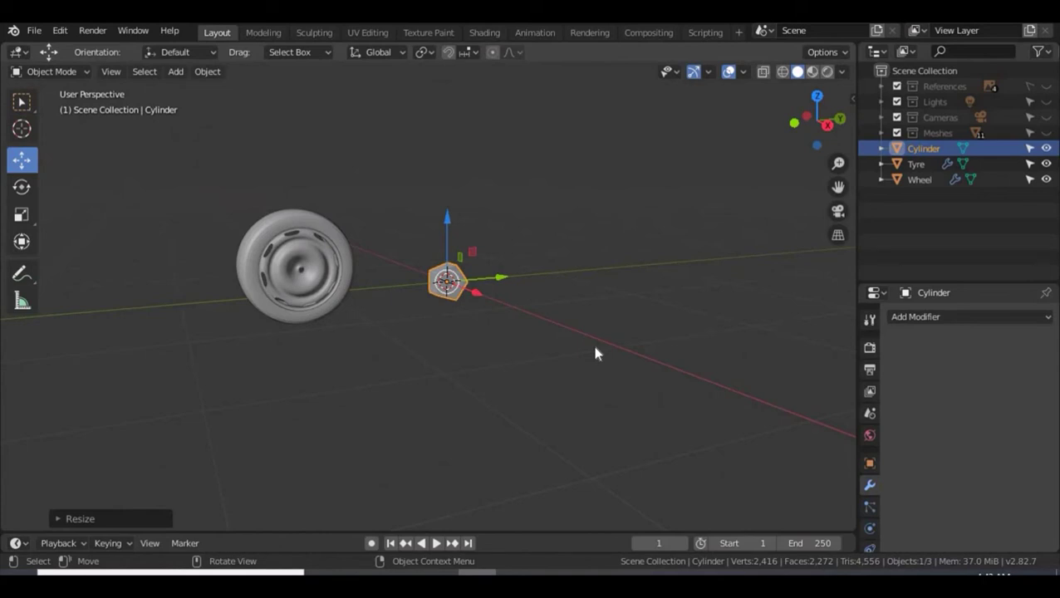
# Move the small pentagonal cylinder over the wheel and pull it out in front of the wheel's face.
pyautogui.press('KP_3')
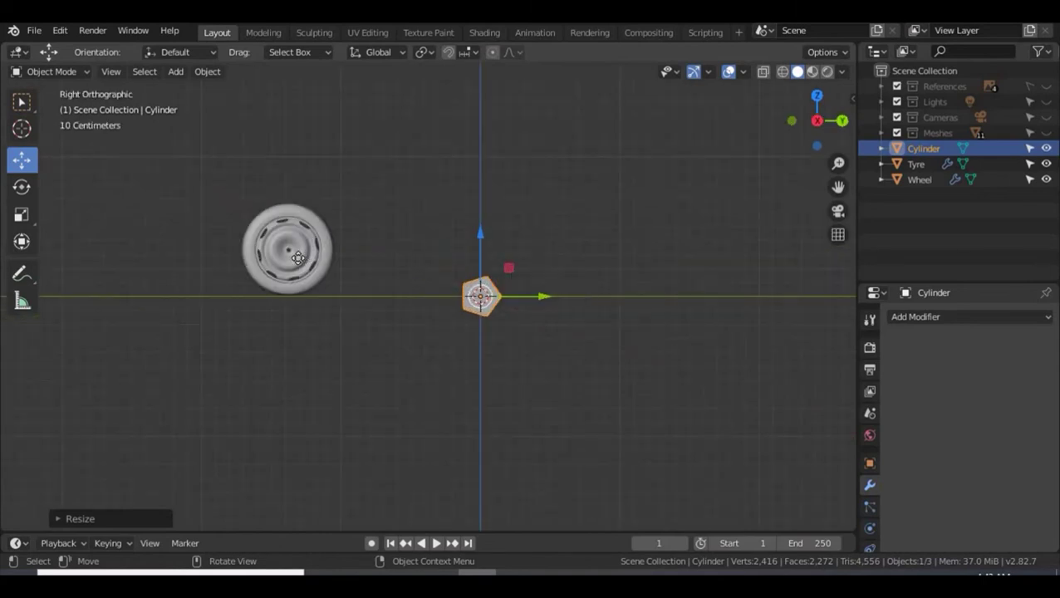
pyautogui.press('g')
pyautogui.click(307, 237)
pyautogui.moveTo(203, 332); pyautogui.dragTo(306, 291, button='middle')
pyautogui.moveTo(309, 282); pyautogui.dragTo(452, 323)
pyautogui.press('KP_3')
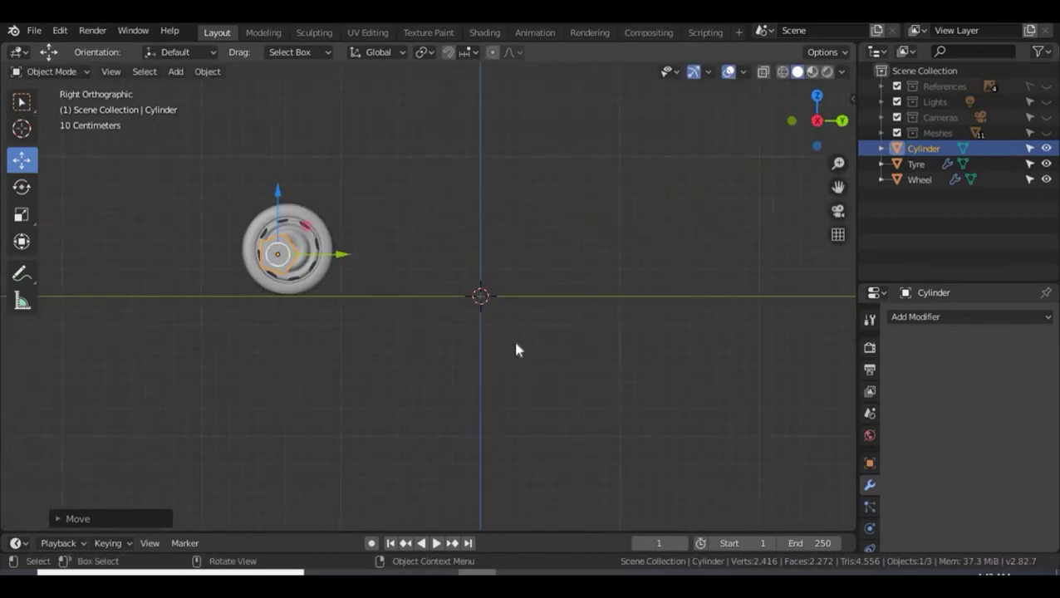
# Scale the pentagonal cylinder down to the size of a small wheel bolt in front of the wheel's face.
pyautogui.keyDown('shift'); pyautogui.moveTo(514, 344); pyautogui.dragTo(616, 400, button='middle'); pyautogui.keyUp('shift')
pyautogui.scroll(7, 536, 339)
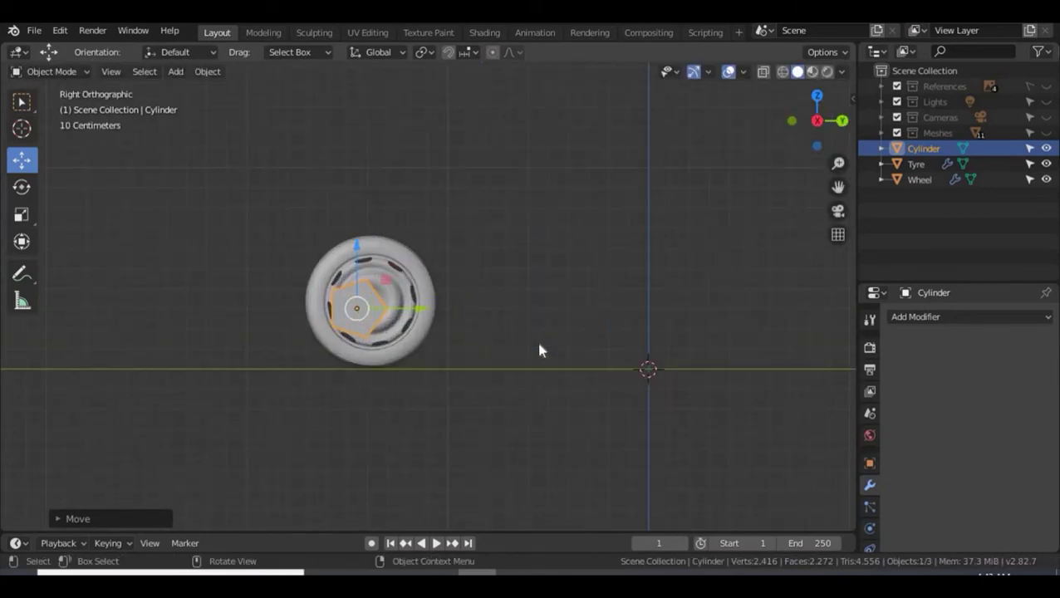
pyautogui.scroll(2, 536, 338)
pyautogui.keyDown('shift'); pyautogui.moveTo(435, 329); pyautogui.dragTo(675, 320, button='middle'); pyautogui.keyUp('shift')
pyautogui.press('s')
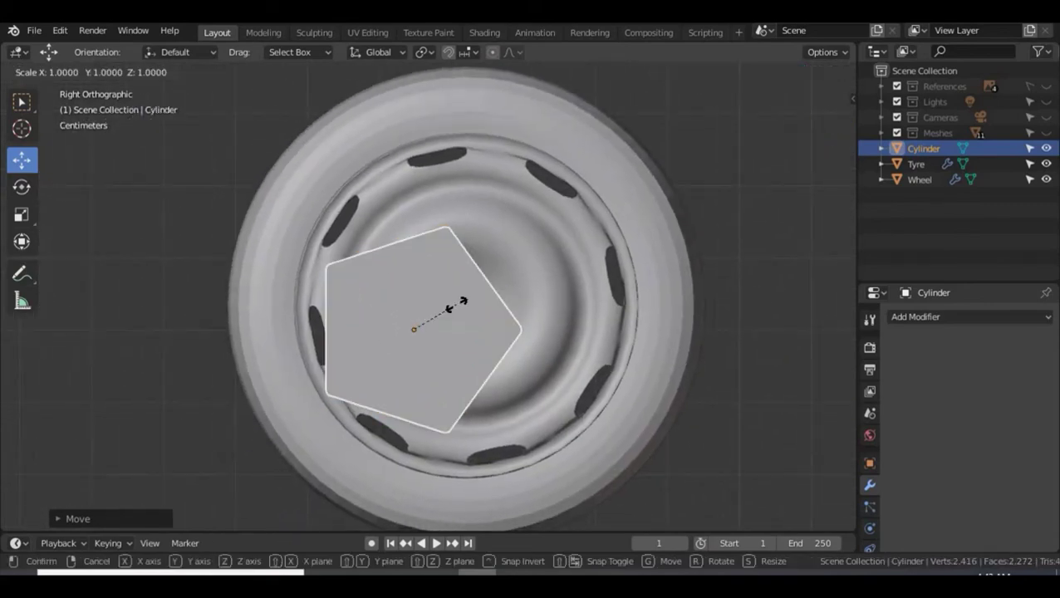
pyautogui.click(431, 347)
pyautogui.press('s')
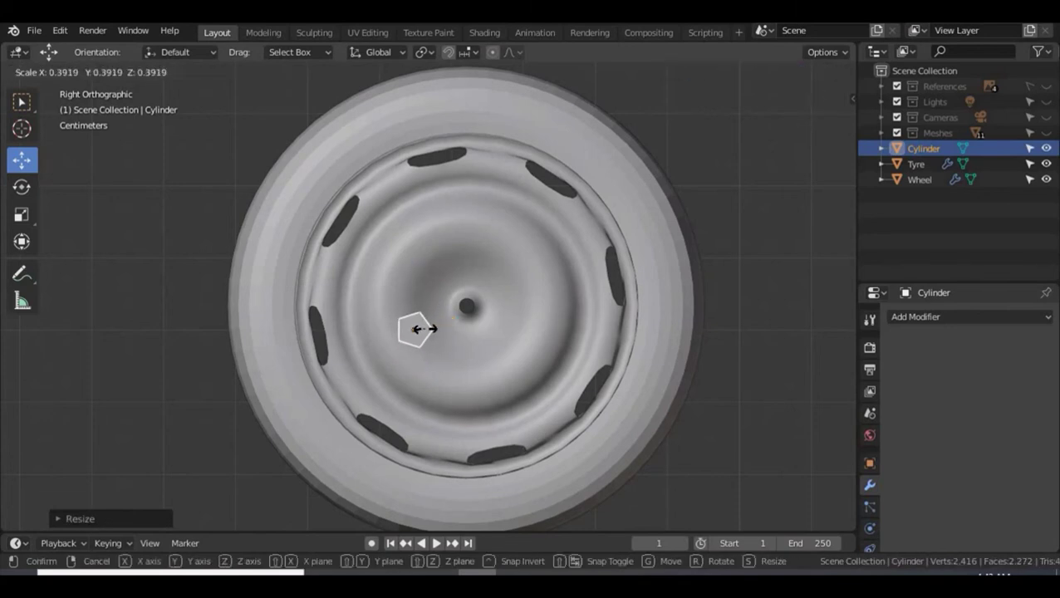
pyautogui.click(421, 334)
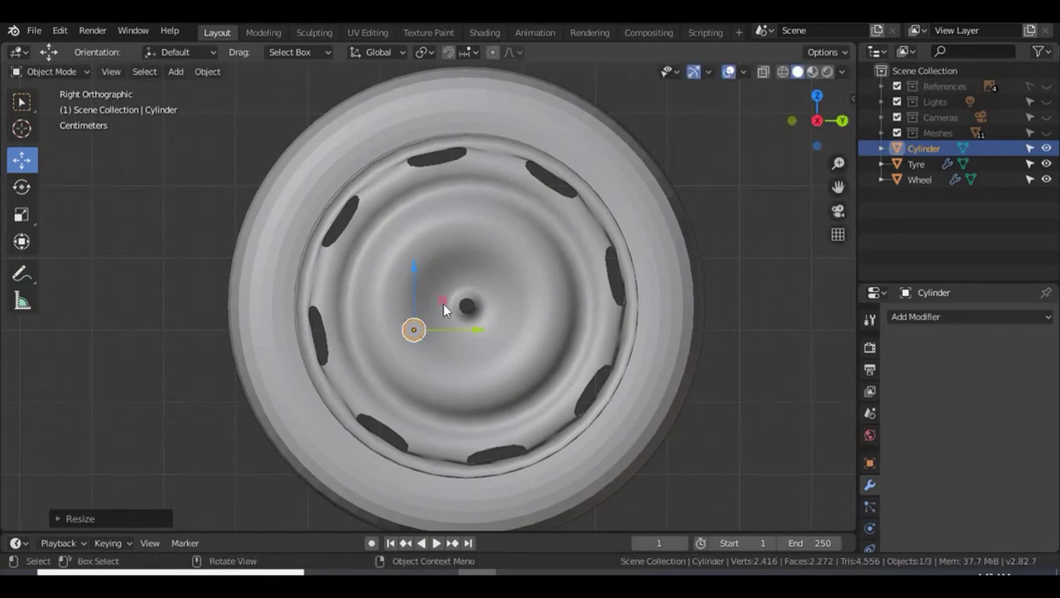
# Move the bolt closer to the wheel's centre hole and scale it down further to about 0.72.
pyautogui.press('g')
pyautogui.click(459, 267)
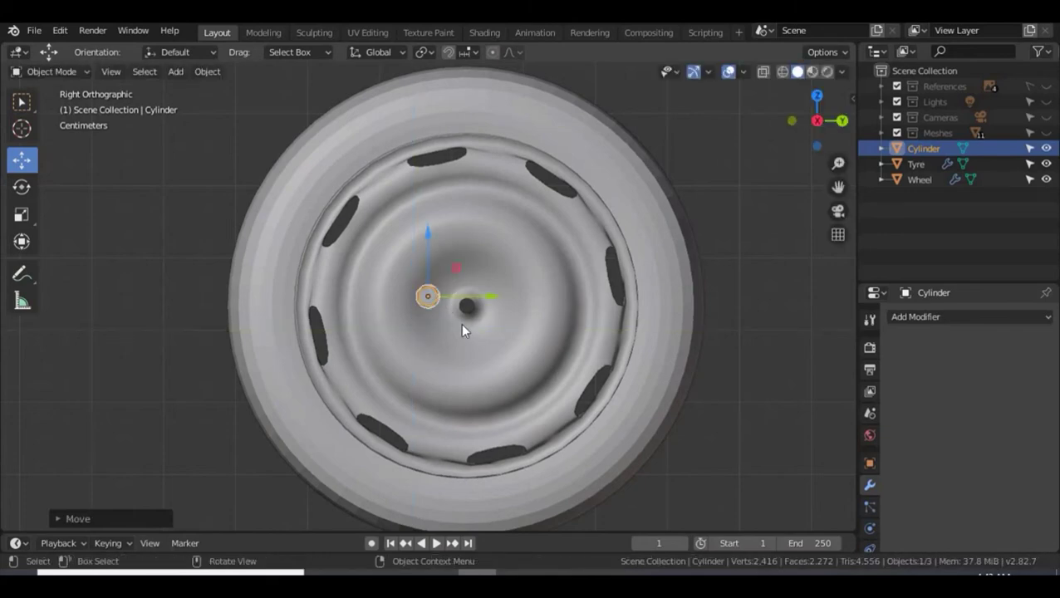
pyautogui.scroll(5, 461, 323)
pyautogui.scroll(2, 466, 319)
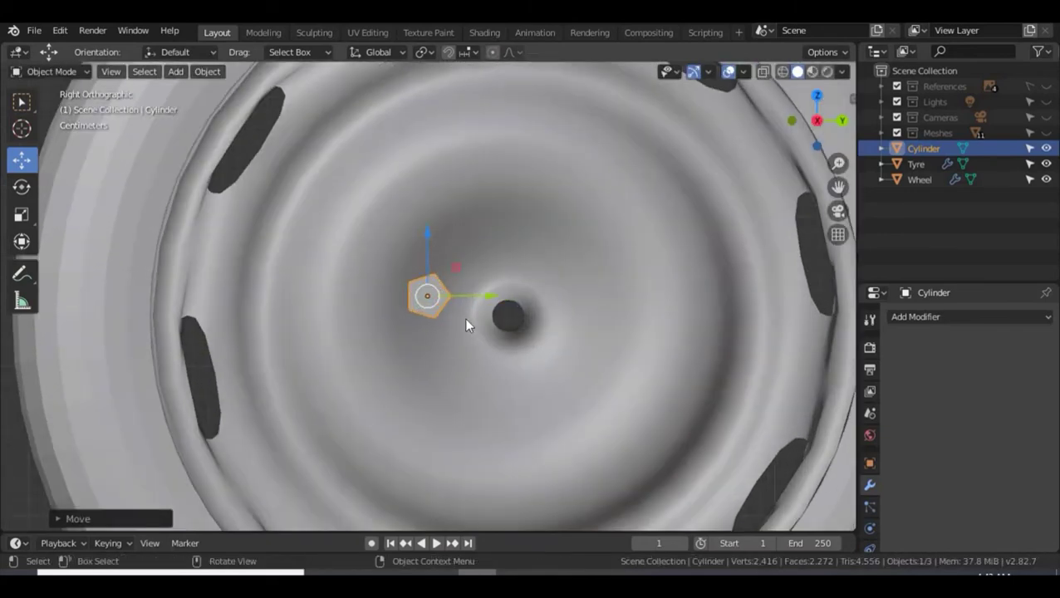
pyautogui.press('s')
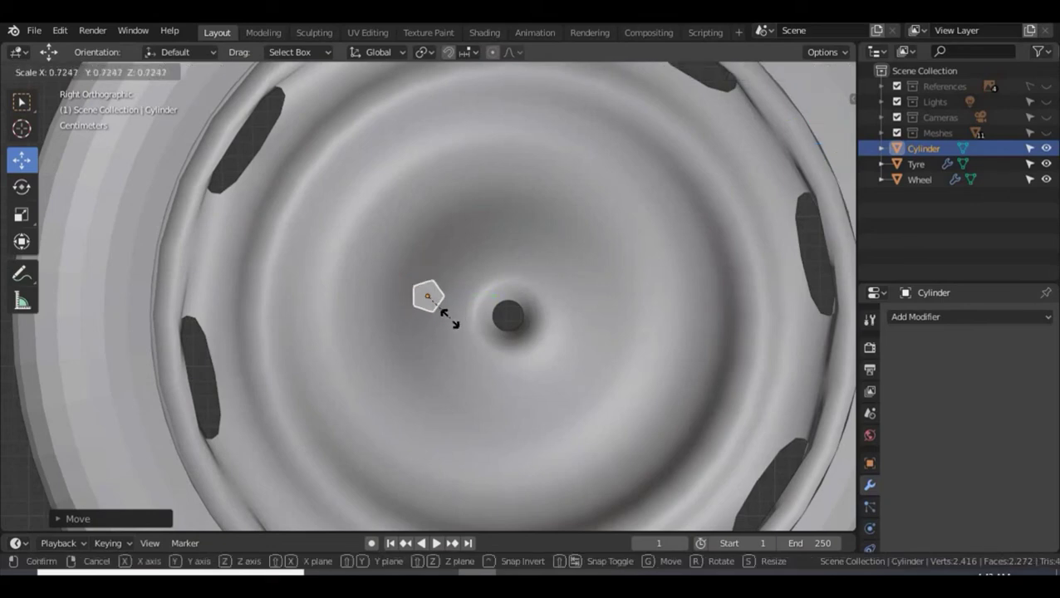
pyautogui.click(448, 317)
# Place the bolt just above the centre hole and rotate it about 20° so one corner points up.
pyautogui.press('g')
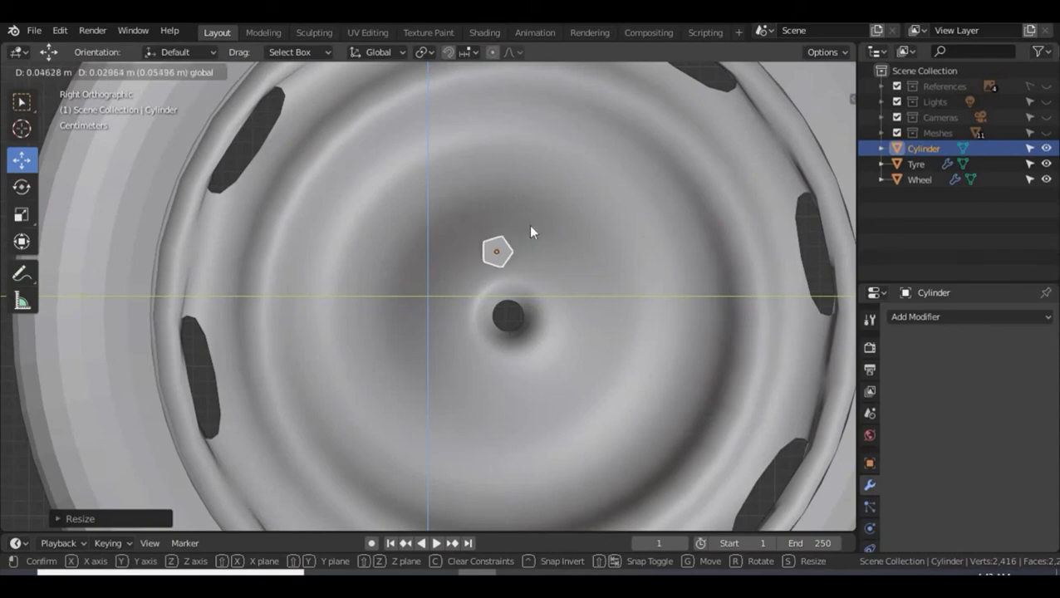
pyautogui.click(530, 231)
pyautogui.press('r')
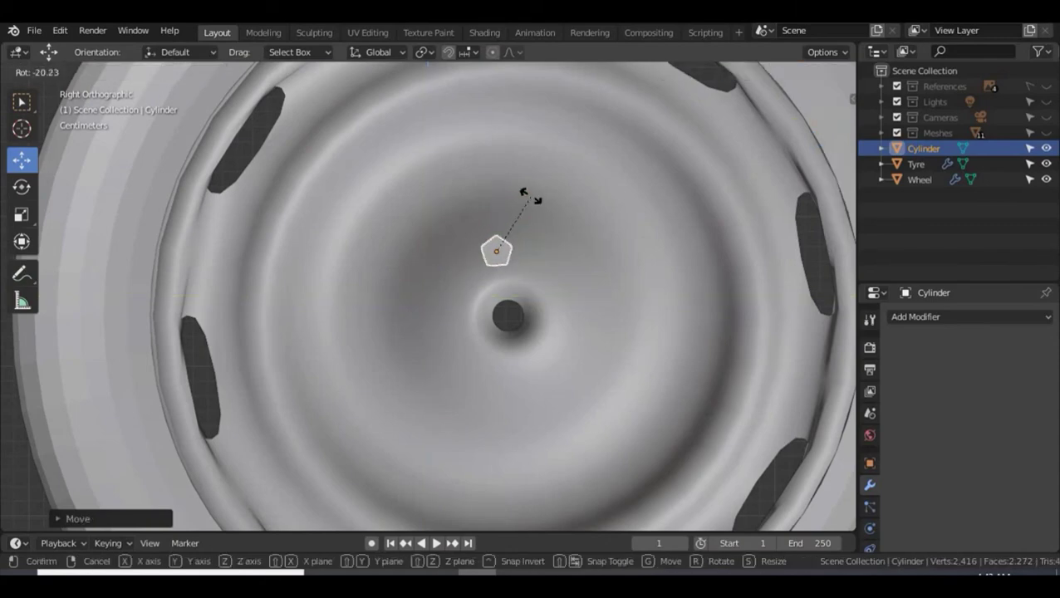
pyautogui.click(532, 201)
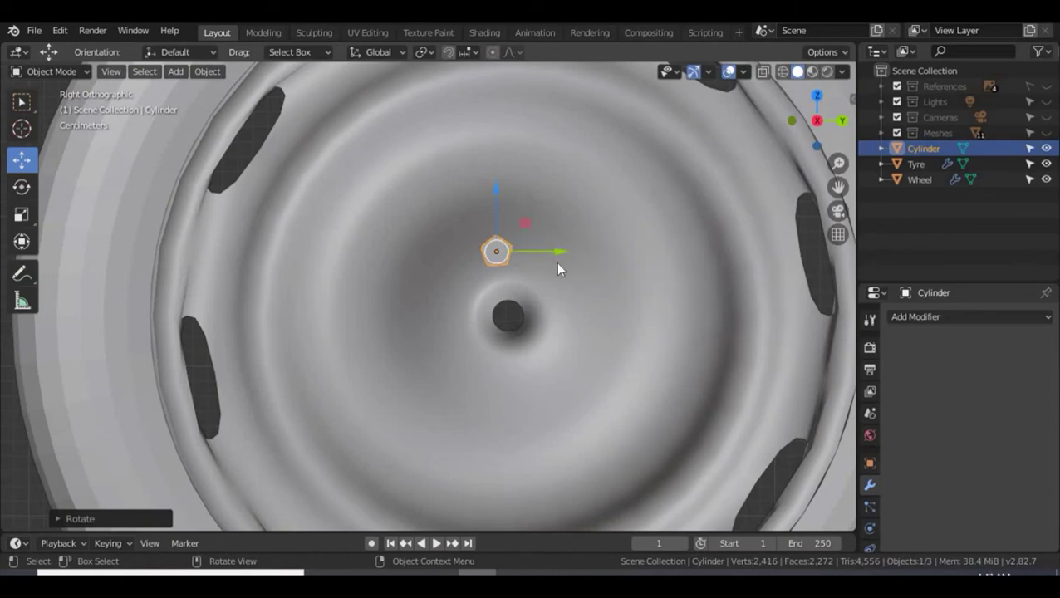
# Duplicate the bolt four times and arrange the copies in a ring around the wheel's centre hole.
pyautogui.hotkey('shift', 'd')
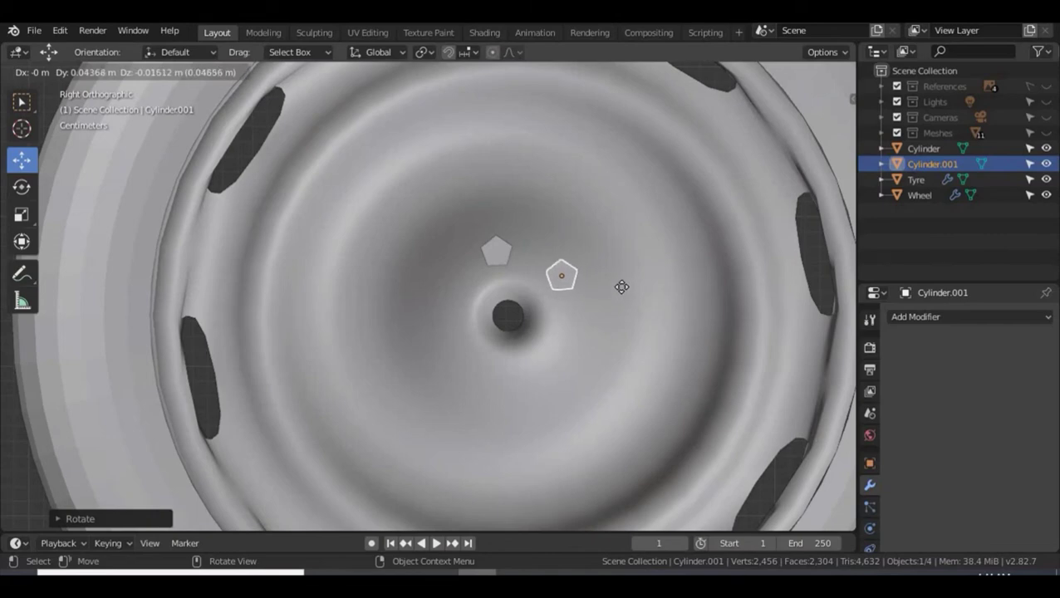
pyautogui.click(624, 292)
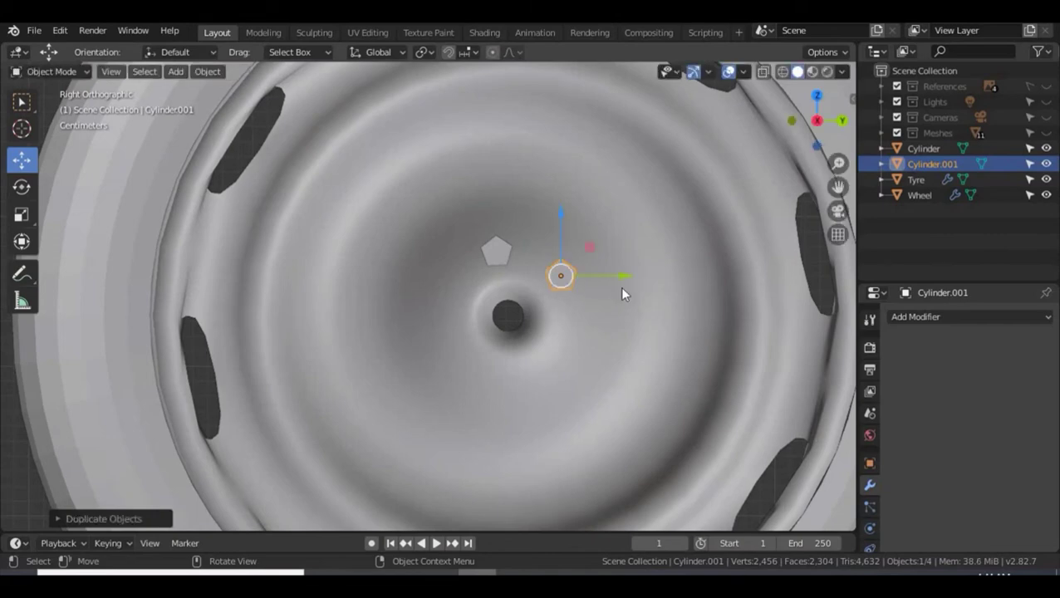
pyautogui.hotkey('shift', 'd')
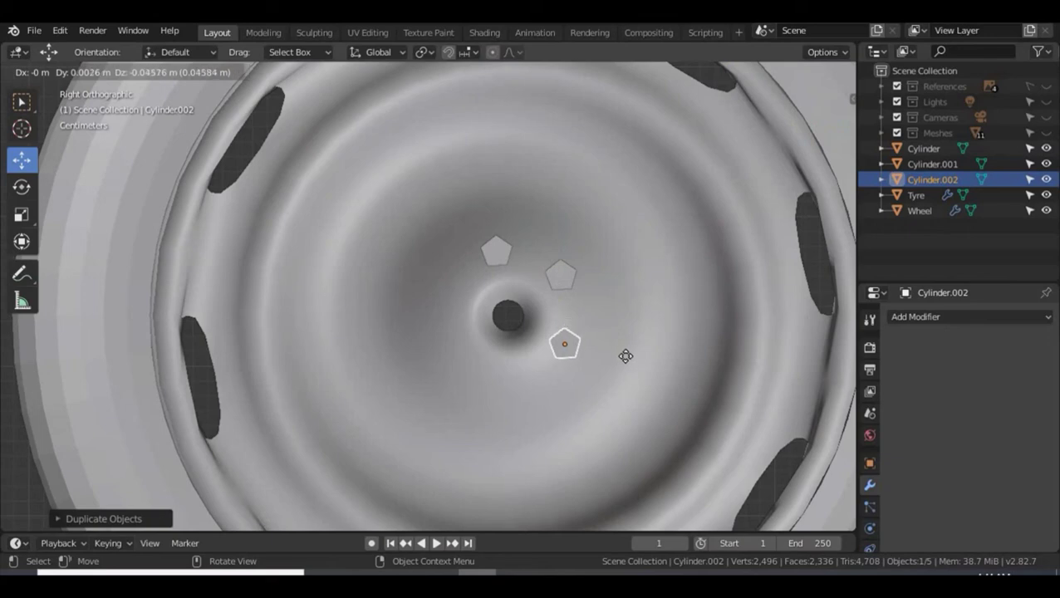
pyautogui.click(624, 356)
pyautogui.hotkey('shift', 'd')
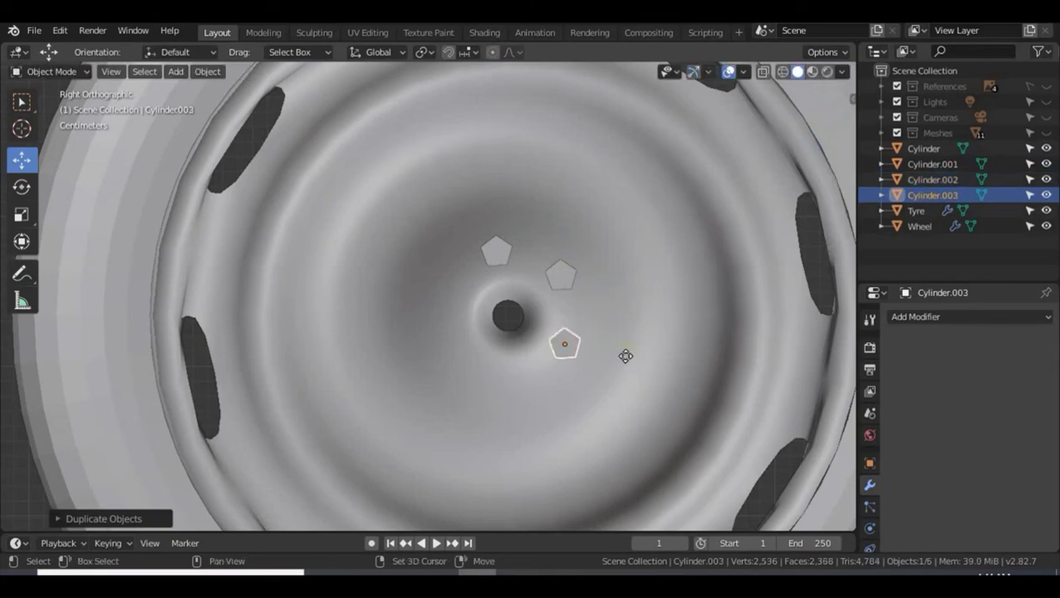
pyautogui.click(565, 402)
pyautogui.hotkey('shift', 'd')
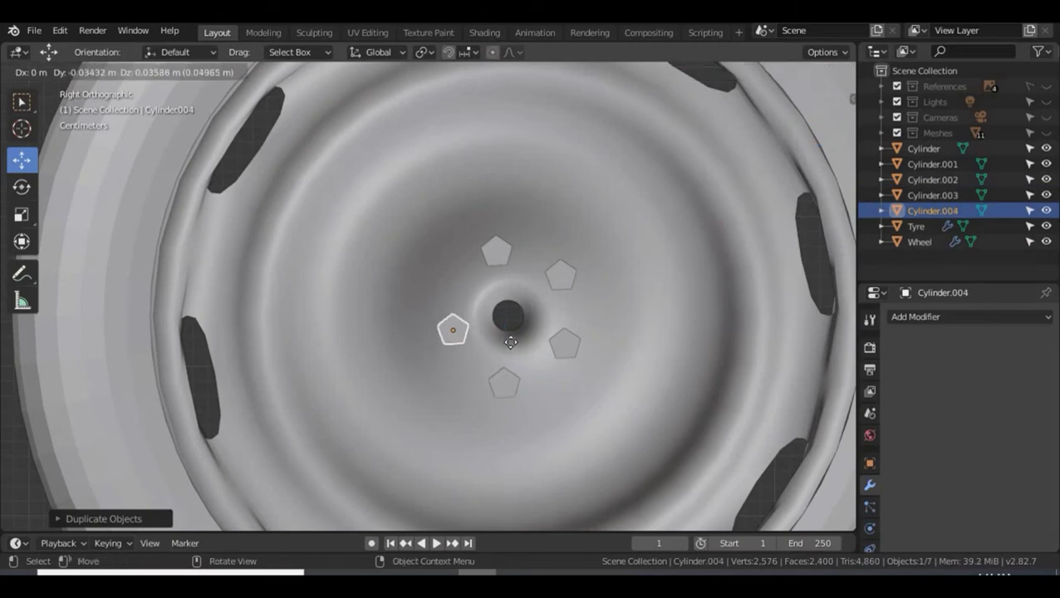
pyautogui.click(507, 340)
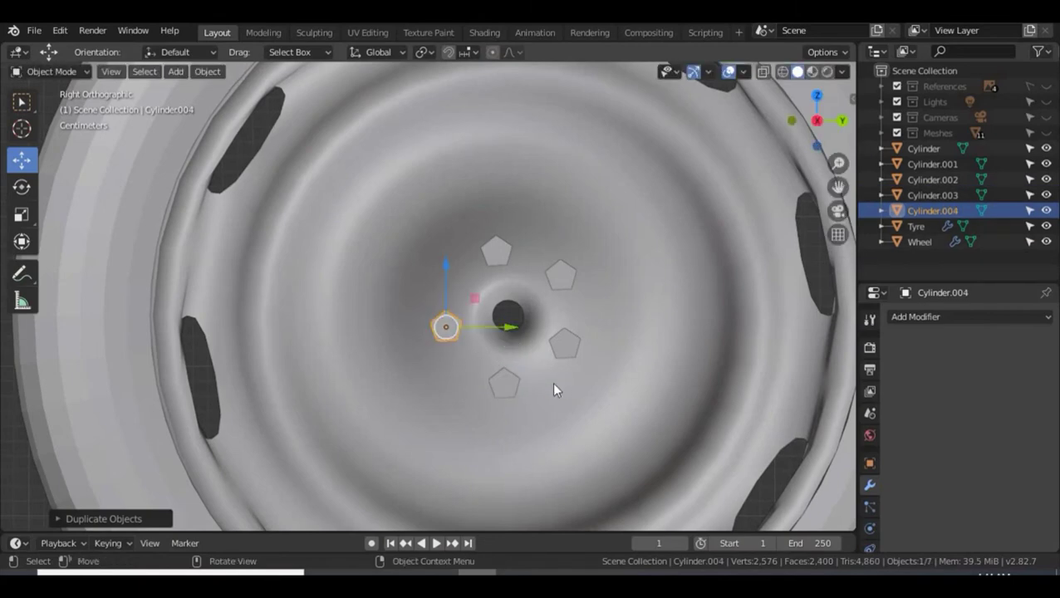
# Nudge the bolt below the centre hole and the one left of it to even out the ring.
pyautogui.click(510, 381)
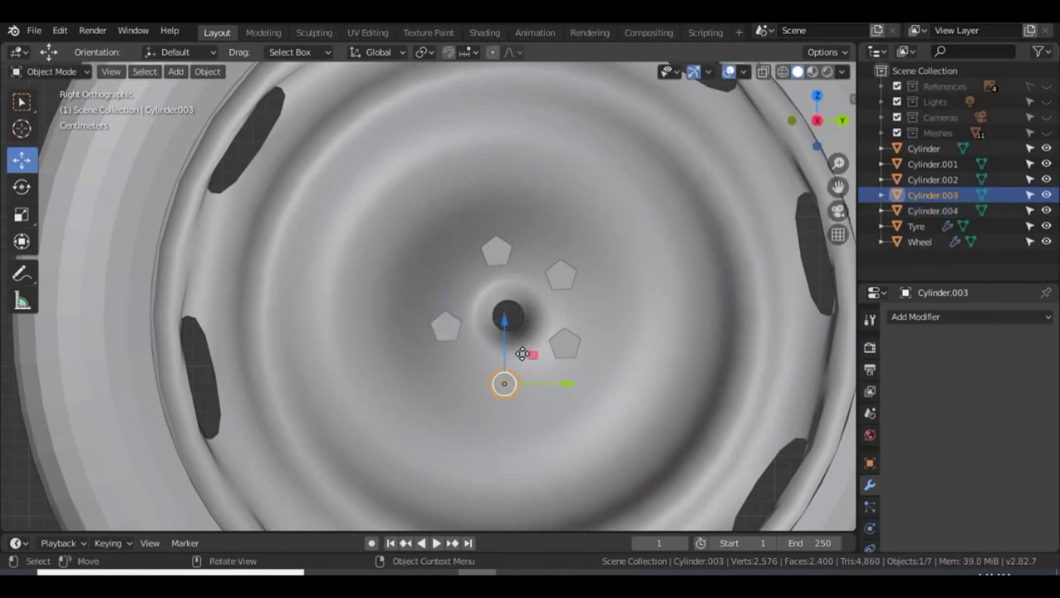
pyautogui.press('g')
pyautogui.press('y')
pyautogui.click(453, 326)
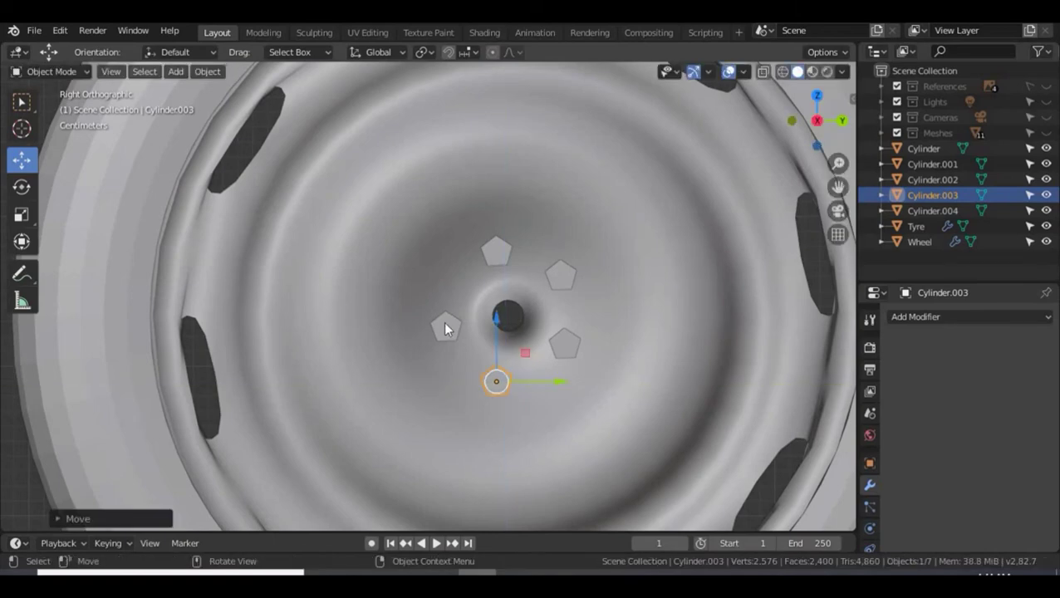
pyautogui.click(445, 325)
pyautogui.press('g')
pyautogui.hotkey('shift', 'x')
pyautogui.click(472, 291)
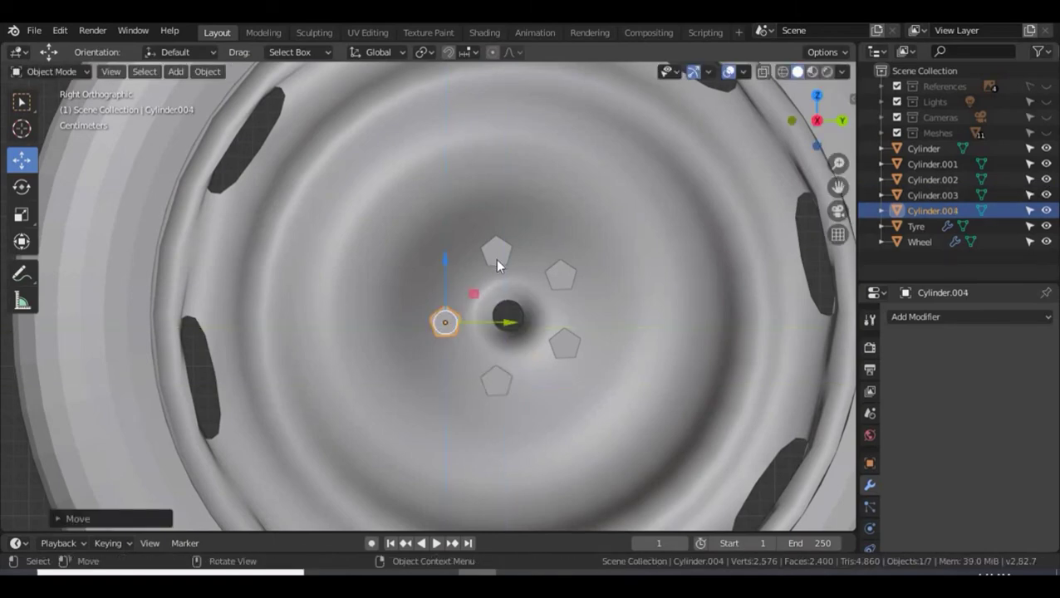
# Shift the bolt above the centre hole slightly away from the upper-right bolt.
pyautogui.click(495, 253)
pyautogui.press('g')
pyautogui.press('y')
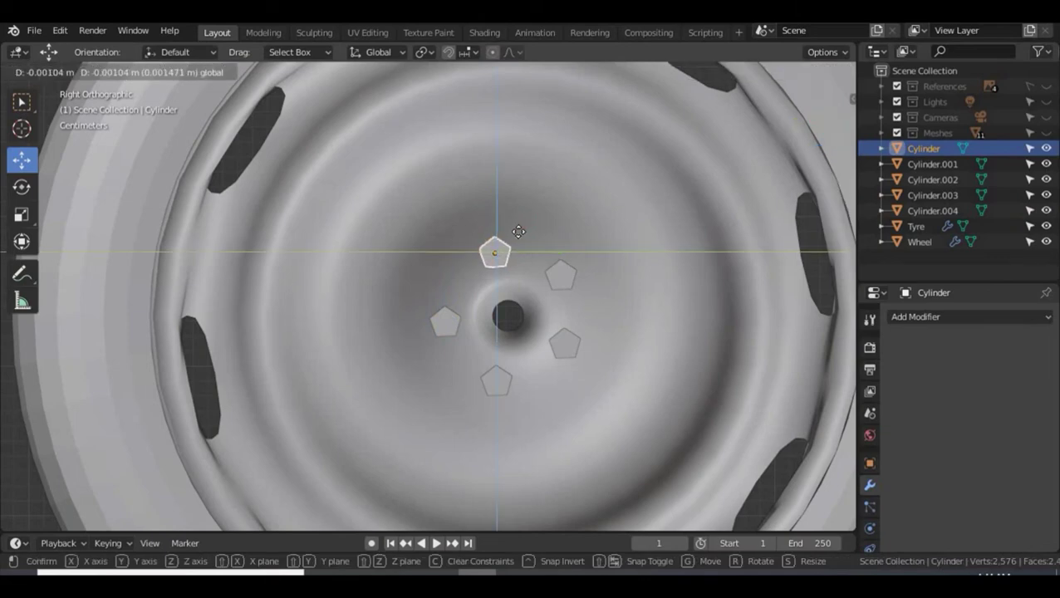
pyautogui.click(582, 310)
# Adjust the two bolts on the right of the centre hole within the YZ plane so they line up vertically.
pyautogui.click(570, 348)
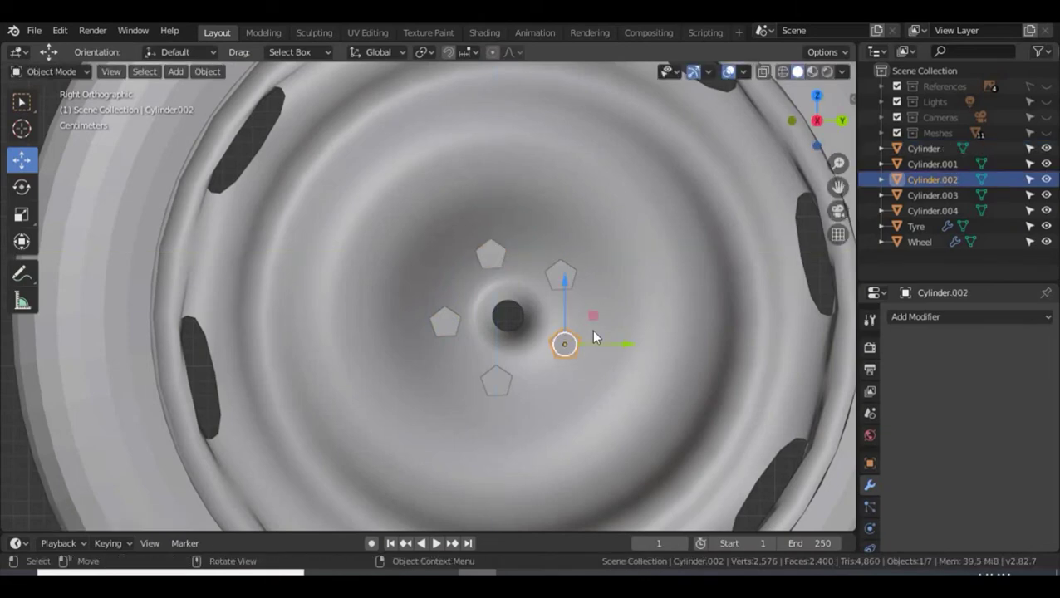
pyautogui.press('g')
pyautogui.hotkey('shift', 'x')
pyautogui.click(570, 301)
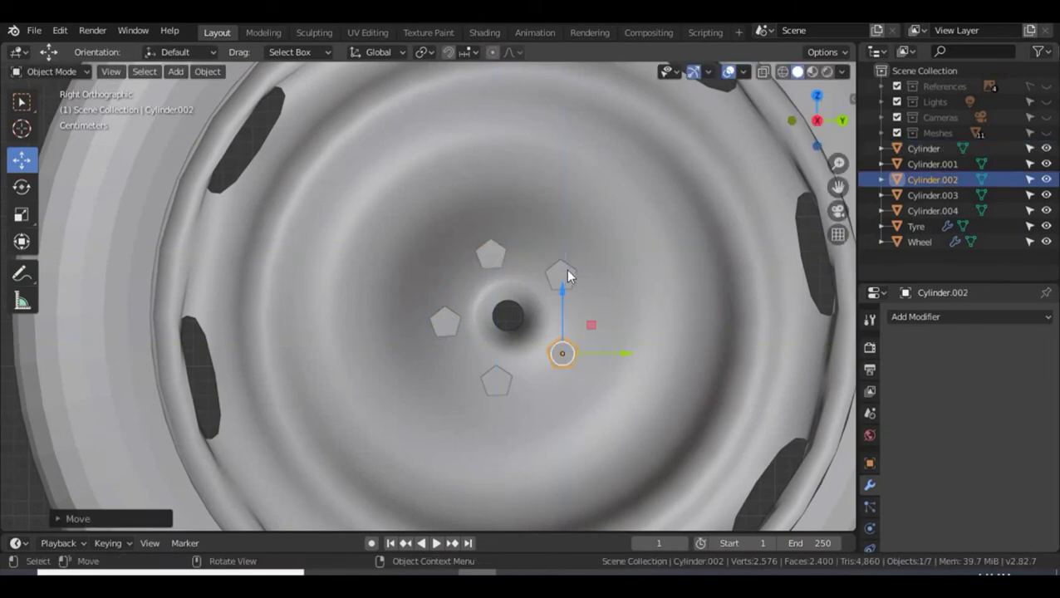
pyautogui.click(564, 272)
pyautogui.press('g')
pyautogui.hotkey('shift', 'x')
pyautogui.click(597, 254)
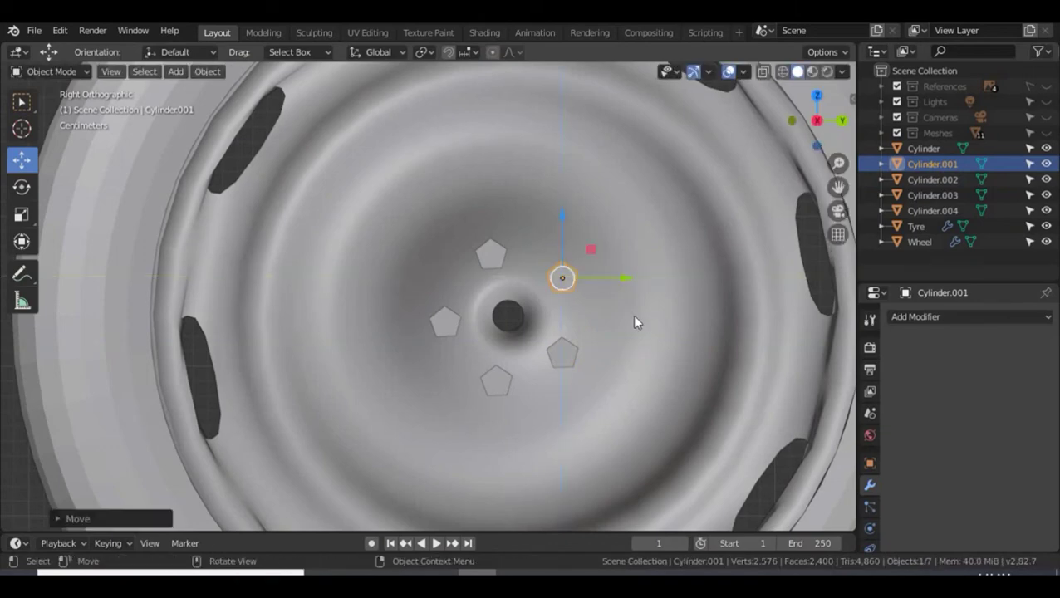
# Select all five bolts and push them inward along the X axis until they sit against the wheel's face.
pyautogui.scroll(-3, 665, 338)
pyautogui.keyDown('alt'); pyautogui.moveTo(475, 367); pyautogui.dragTo(428, 367); pyautogui.keyUp('alt')
pyautogui.scroll(-3, 419, 350)
pyautogui.scroll(-2, 419, 350)
pyautogui.moveTo(420, 350); pyautogui.dragTo(477, 347, button='middle')
pyautogui.moveTo(683, 405); pyautogui.dragTo(631, 290)
pyautogui.click(709, 389)
pyautogui.moveTo(729, 407); pyautogui.dragTo(639, 293)
pyautogui.moveTo(689, 339); pyautogui.dragTo(631, 334)
pyautogui.moveTo(678, 374)
pyautogui.mouseDown(button='middle')
pyautogui.moveTo(627, 381)
pyautogui.moveTo(634, 368)
pyautogui.moveTo(701, 404)
pyautogui.moveTo(689, 363)
pyautogui.mouseUp(button='middle')
pyautogui.scroll(3, 634, 369)
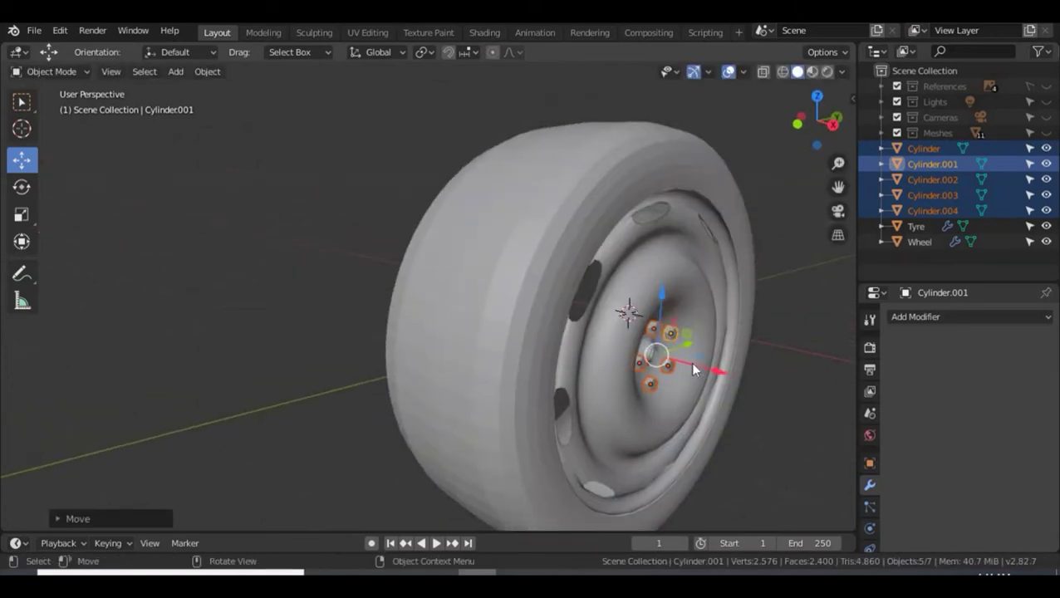
pyautogui.moveTo(689, 363); pyautogui.dragTo(686, 361)
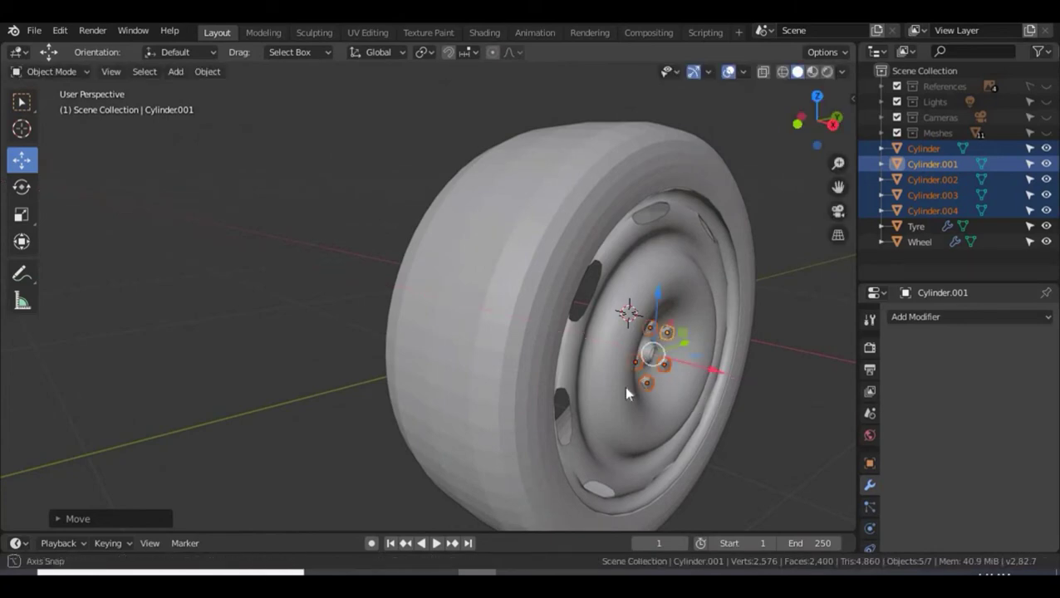
# Join the five bolts into the wheel object, with the wheel as the active object, and clear the selection.
pyautogui.moveTo(624, 386)
pyautogui.mouseDown(button='middle')
pyautogui.moveTo(544, 375)
pyautogui.moveTo(628, 395)
pyautogui.moveTo(584, 409)
pyautogui.moveTo(635, 404)
pyautogui.mouseUp(button='middle')
pyautogui.scroll(4, 580, 407)
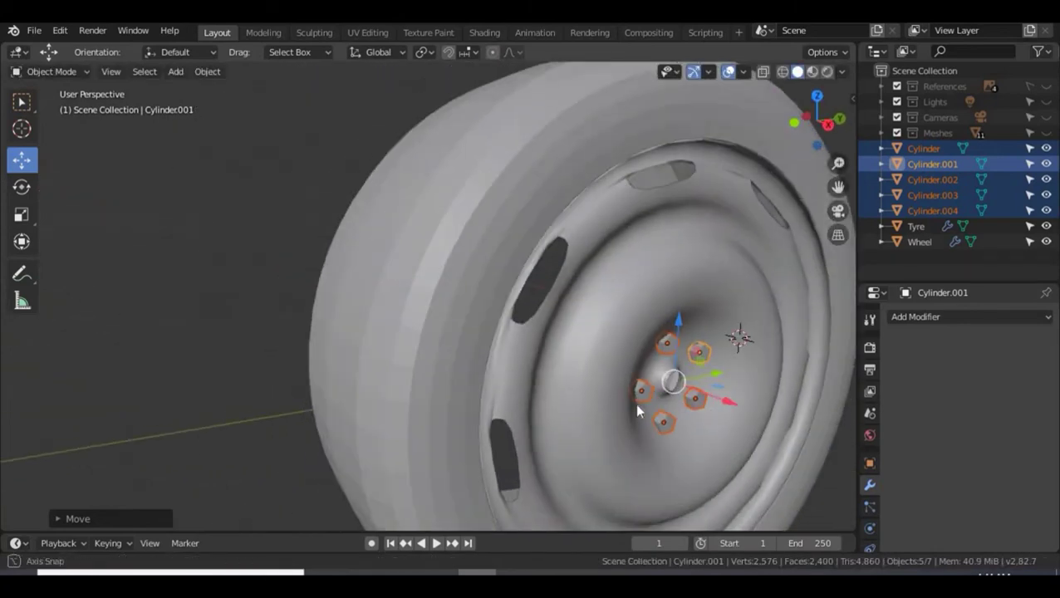
pyautogui.moveTo(723, 405); pyautogui.dragTo(606, 389, button='middle')
pyautogui.scroll(3, 557, 371)
pyautogui.scroll(3, 558, 372)
pyautogui.hotkey('alt', 'a')
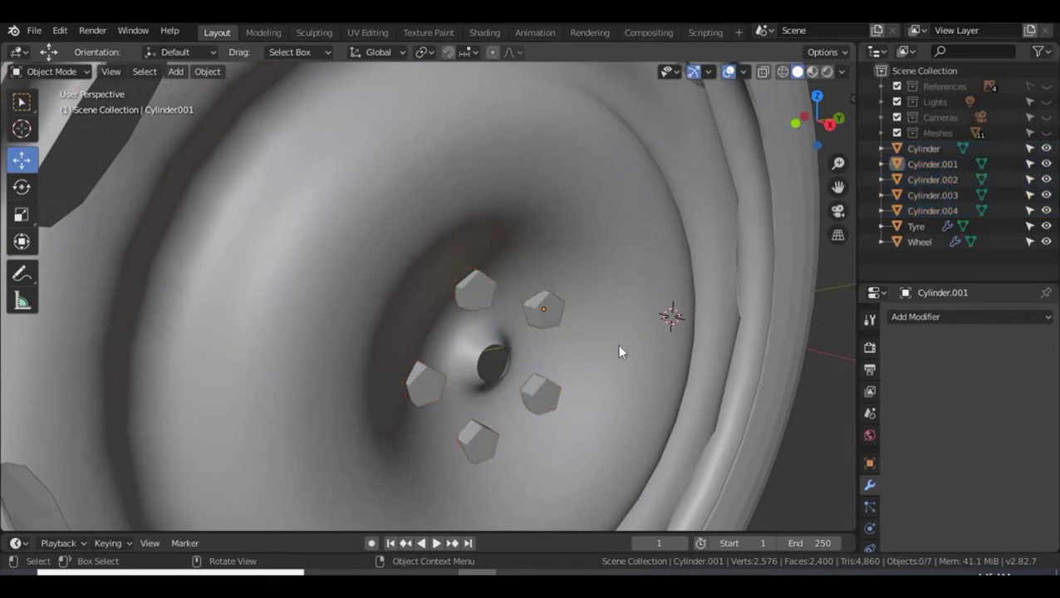
pyautogui.hotkey('ctrl', 'z')
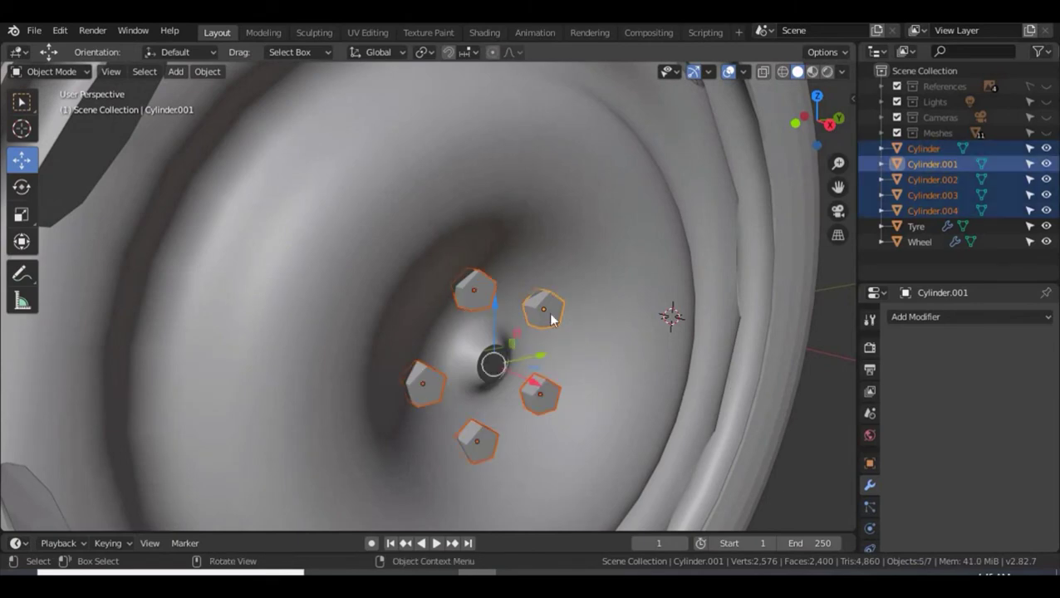
pyautogui.keyDown('shift'); pyautogui.click(588, 221); pyautogui.keyUp('shift')
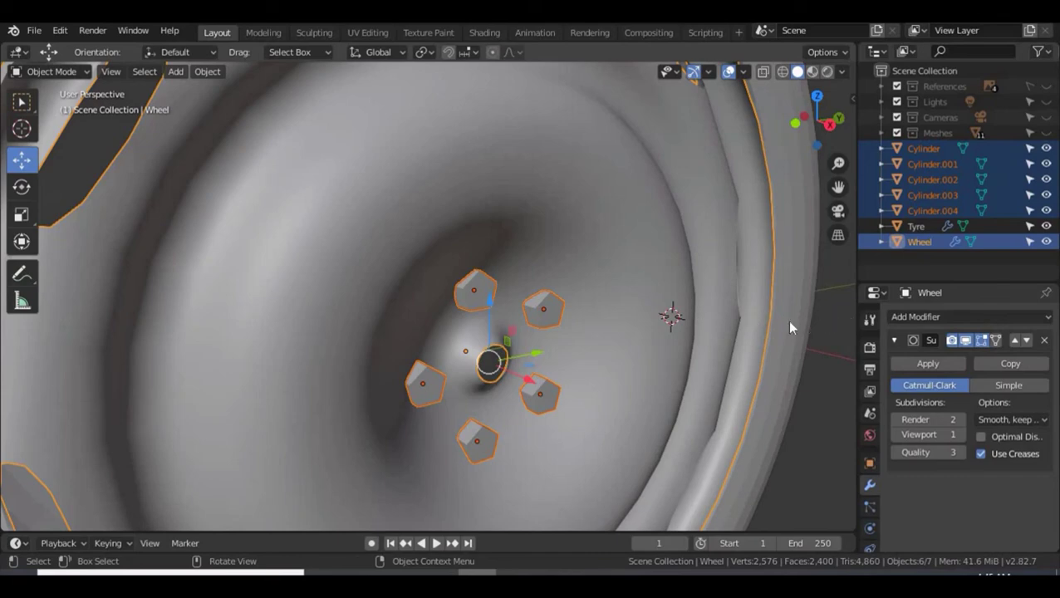
pyautogui.hotkey('ctrl', 'j')
pyautogui.scroll(-5, 746, 292)
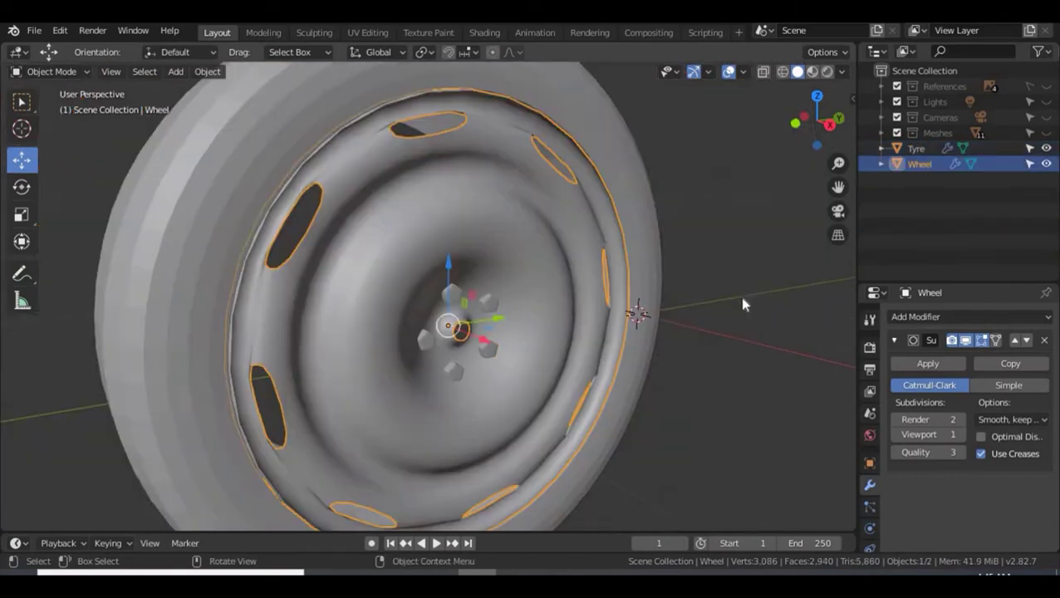
pyautogui.click(749, 299)
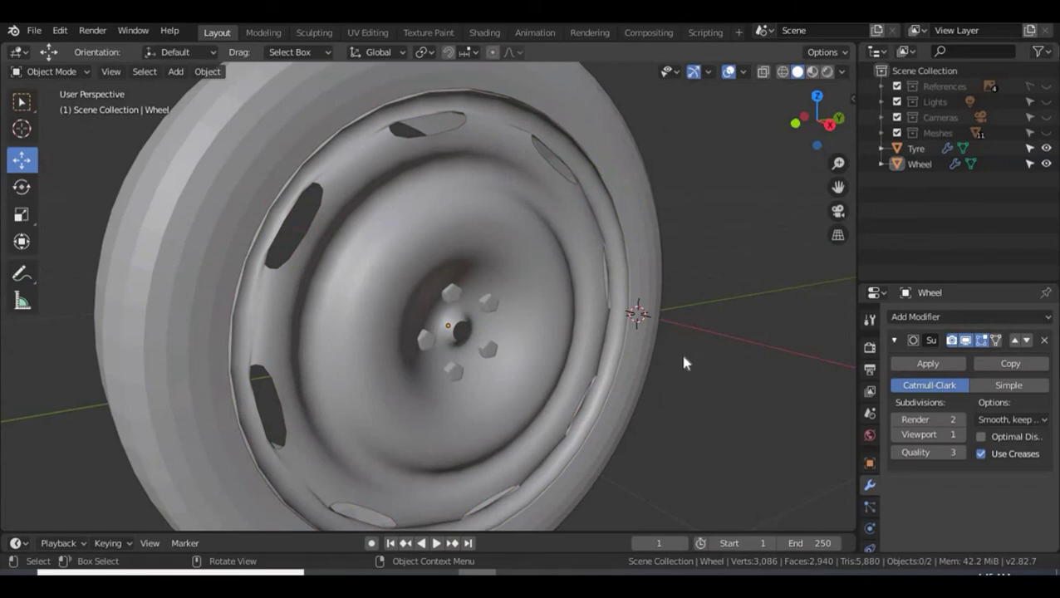
# Unhide the Meshes collection to show the car body around the finished wheel and tyre.
pyautogui.scroll(-4, 683, 363)
pyautogui.scroll(-3, 672, 360)
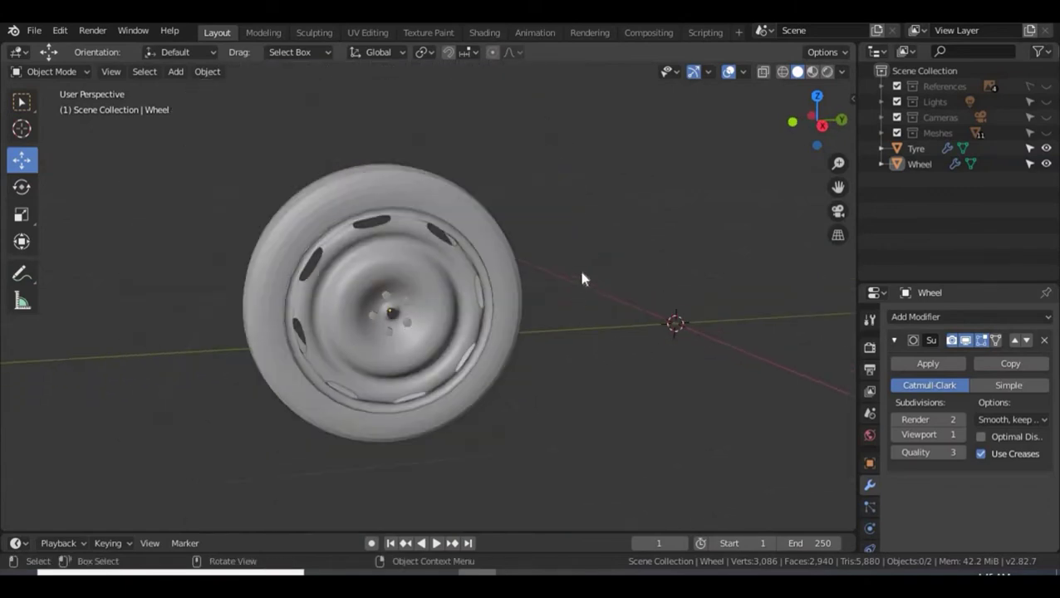
pyautogui.moveTo(582, 280); pyautogui.dragTo(591, 265, button='middle')
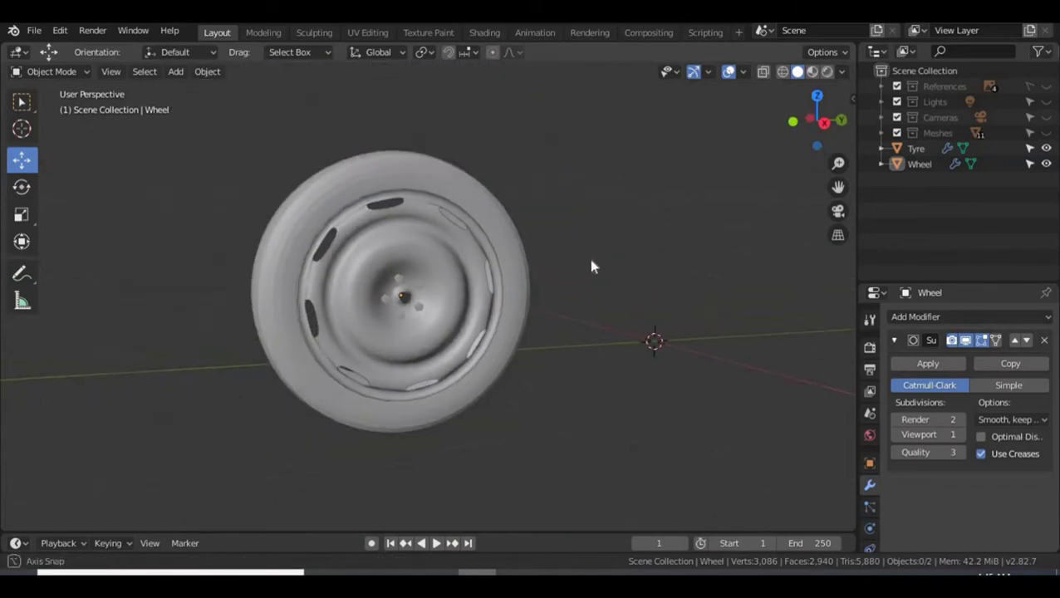
pyautogui.click(1047, 135)
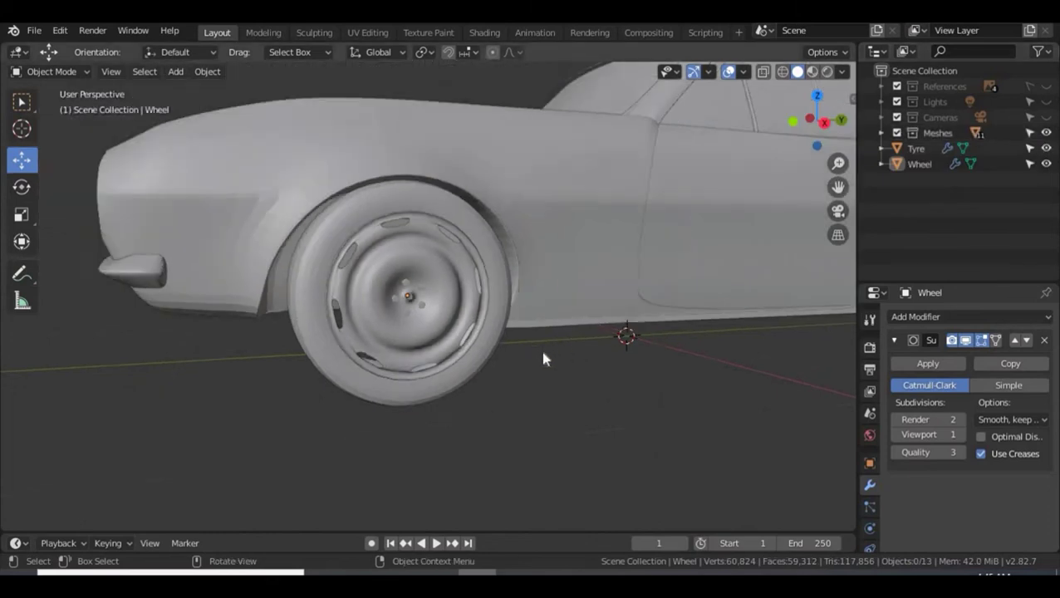
pyautogui.keyDown('shift'); pyautogui.moveTo(592, 325); pyautogui.dragTo(528, 372, button='middle'); pyautogui.keyUp('shift')
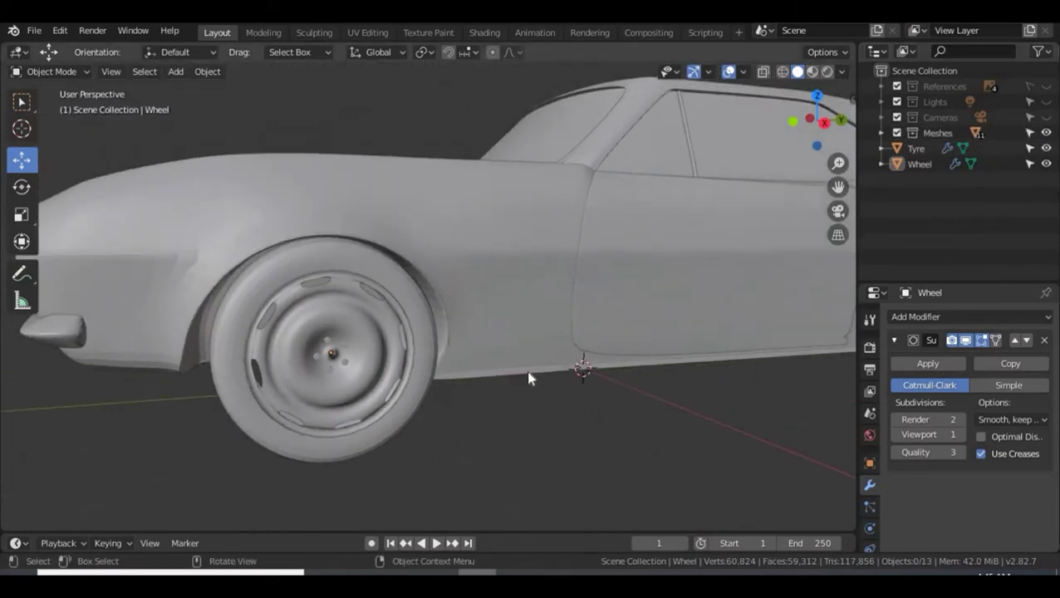
# Select the front tyre and wheel, duplicate them, and move the copies along the X axis to the opposite front wheel arch.
pyautogui.scroll(-1, 529, 369)
pyautogui.scroll(-5, 498, 309)
pyautogui.moveTo(497, 306); pyautogui.dragTo(616, 315, button='middle')
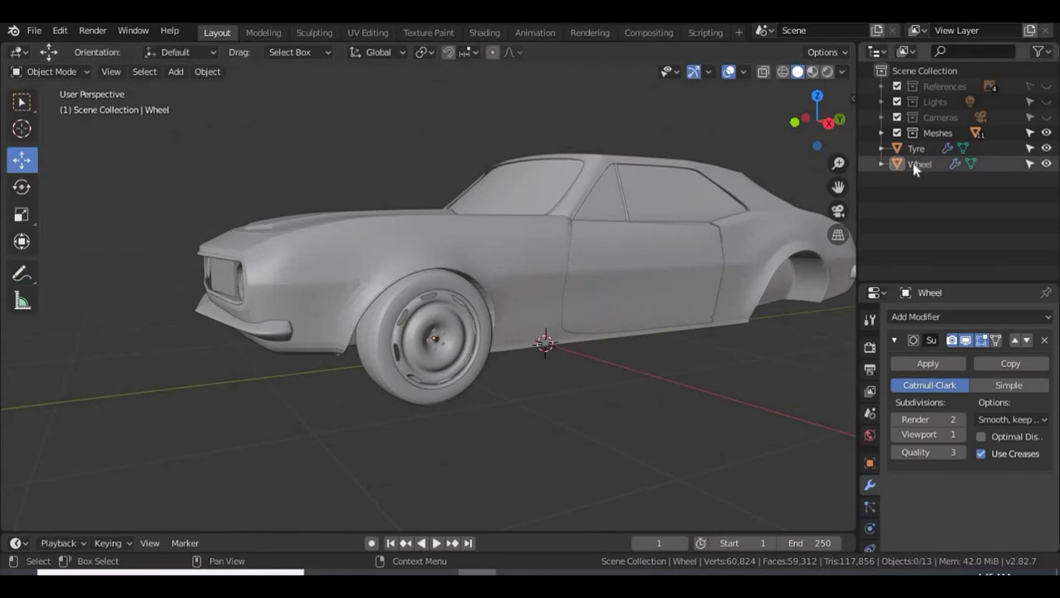
pyautogui.moveTo(576, 399); pyautogui.dragTo(465, 403, button='middle')
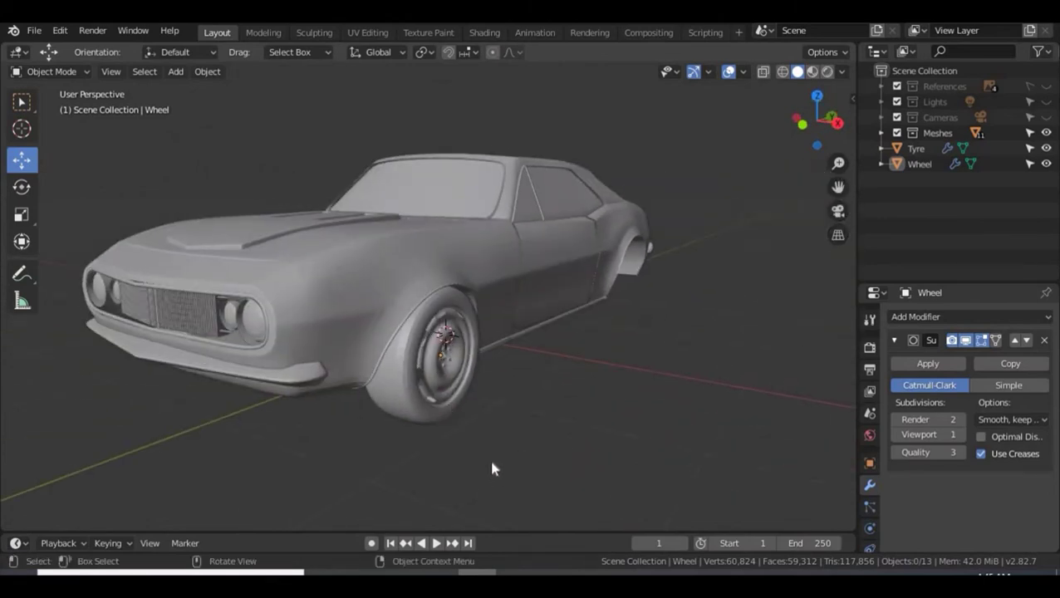
pyautogui.moveTo(493, 449); pyautogui.dragTo(448, 404)
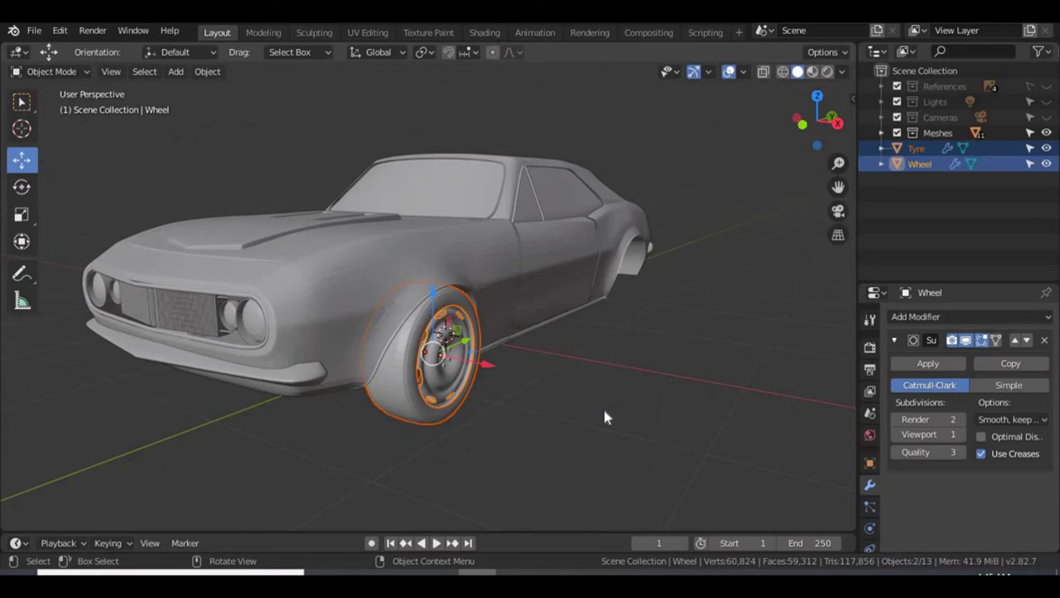
pyautogui.hotkey('shift', 'd')
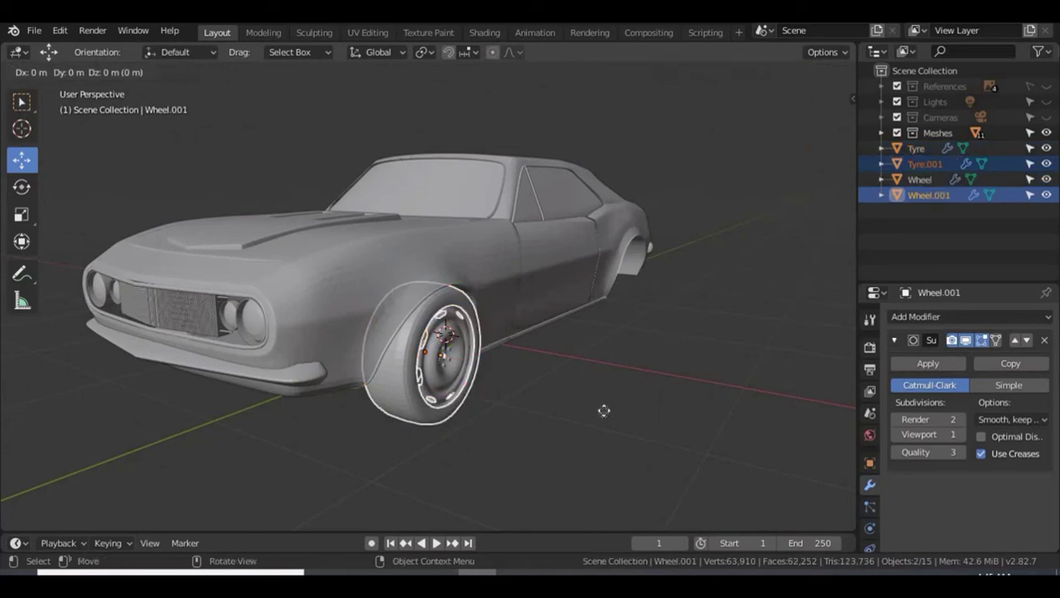
pyautogui.press('x')
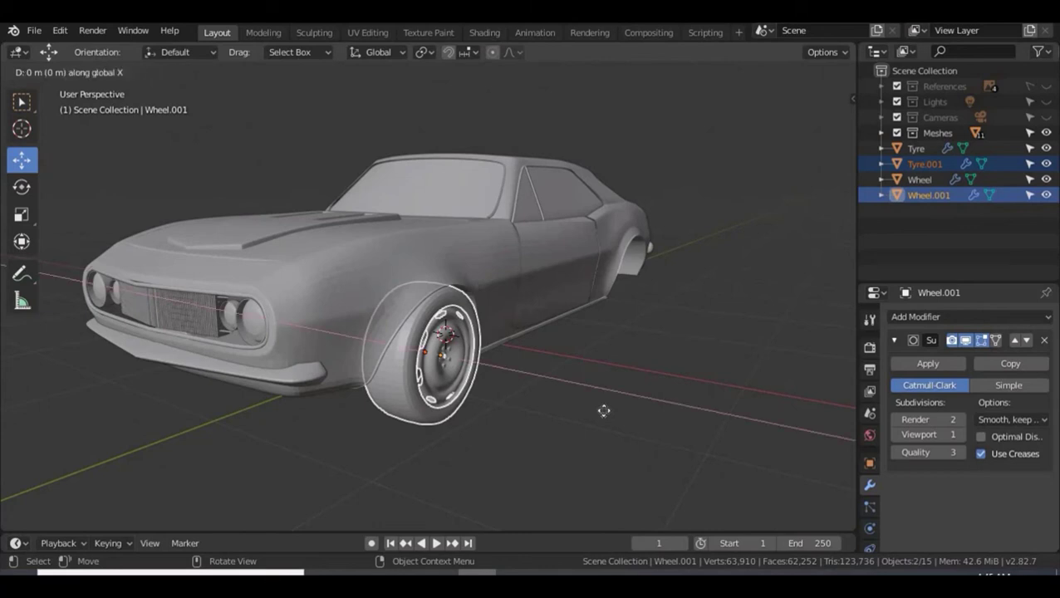
pyautogui.click(420, 421)
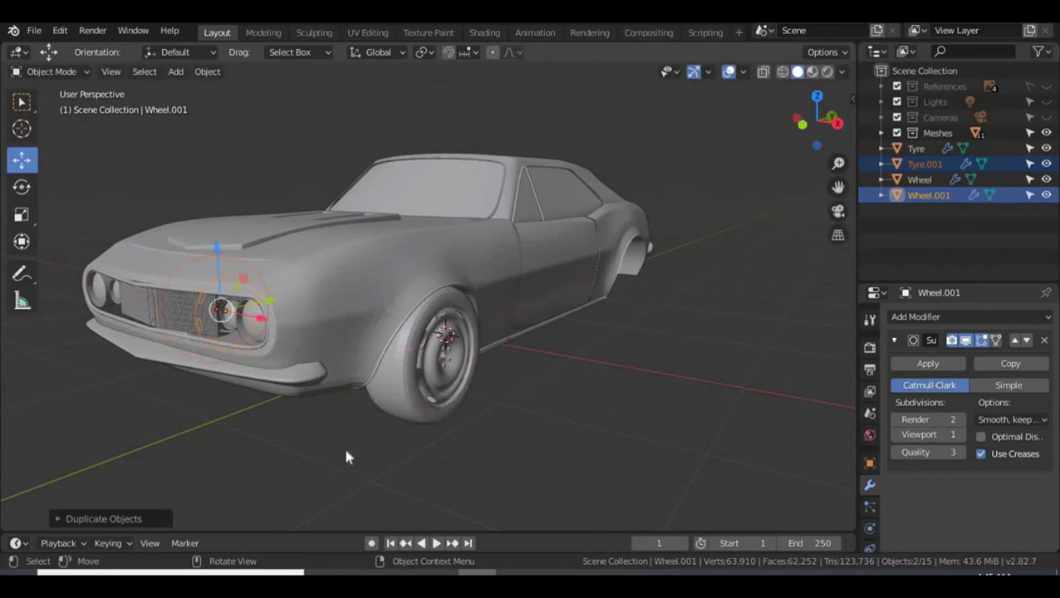
# Rotate the duplicated tyre and wheel about the global Z axis so the wheel's face points outward from the car.
pyautogui.moveTo(347, 457); pyautogui.dragTo(492, 444, button='middle')
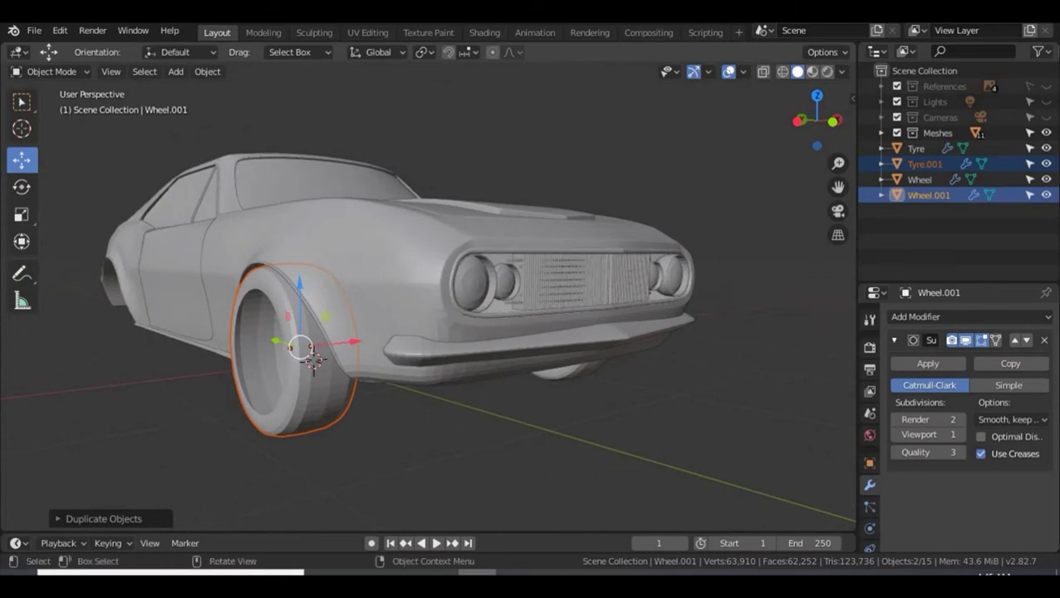
pyautogui.press('r')
pyautogui.write('z')
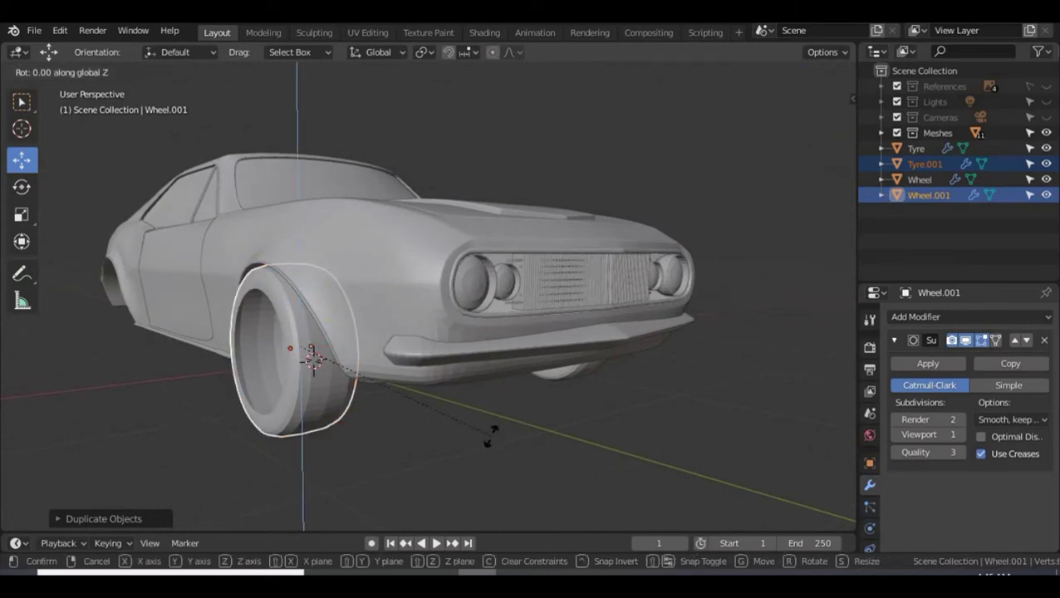
pyautogui.write('90')
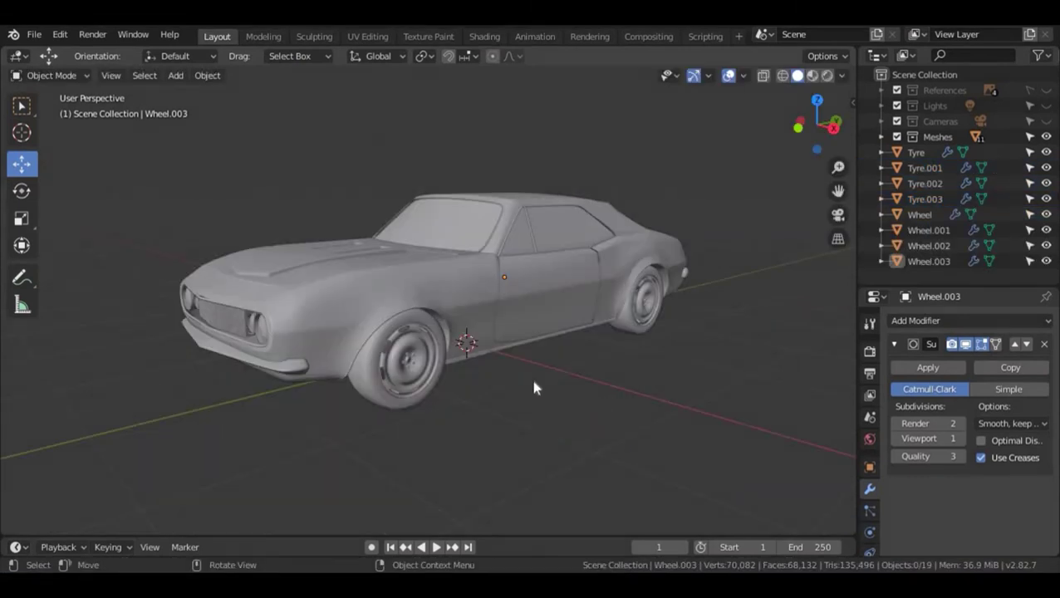
pyautogui.moveTo(490, 378); pyautogui.dragTo(647, 404, button='middle')
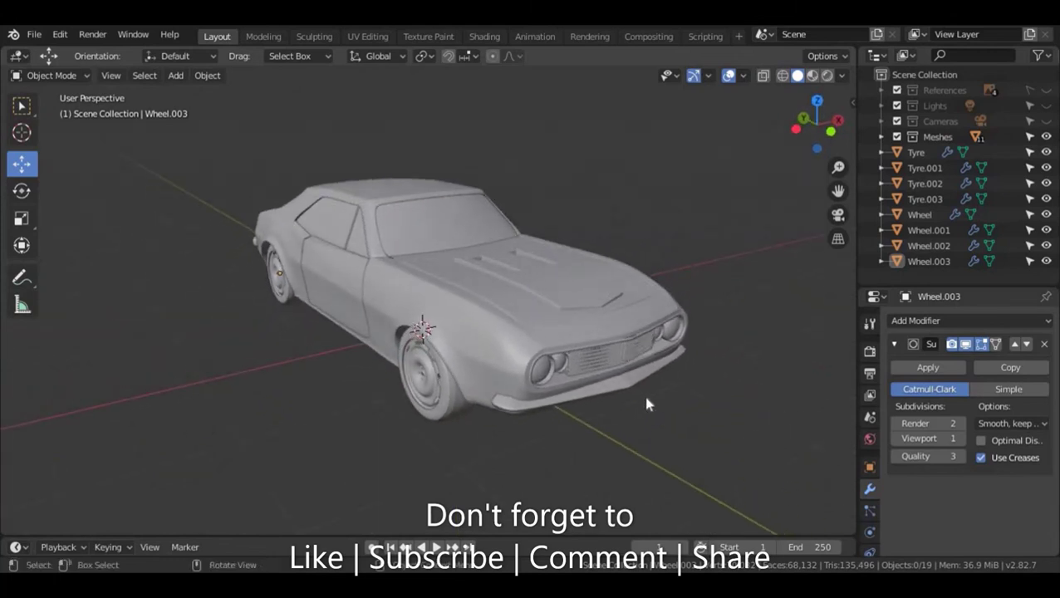